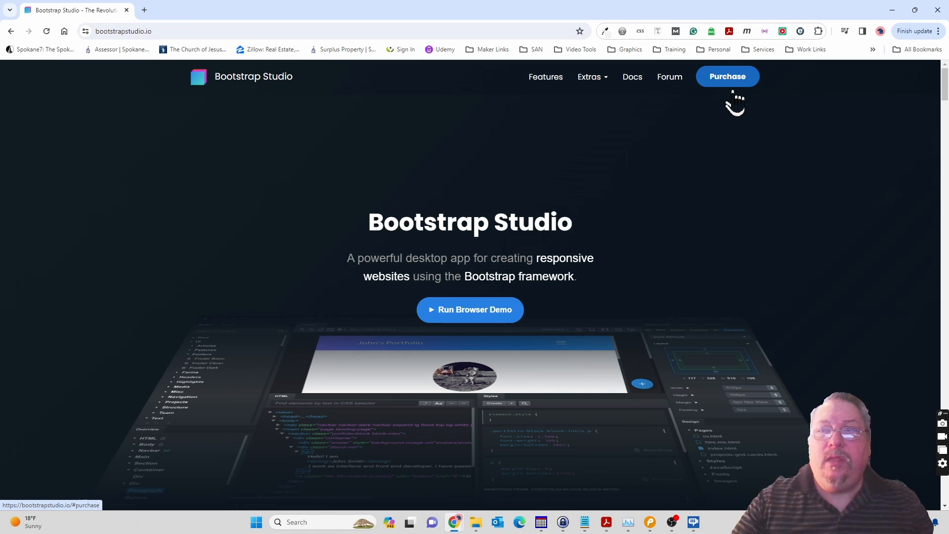
Examine the purchase options on the Bootstrap Studio website, comparing the features and prices of the Standard and Lifetime plans.
click(734, 84)
scroll(707, 217, down, 2)
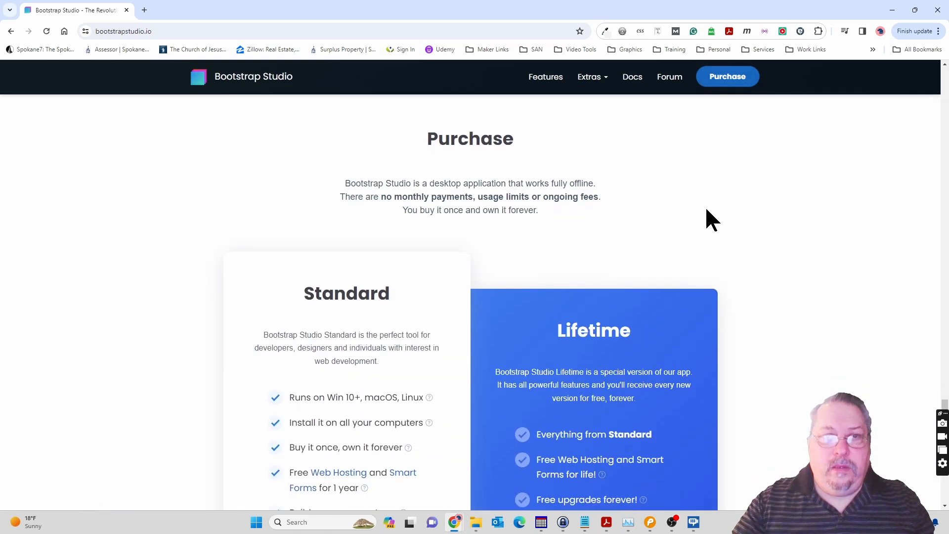
scroll(706, 210, down, 4)
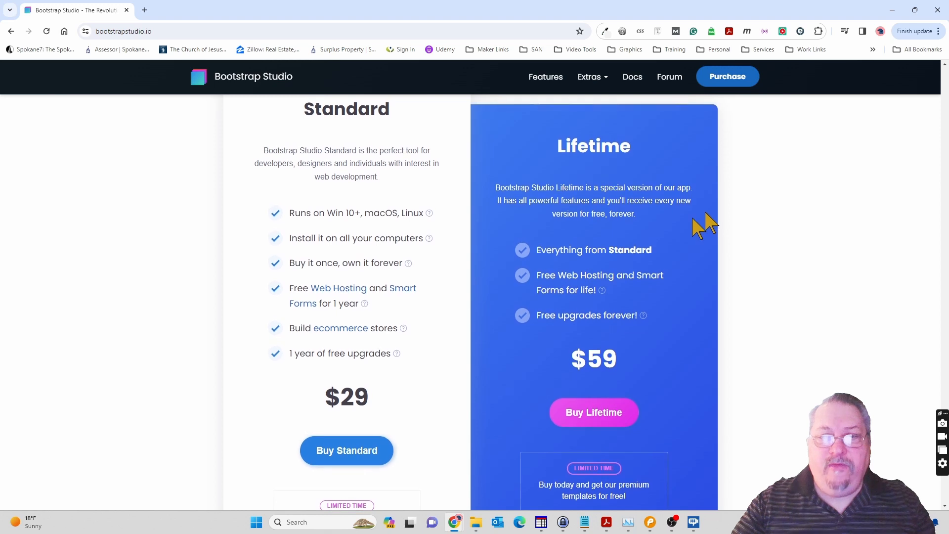
mouse_move(379, 358)
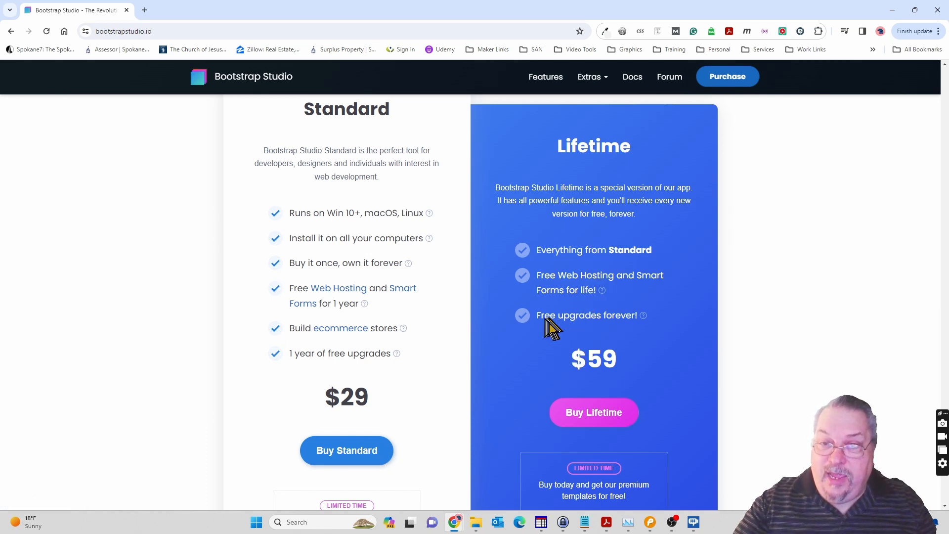
mouse_move(635, 321)
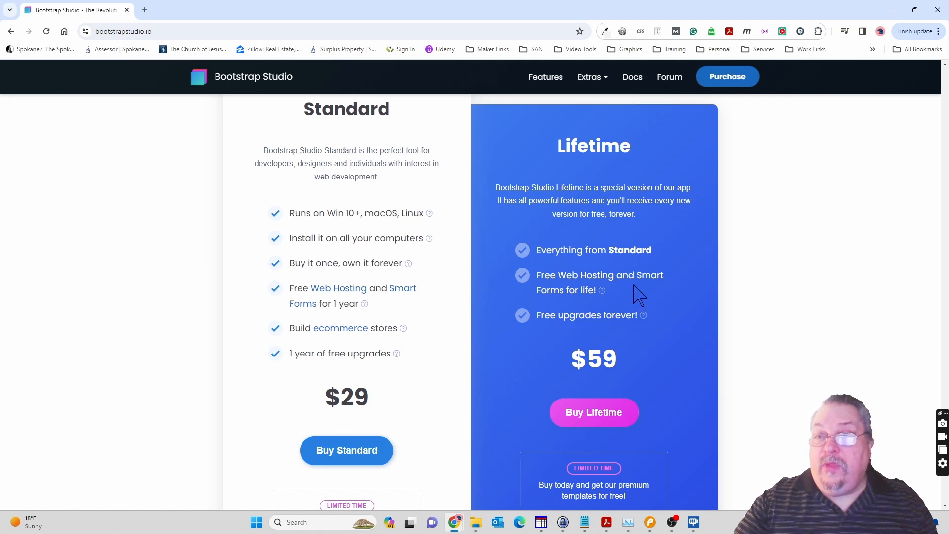
mouse_move(635, 287)
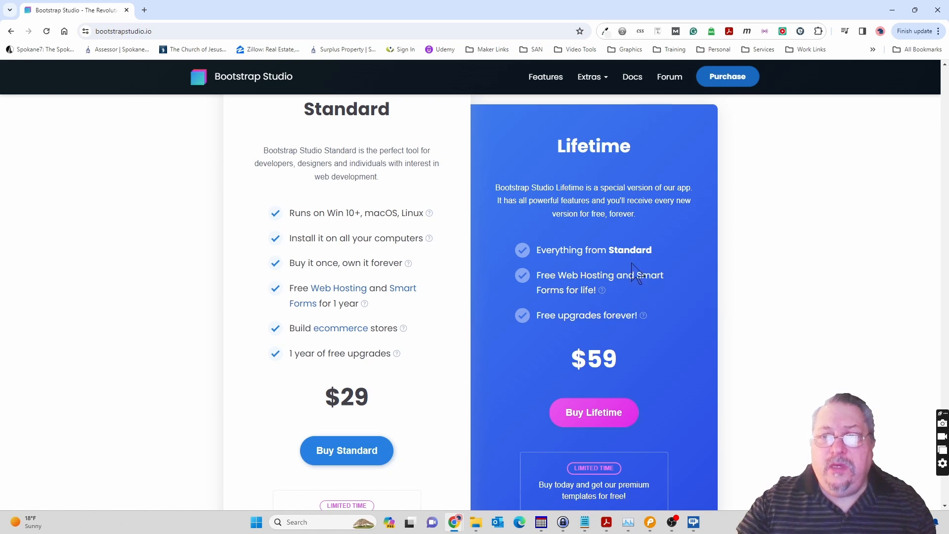
scroll(636, 273, up, 2)
scroll(637, 273, down, 7)
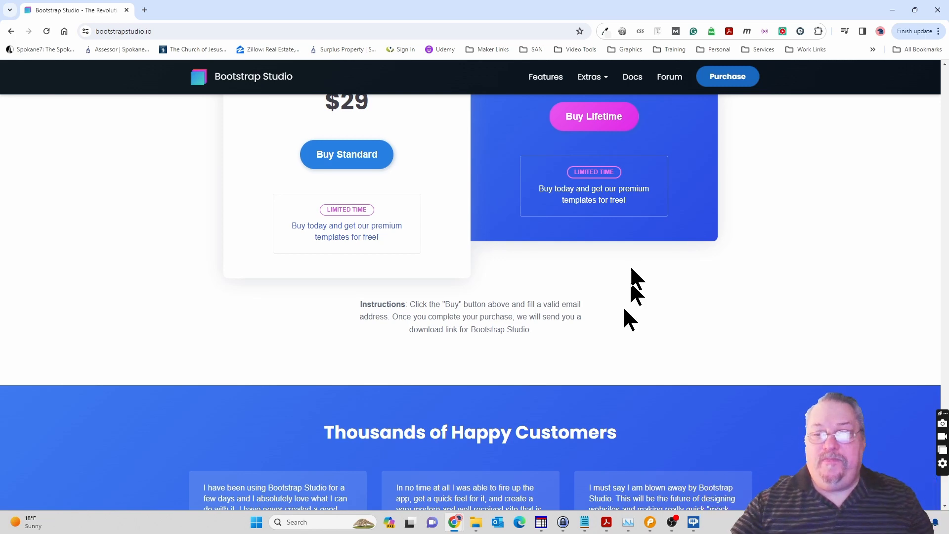
Switch to Bootstrap Studio and start a new design, browsing the available starter templates.
click(651, 524)
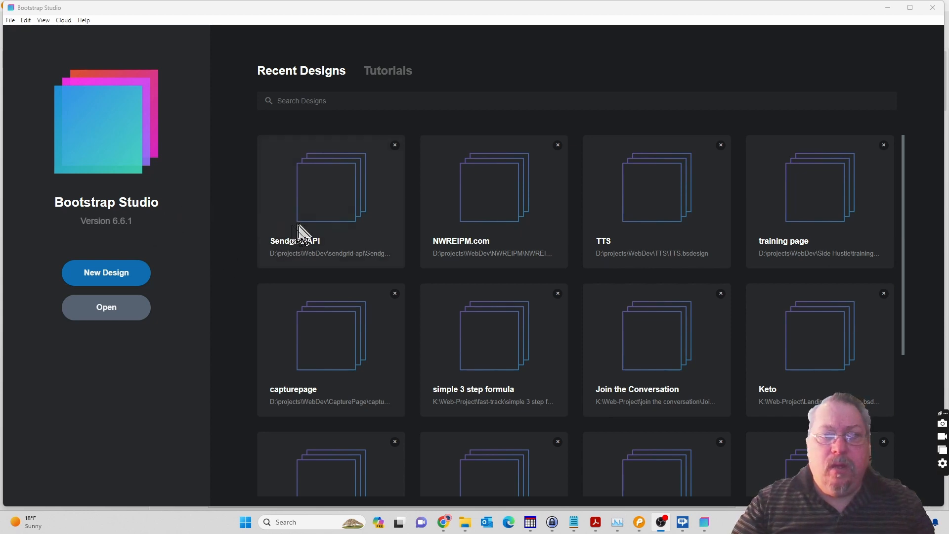
scroll(539, 234, down, 5)
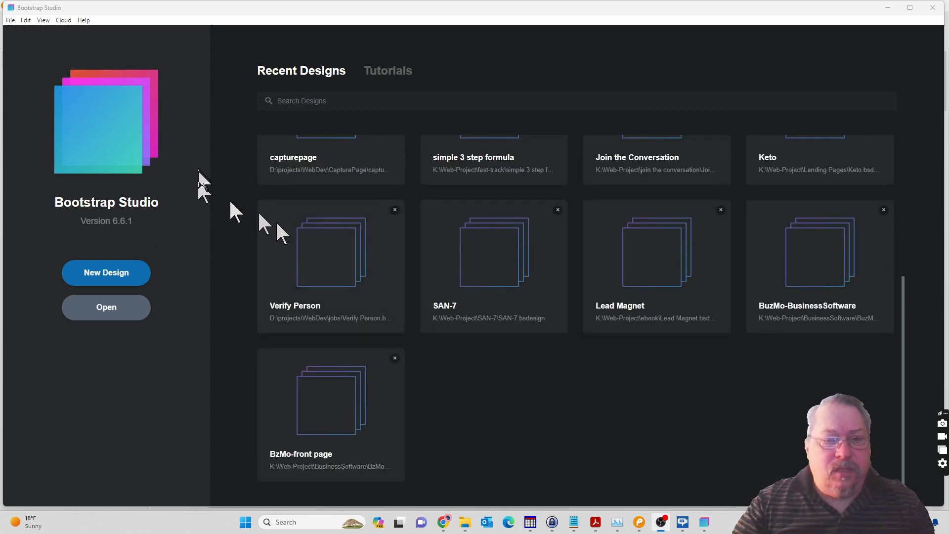
scroll(267, 245, up, 5)
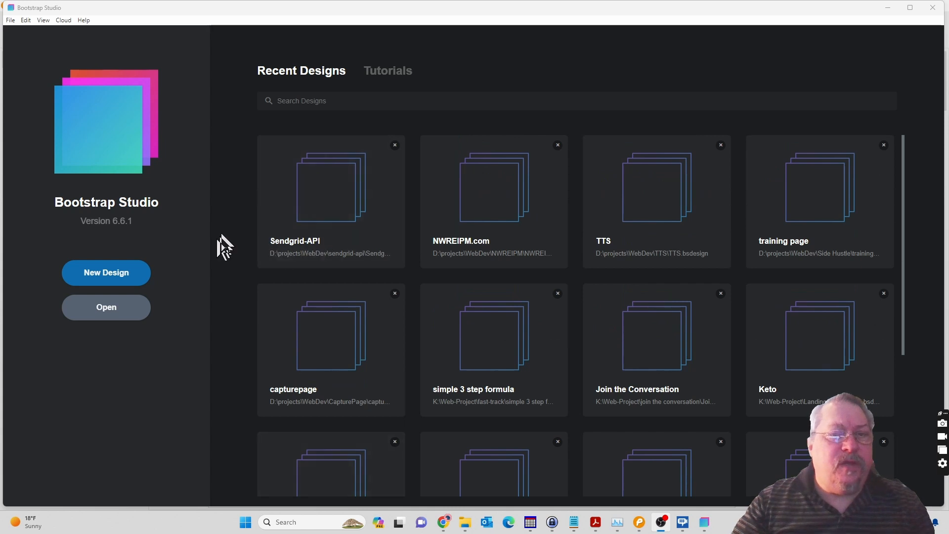
click(102, 277)
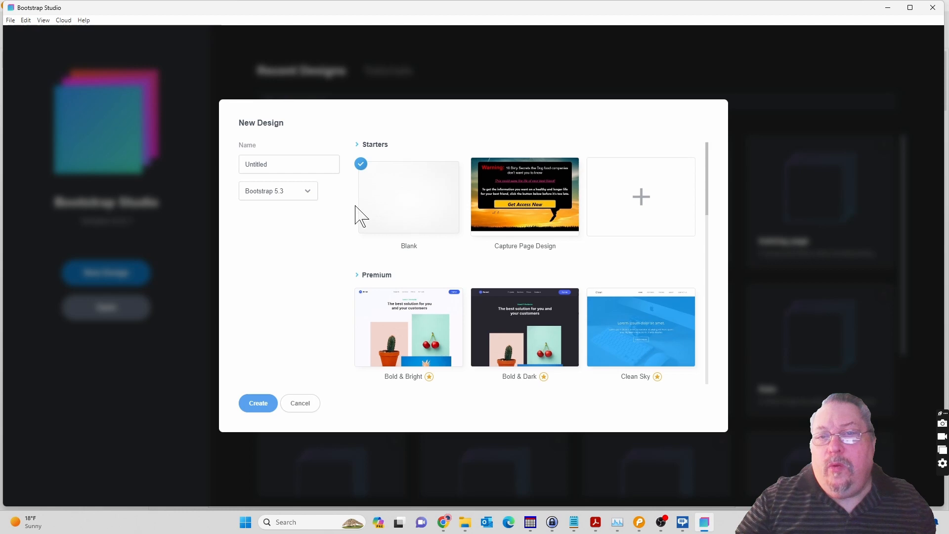
scroll(354, 207, down, 5)
scroll(355, 206, down, 6)
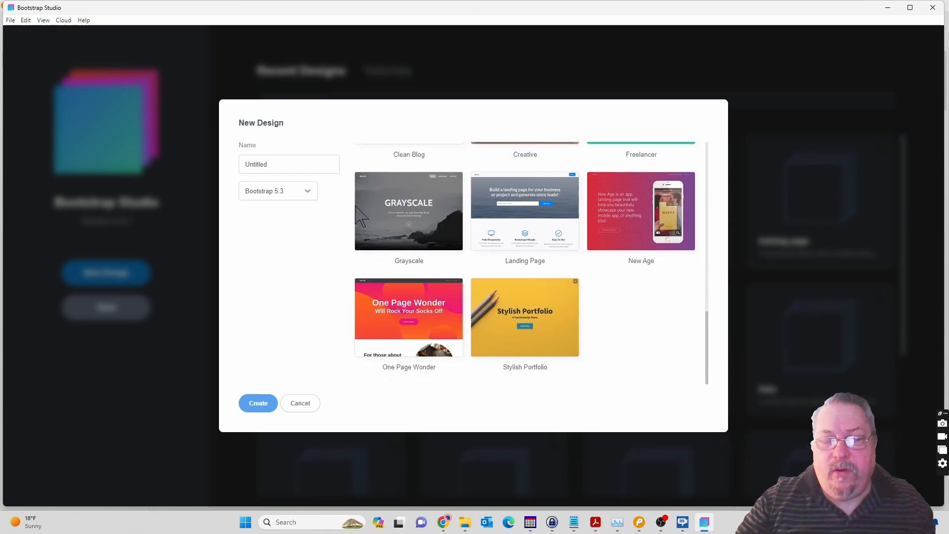
scroll(356, 207, up, 11)
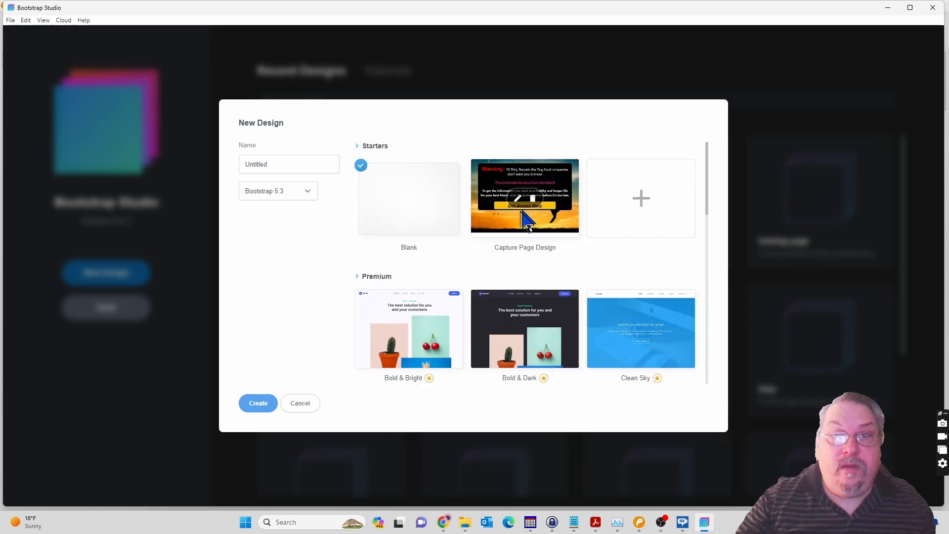
Name the new design "energy-capture page", checking the capture page mockup in Pencil while naming it.
click(274, 166)
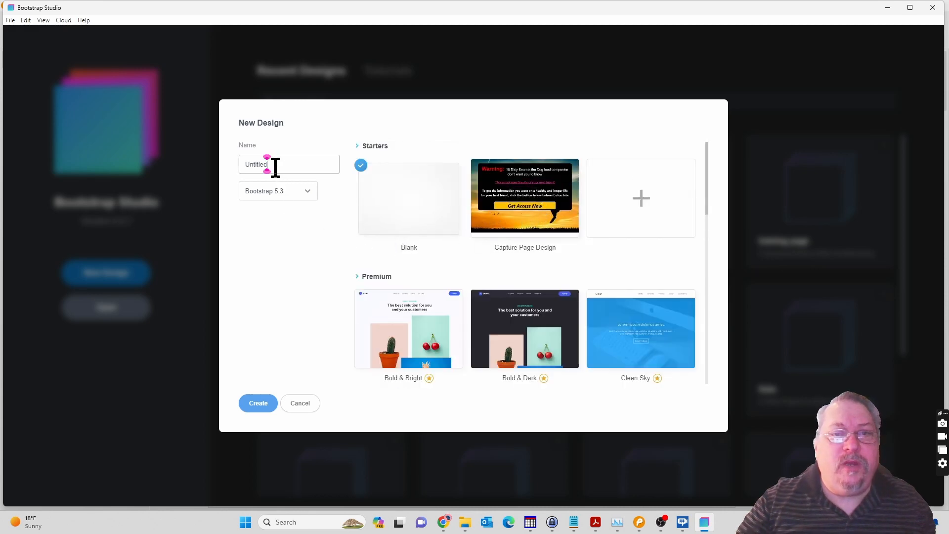
drag(274, 166, 237, 175)
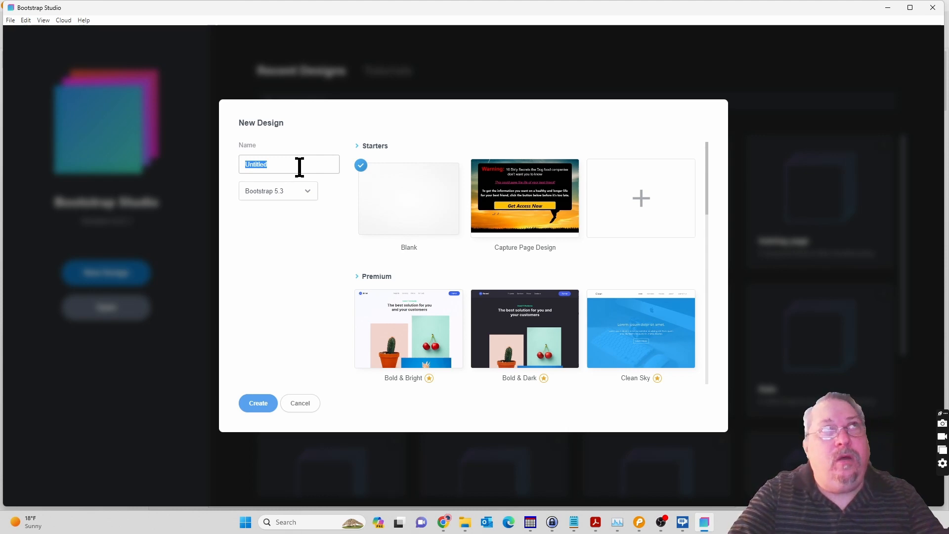
text(en)
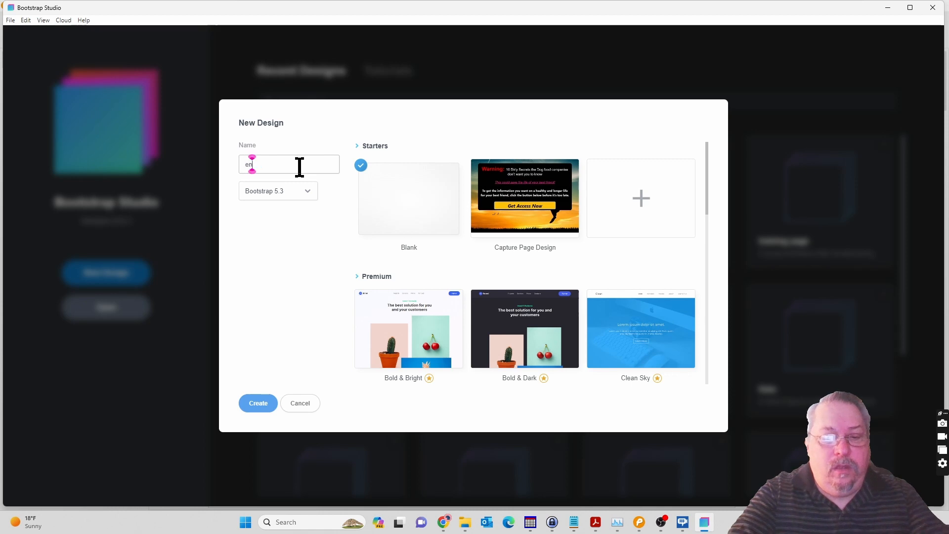
text(erg)
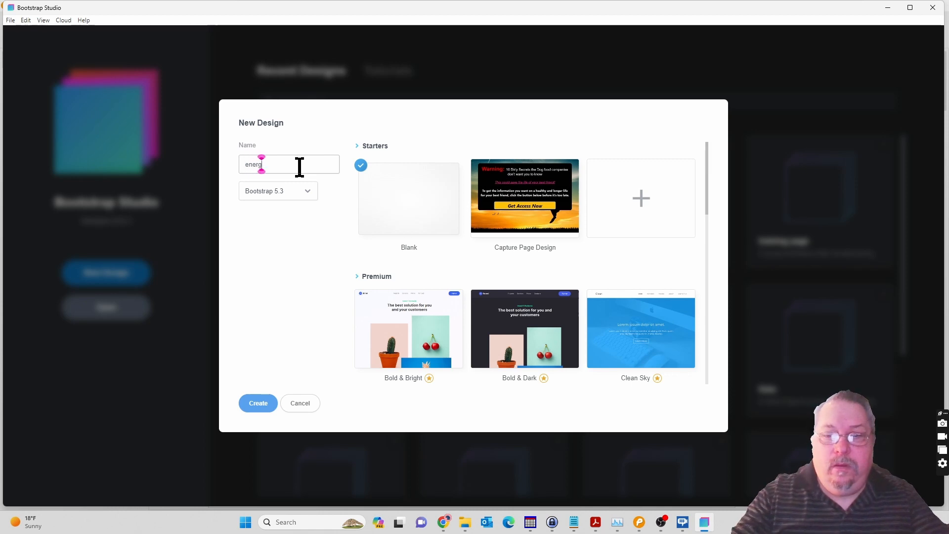
click(640, 523)
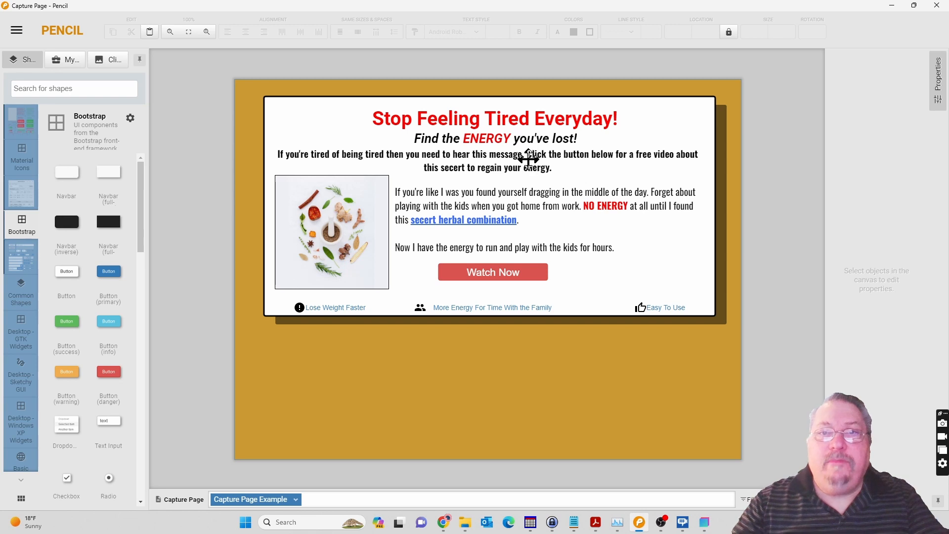
click(705, 525)
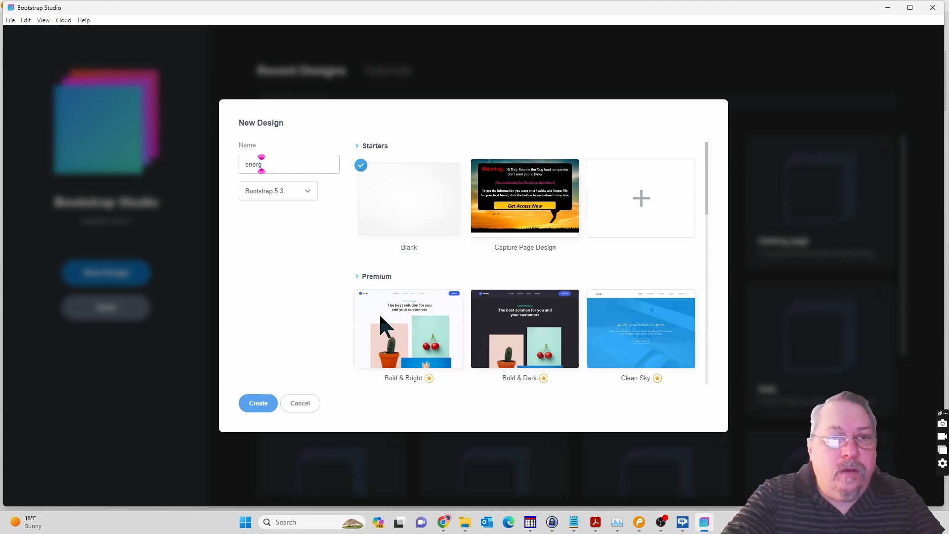
text(y-)
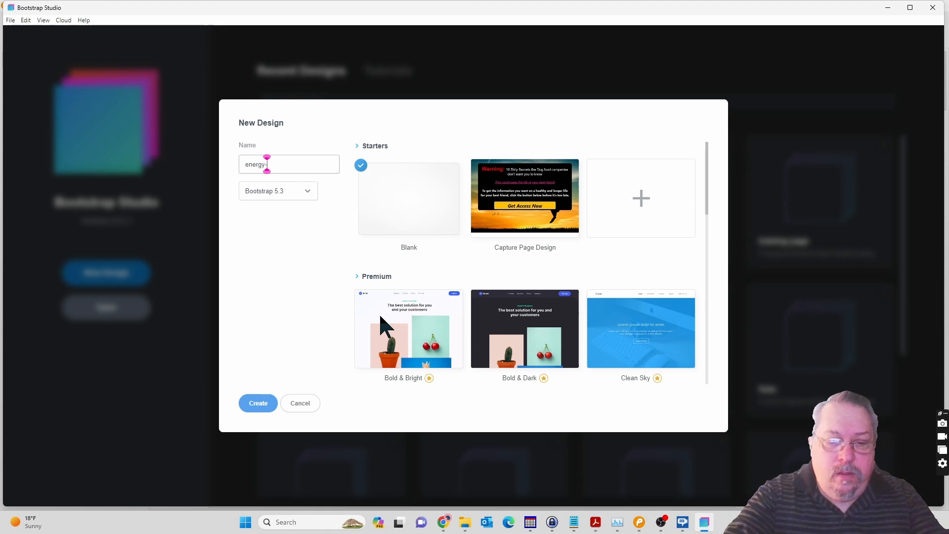
text(capture)
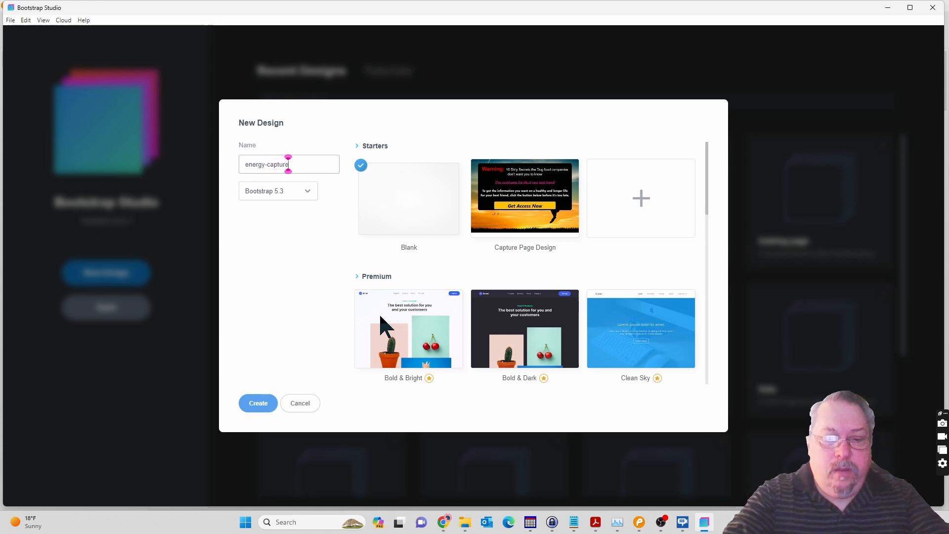
text( page)
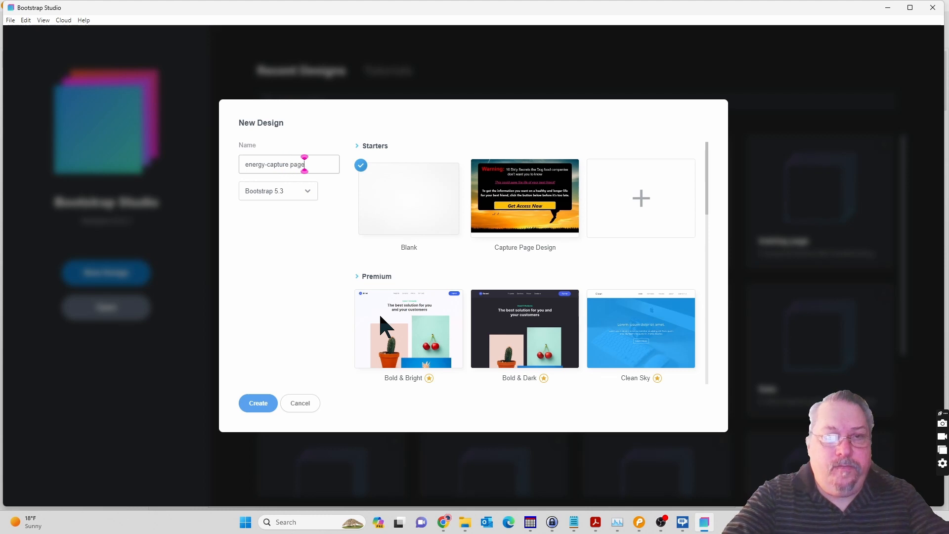
Create the design from the Blank starter, reviewing the framework versions and keeping Bootstrap 5.3.
click(303, 194)
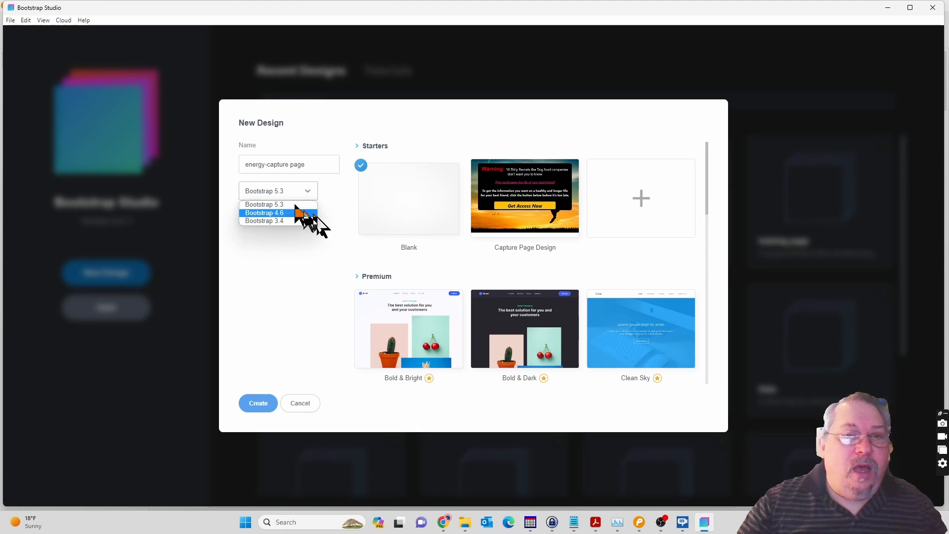
click(324, 253)
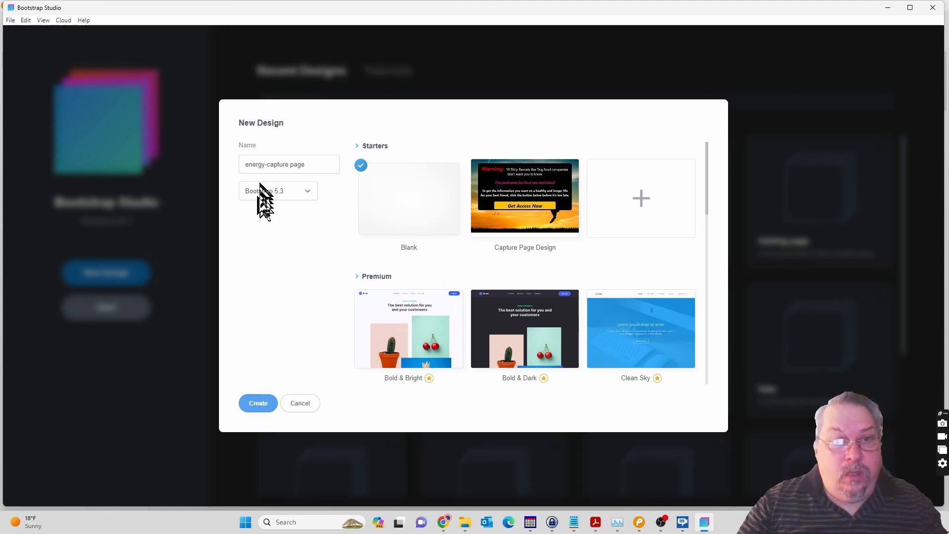
click(257, 405)
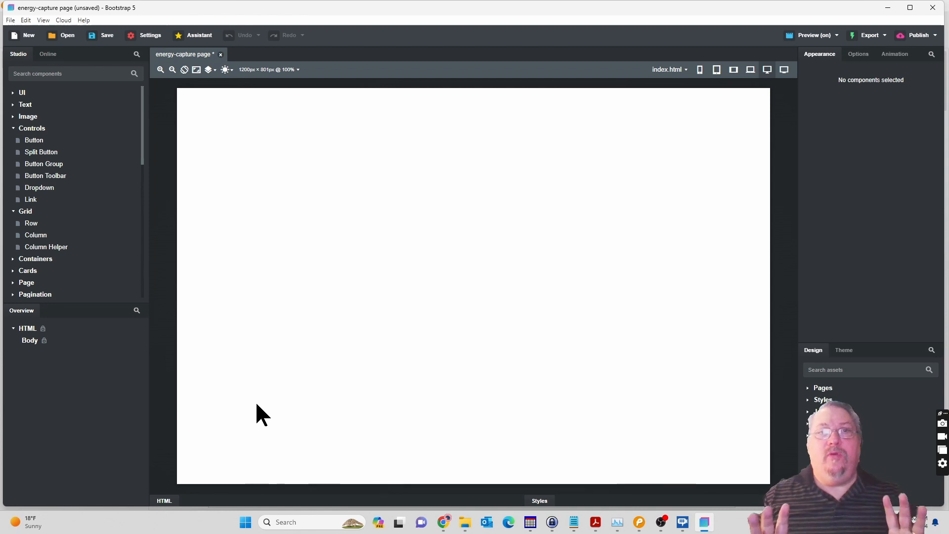
Show the HTML and Styles editors, look through the theme's colour options and return to the design assets.
click(276, 497)
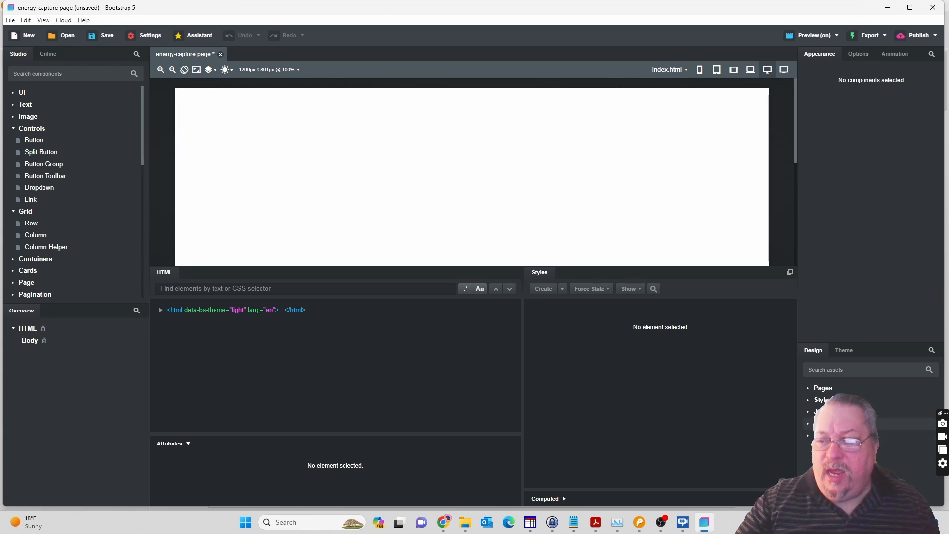
click(846, 347)
scroll(849, 435, down, 4)
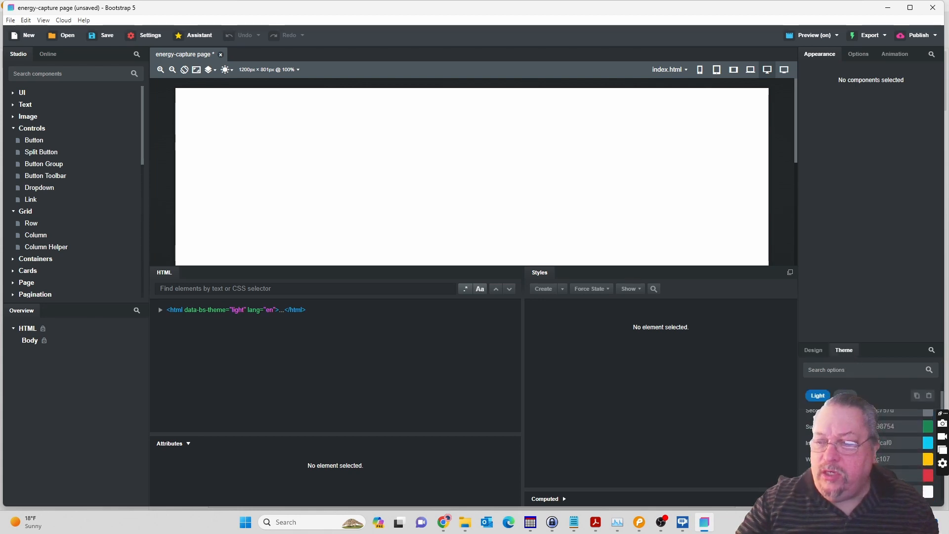
scroll(870, 445, down, 3)
scroll(870, 445, up, 5)
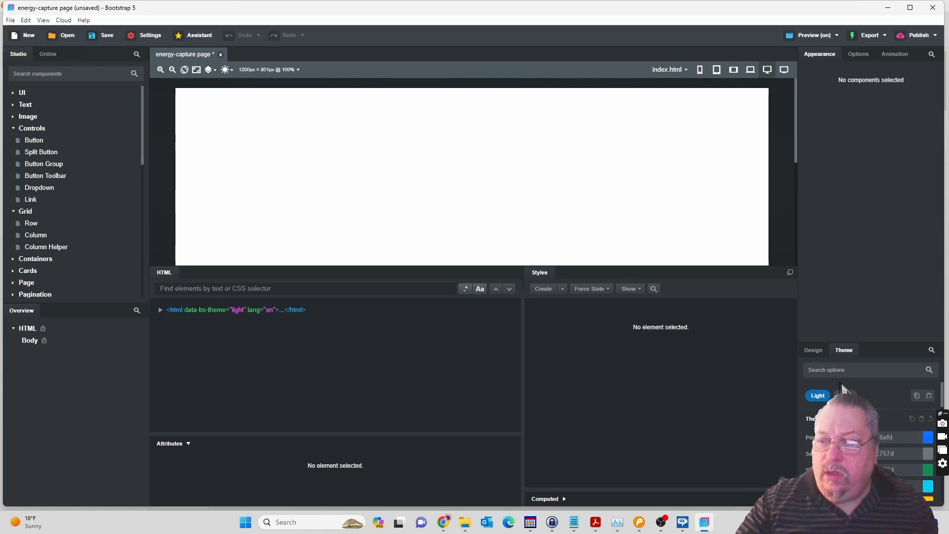
click(818, 352)
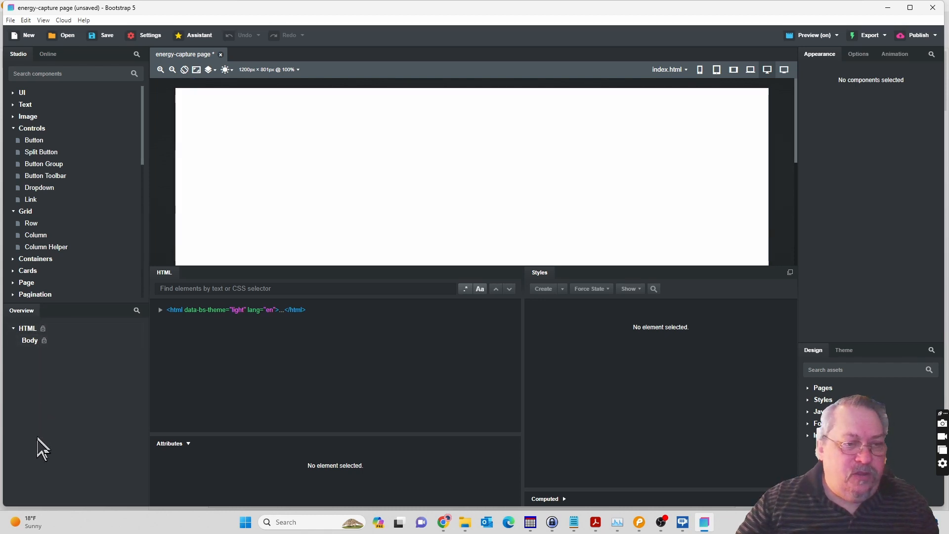
With the Body element selected, collapse the Controls, Grid and Form component groups and hide the HTML and Styles editors.
click(29, 341)
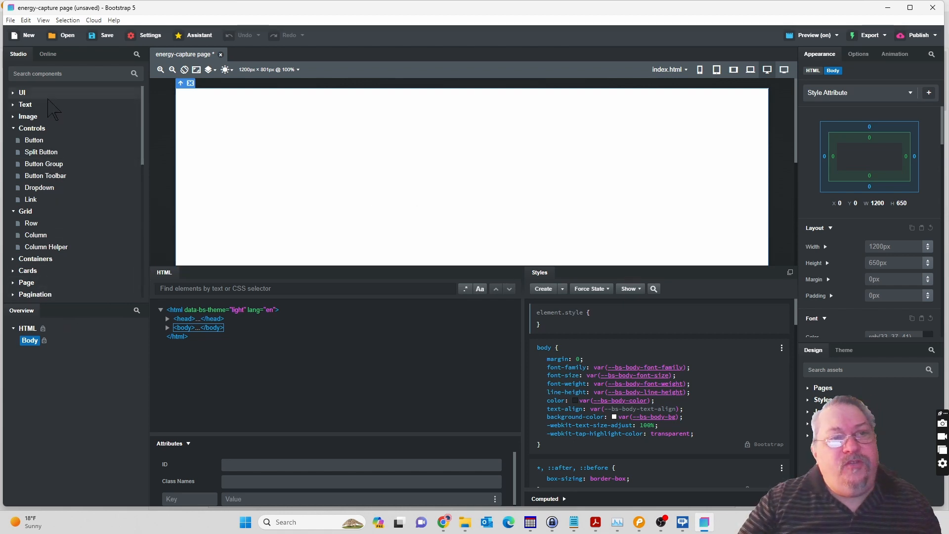
click(15, 128)
click(14, 140)
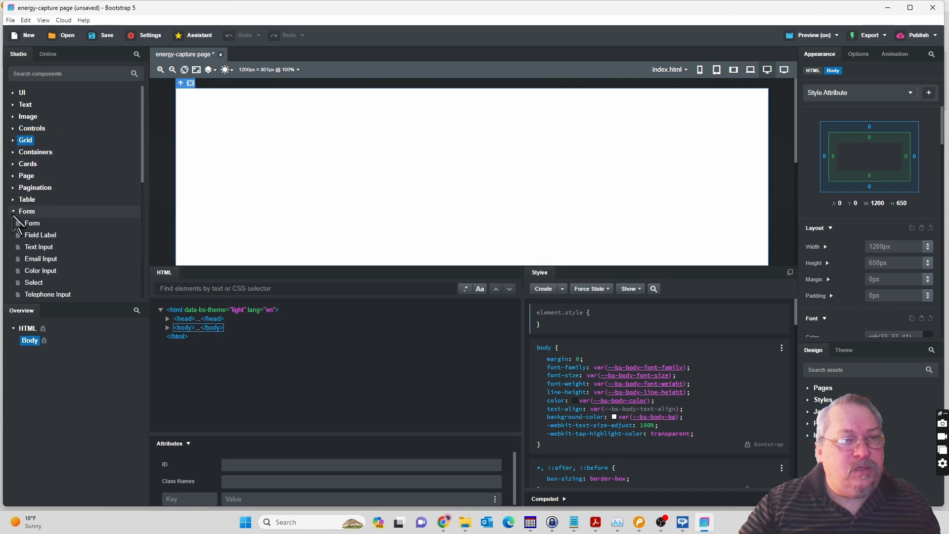
click(14, 211)
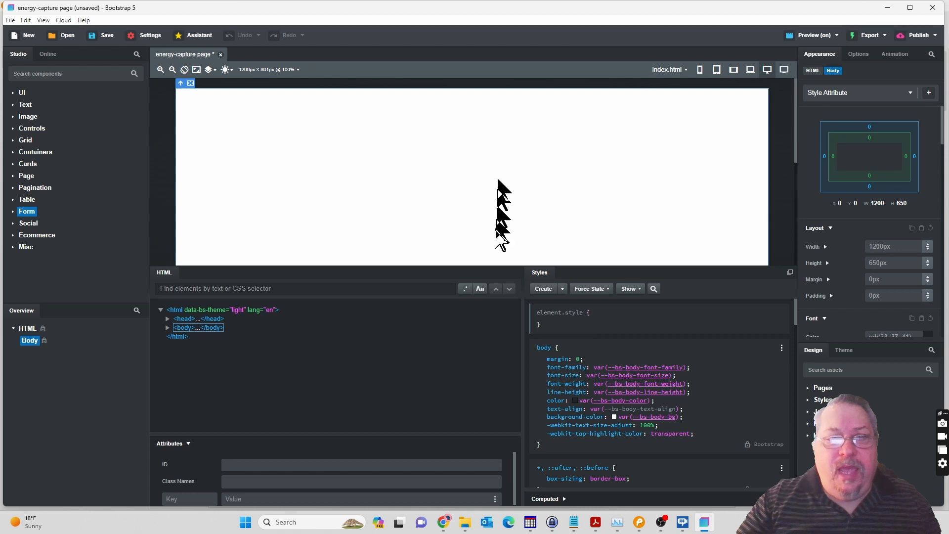
double_click(496, 271)
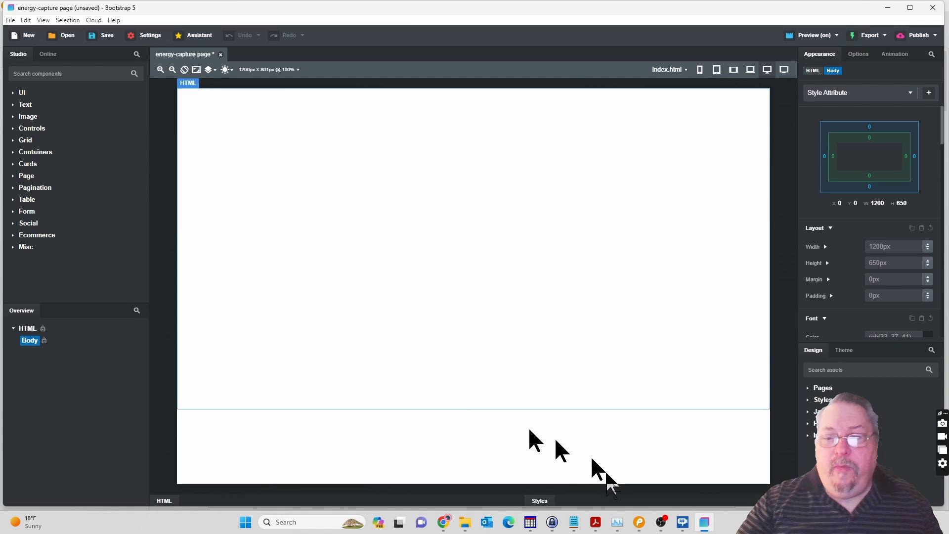
Switch to Pencil and review the layout of the Capture Page Example mockup.
click(639, 523)
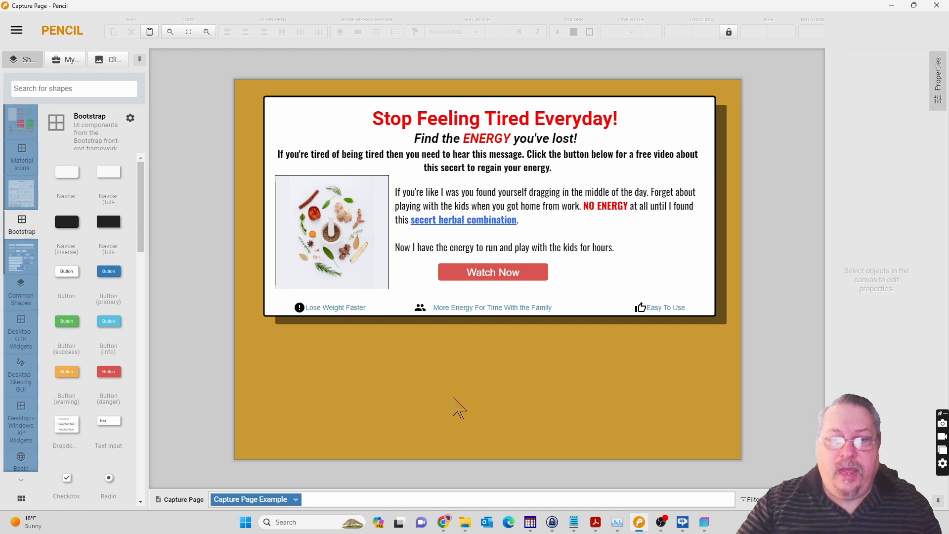
right_click(199, 500)
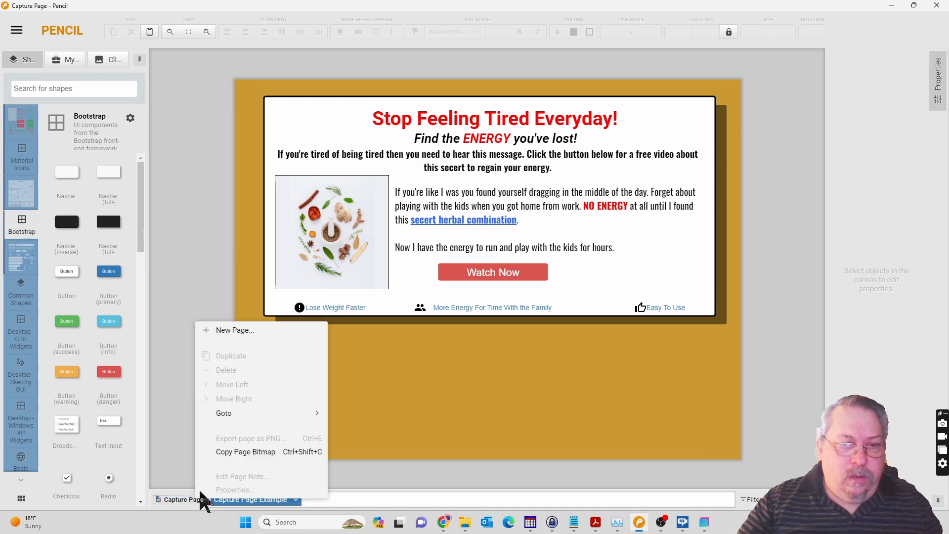
click(384, 449)
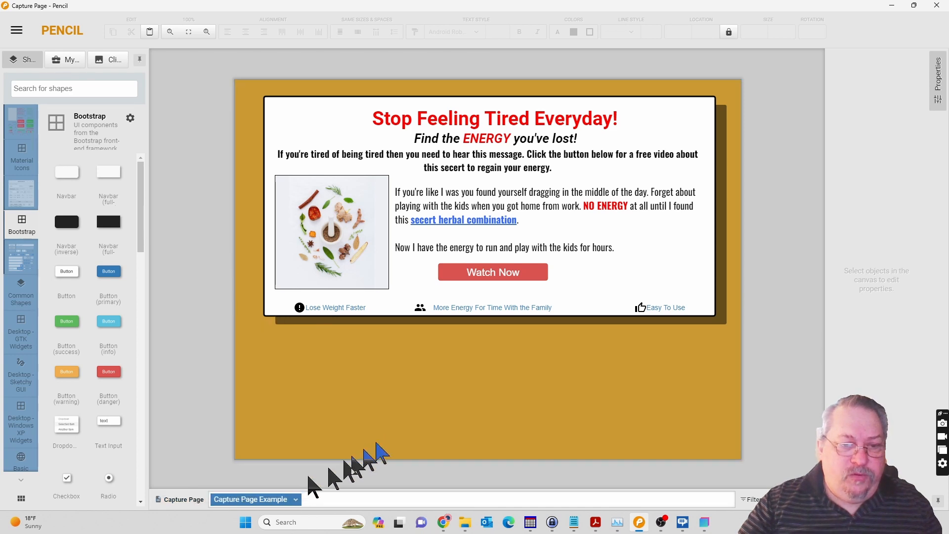
Look up the HTML code of the Capture Page Example's background colour in its page properties and close them without updating.
right_click(265, 501)
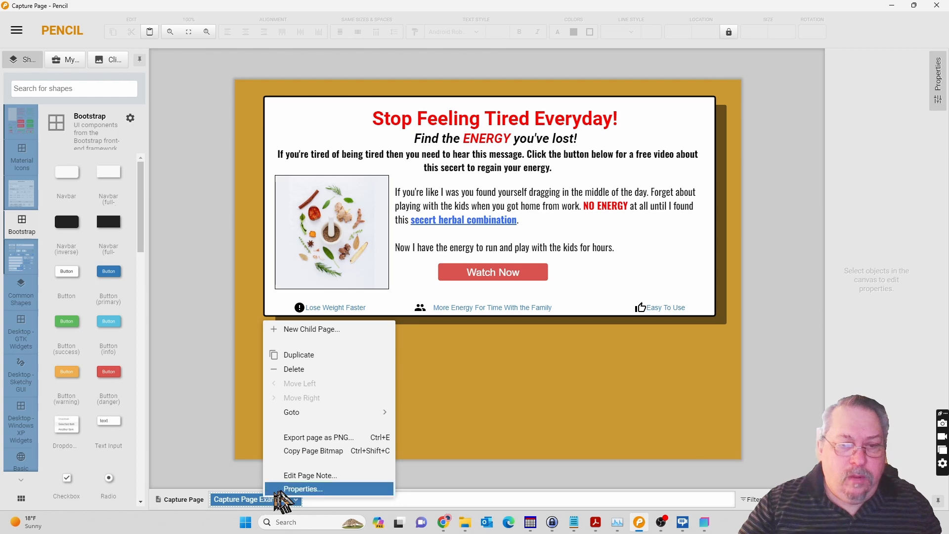
click(285, 489)
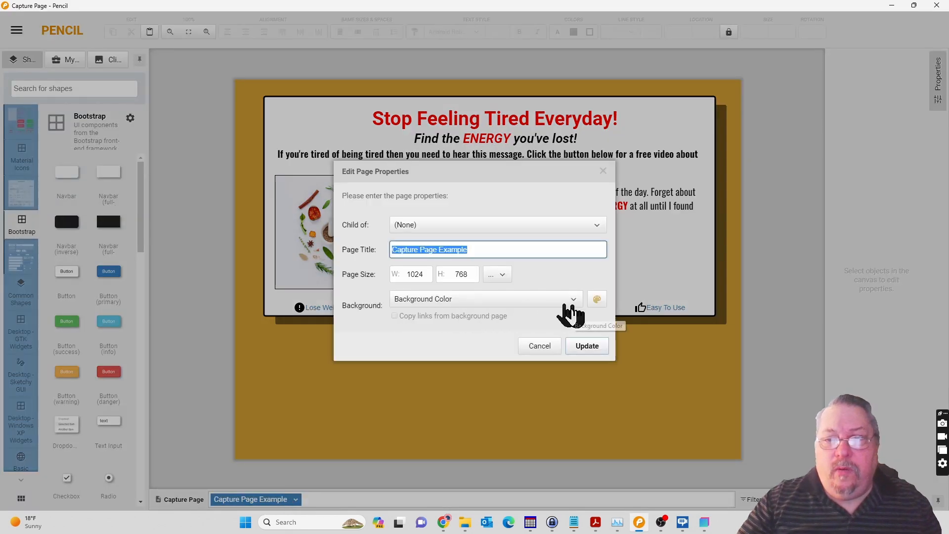
click(597, 300)
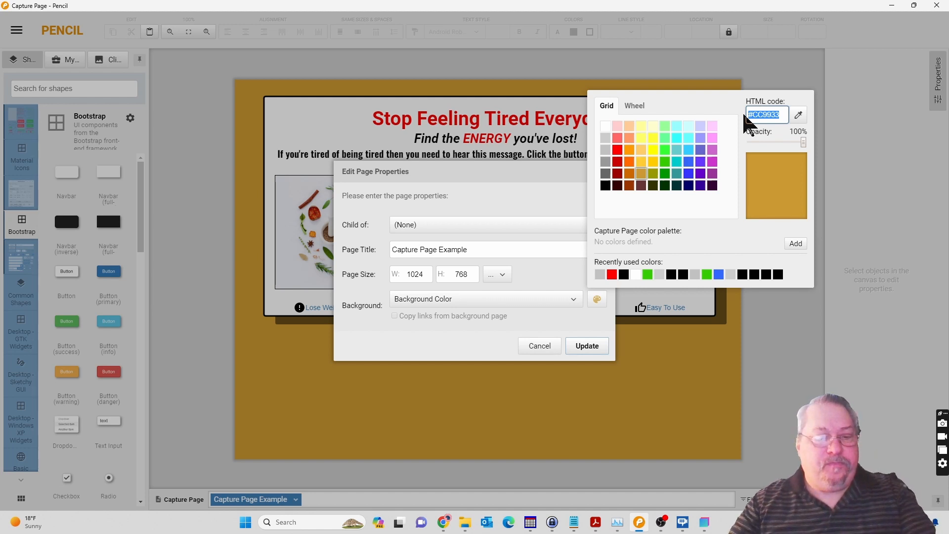
click(675, 393)
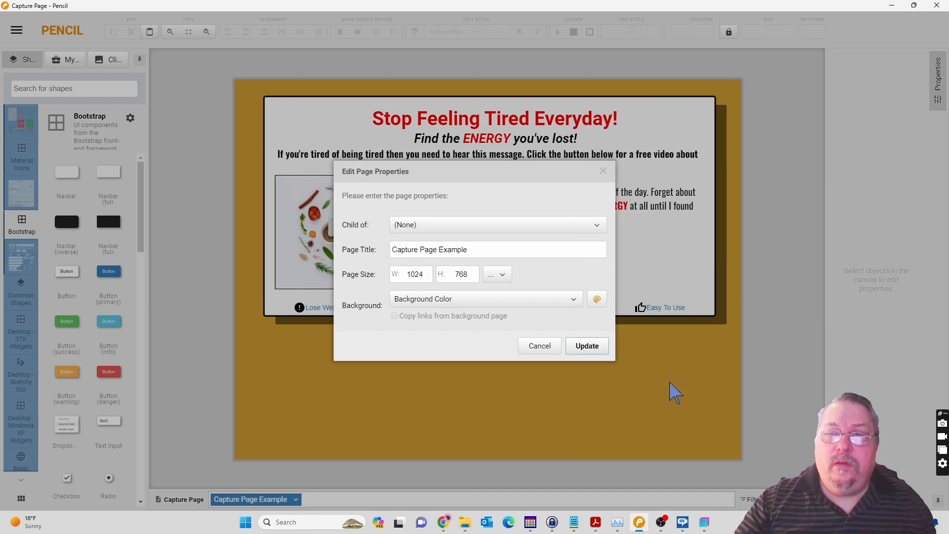
click(548, 346)
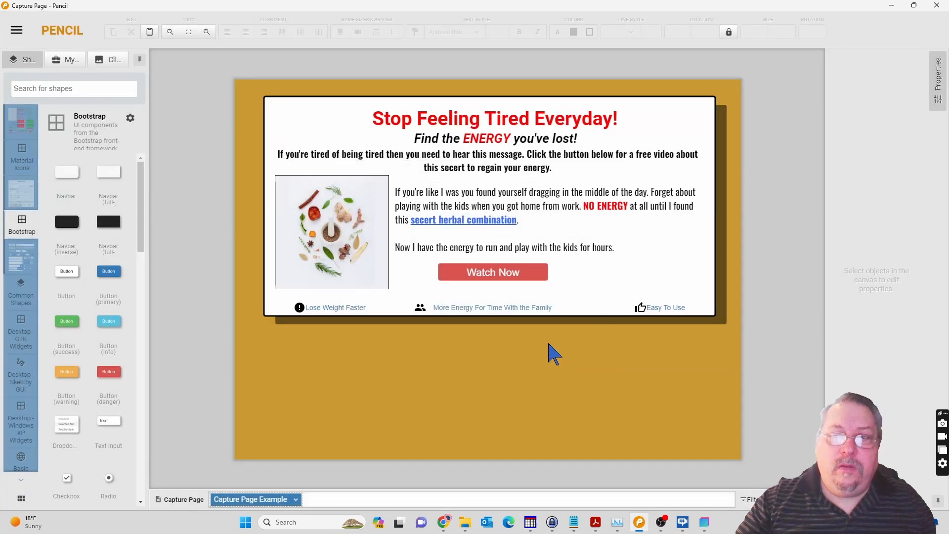
Switch to Bootstrap Studio and set the Body's background colour to the HEX value #CC9933.
click(704, 523)
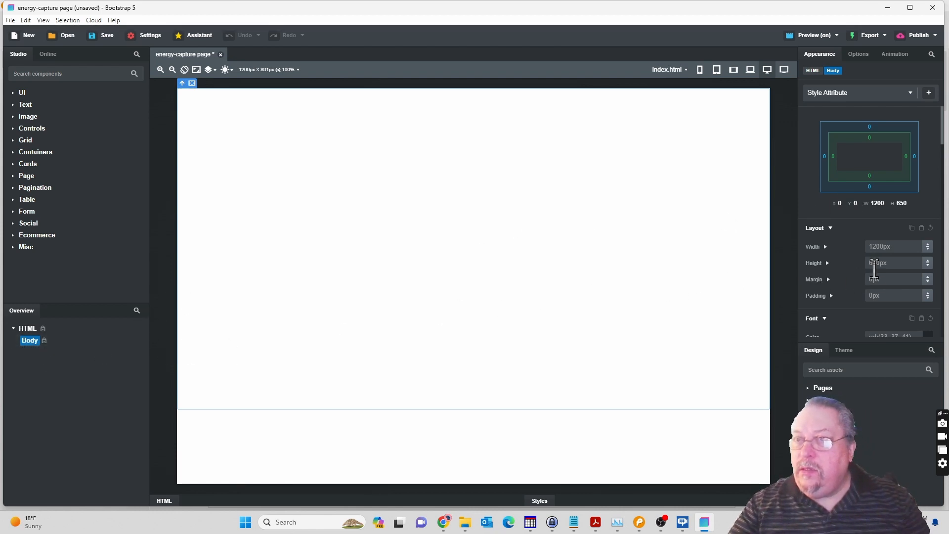
scroll(874, 269, down, 2)
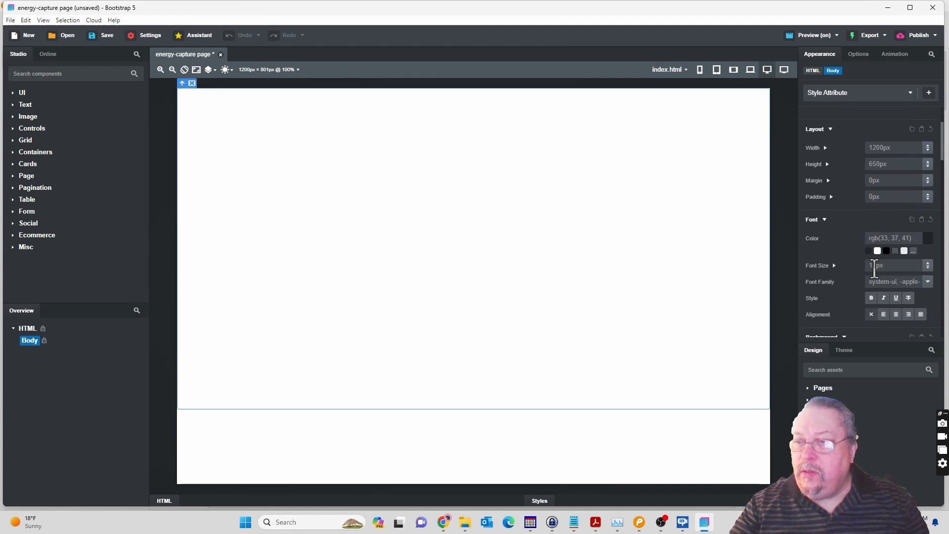
scroll(874, 269, down, 2)
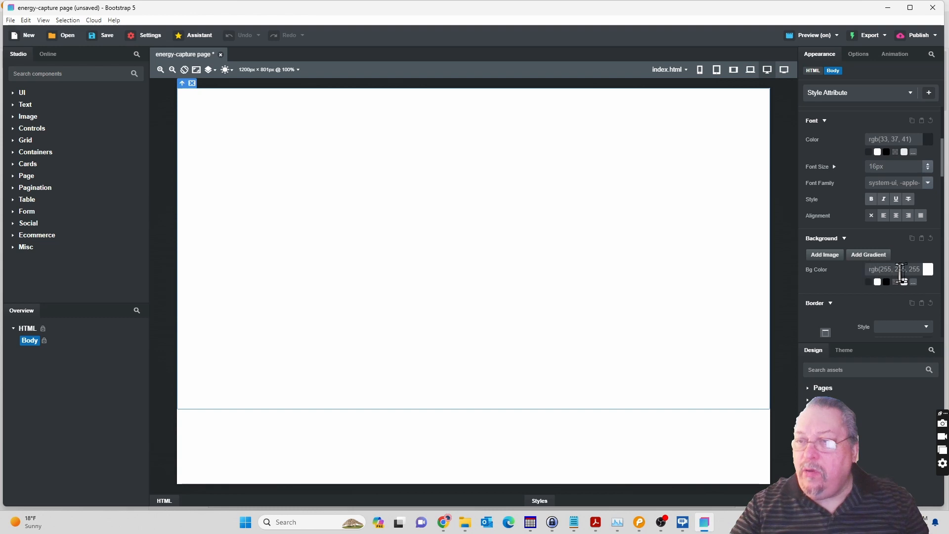
click(928, 270)
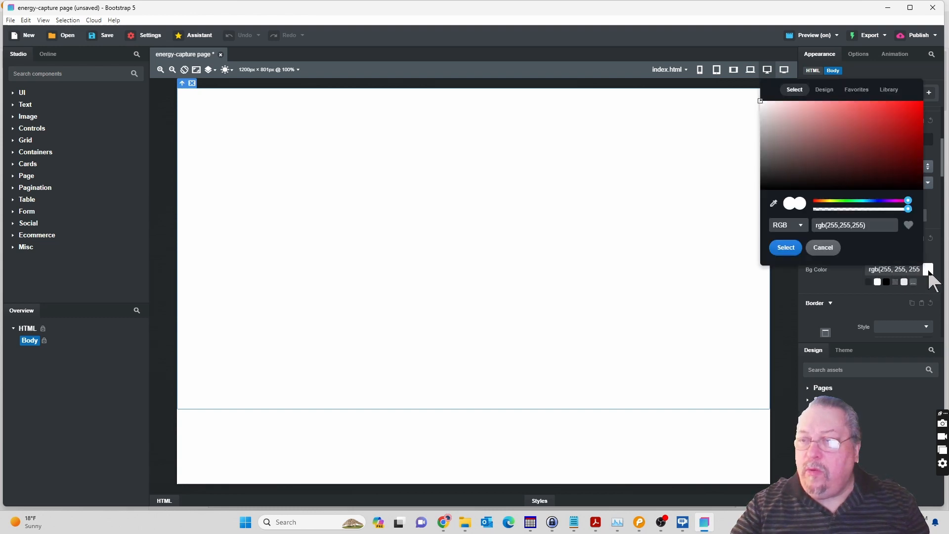
click(798, 225)
click(788, 236)
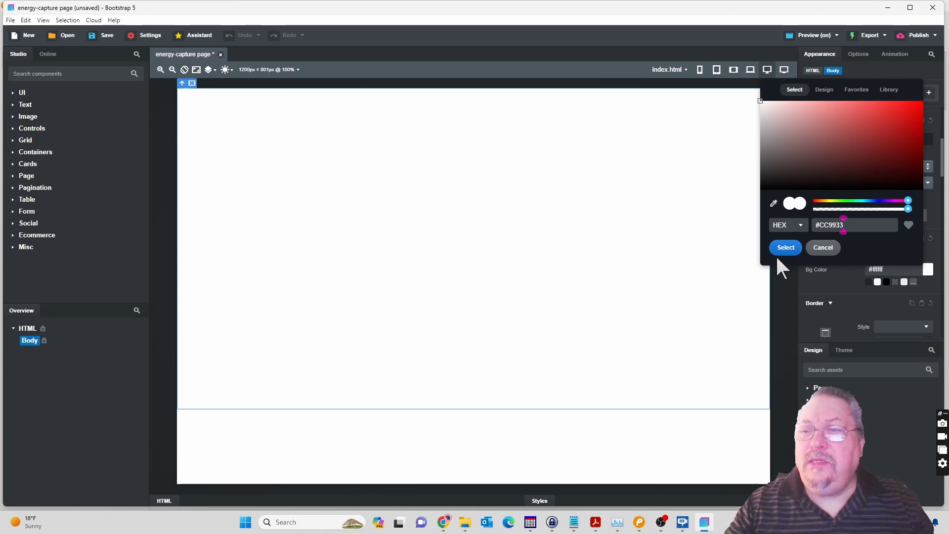
click(786, 248)
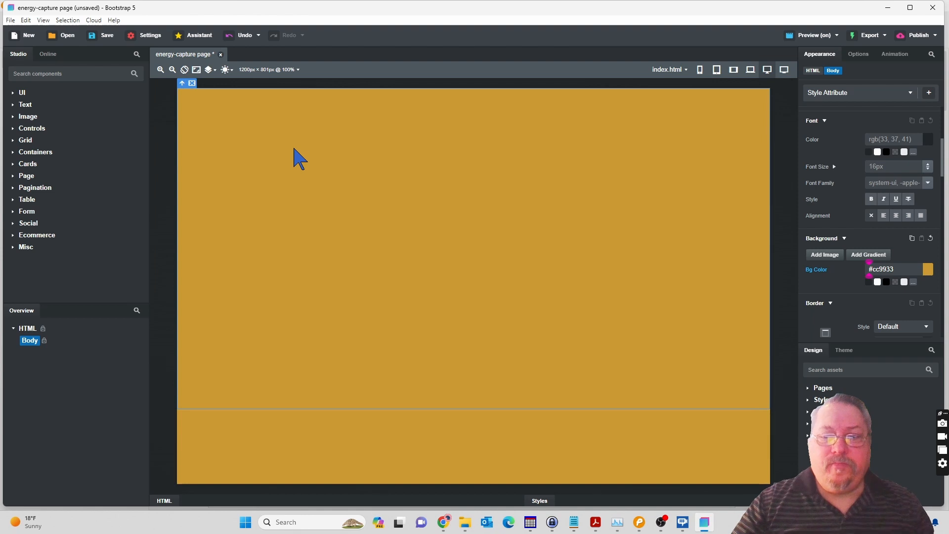
Check the mockup in Pencil again, return to Bootstrap Studio and add a Container inside the Body.
click(640, 527)
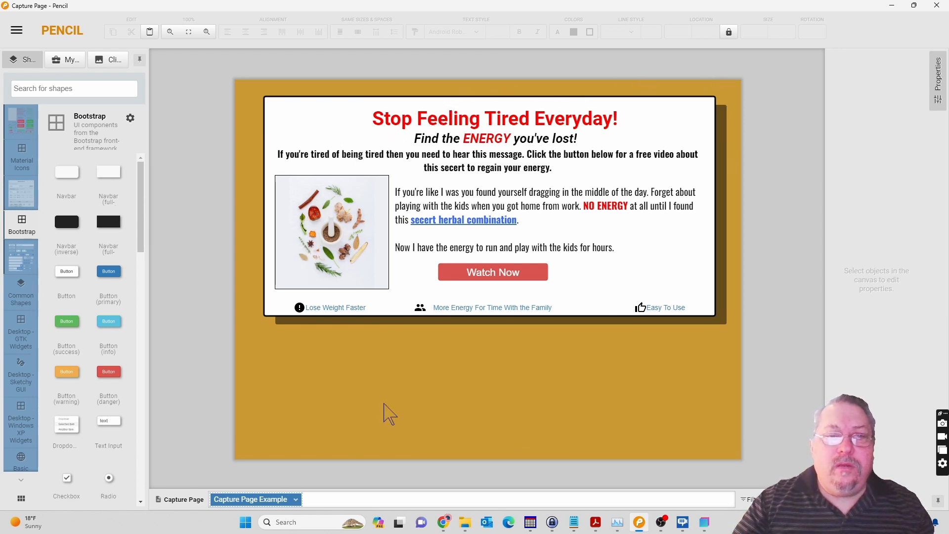
click(705, 525)
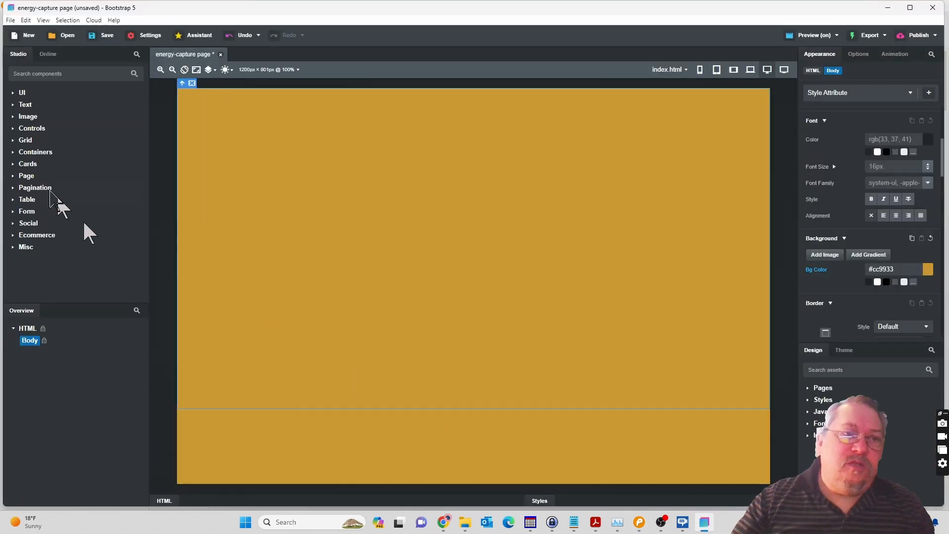
click(13, 141)
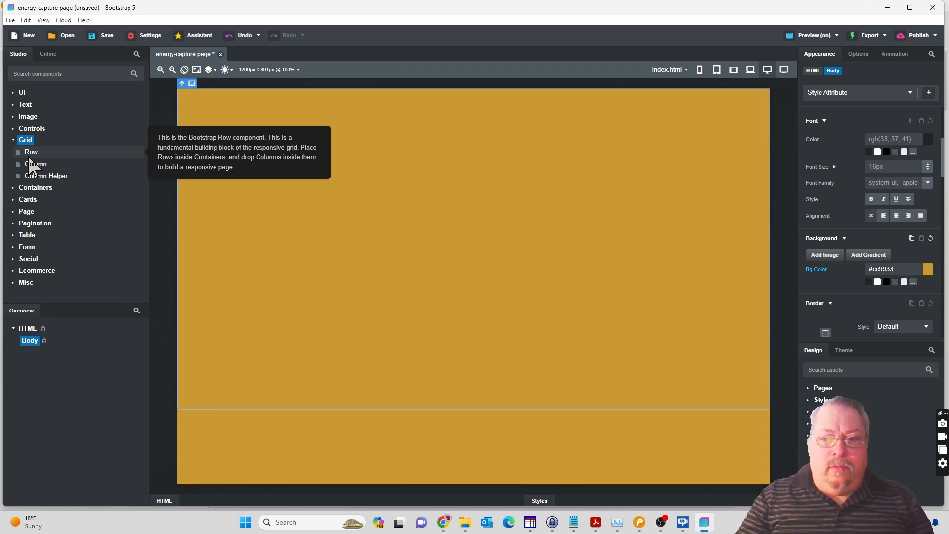
click(13, 187)
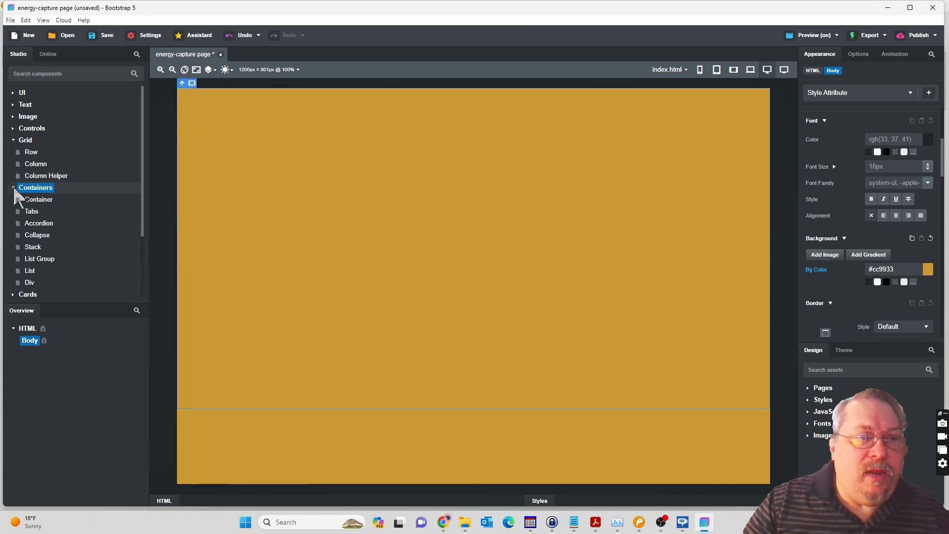
click(33, 201)
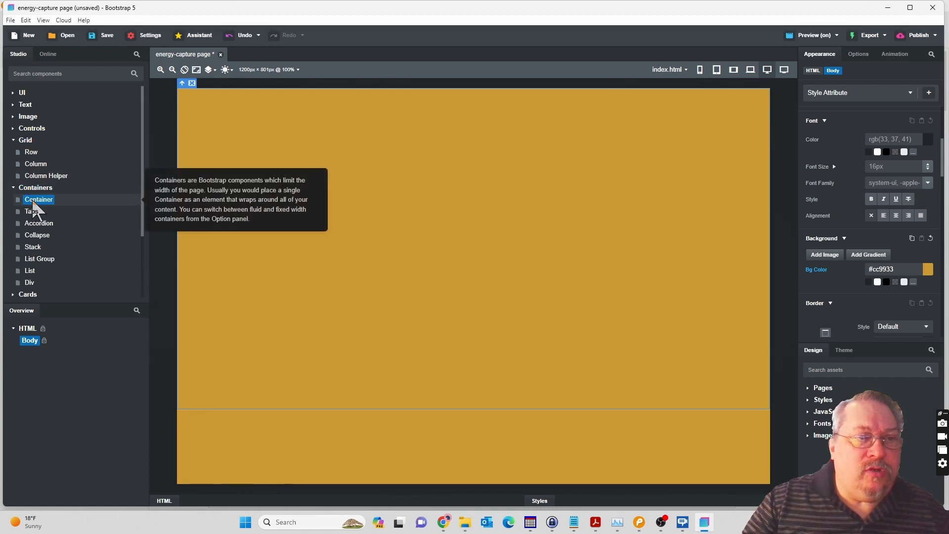
drag(33, 207, 34, 346)
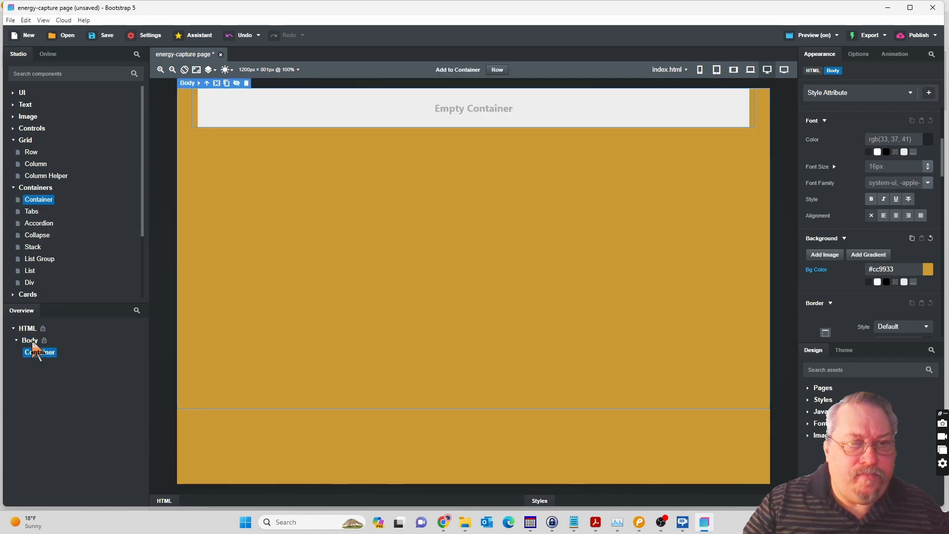
click(36, 351)
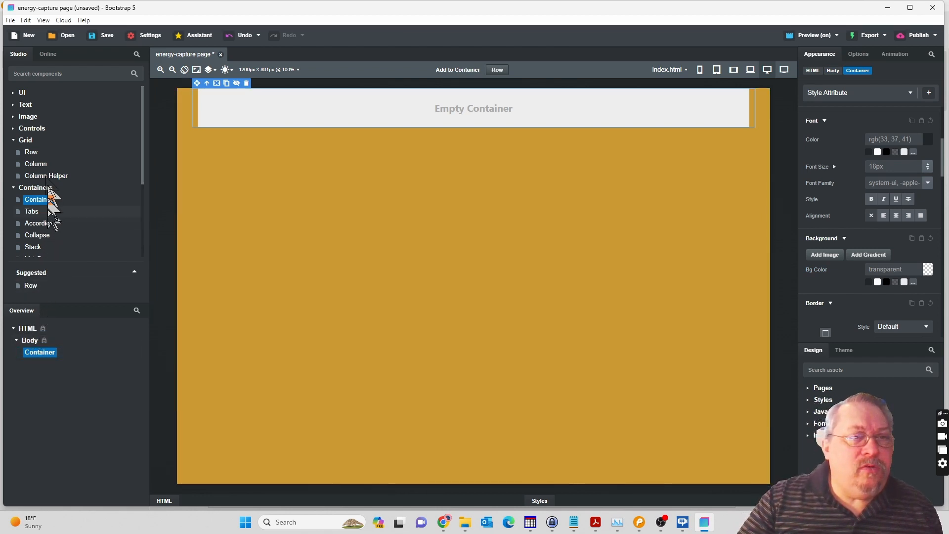
Add two Row components inside the Container.
click(32, 154)
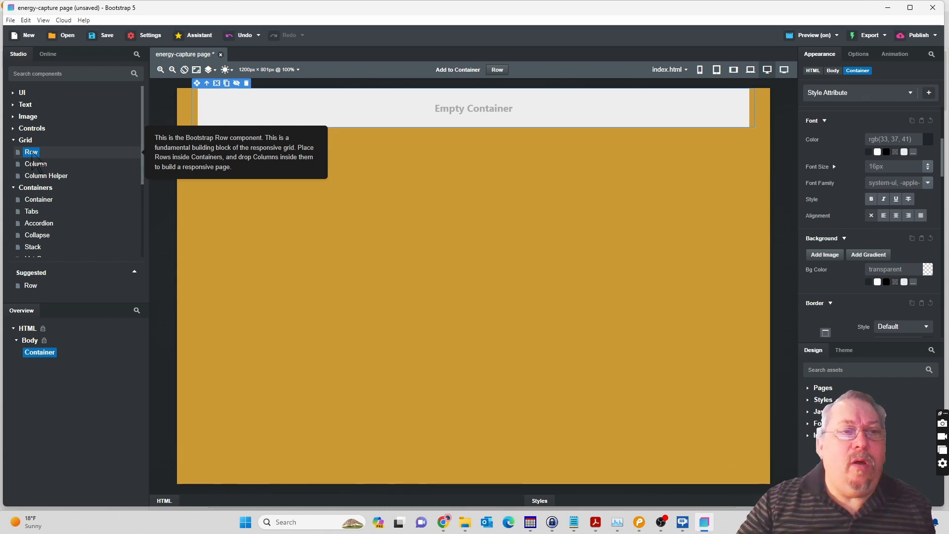
drag(32, 156, 43, 354)
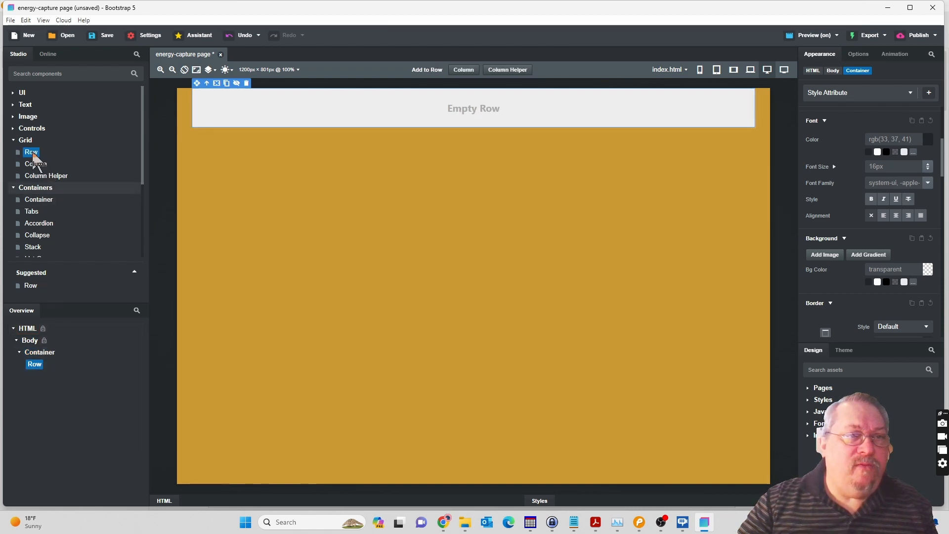
click(38, 364)
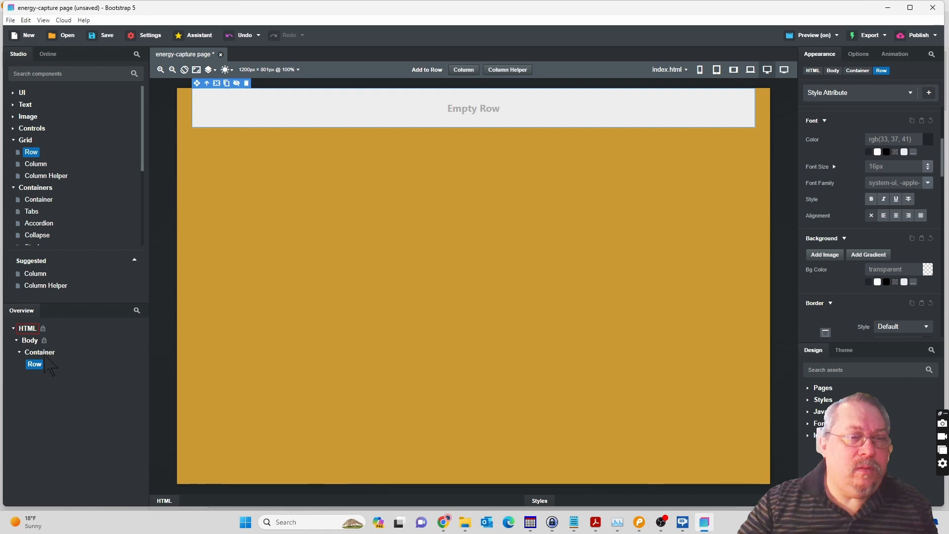
drag(43, 356, 45, 357)
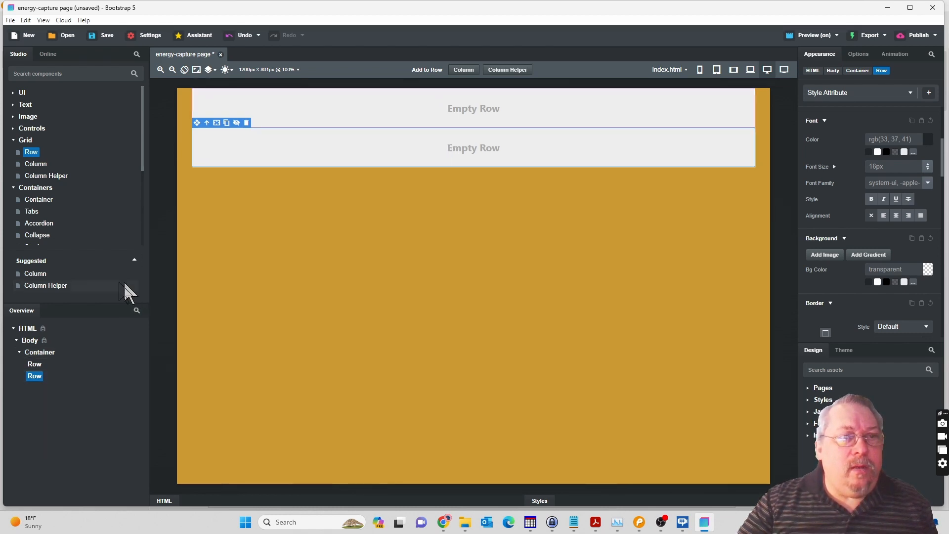
Add a Column component inside the second Row and select it.
mouse_move(42, 171)
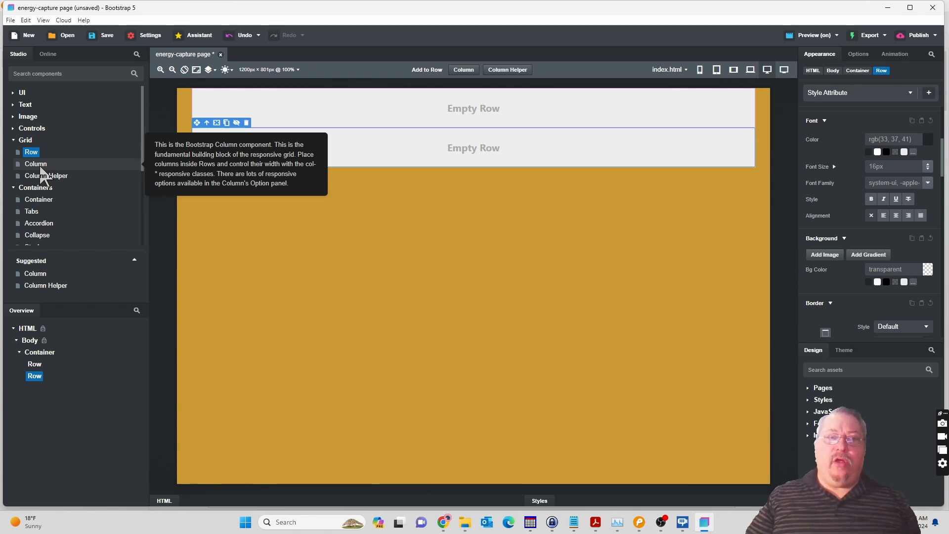
click(40, 166)
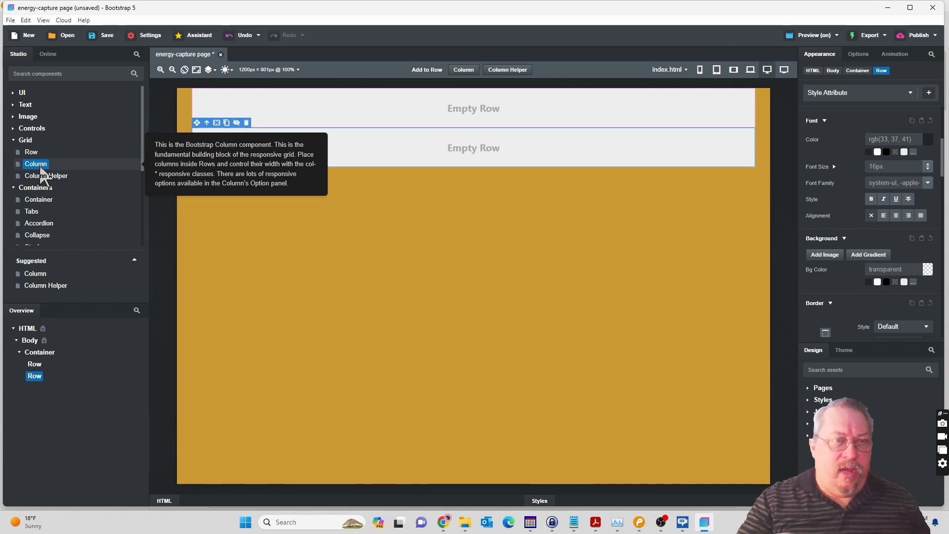
drag(41, 168, 39, 382)
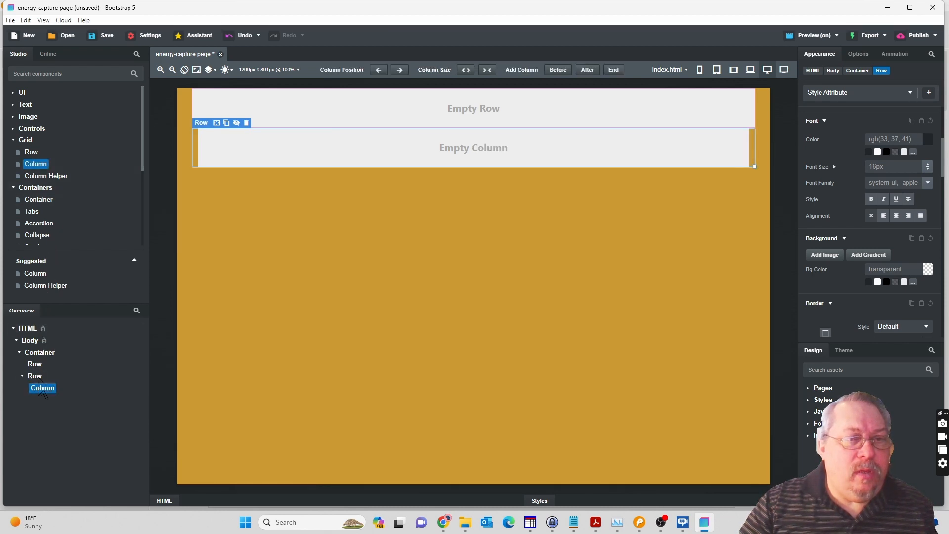
click(43, 388)
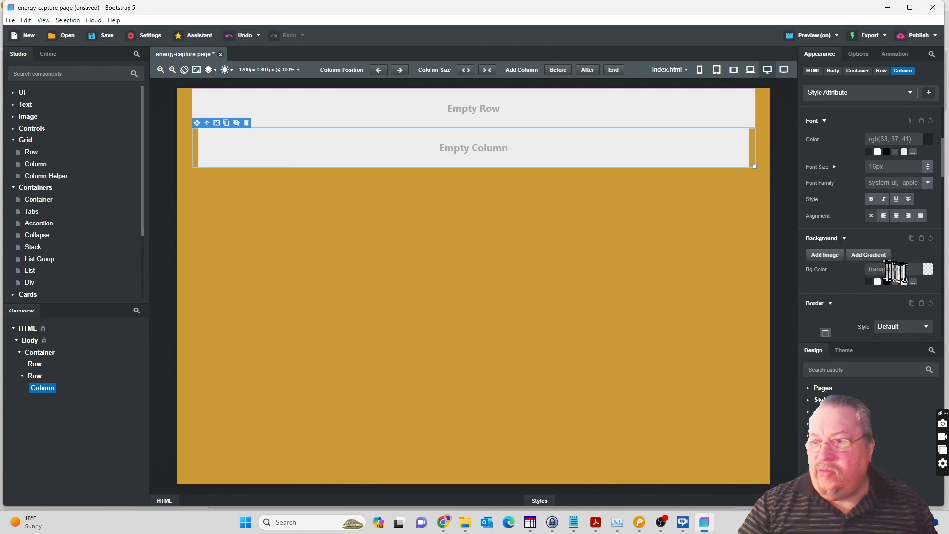
Set the Column's background colour to #ffffff and preview the page in the browser before returning to Bootstrap Studio.
click(928, 271)
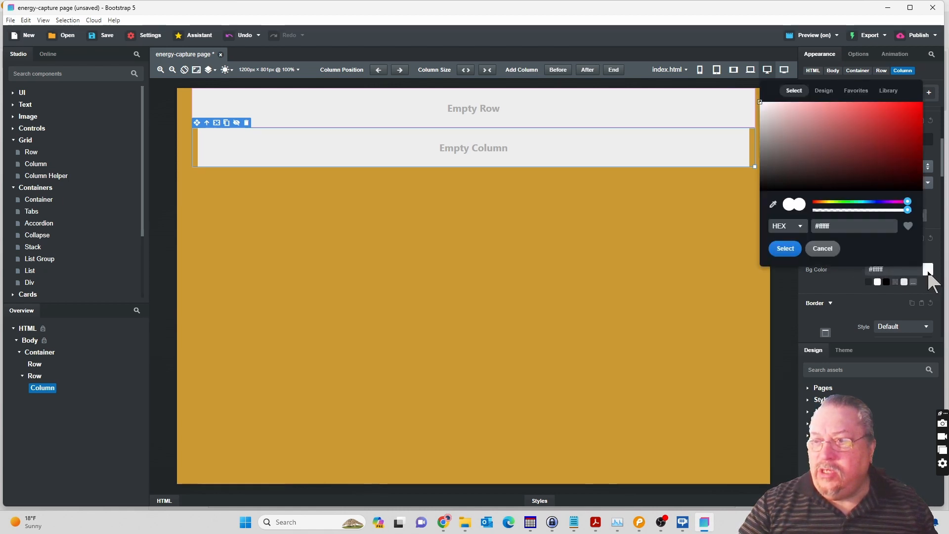
click(840, 226)
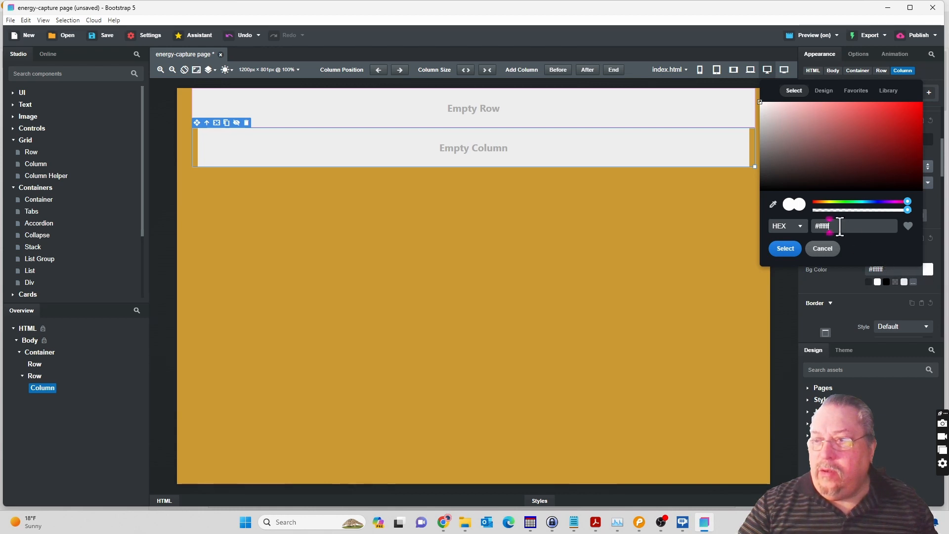
click(790, 250)
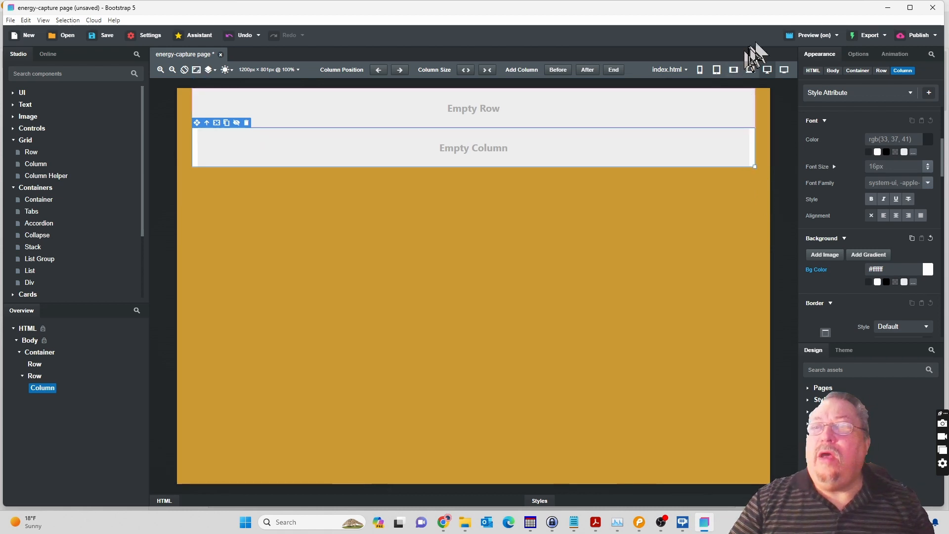
click(816, 39)
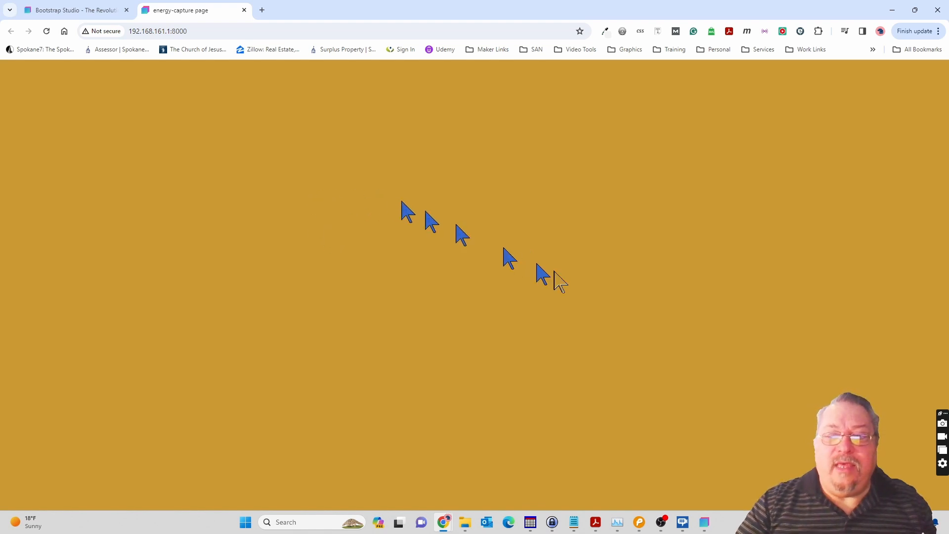
click(705, 523)
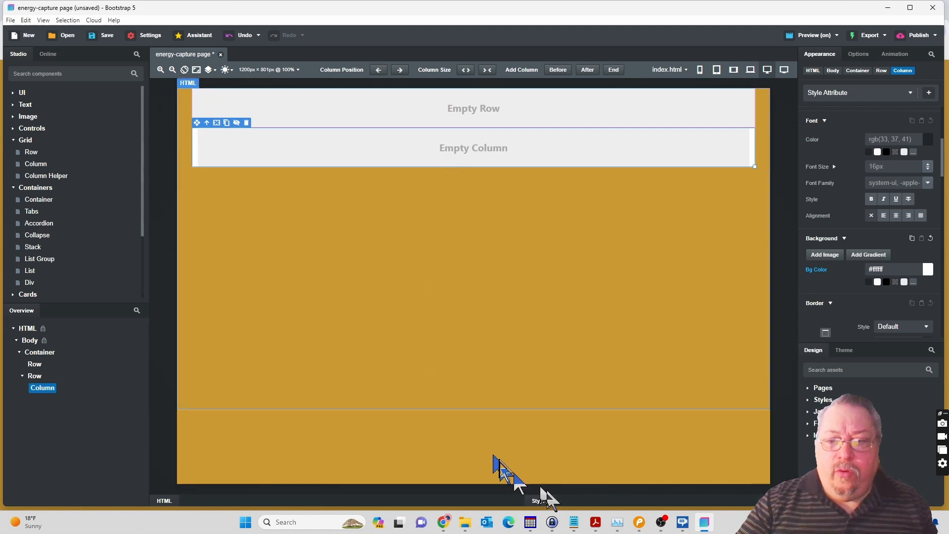
Switch to the Pencil mockup and select the headline text "Stop Feeling Tired Everyday!" for reuse.
click(640, 523)
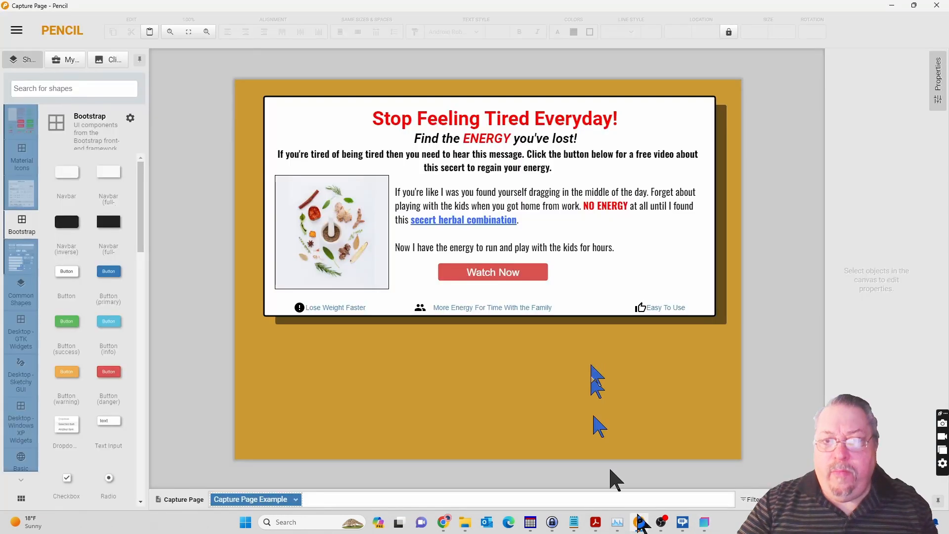
click(448, 121)
double_click(448, 120)
key(ctrl+c)
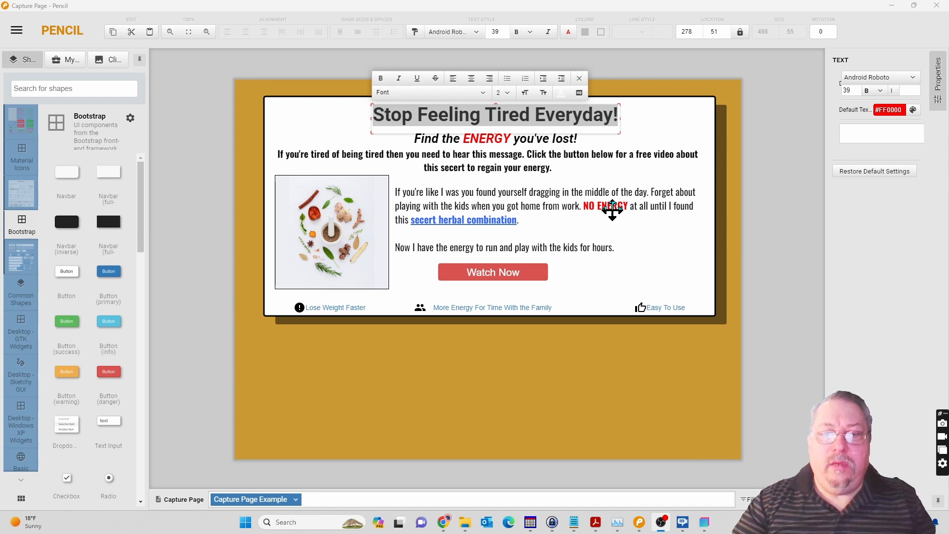
Switch back to Bootstrap Studio and expand the Text component group.
click(704, 525)
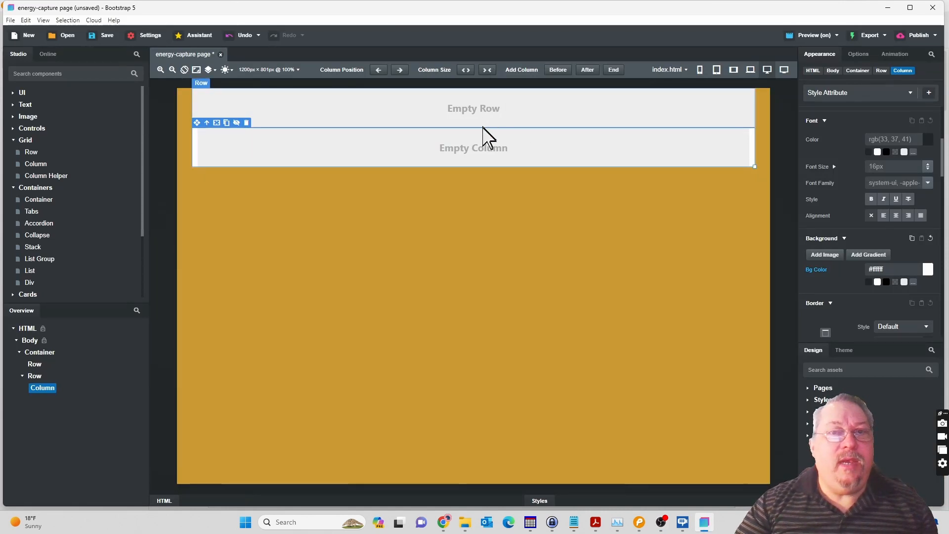
click(13, 104)
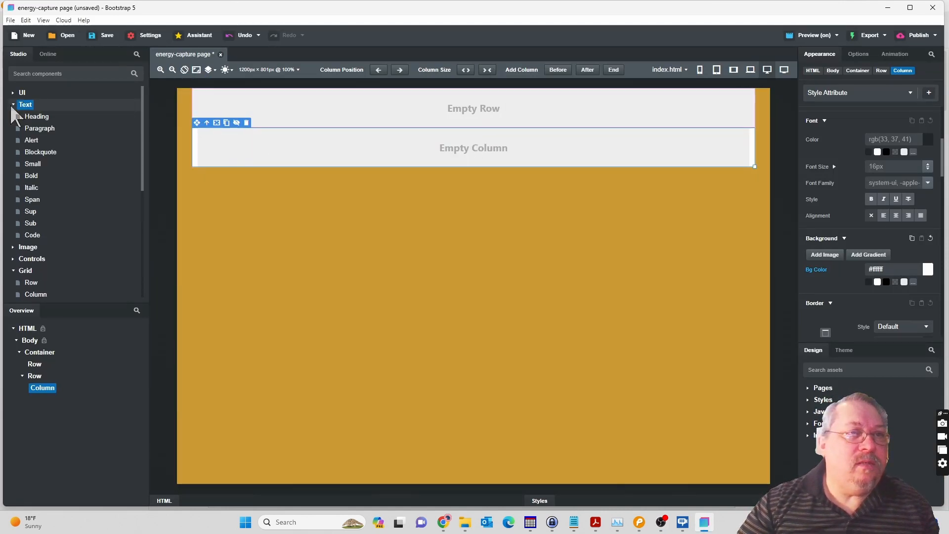
click(35, 118)
drag(35, 127, 48, 390)
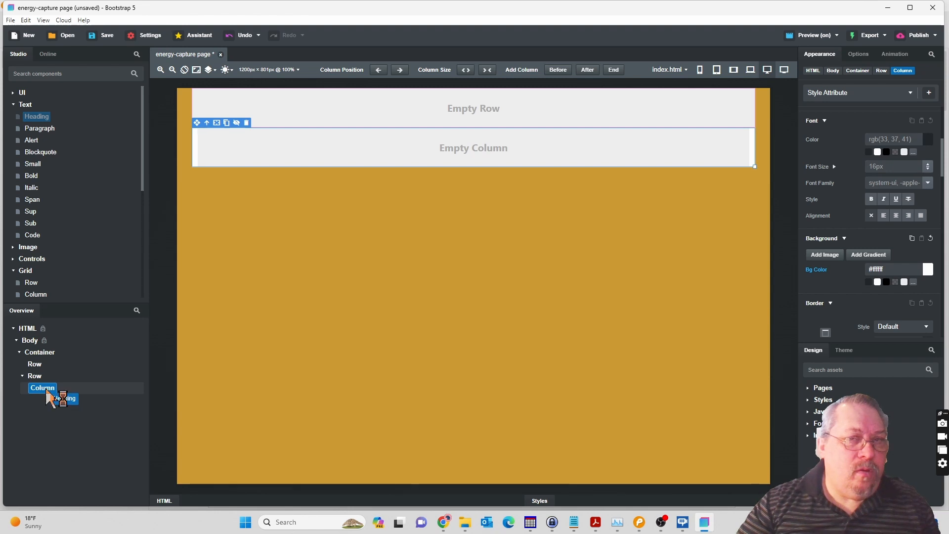
drag(47, 391, 103, 122)
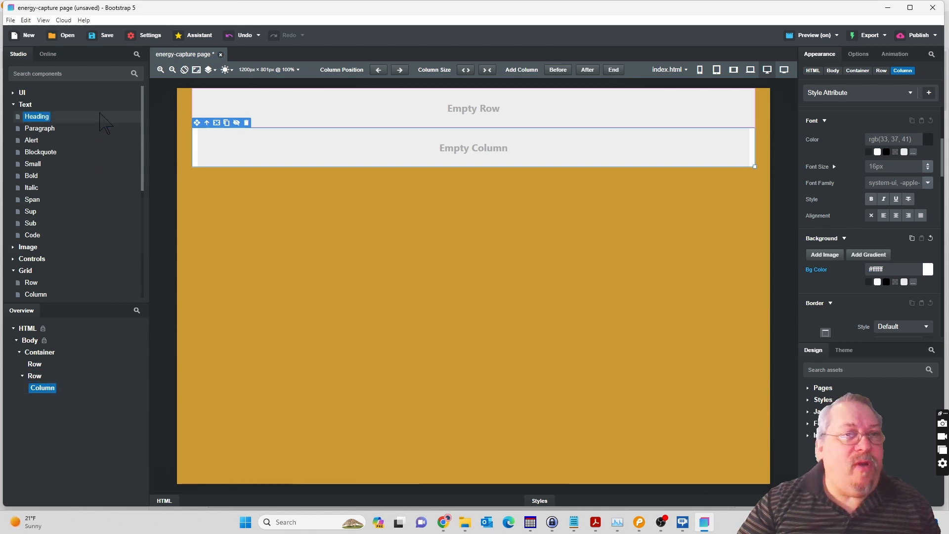
Add two nested Row components inside the Column of the second Row.
click(31, 283)
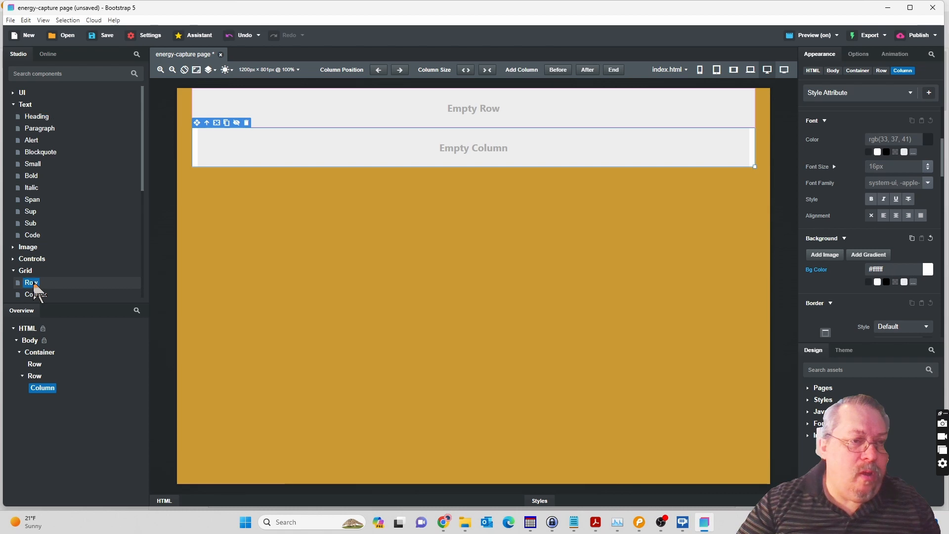
click(44, 390)
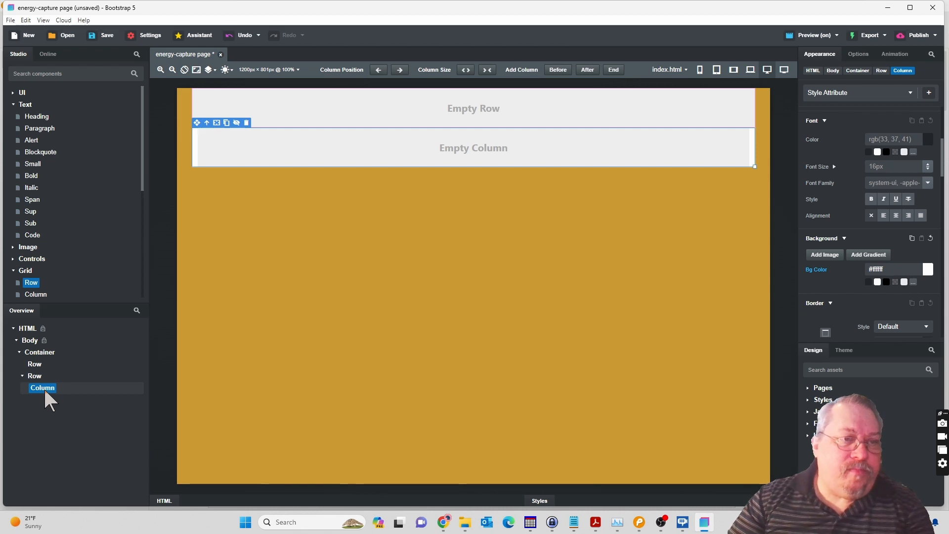
scroll(85, 272, down, 3)
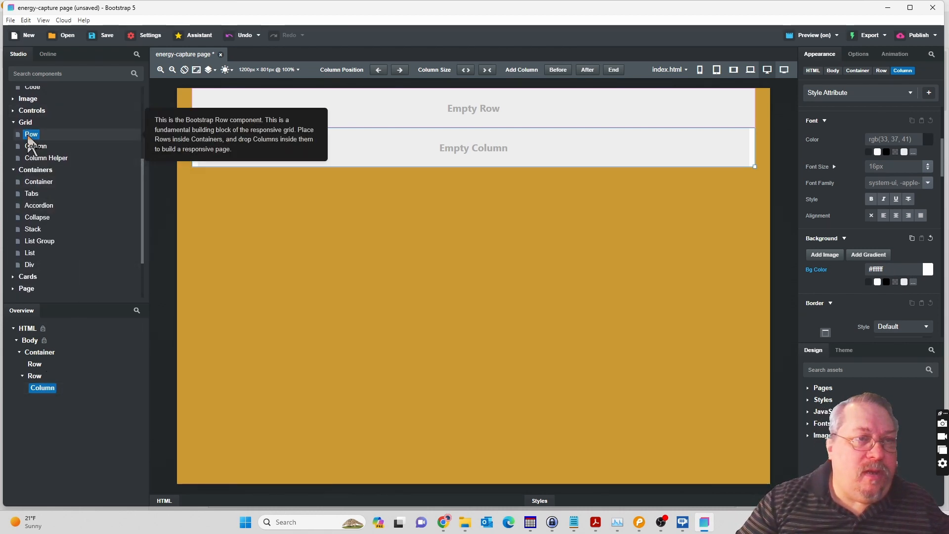
drag(29, 141, 45, 397)
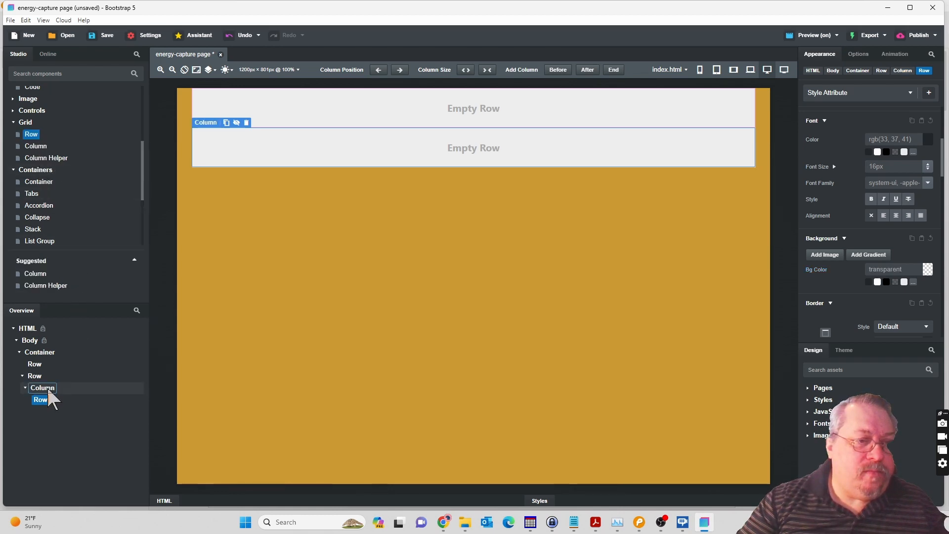
drag(49, 393, 46, 386)
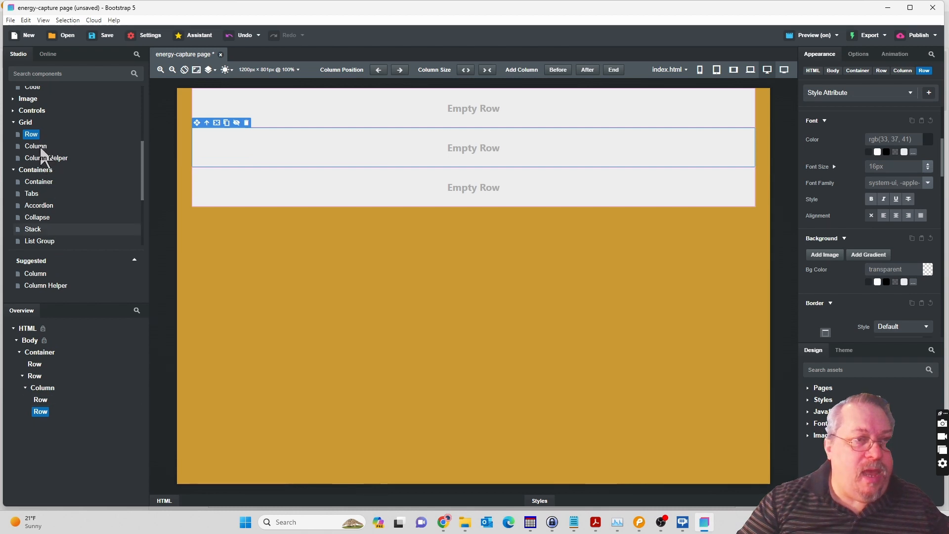
Add a Column component inside the first nested Row and set its text alignment to center.
drag(49, 148, 45, 404)
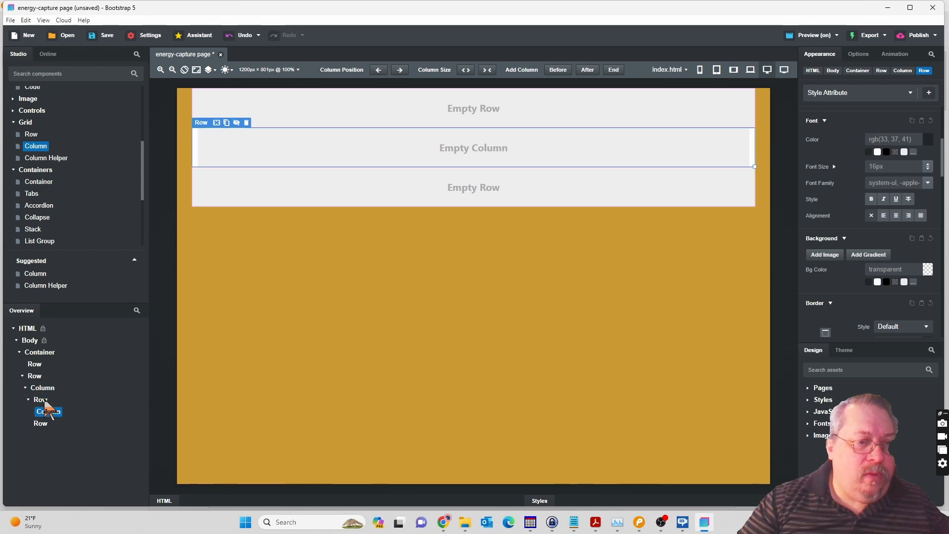
click(63, 416)
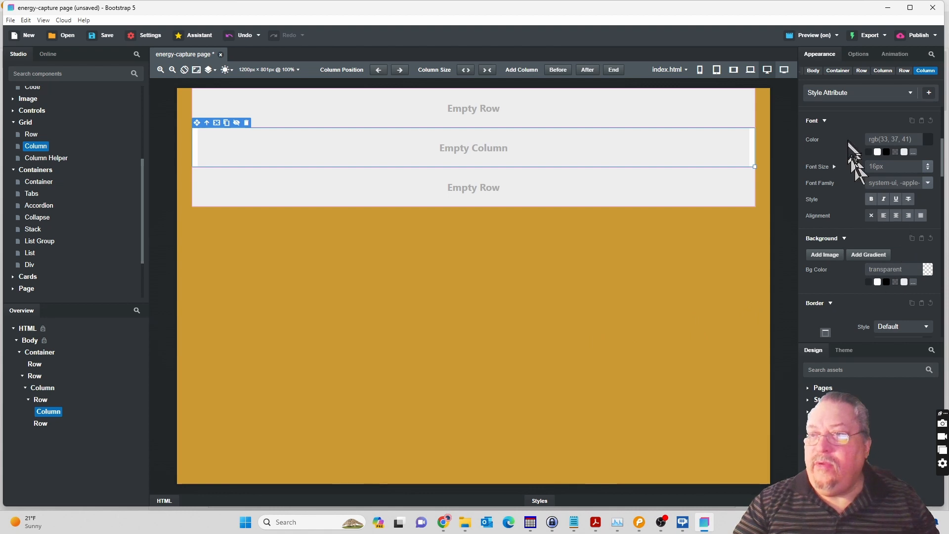
click(897, 216)
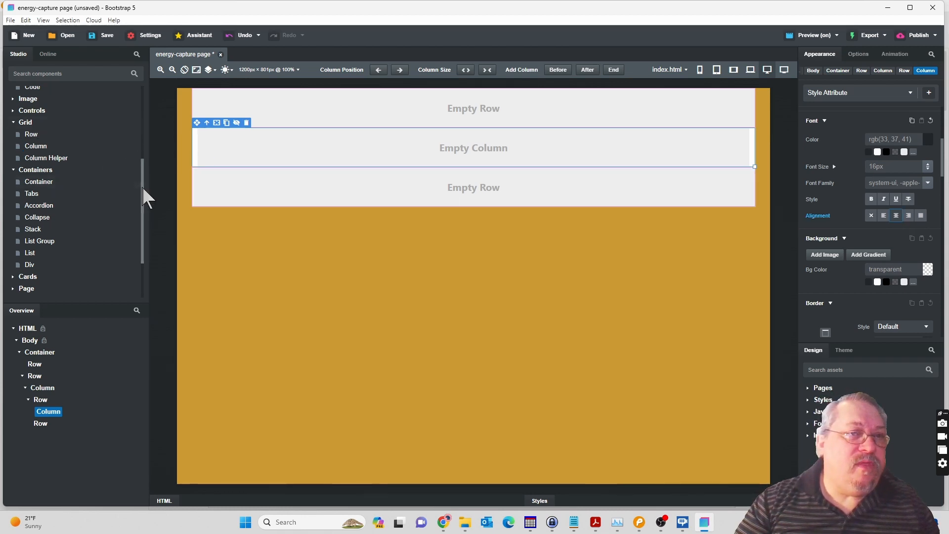
Add a Heading component inside the centered Column of the first nested Row.
drag(143, 187, 143, 116)
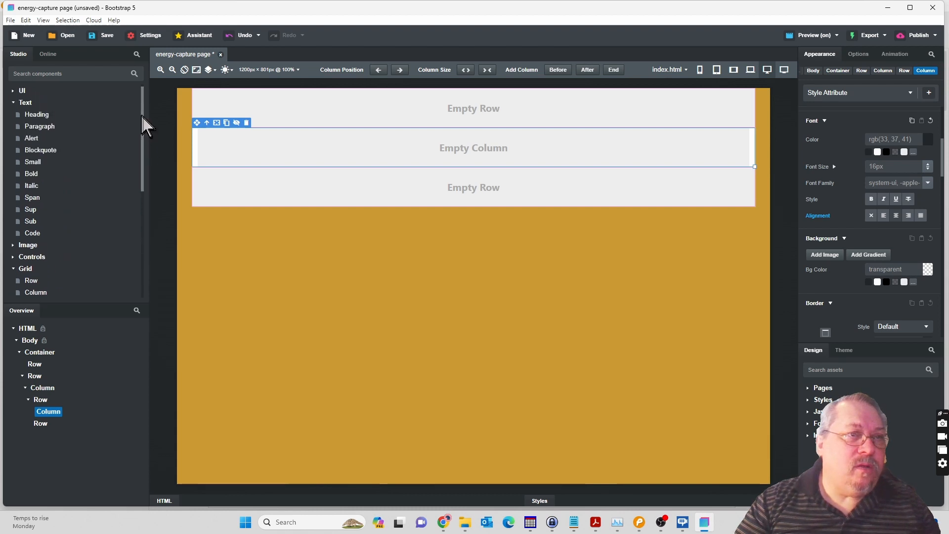
click(39, 117)
drag(39, 120, 51, 419)
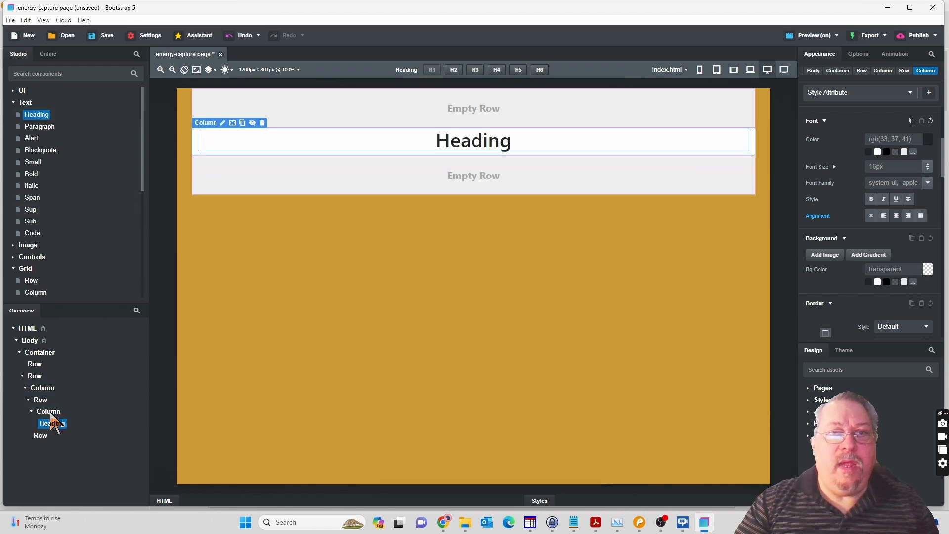
Replace the placeholder heading text with the copied "Stop Feeling Tired Everyday!" and remove the extra blank lines around it.
click(467, 151)
double_click(465, 142)
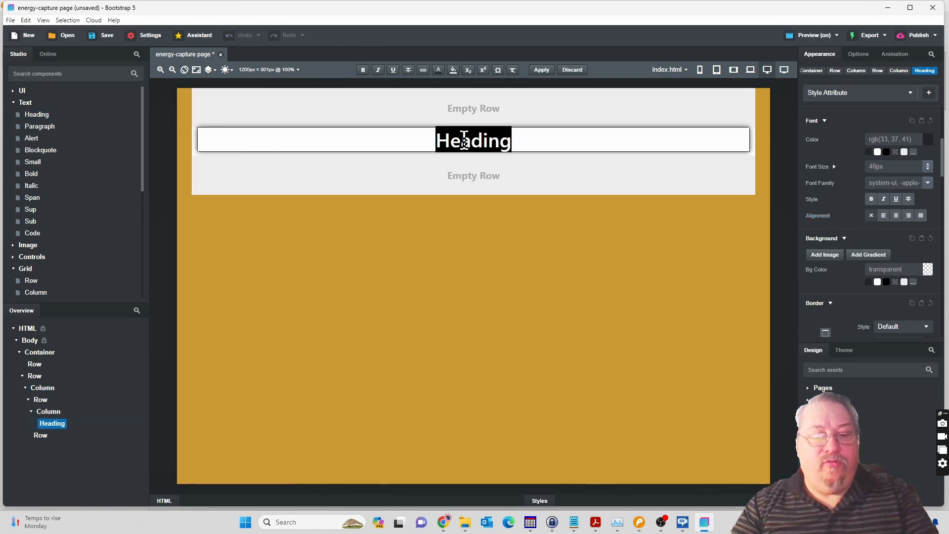
key(ctrl+v)
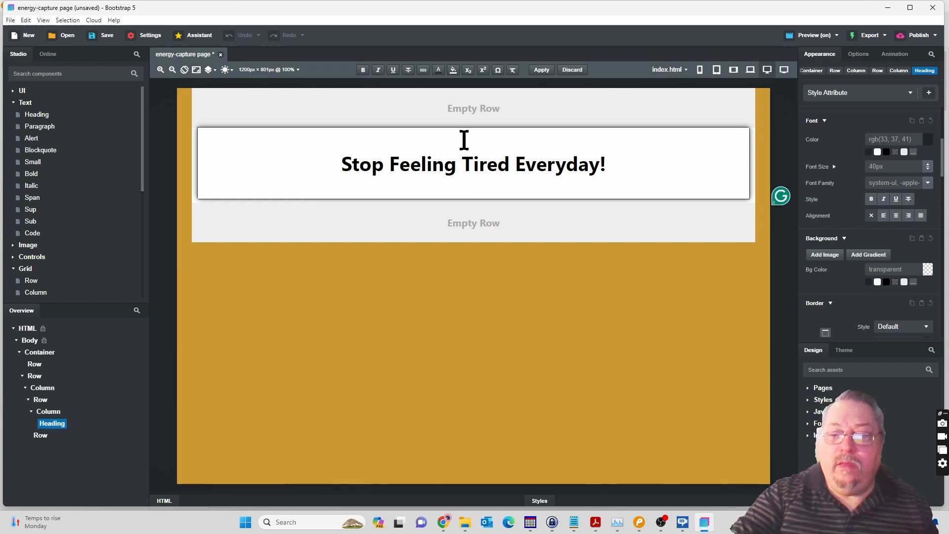
key(BackSpace)
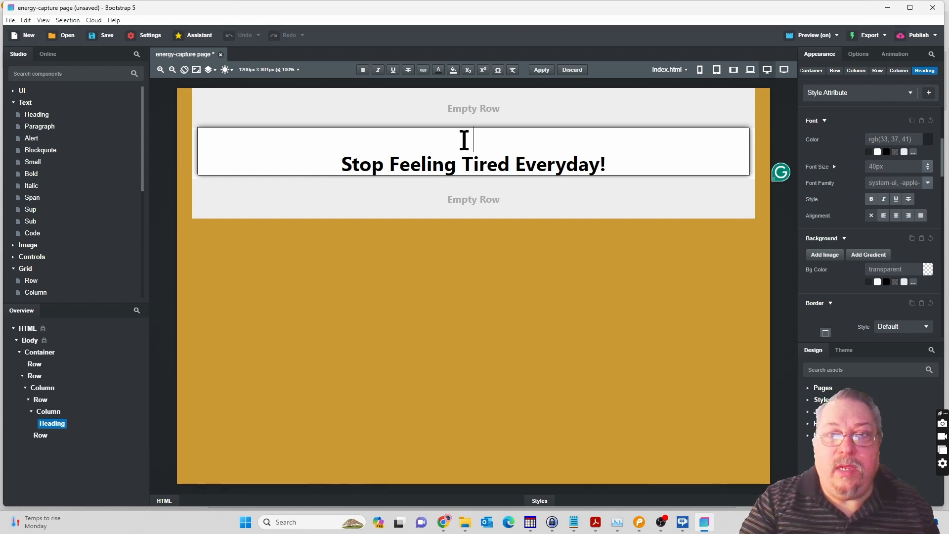
key(Delete)
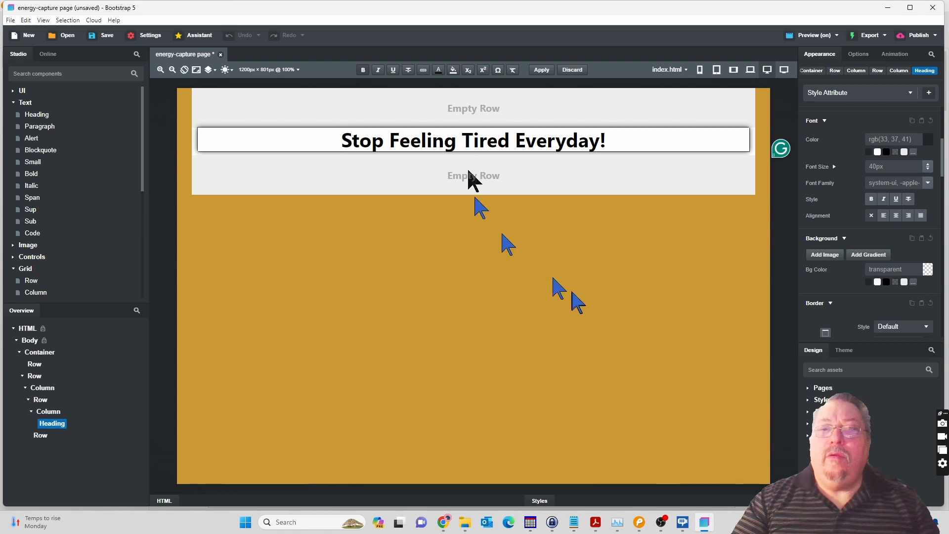
Switch to the Pencil mockup, copy the headline's default text colour code #FF0000, and return to Bootstrap Studio.
click(638, 524)
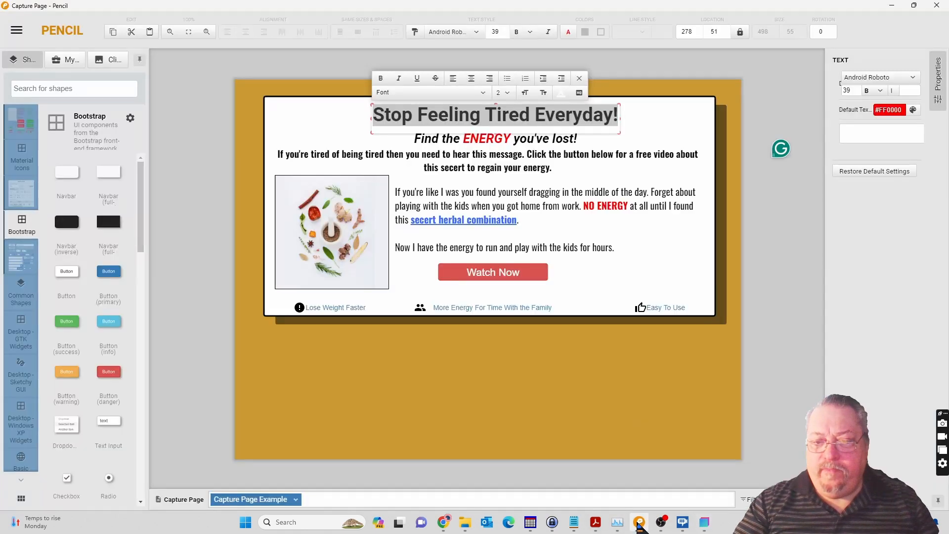
click(561, 225)
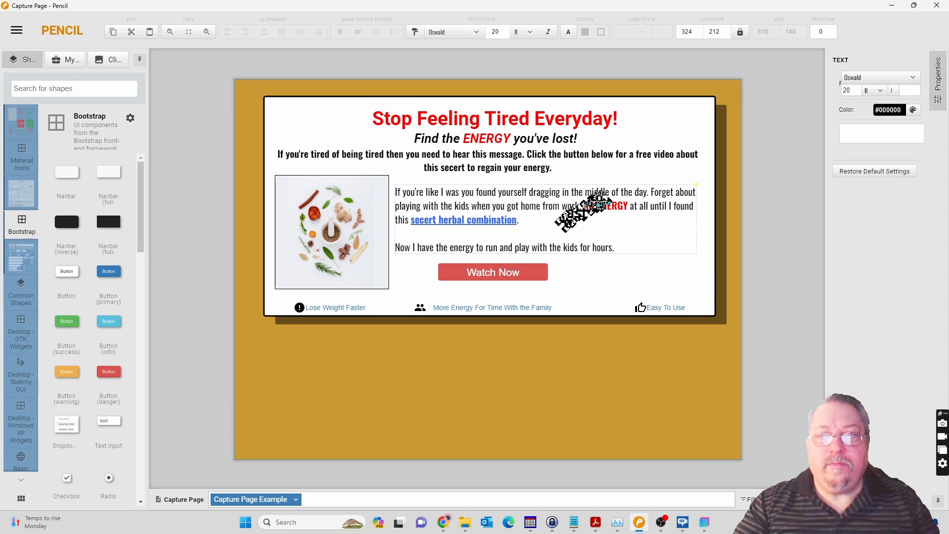
click(510, 114)
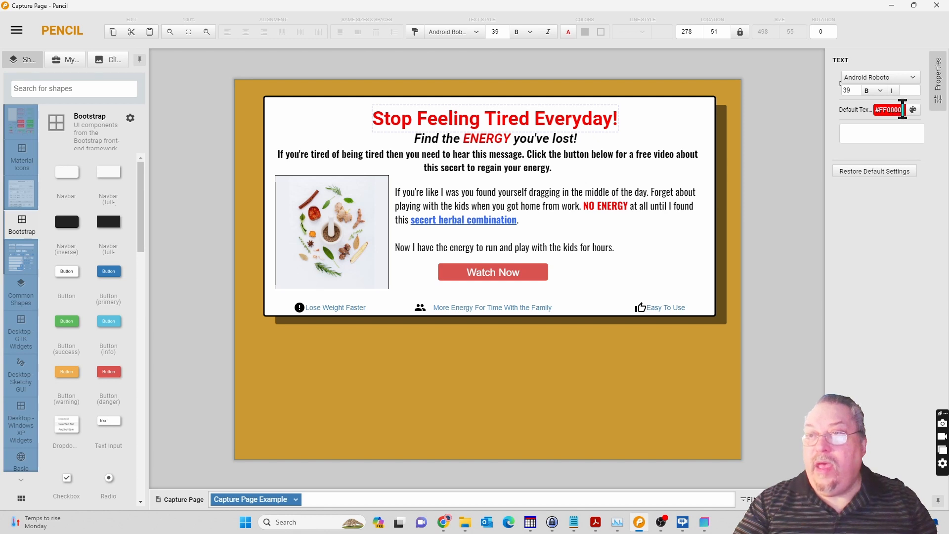
click(875, 109)
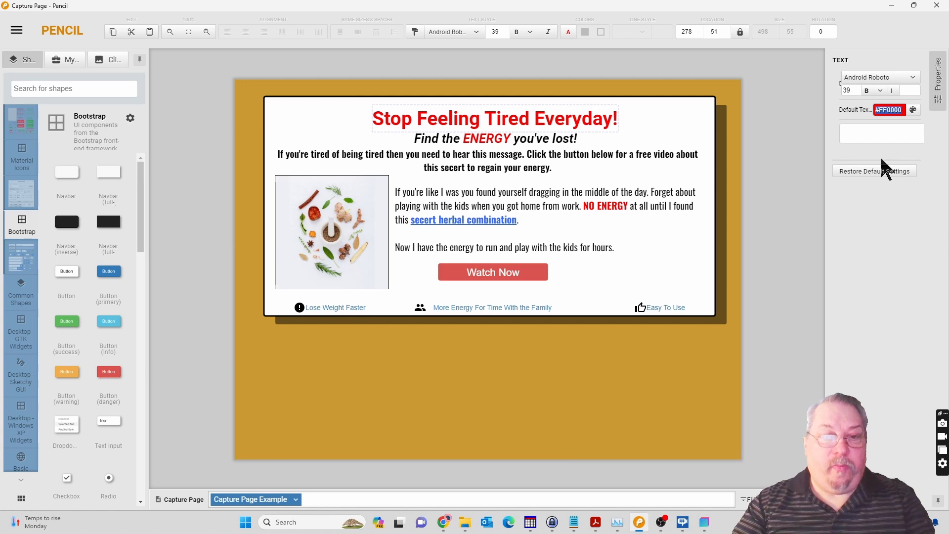
click(709, 520)
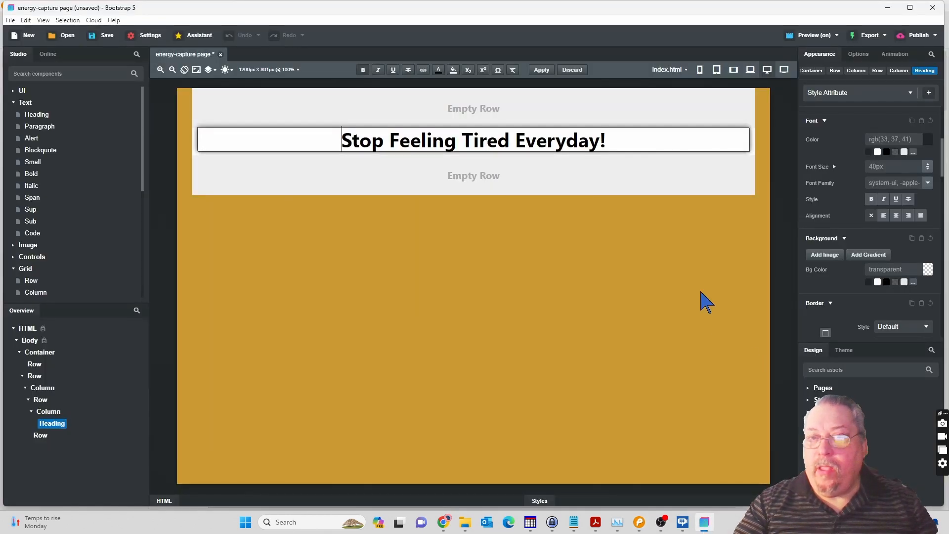
Set the text colour of the whole "Stop Feeling Tired Everyday!" heading to HEX #FF0000 and finish editing the text.
triple_click(468, 141)
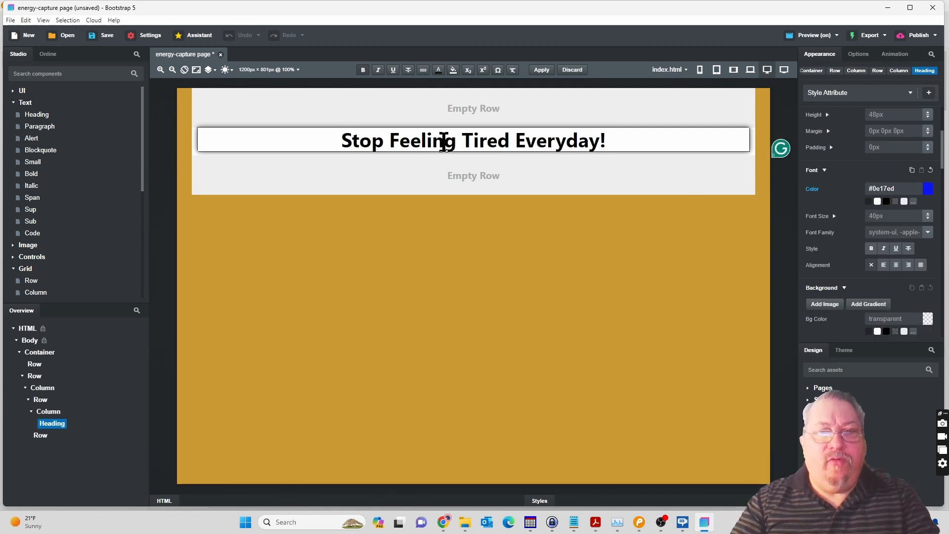
triple_click(443, 142)
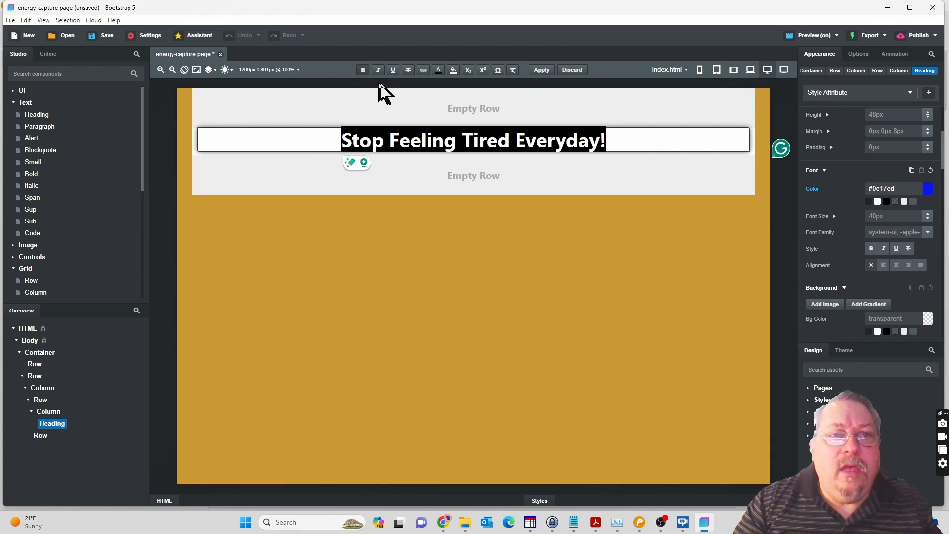
click(438, 71)
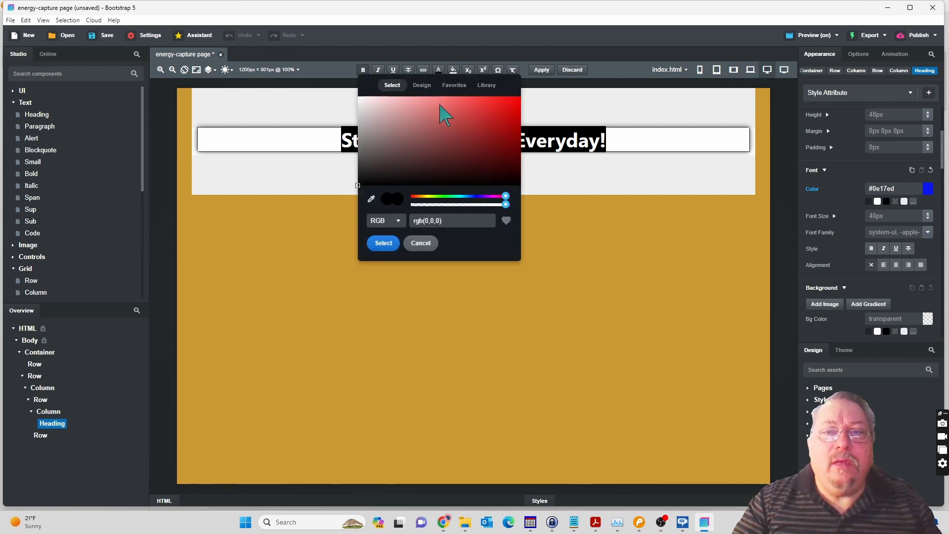
click(398, 221)
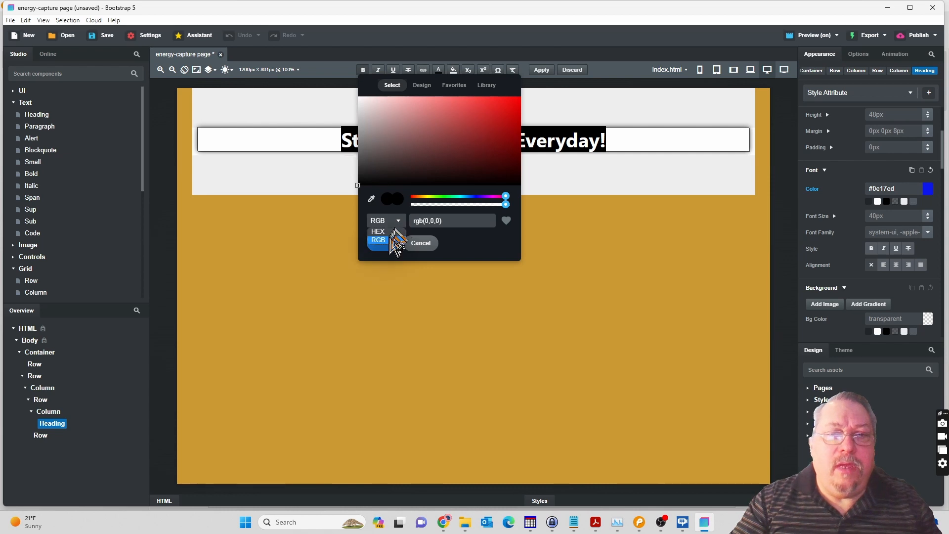
click(377, 232)
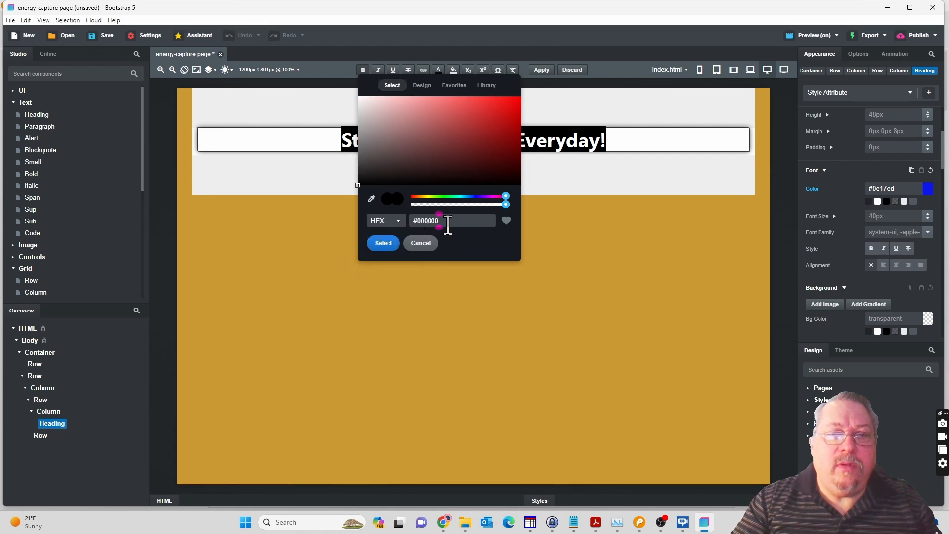
drag(448, 225, 398, 223)
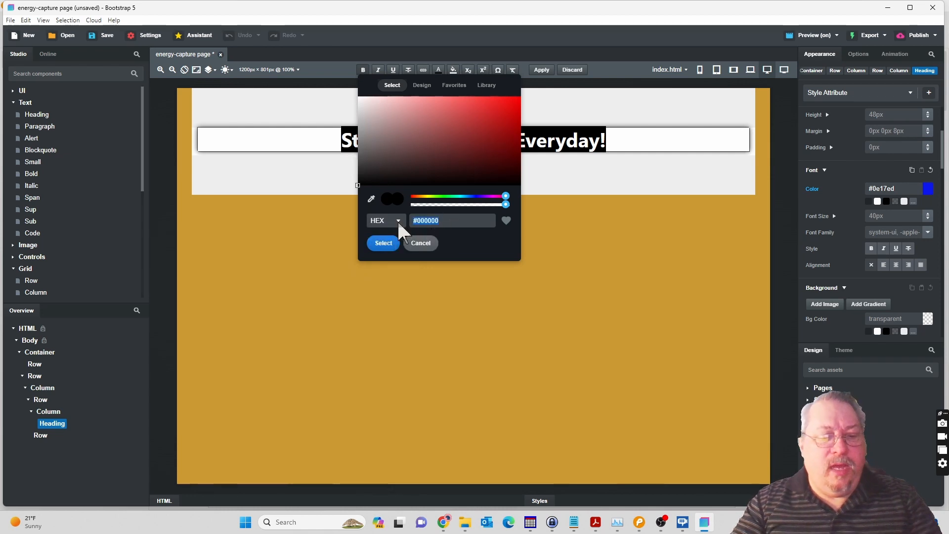
text(#FF0000)
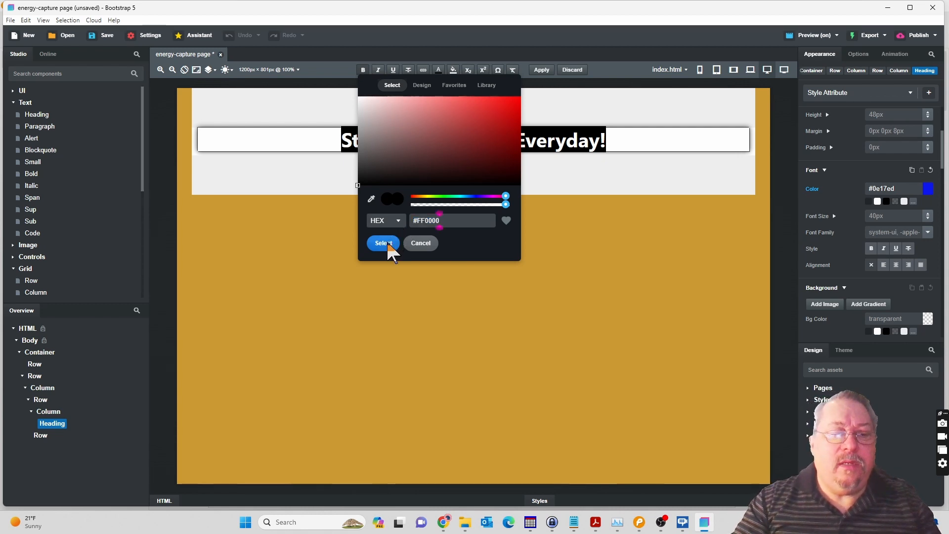
click(383, 243)
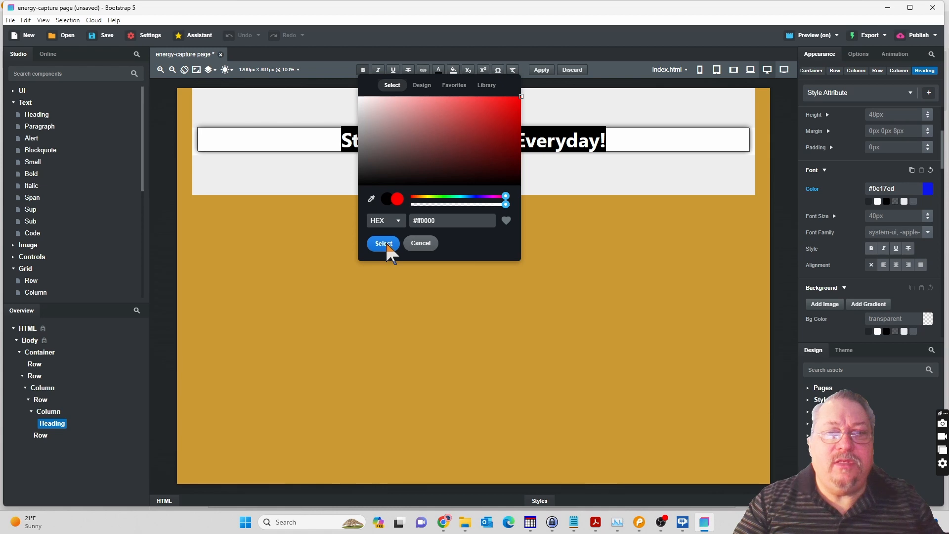
click(558, 177)
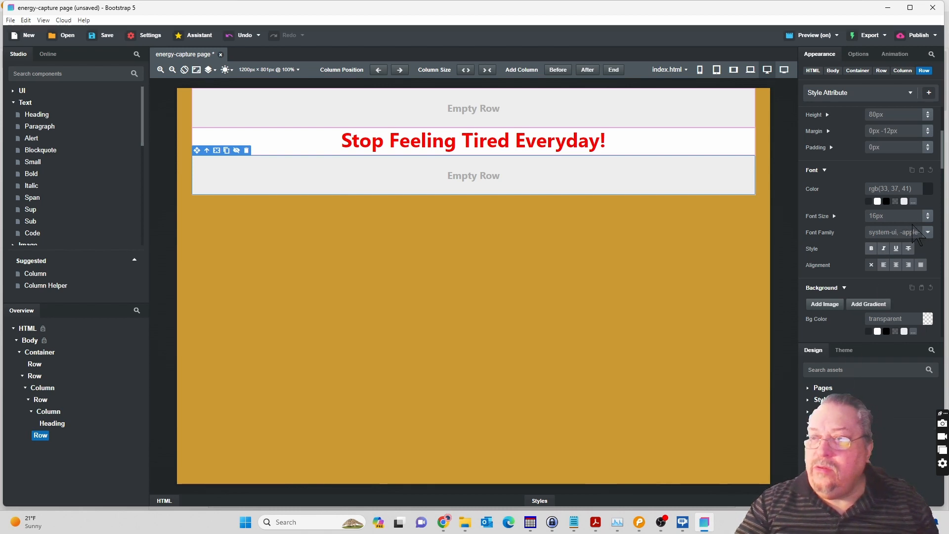
Open the font library for the "Stop Feeling Tired Everyday!" heading and search it for roboto.
click(608, 145)
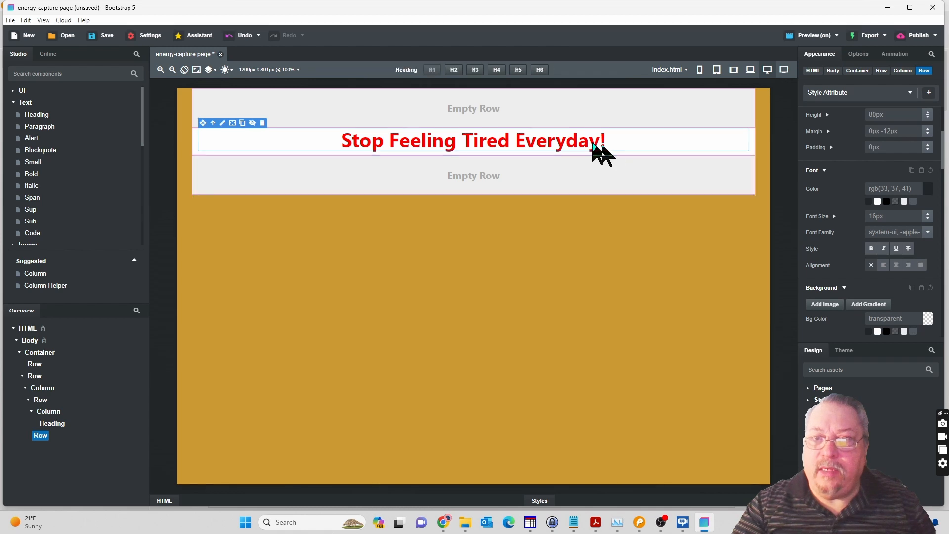
double_click(517, 143)
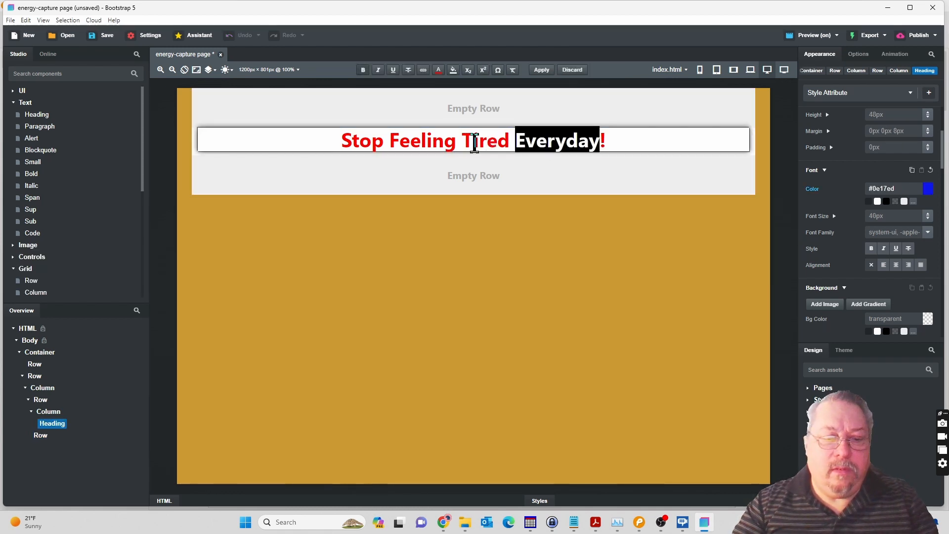
triple_click(475, 143)
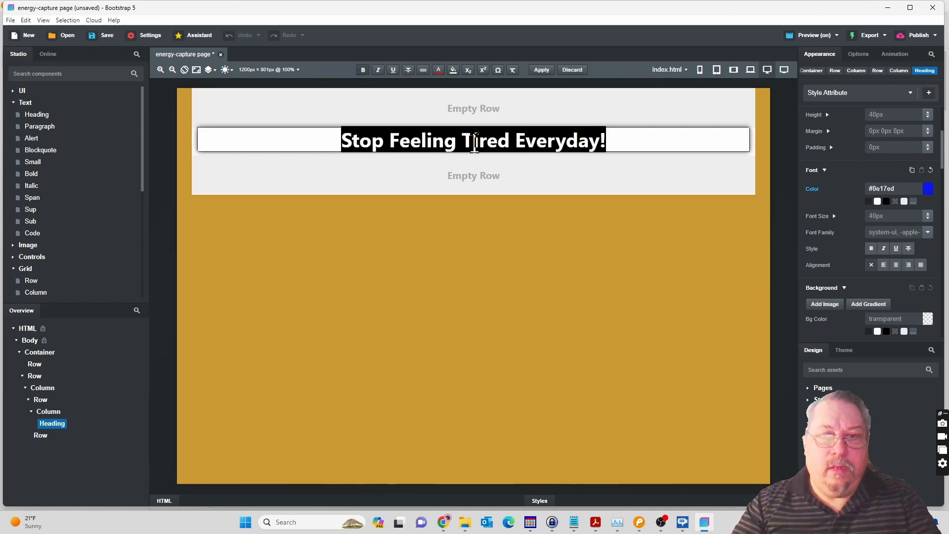
click(928, 234)
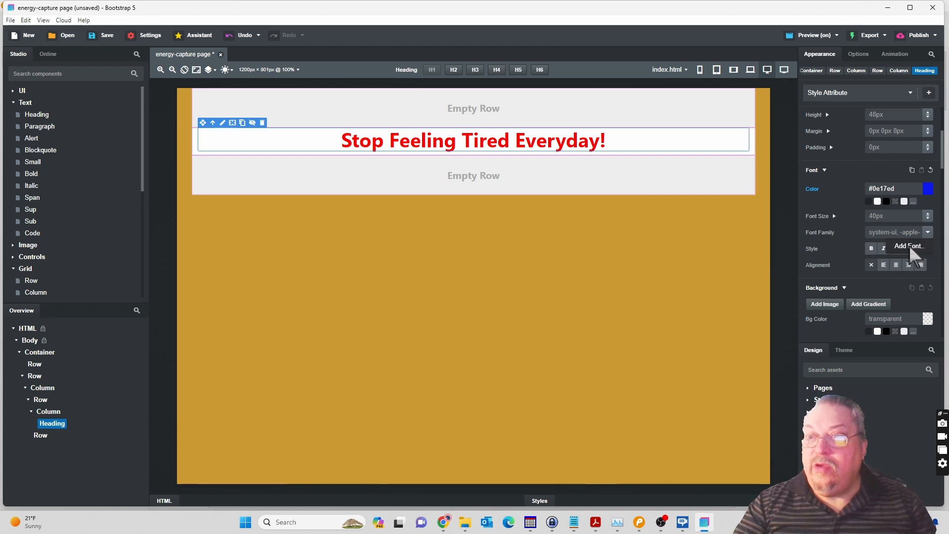
click(909, 246)
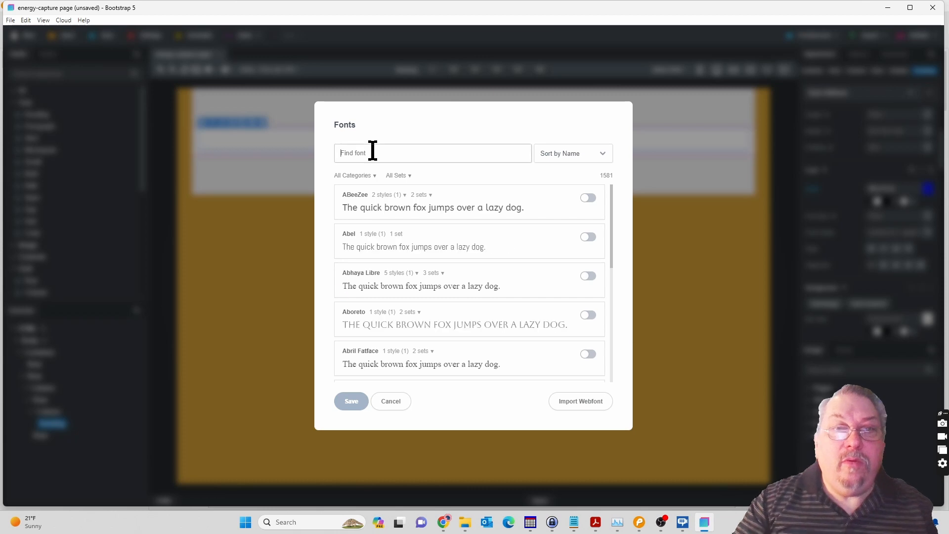
text(r)
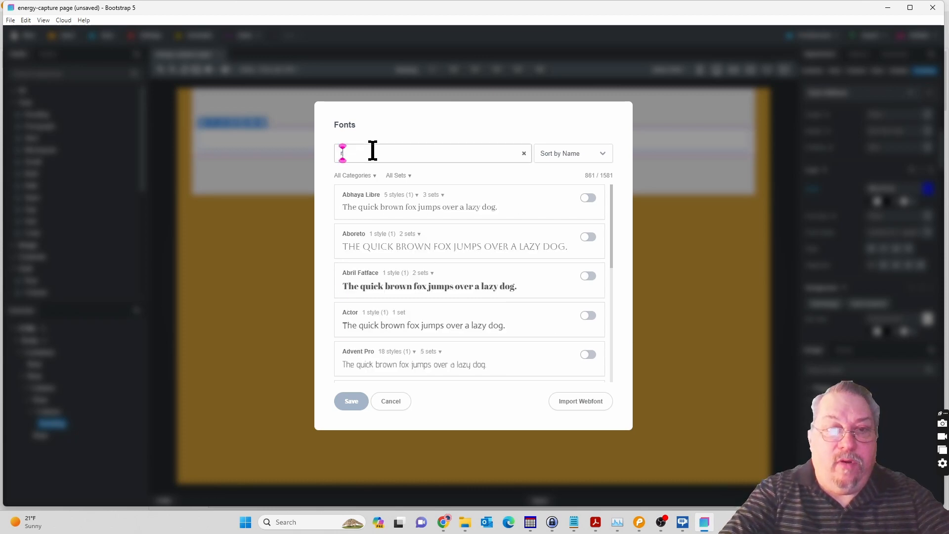
text(obo)
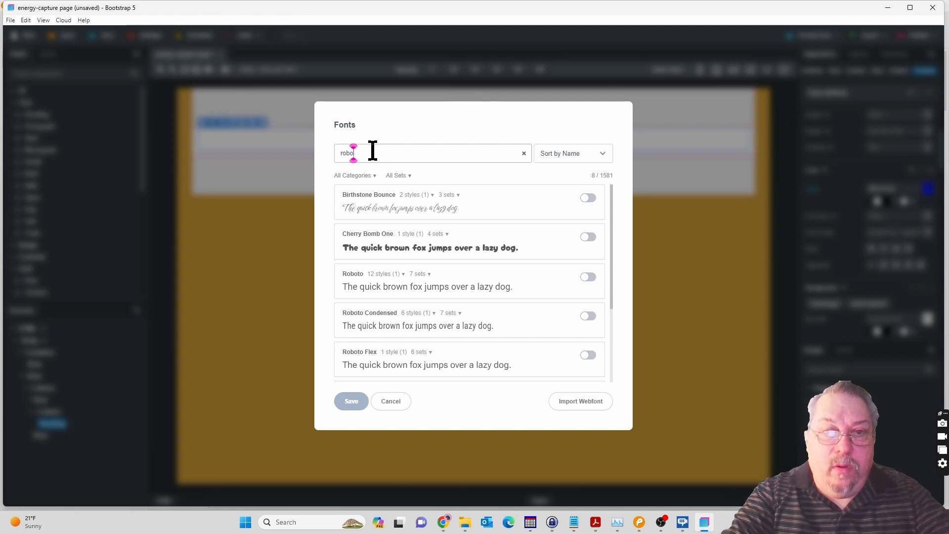
text(to)
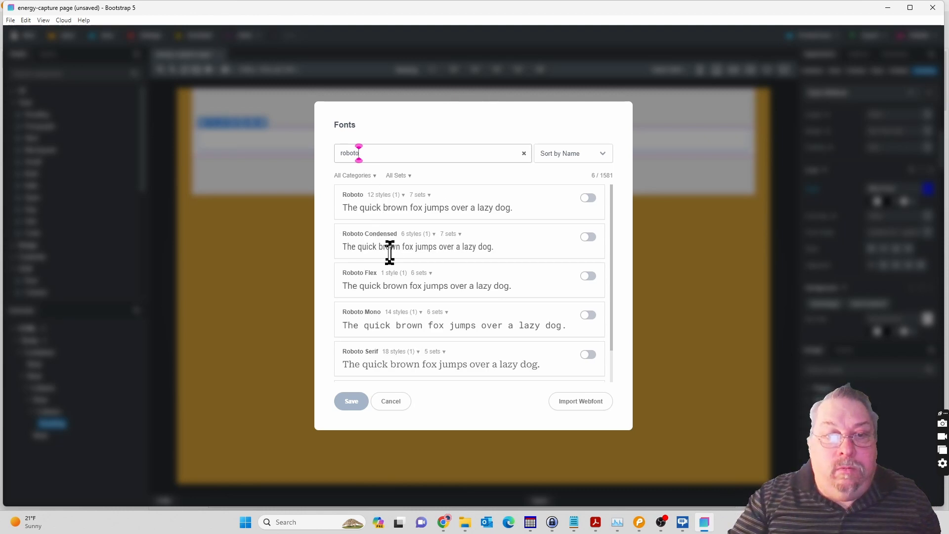
Add the Roboto font to the design and set it as the headline's font family.
scroll(398, 304, down, 1)
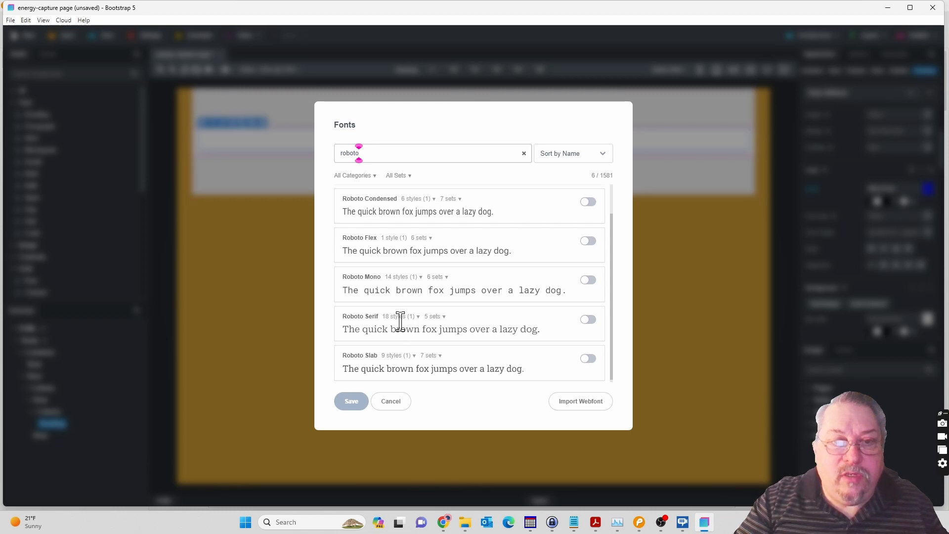
scroll(401, 324, up, 1)
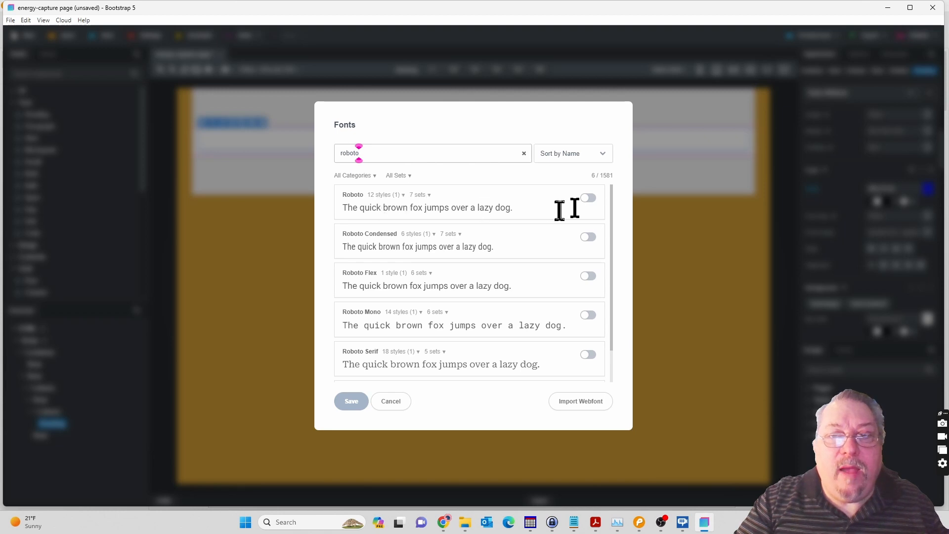
click(590, 198)
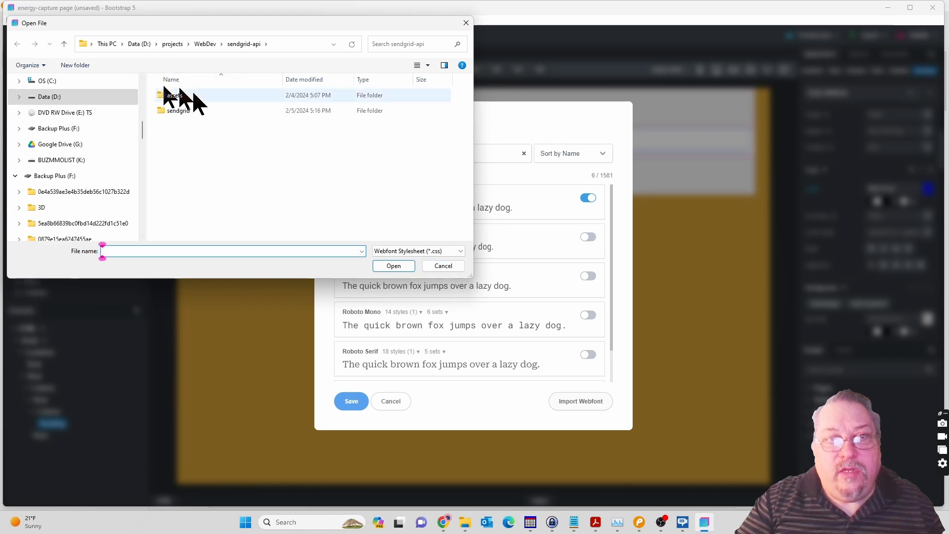
click(440, 265)
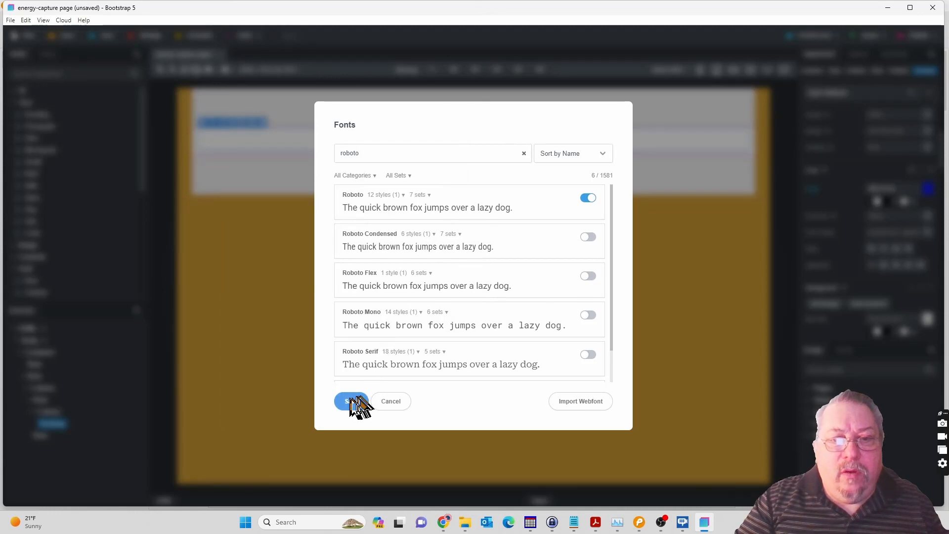
click(351, 401)
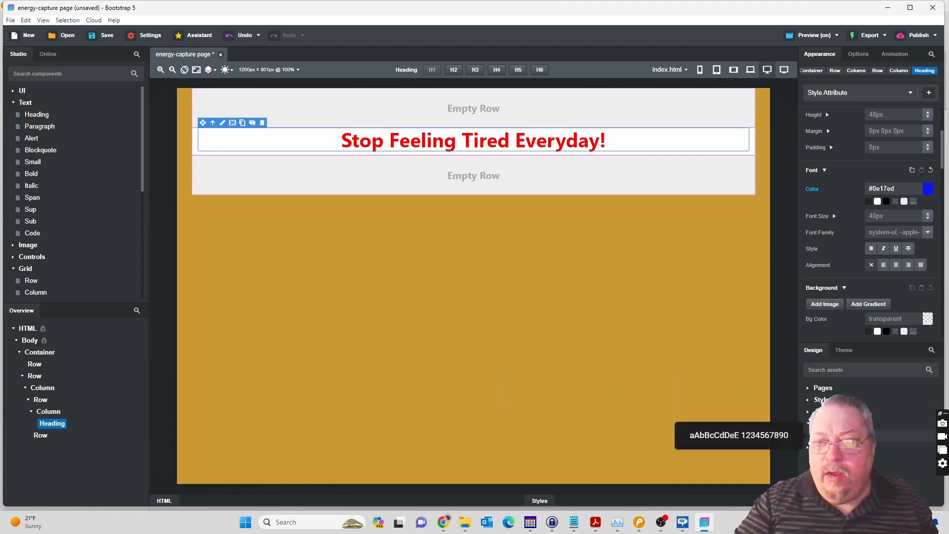
click(928, 232)
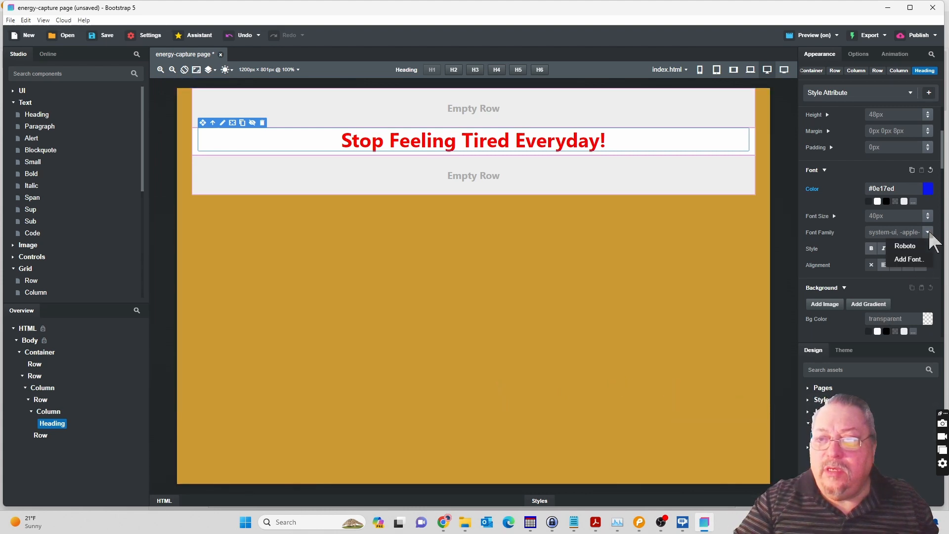
click(907, 247)
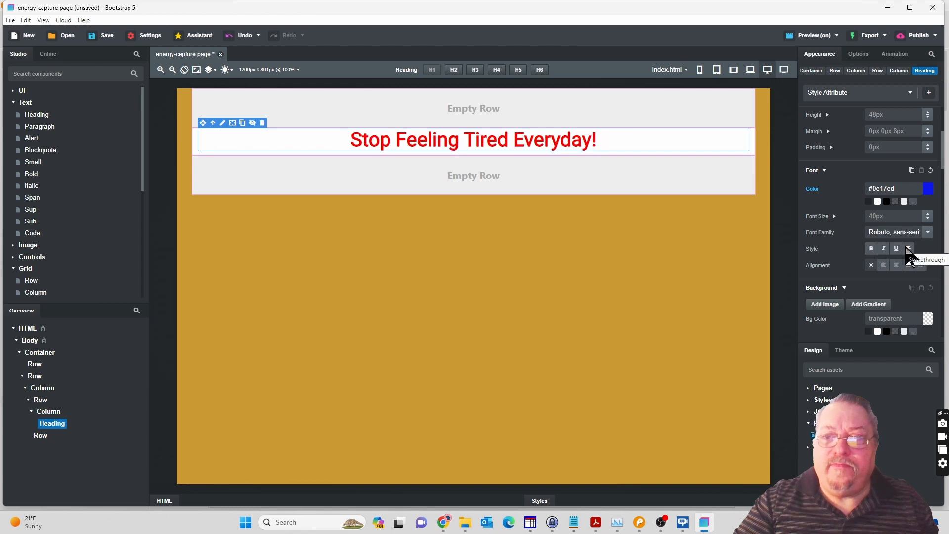
Compare the headline with the Pencil mockup and the Chrome preview, and return to Bootstrap Studio.
click(557, 147)
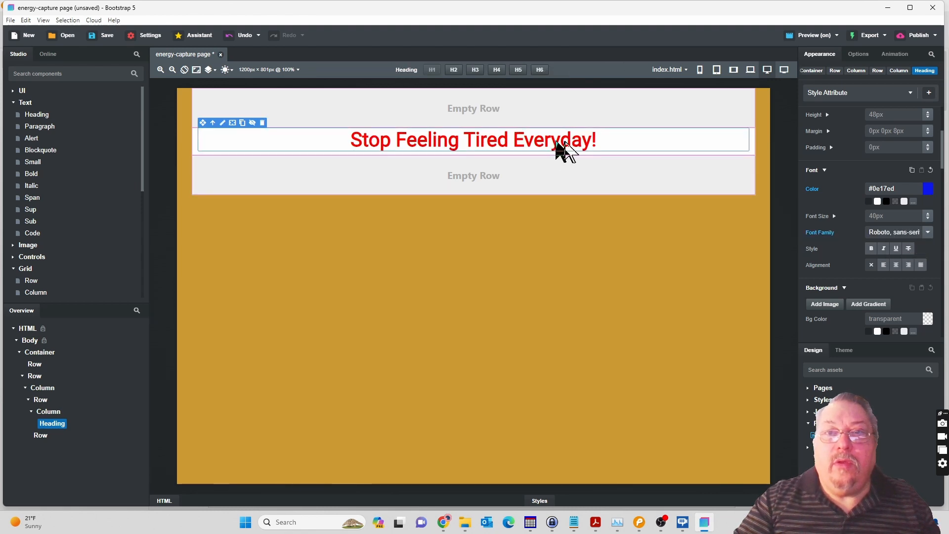
double_click(495, 143)
triple_click(491, 139)
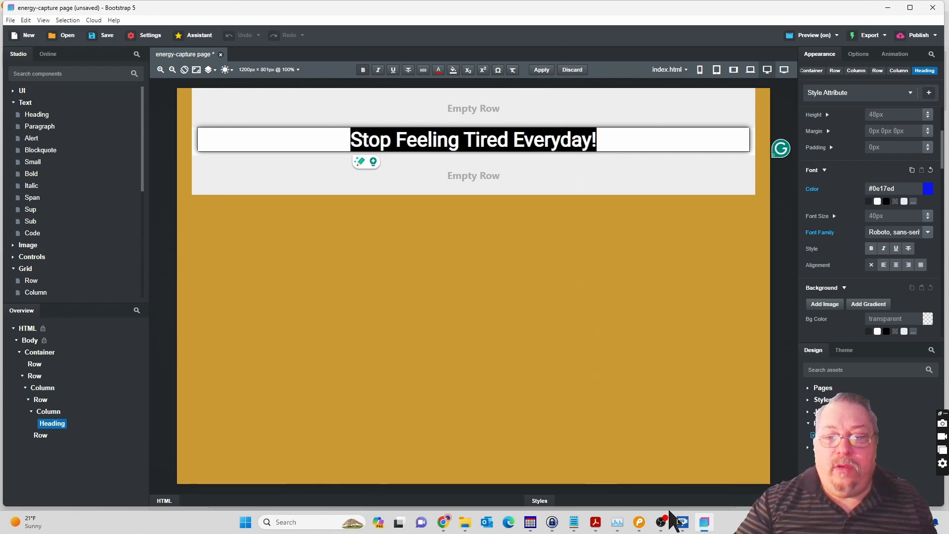
click(640, 522)
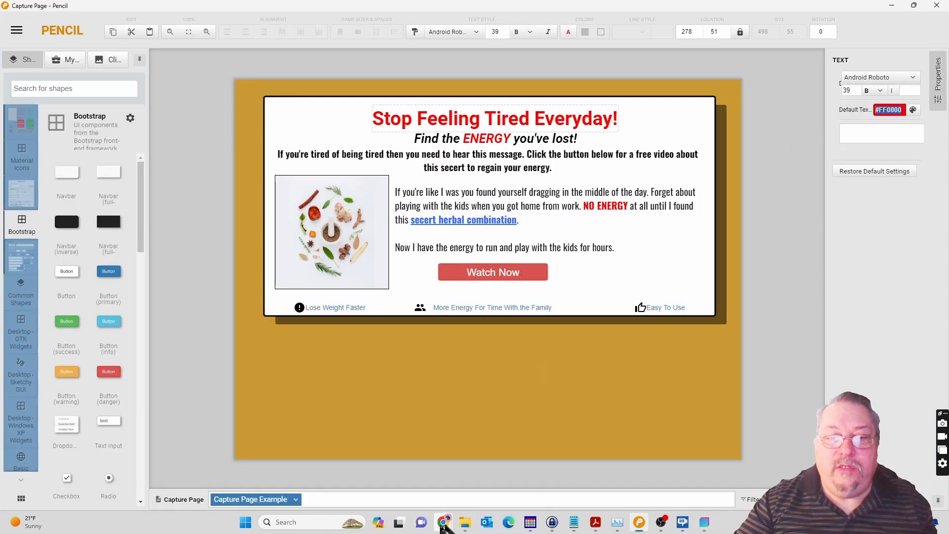
mouse_move(445, 528)
click(488, 493)
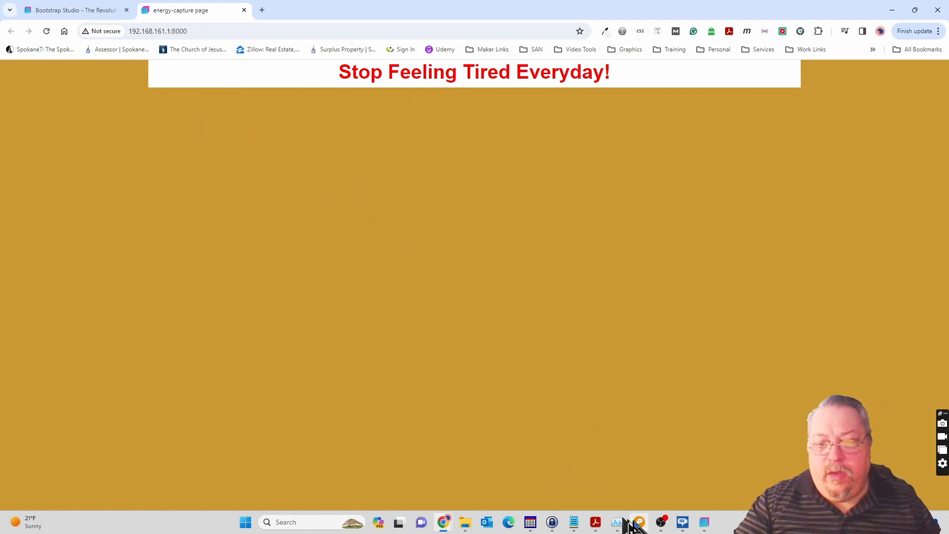
click(640, 522)
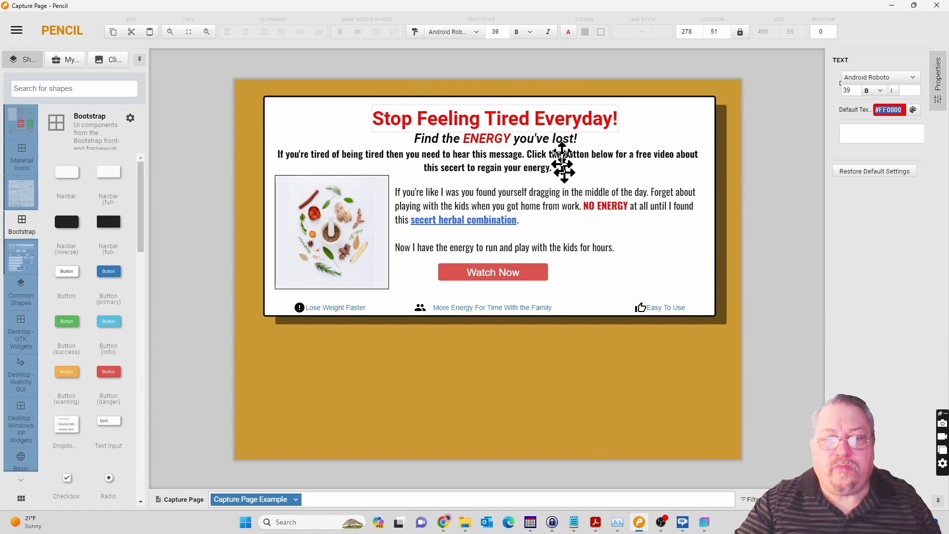
mouse_move(705, 520)
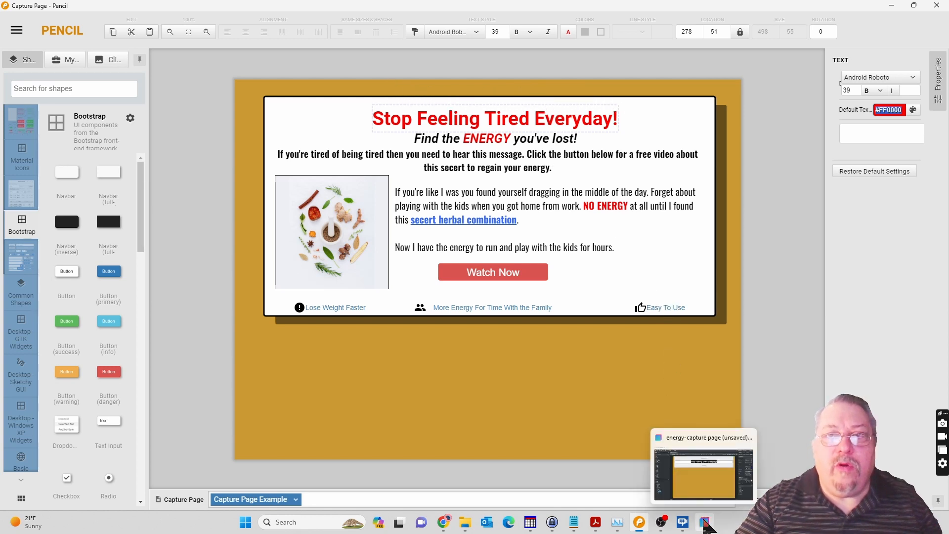
click(705, 525)
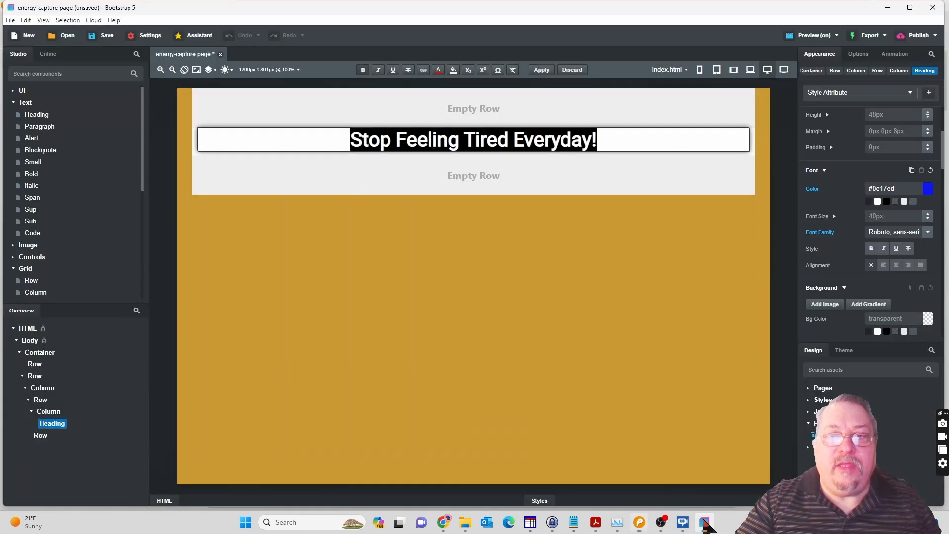
Add a Column component inside the empty first Row of the Container.
click(455, 111)
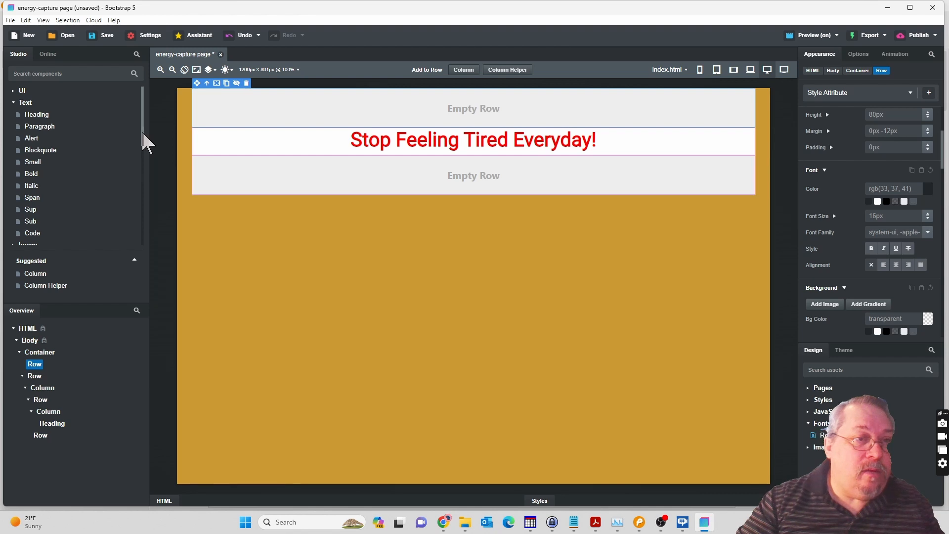
drag(143, 132, 142, 163)
click(41, 210)
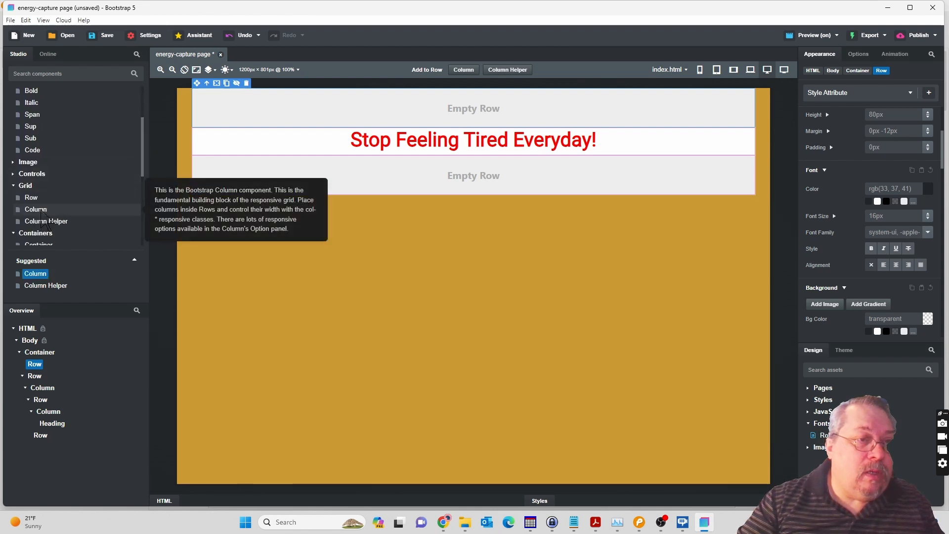
drag(44, 221, 38, 376)
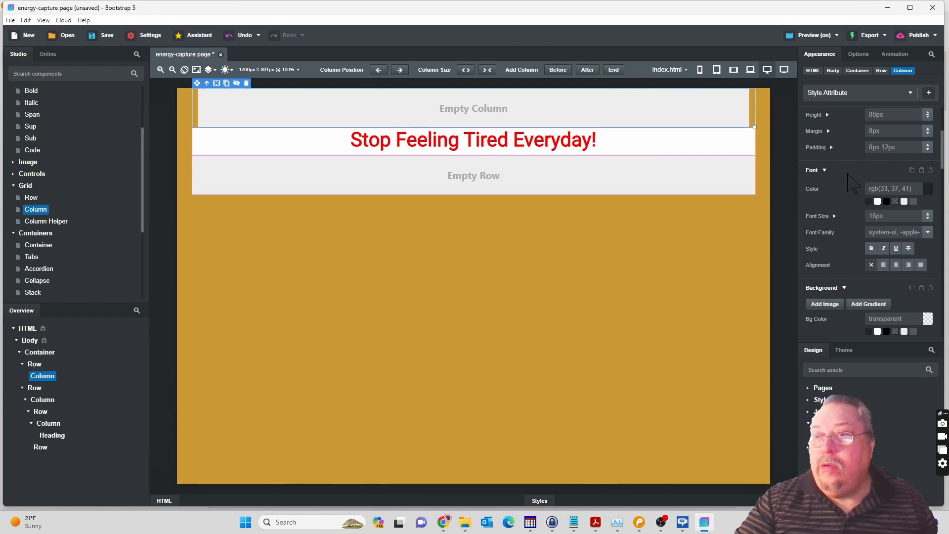
Set the top padding and bottom padding of the new Column in the first Row to 8px each.
scroll(857, 167, up, 3)
scroll(889, 216, down, 3)
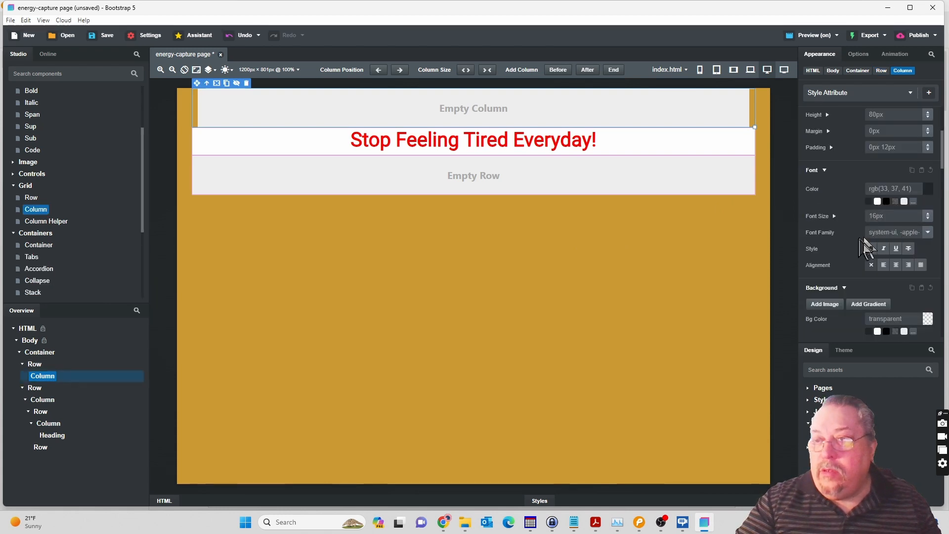
scroll(852, 213, up, 2)
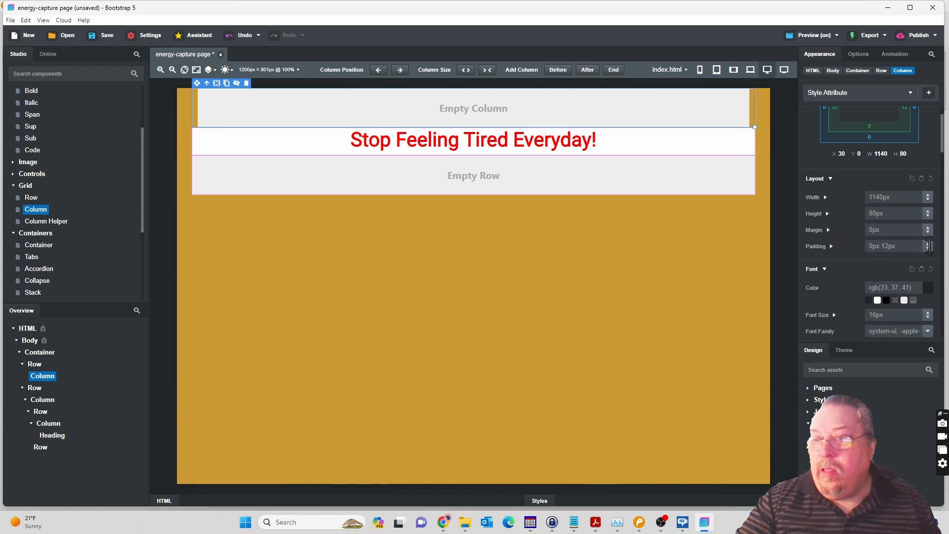
click(831, 246)
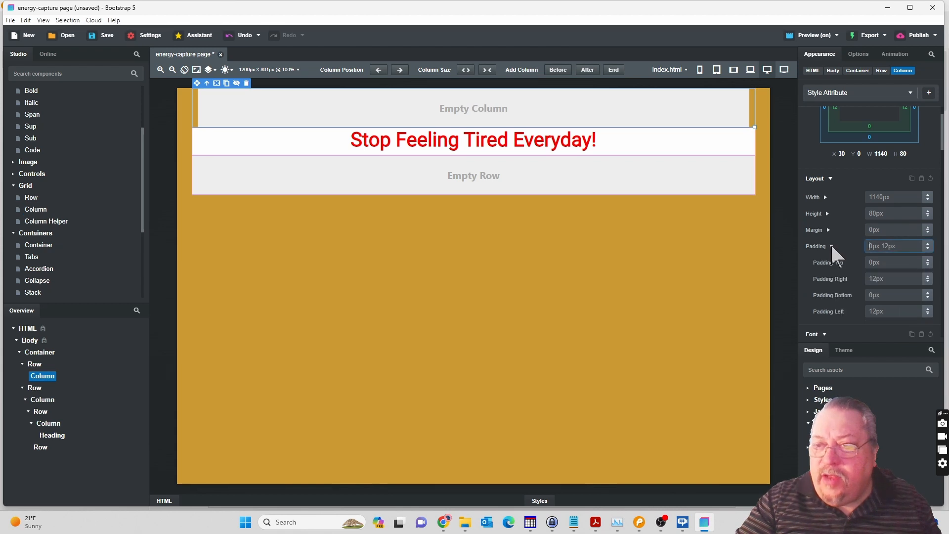
scroll(881, 247, down, 1)
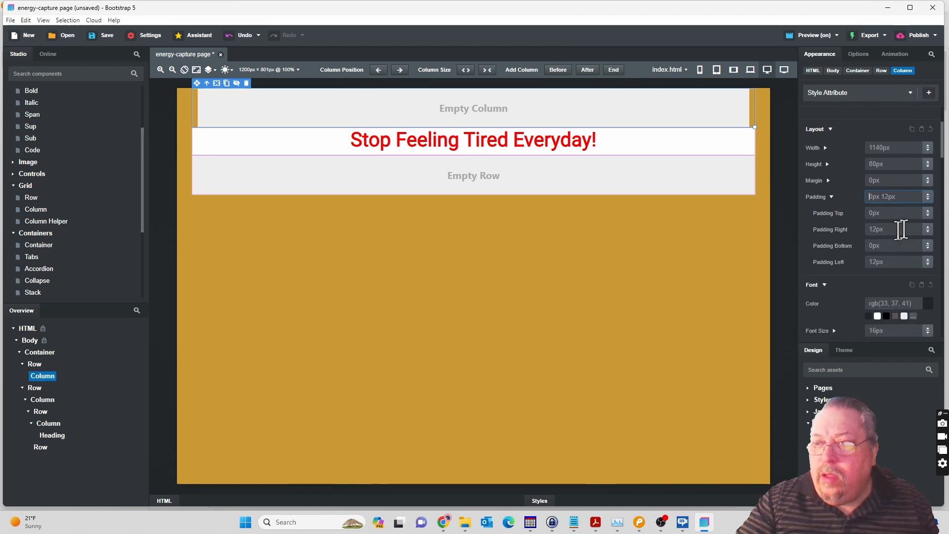
drag(929, 216, 929, 209)
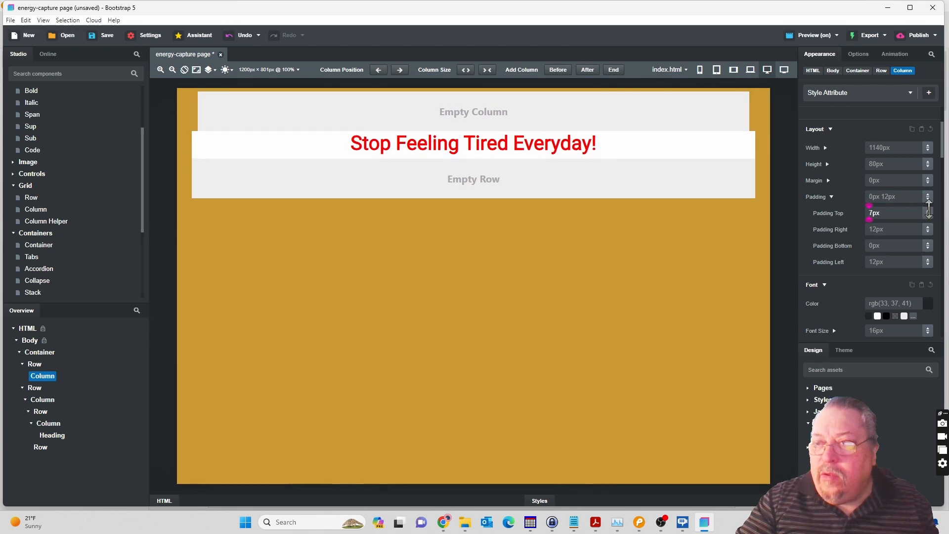
drag(930, 209, 929, 208)
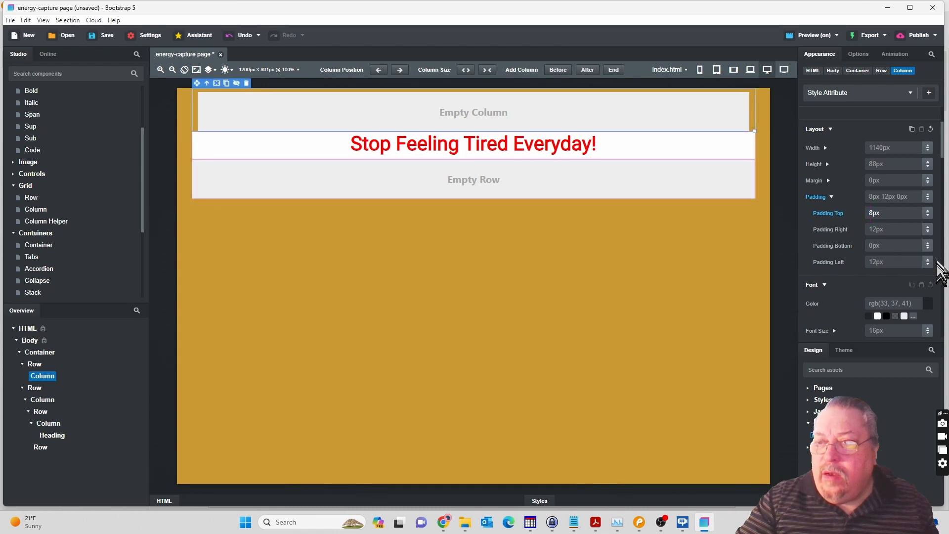
drag(929, 246, 929, 238)
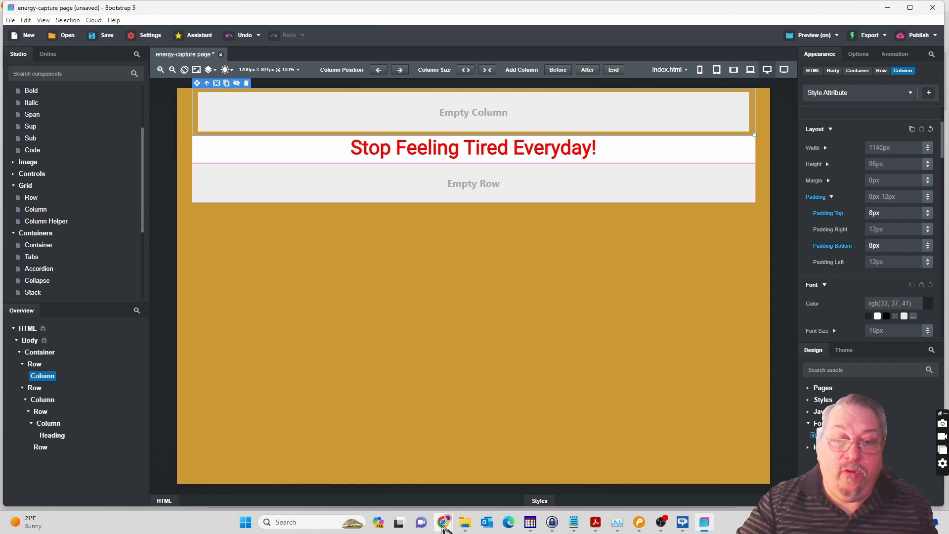
Check the spacing in the Chrome preview, return to Bootstrap Studio and set the empty Column's bottom padding to 12px.
mouse_move(443, 523)
click(474, 490)
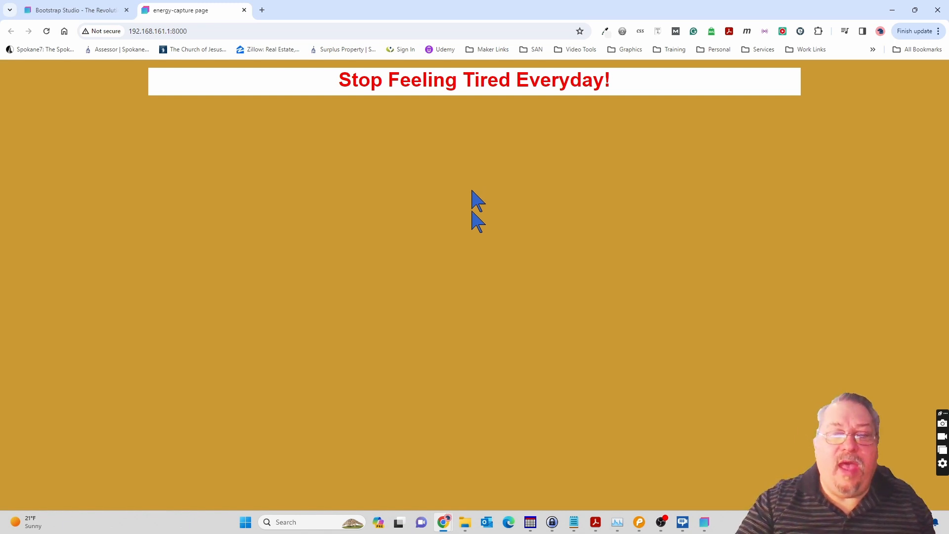
click(707, 523)
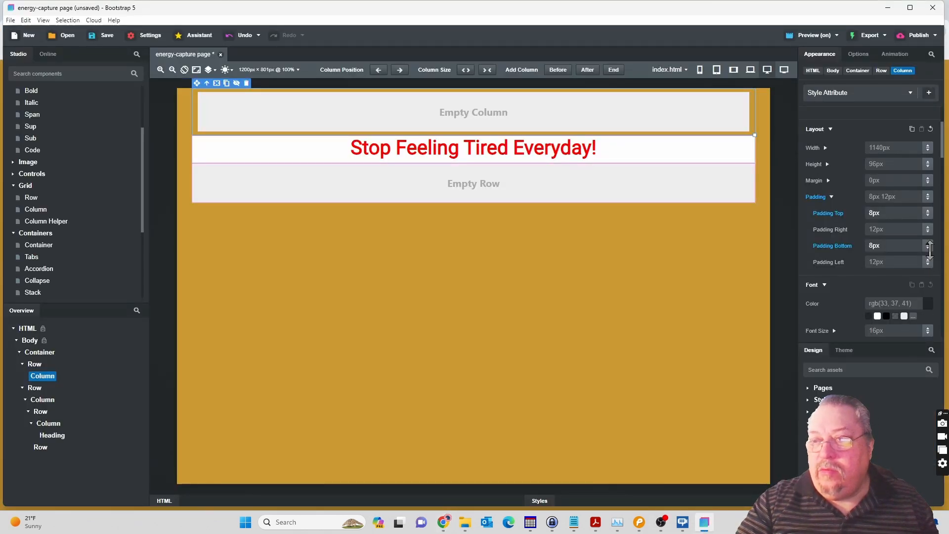
drag(929, 246, 930, 244)
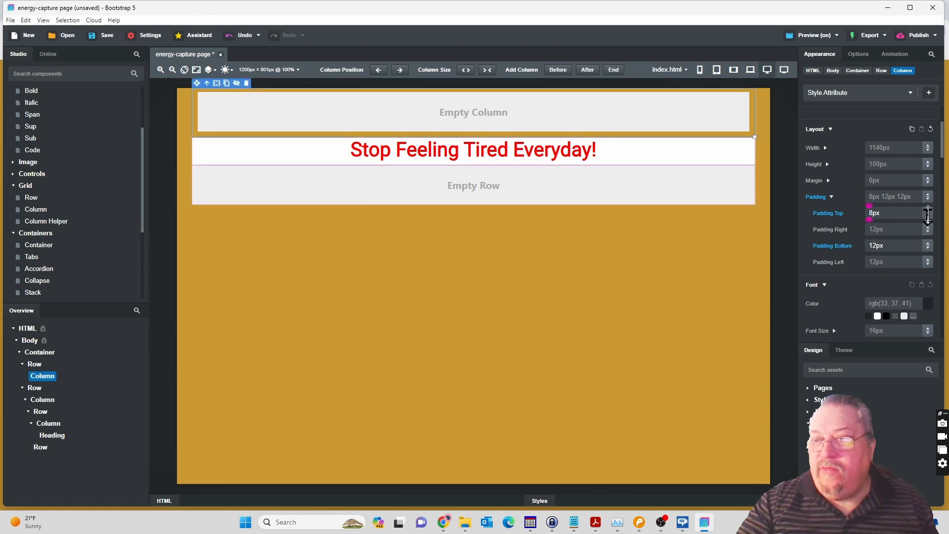
Set the empty Column's top padding to 12px, check the spacing in the Chrome preview and return to Bootstrap Studio.
drag(929, 209, 928, 212)
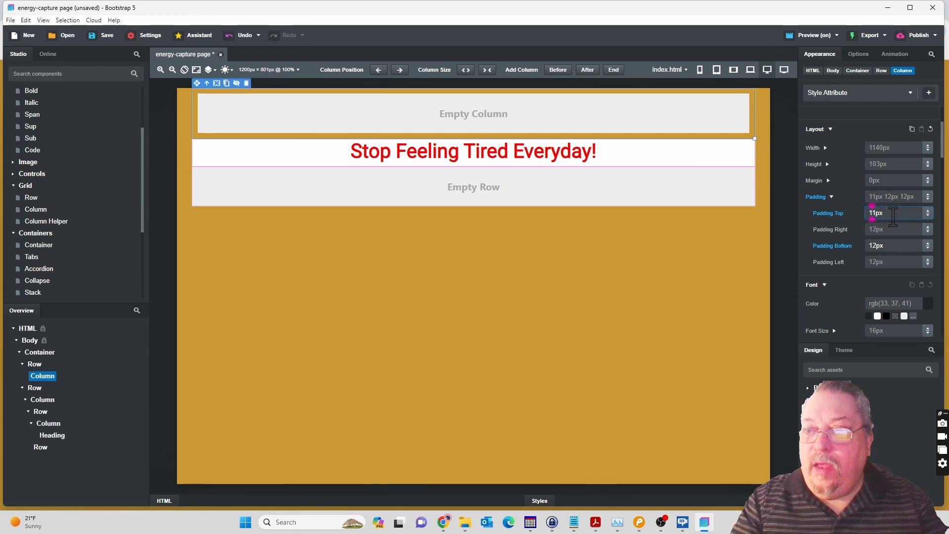
key(shift+Right)
text(2)
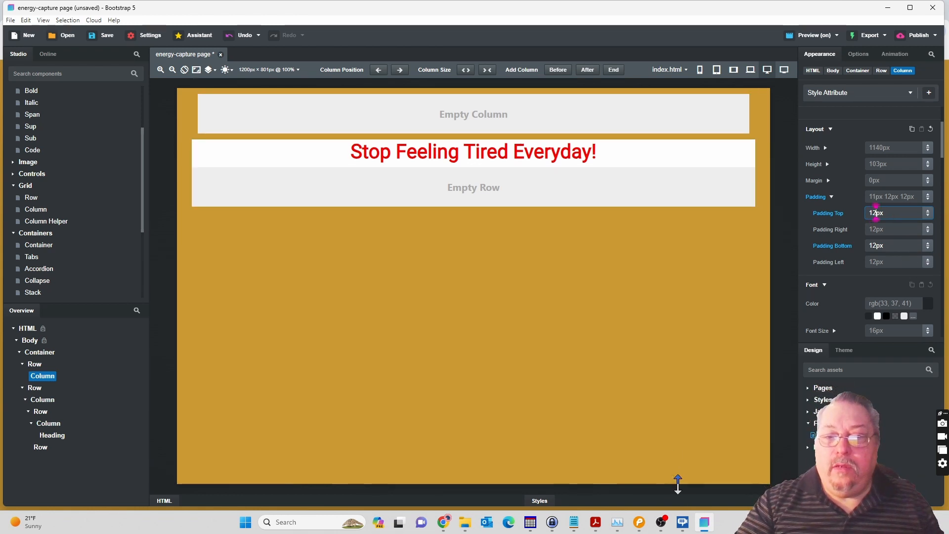
mouse_move(445, 525)
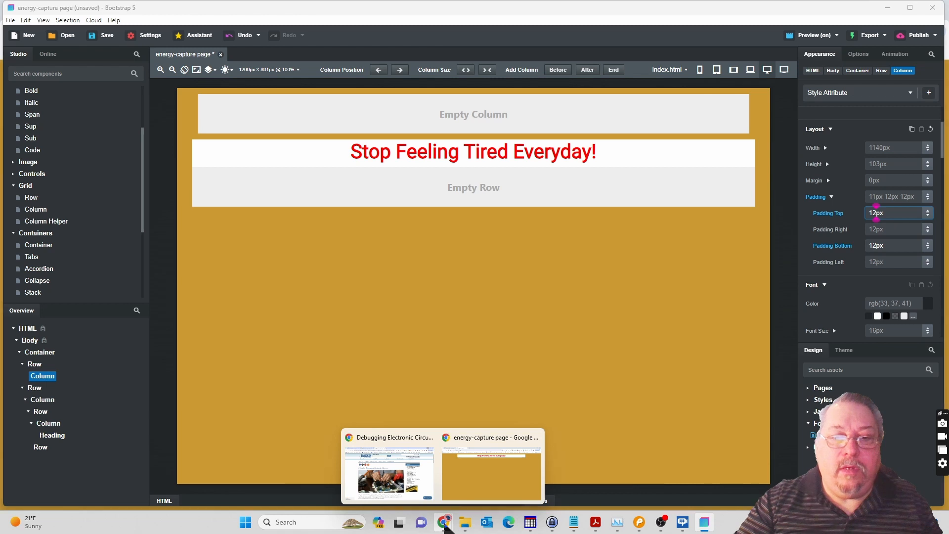
click(472, 486)
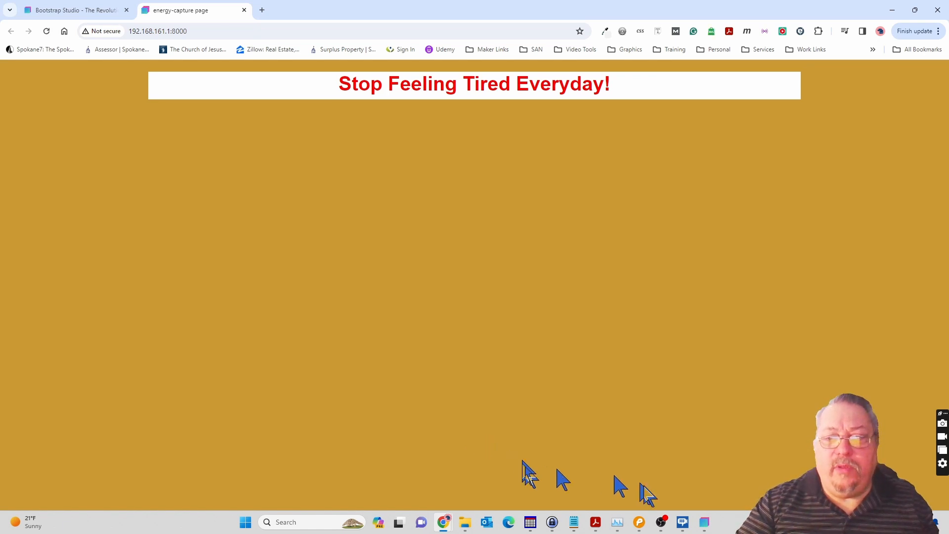
click(705, 523)
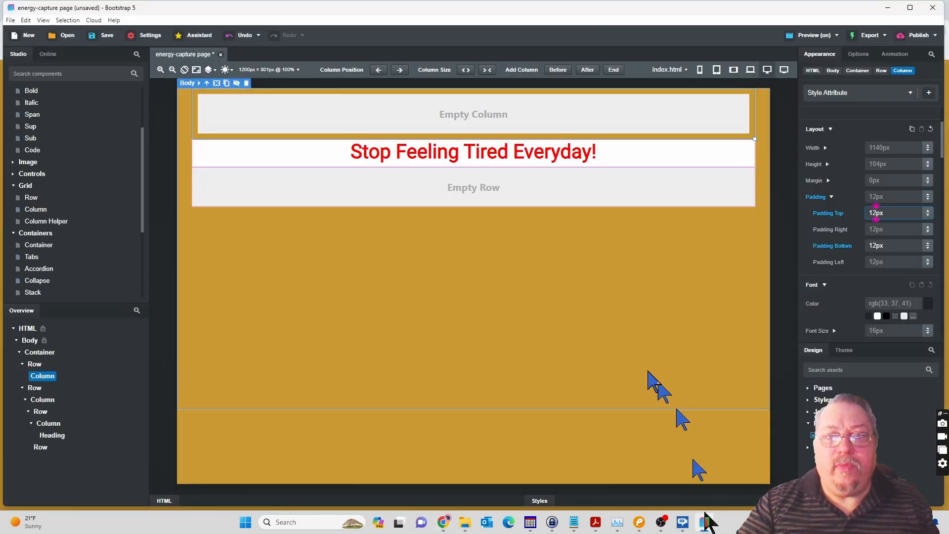
Switch to the Pencil mockup, copy the subheadline text "Find the ENERGY you've lost!" and return to Bootstrap Studio.
click(638, 522)
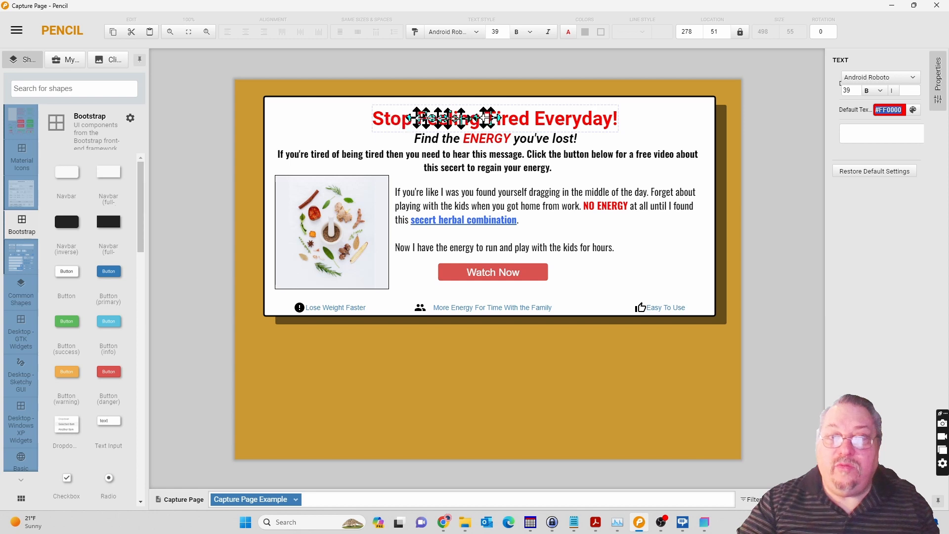
click(497, 143)
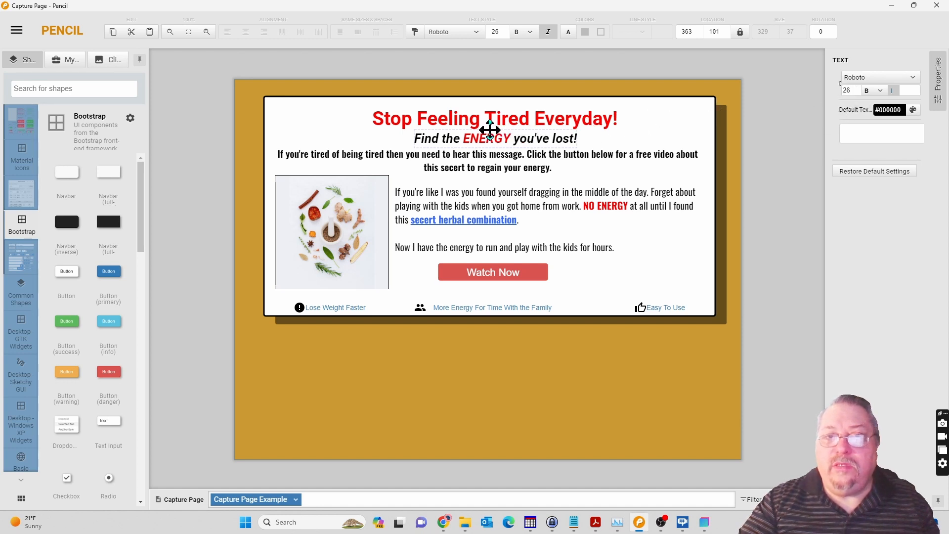
click(482, 170)
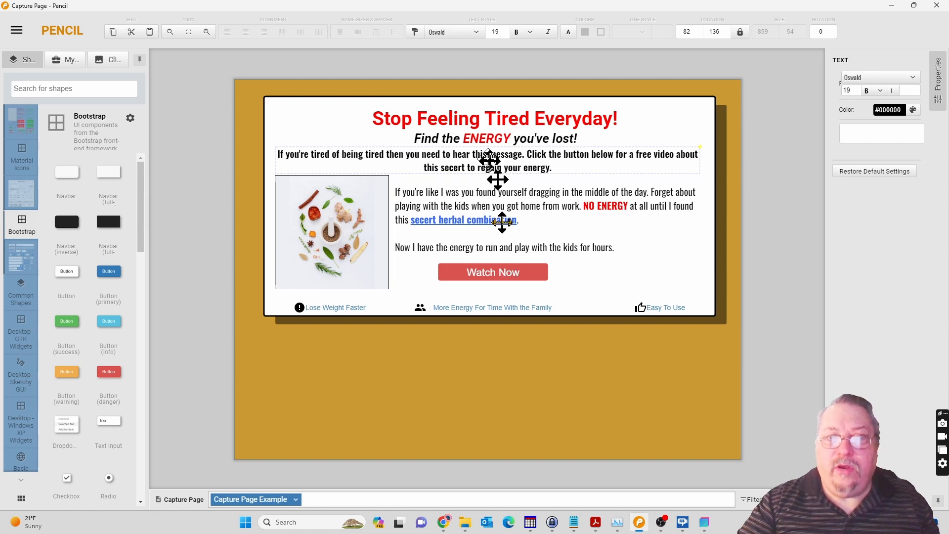
click(483, 136)
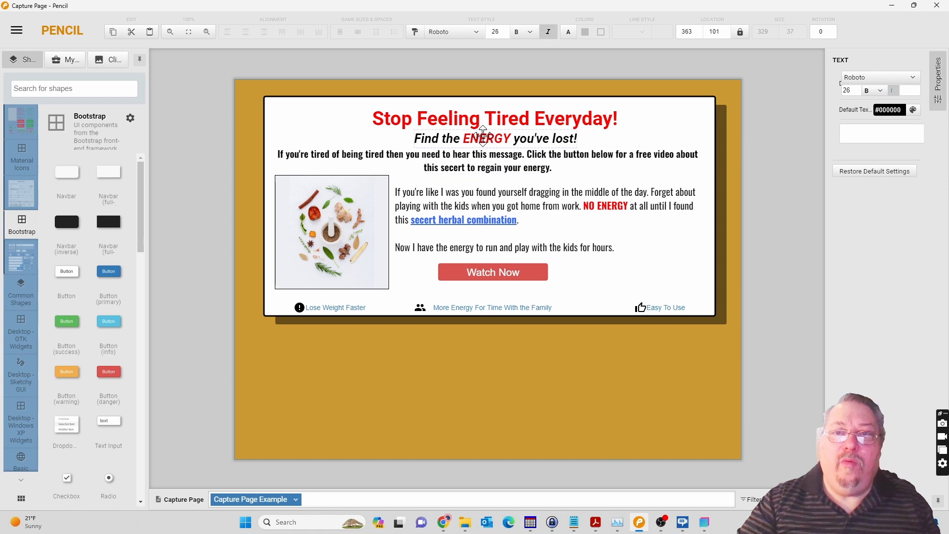
double_click(483, 136)
key(ctrl+c)
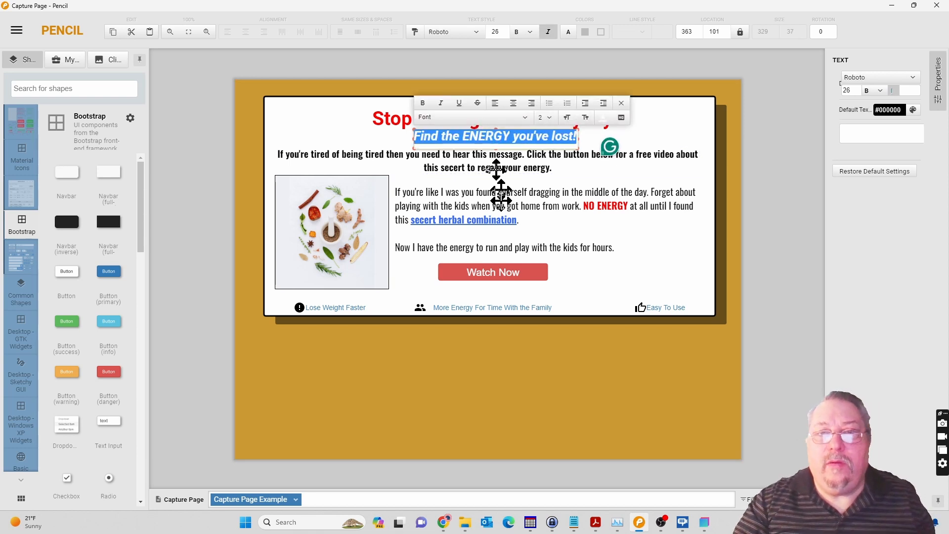
click(704, 523)
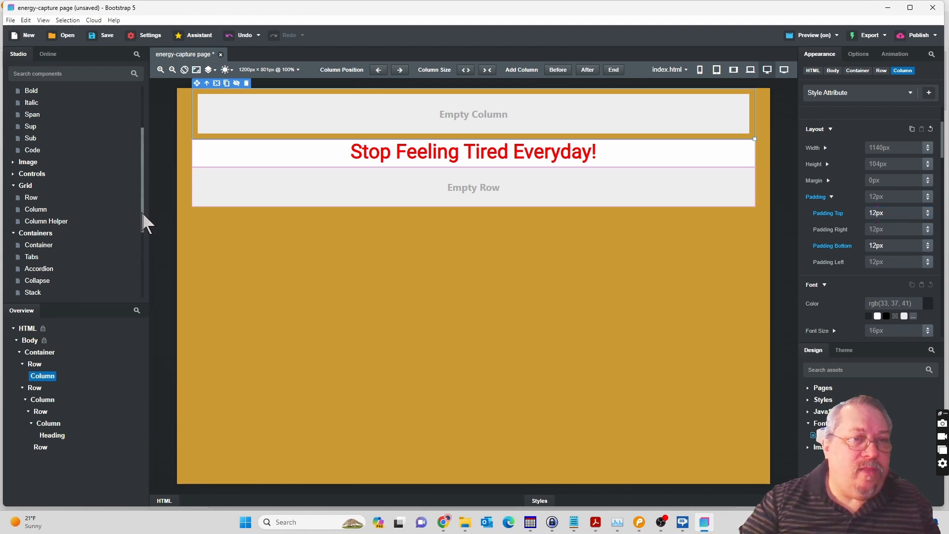
Add a Heading below the headline and replace its text with the copied "Find the ENERGY you've lost!", removing the extra blank lines.
drag(142, 217, 142, 166)
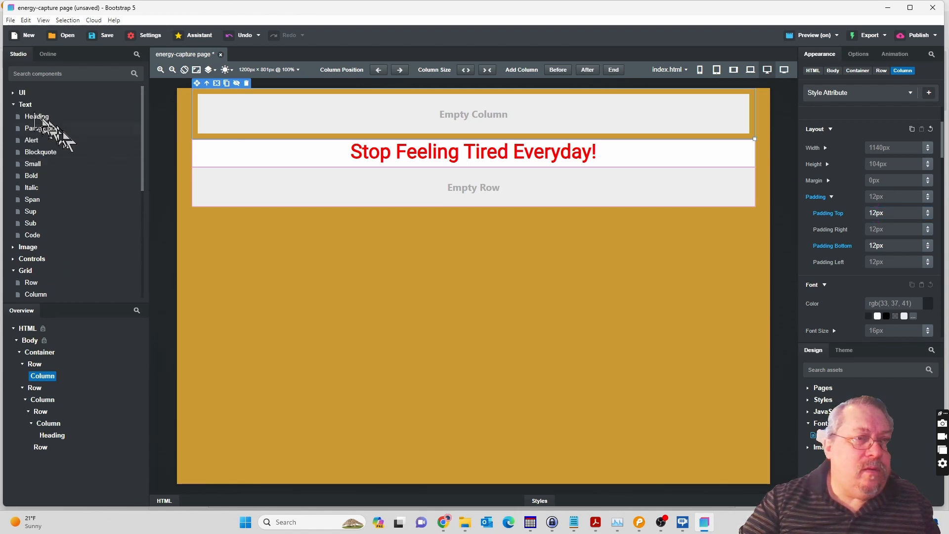
drag(39, 119, 54, 441)
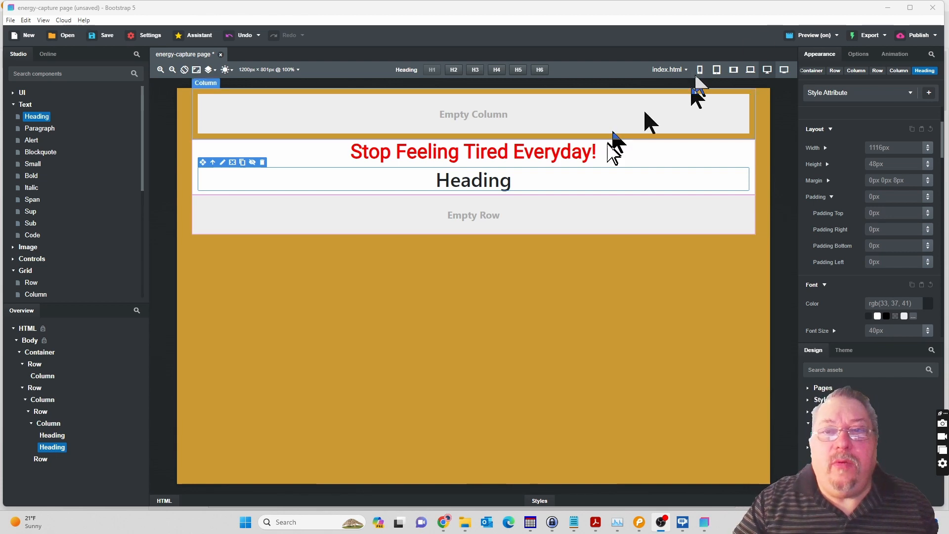
double_click(478, 182)
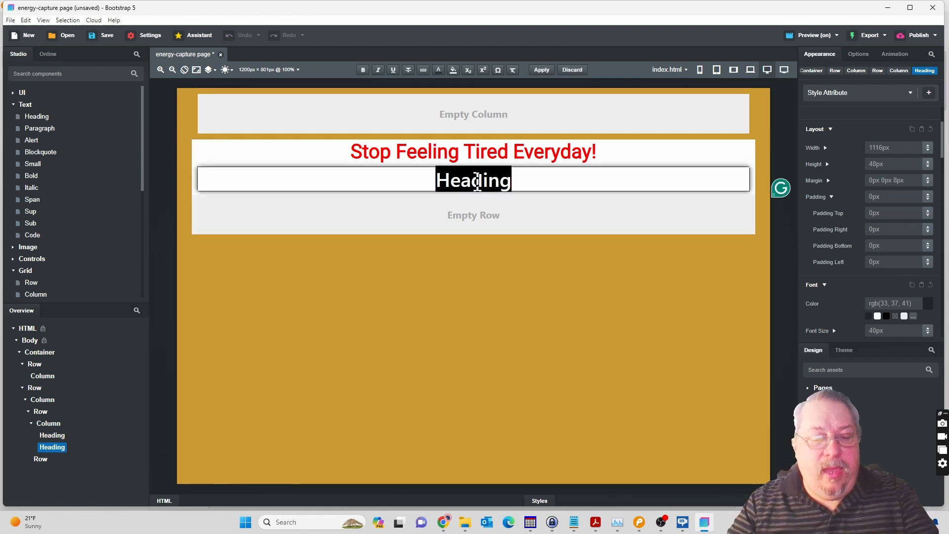
key(ctrl+v)
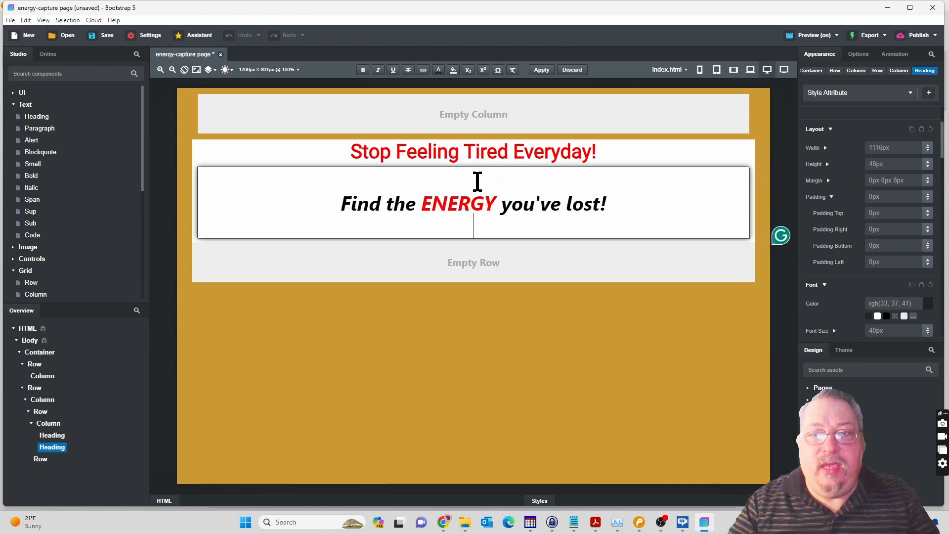
key(BackSpace)
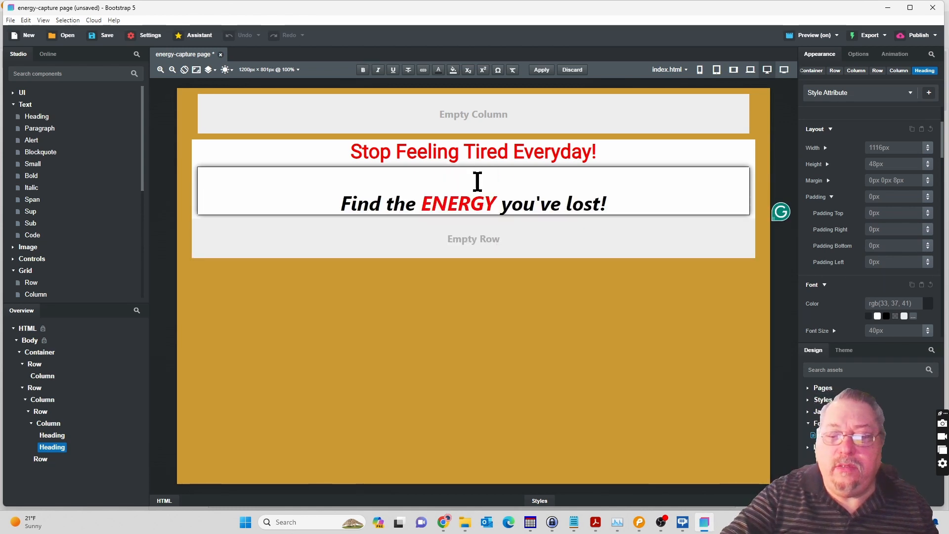
key(Delete)
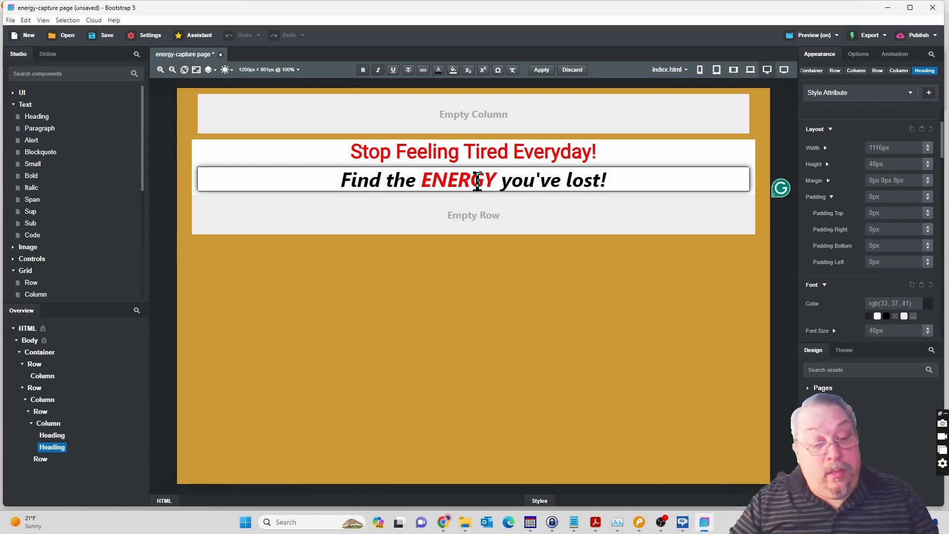
Try heading types 2 and 3 on the "Find the ENERGY you've lost!" heading and settle on type 2.
key(ctrl+a)
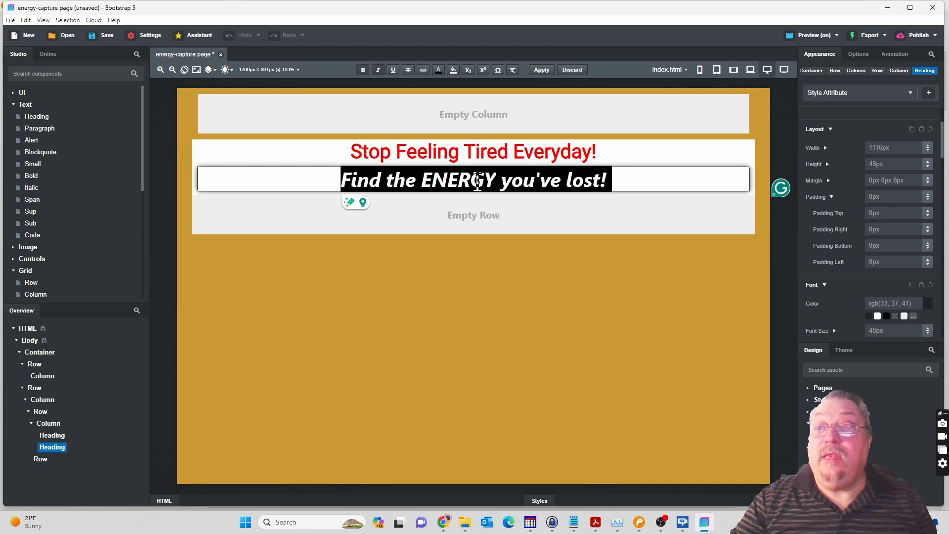
click(864, 55)
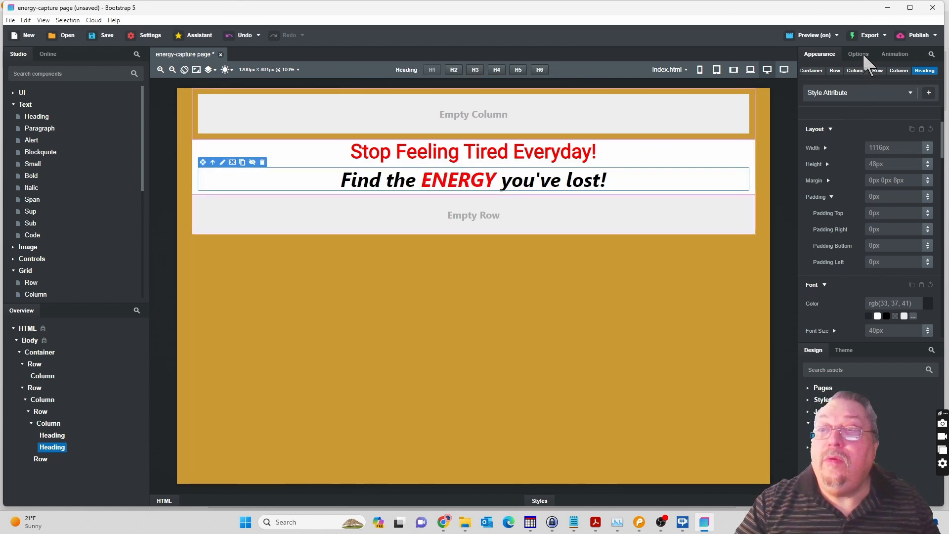
click(862, 53)
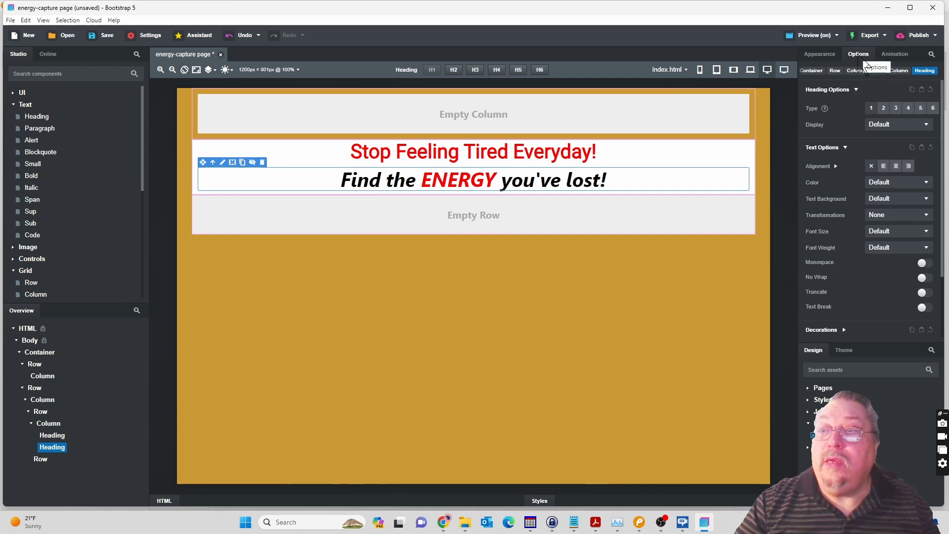
click(883, 108)
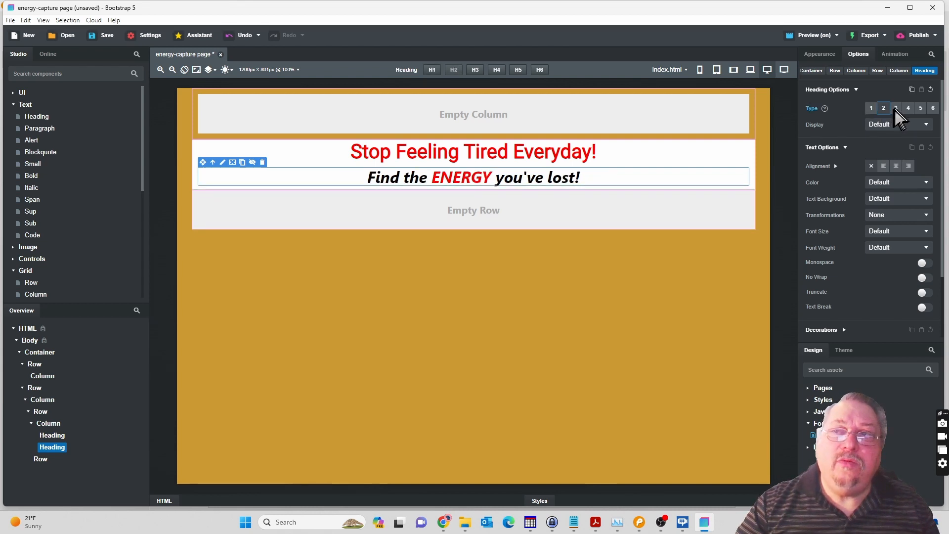
click(896, 108)
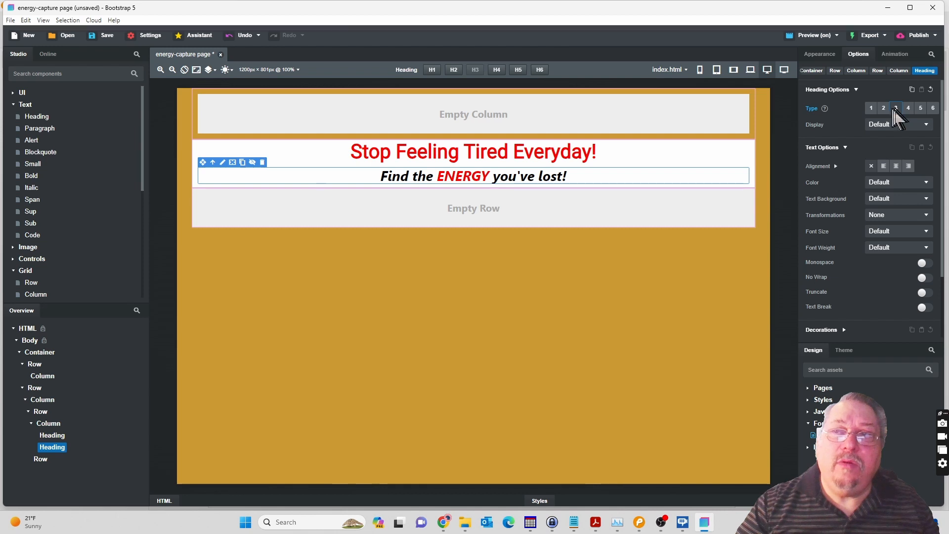
click(883, 108)
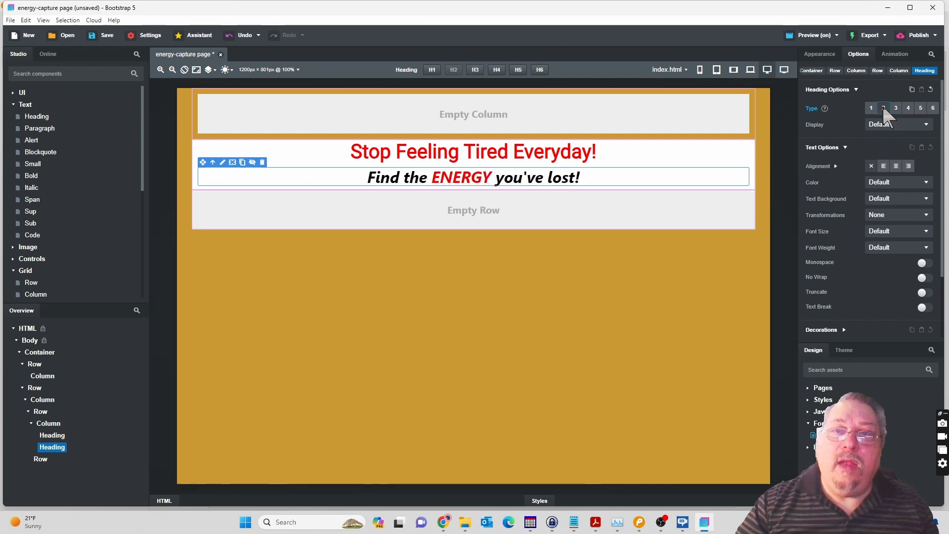
Check the subheadline's font in the Pencil mockup, return to Bootstrap Studio and set the second heading's font family to Roboto.
click(638, 524)
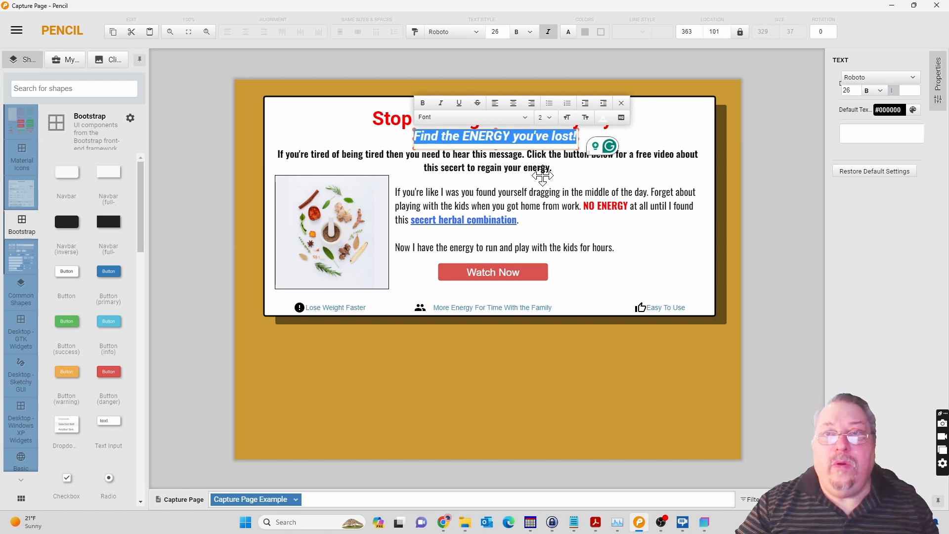
click(706, 523)
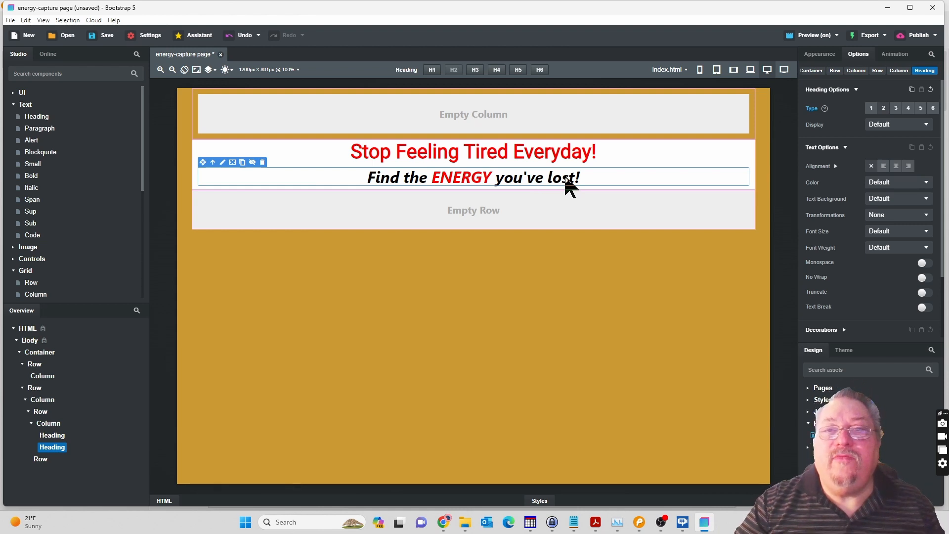
double_click(536, 178)
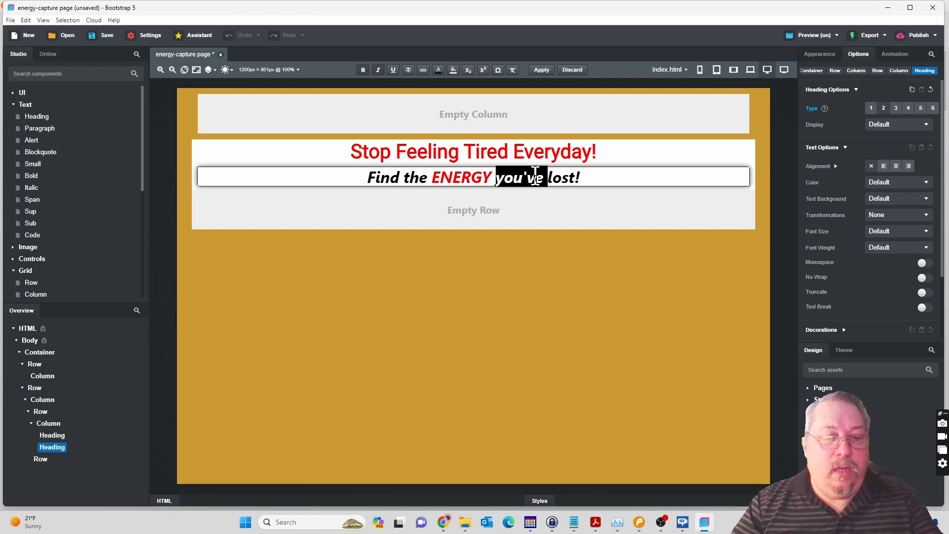
triple_click(536, 177)
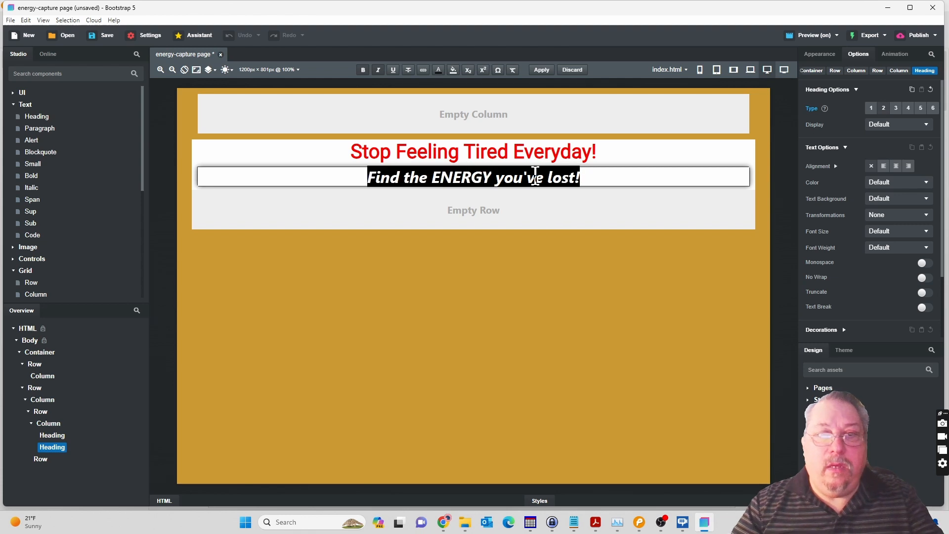
click(829, 56)
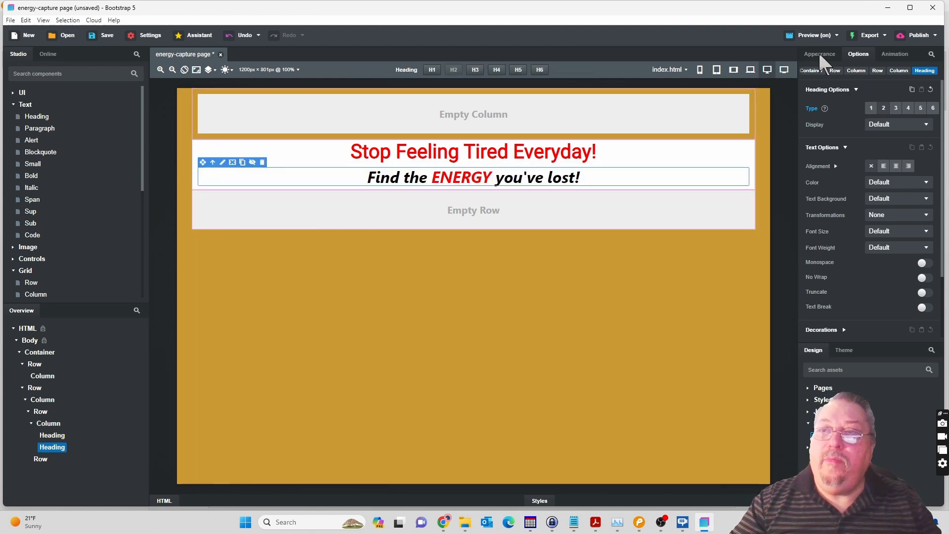
click(821, 55)
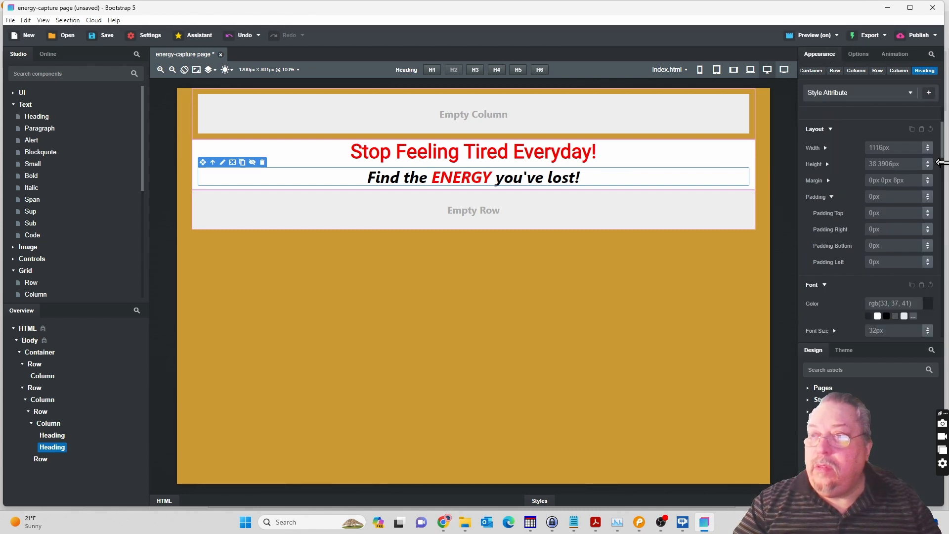
scroll(944, 164, down, 3)
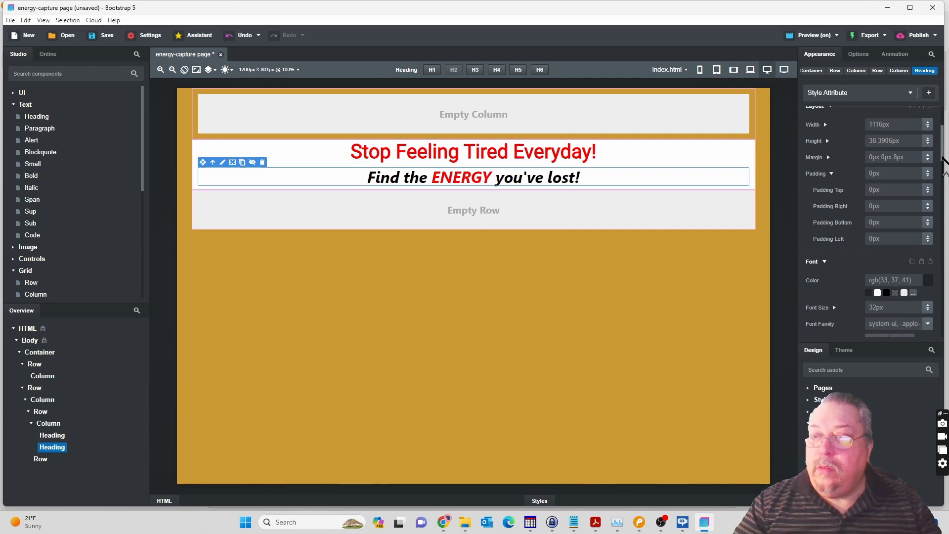
scroll(945, 174, down, 1)
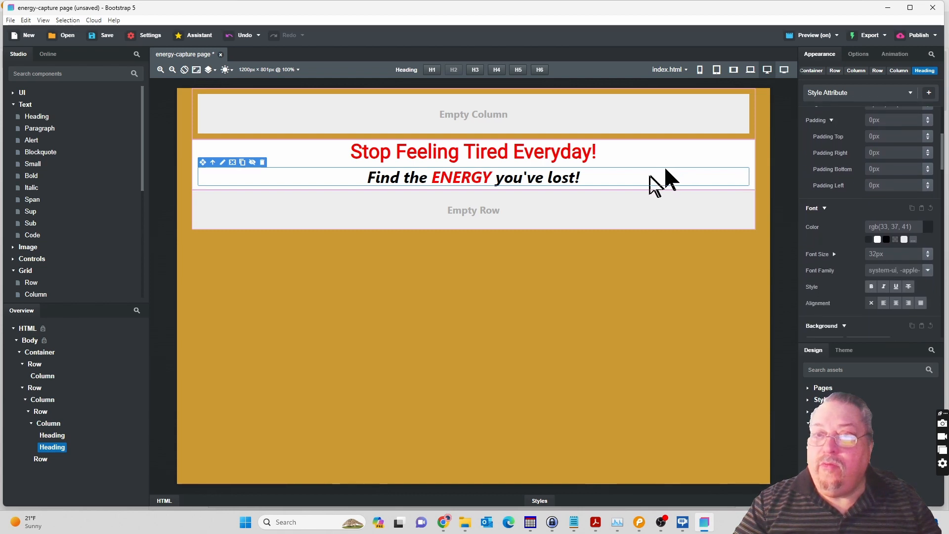
double_click(524, 178)
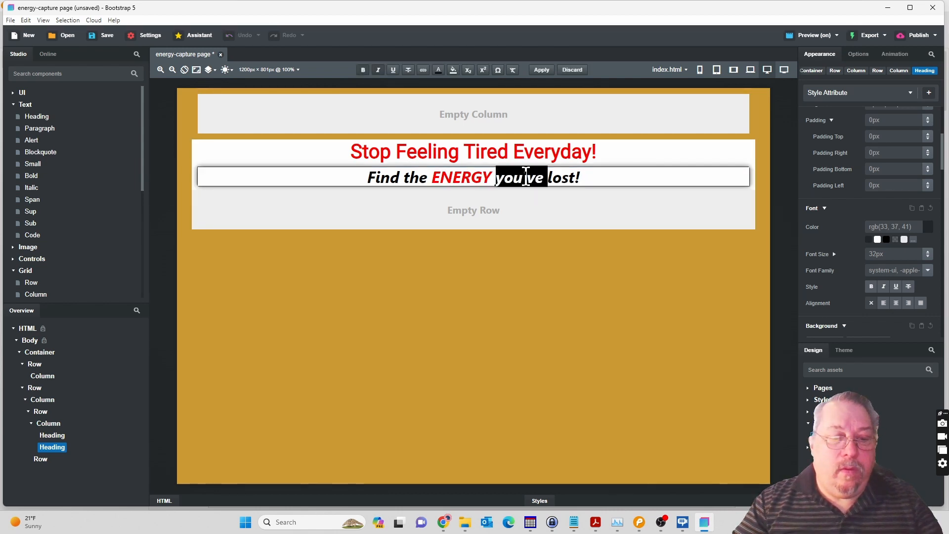
key(ctrl+a)
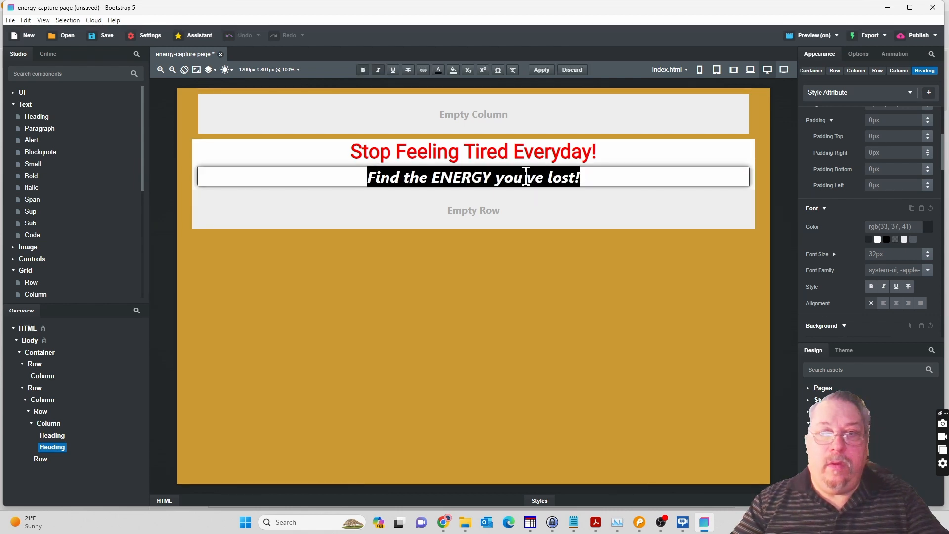
click(929, 271)
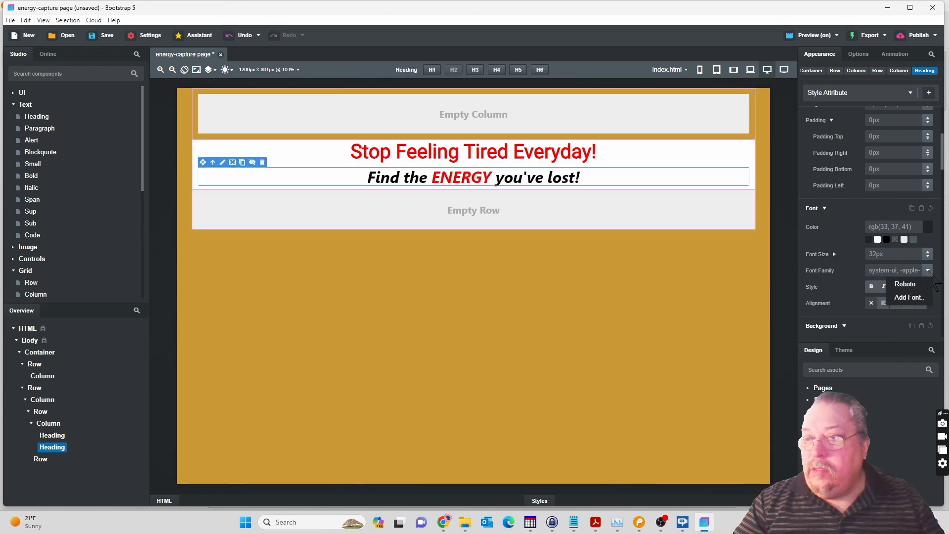
click(908, 285)
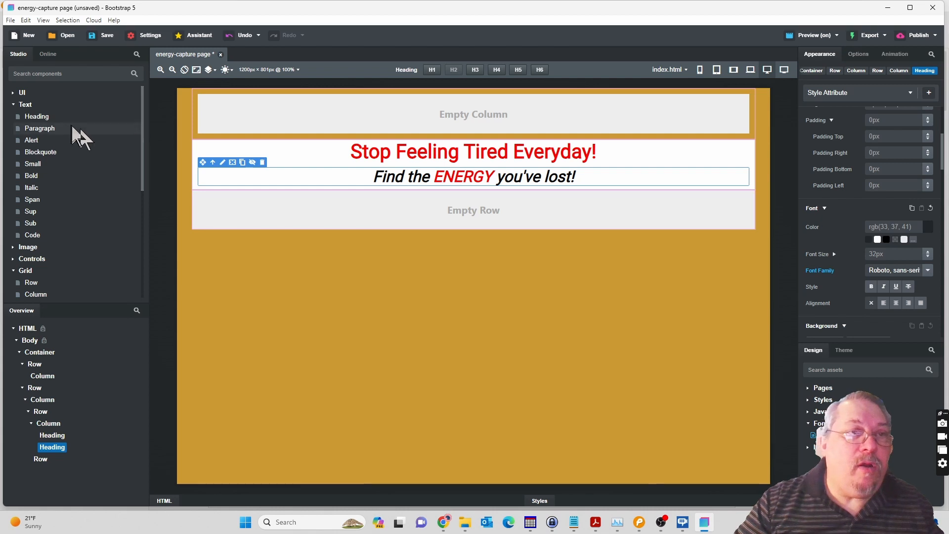
Add a third Heading below the "Find the ENERGY you've lost!" subheadline.
click(39, 120)
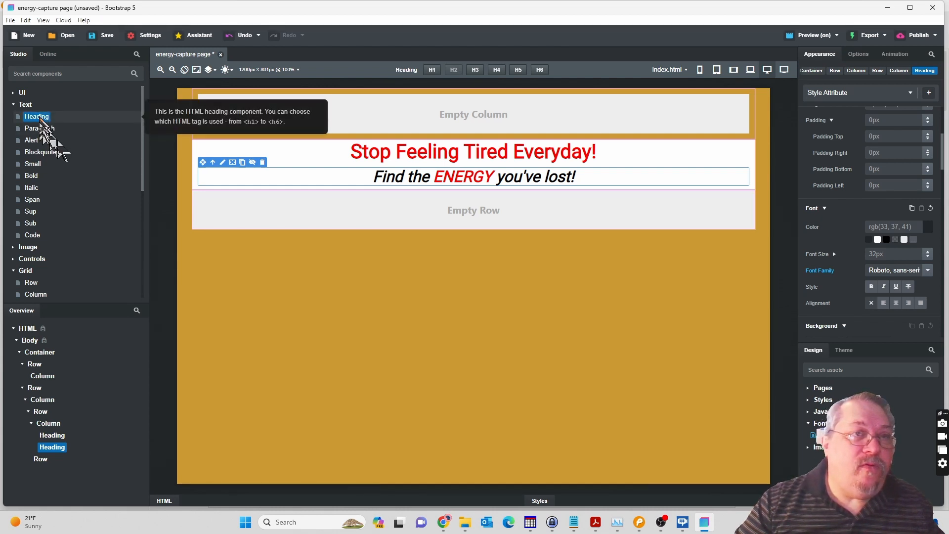
drag(40, 118, 55, 436)
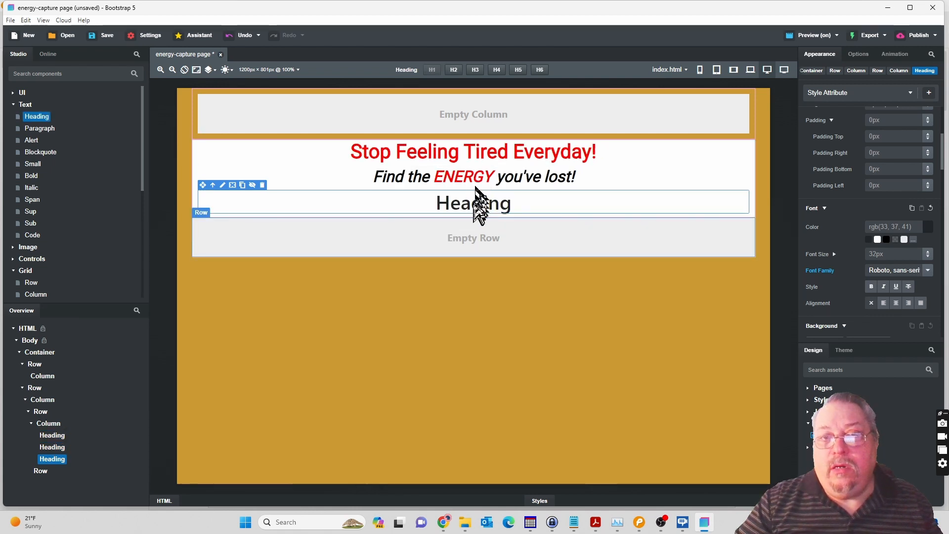
Set the font size of the "Find the ENERGY you've lost!" heading to 26px.
click(496, 181)
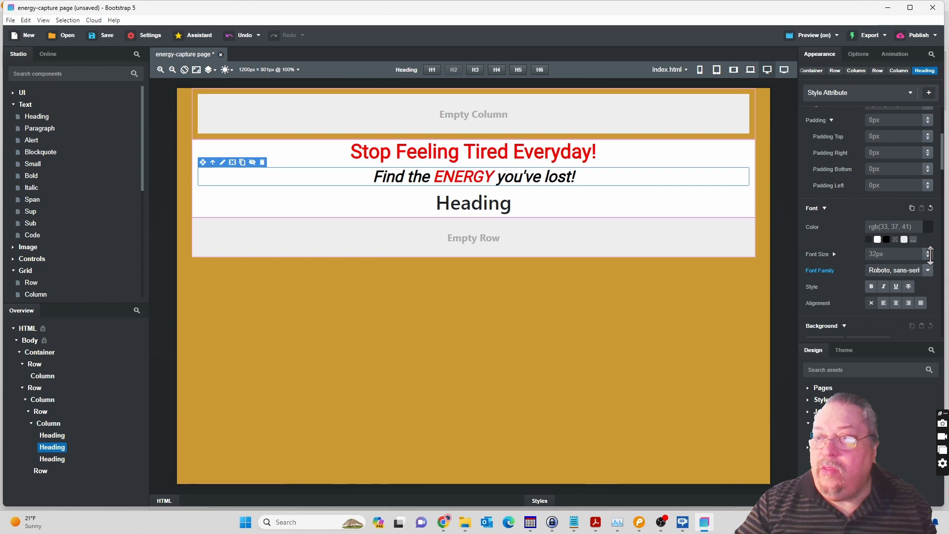
click(930, 255)
drag(930, 256, 929, 262)
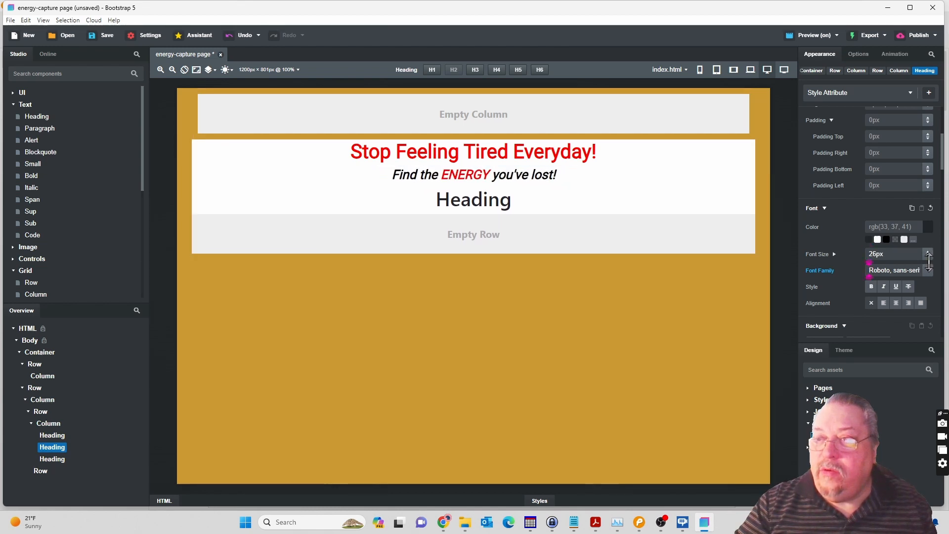
click(566, 154)
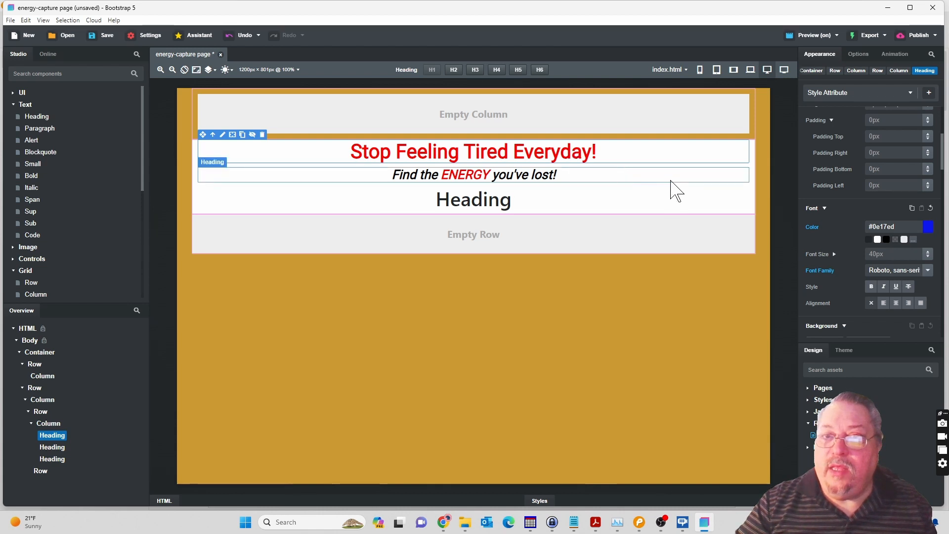
click(510, 209)
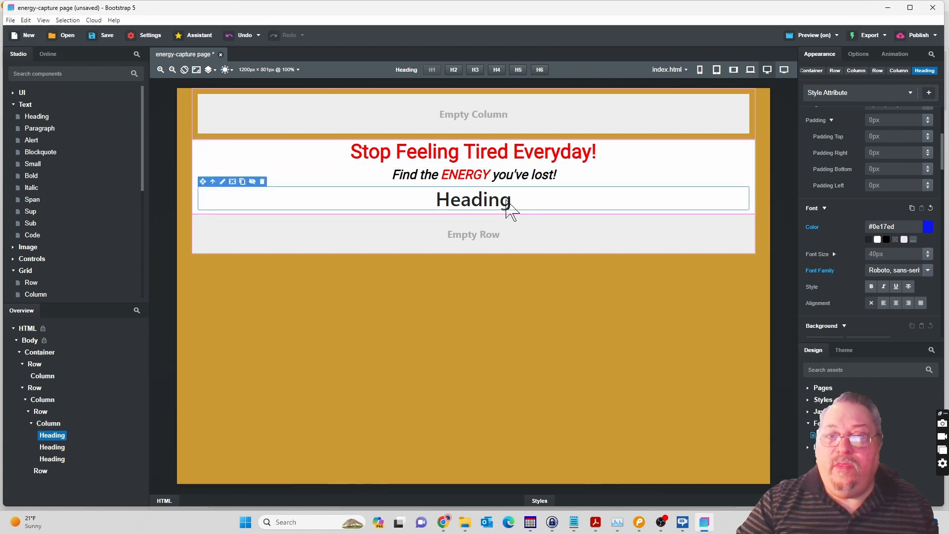
Switch to the Pencil mockup, copy the intro text starting "If you're tired of being tired" and return to Bootstrap Studio.
click(639, 523)
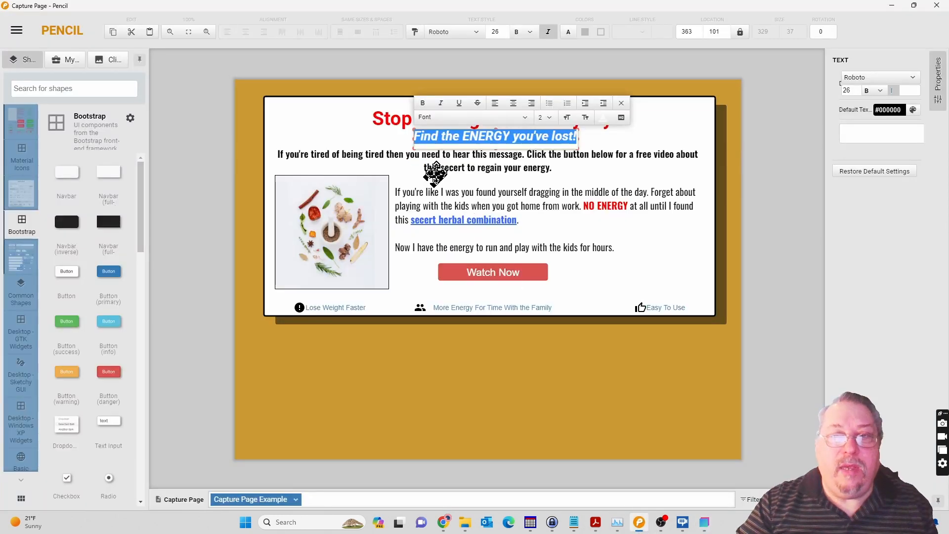
click(438, 159)
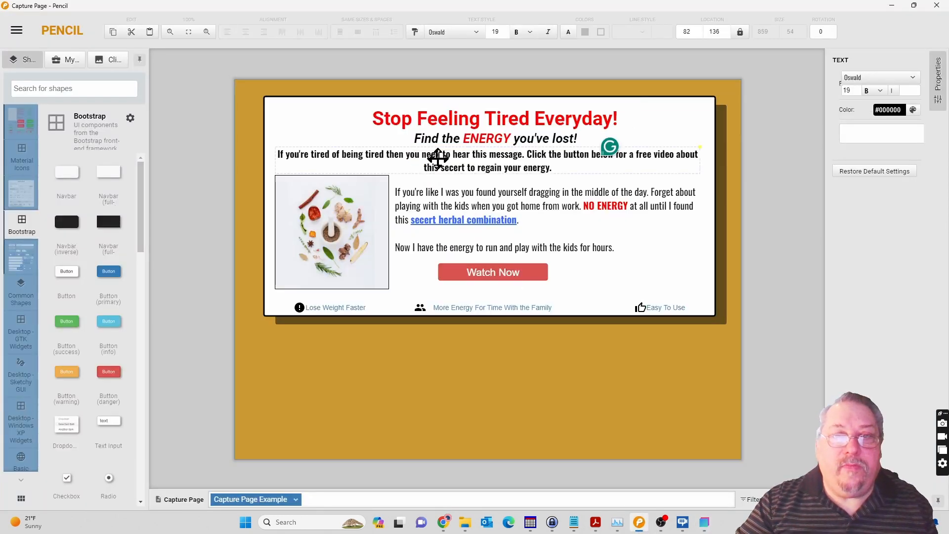
double_click(549, 163)
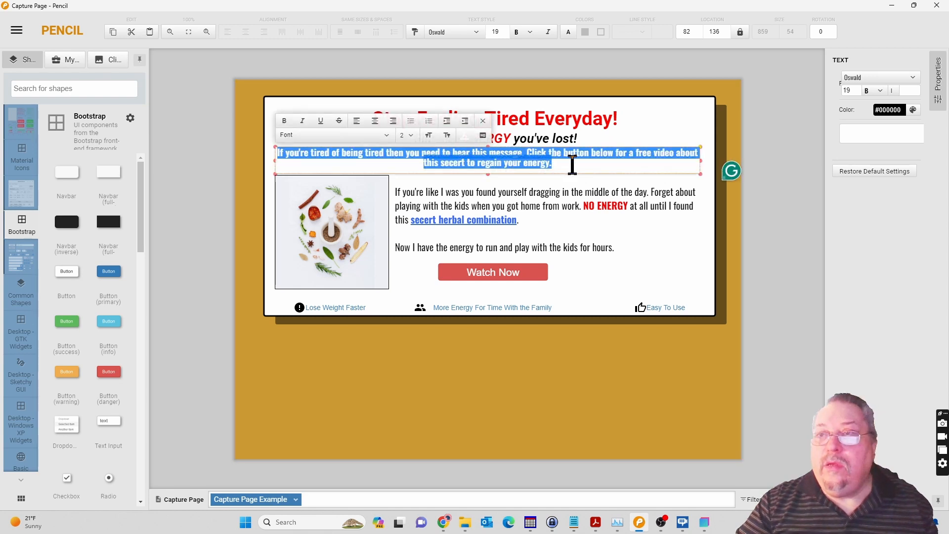
click(572, 165)
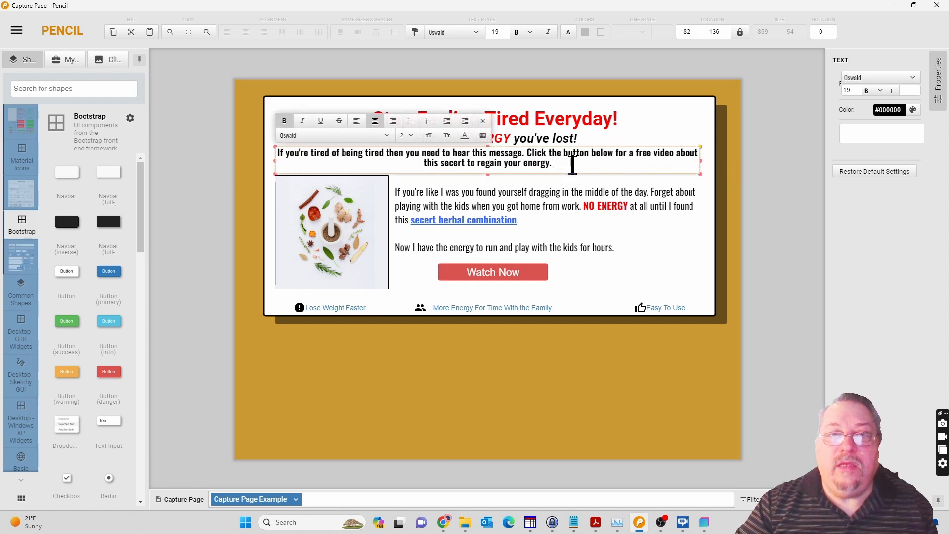
drag(573, 165, 275, 154)
key(ctrl+c)
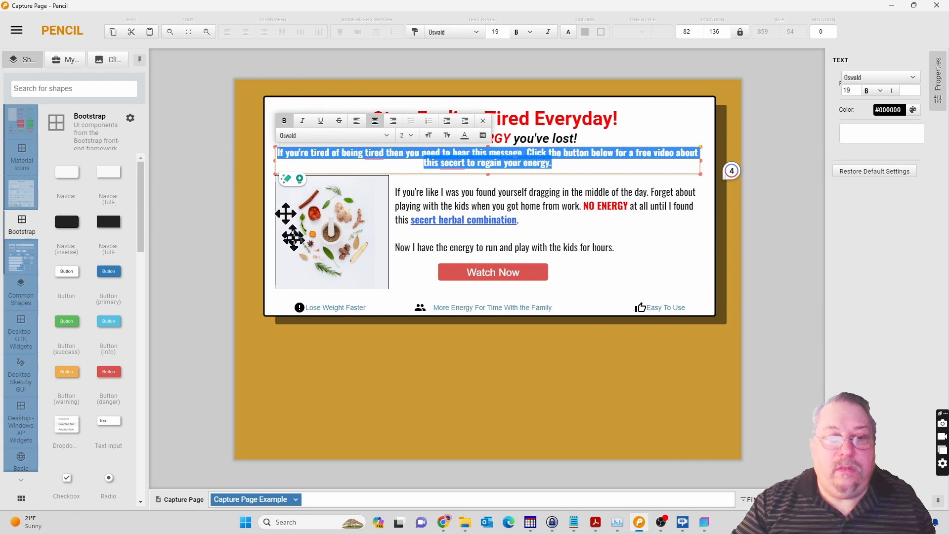
click(704, 522)
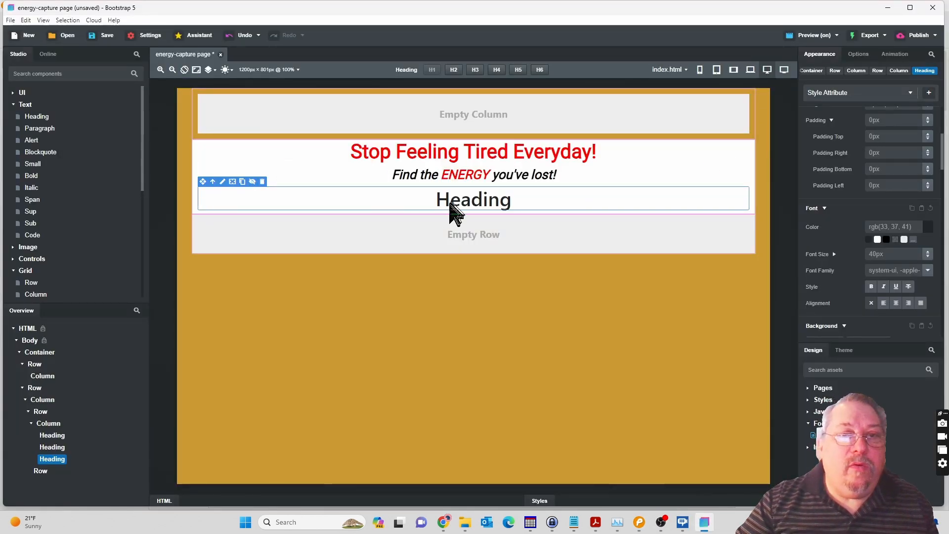
Delete the placeholder Heading below the subheadline.
right_click(62, 460)
click(77, 450)
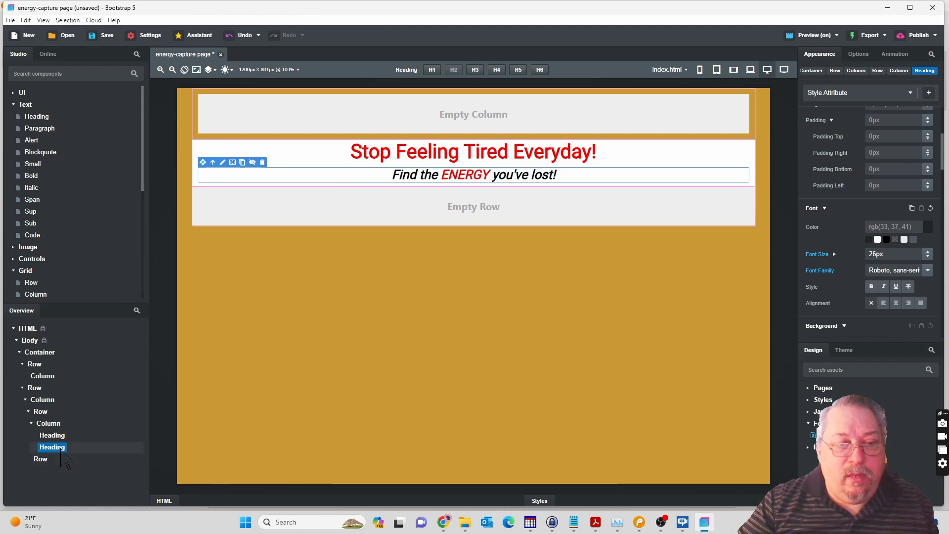
right_click(60, 451)
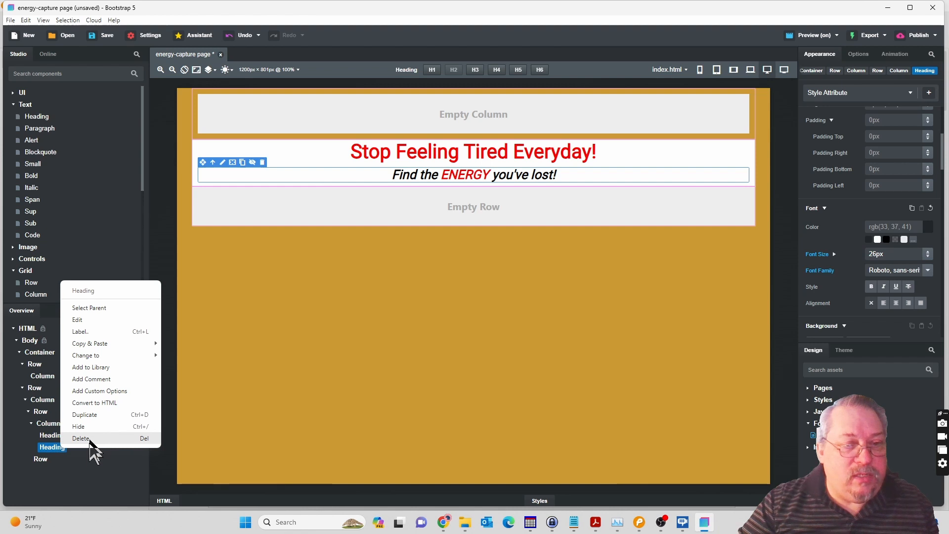
click(84, 475)
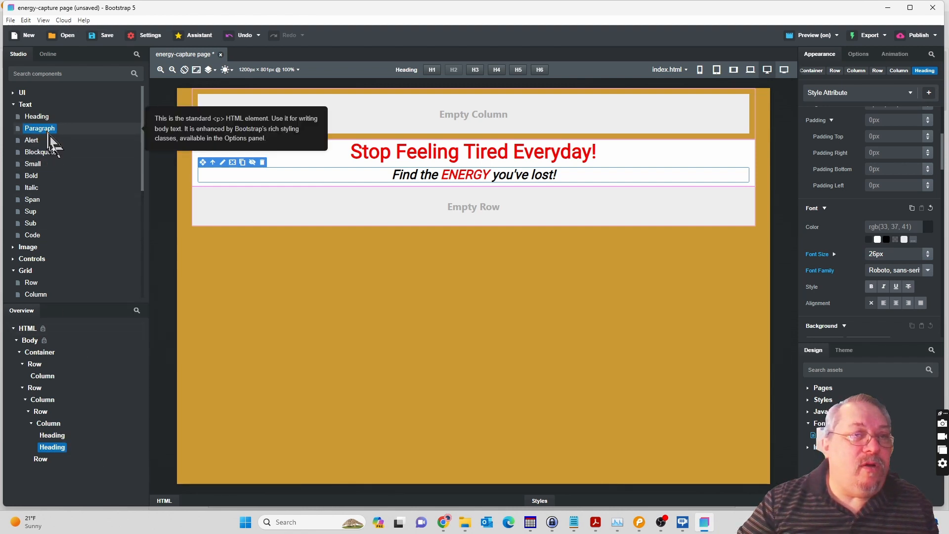
Add a Paragraph below the subheadline and replace its text with the copied intro text, removing the extra blank lines.
drag(50, 135, 61, 430)
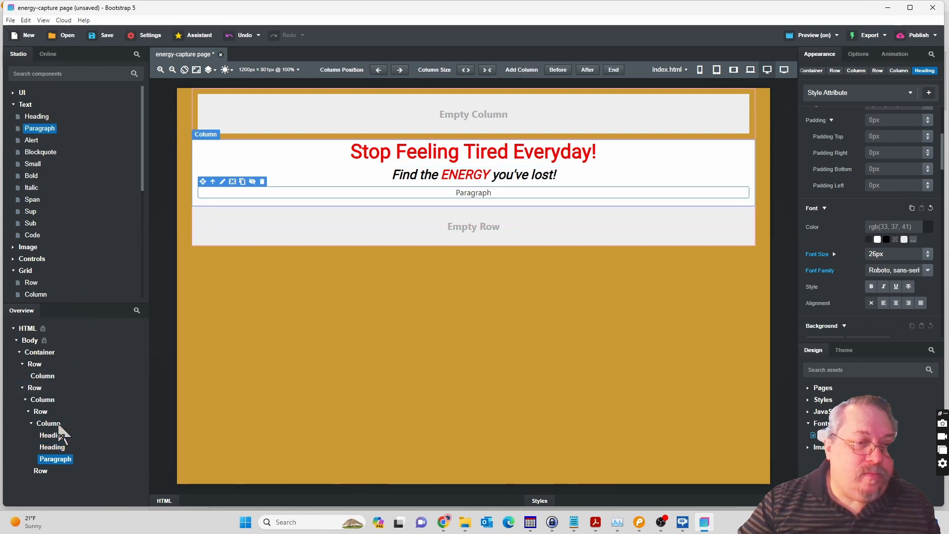
click(470, 195)
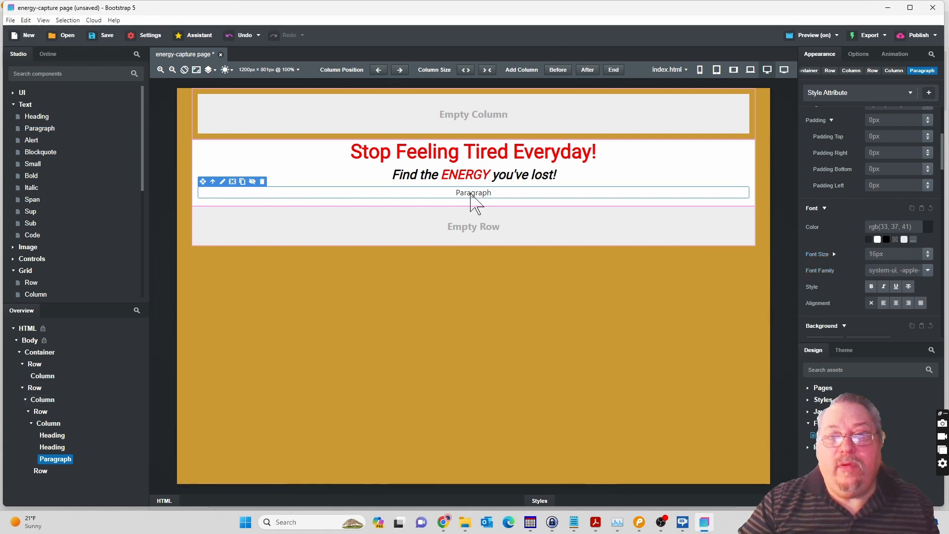
double_click(470, 195)
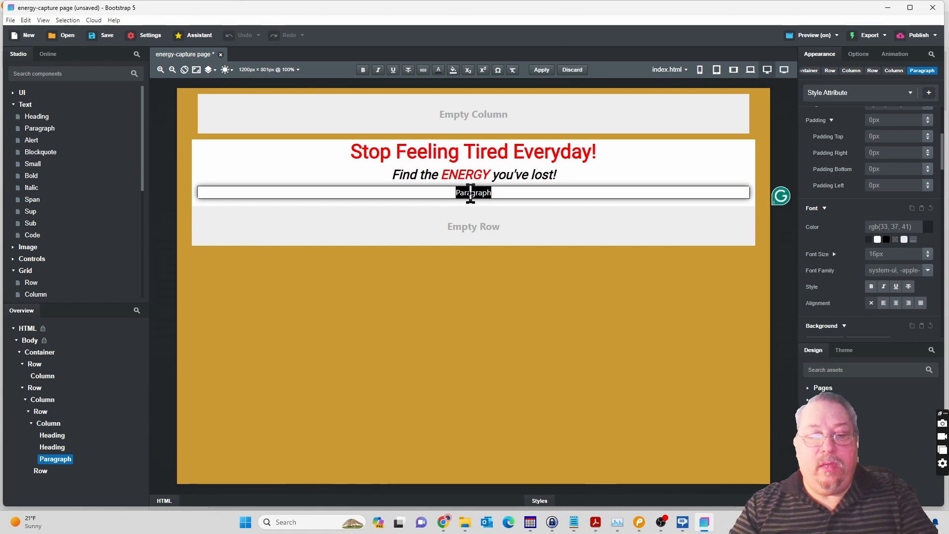
key(ctrl+v)
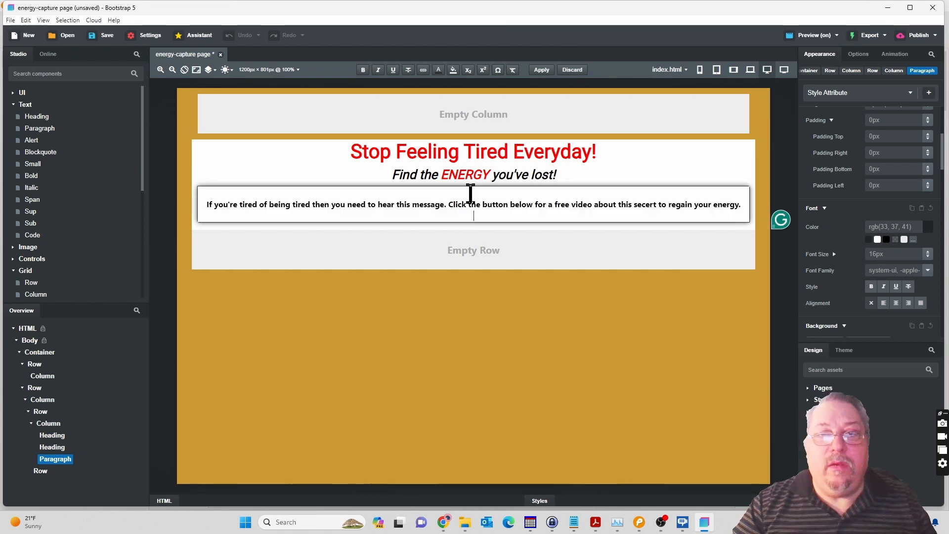
key(BackSpace)
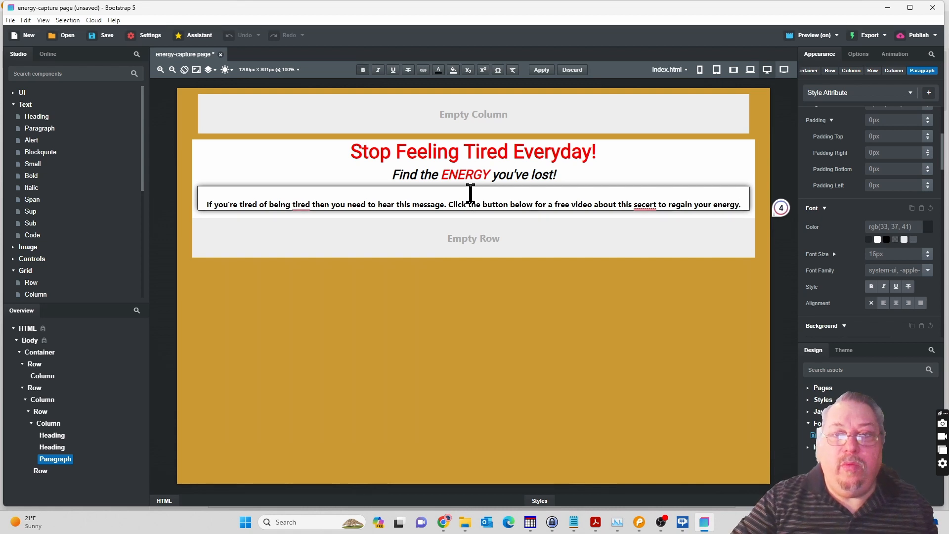
key(Delete)
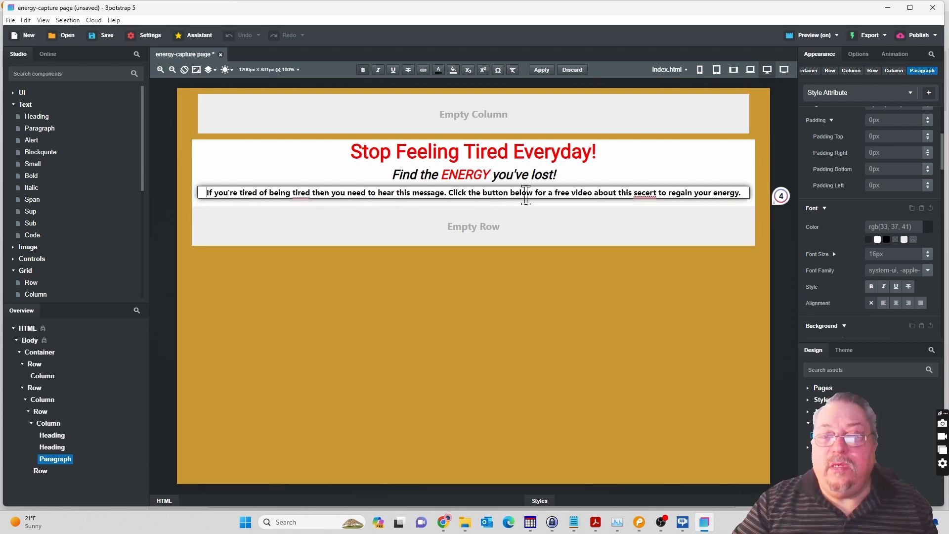
Correct "secert" to "secret" in the paragraph and rephrase its opening as "You need to hear this message if you're tired of being tired.".
right_click(642, 193)
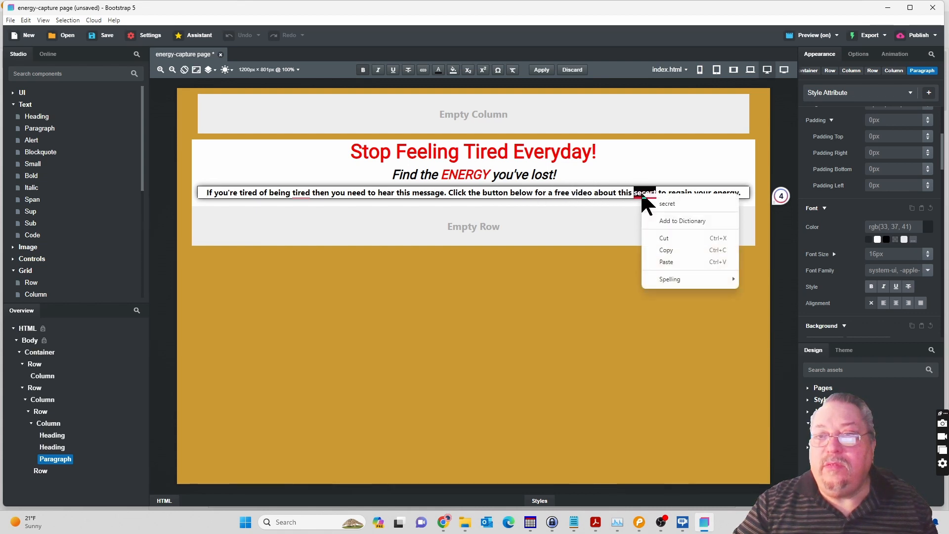
click(665, 215)
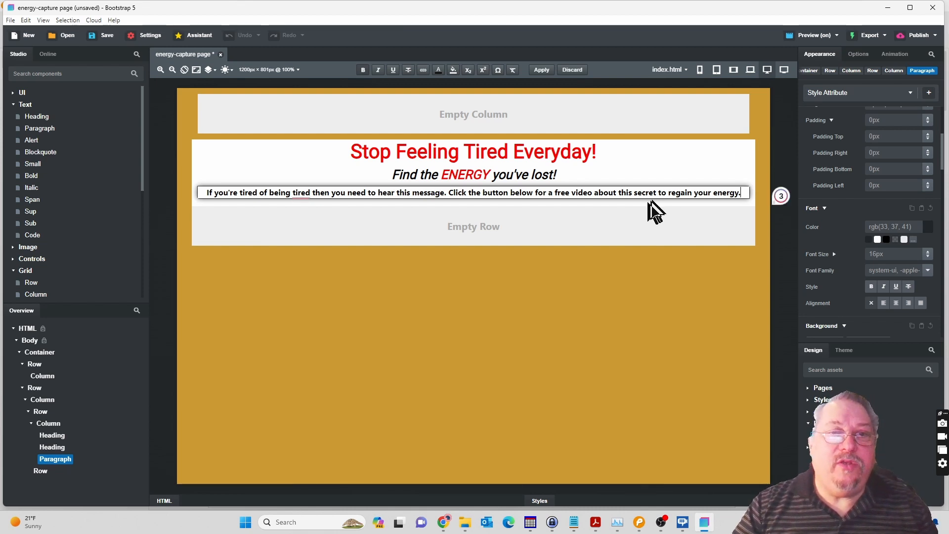
mouse_move(302, 193)
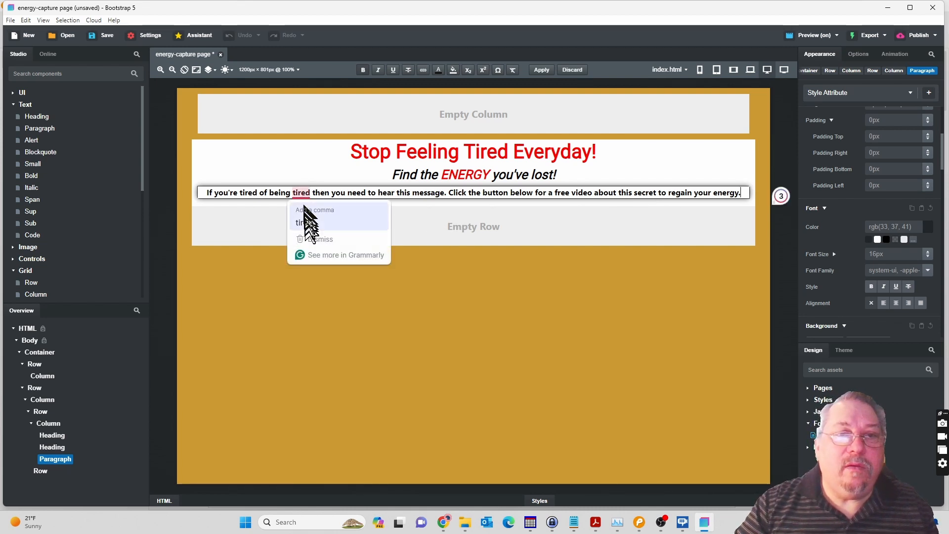
click(305, 222)
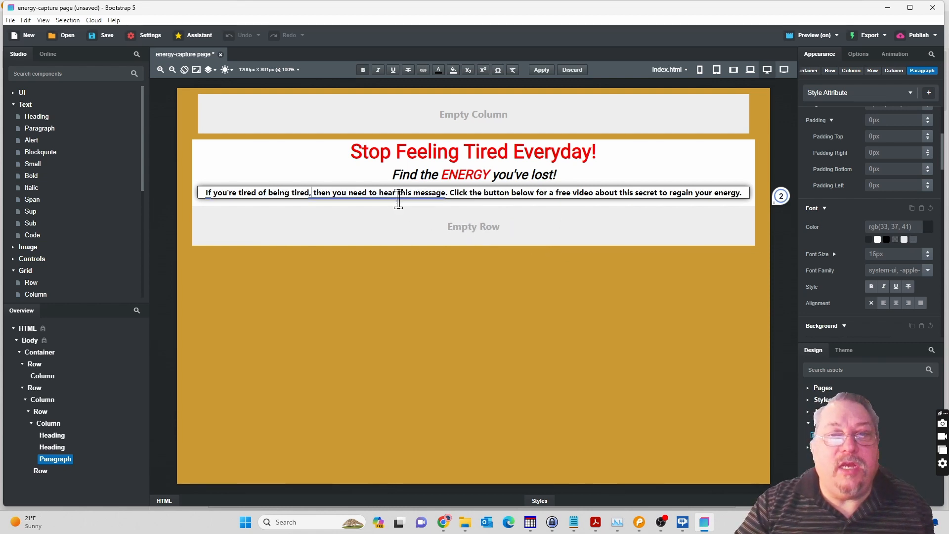
mouse_move(392, 195)
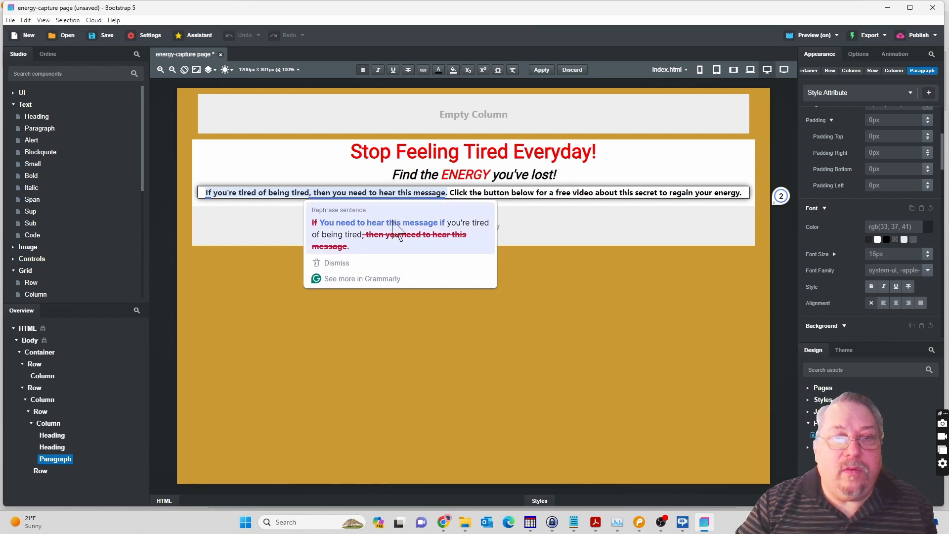
click(393, 221)
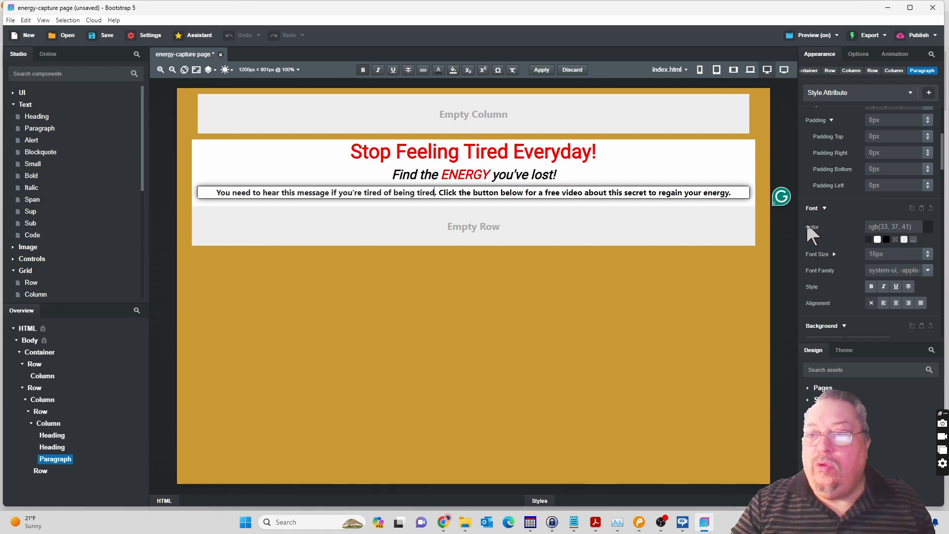
Set the intro paragraph's font size to 19px.
click(928, 252)
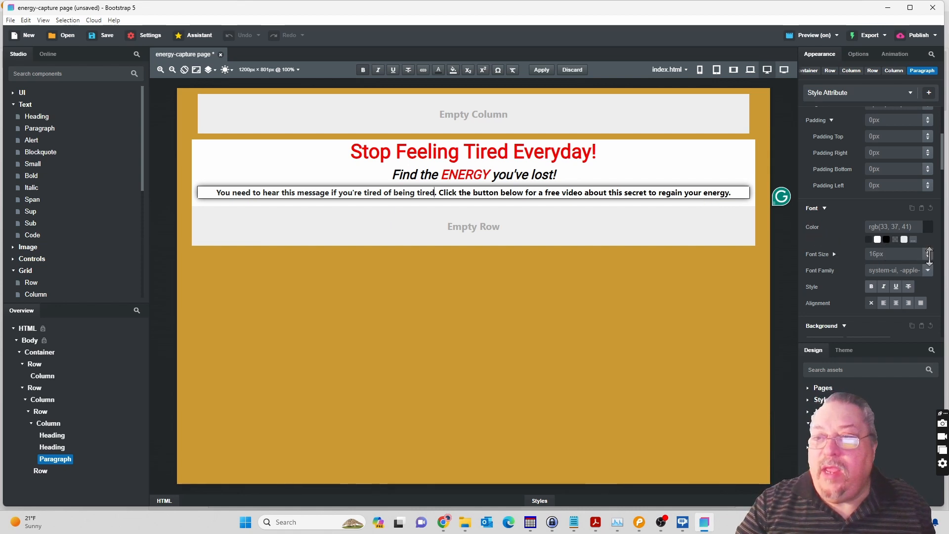
click(928, 252)
click(927, 252)
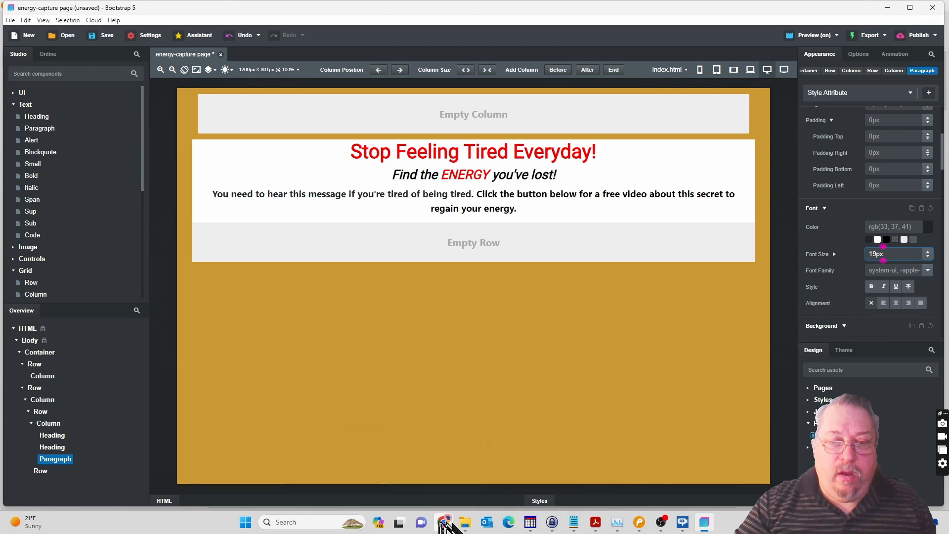
Switch to the Chrome preview, refresh it to check the paragraph's layout and return to Bootstrap Studio.
mouse_move(445, 524)
click(484, 489)
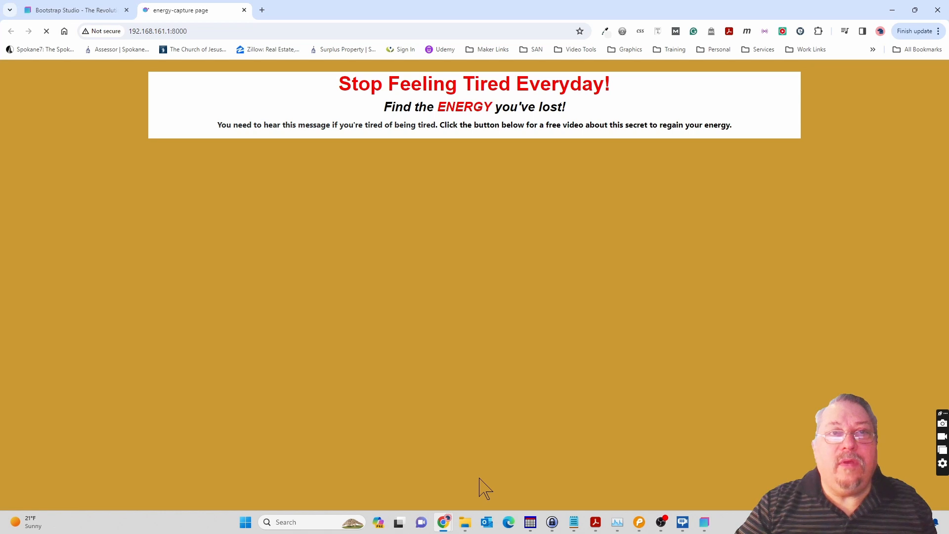
key(F5)
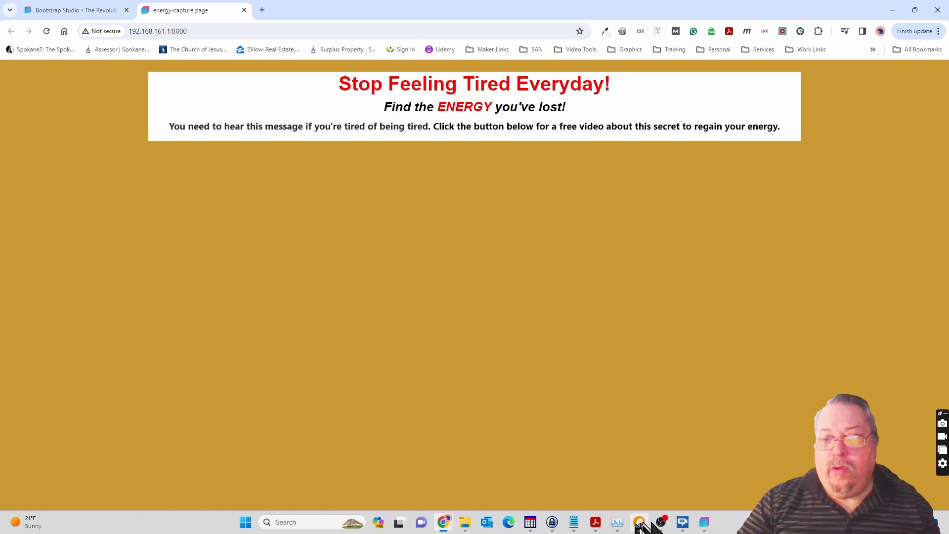
click(705, 523)
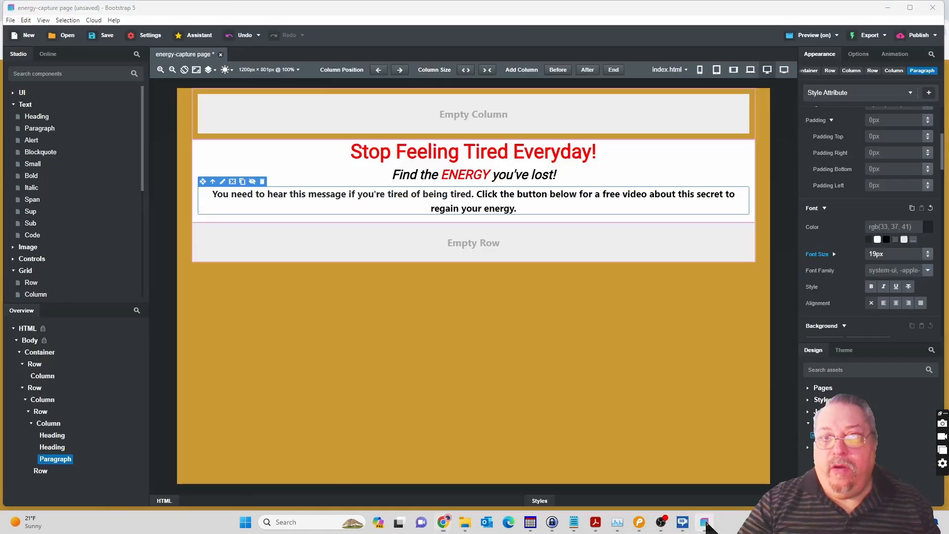
Switch to the Pencil mockup and deselect the intro text to view the whole layout.
click(641, 523)
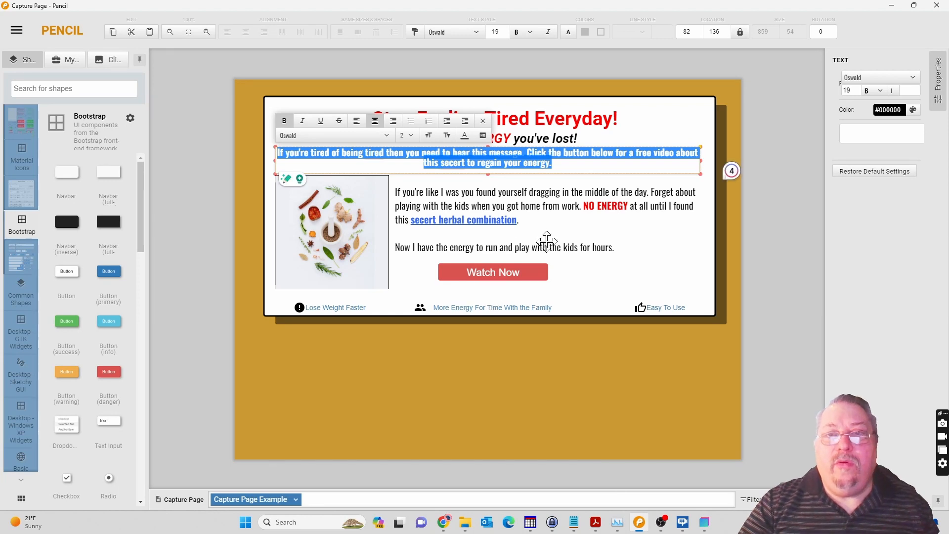
click(565, 403)
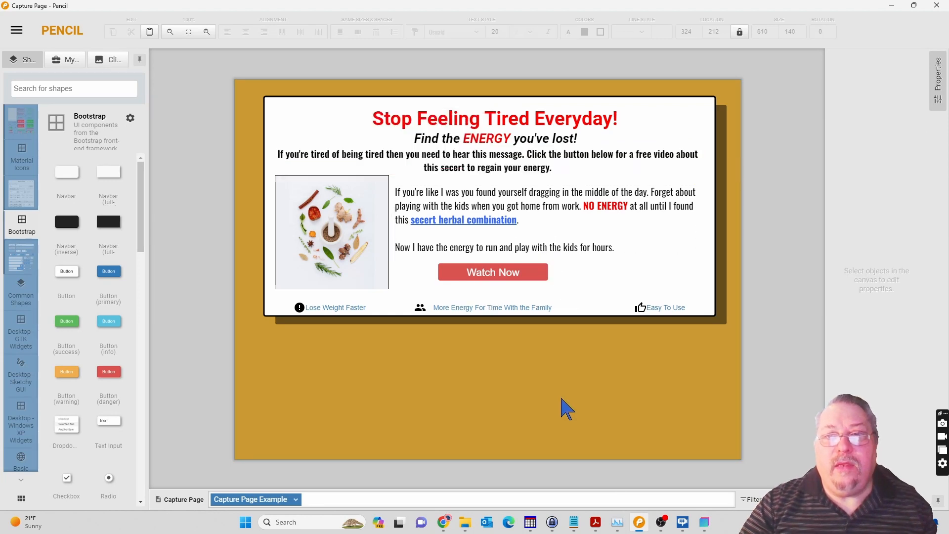
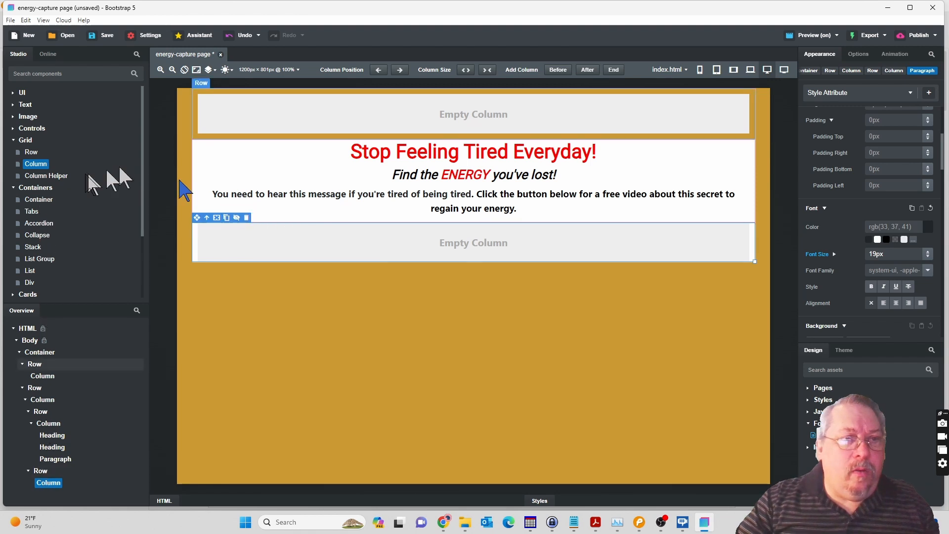
Add a second column to the row below the intro paragraph and narrow the first column to about 380 px.
drag(42, 166, 42, 478)
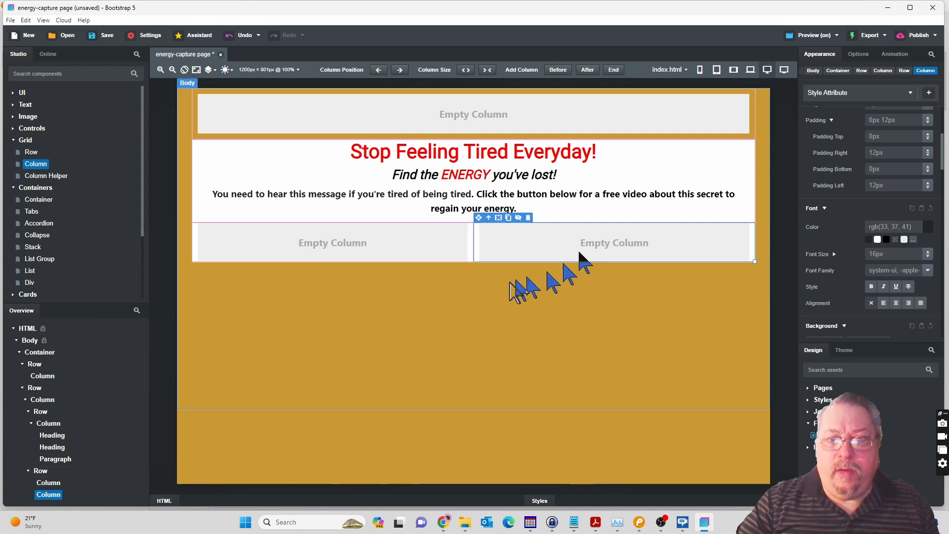
click(461, 256)
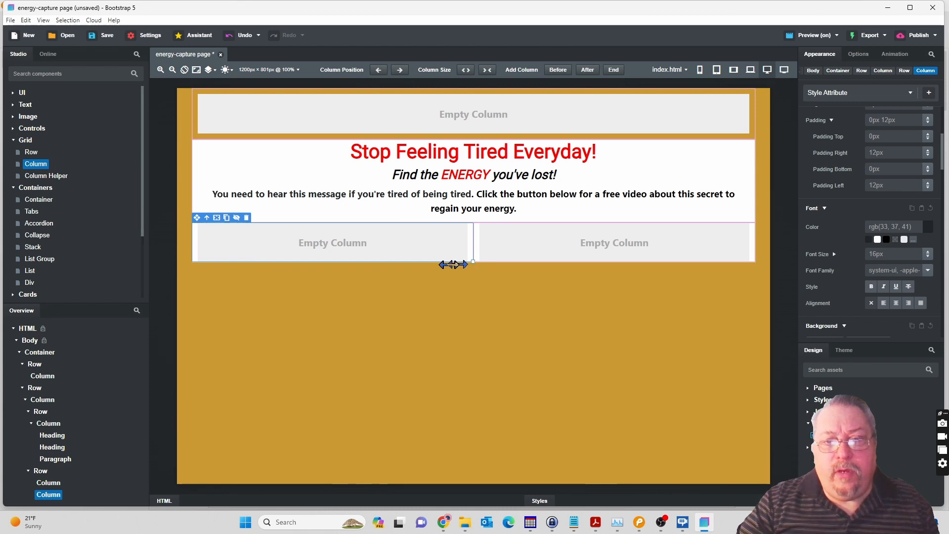
drag(431, 264, 374, 267)
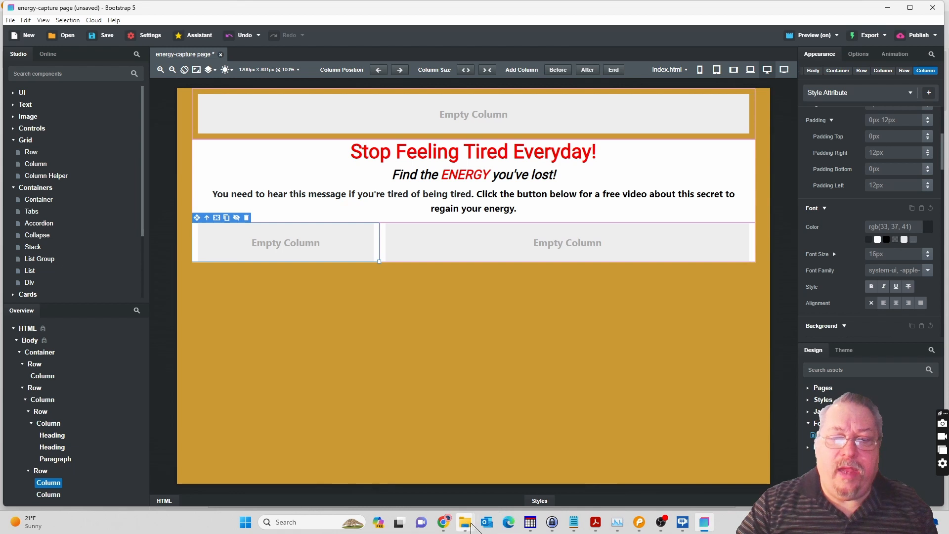
Import the image herbs-906140.jpg from the graphics\assets folder on drive D into the design's images.
mouse_move(466, 522)
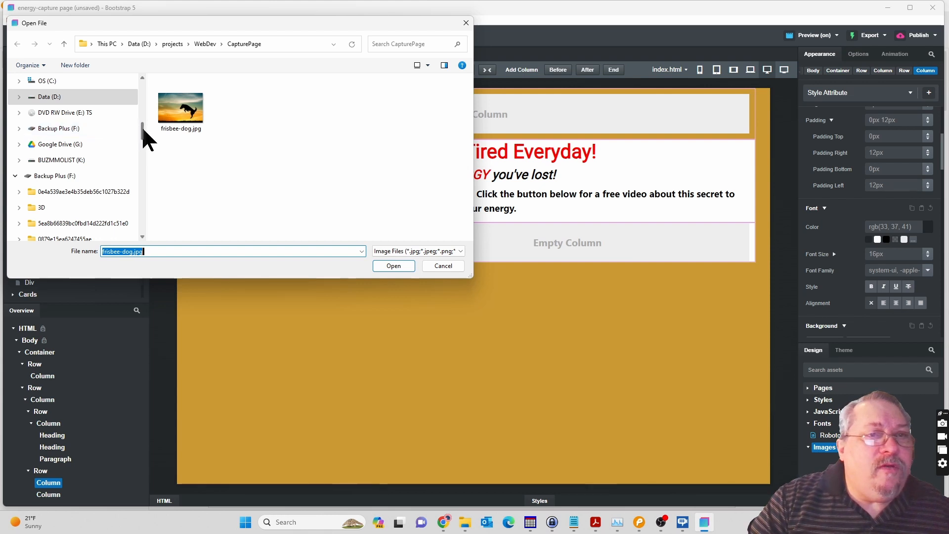
click(135, 47)
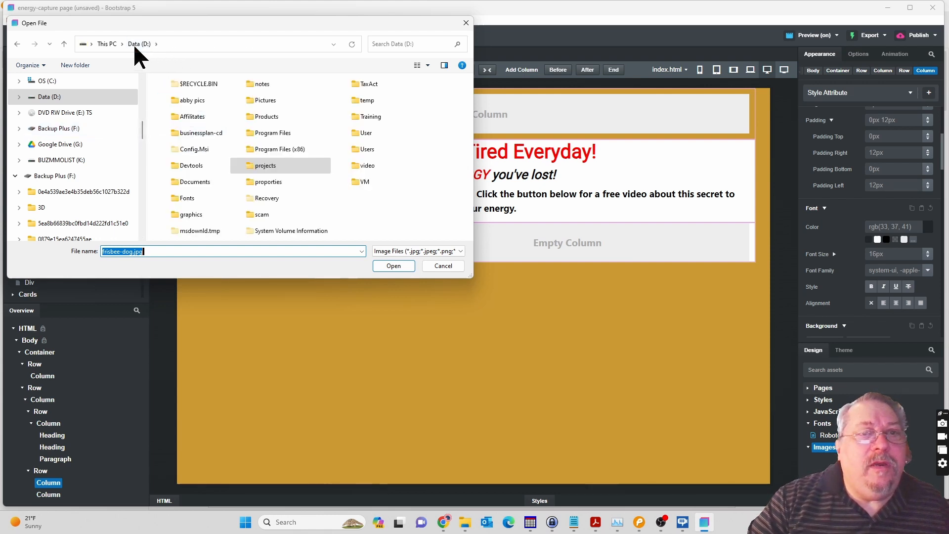
click(197, 221)
double_click(195, 217)
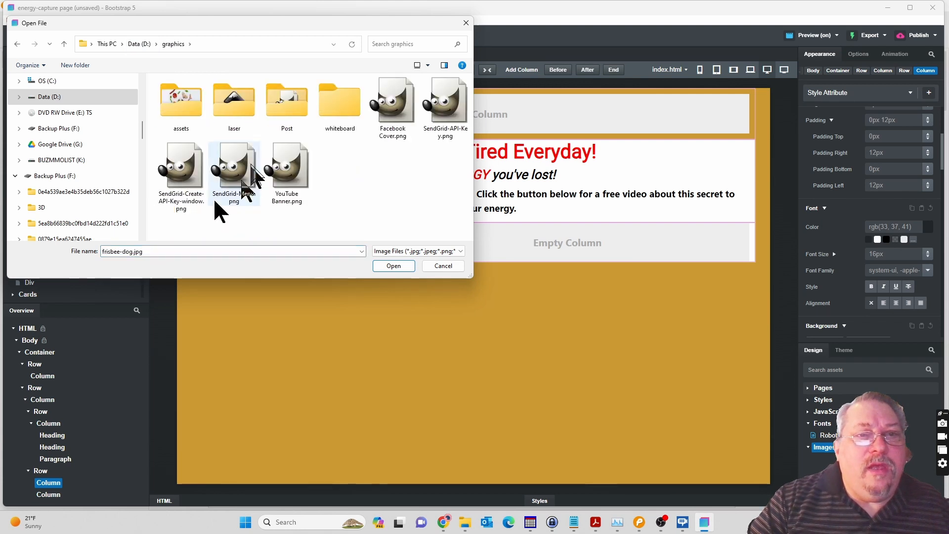
click(288, 107)
double_click(289, 108)
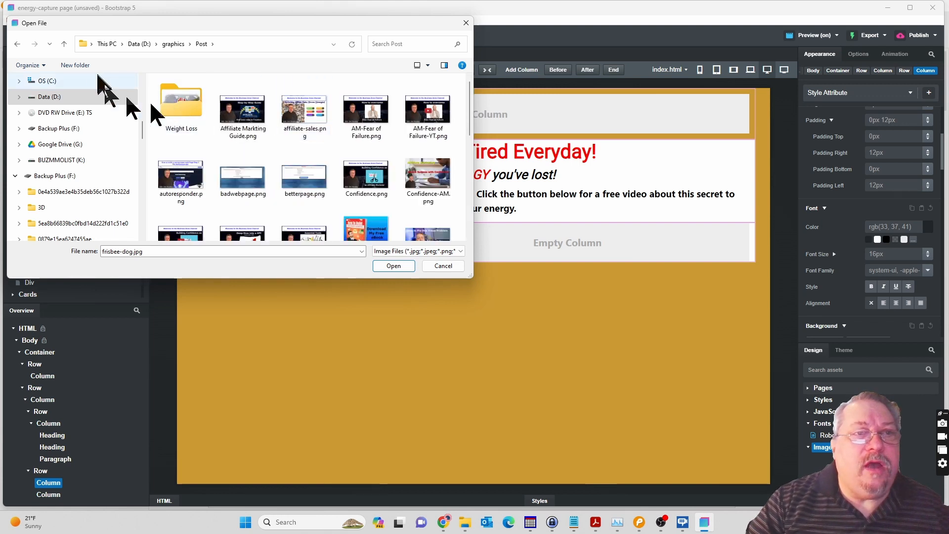
click(64, 44)
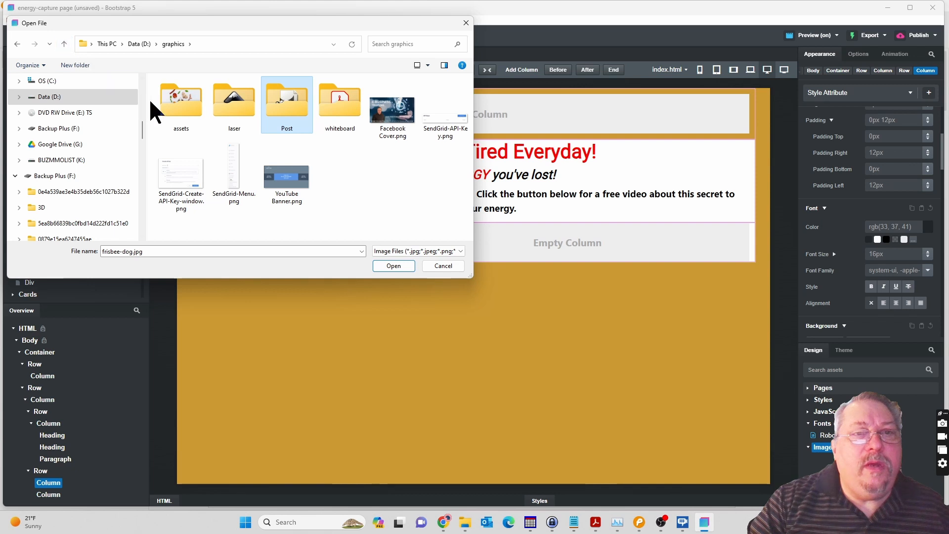
double_click(173, 106)
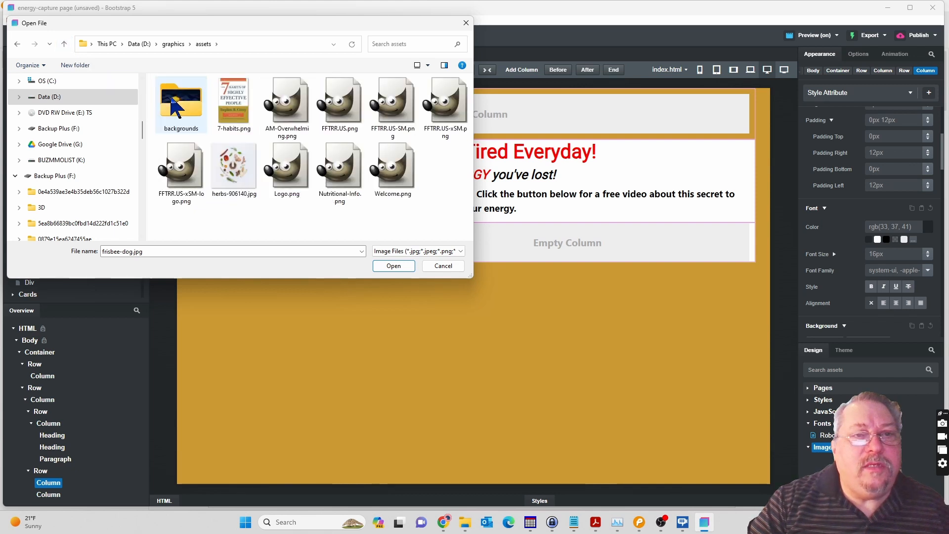
click(232, 171)
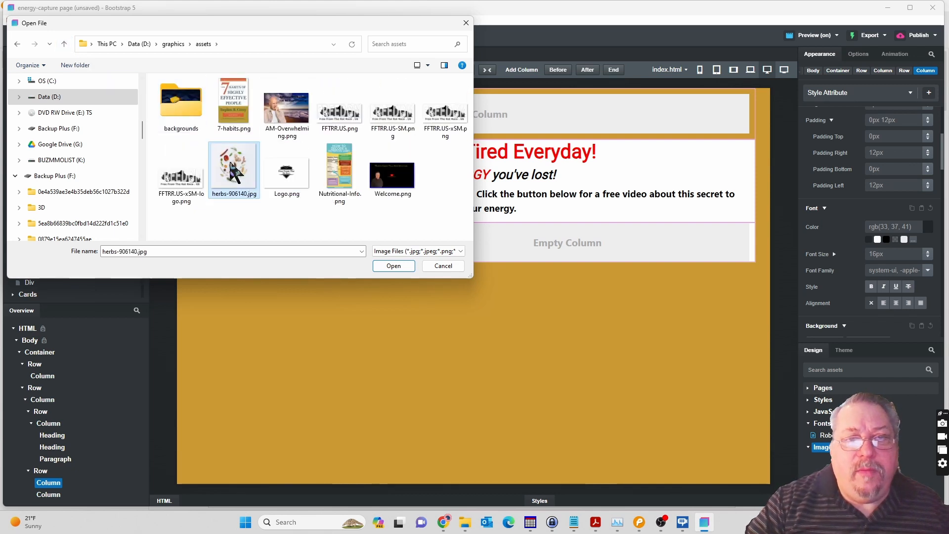
click(394, 267)
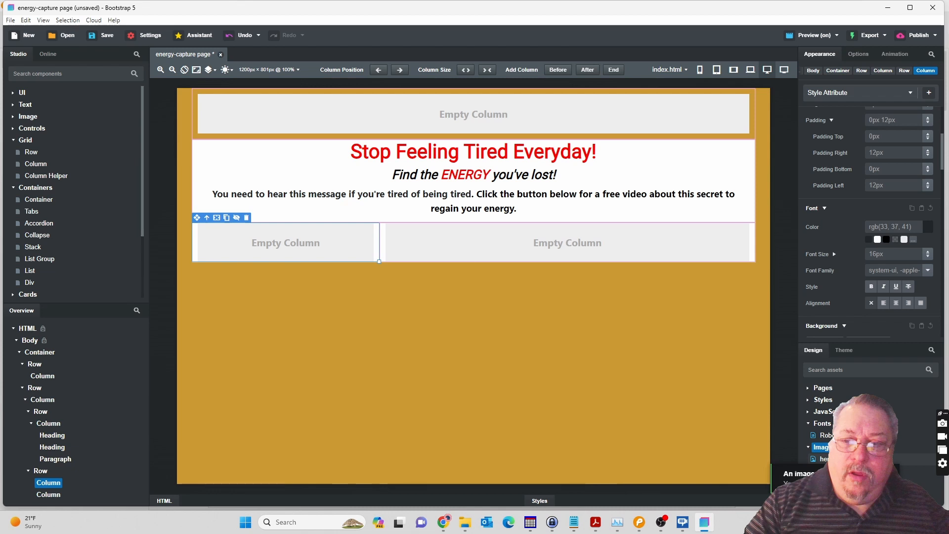
Place an Image component in the narrow first column below the intro paragraph.
drag(821, 459, 290, 254)
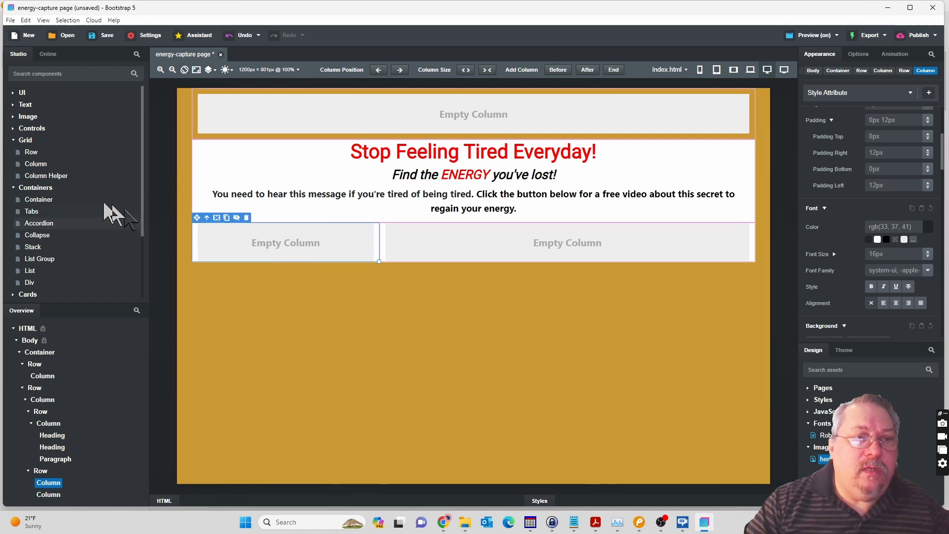
click(14, 119)
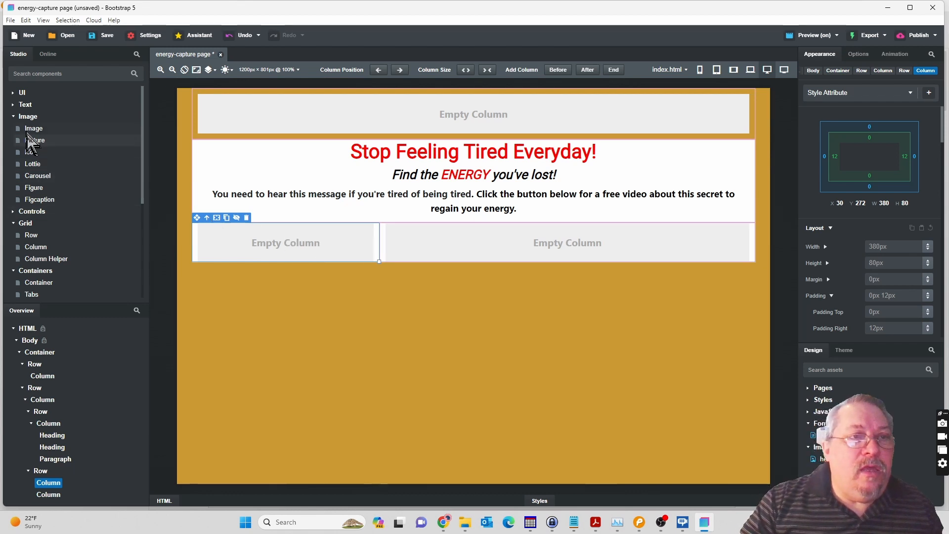
drag(32, 130, 248, 239)
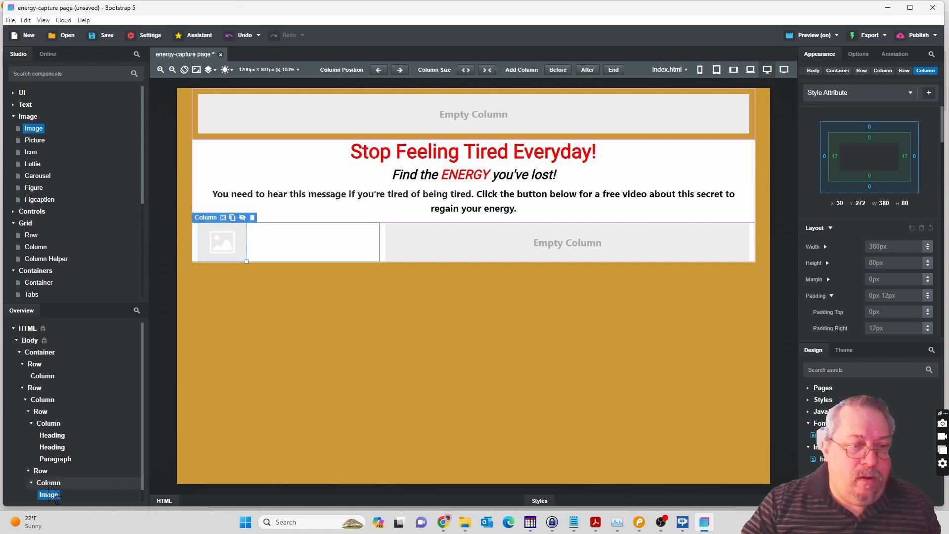
Set the alignment of the column that holds the image to center.
click(49, 483)
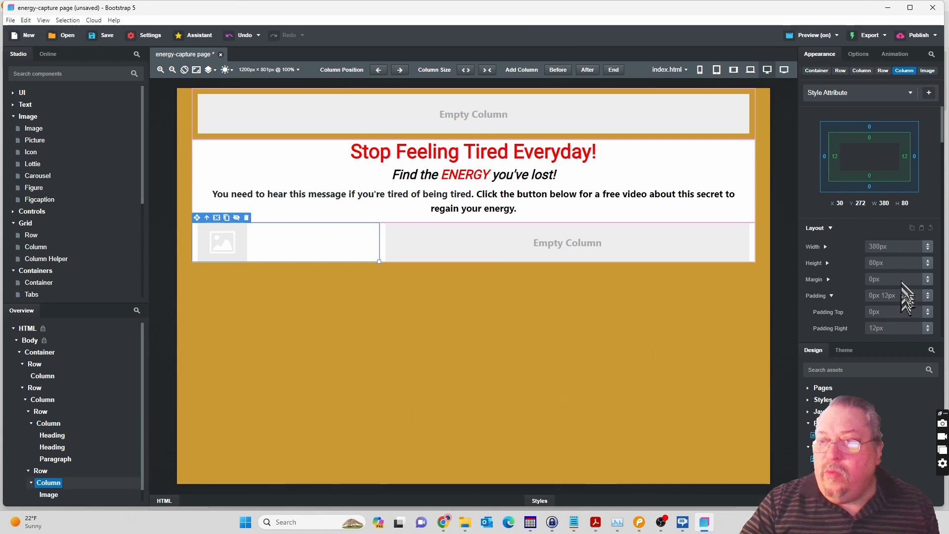
scroll(926, 170, down, 1)
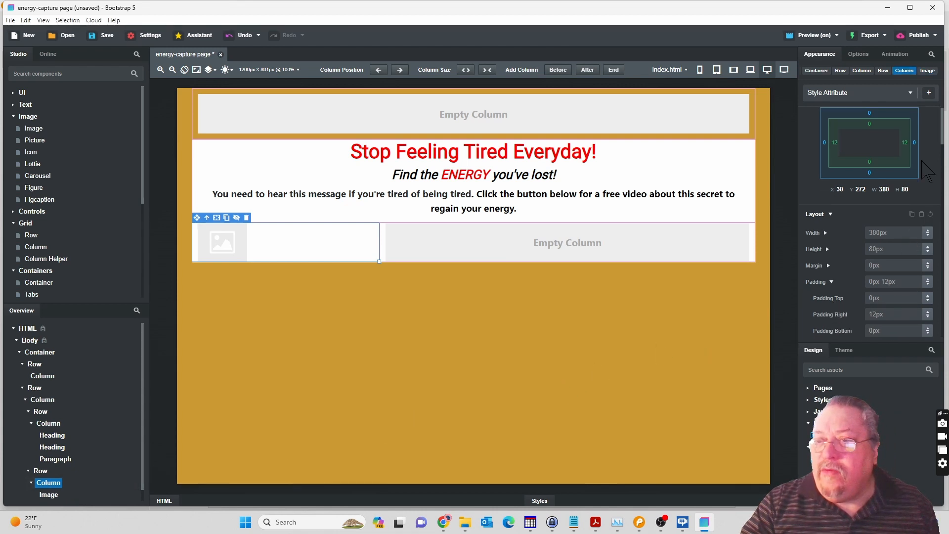
scroll(943, 143, down, 2)
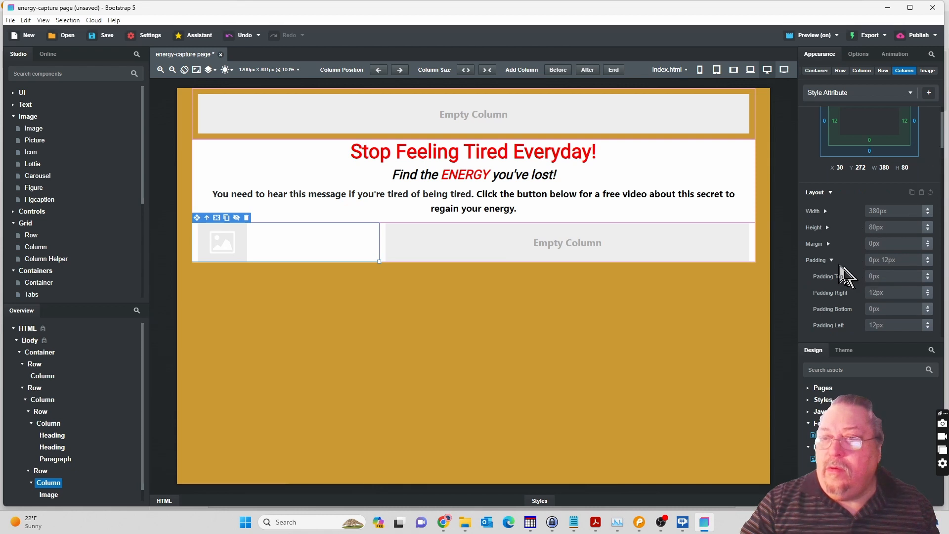
scroll(835, 269, down, 8)
scroll(848, 229, up, 4)
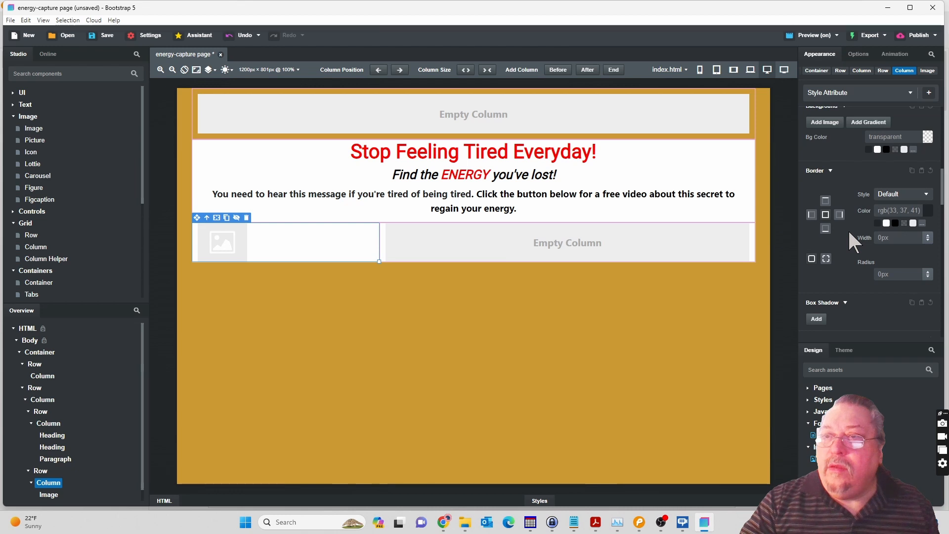
scroll(848, 228, up, 5)
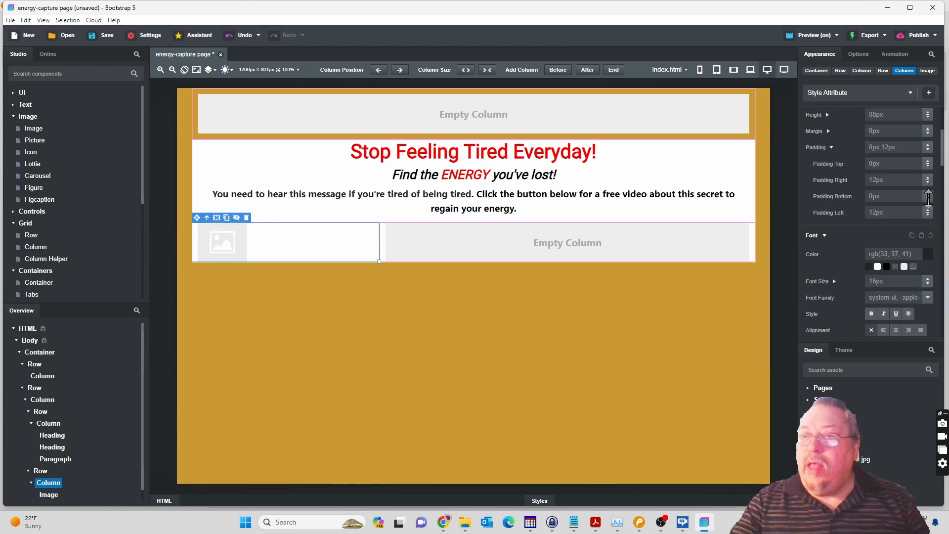
click(831, 146)
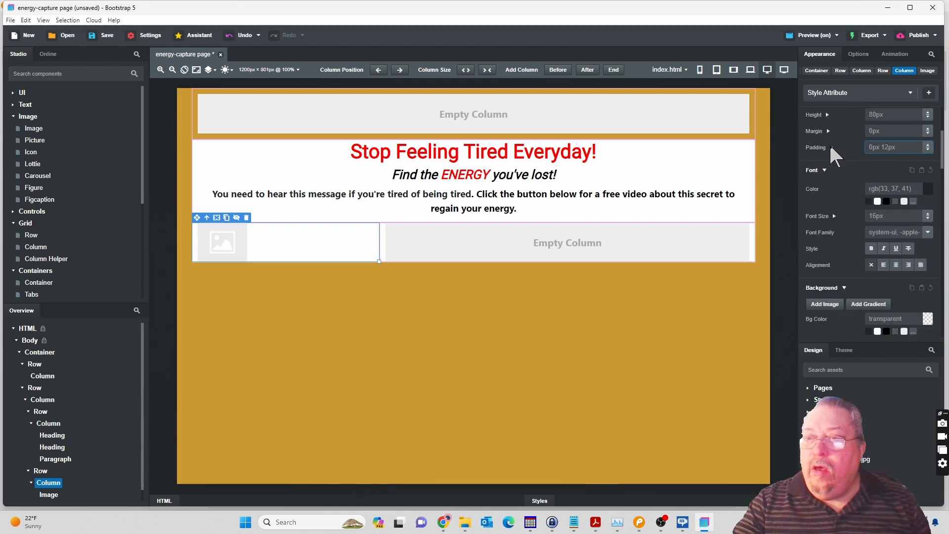
click(894, 263)
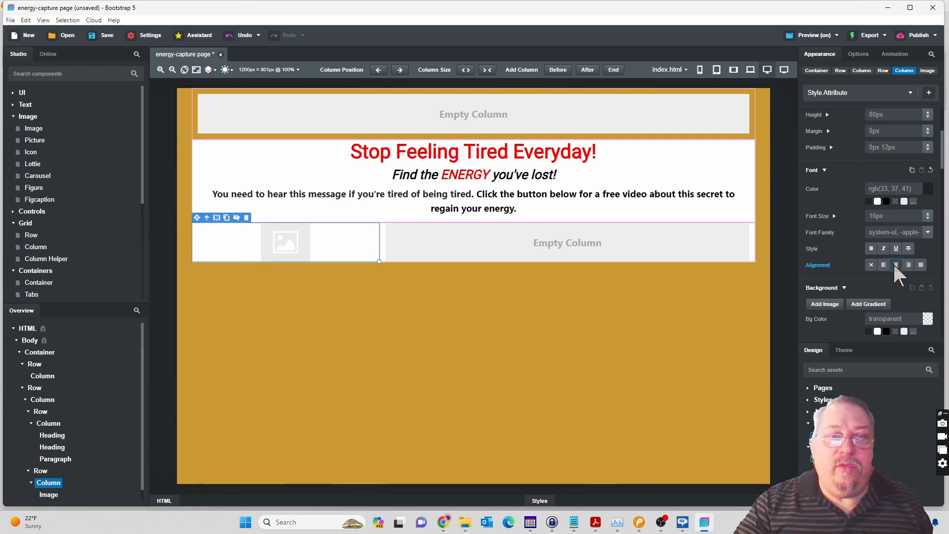
Set the image's source to herbs-906140.jpg and shrink it to about 265 by 233.
click(280, 250)
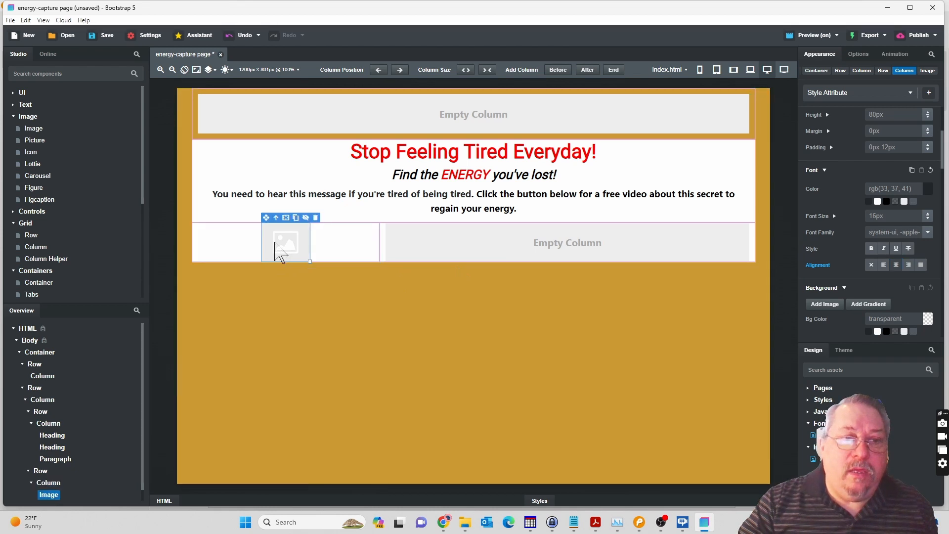
click(859, 53)
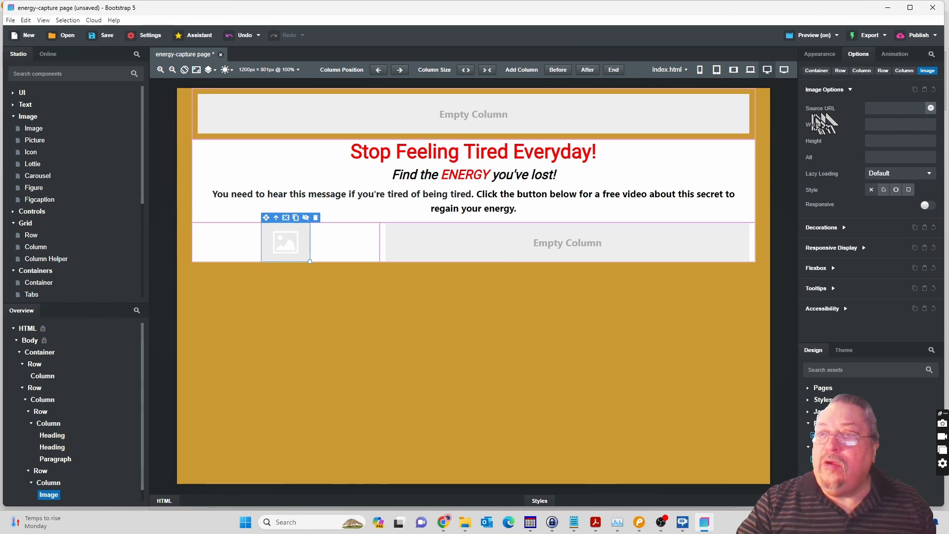
click(931, 109)
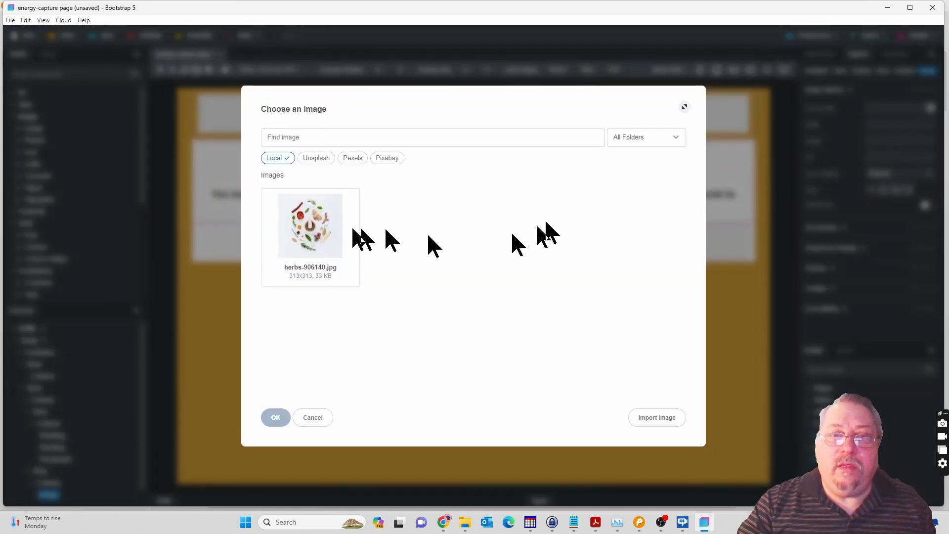
click(319, 225)
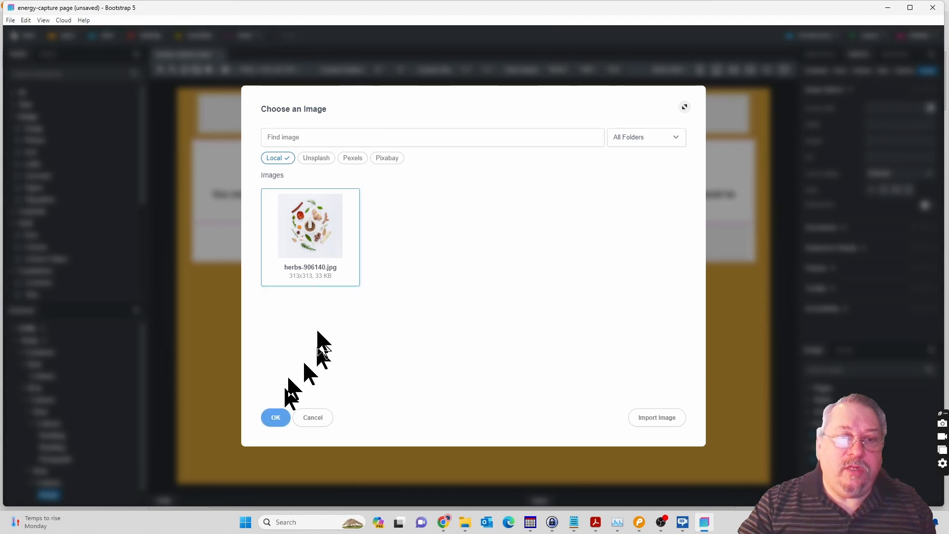
click(277, 419)
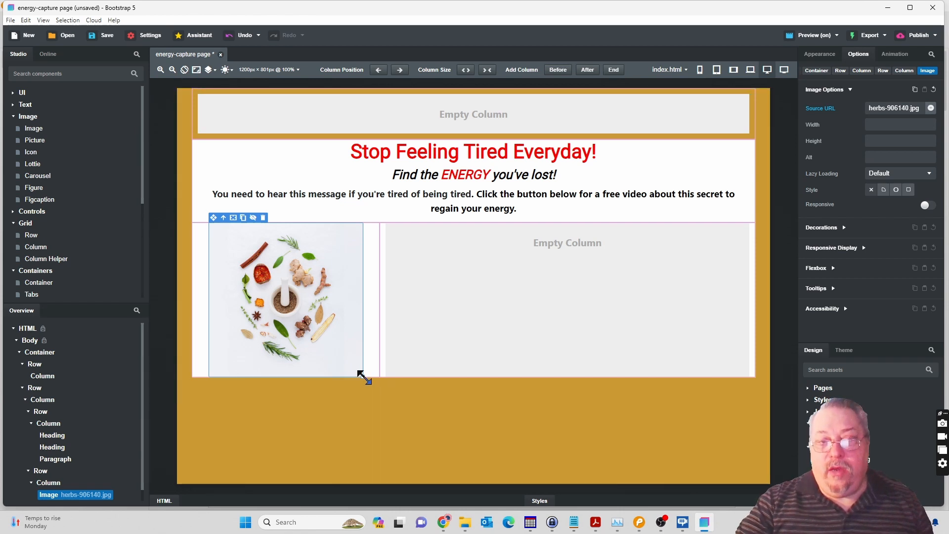
drag(362, 374, 341, 338)
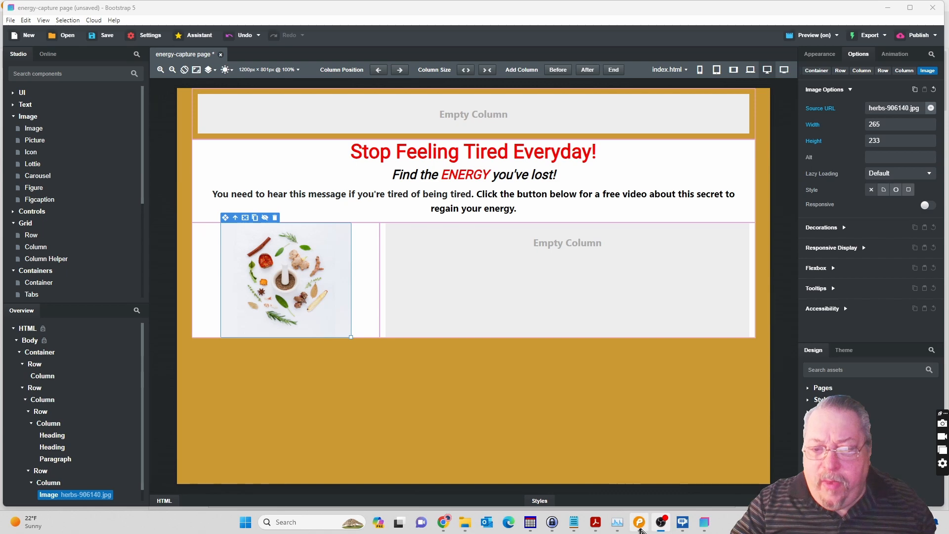
Switch to the Pencil mockup, copy the paragraph from "If you're like I was" to "secert herbal combination." and return to Bootstrap Studio.
click(640, 523)
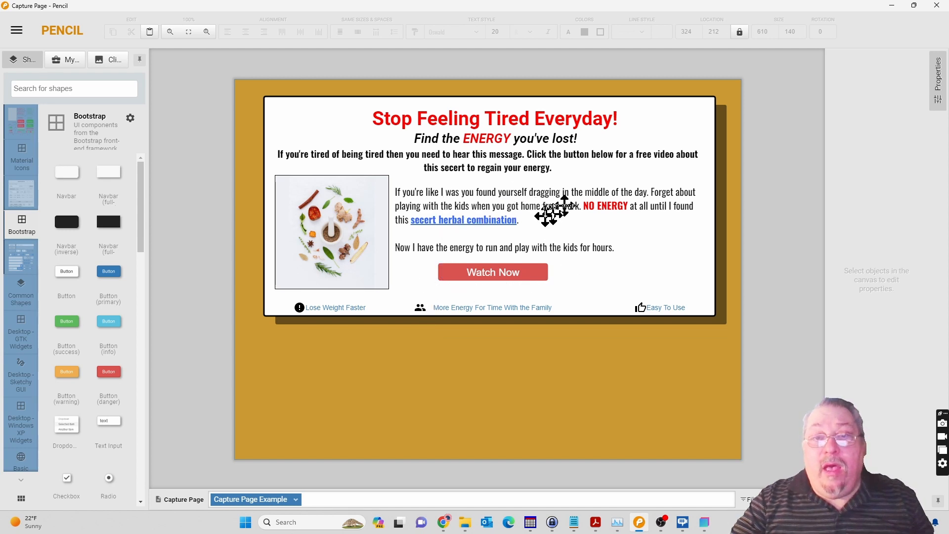
click(467, 201)
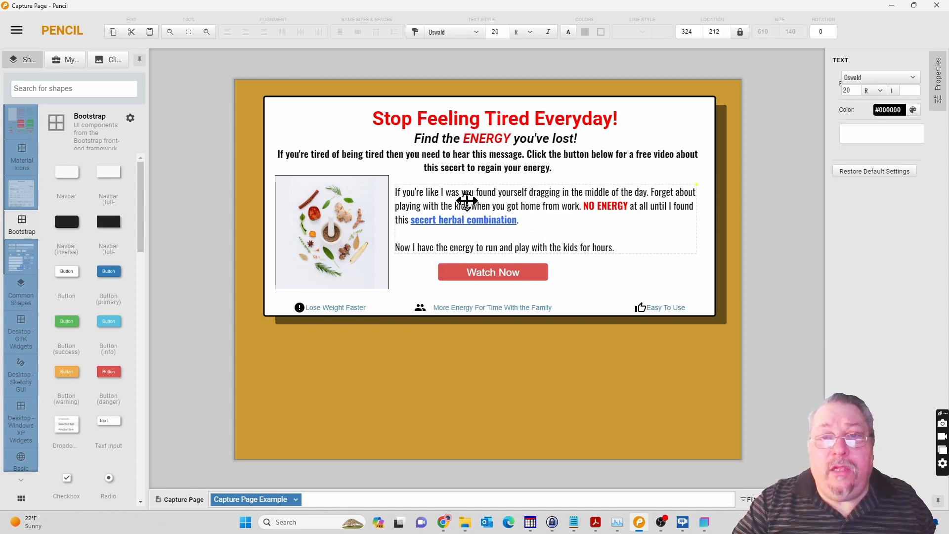
double_click(467, 201)
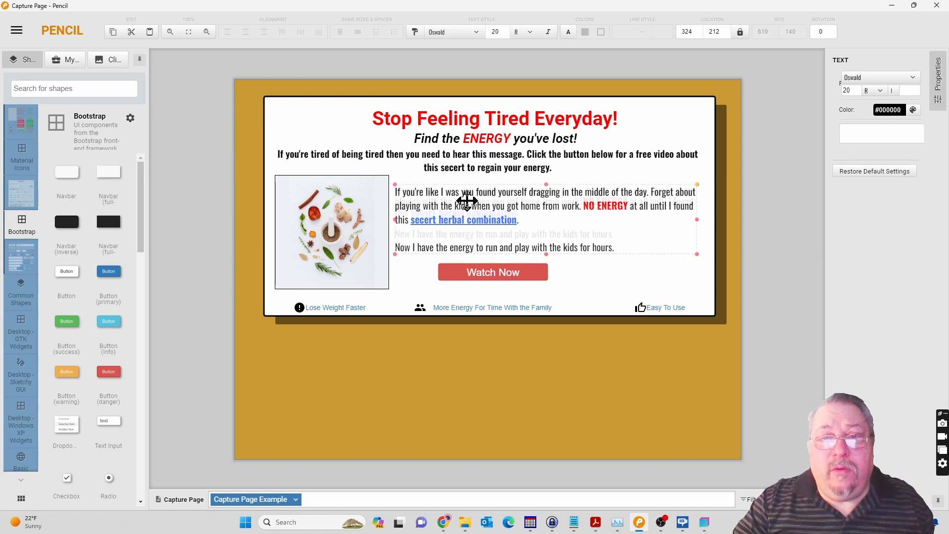
drag(525, 215, 392, 193)
key(ctrl+c)
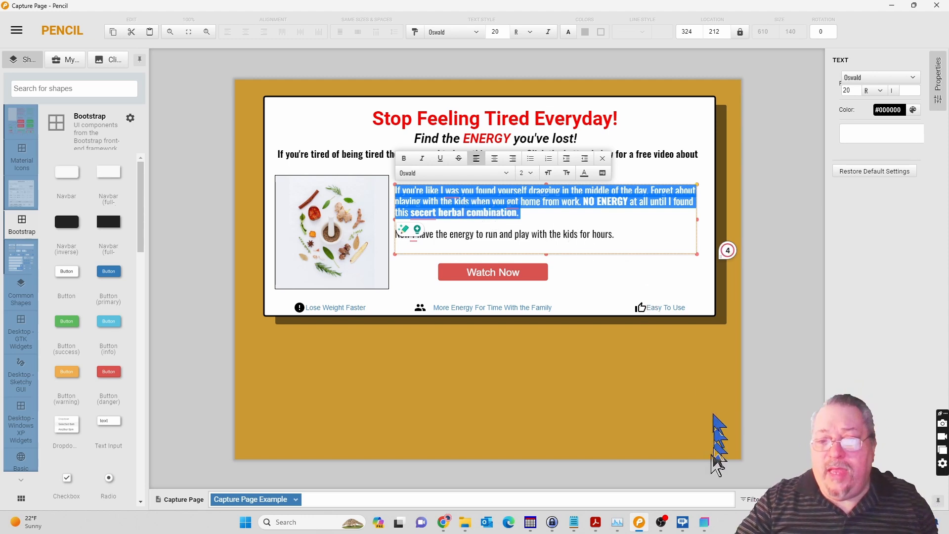
click(704, 523)
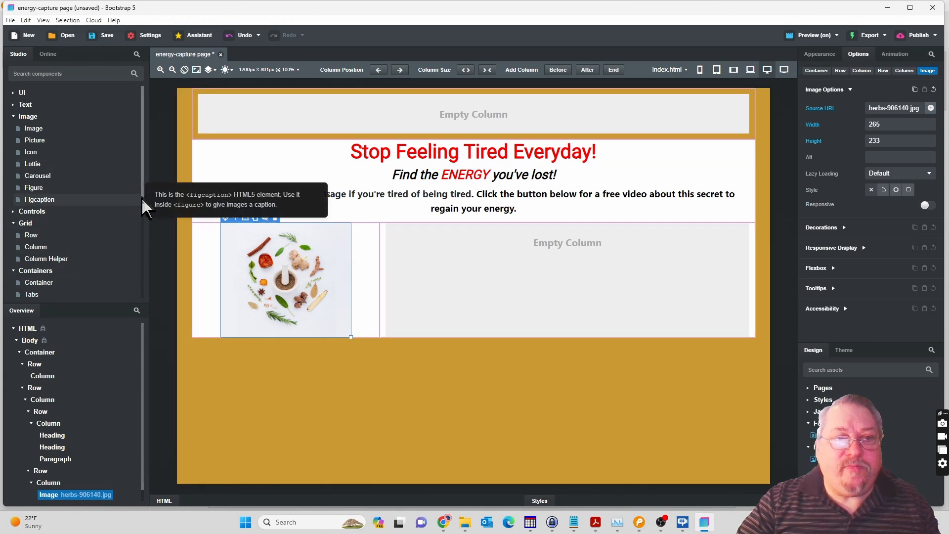
Place a Paragraph component in the empty wide column beside the herb image.
scroll(143, 218, down, 3)
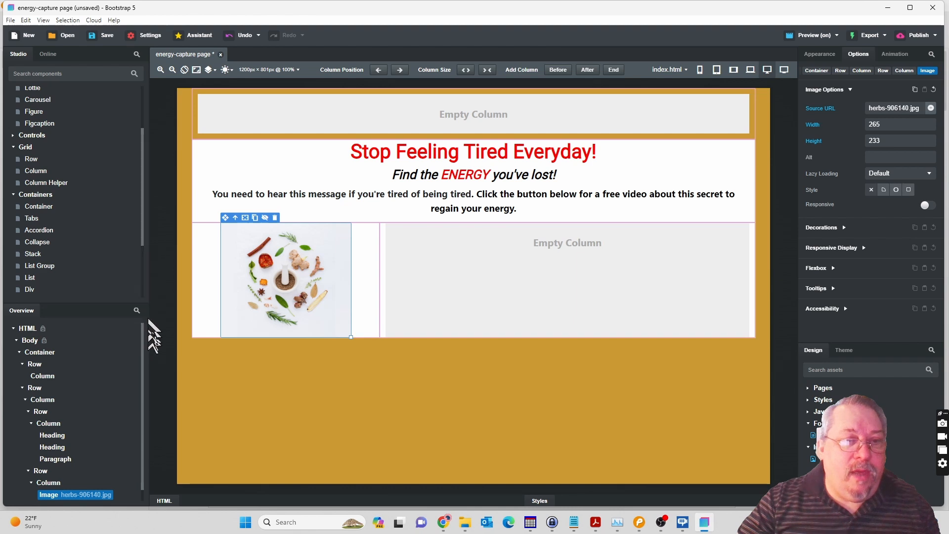
scroll(148, 376, down, 1)
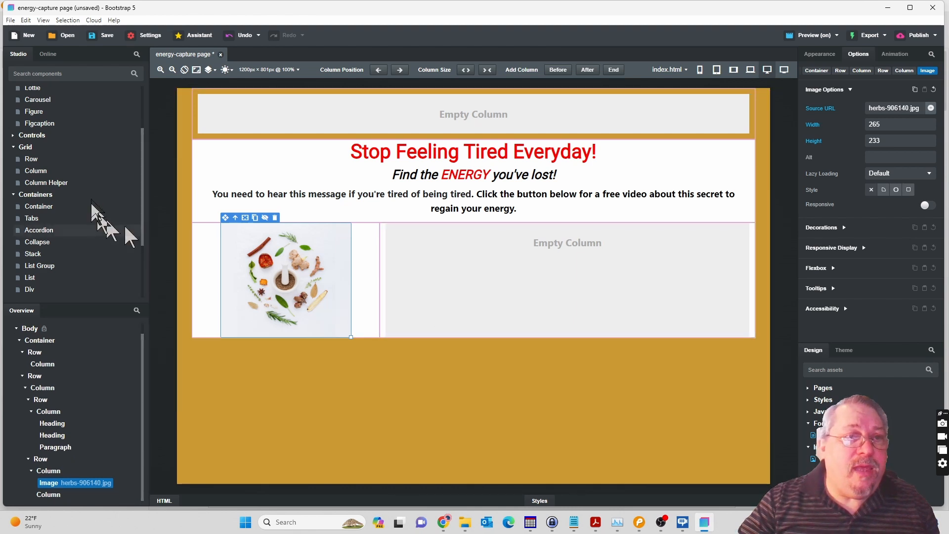
click(14, 149)
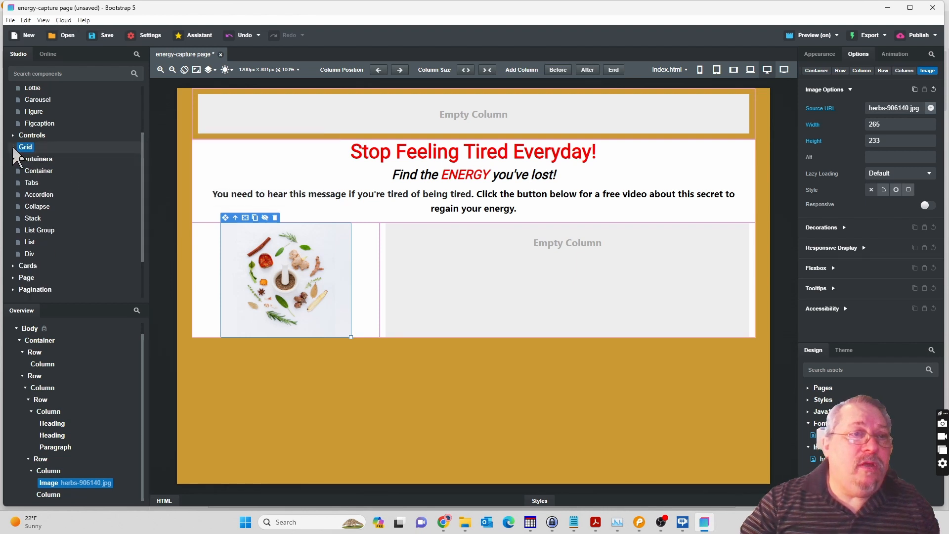
click(13, 160)
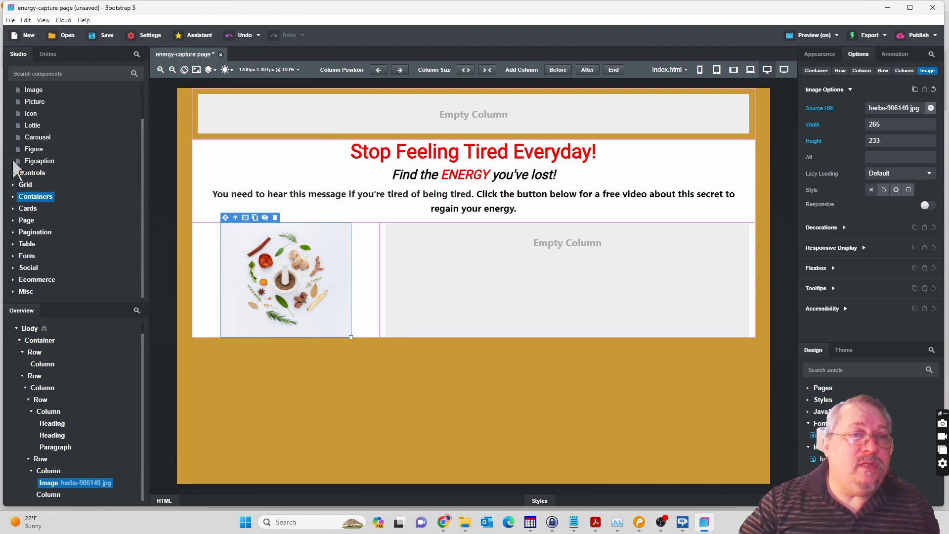
scroll(15, 114, up, 1)
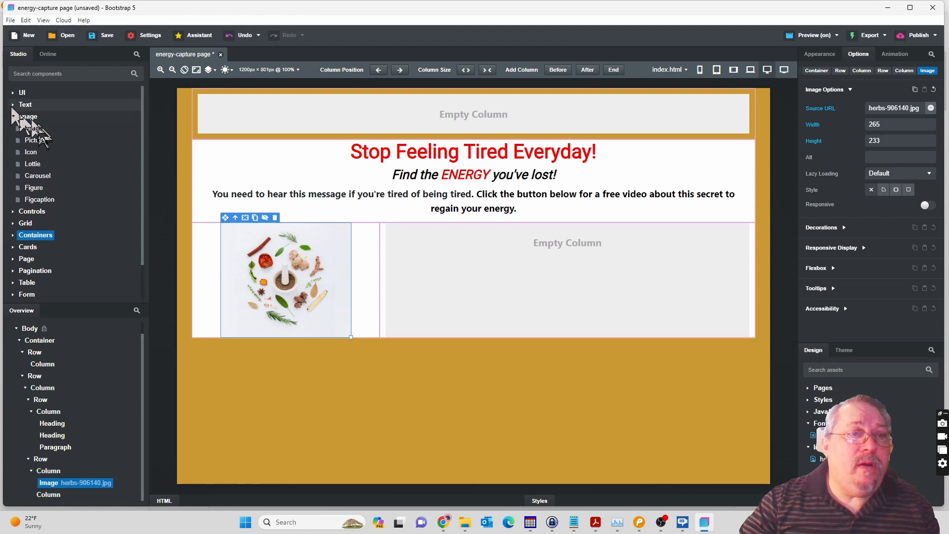
click(13, 117)
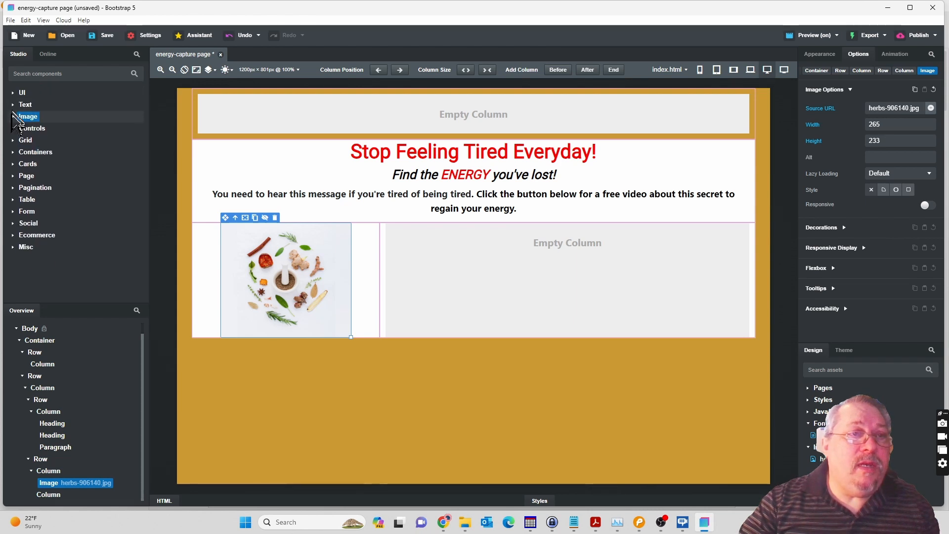
click(13, 105)
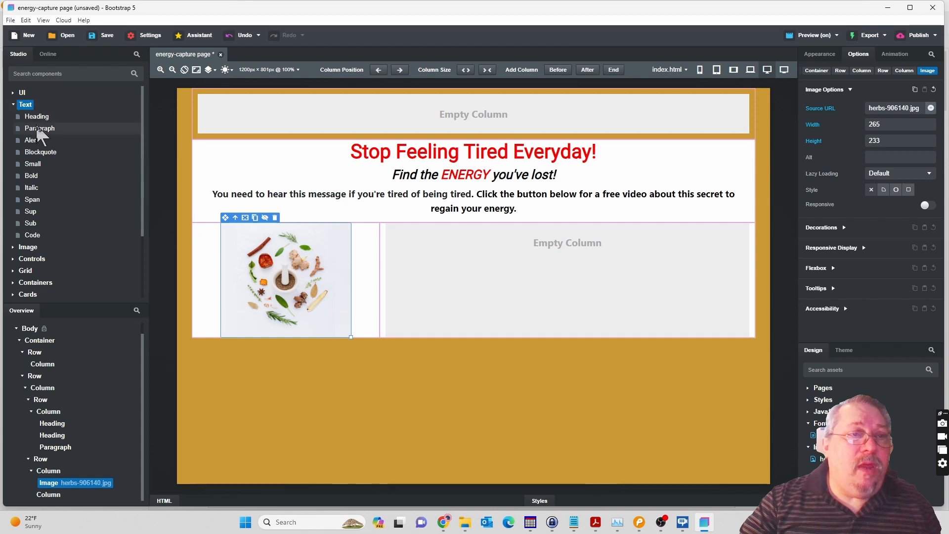
drag(39, 130, 454, 253)
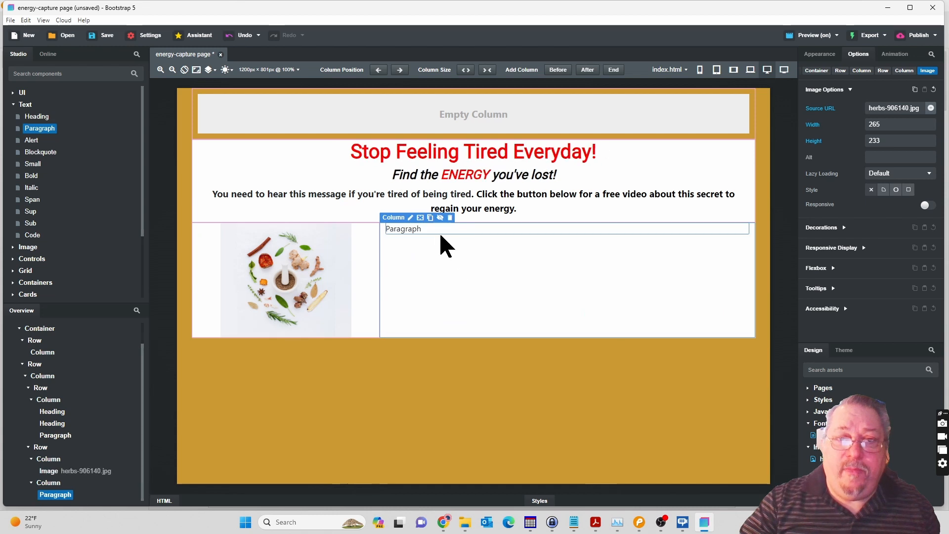
Replace the placeholder with the copied "If you're like I was" text and remove the blank lines before and after it.
double_click(425, 229)
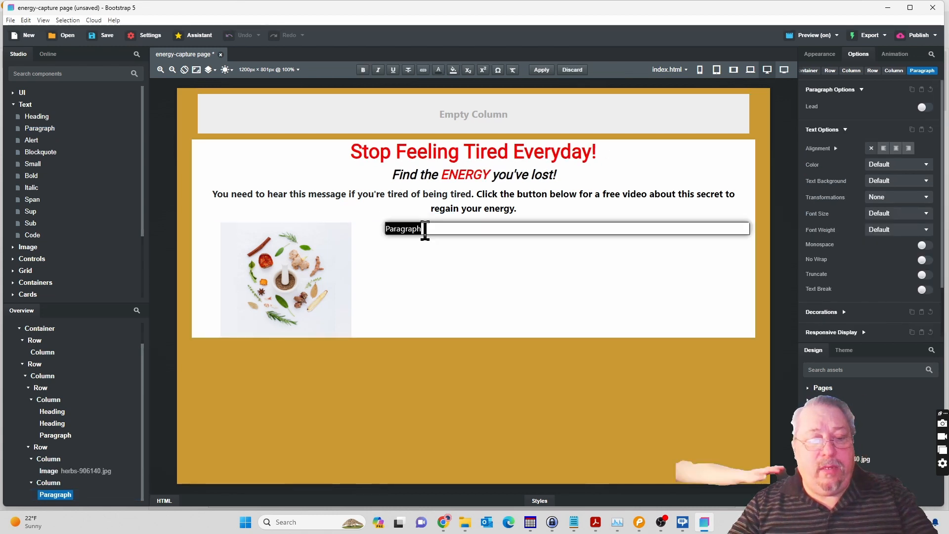
key(ctrl+v)
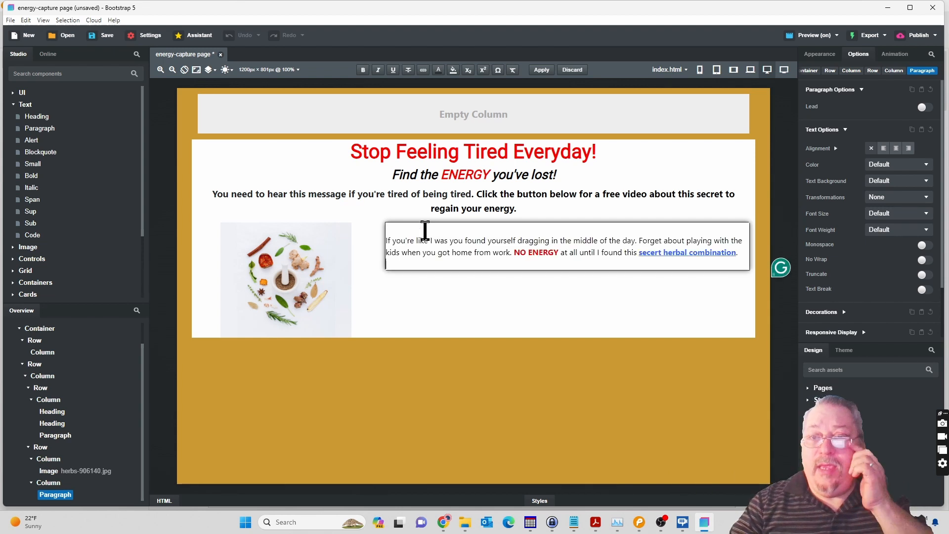
key(BackSpace)
click(426, 230)
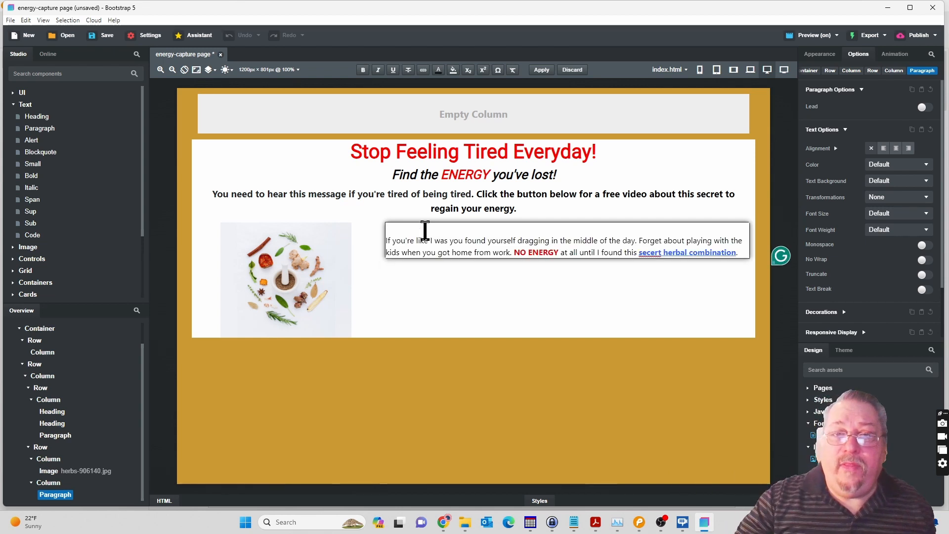
key(Delete)
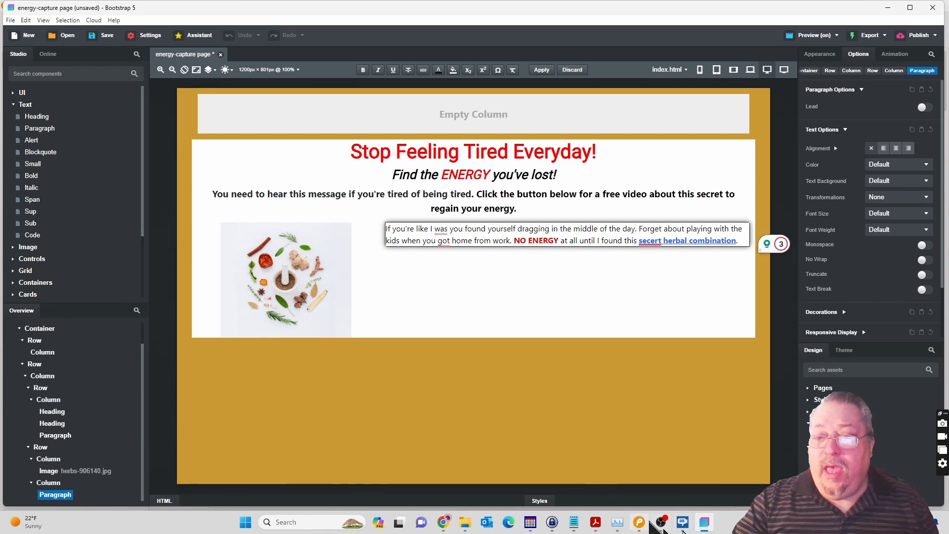
Check the body text's font in the Pencil mockup and return to Bootstrap Studio.
click(643, 523)
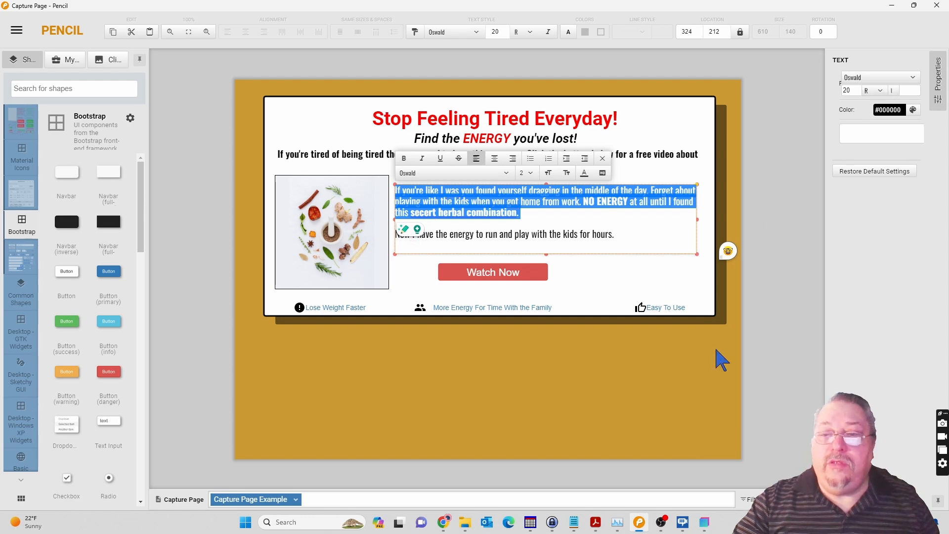
click(707, 525)
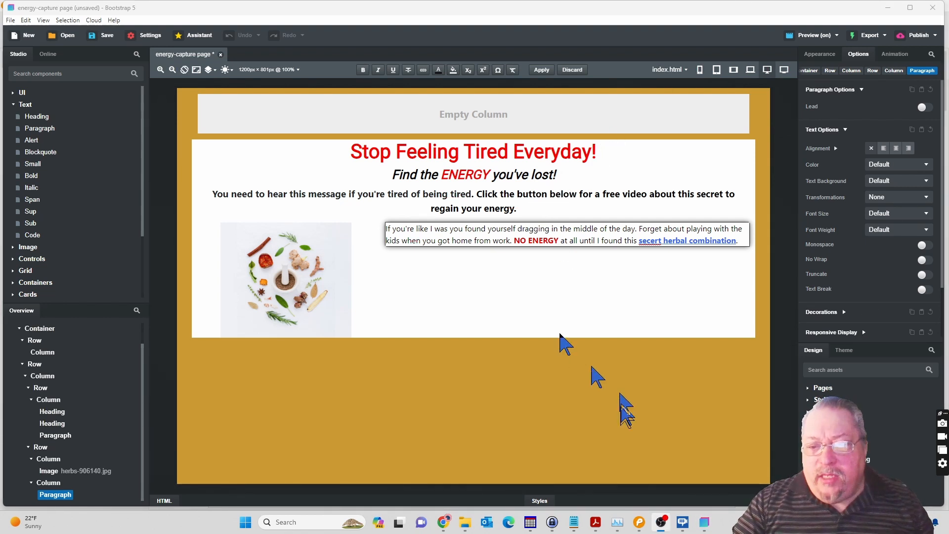
click(638, 523)
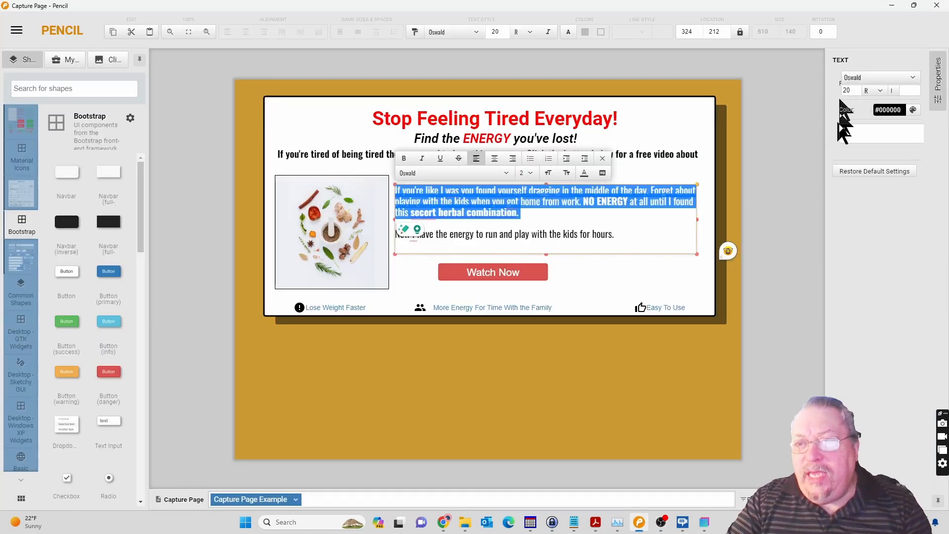
click(706, 524)
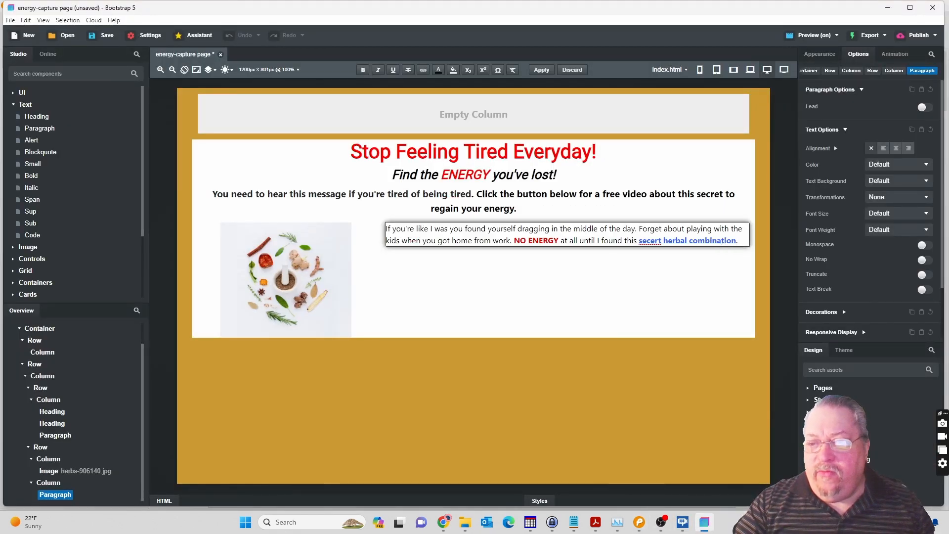
Apply the paragraph text edit and search the design's font manager for "oswe".
click(880, 460)
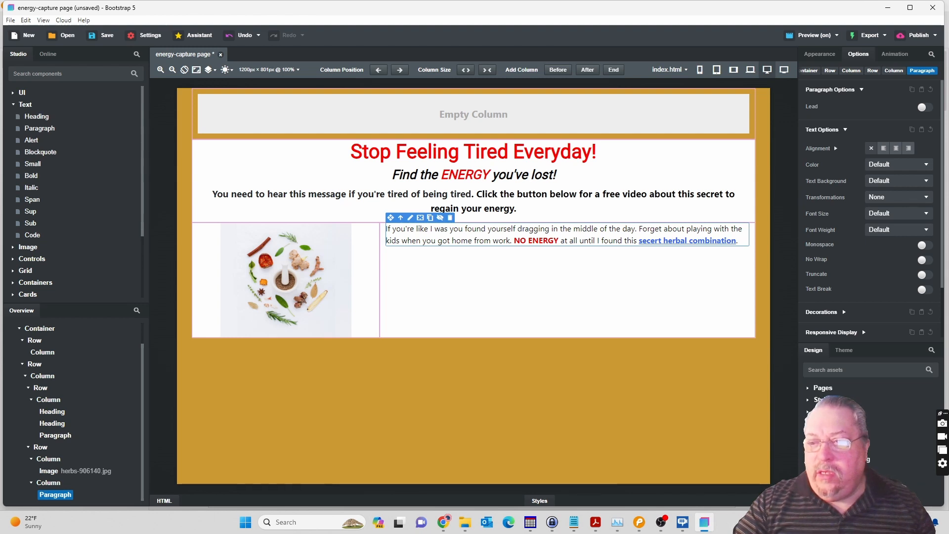
click(836, 465)
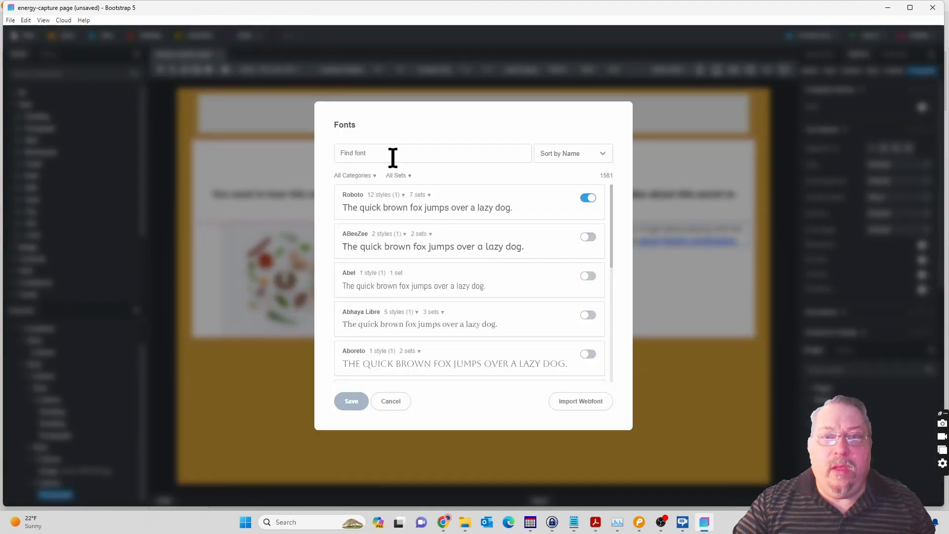
click(388, 154)
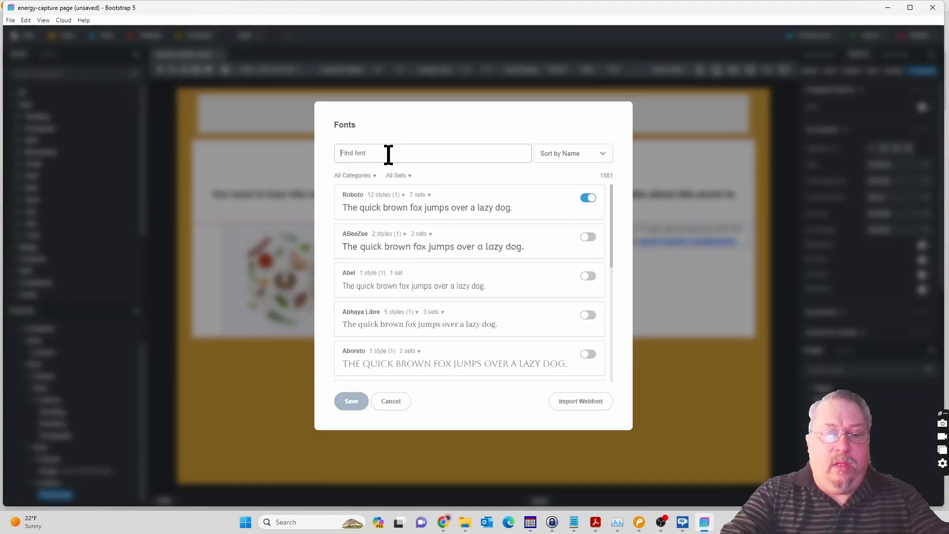
text(os)
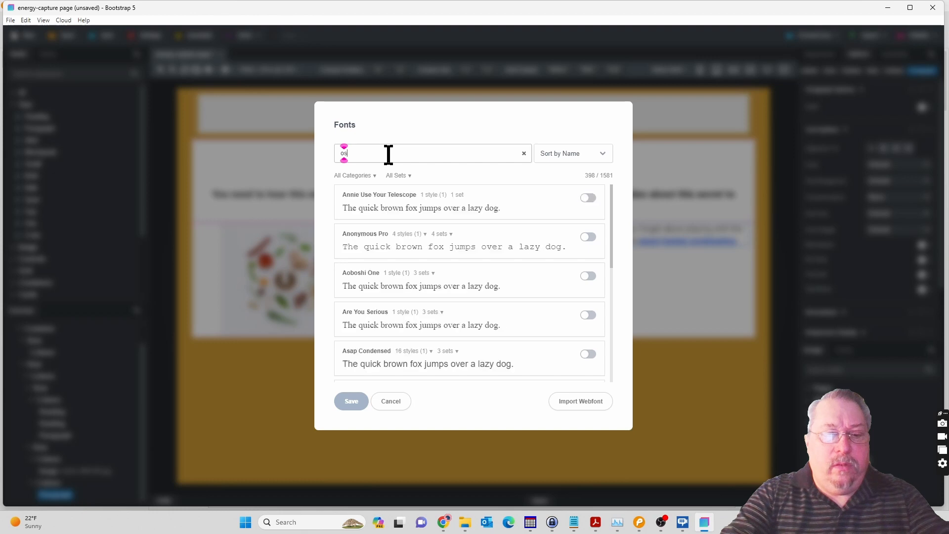
text(w)
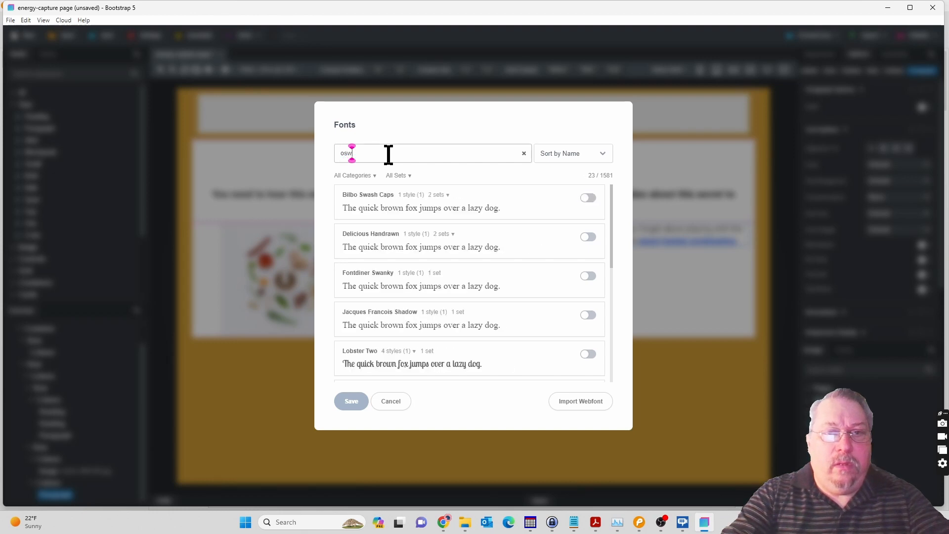
text(e)
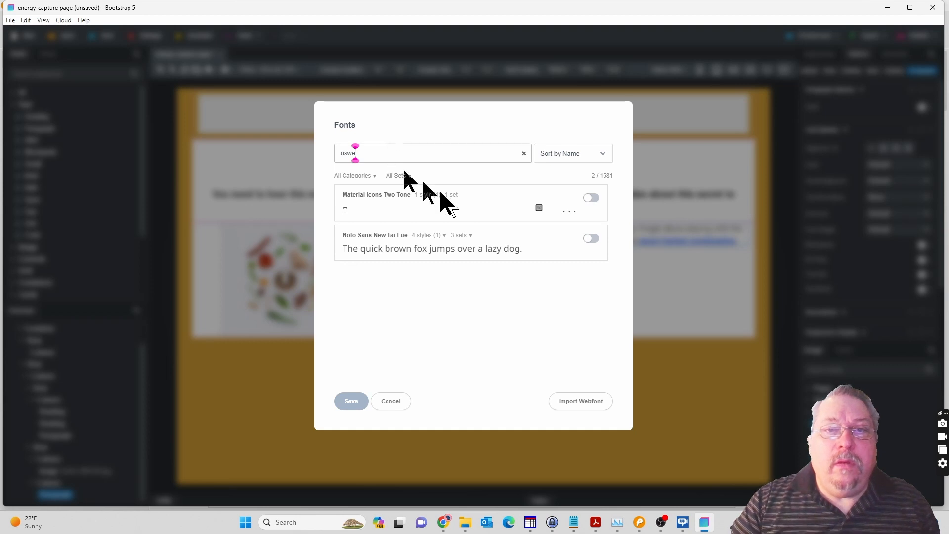
Recheck the font name in the Pencil mockup, correct the font search to "oswal" and add Oswald to the design.
click(641, 526)
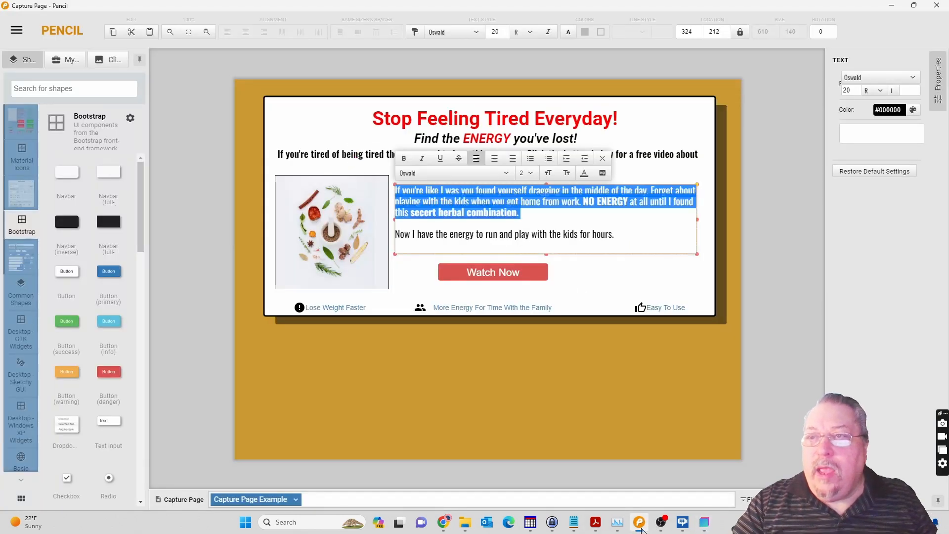
click(706, 525)
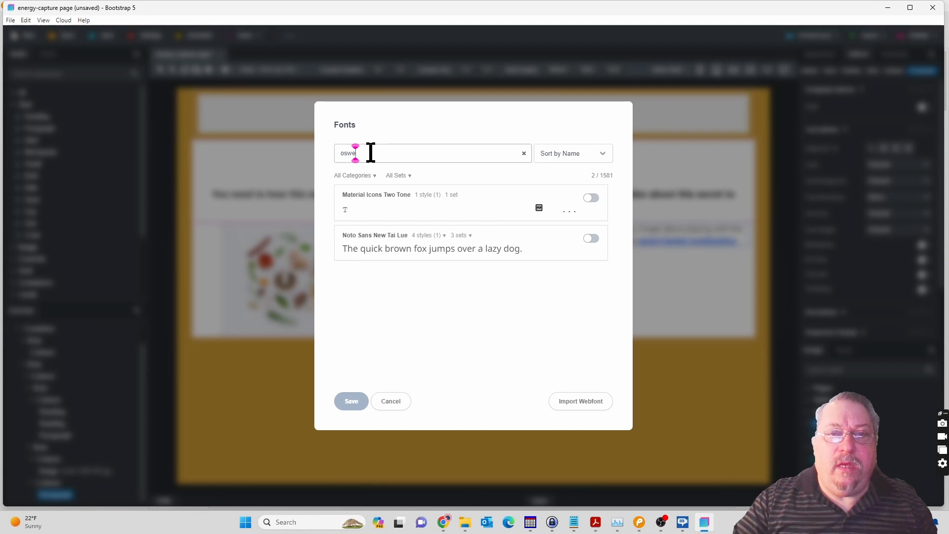
key(BackSpace)
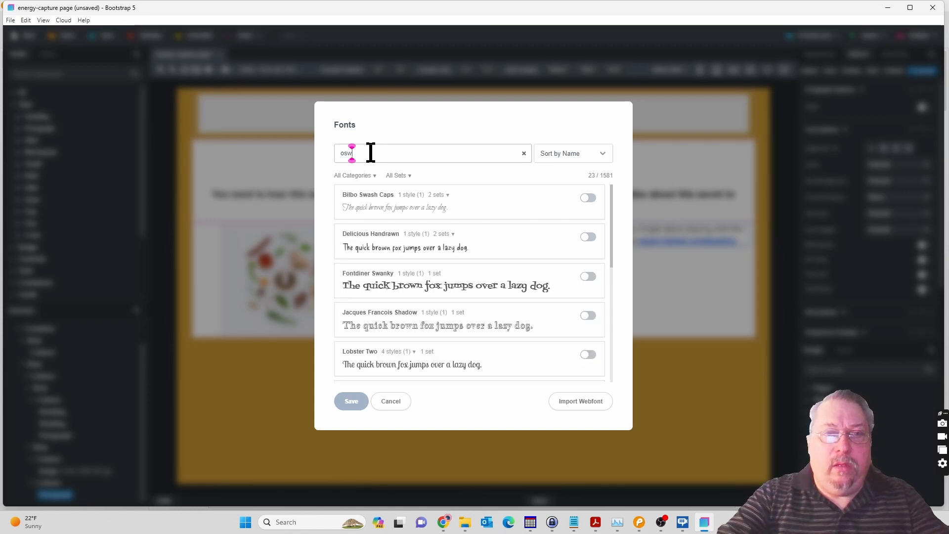
text(a)
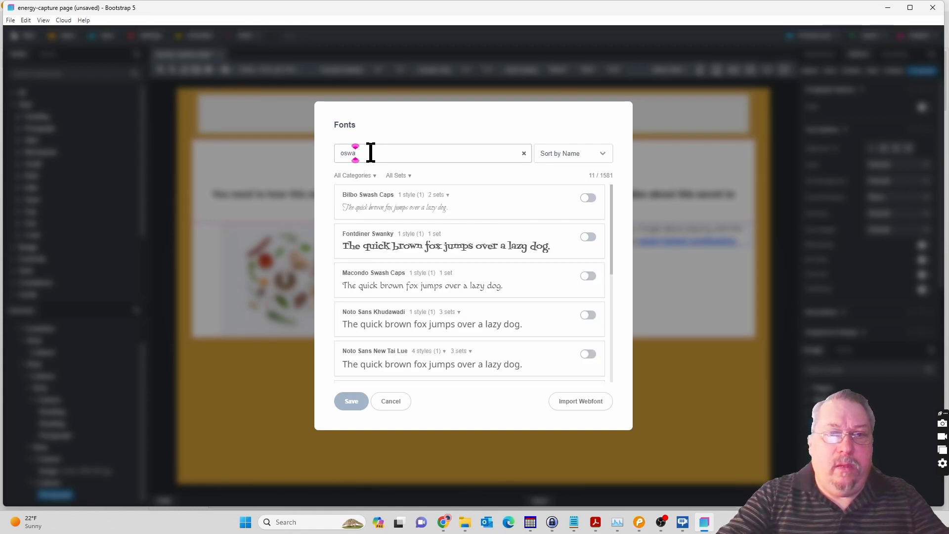
text(l)
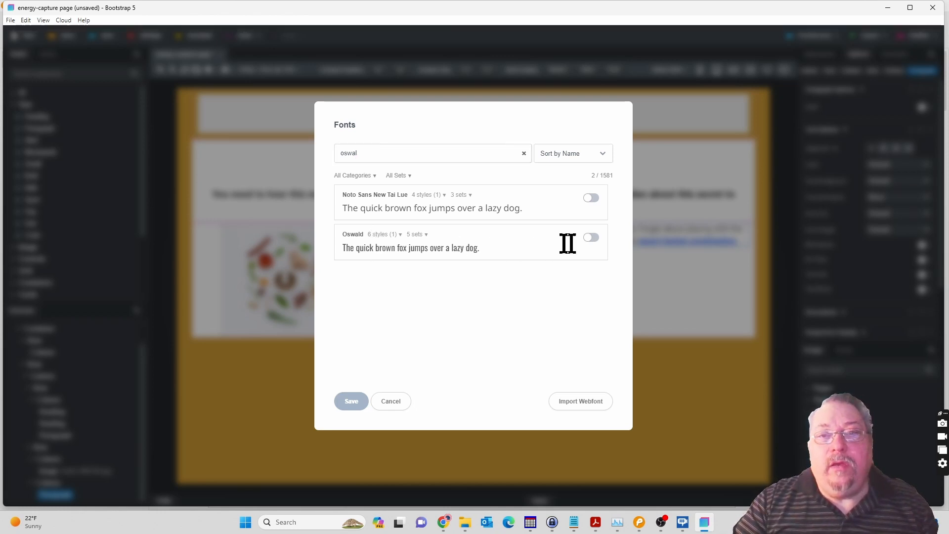
click(594, 238)
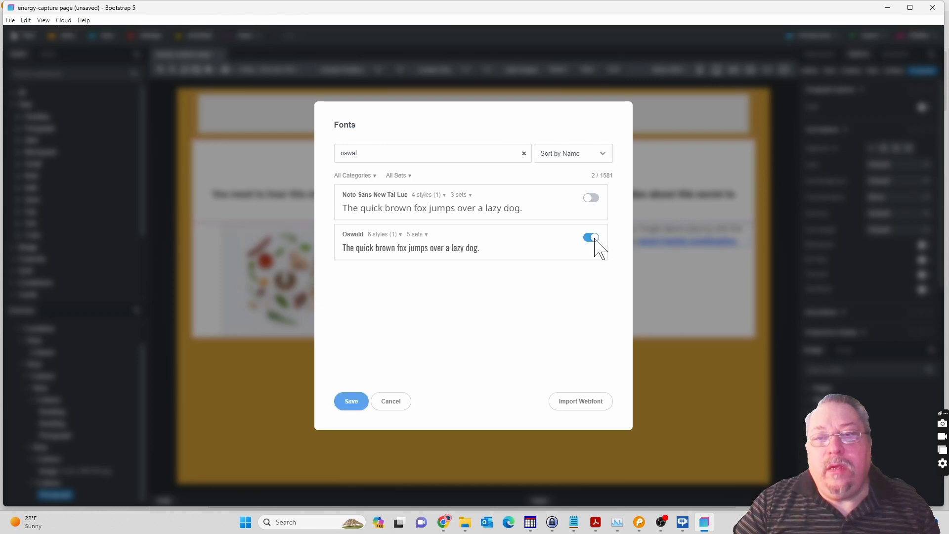
click(351, 401)
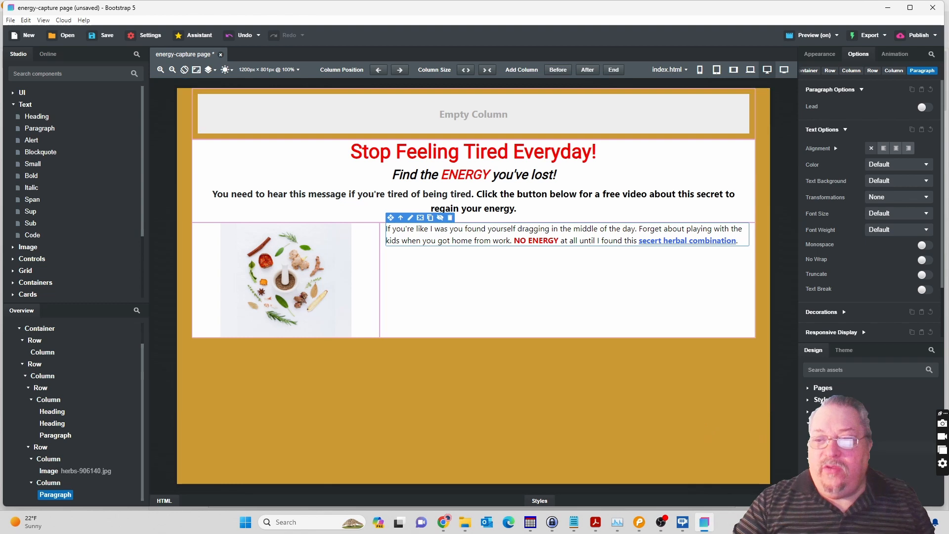
Set the font family of the "If you're like I was" paragraph to Oswald.
double_click(563, 236)
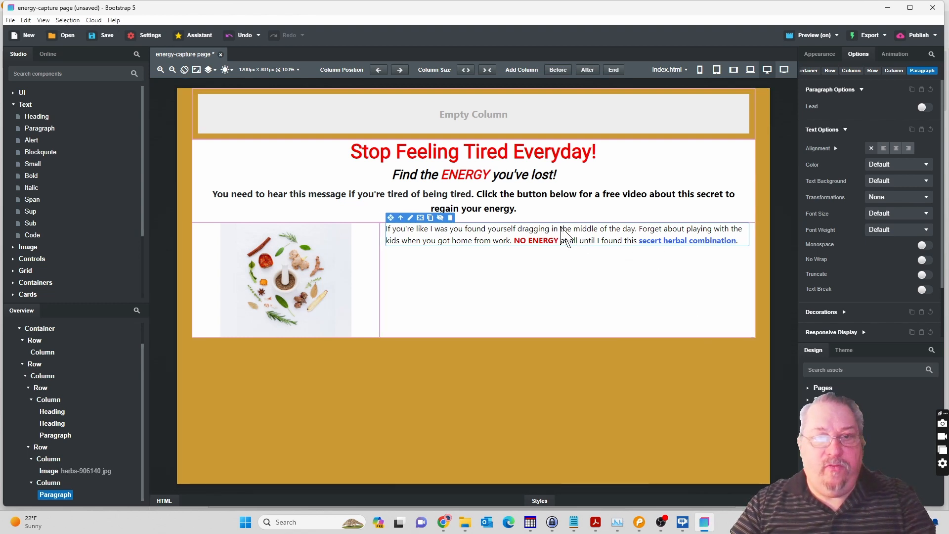
double_click(564, 229)
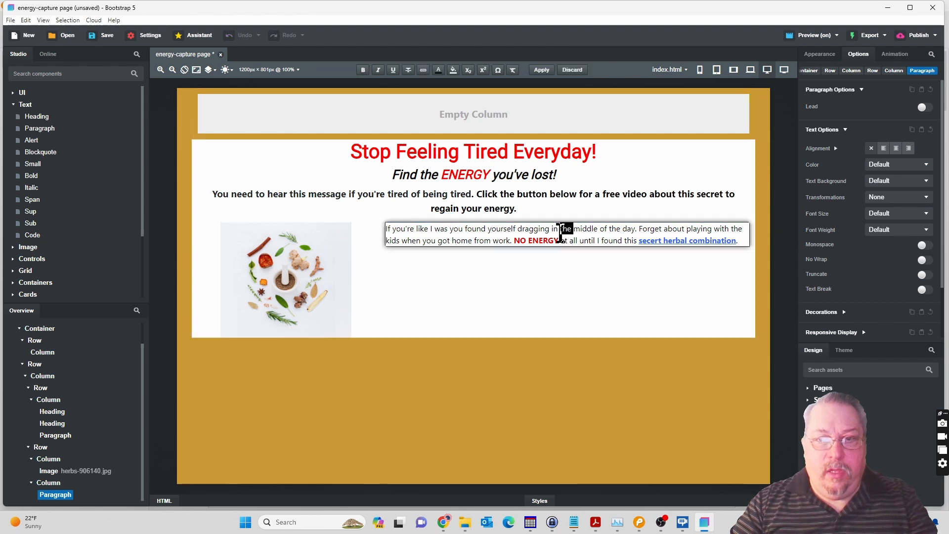
triple_click(564, 230)
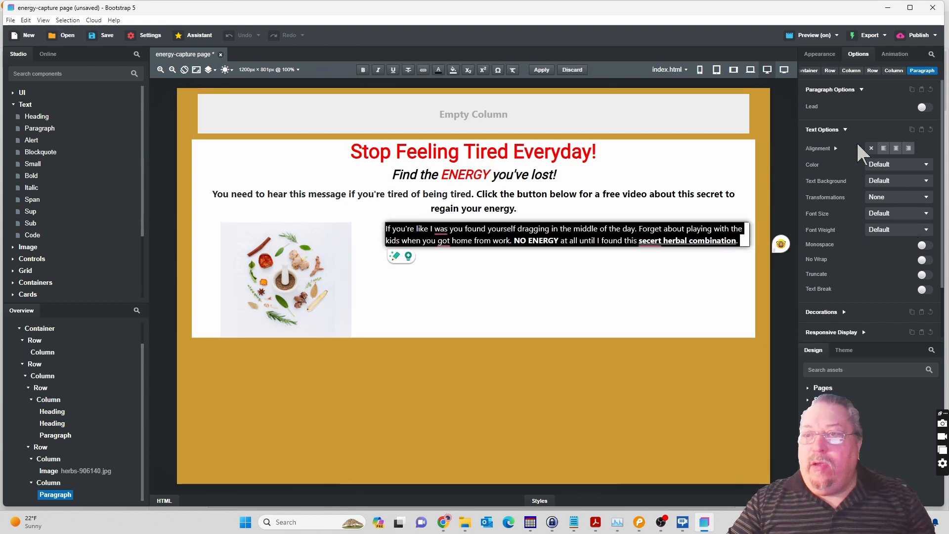
click(822, 54)
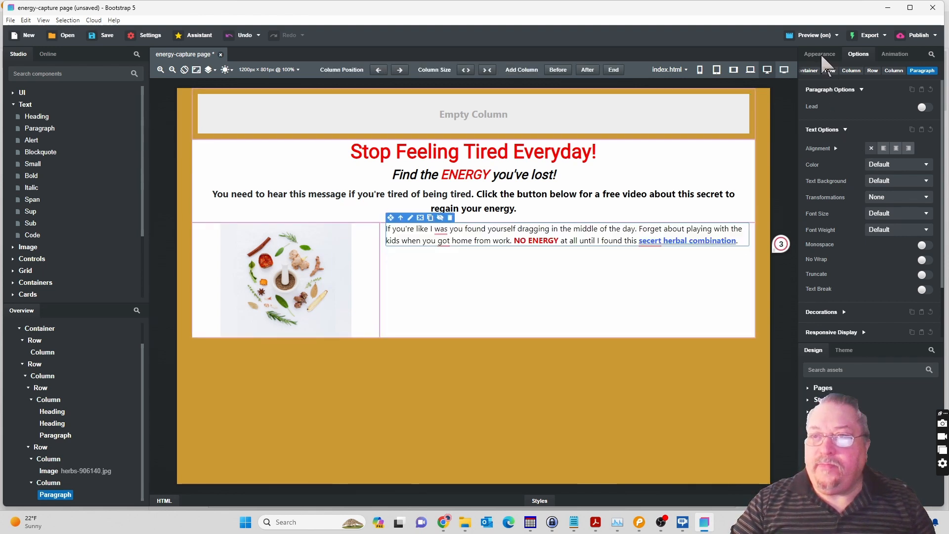
click(821, 52)
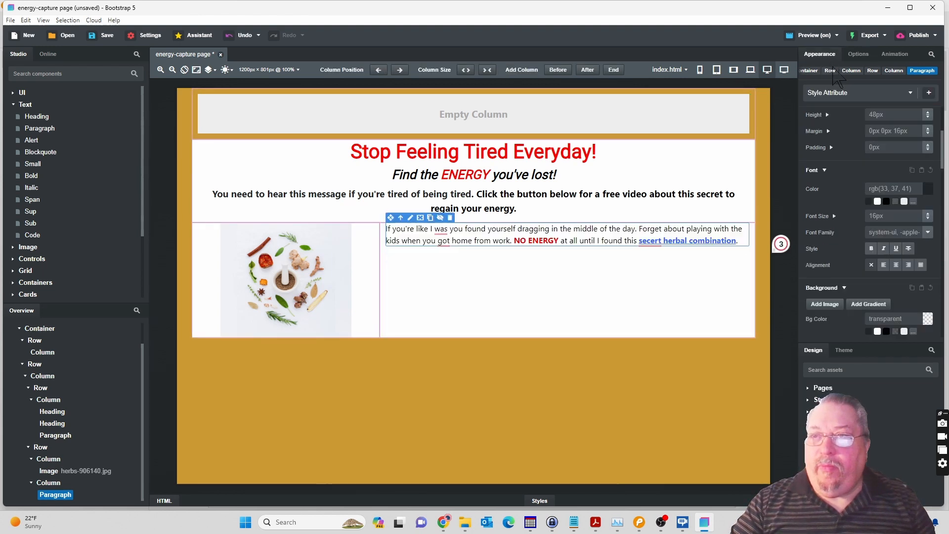
click(928, 233)
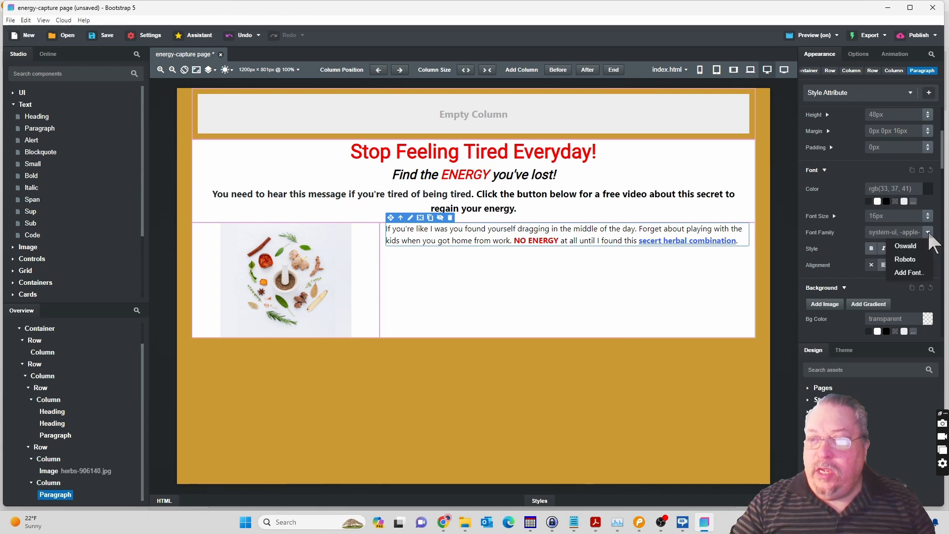
click(910, 247)
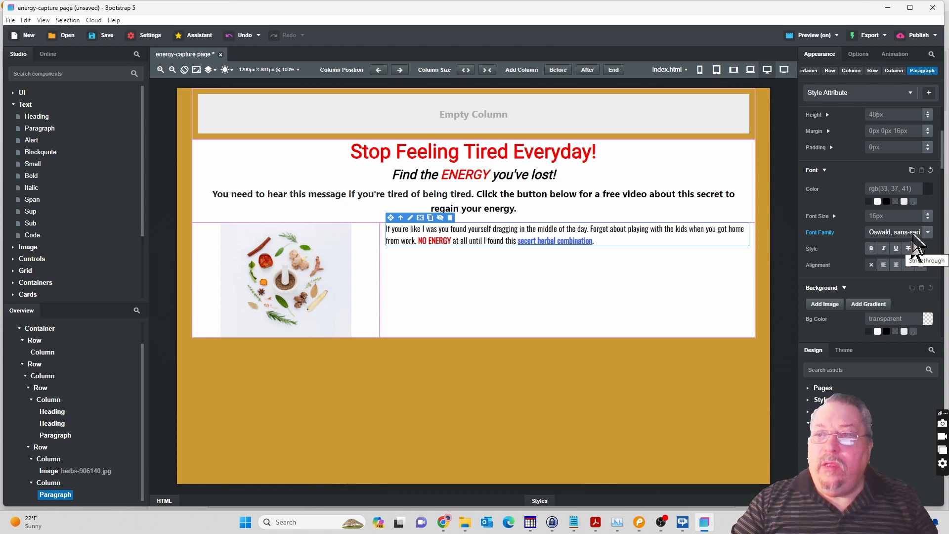
Increase the Oswald paragraph's font size to 20px.
click(928, 212)
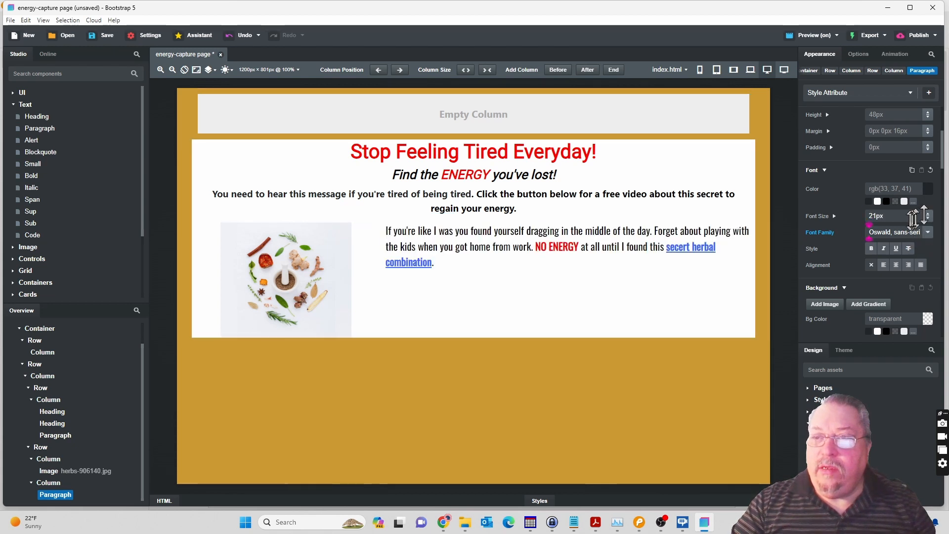
click(876, 216)
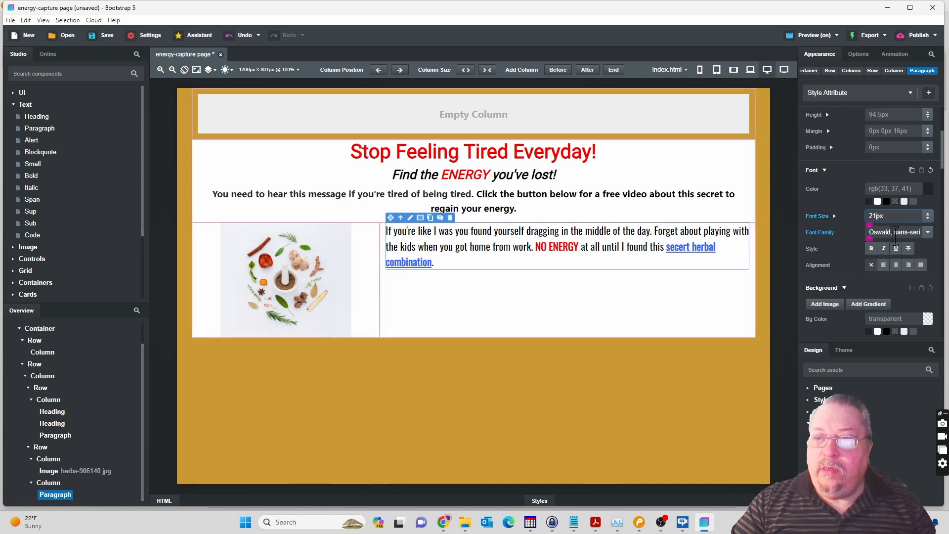
key(BackSpace)
text(0)
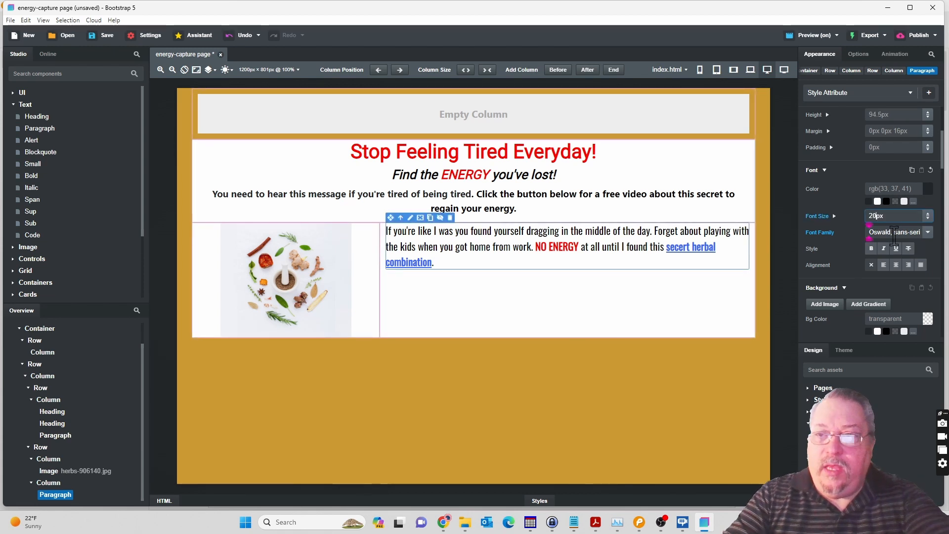
key(Return)
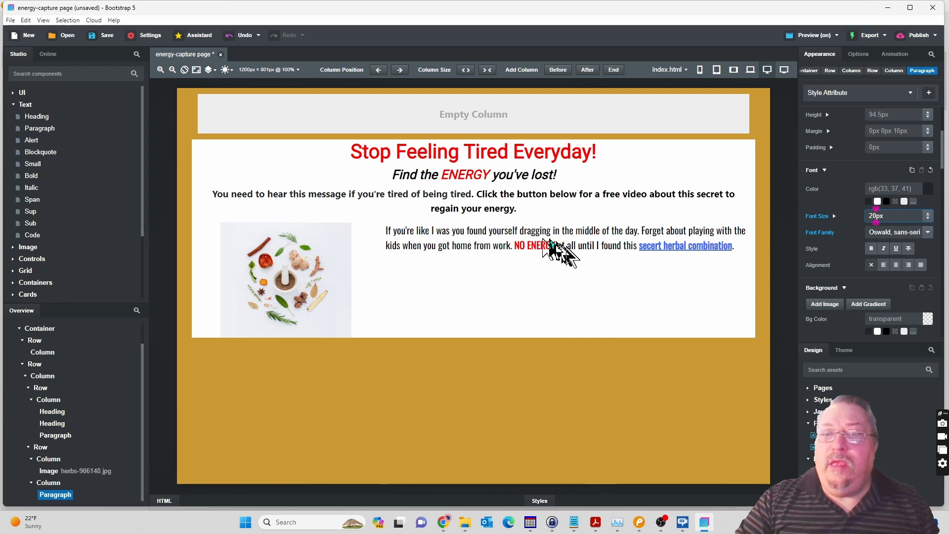
Edit the body paragraph and accept the Grammarly suggestions to add a comma after "was" and change "found" to "find".
double_click(476, 232)
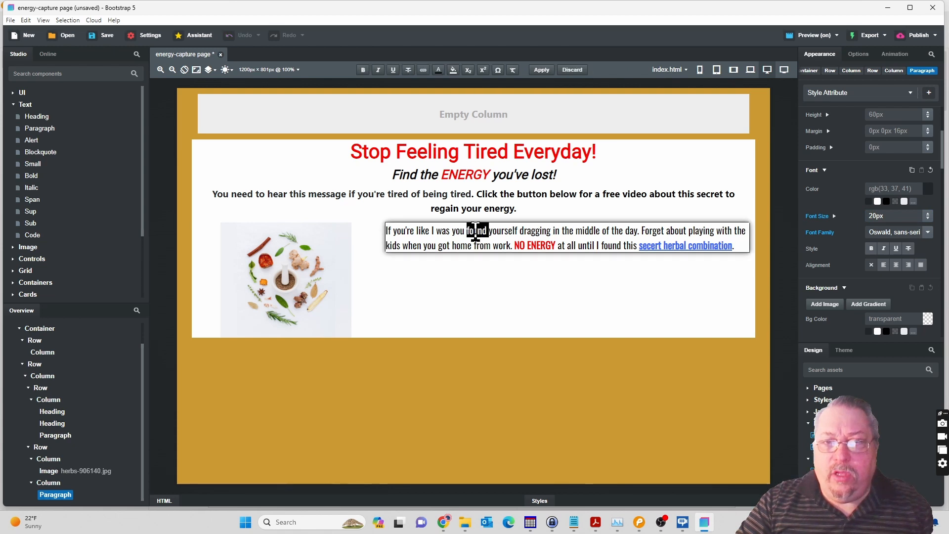
click(438, 70)
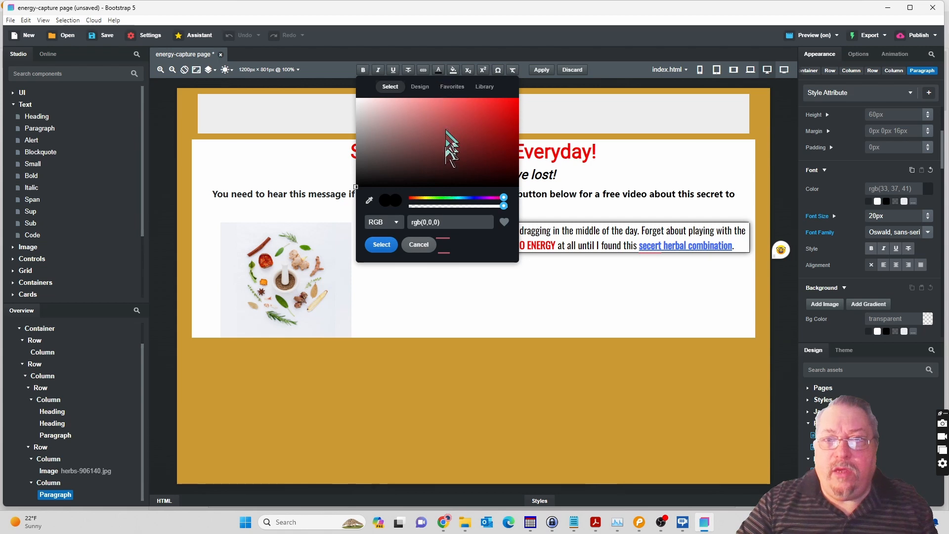
click(578, 243)
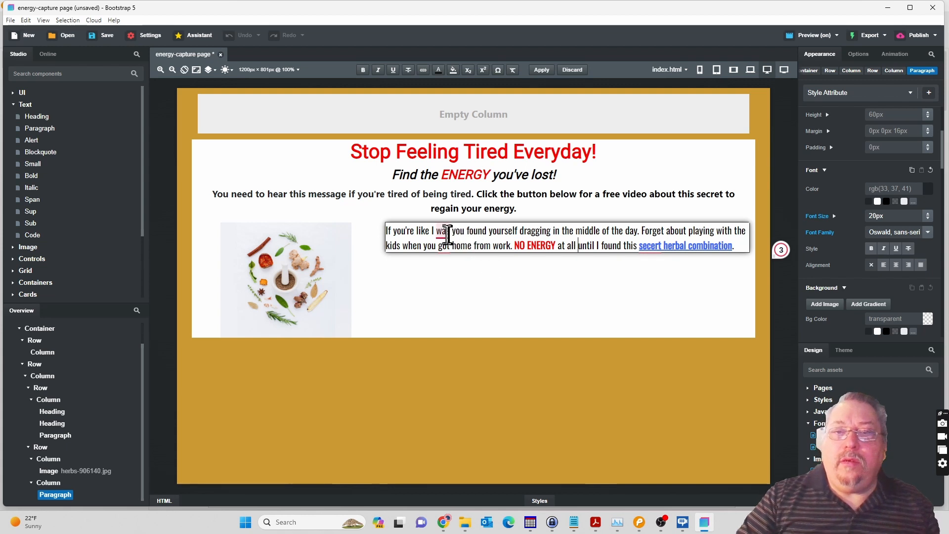
mouse_move(441, 232)
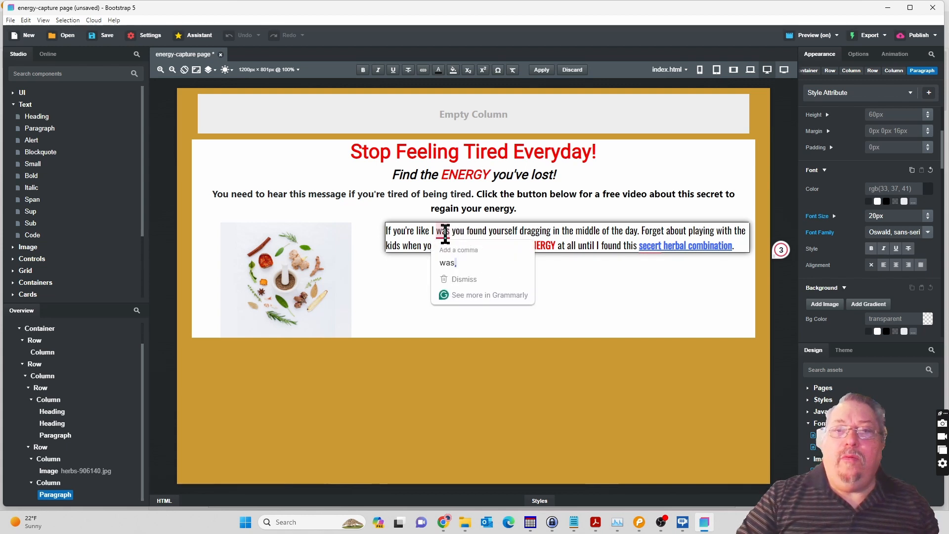
click(448, 264)
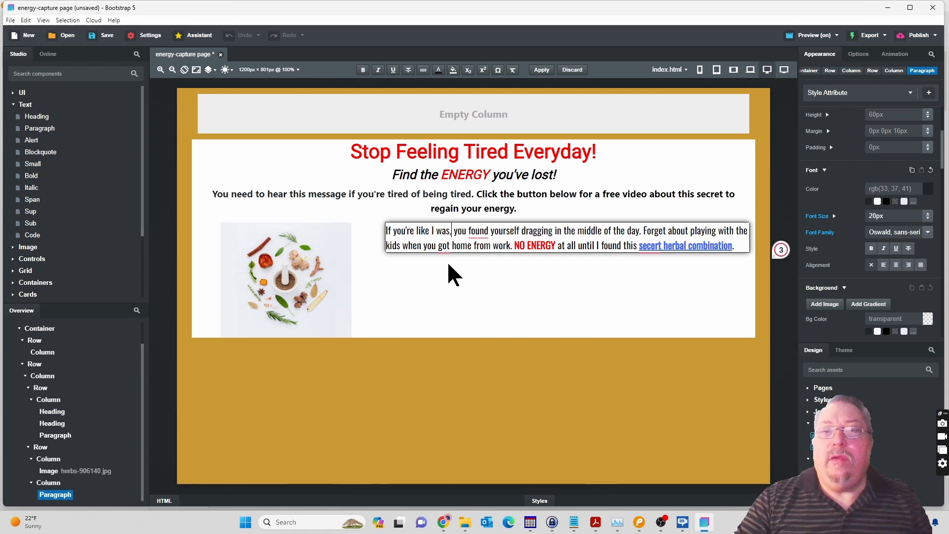
mouse_move(481, 233)
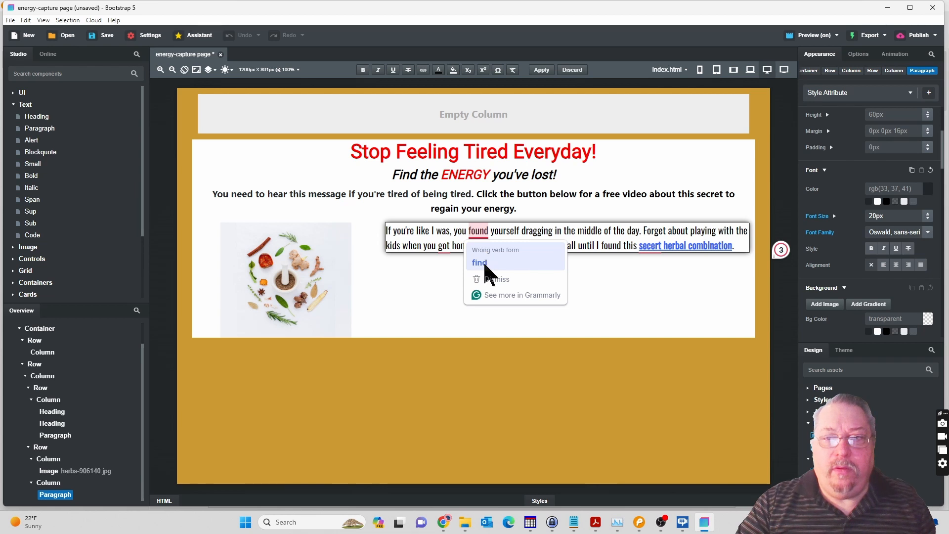
click(483, 262)
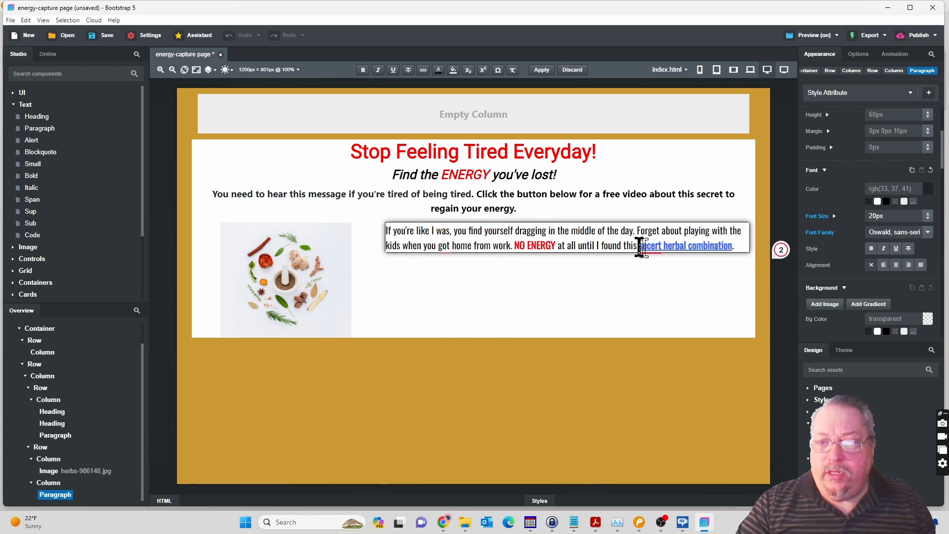
Correct "secert" to "secret" and "got" to "get" in the body paragraph, leaving the "NO ENERGY" suggestion unapplied.
mouse_move(647, 247)
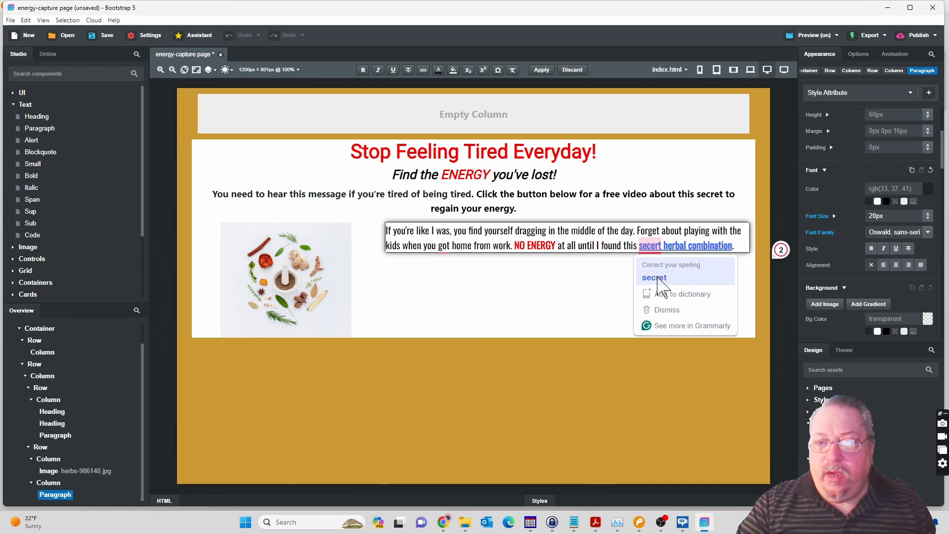
click(658, 278)
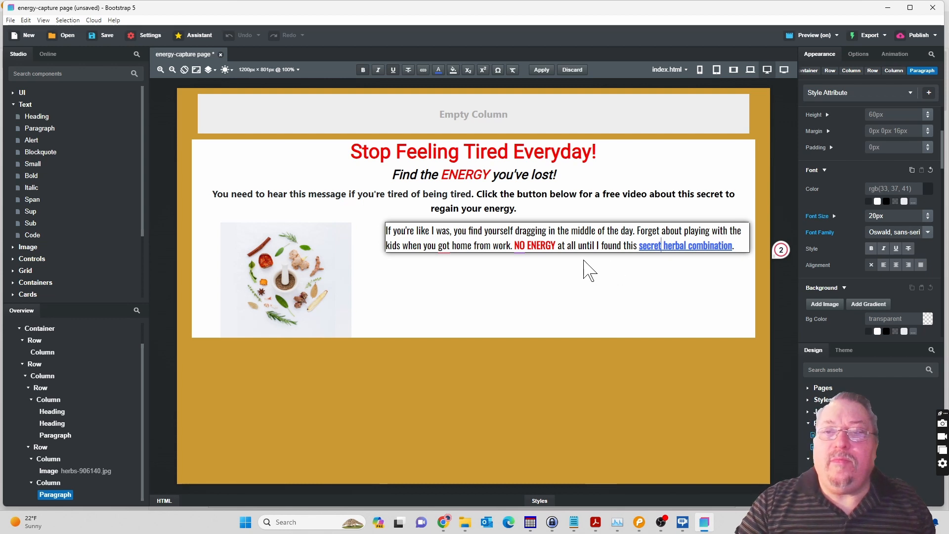
mouse_move(444, 250)
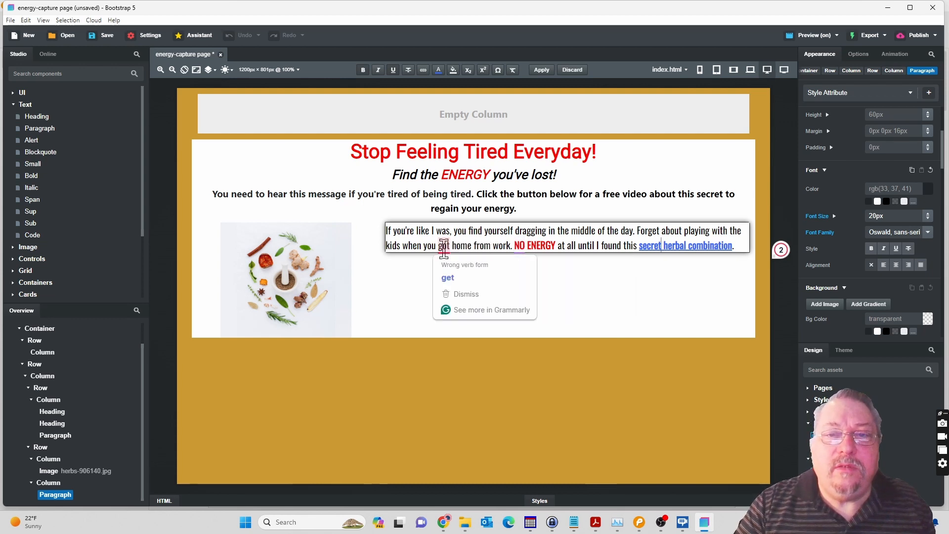
click(446, 277)
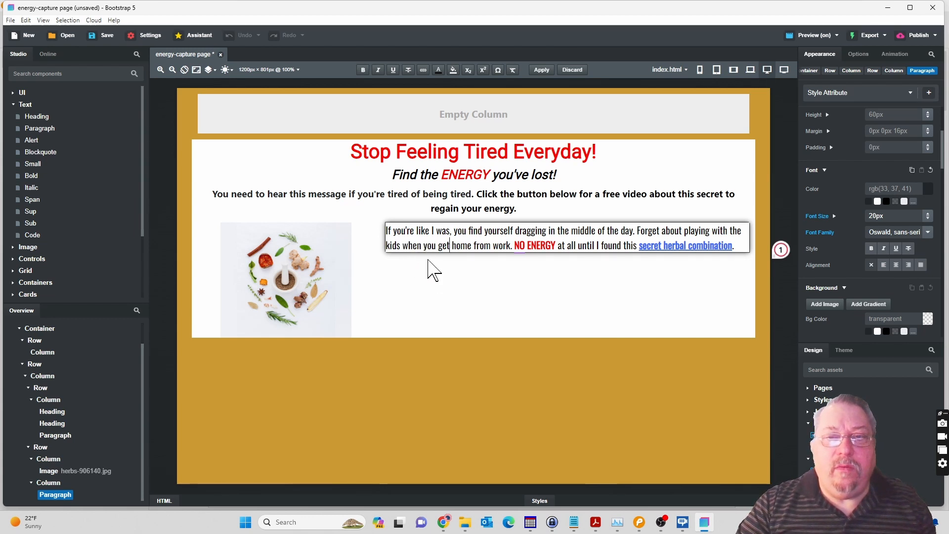
click(451, 247)
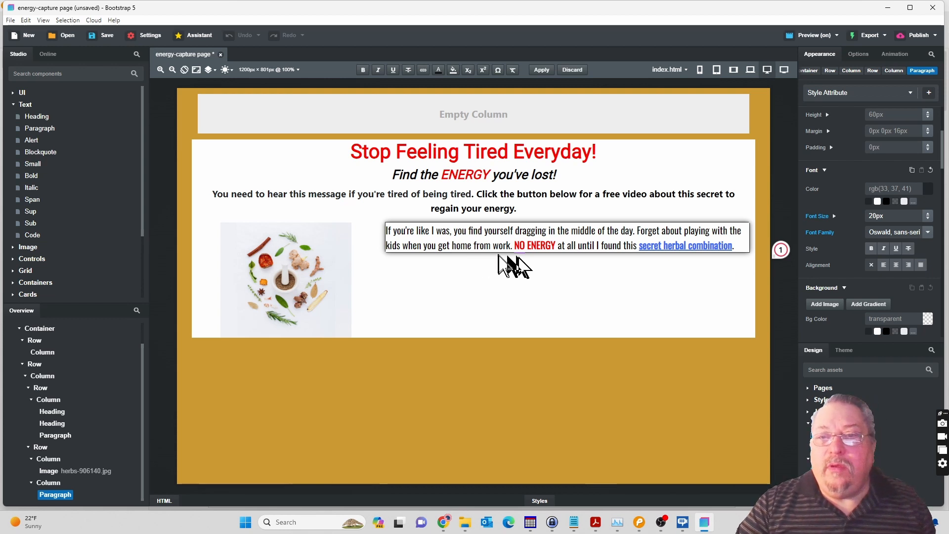
click(543, 284)
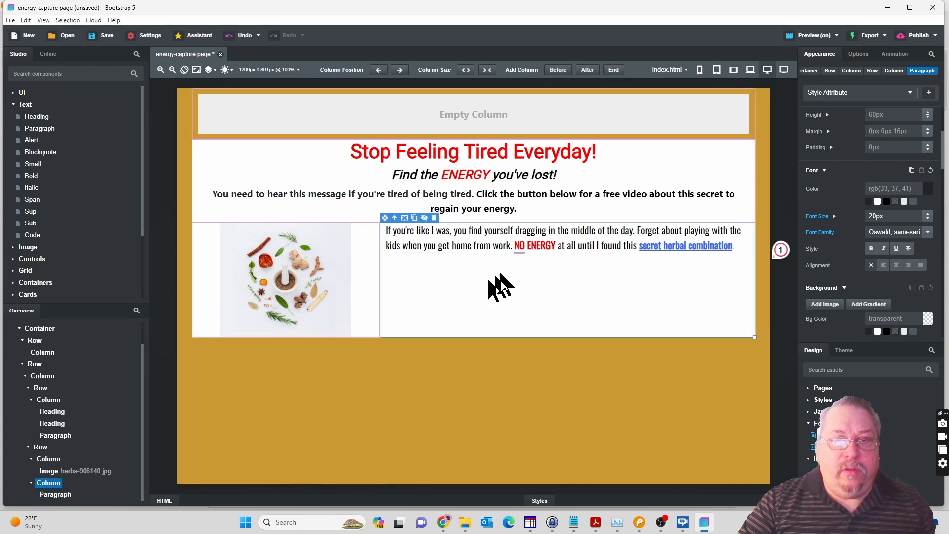
click(521, 248)
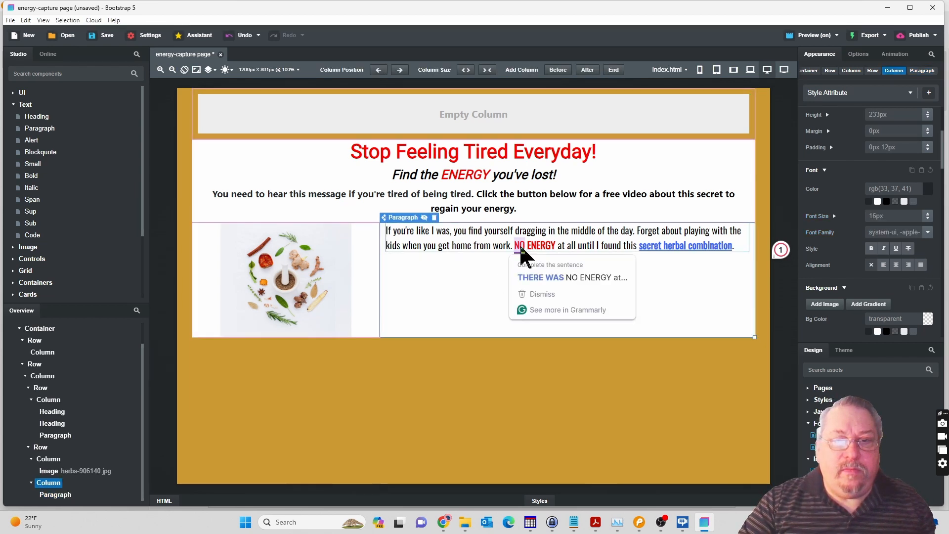
click(421, 300)
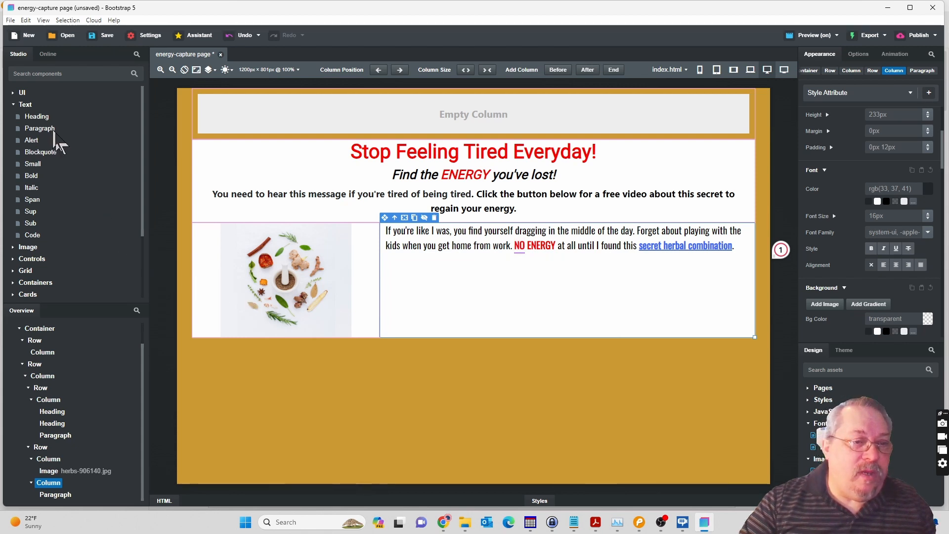
Add a second paragraph below the body text in the column beside the herb image.
drag(54, 130, 57, 489)
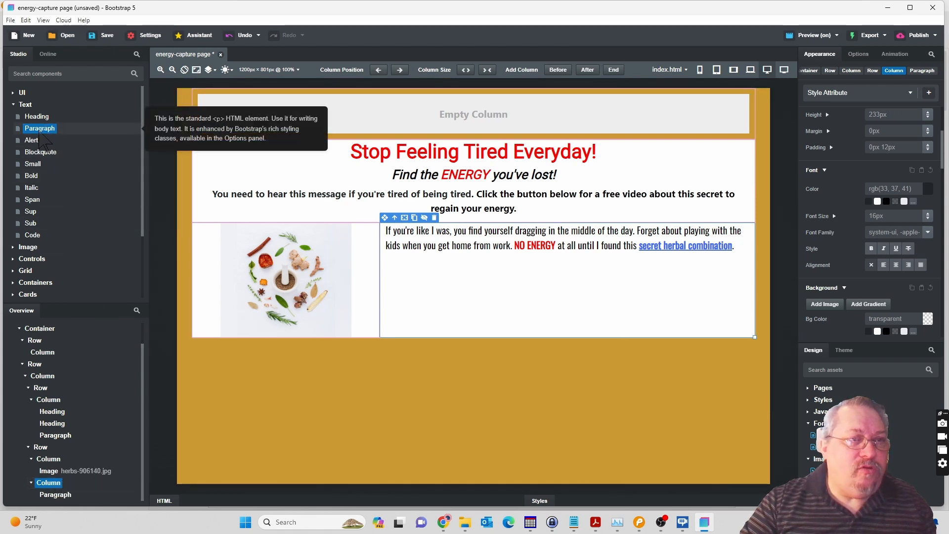
drag(42, 132, 43, 492)
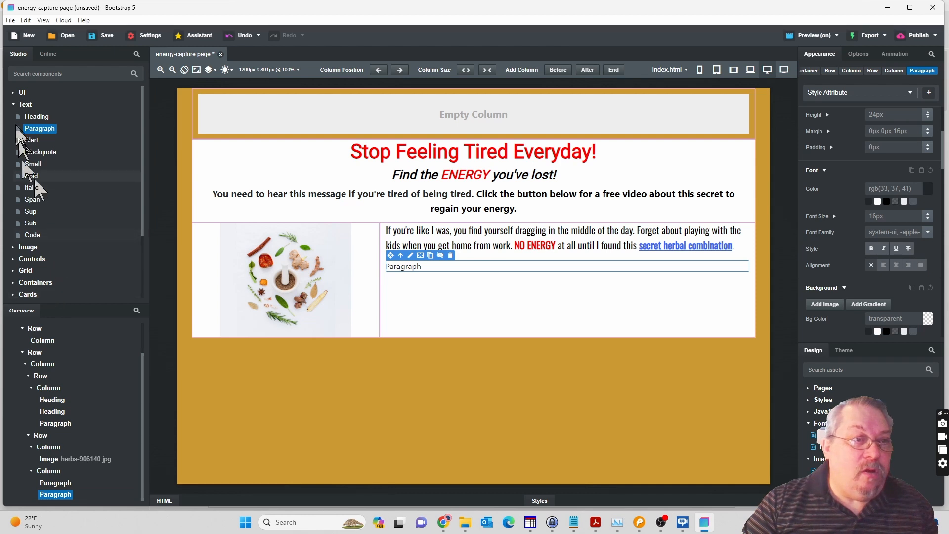
click(14, 105)
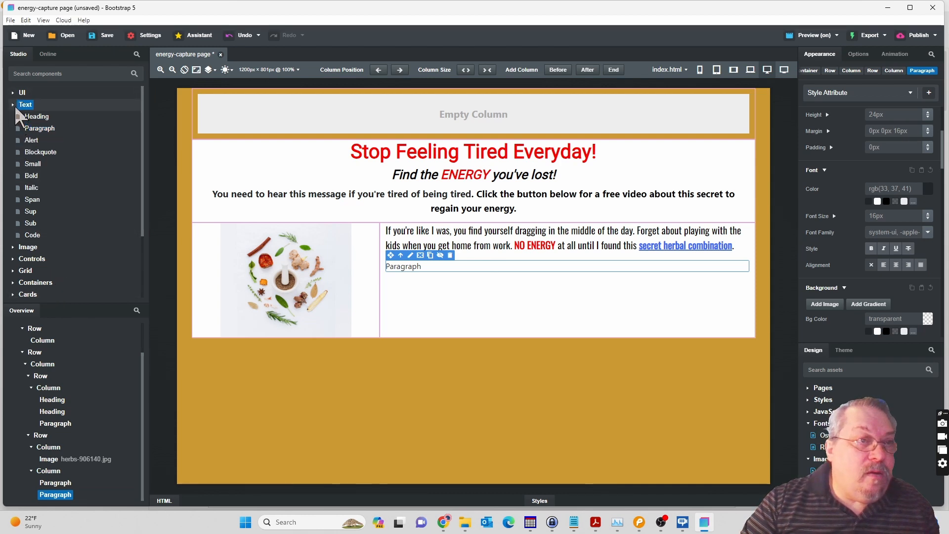
click(14, 105)
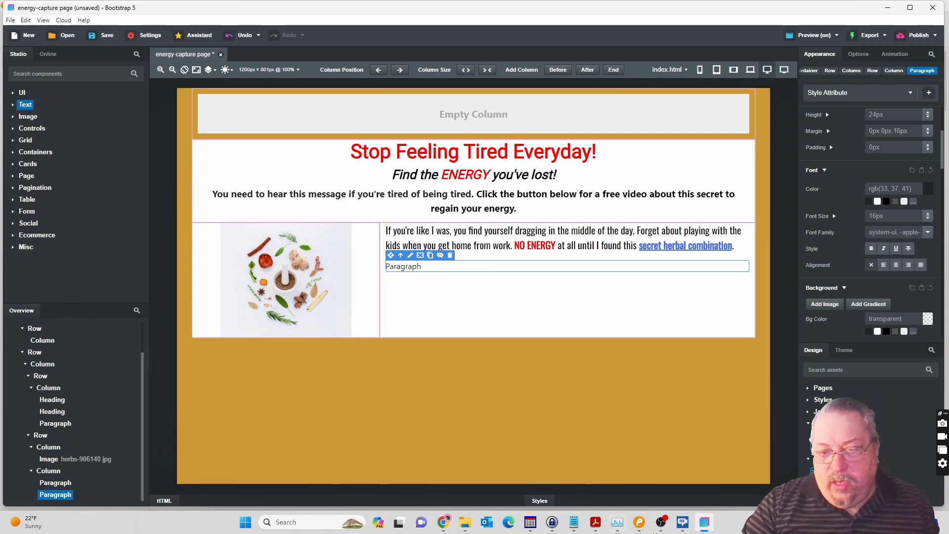
Check the layout below the body text in the Pencil mockup, return to Bootstrap Studio and add a row beneath the placeholder paragraph.
click(641, 524)
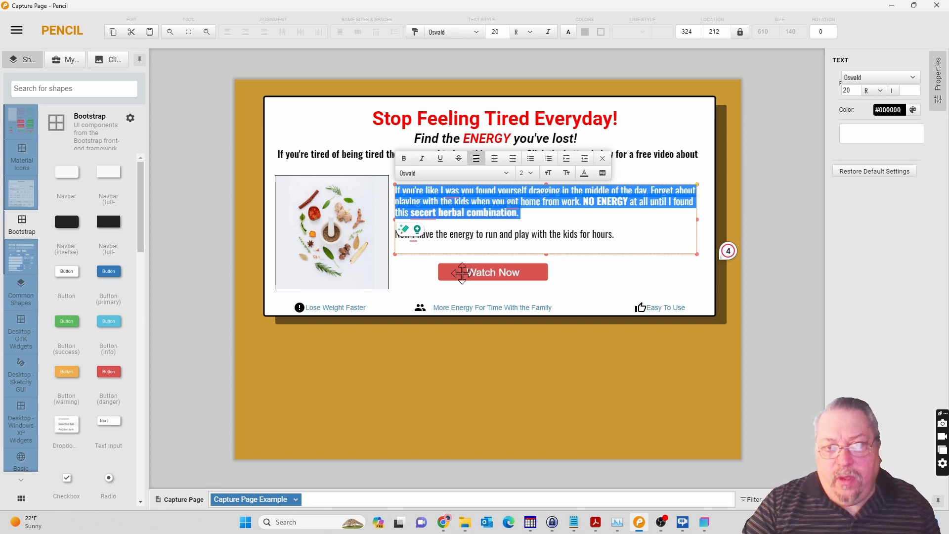
mouse_move(678, 526)
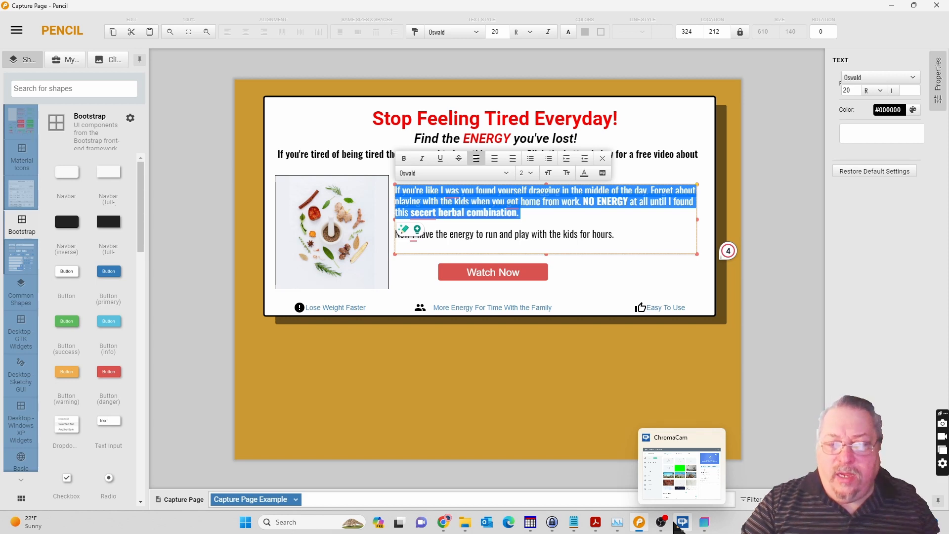
click(705, 522)
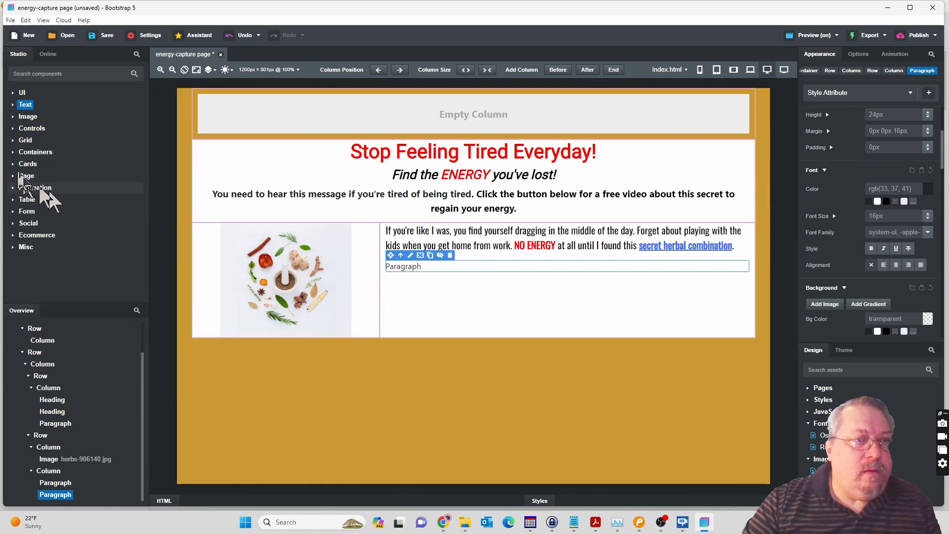
click(13, 141)
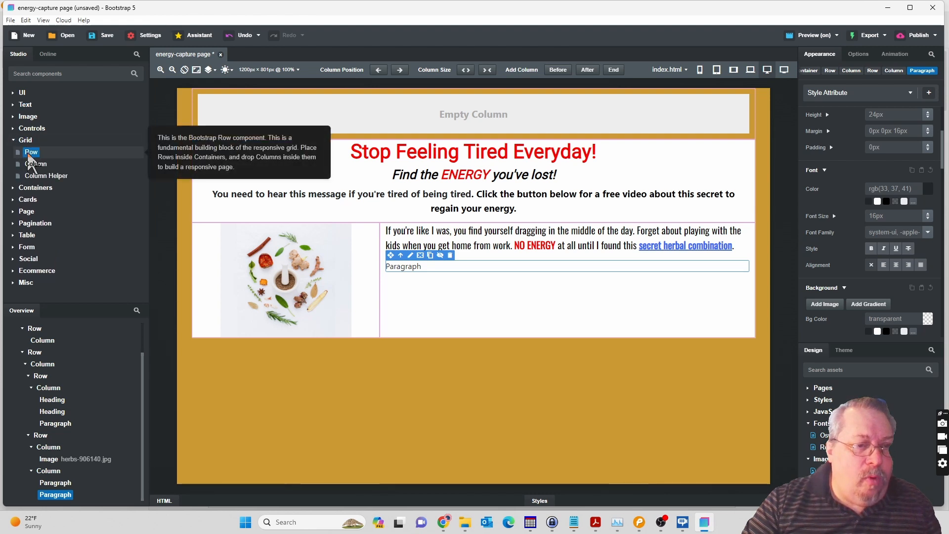
drag(28, 156, 49, 482)
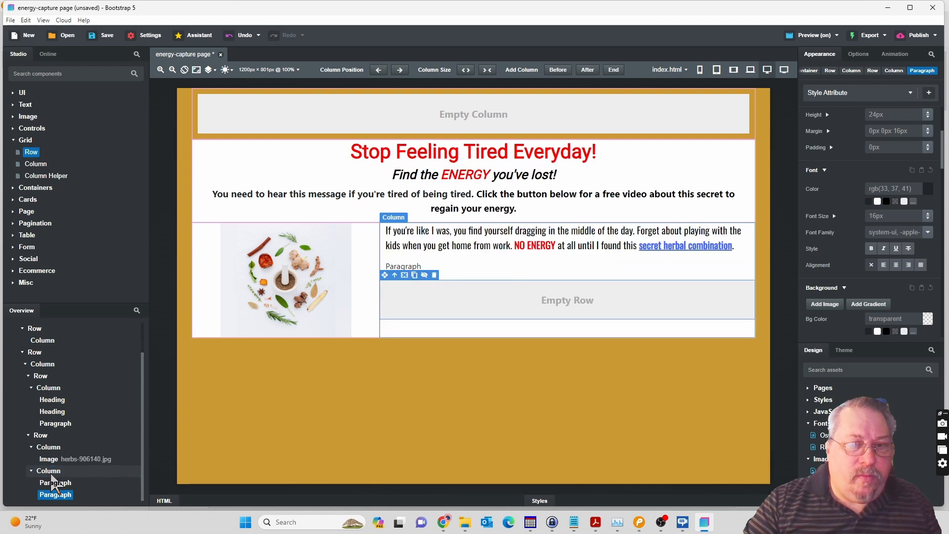
Add a column inside the empty row beneath the placeholder paragraph.
click(37, 165)
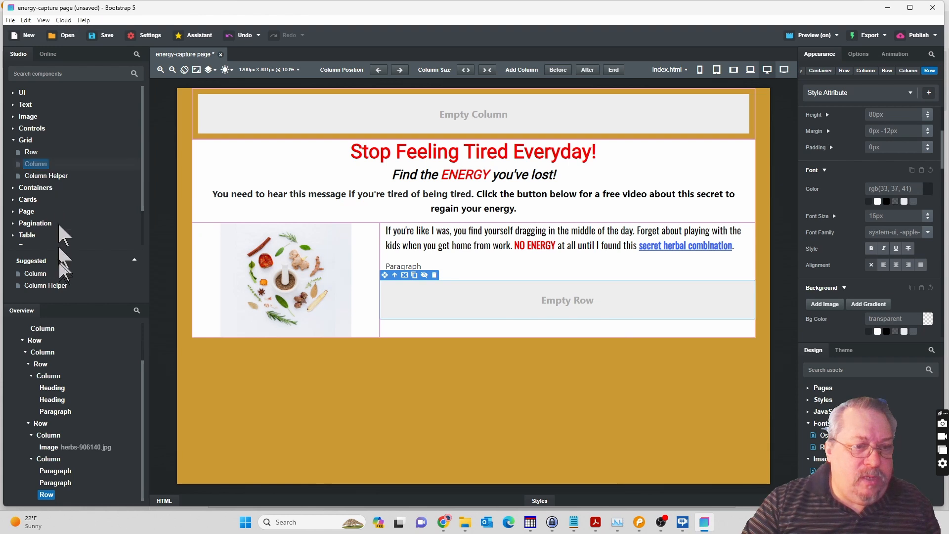
drag(54, 495, 51, 496)
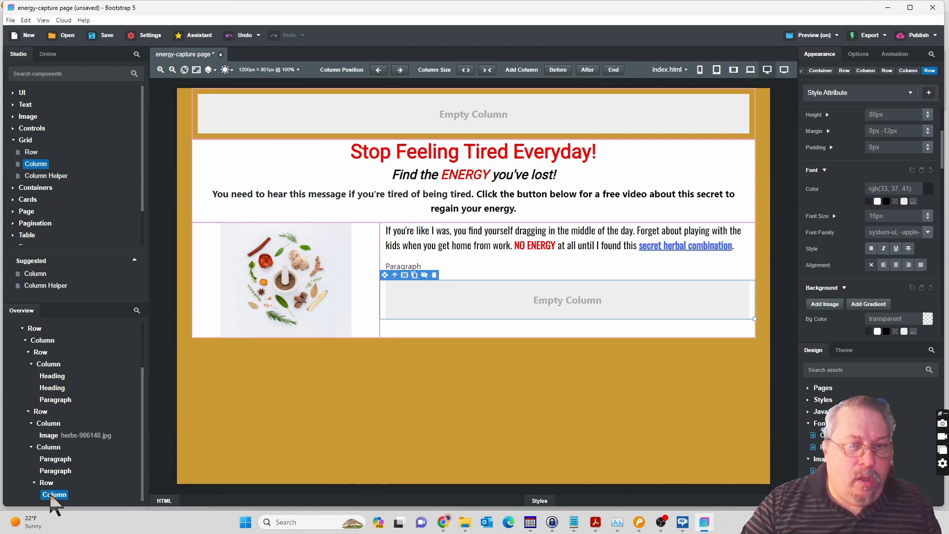
click(54, 495)
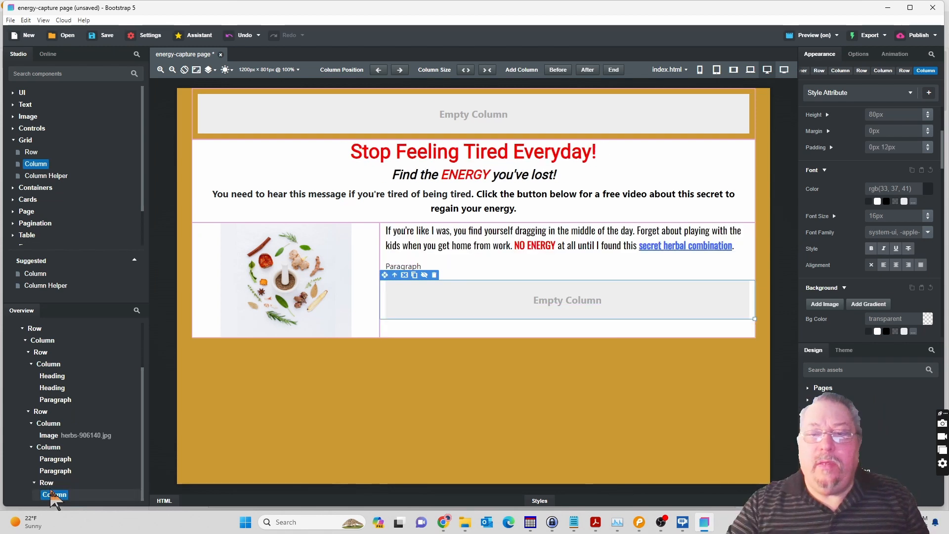
Switch to the Pencil mockup and copy the sentence "Now I have the energy to run and play with the kids for hours.".
click(639, 522)
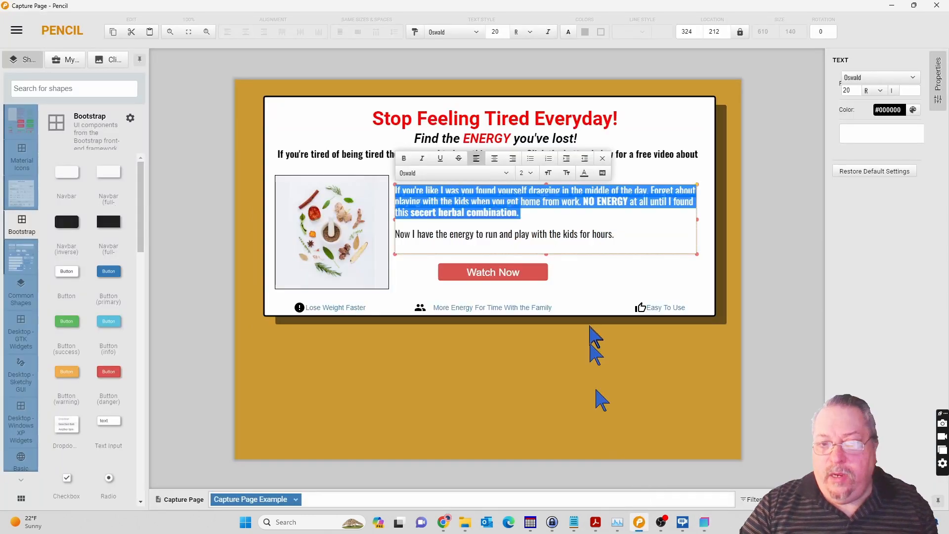
click(587, 236)
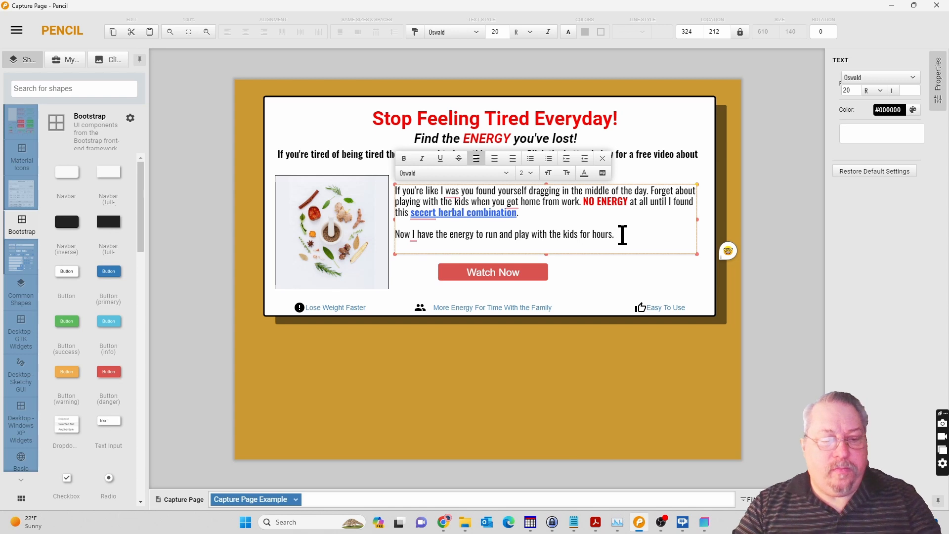
key(ctrl+a)
click(623, 236)
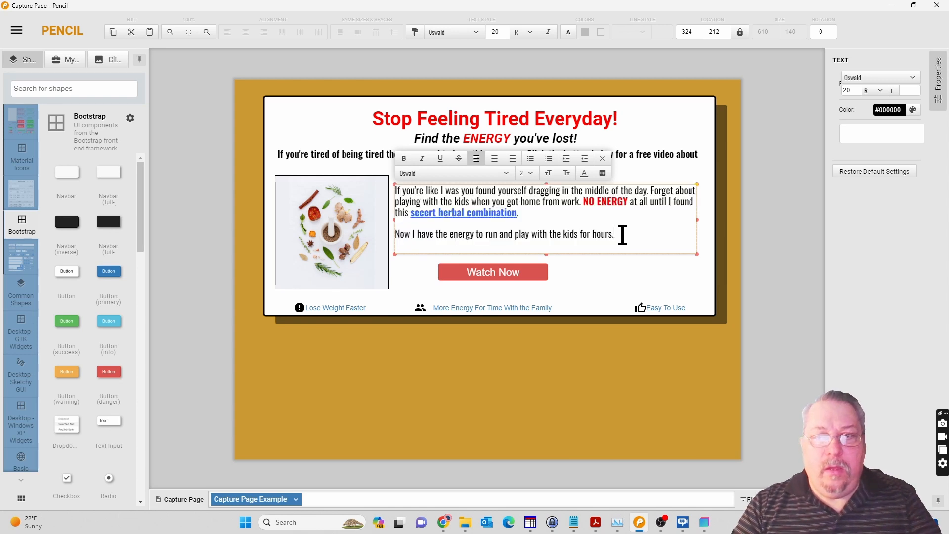
triple_click(623, 235)
key(ctrl+c)
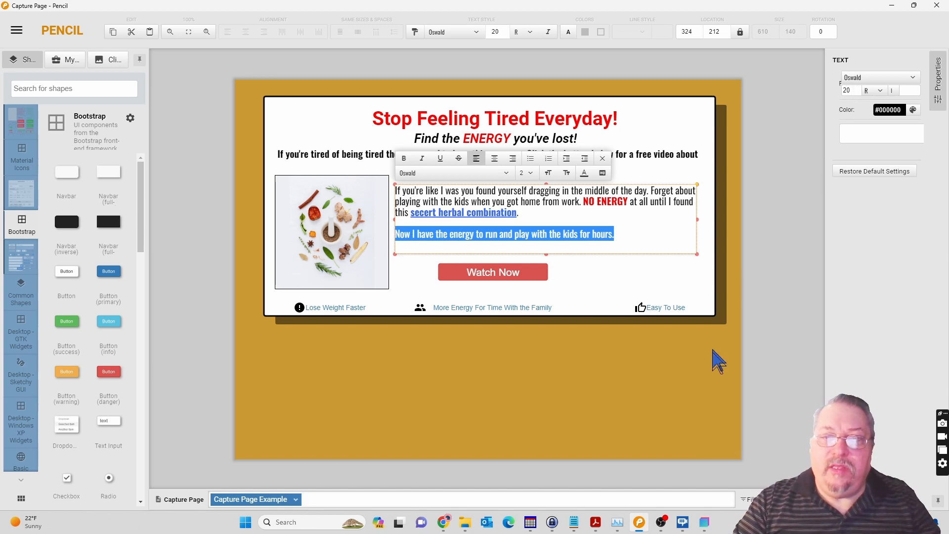
Return to Bootstrap Studio, replace the placeholder paragraph's text with the copied sentence and remove the blank lines around it.
click(707, 525)
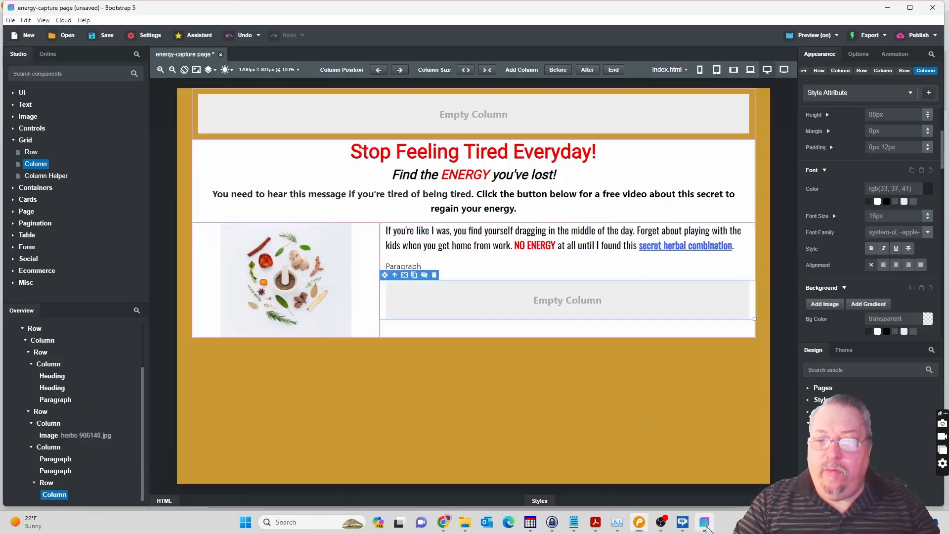
double_click(410, 267)
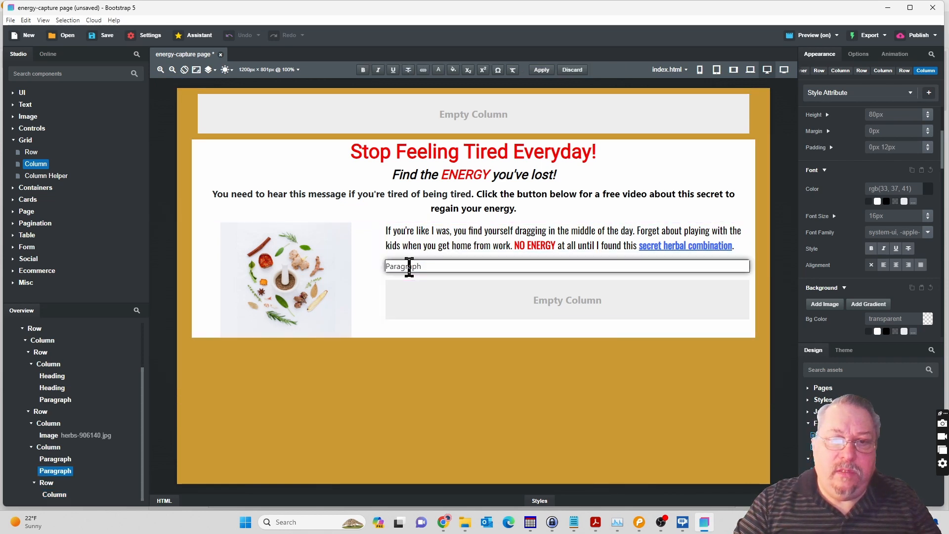
double_click(410, 267)
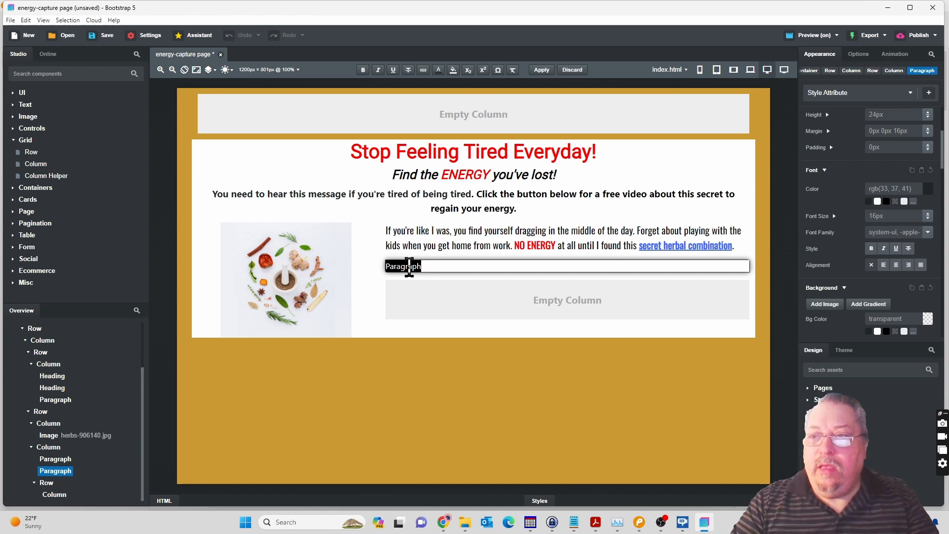
key(ctrl+v)
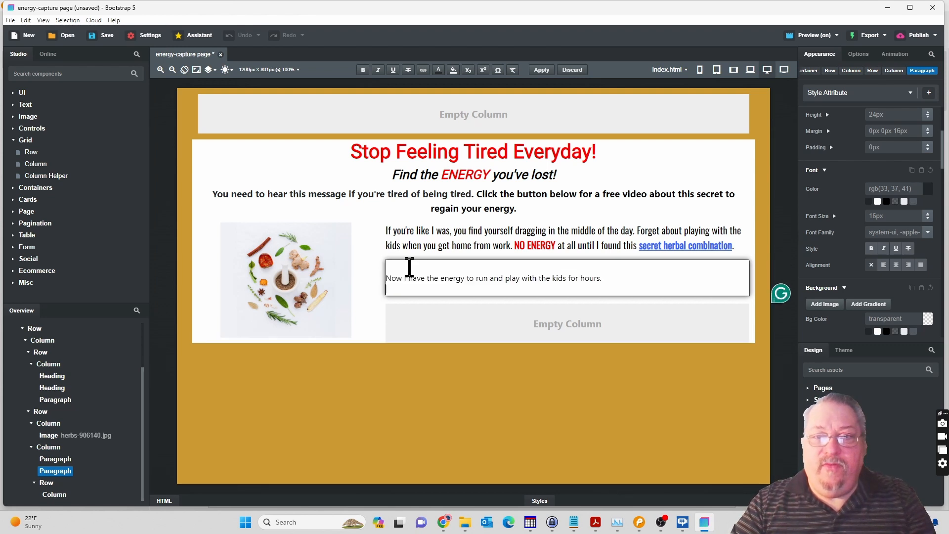
key(BackSpace)
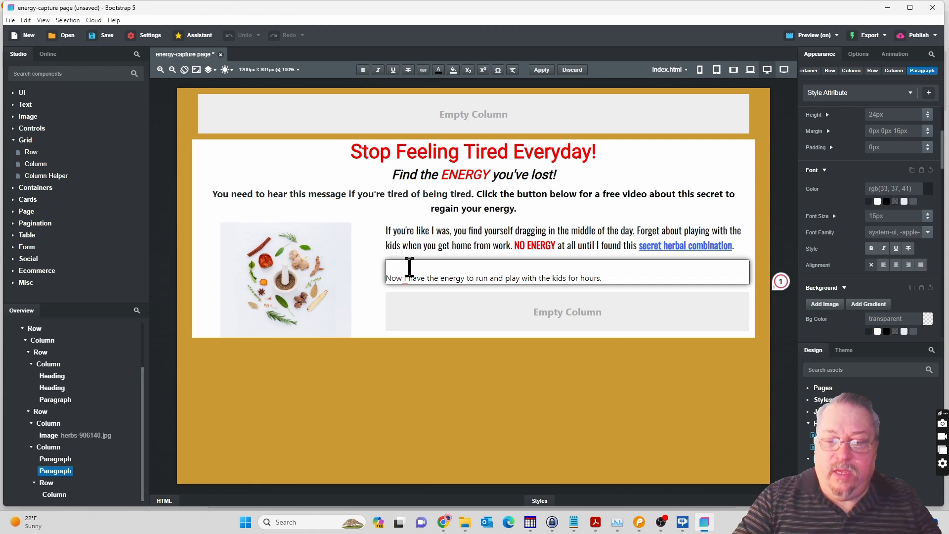
key(BackSpace)
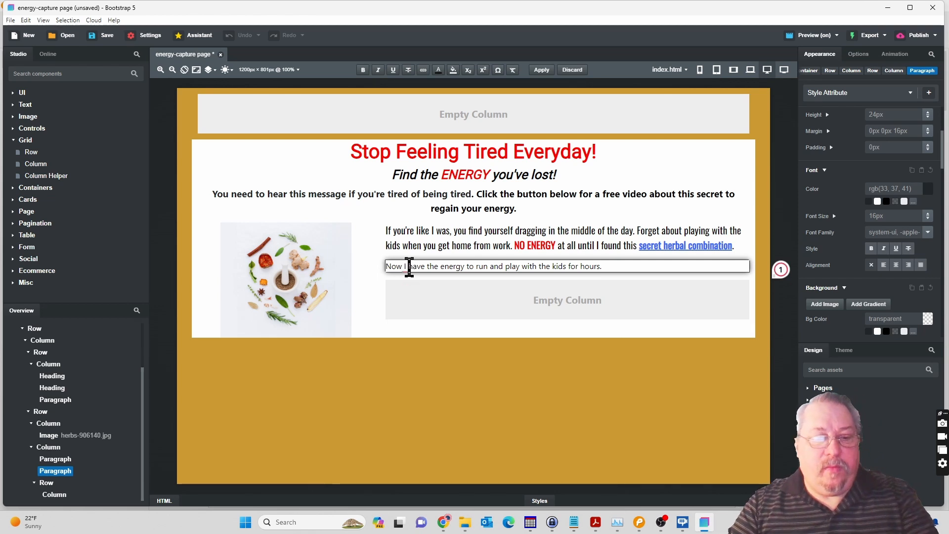
Set the second paragraph's font family to Oswald and its font size to 20px.
triple_click(409, 267)
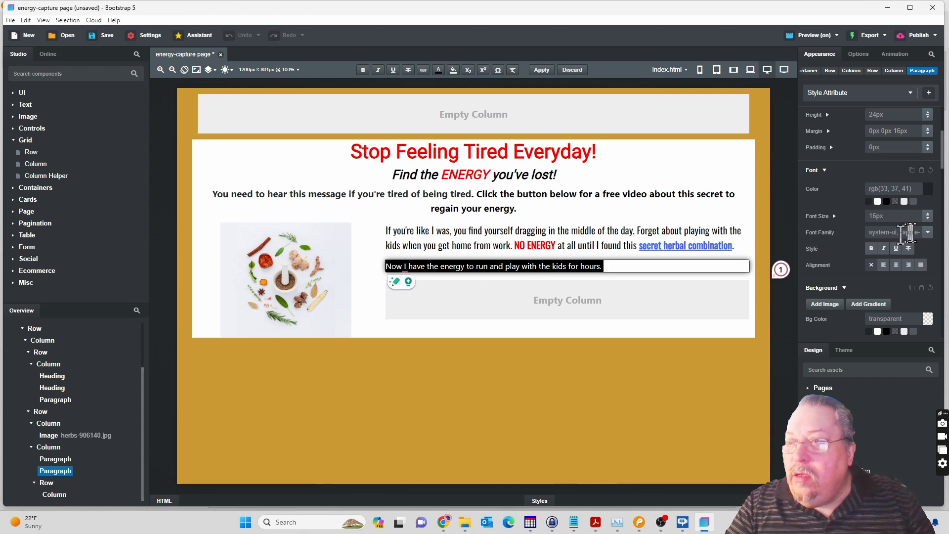
click(928, 232)
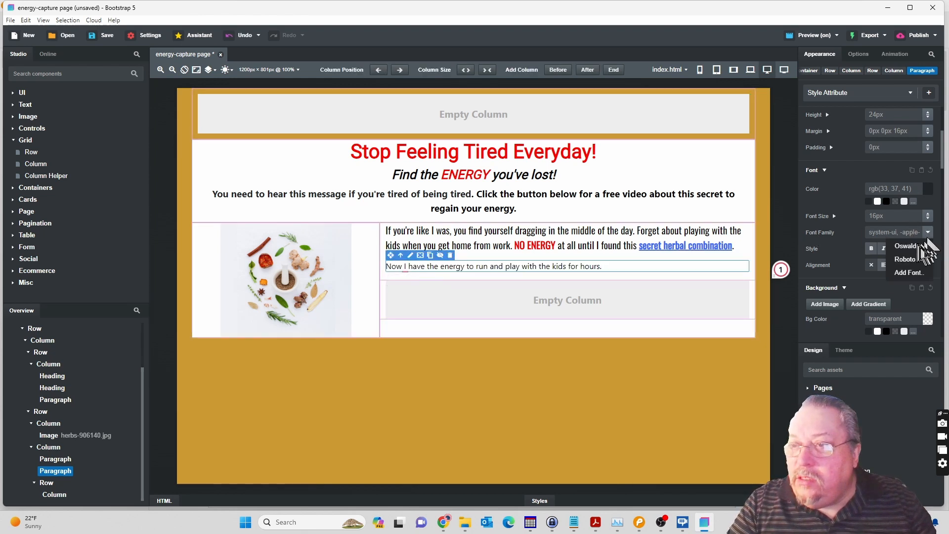
click(913, 245)
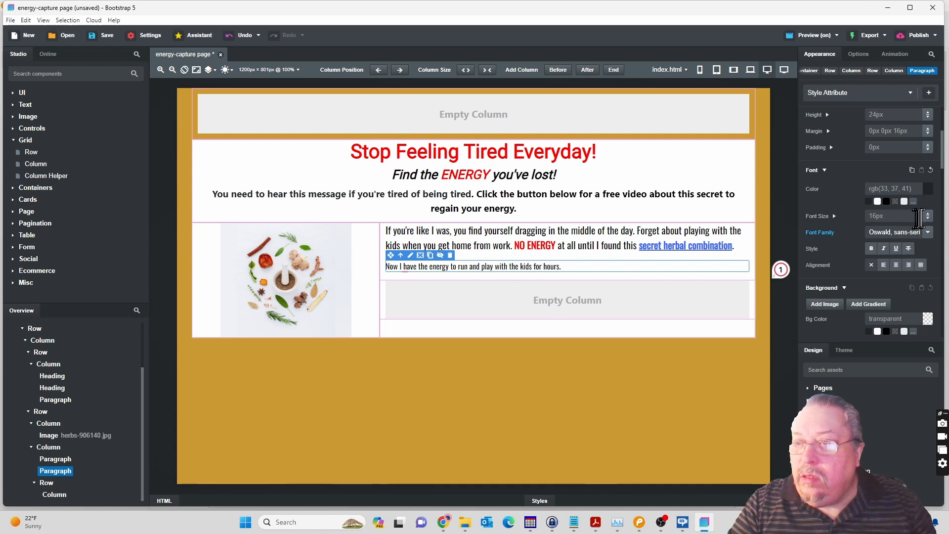
drag(930, 216, 930, 213)
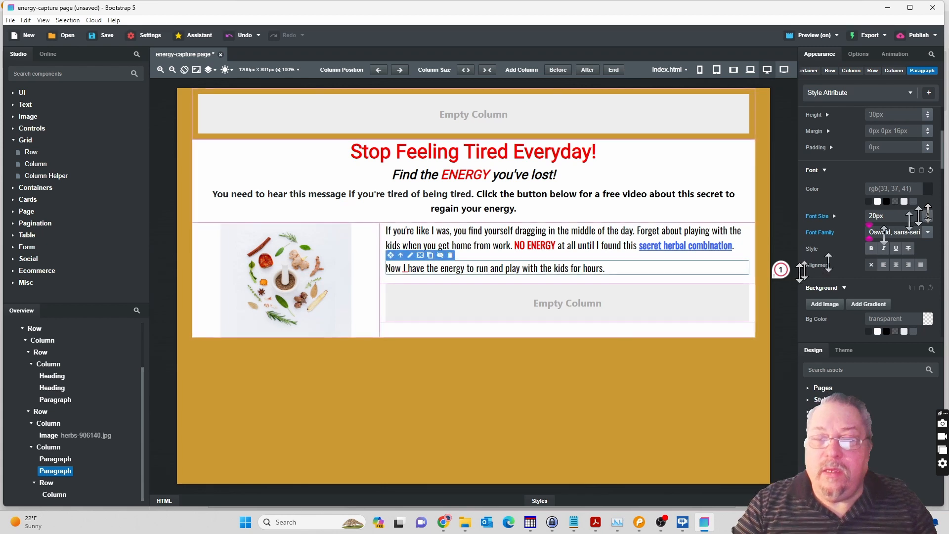
Add a button to the empty column below the second paragraph and center the column's content.
click(562, 301)
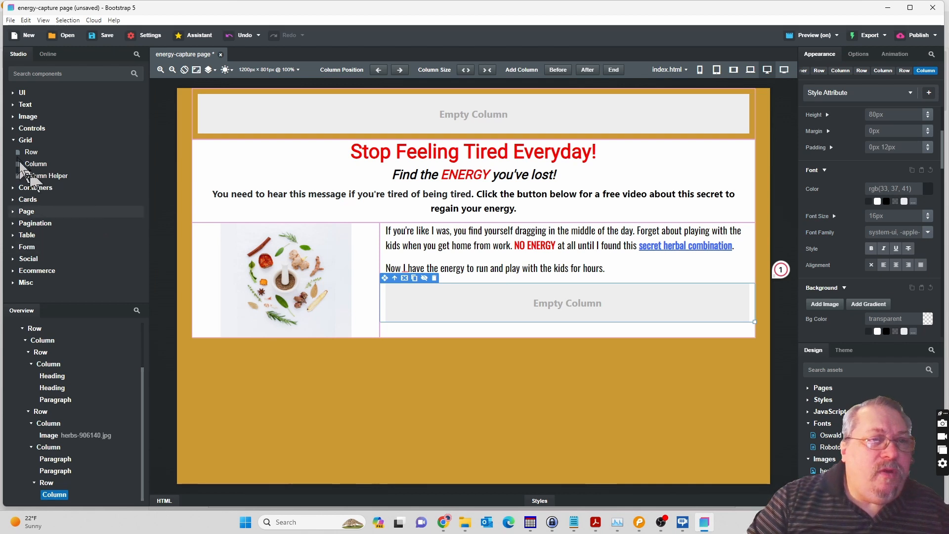
click(14, 129)
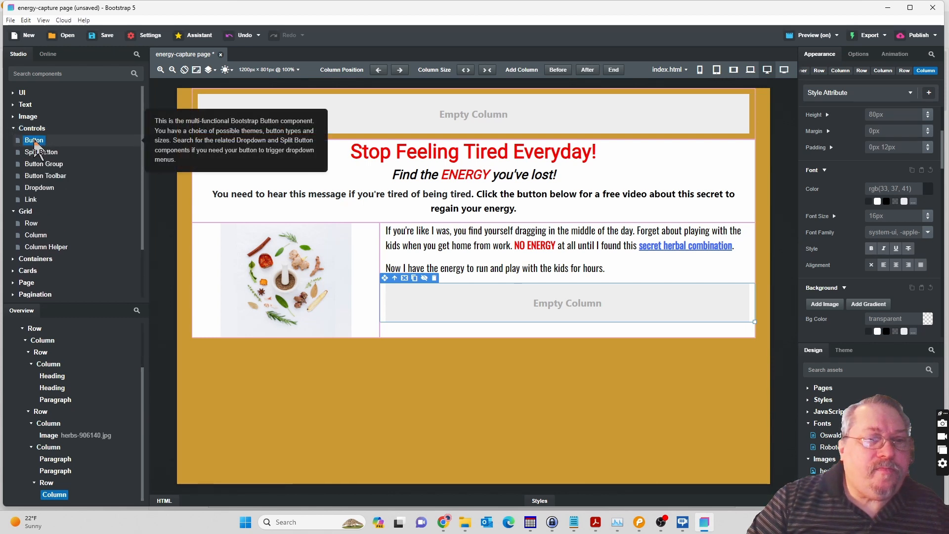
drag(35, 146, 57, 501)
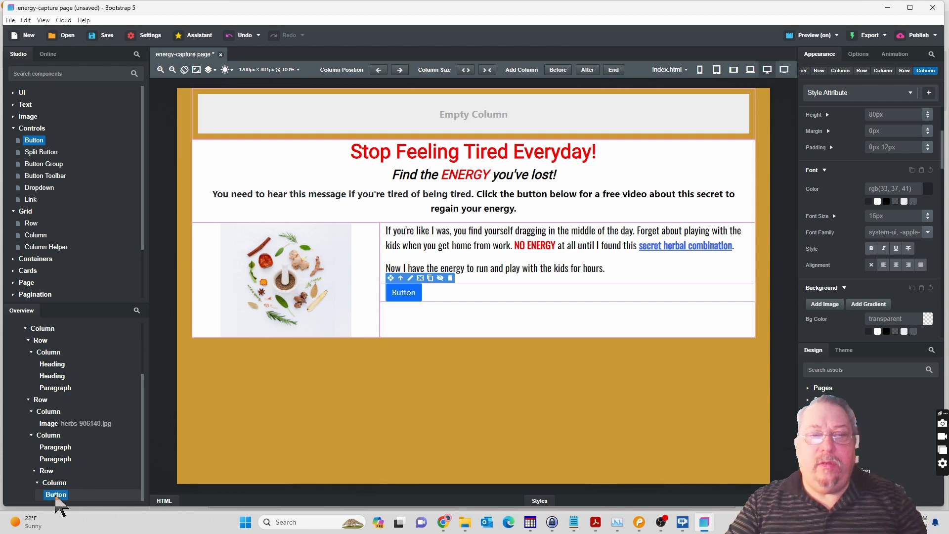
click(56, 493)
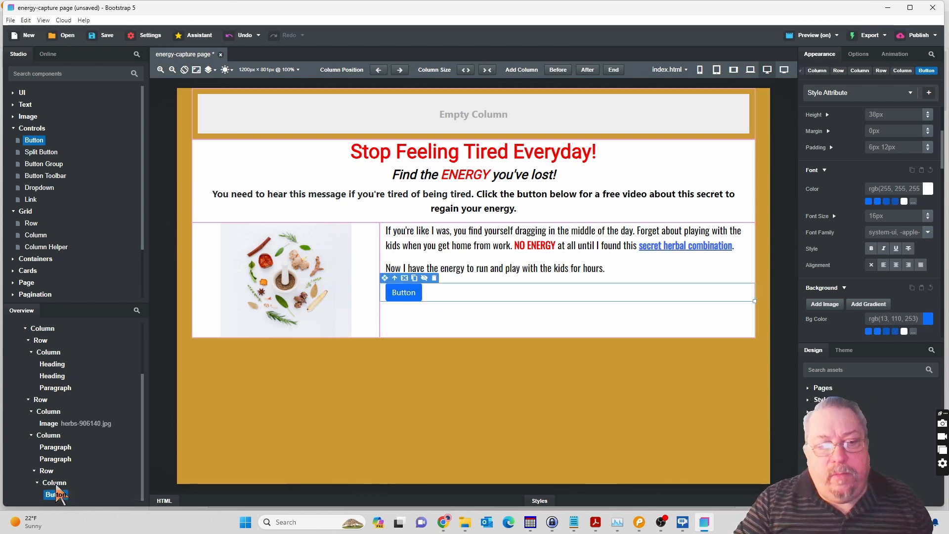
click(57, 485)
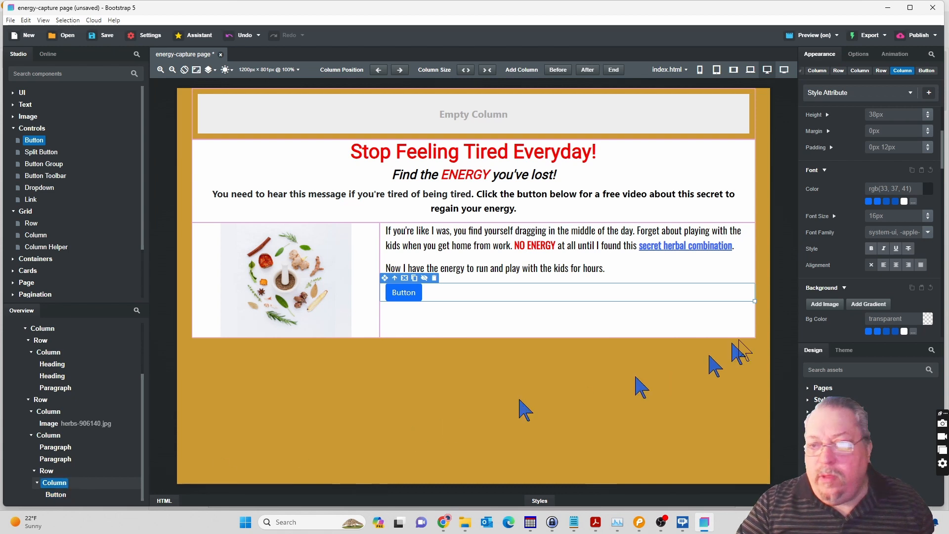
click(896, 265)
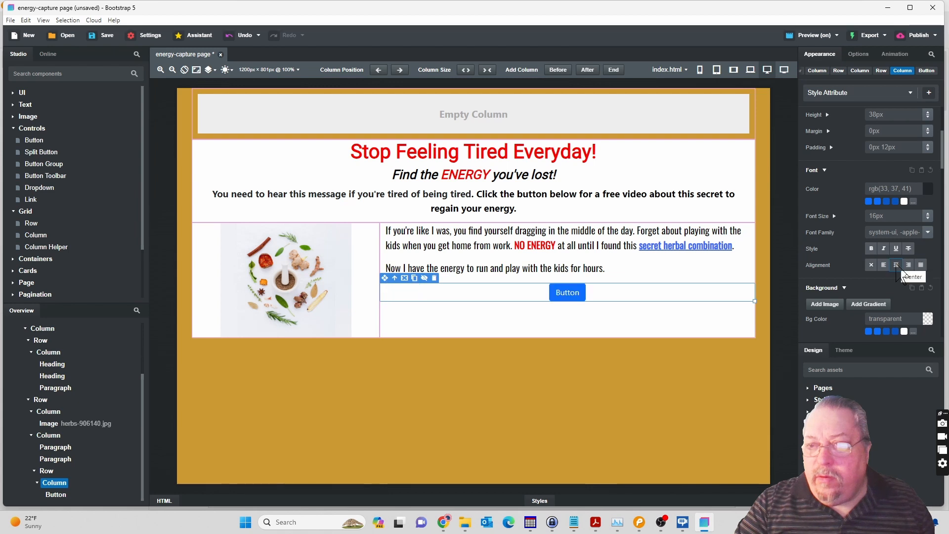
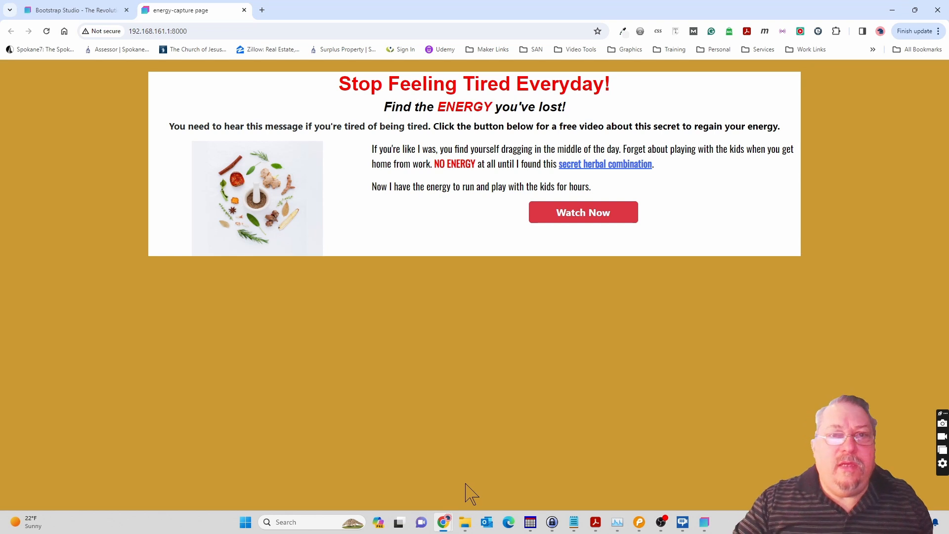
Switch to Bootstrap Studio, inspect the page's row and column nesting, and collapse the headline row and herb image row in the outline.
click(704, 524)
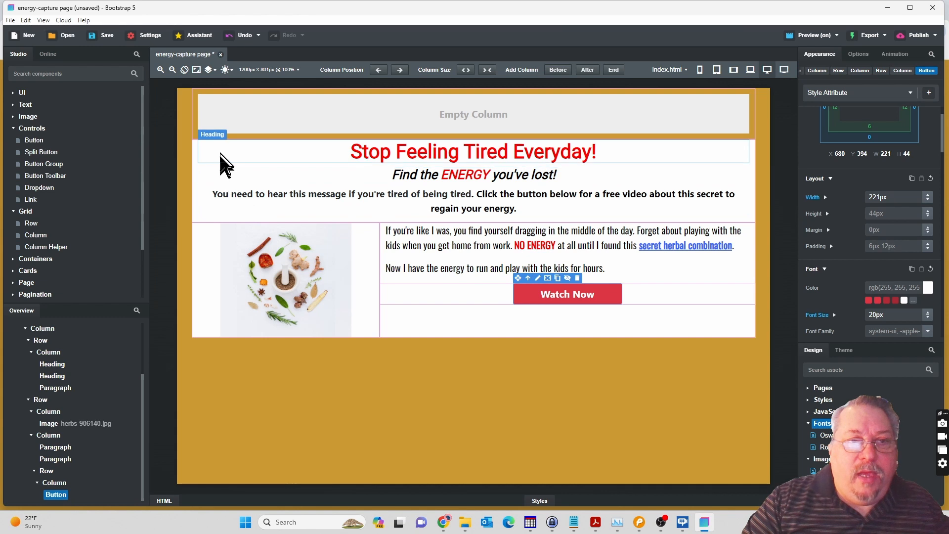
click(193, 151)
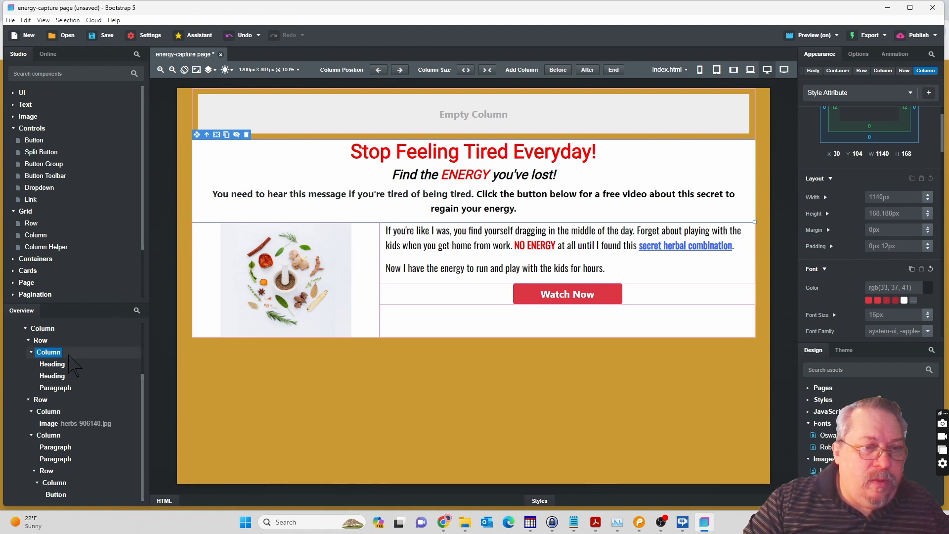
click(39, 342)
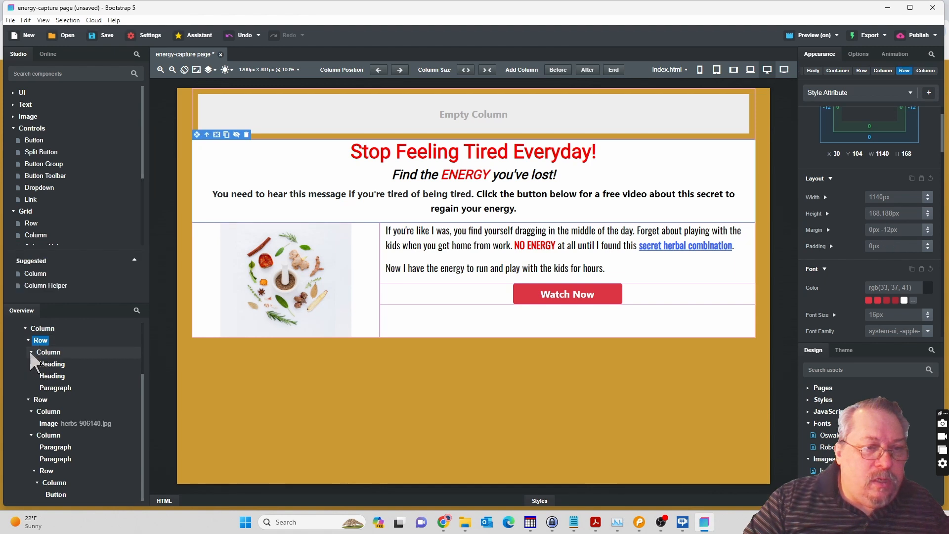
click(31, 352)
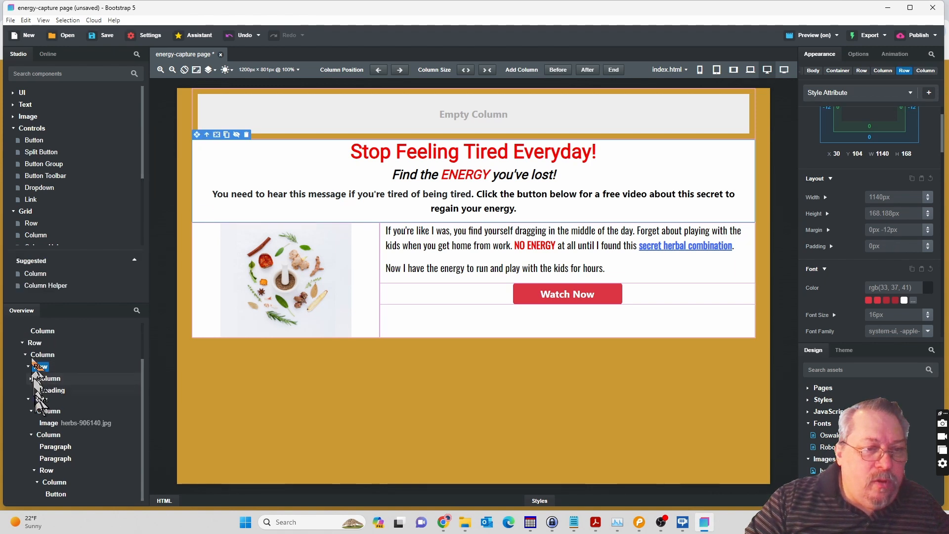
click(39, 405)
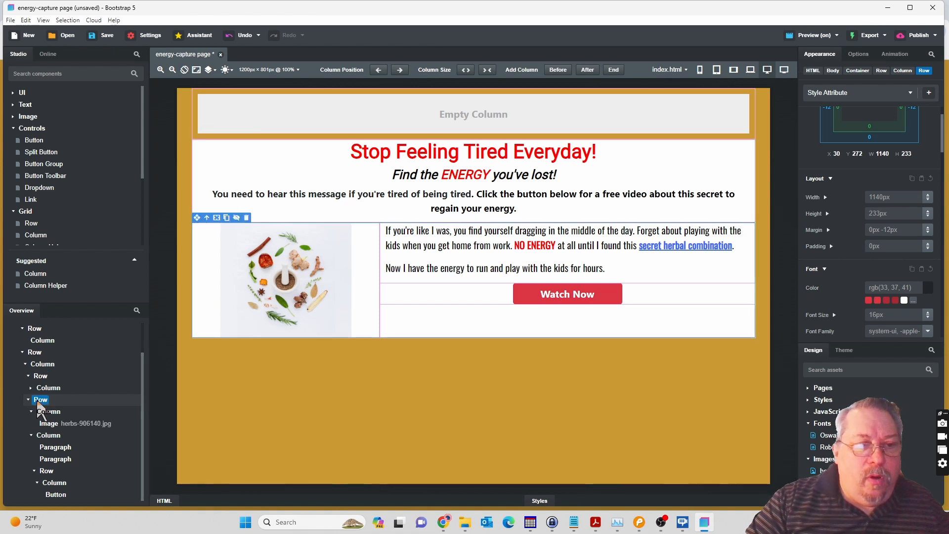
click(33, 353)
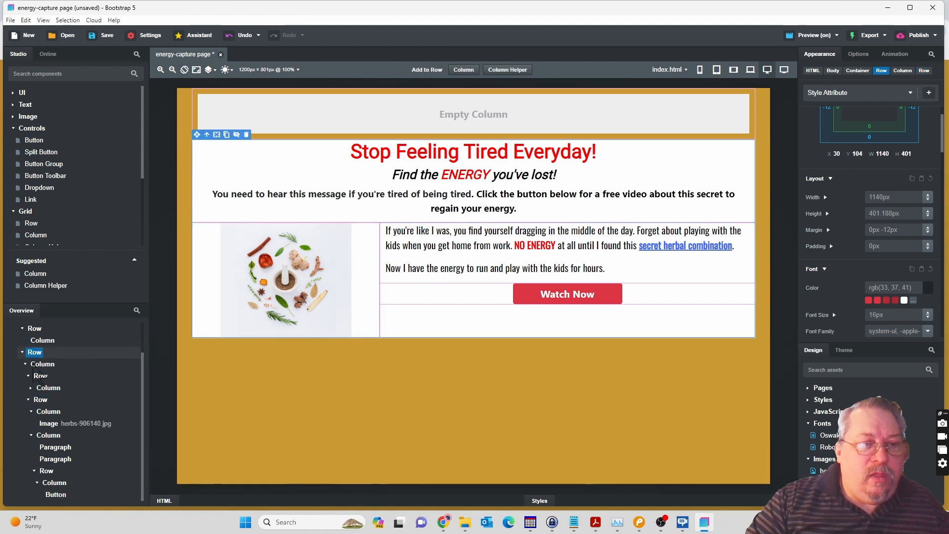
click(37, 366)
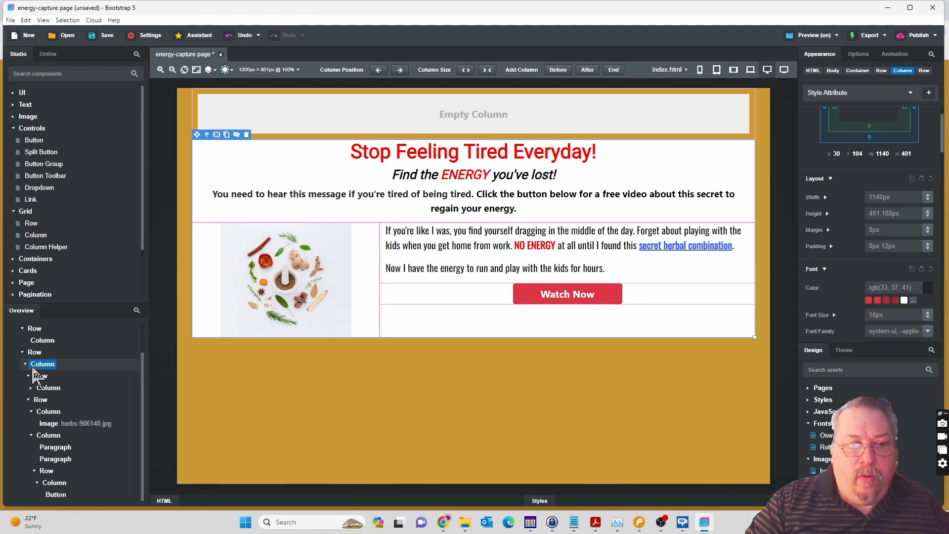
click(30, 376)
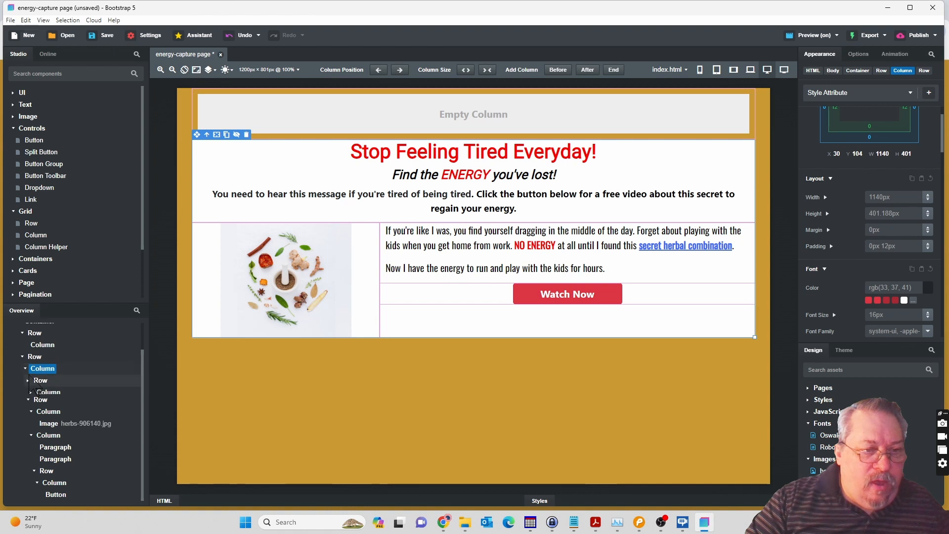
click(28, 398)
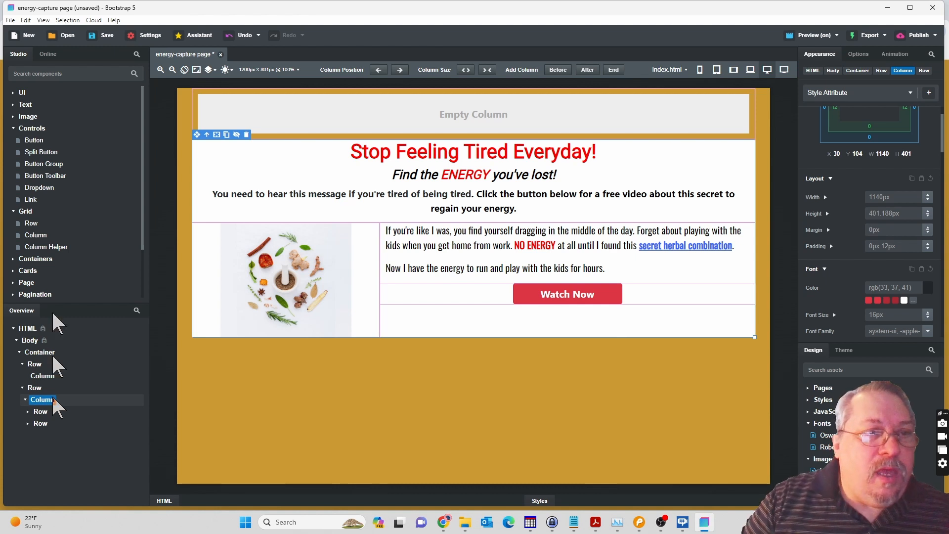
Add a new row at the end of the main content column, below the herb image row, and switch to the Pencil mockup.
drag(31, 223, 48, 403)
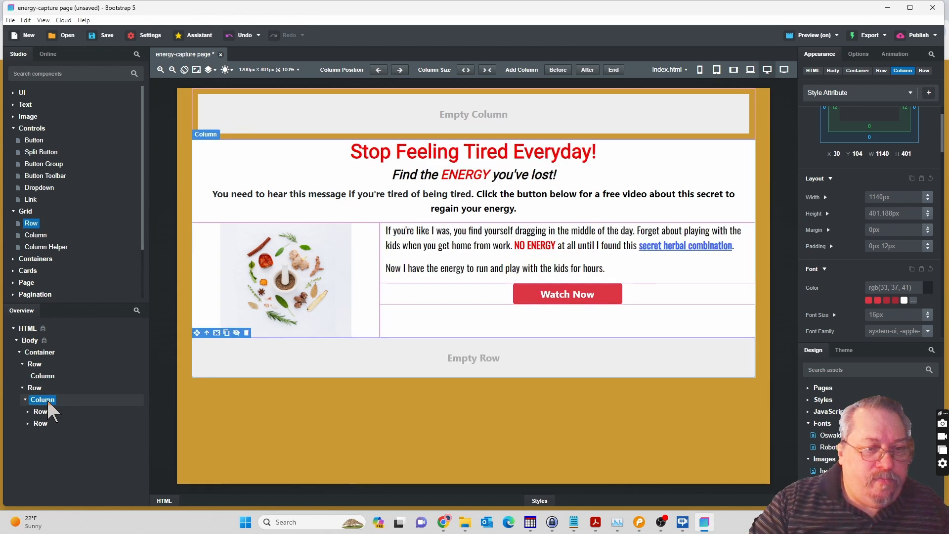
click(466, 358)
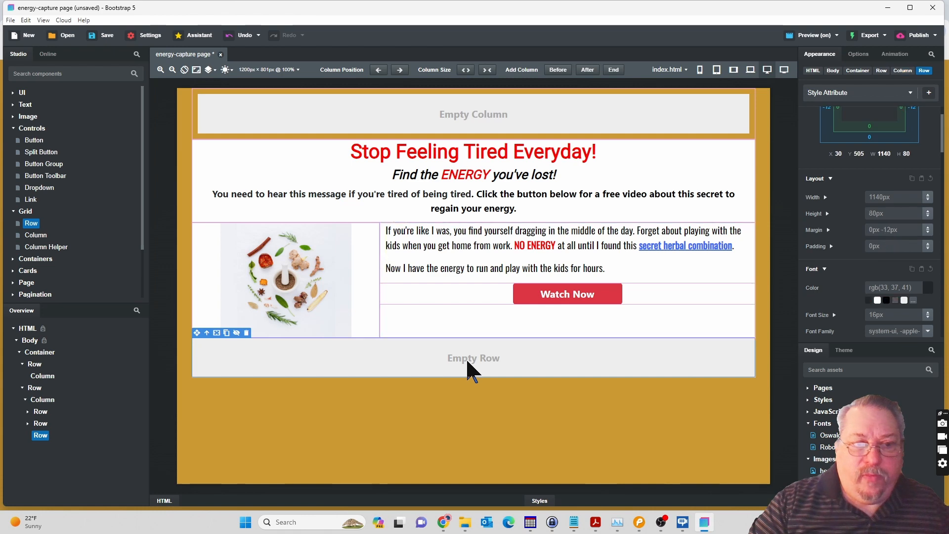
scroll(87, 215, down, 2)
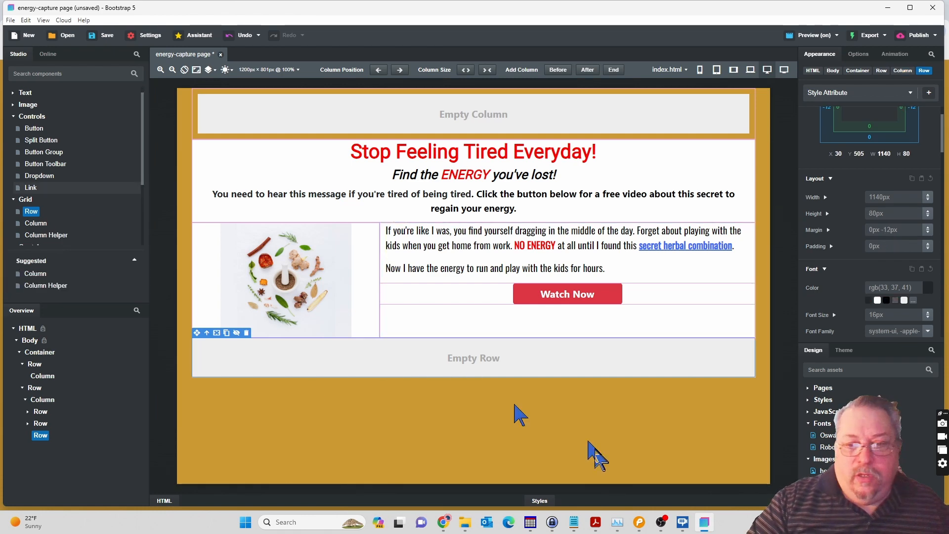
click(639, 523)
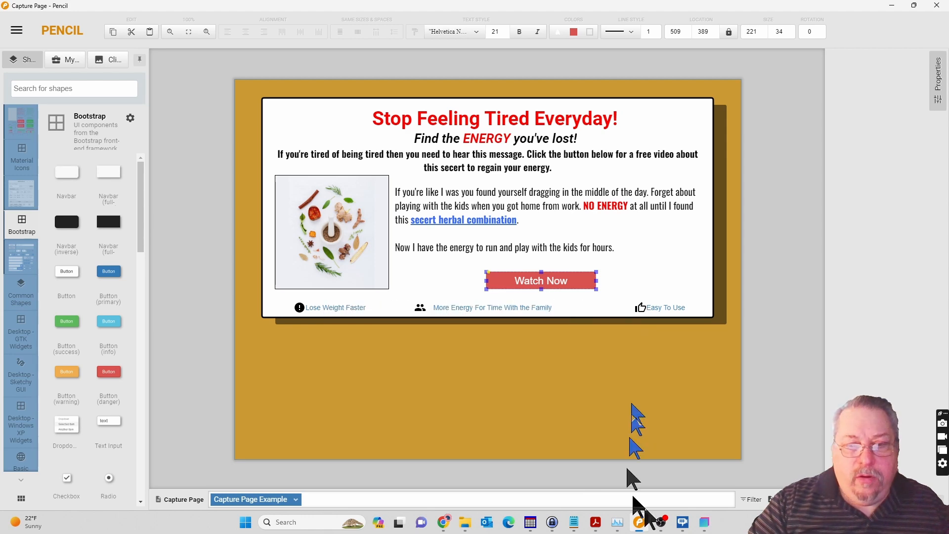
Return to Bootstrap Studio and place three columns side by side in the empty row below the herb image.
click(705, 523)
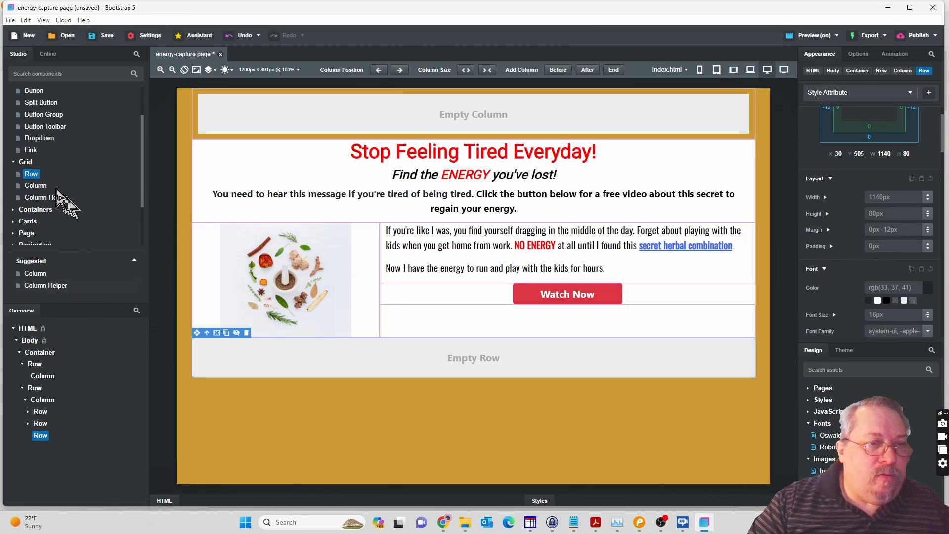
click(38, 187)
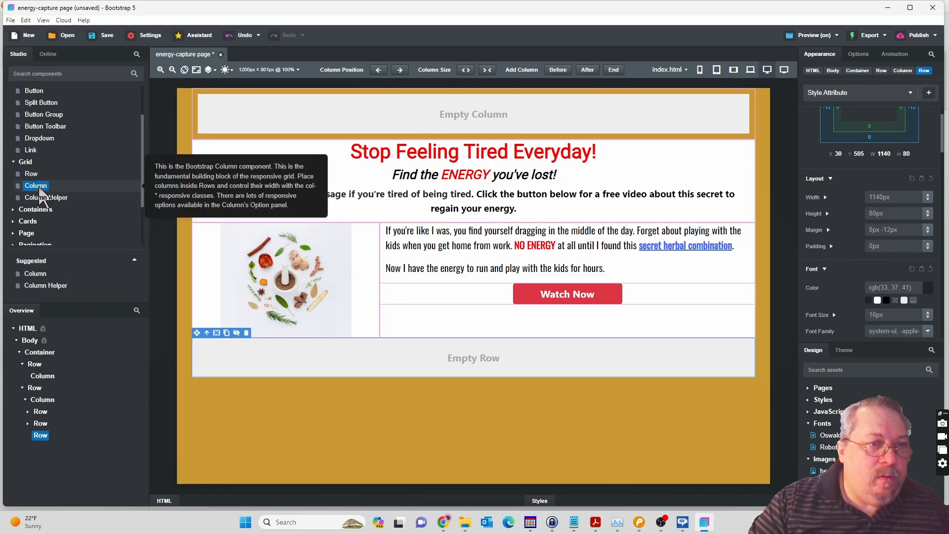
drag(40, 188, 38, 437)
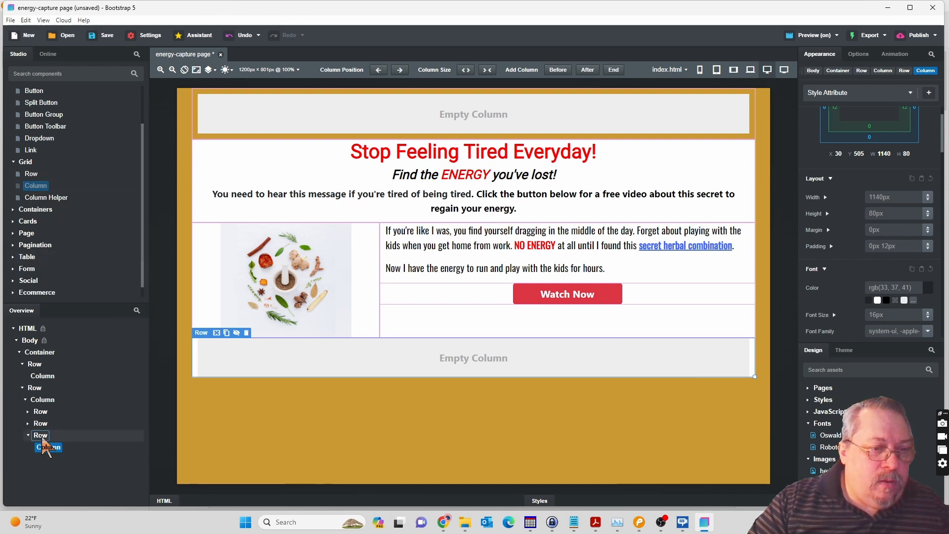
drag(42, 438, 43, 438)
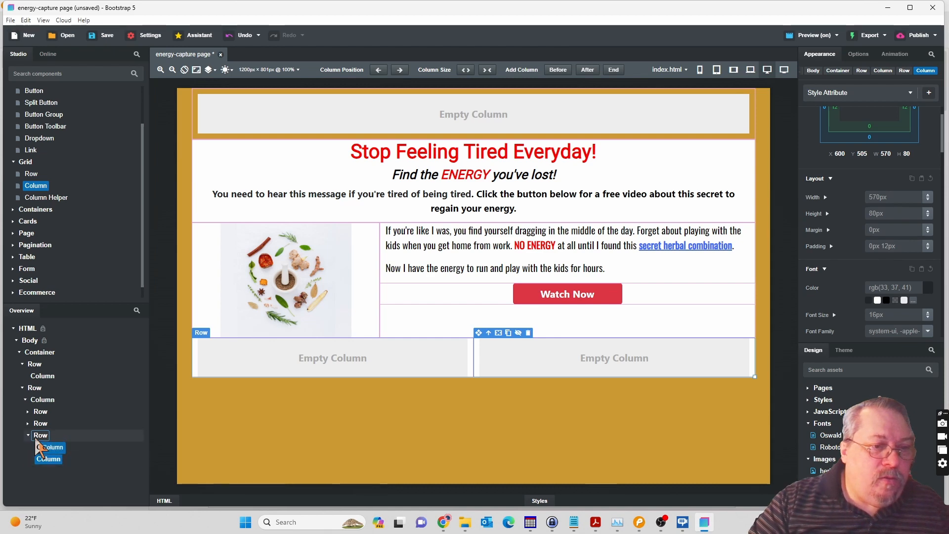
drag(36, 441, 36, 441)
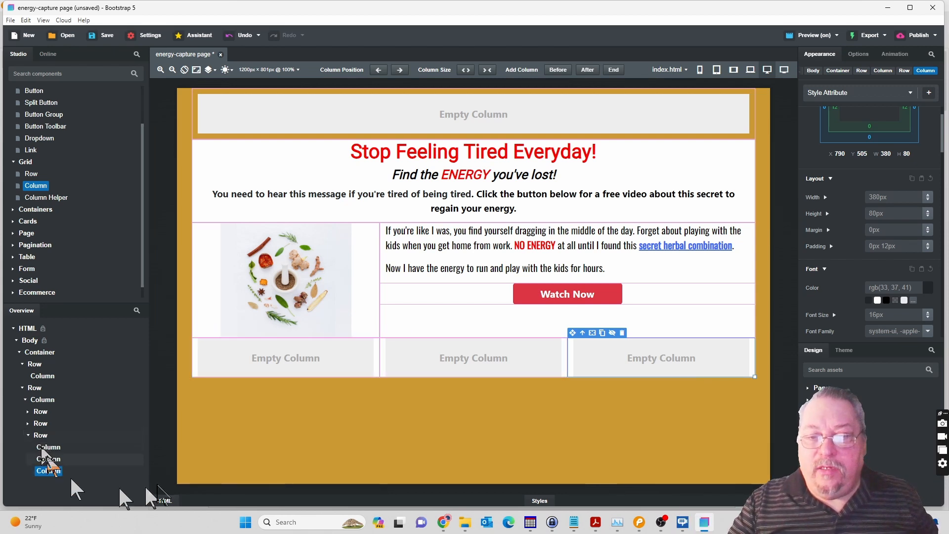
Switch to the Pencil mockup and examine the icons and captions in the line beneath the Watch Now button.
mouse_move(613, 530)
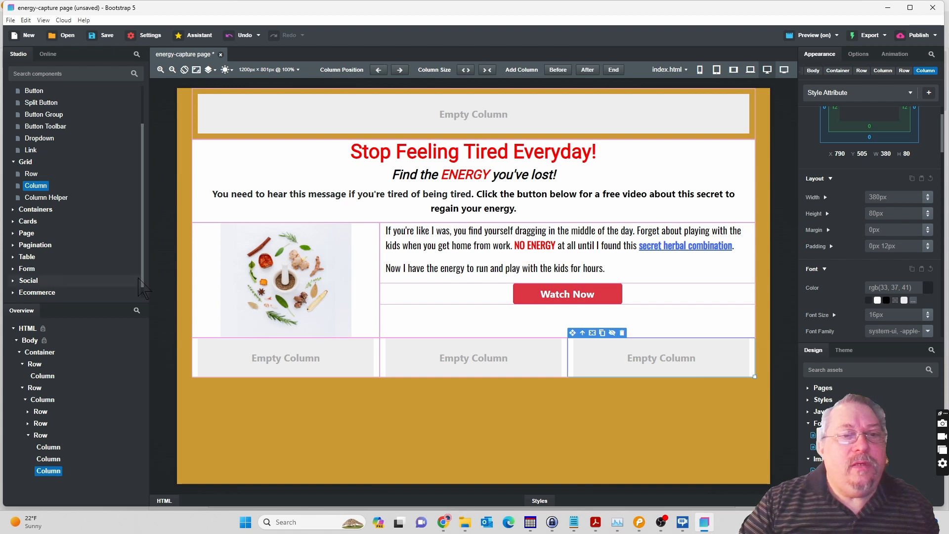
scroll(147, 272, up, 1)
scroll(147, 257, up, 1)
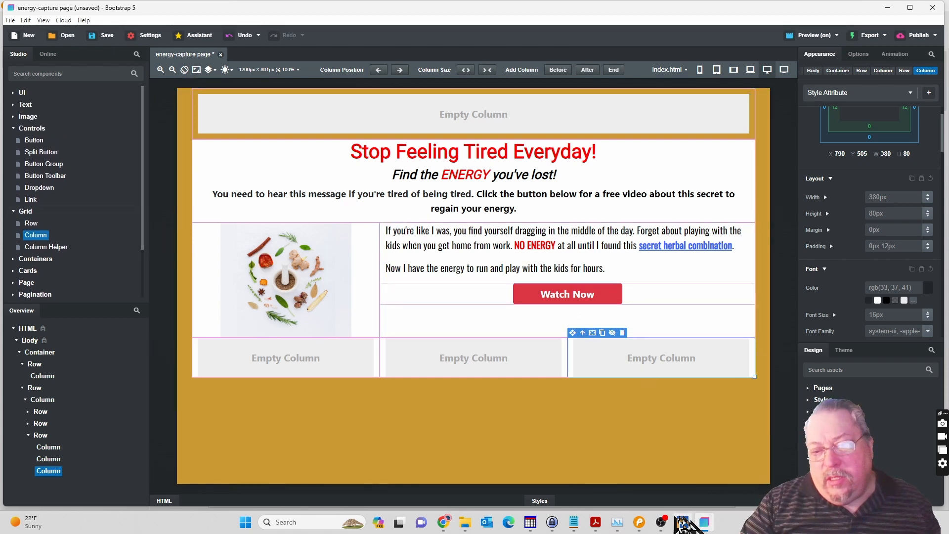
click(640, 524)
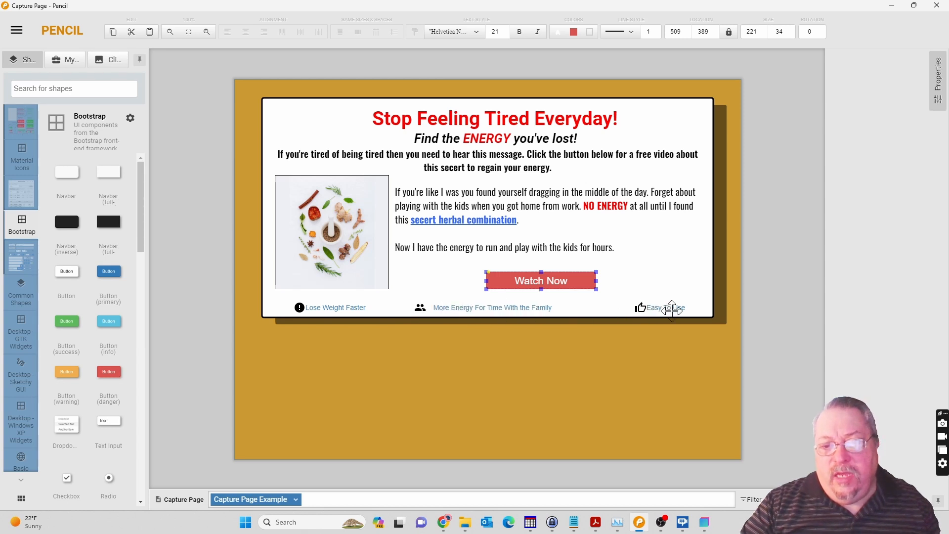
mouse_move(669, 525)
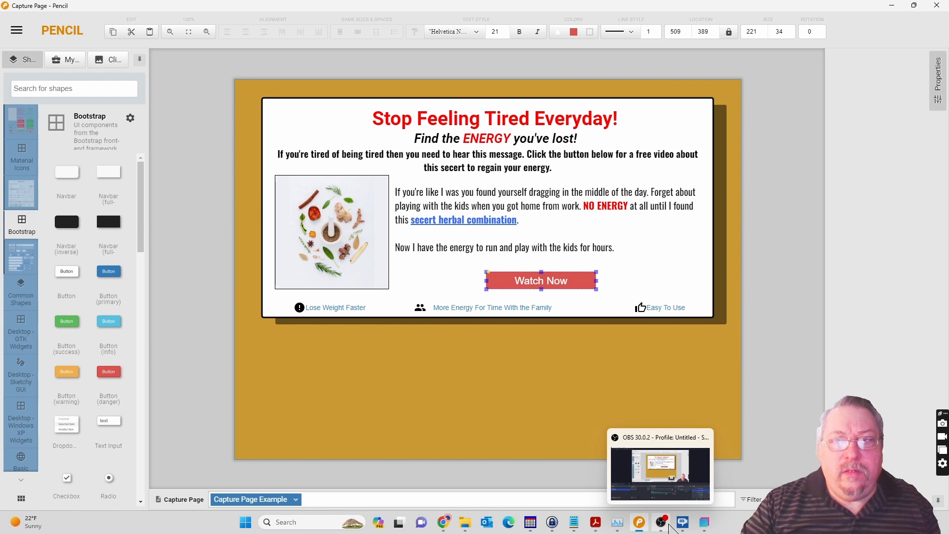
click(705, 522)
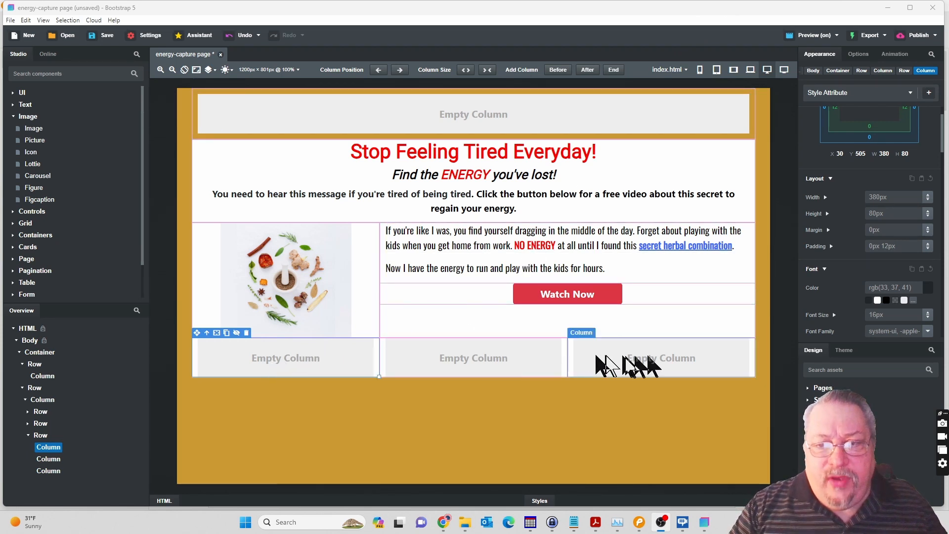
click(639, 523)
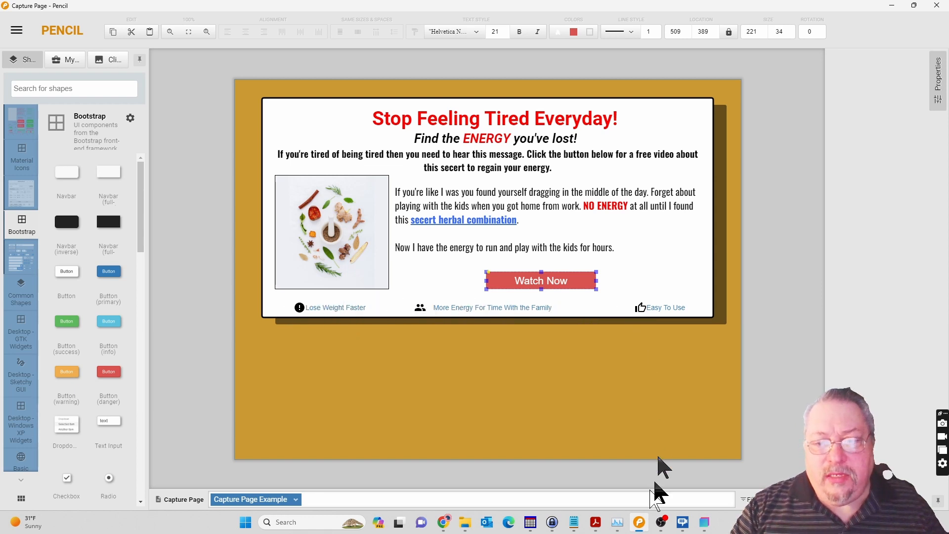
mouse_move(661, 522)
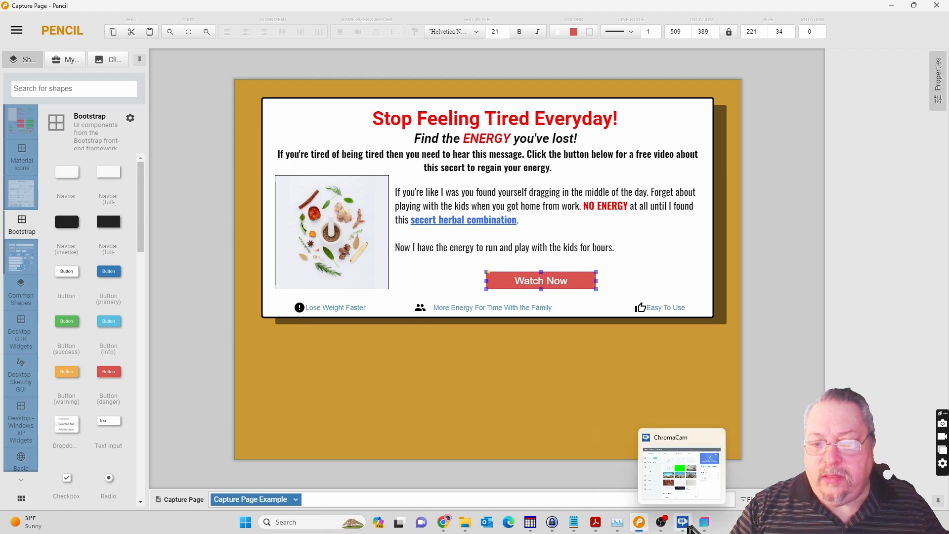
click(705, 525)
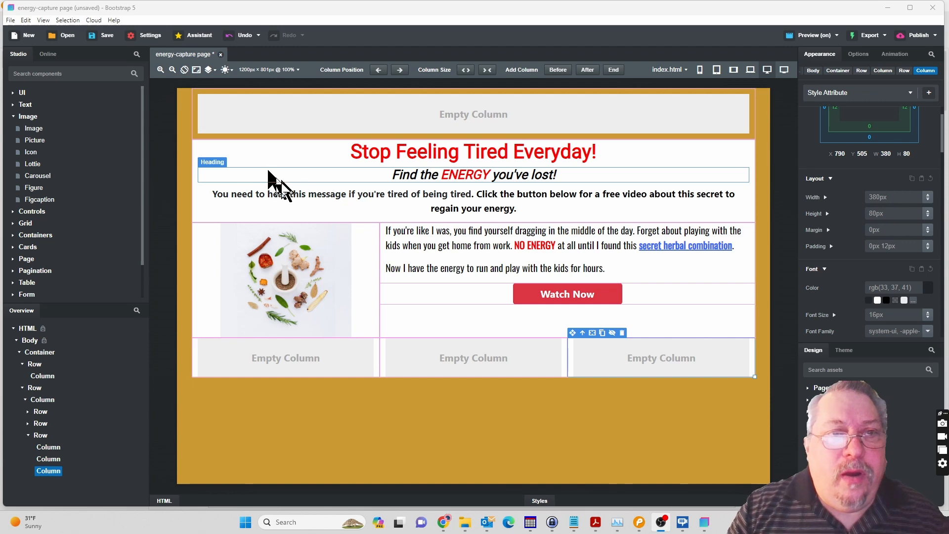
click(640, 524)
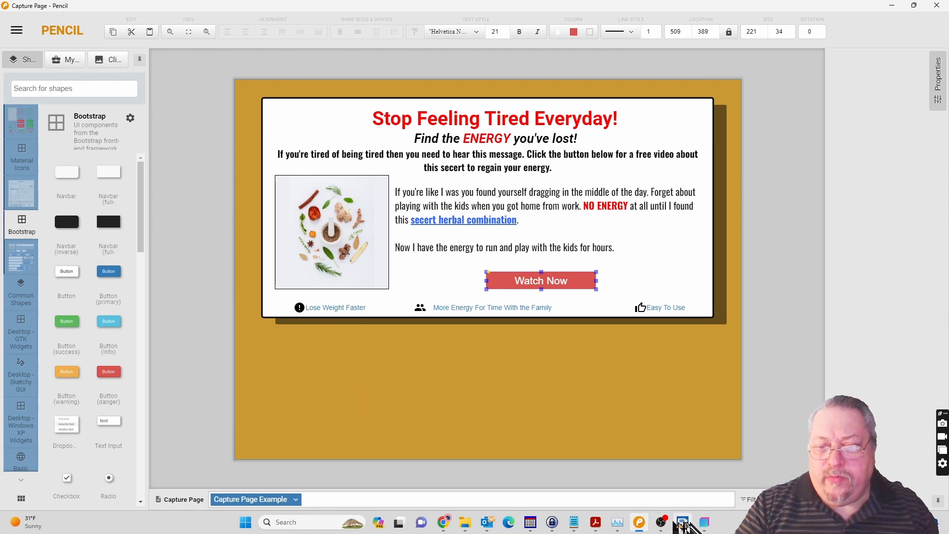
Return to Bootstrap Studio and add a star icon to each of the three columns in the bottom row.
click(705, 527)
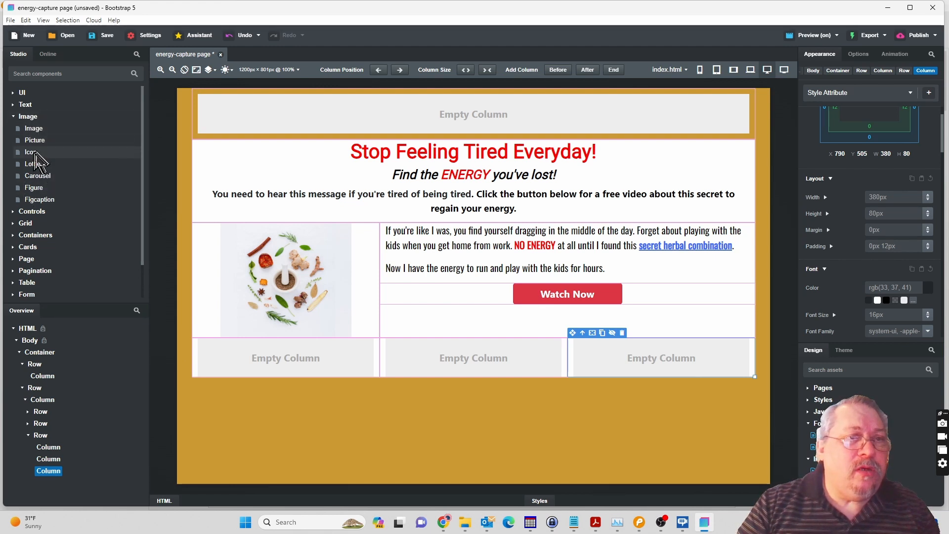
drag(85, 213, 70, 410)
drag(60, 448, 56, 479)
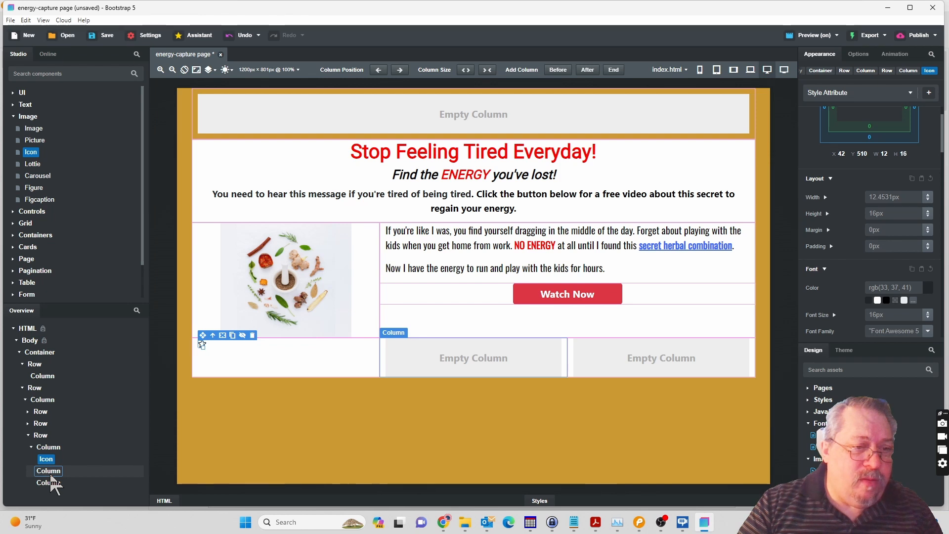
drag(50, 475, 50, 476)
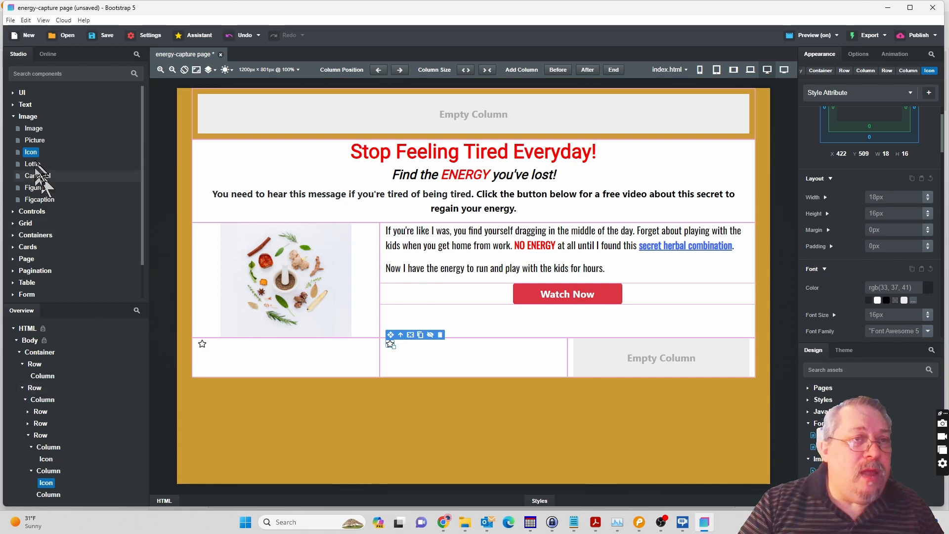
drag(30, 152, 49, 499)
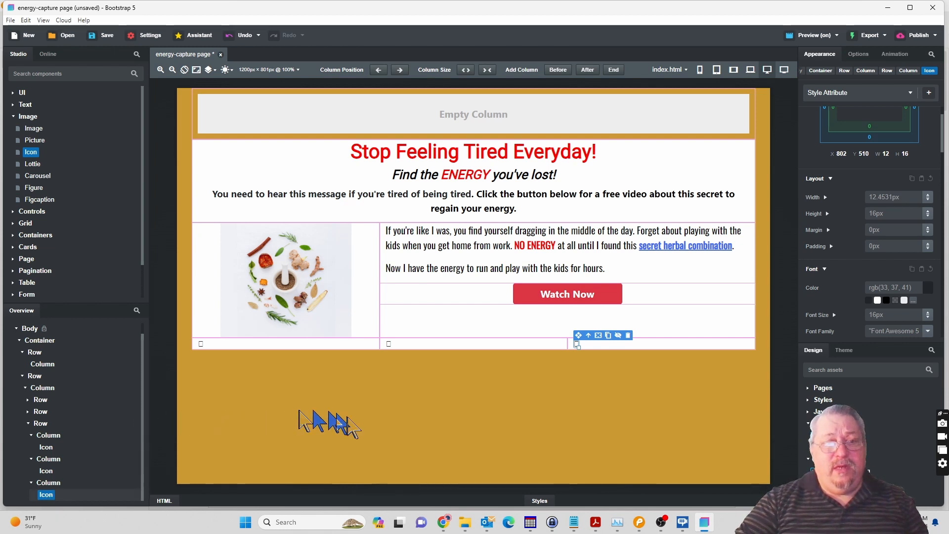
Check the bottom-row icons in the Pencil mockup and return to Bootstrap Studio.
mouse_move(443, 522)
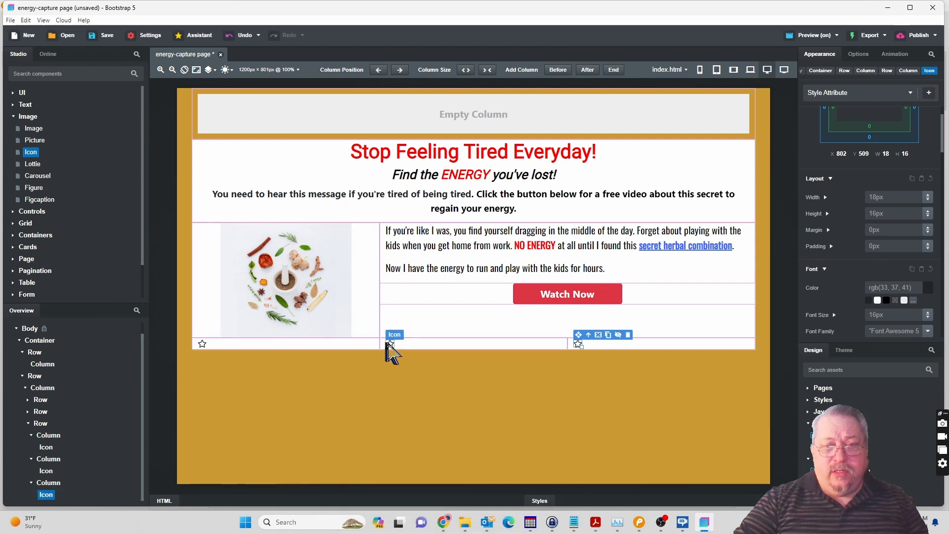
click(639, 522)
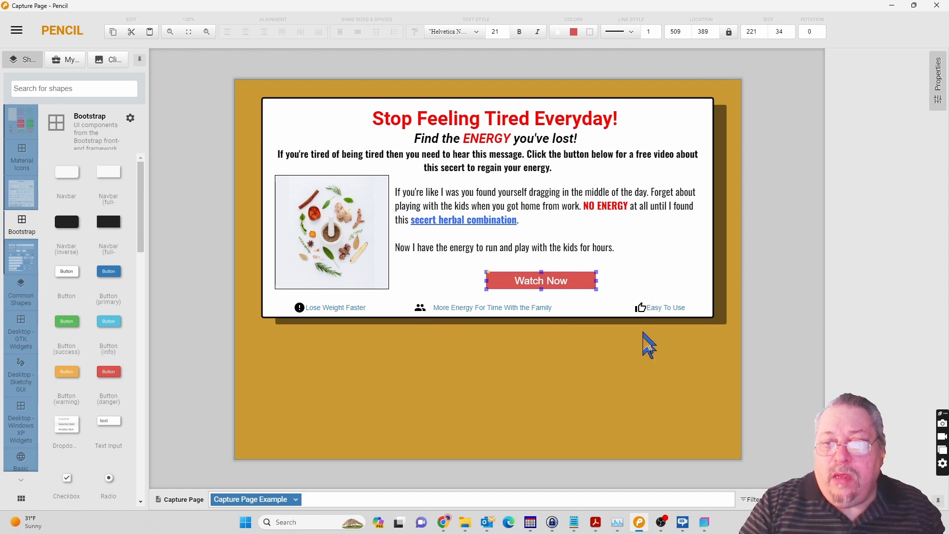
click(706, 524)
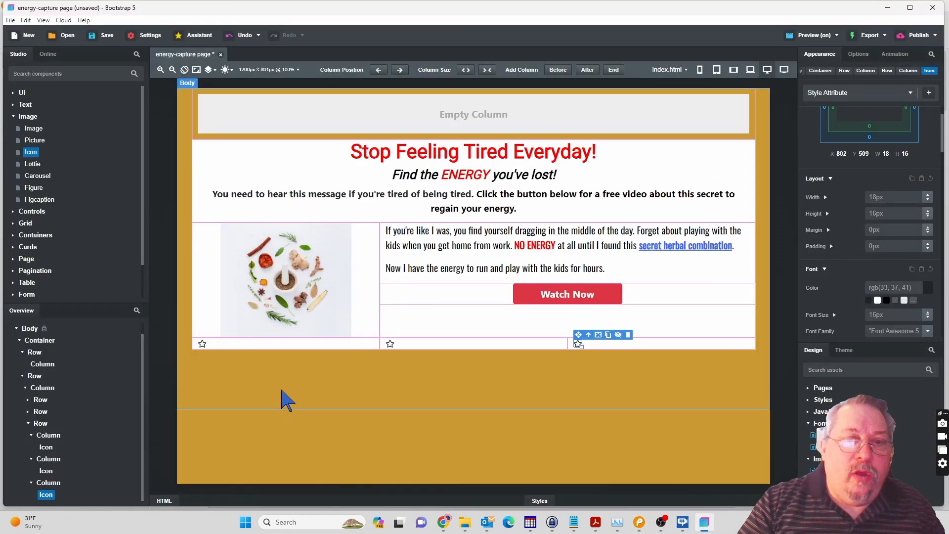
click(858, 54)
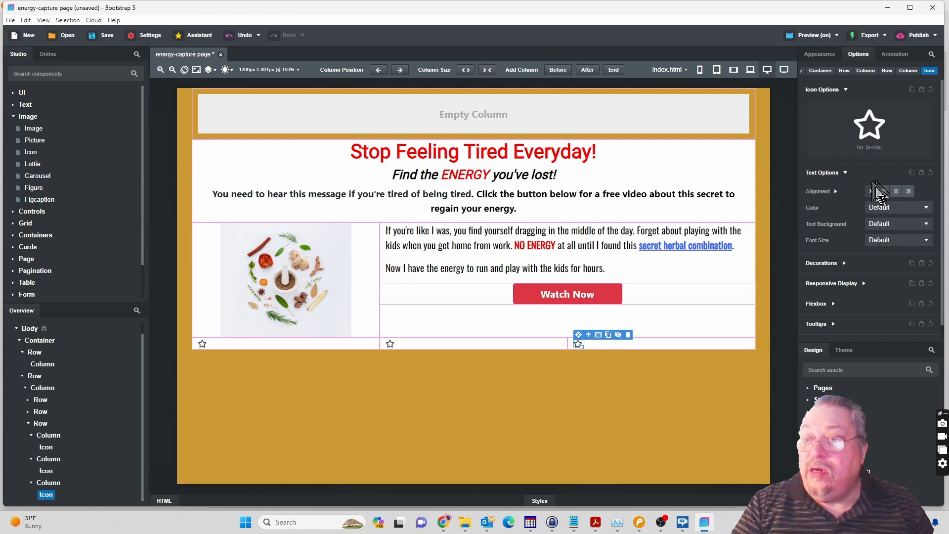
scroll(873, 228, down, 1)
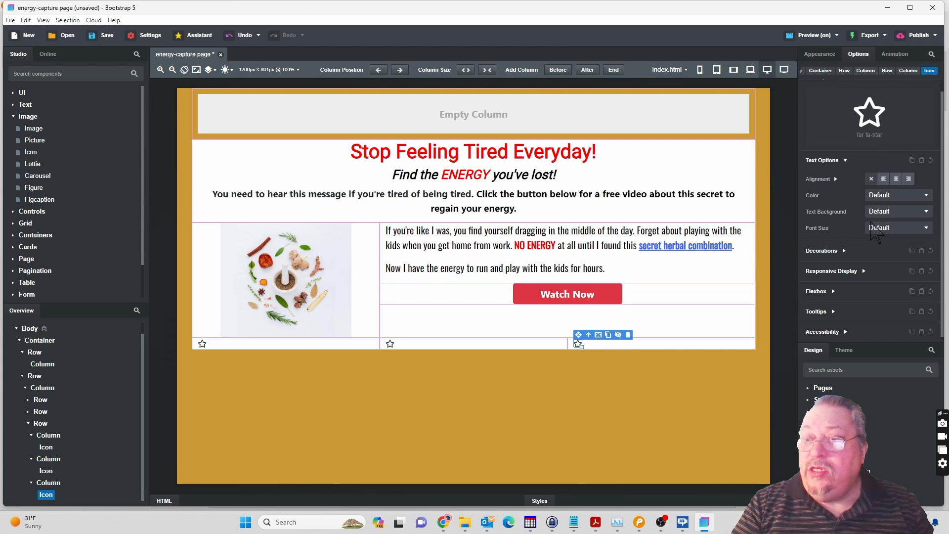
scroll(873, 232, up, 1)
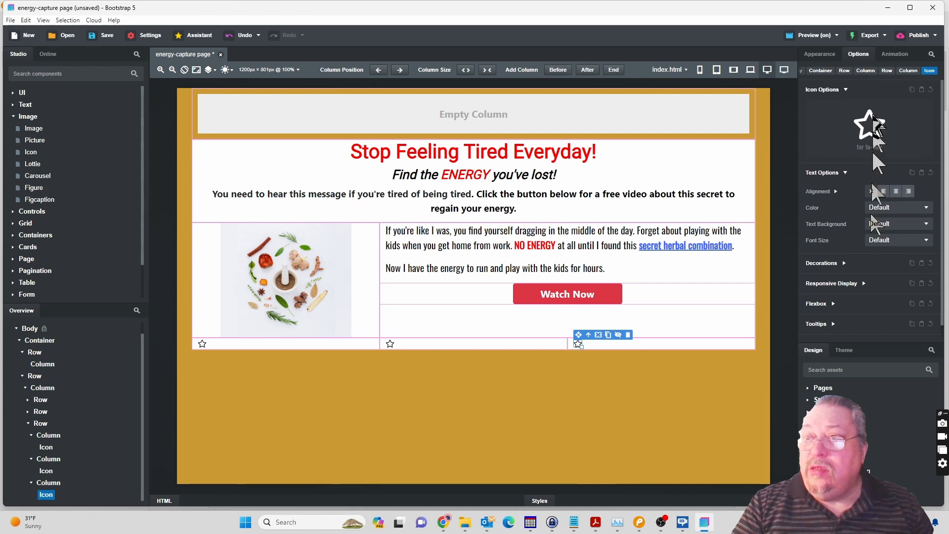
click(873, 131)
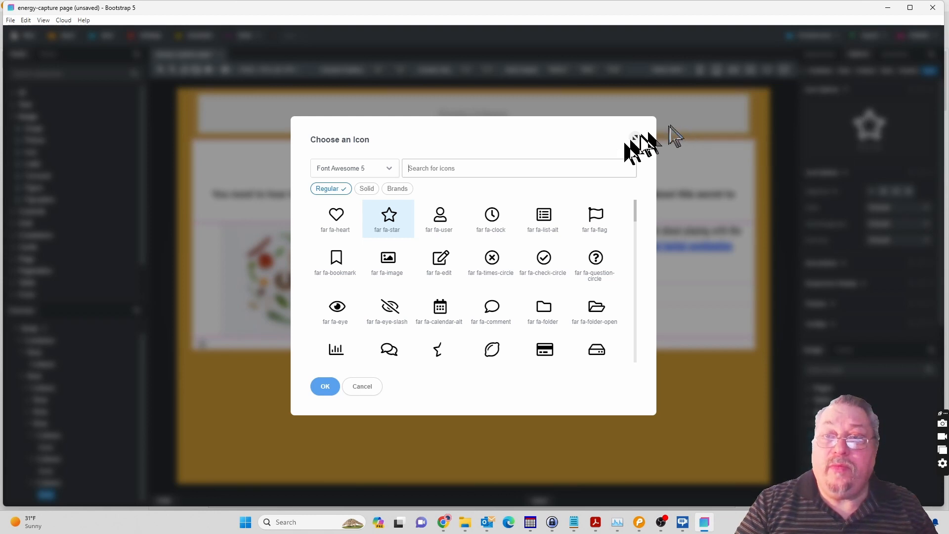
click(368, 389)
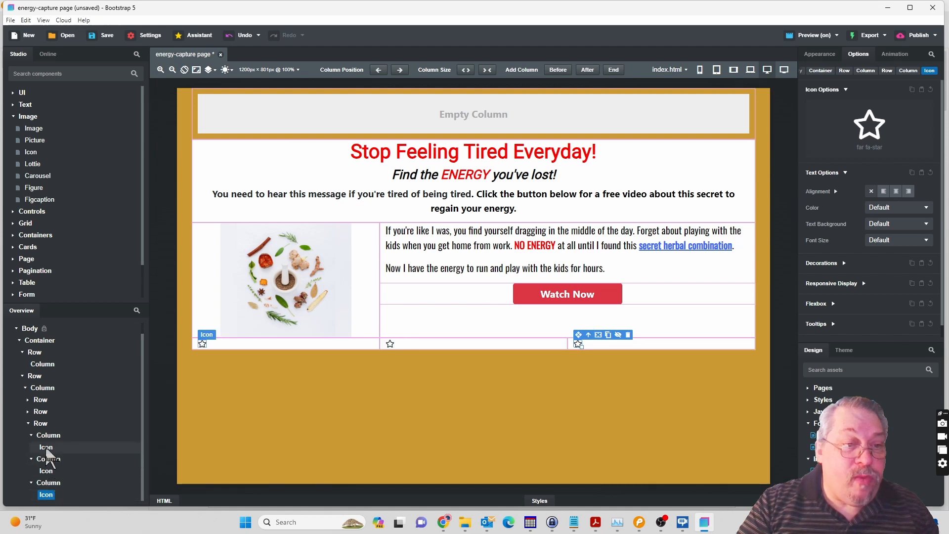
click(46, 447)
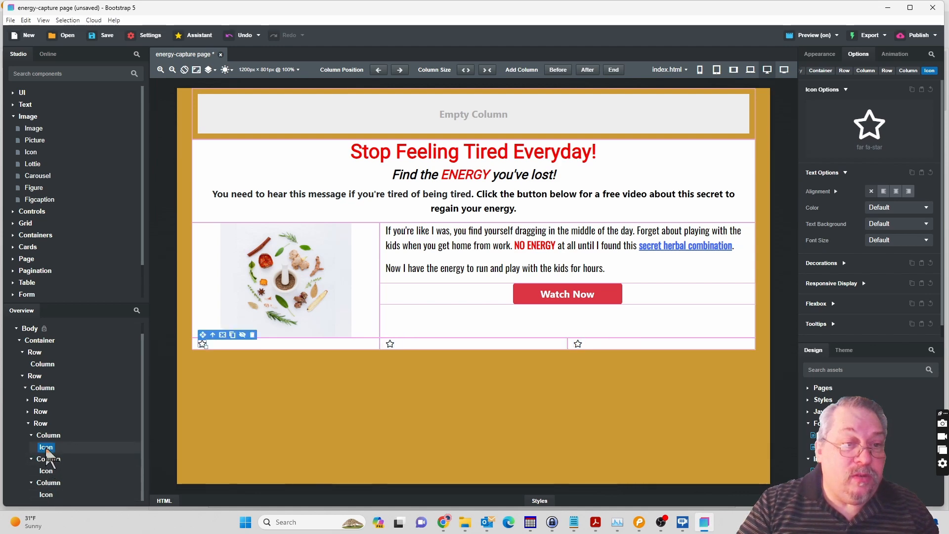
double_click(46, 448)
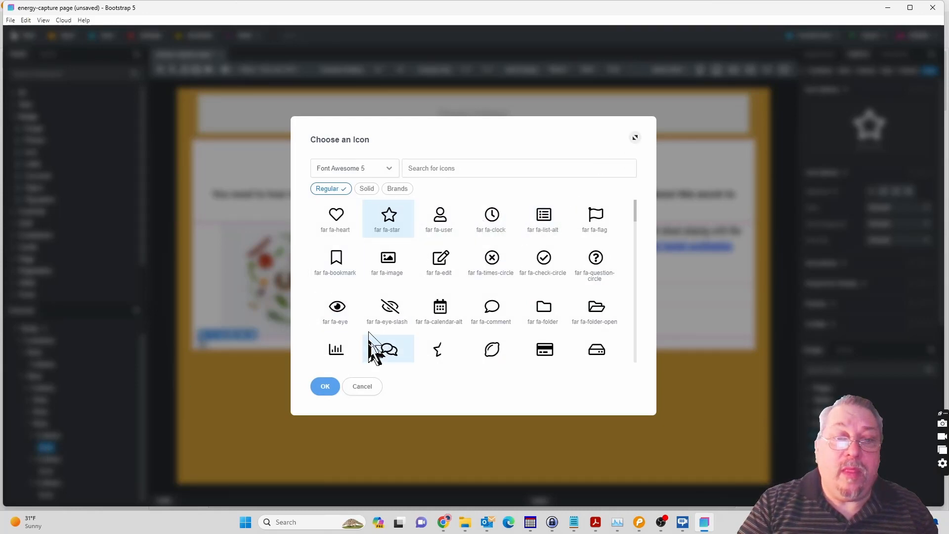
click(361, 387)
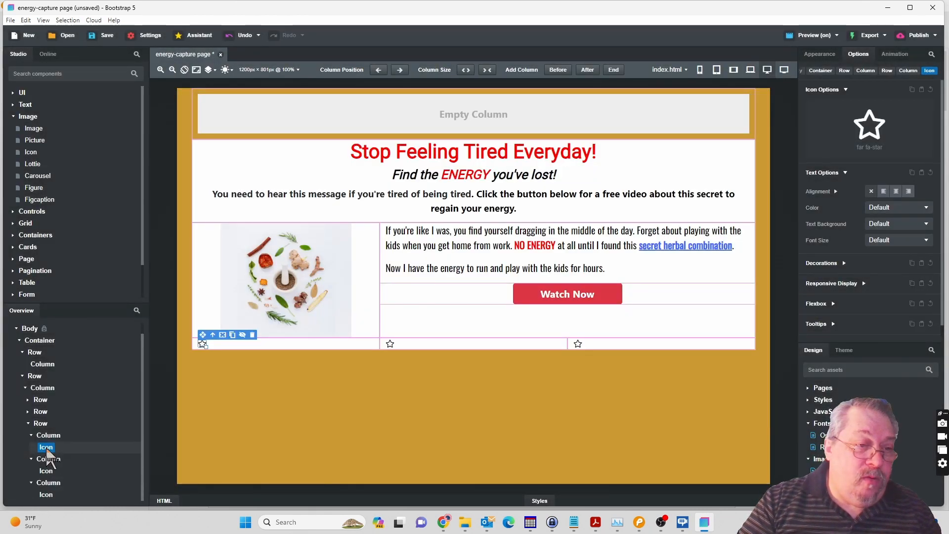
right_click(46, 447)
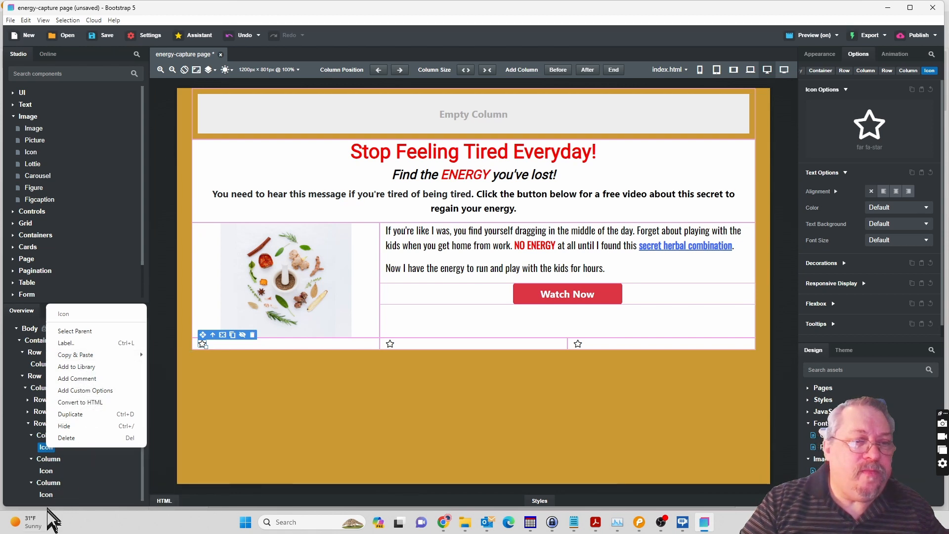
click(276, 433)
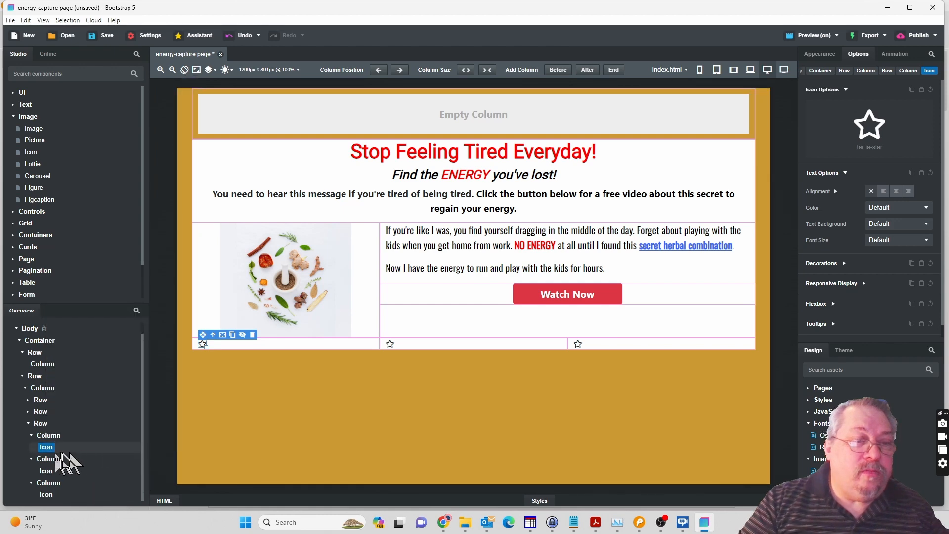
Open the icon chooser for the first bottom-row column's star and look through the regular Font Awesome 5 icons.
double_click(47, 448)
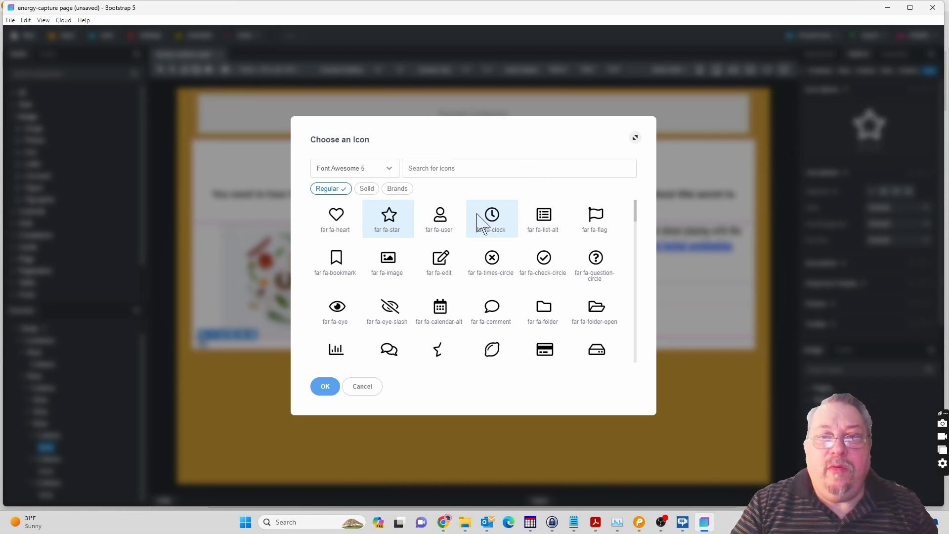
scroll(479, 224, down, 3)
scroll(479, 224, down, 5)
scroll(477, 214, down, 6)
scroll(477, 214, down, 5)
scroll(477, 223, down, 5)
scroll(477, 223, down, 4)
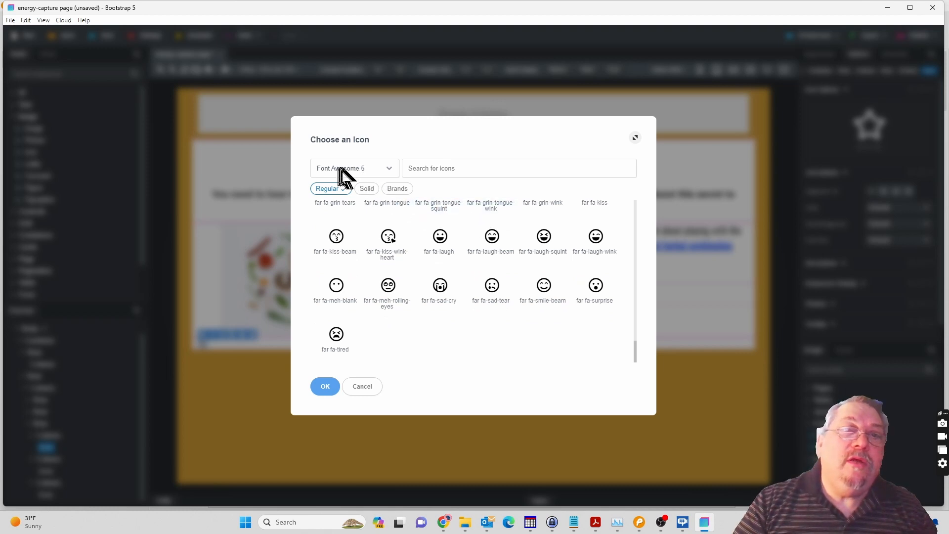
Switch the icon set to Heroicons and look through its solid icons for one matching the mockup's first icon.
click(388, 169)
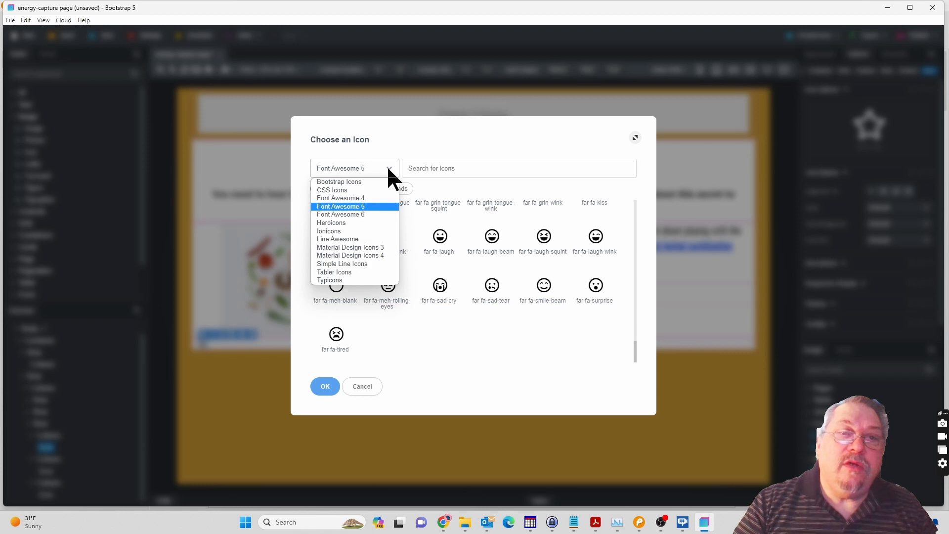
click(341, 224)
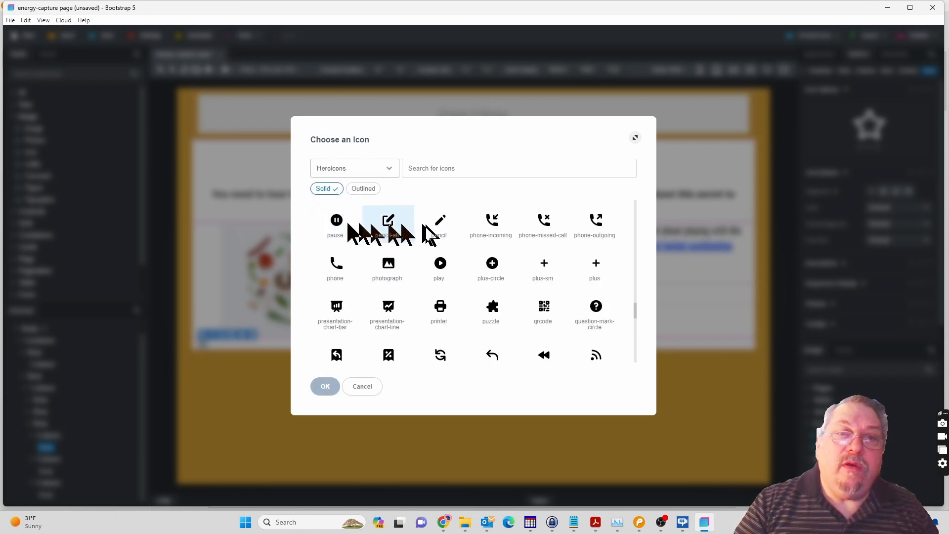
scroll(455, 224, down, 3)
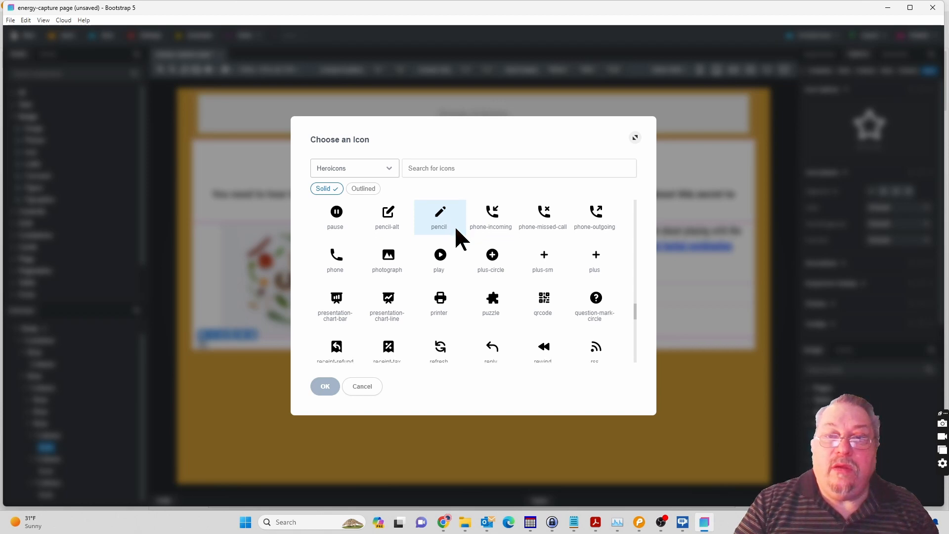
scroll(455, 225, down, 1)
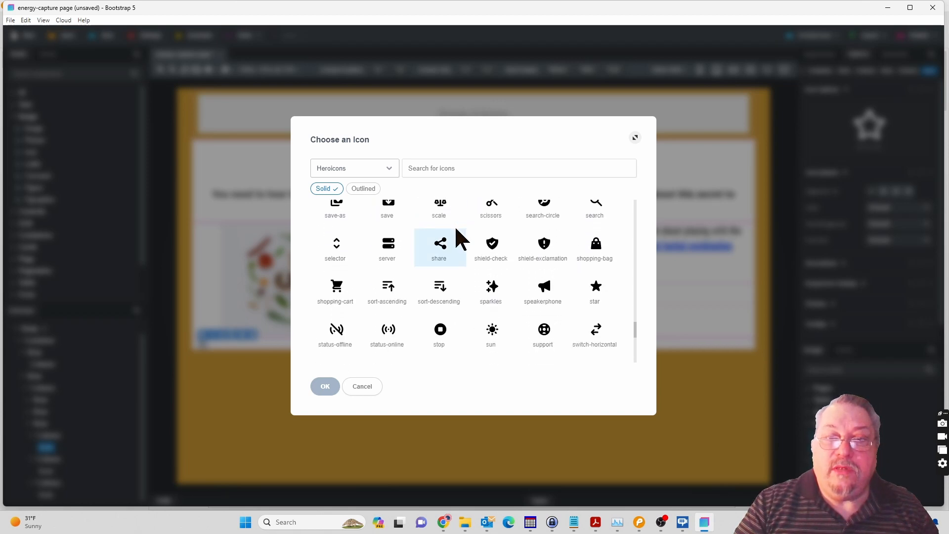
scroll(455, 226, down, 1)
scroll(455, 225, down, 4)
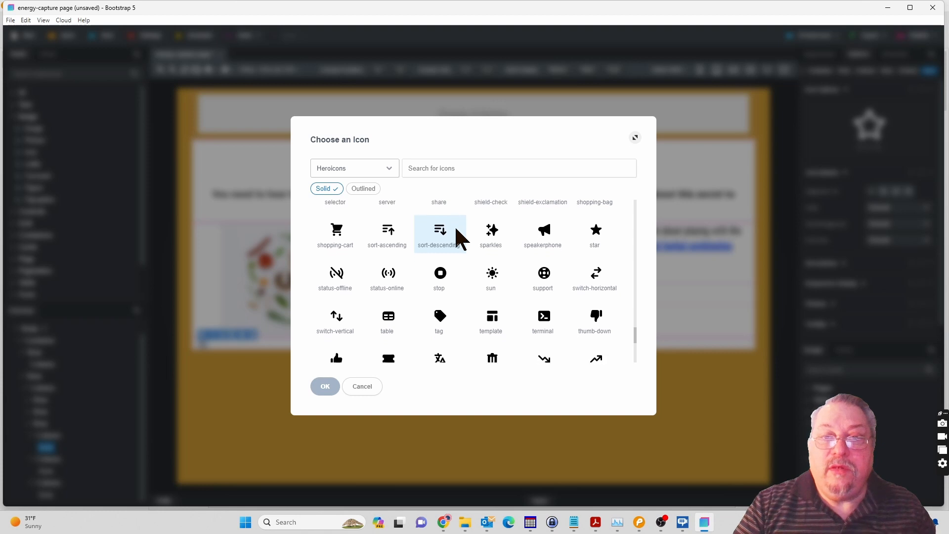
scroll(456, 229, down, 1)
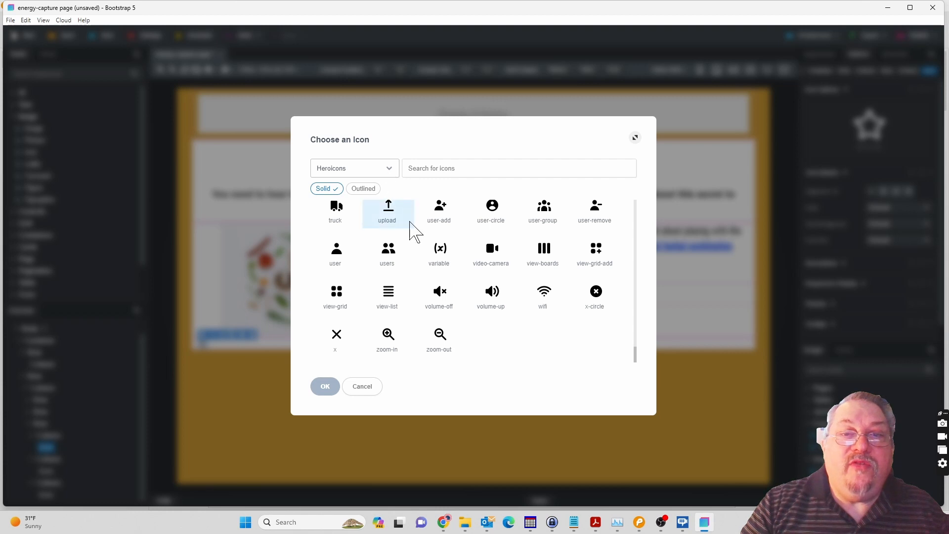
scroll(414, 231, up, 5)
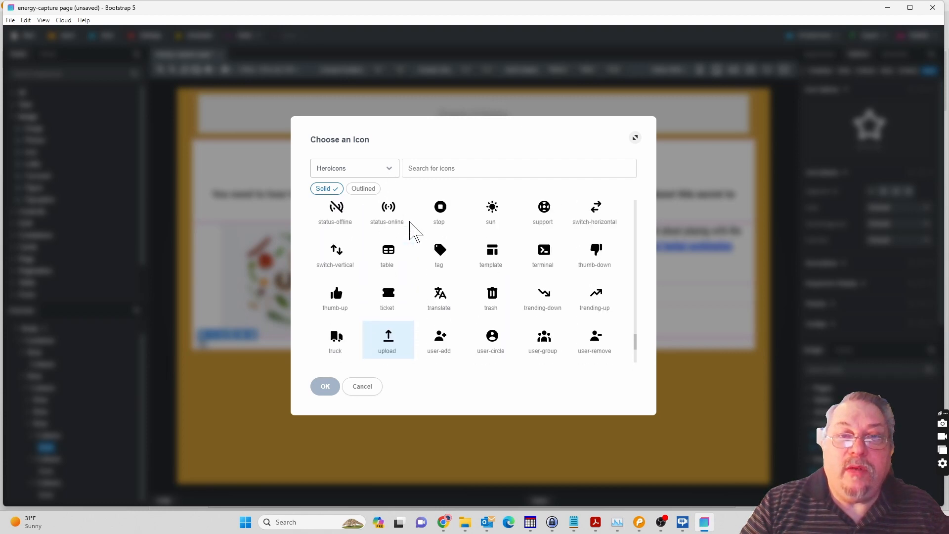
scroll(414, 232, down, 2)
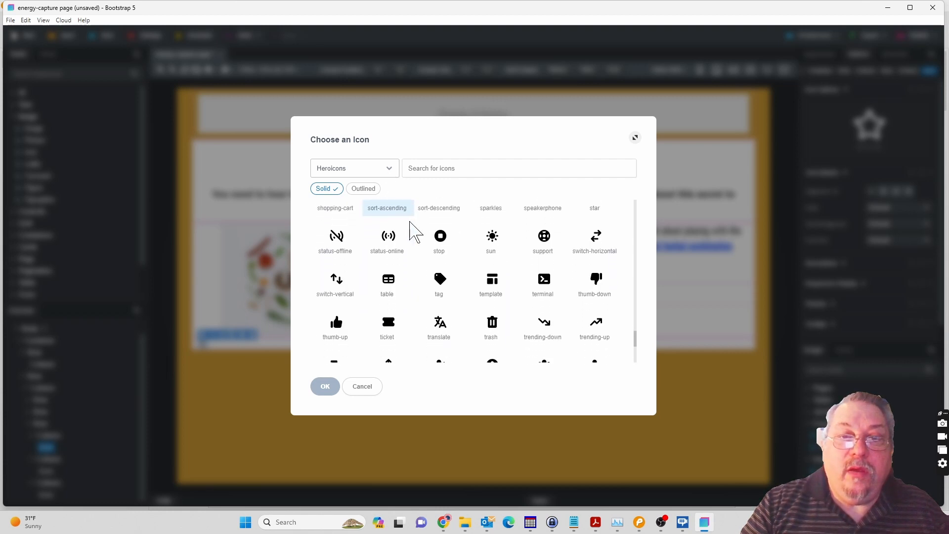
scroll(414, 232, up, 6)
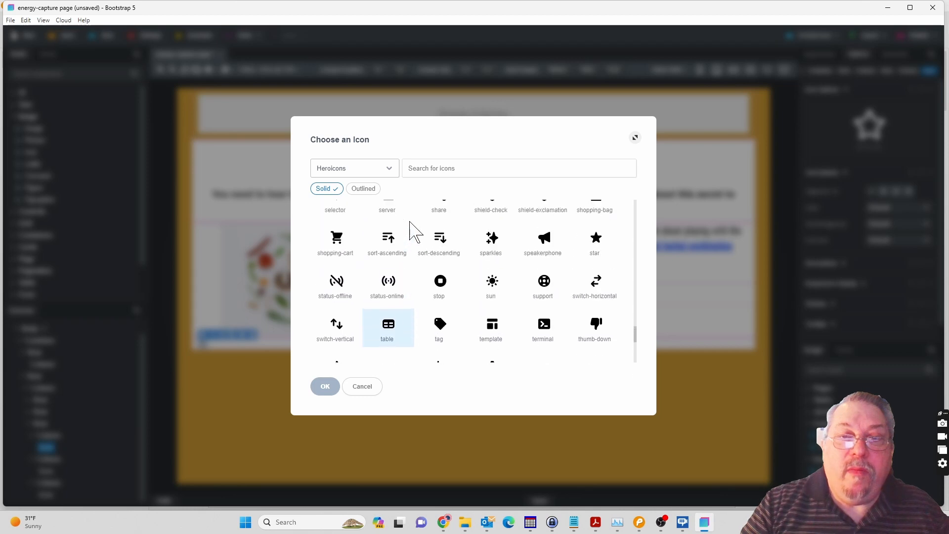
scroll(414, 231, up, 4)
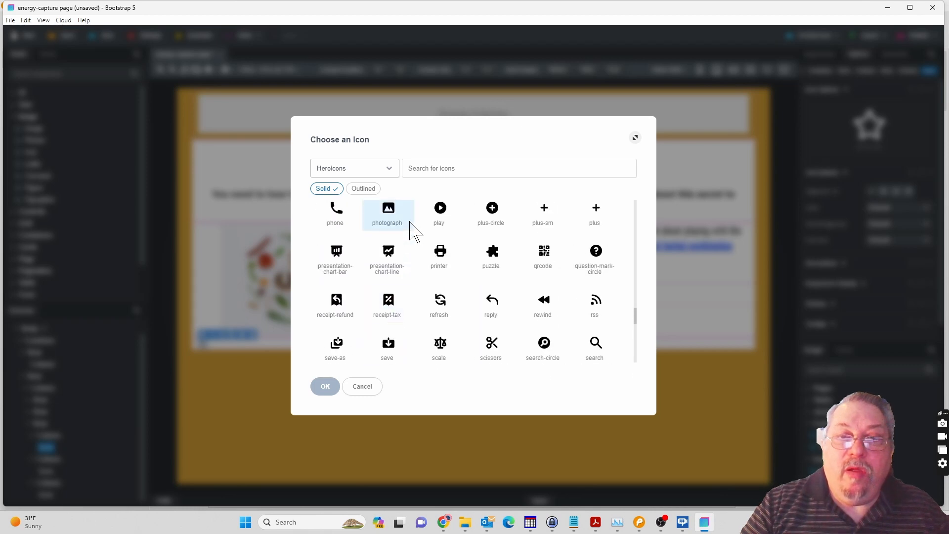
scroll(415, 232, up, 4)
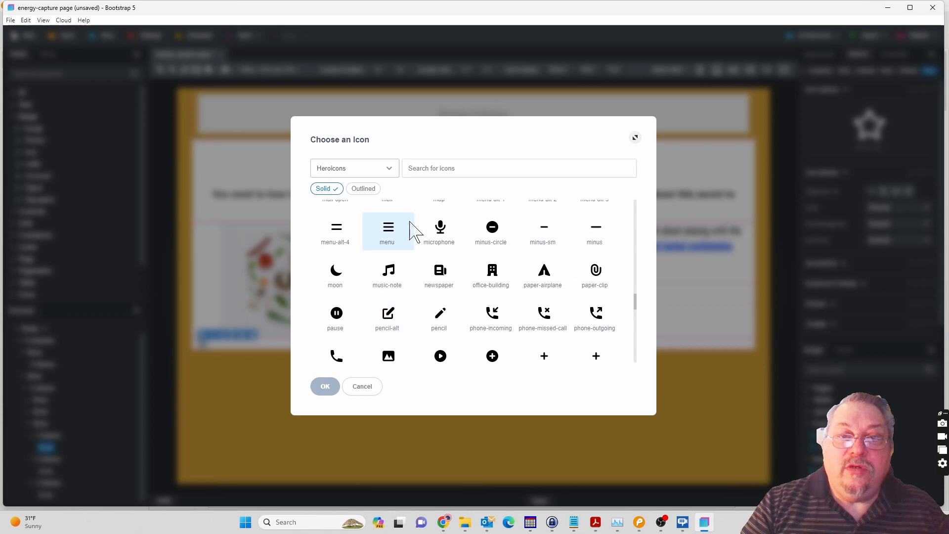
scroll(414, 232, up, 3)
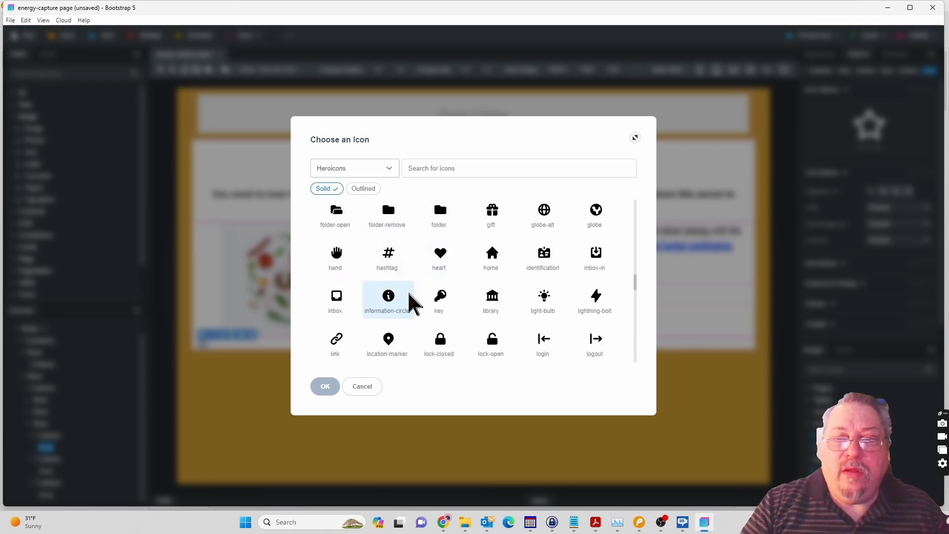
scroll(415, 302, up, 3)
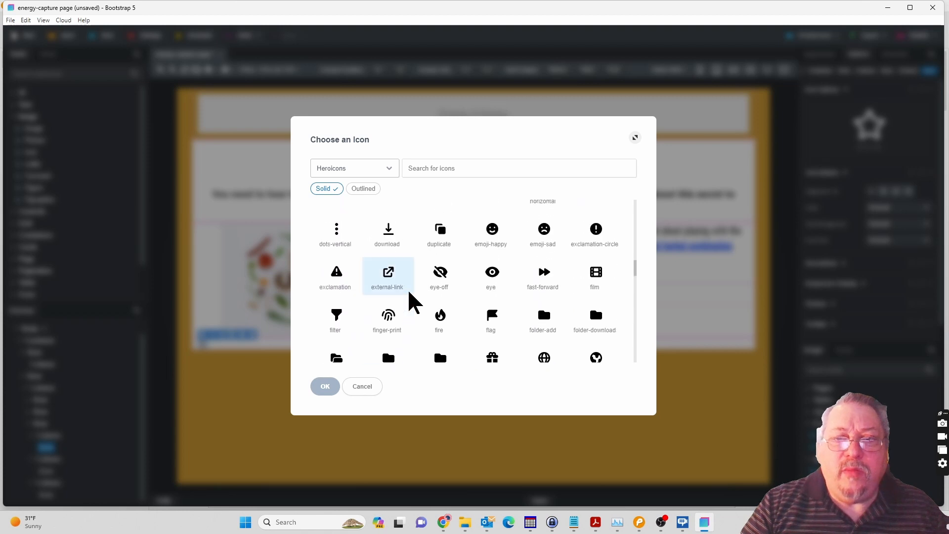
scroll(415, 301, up, 6)
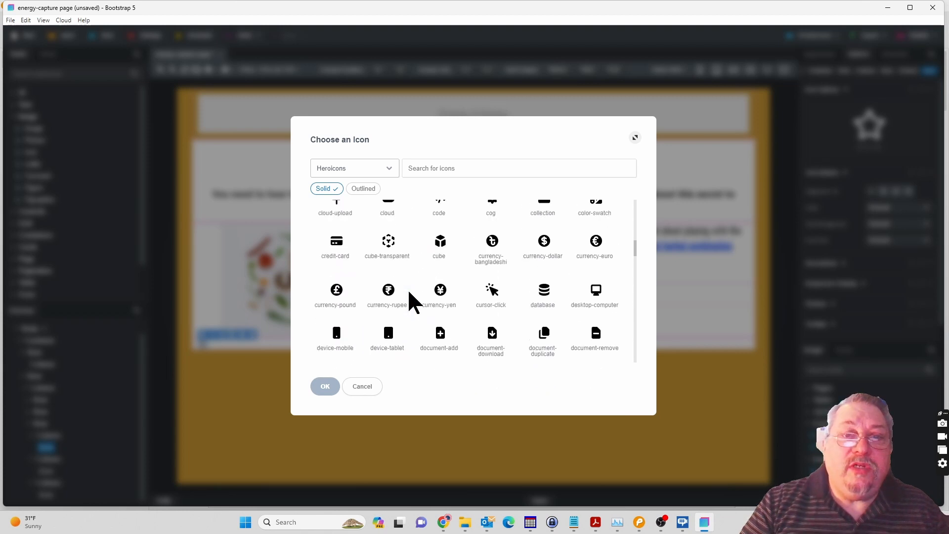
scroll(411, 294, up, 2)
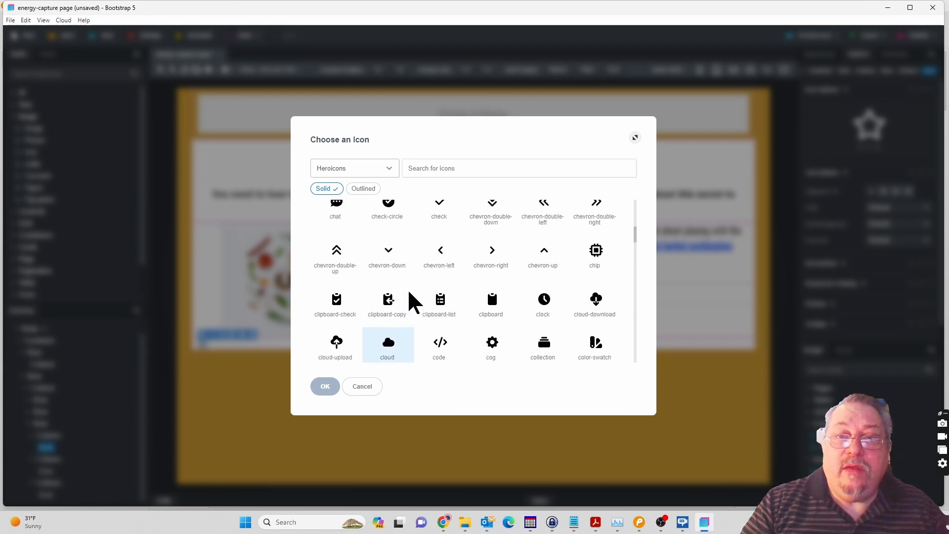
scroll(412, 302, up, 2)
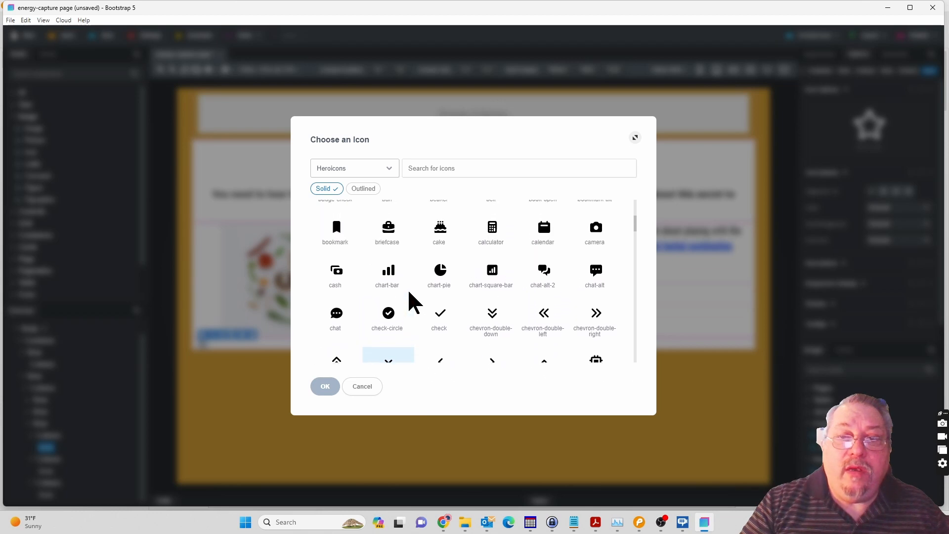
scroll(414, 302, up, 3)
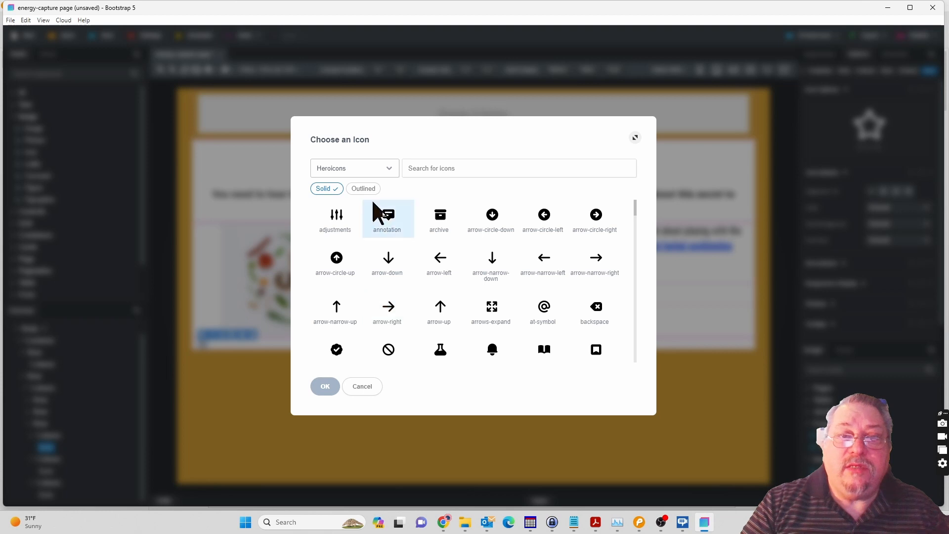
Replace the first bottom-row column's star with the Ionicons icon ion-android-alert and set its font size to 23px.
click(363, 169)
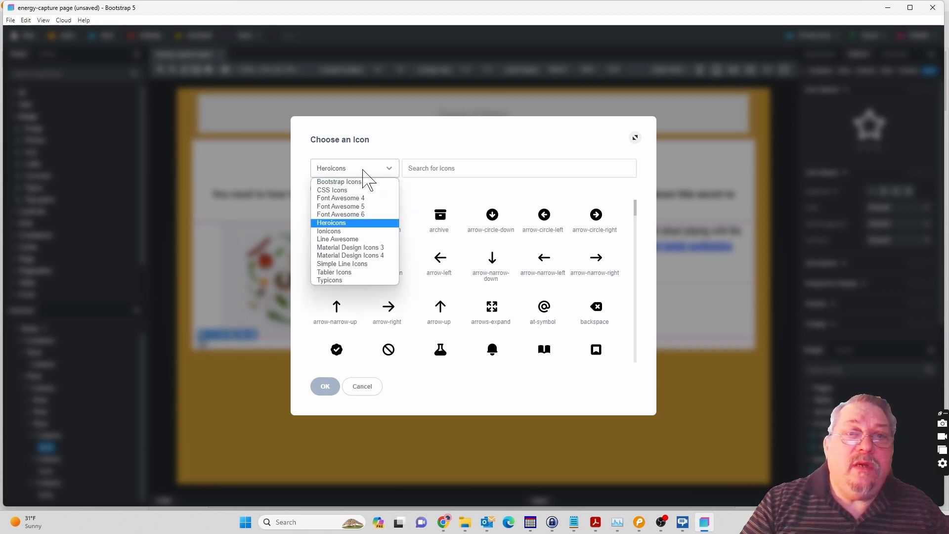
click(339, 225)
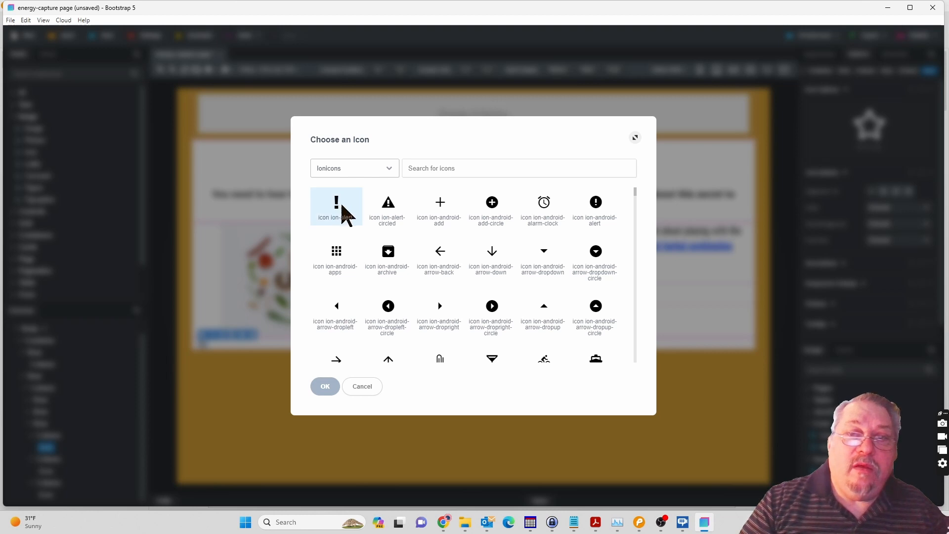
click(599, 211)
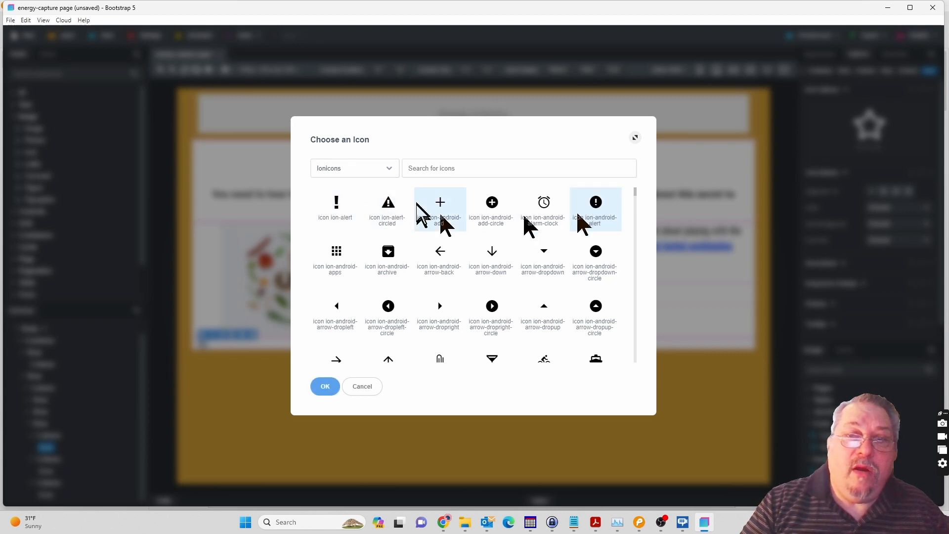
click(337, 207)
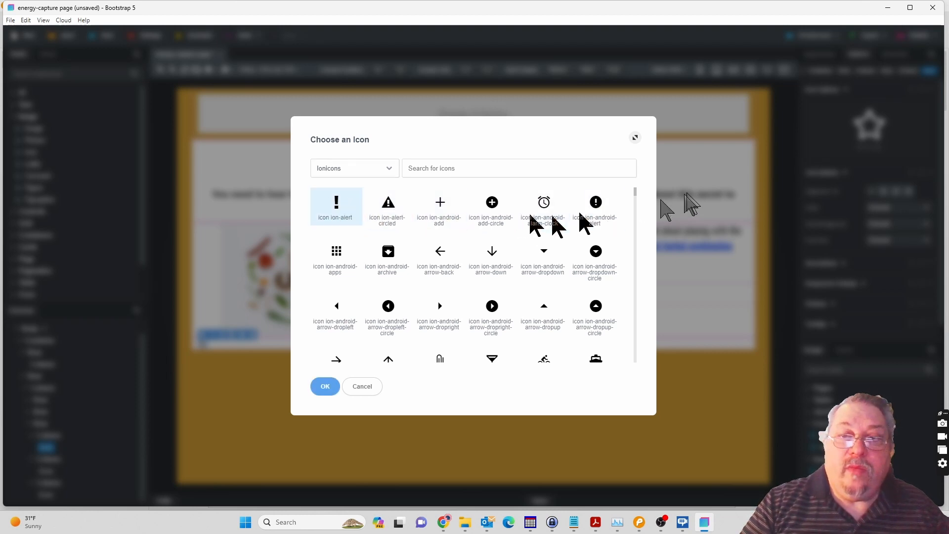
click(600, 207)
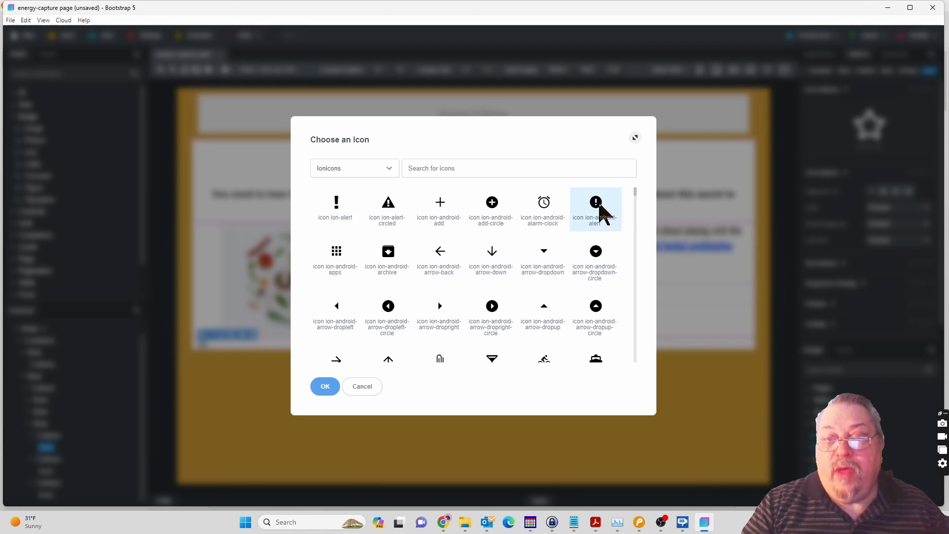
click(325, 387)
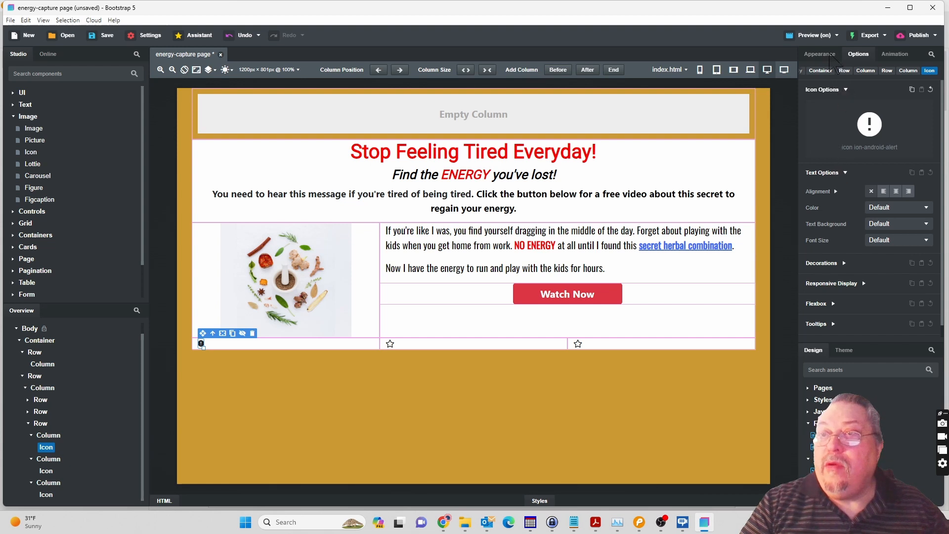
click(832, 58)
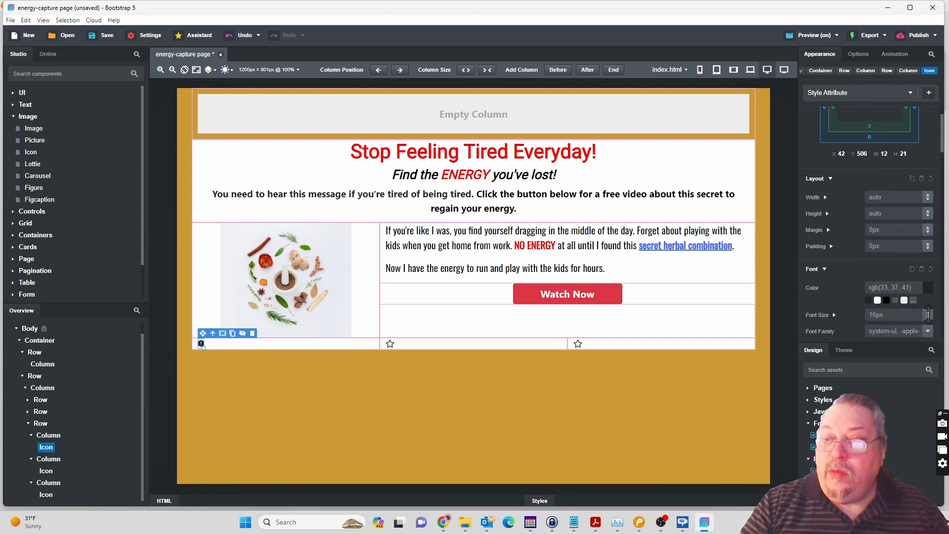
drag(929, 314, 929, 306)
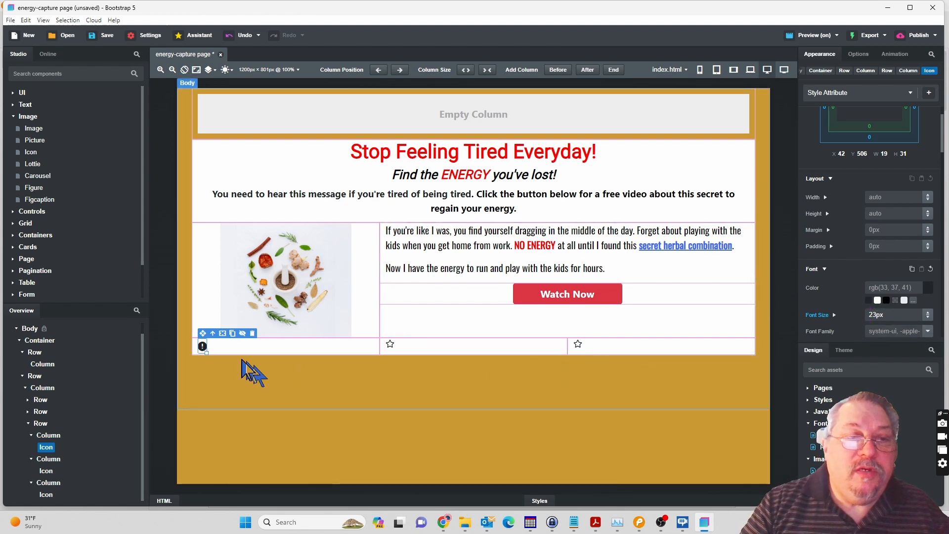
Try a Paragraph component after the alert icon in the first bottom-row column and delete it.
click(14, 105)
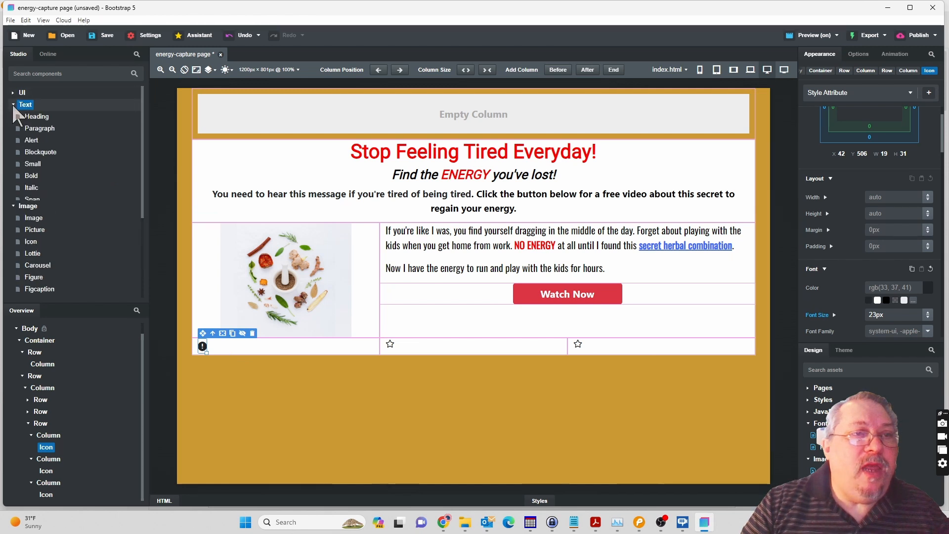
click(46, 130)
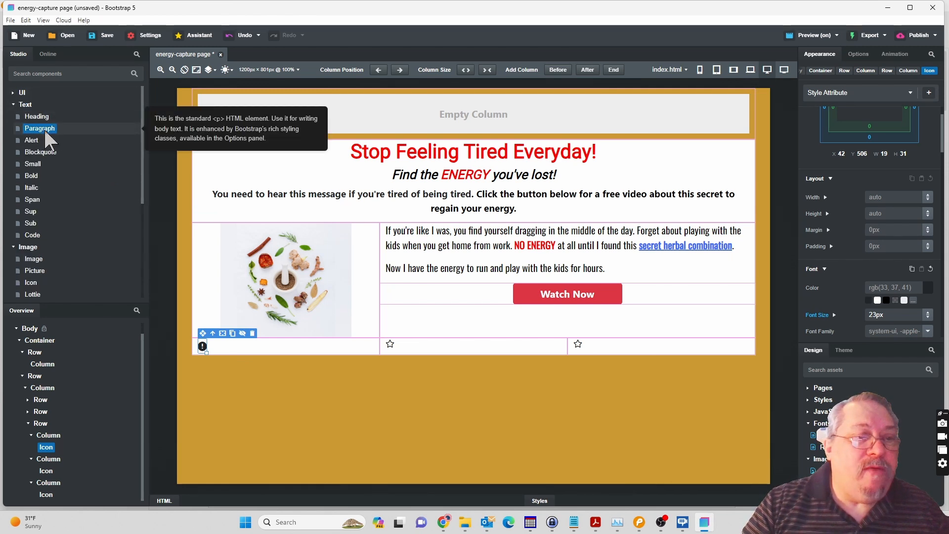
drag(76, 171, 58, 443)
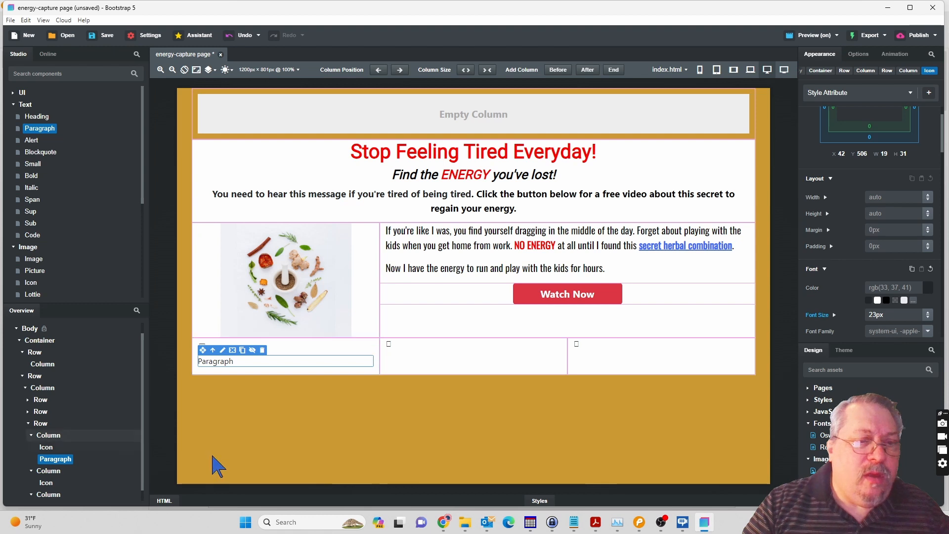
click(217, 362)
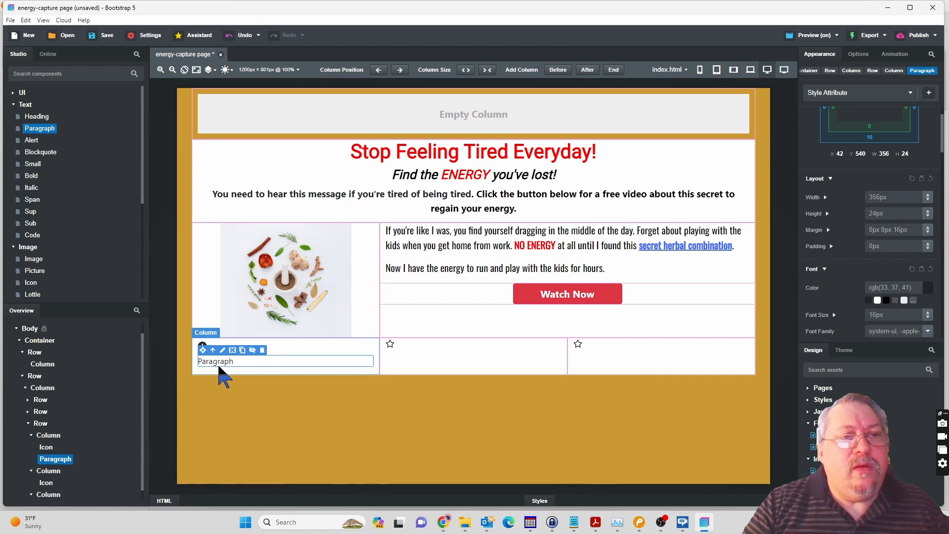
right_click(55, 463)
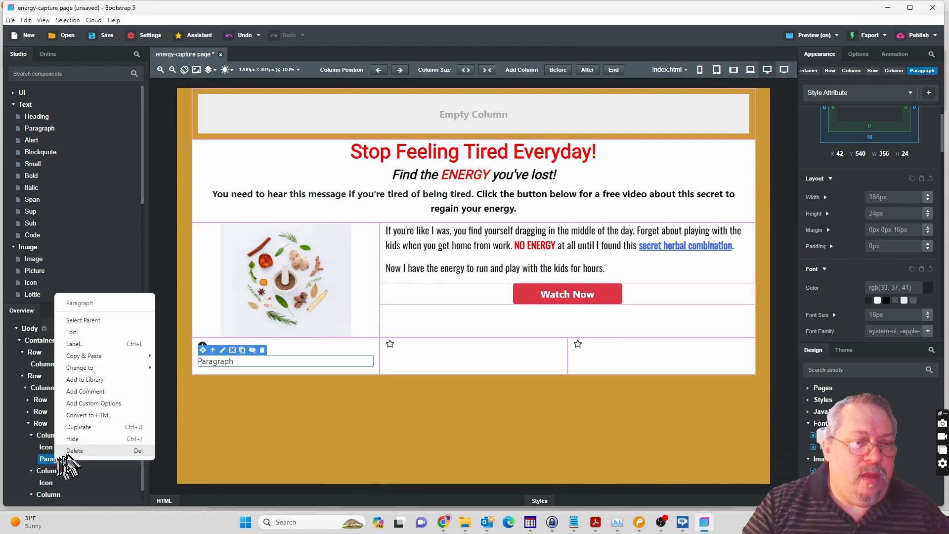
click(72, 452)
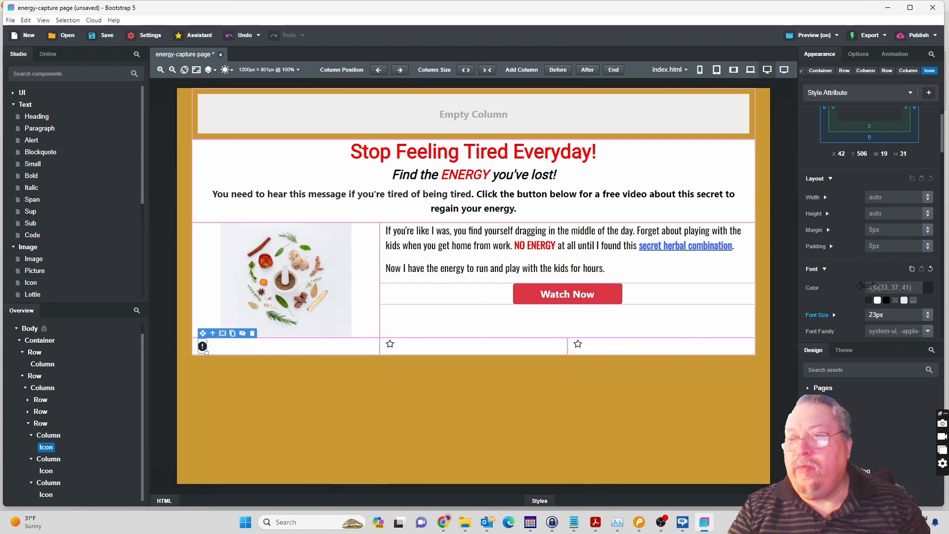
Add a Span text component after the alert icon in the first bottom-row column.
scroll(868, 289, down, 4)
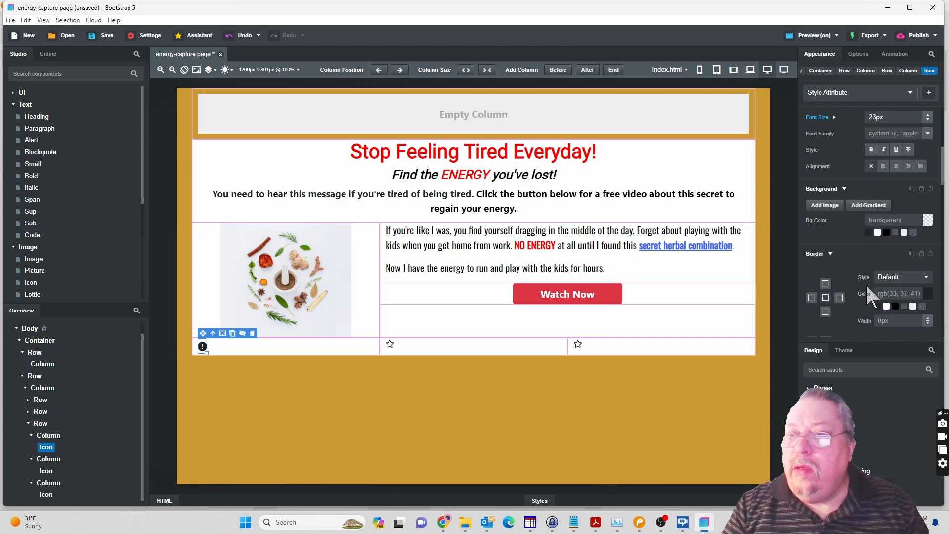
scroll(865, 283, down, 3)
scroll(866, 286, down, 1)
scroll(868, 286, down, 1)
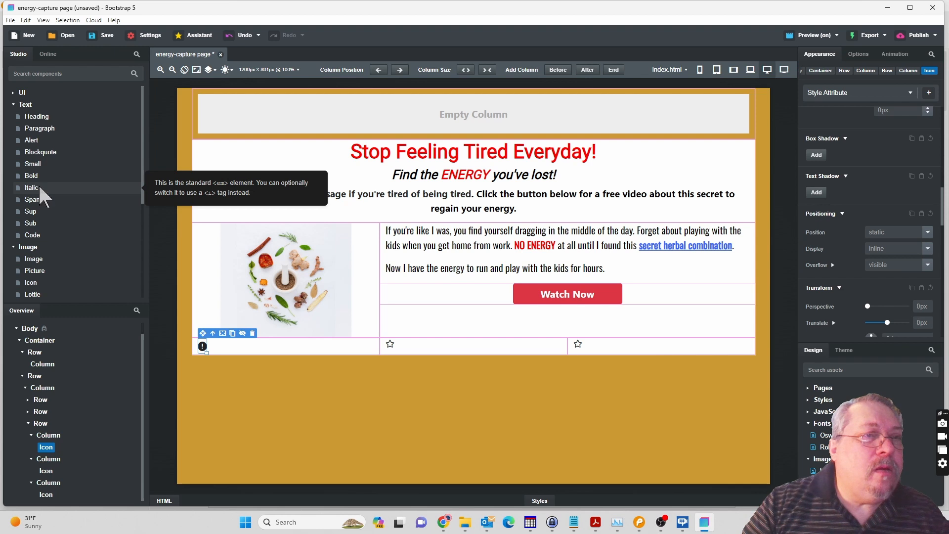
drag(37, 204, 49, 442)
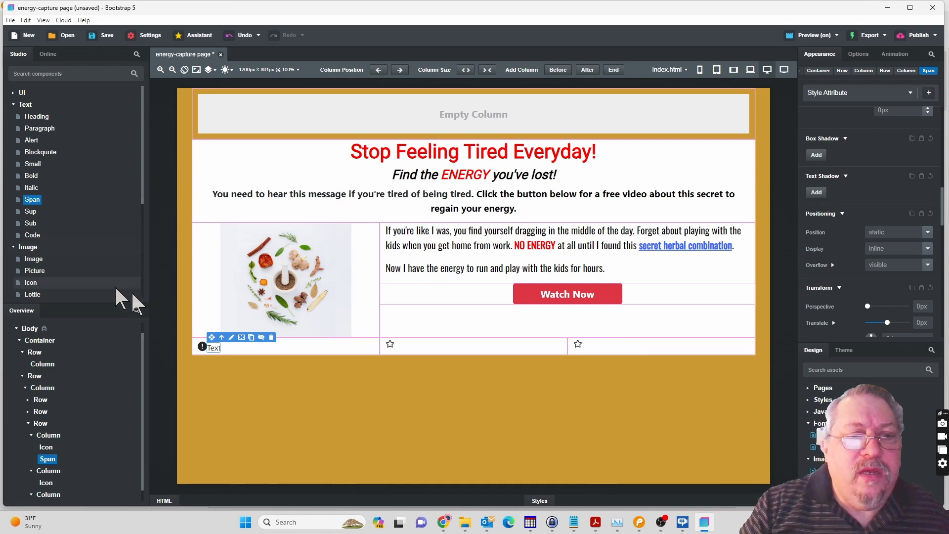
Copy the "Lose Weight Faster" caption from the Pencil mockup and replace the span's placeholder text with it in Bootstrap Studio.
click(640, 526)
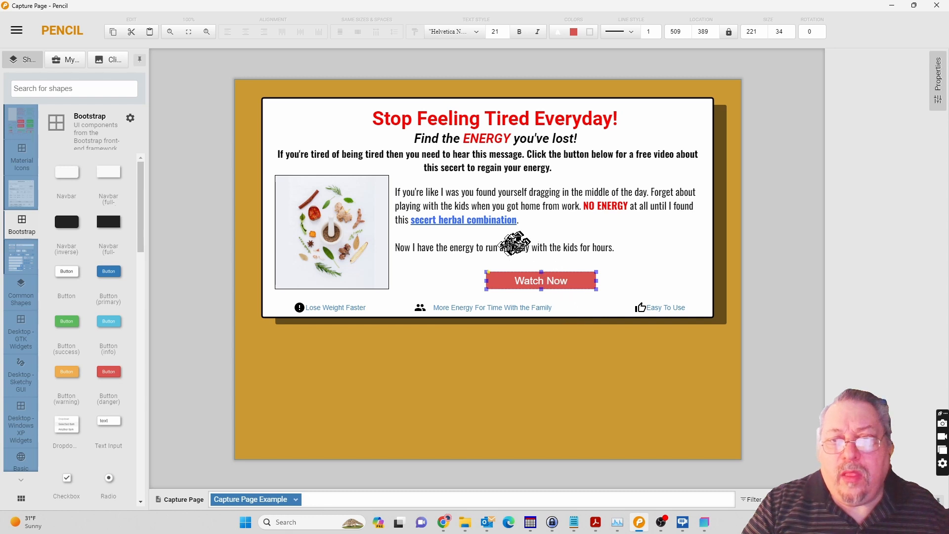
double_click(347, 309)
key(ctrl+c)
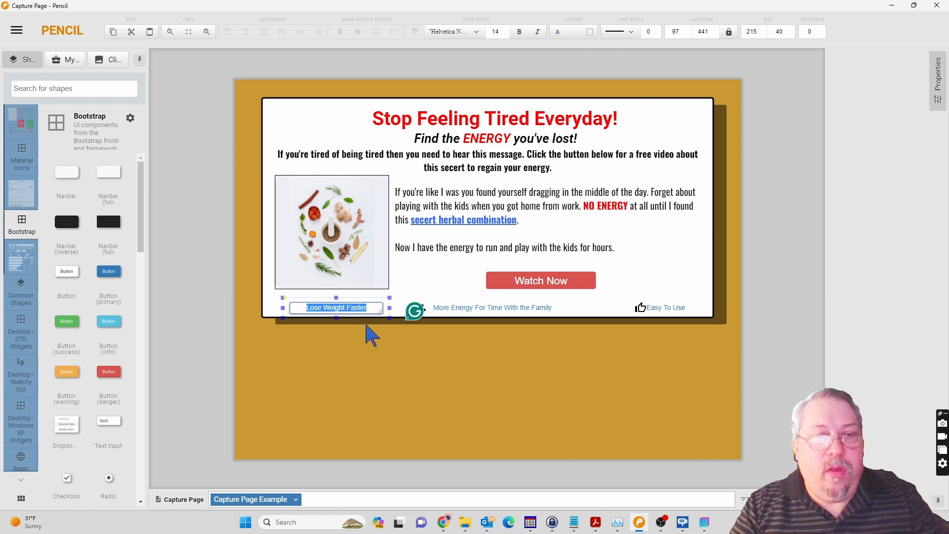
click(390, 384)
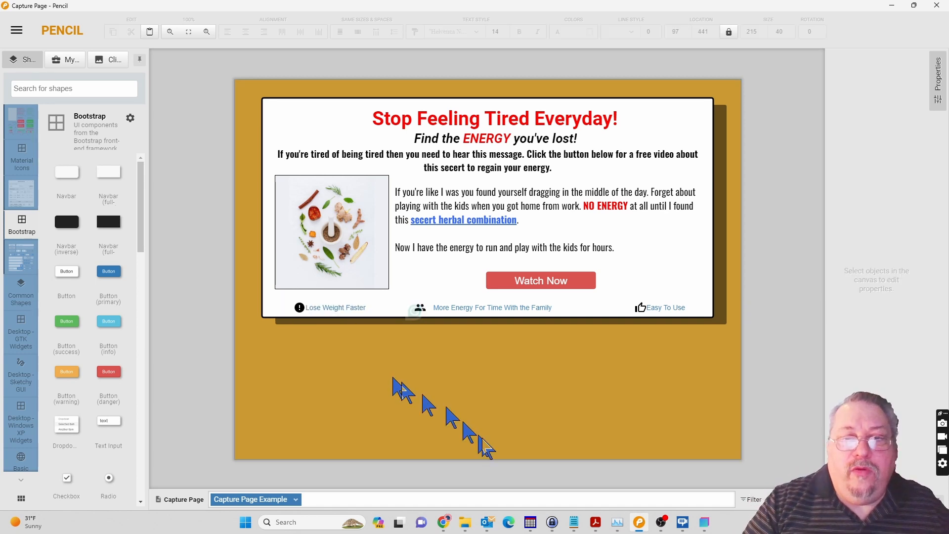
click(706, 525)
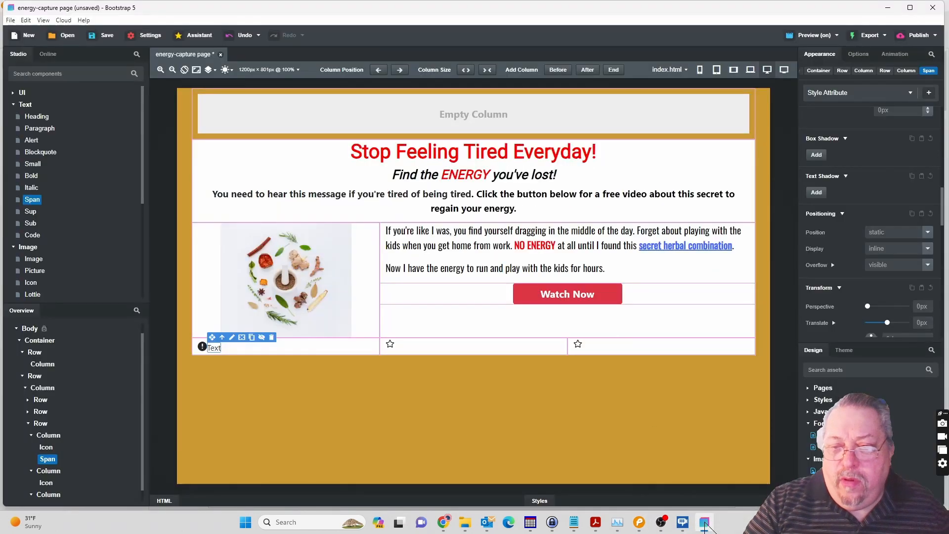
double_click(215, 349)
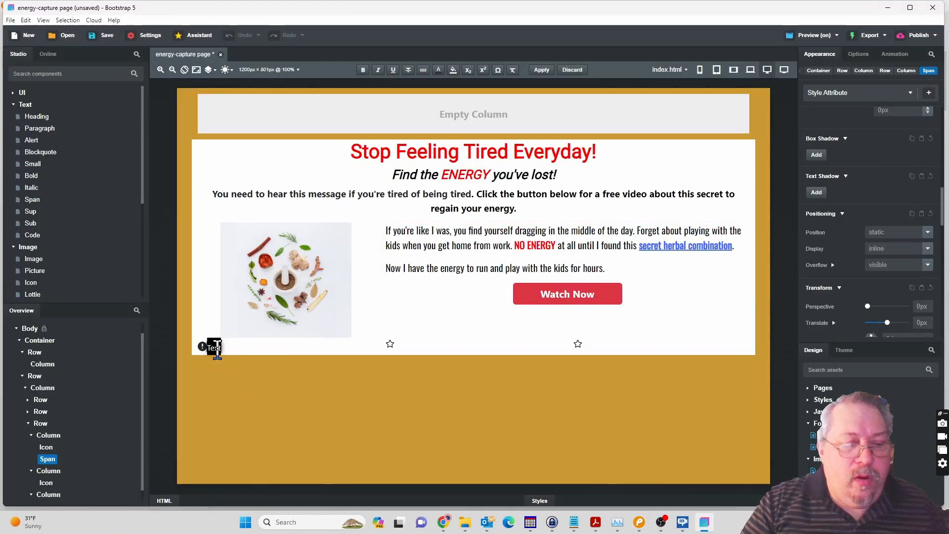
key(ctrl+v)
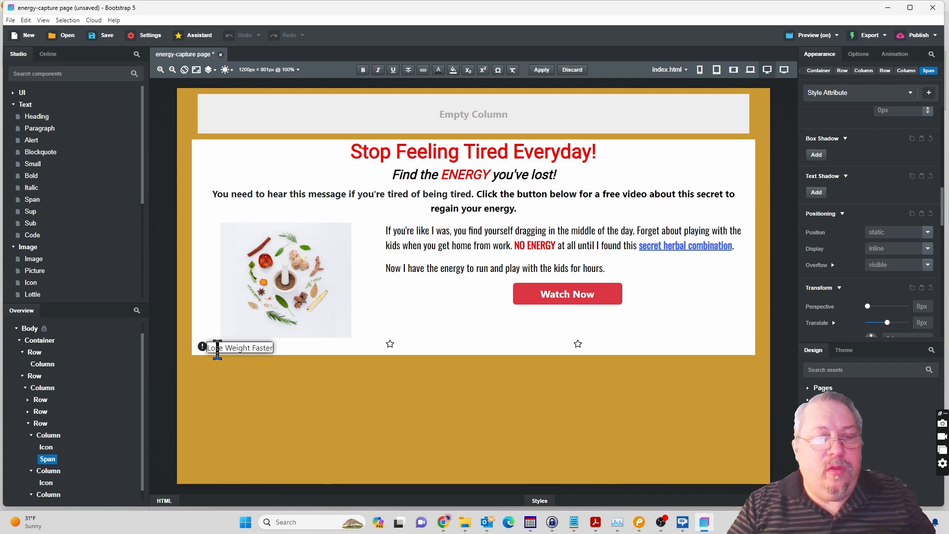
click(324, 404)
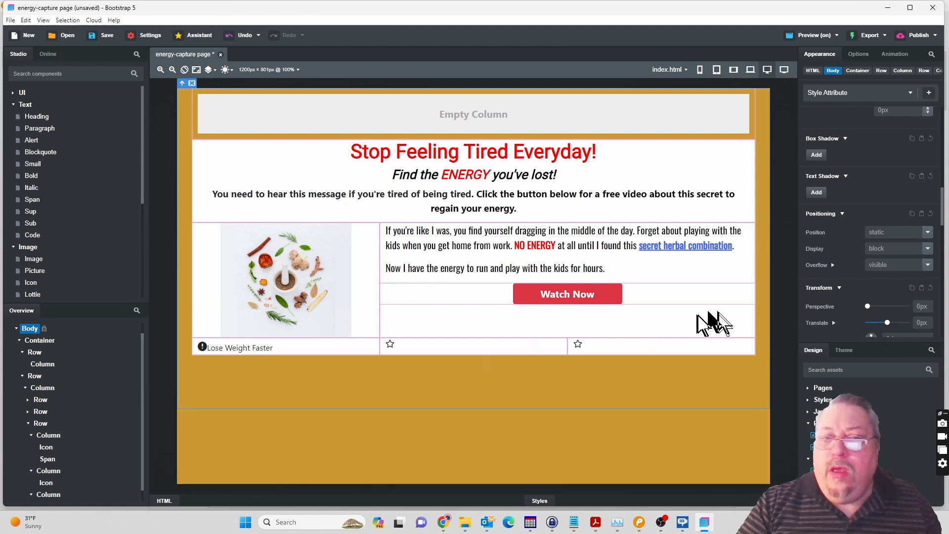
Try a Paragraph component below the first column's caption and compare the display types of the caption, paragraph and icons.
click(267, 349)
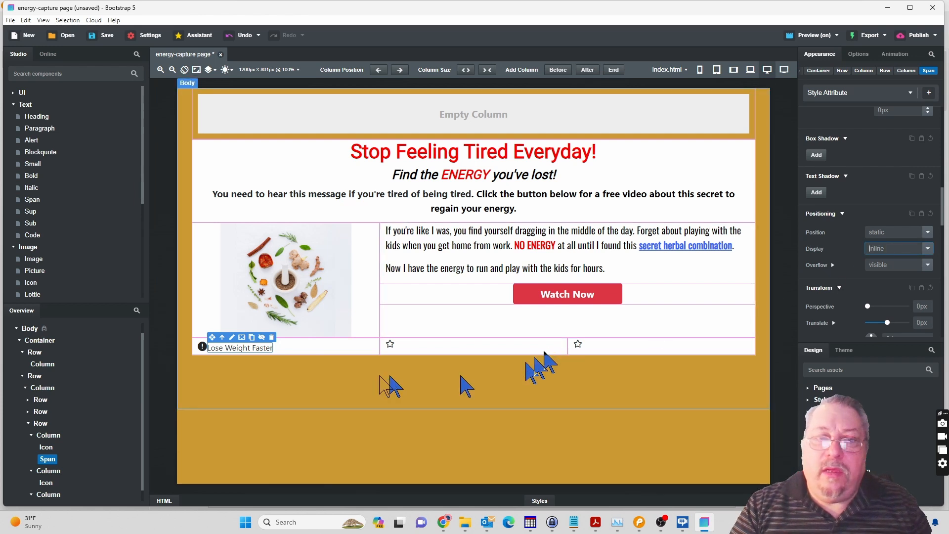
click(39, 130)
drag(44, 141, 56, 445)
click(237, 371)
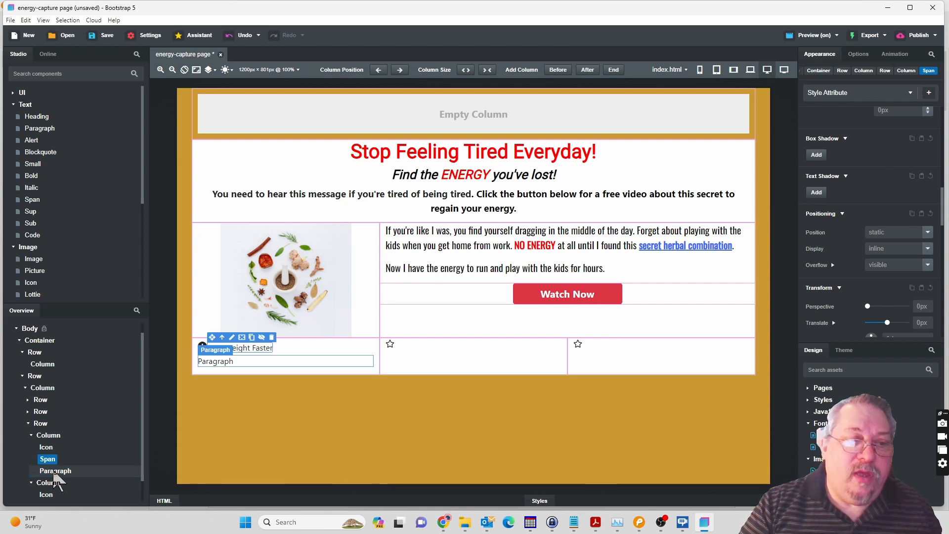
click(54, 473)
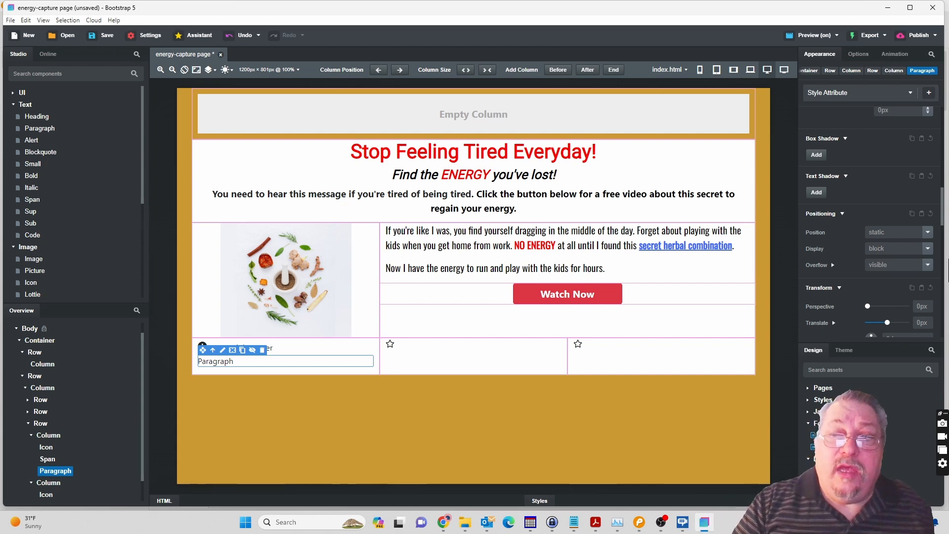
click(391, 346)
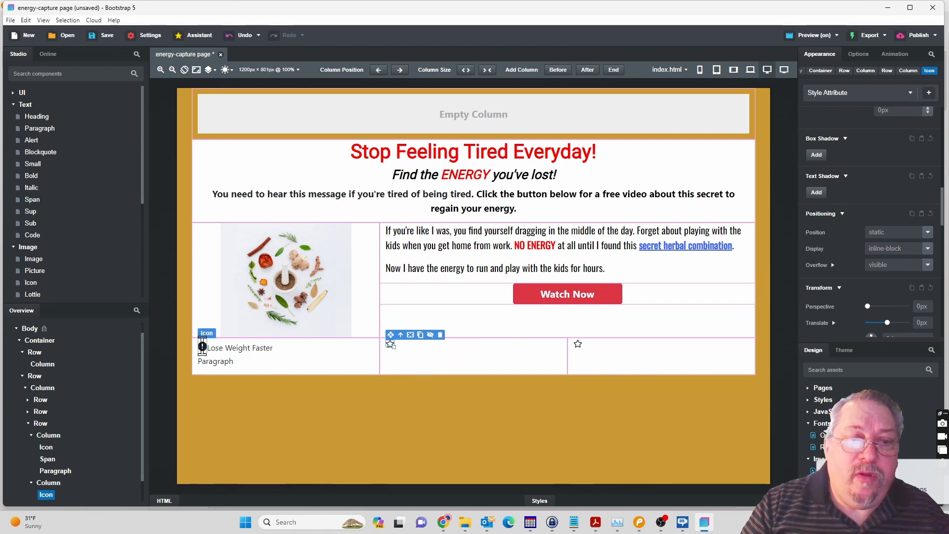
click(203, 347)
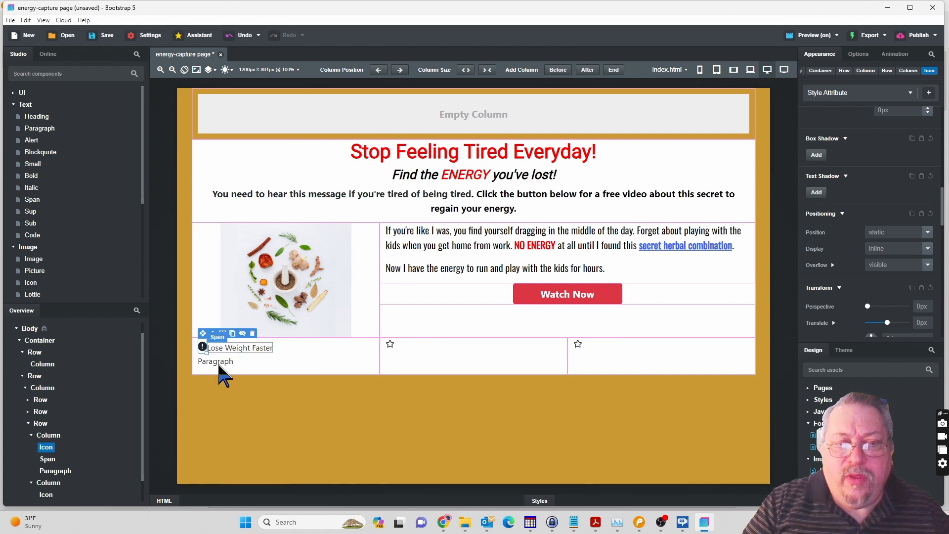
Delete the test paragraph below the "Lose Weight Faster" caption.
double_click(218, 361)
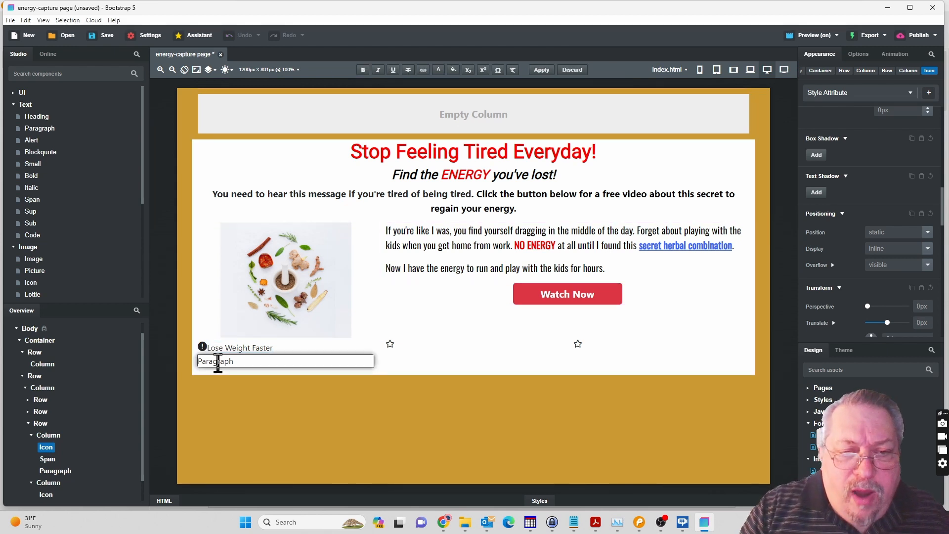
click(58, 472)
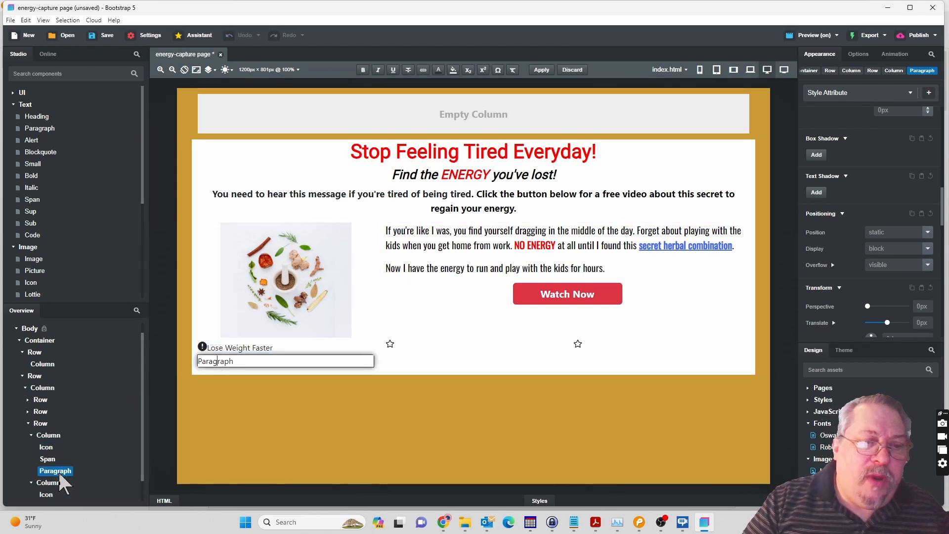
click(59, 473)
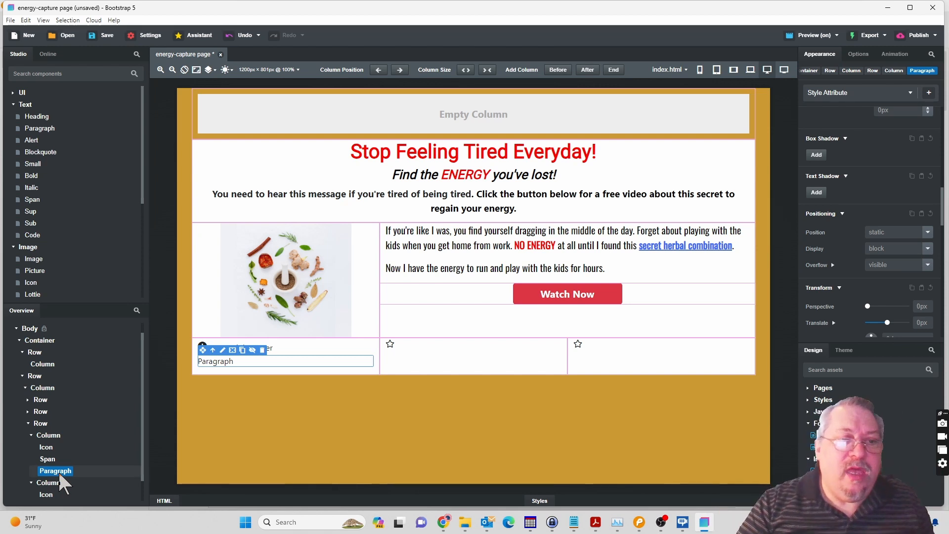
right_click(60, 474)
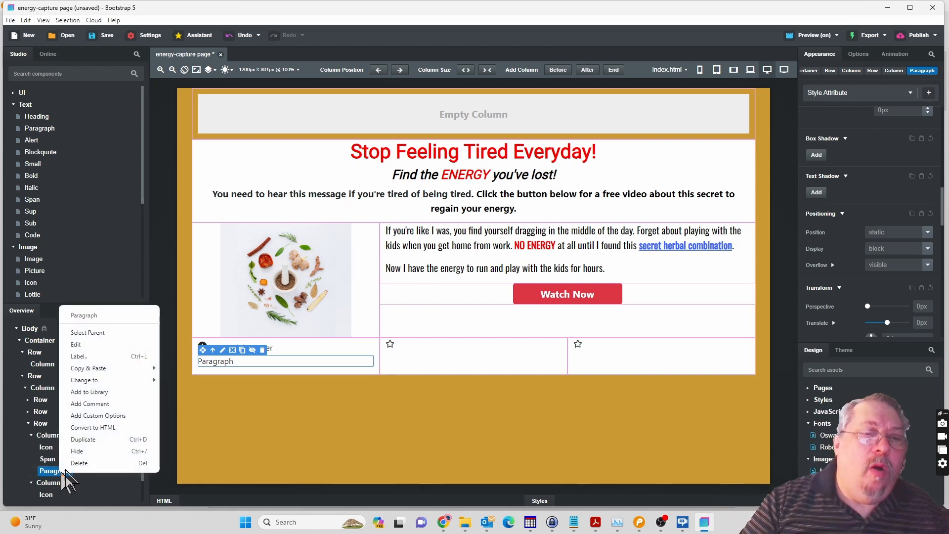
click(74, 466)
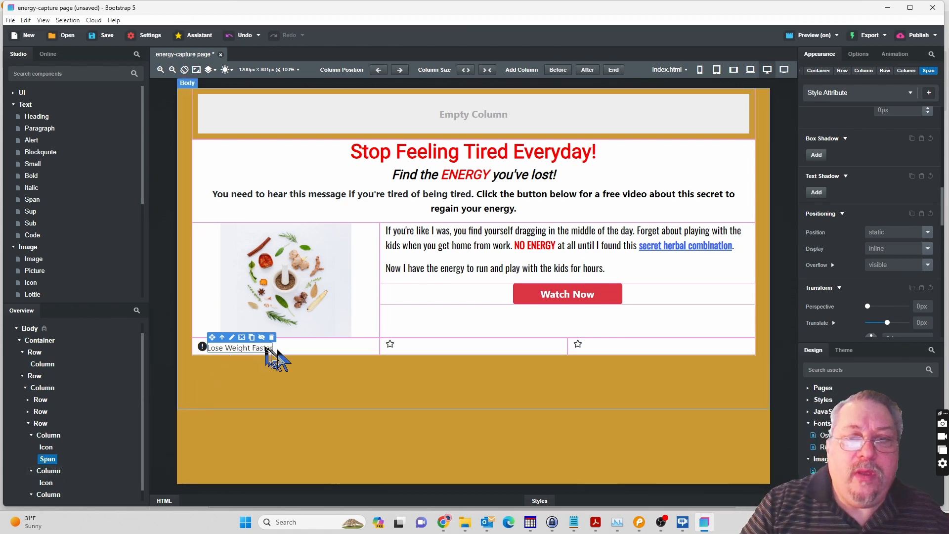
Check the middle icon in the Pencil mockup and replace the second bottom-row column's star with Heroicons' solid users icon in Bootstrap Studio.
click(390, 344)
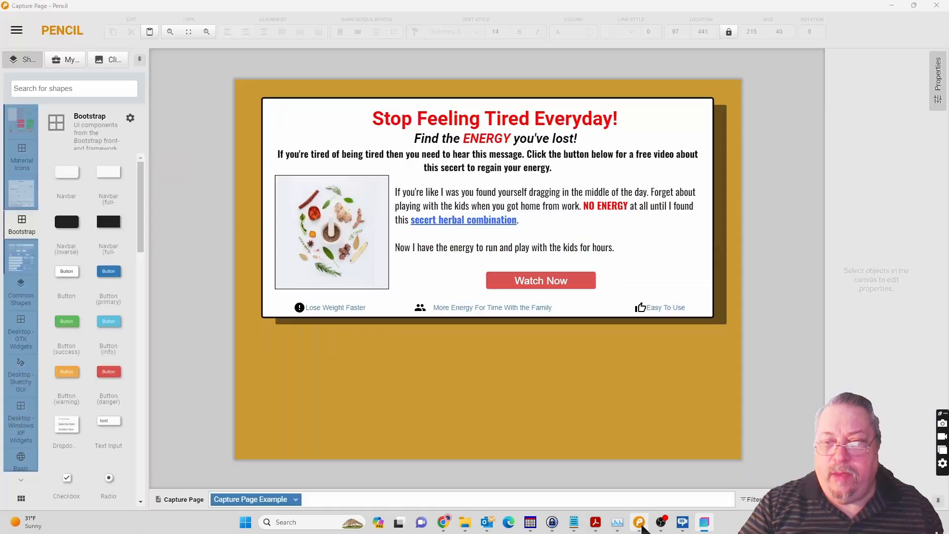
click(642, 527)
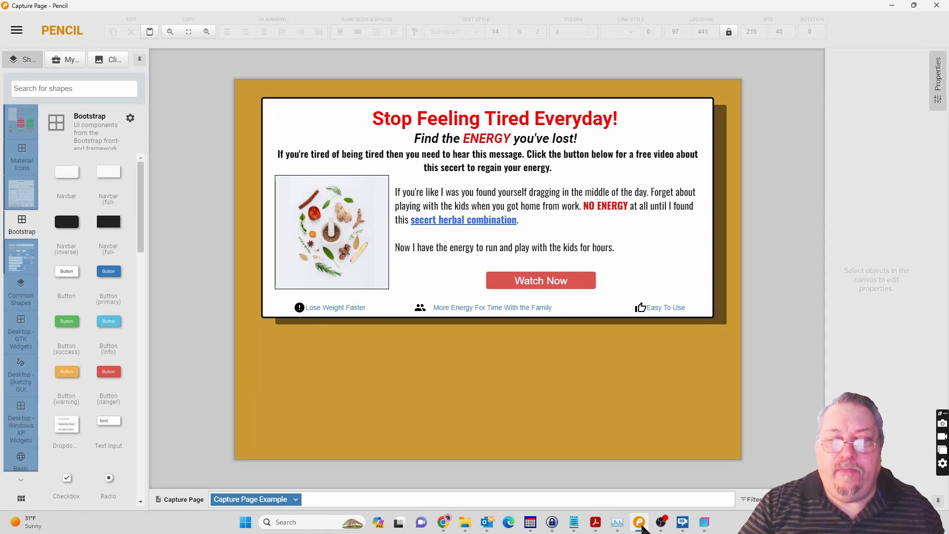
click(705, 524)
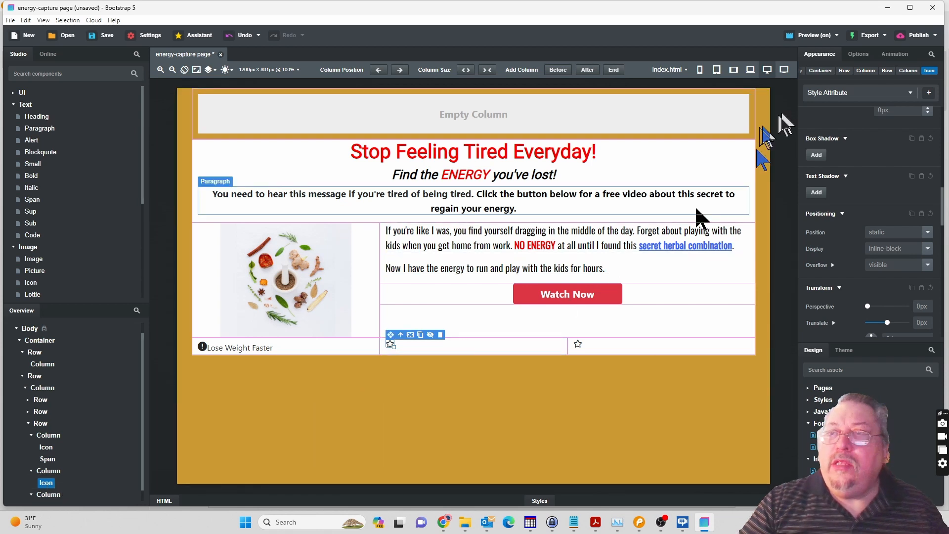
click(860, 54)
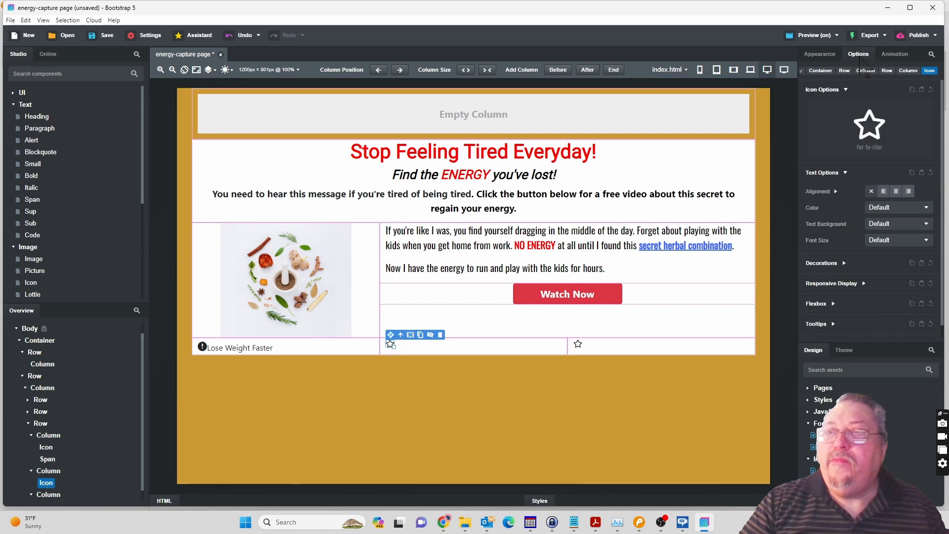
click(869, 130)
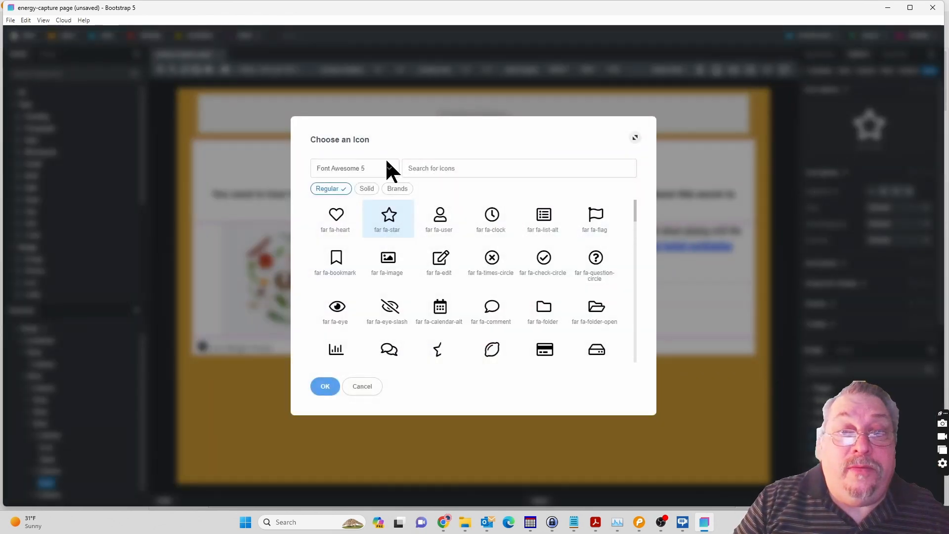
click(388, 168)
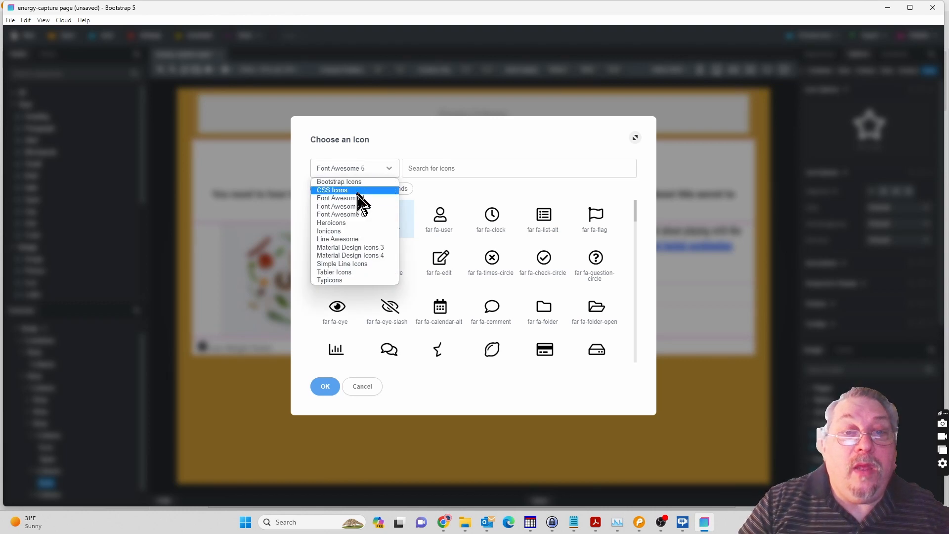
click(345, 223)
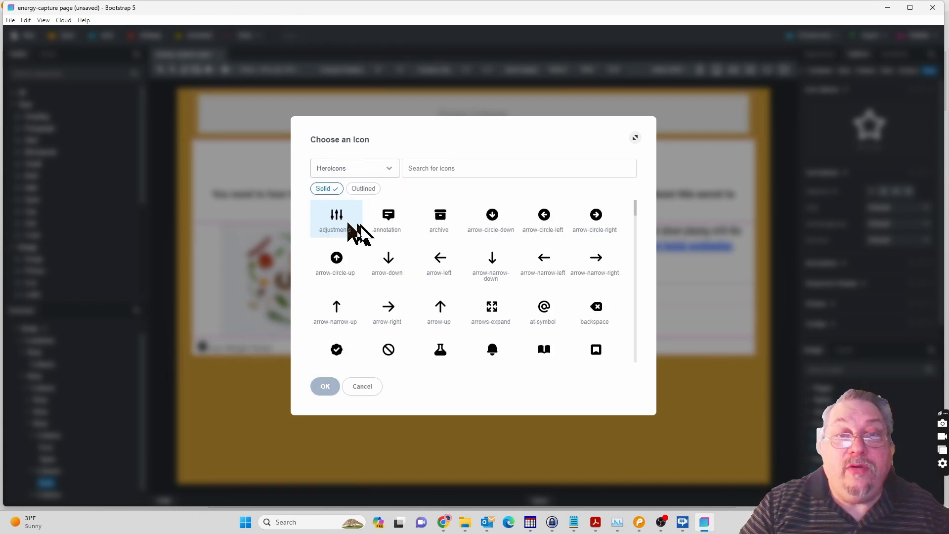
scroll(446, 237, down, 6)
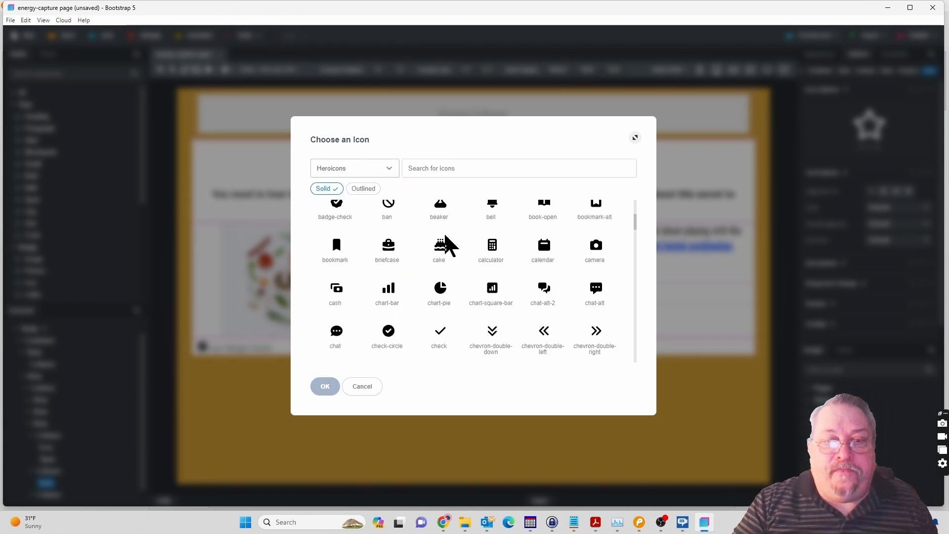
scroll(447, 242, down, 4)
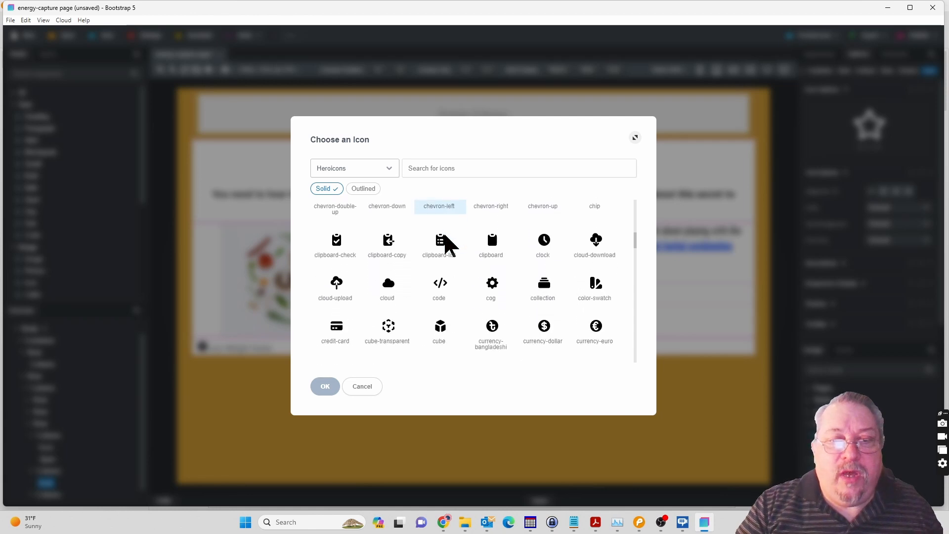
scroll(449, 245, down, 5)
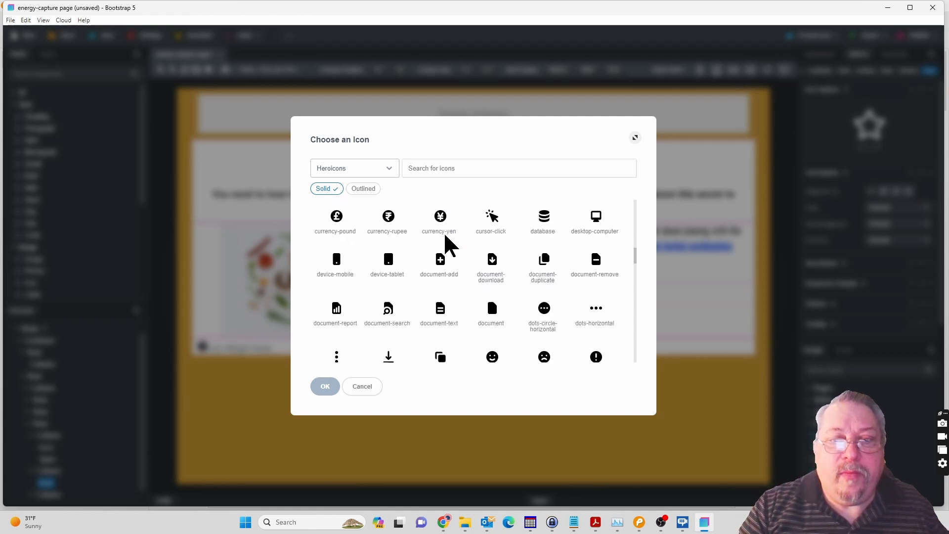
scroll(449, 245, down, 4)
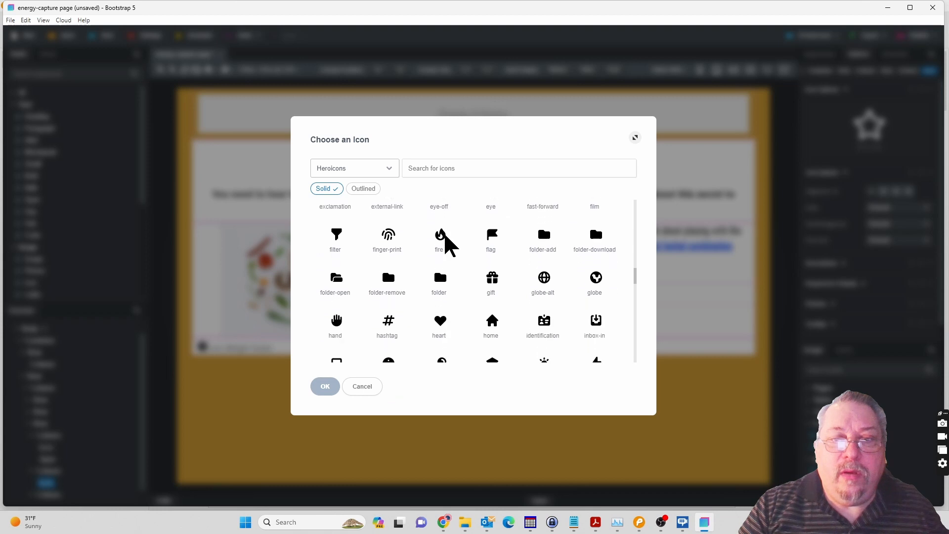
scroll(449, 245, down, 4)
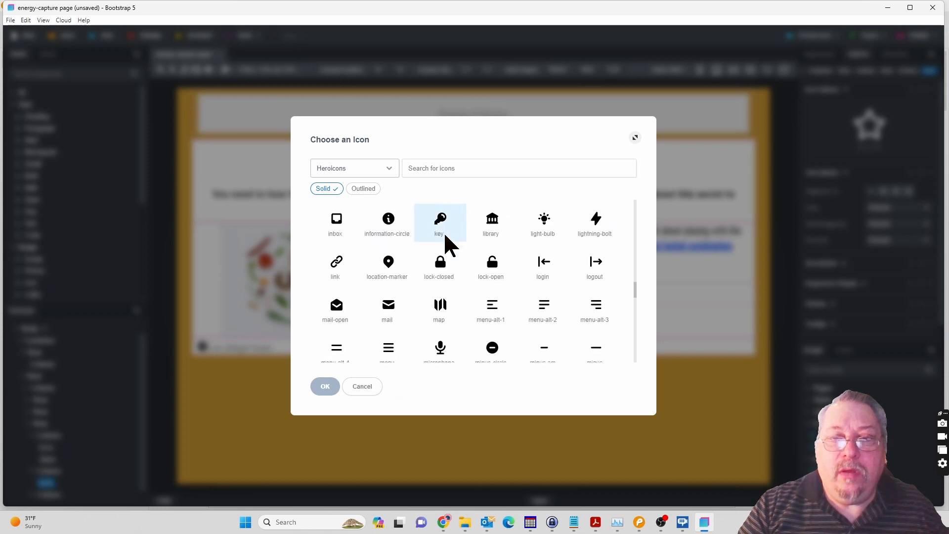
scroll(446, 236, down, 5)
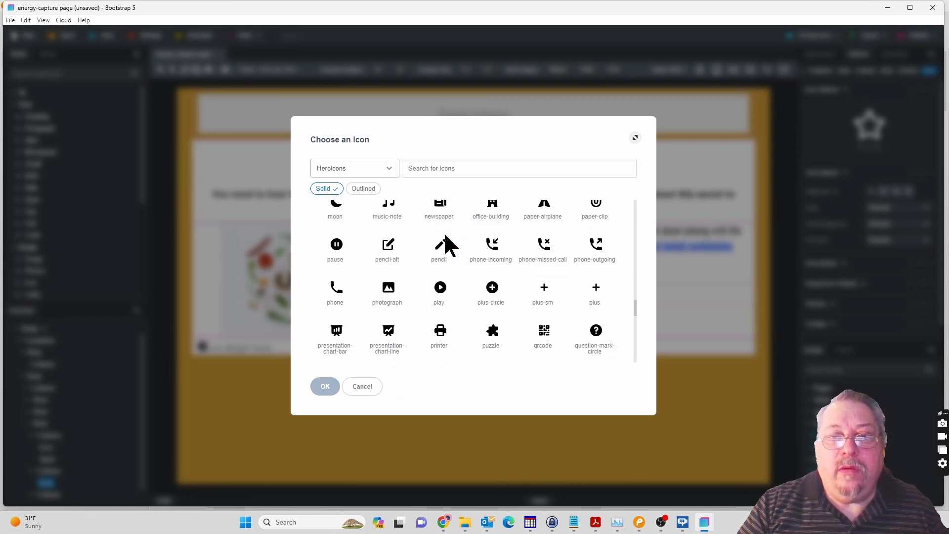
scroll(449, 245, down, 6)
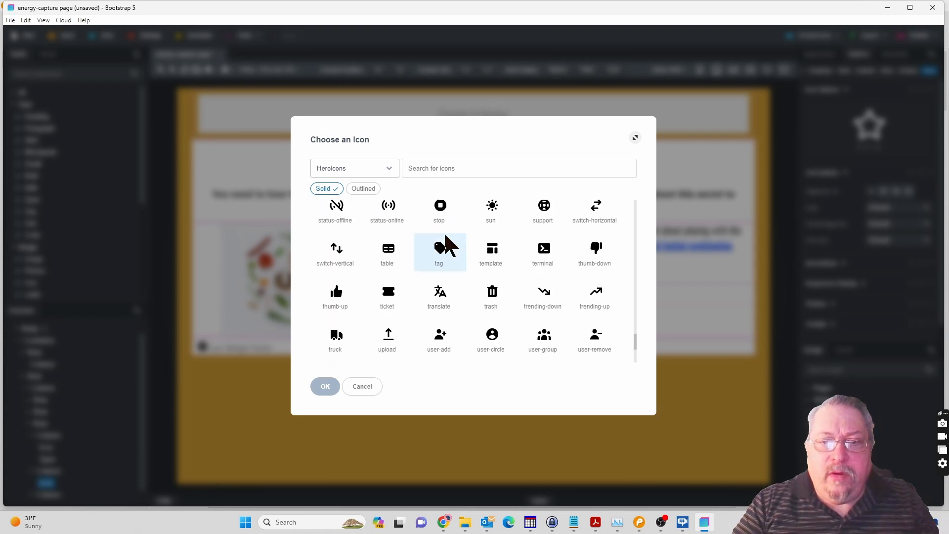
scroll(448, 247, down, 3)
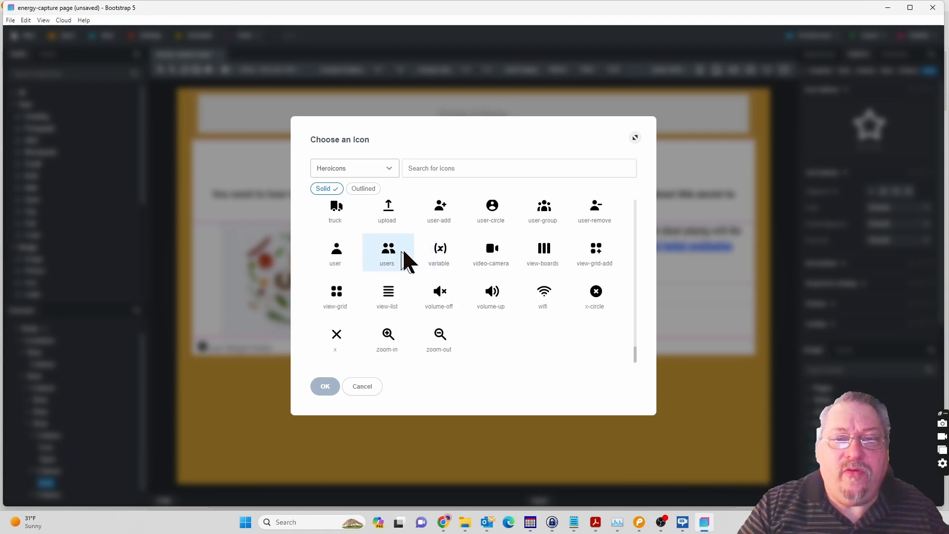
click(393, 248)
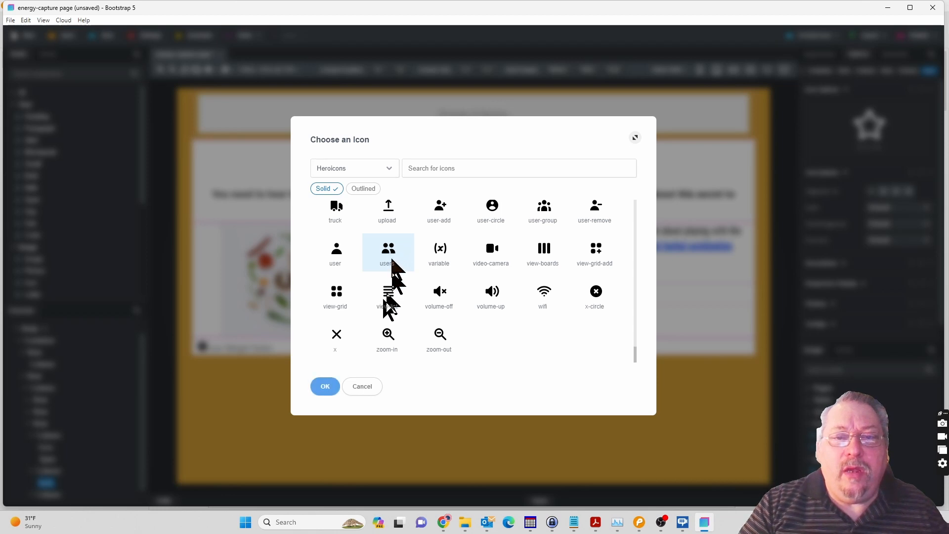
click(326, 388)
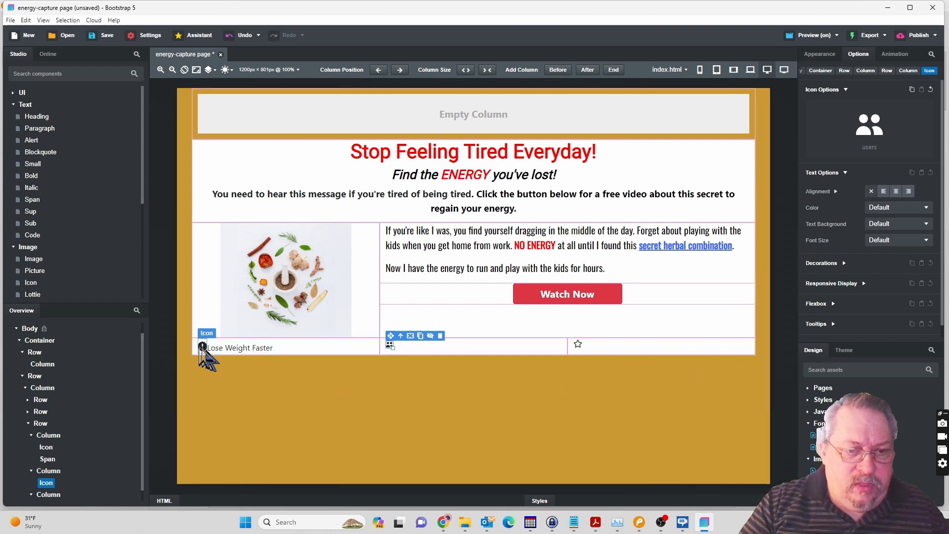
Check the alert icon's font size in the first column and set the users icon's font size to 23 to match.
click(203, 347)
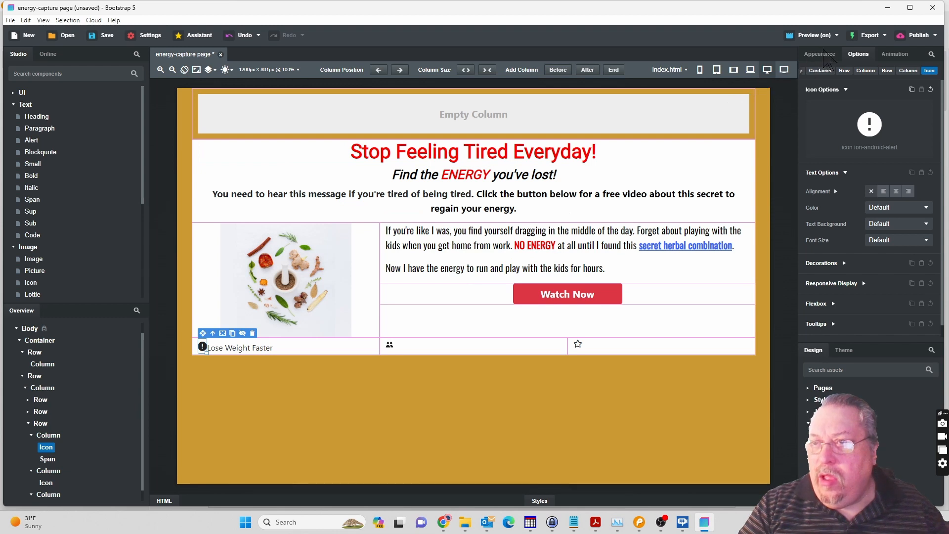
click(825, 52)
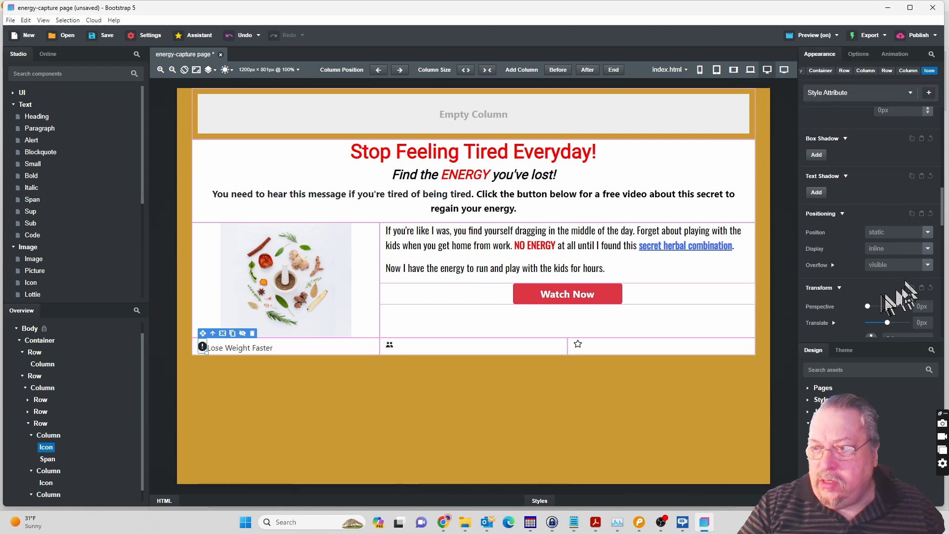
scroll(885, 307, up, 5)
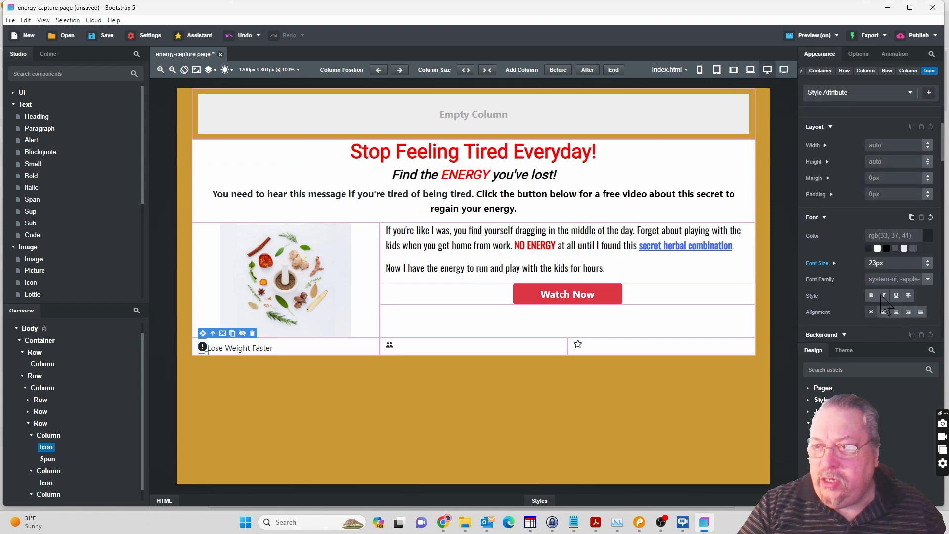
scroll(882, 295, down, 1)
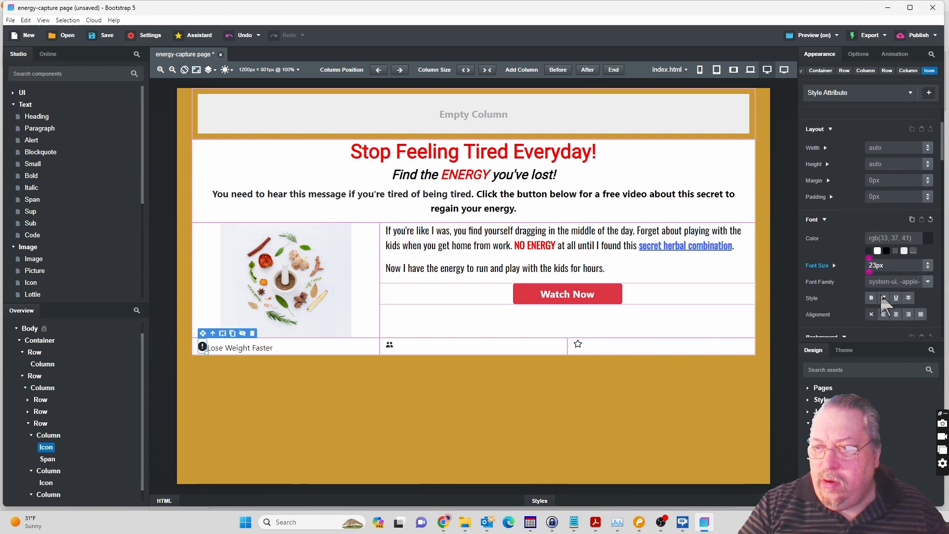
click(389, 344)
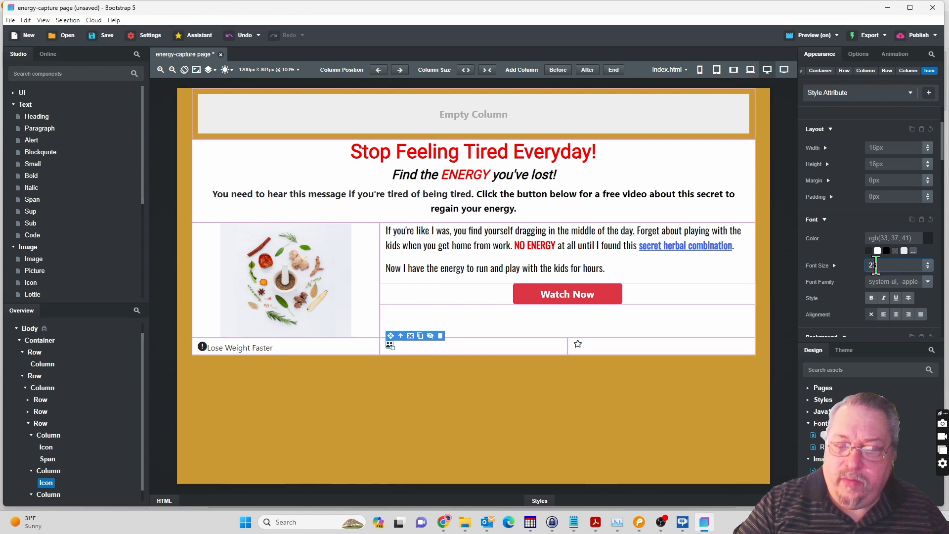
key(Return)
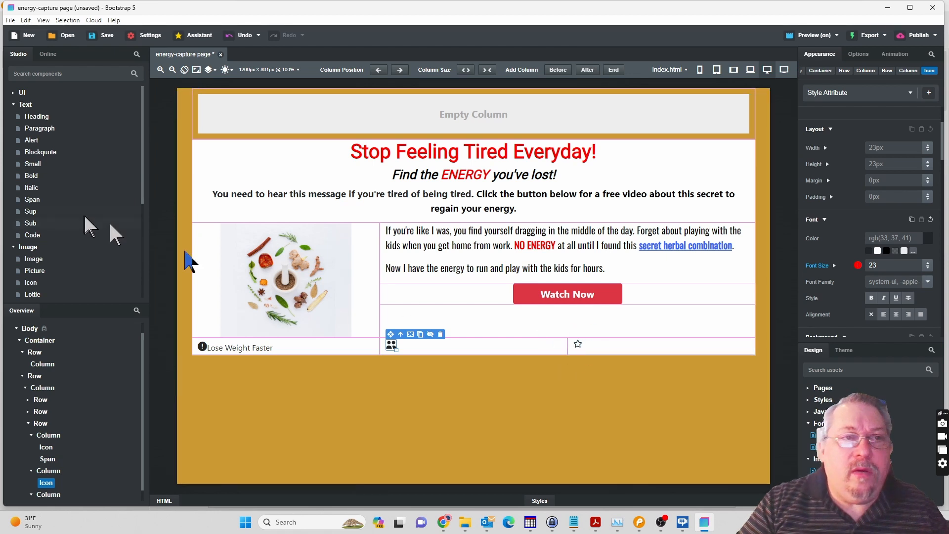
Add a Span text component after the users icon in the second bottom-row column.
click(29, 200)
drag(29, 202, 49, 486)
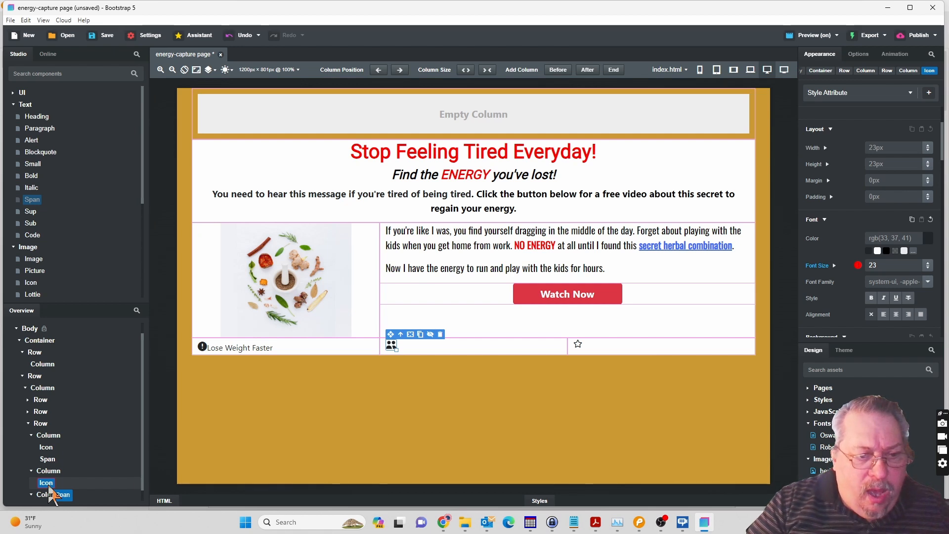
drag(49, 489, 49, 475)
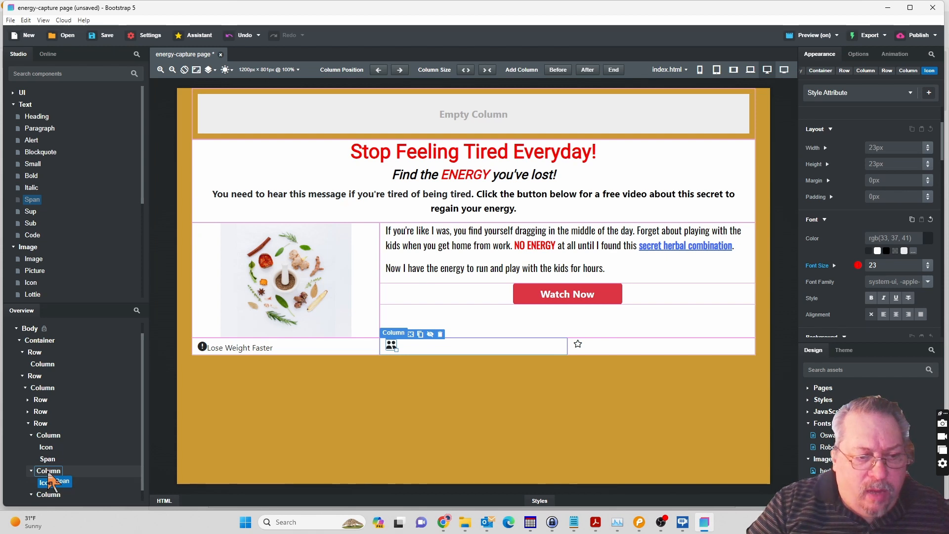
drag(51, 479, 51, 482)
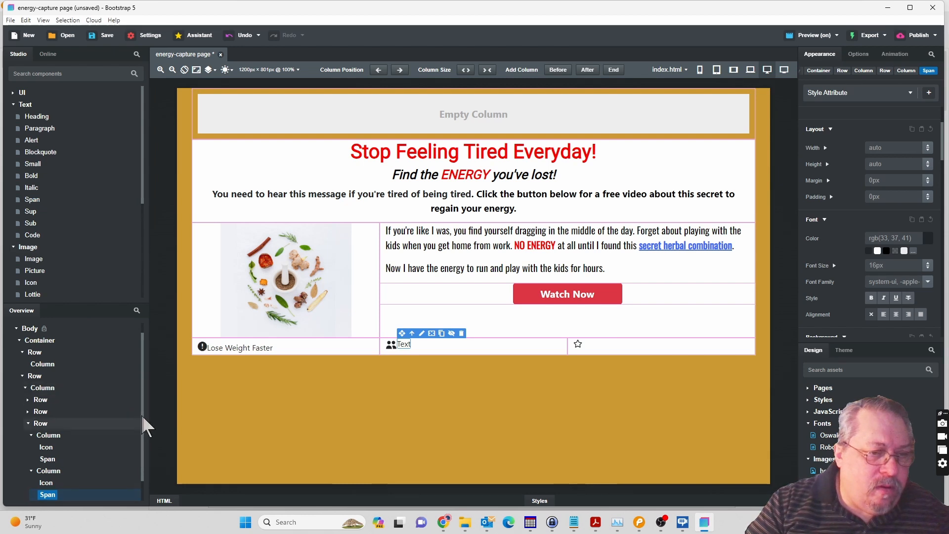
Add a Span text component after the star icon in the third bottom-row column.
scroll(143, 470, down, 2)
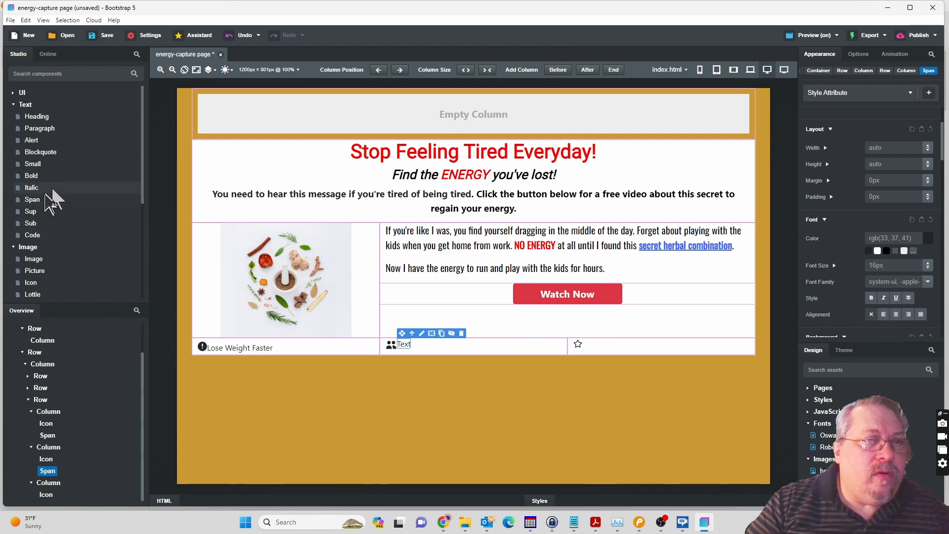
click(37, 202)
drag(45, 207, 44, 490)
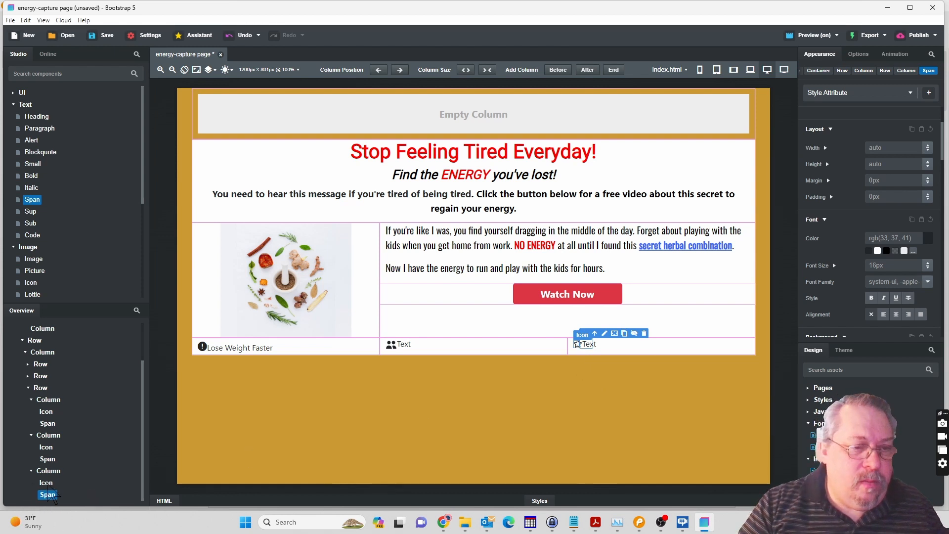
Open the icon chooser for the third bottom-row column's star and find the solid thumb-up icon in the Heroicons set.
key(Up)
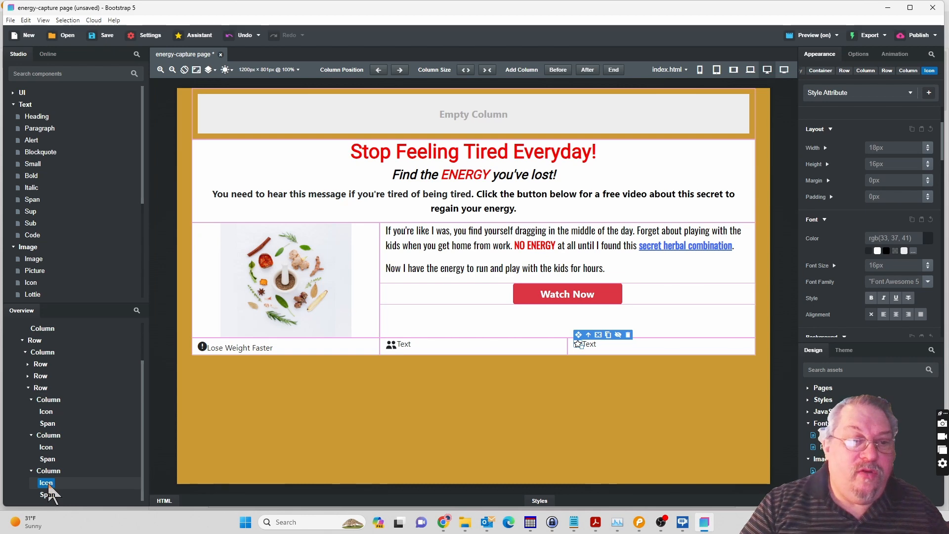
double_click(48, 486)
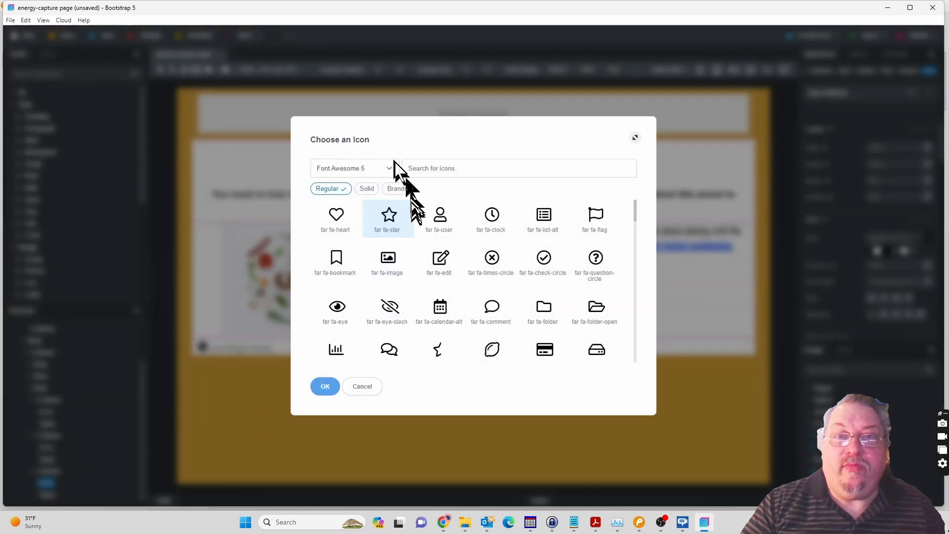
click(390, 168)
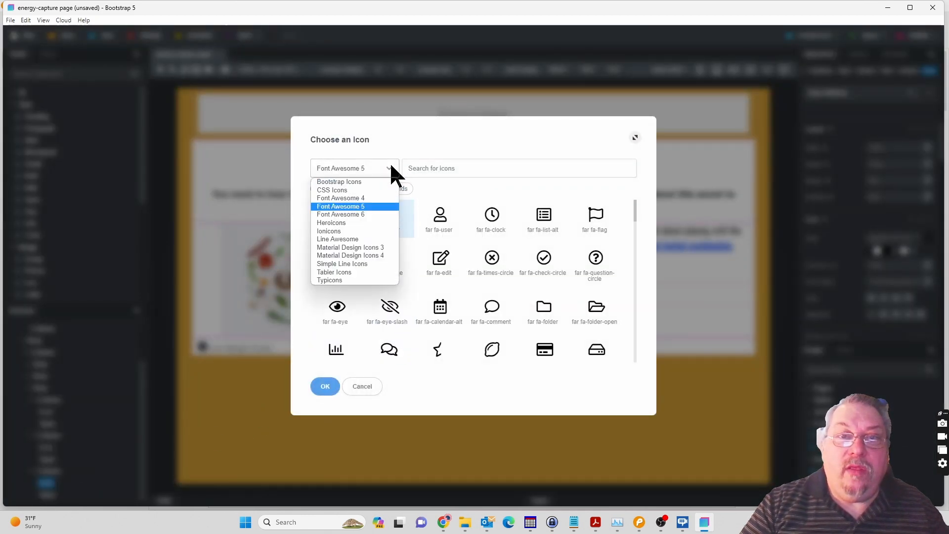
click(344, 223)
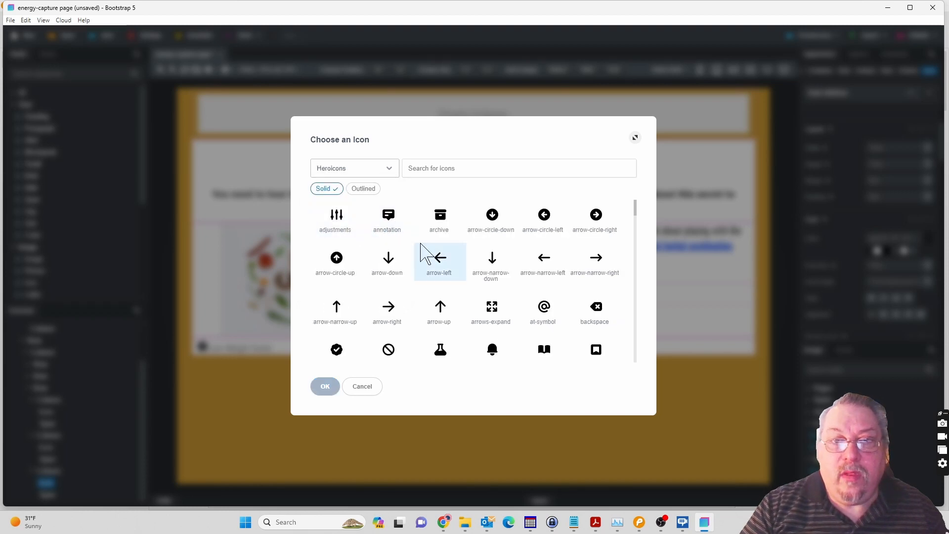
scroll(421, 252, down, 7)
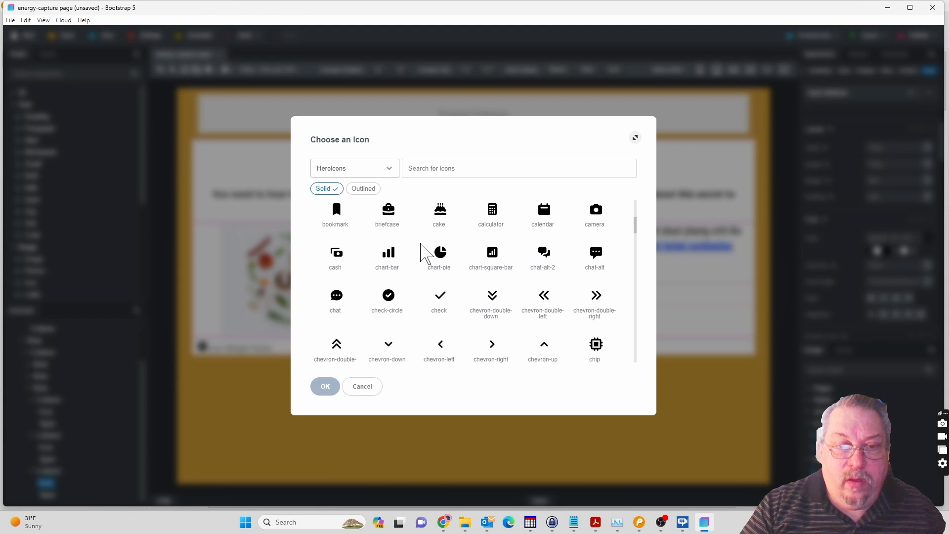
scroll(423, 253, down, 5)
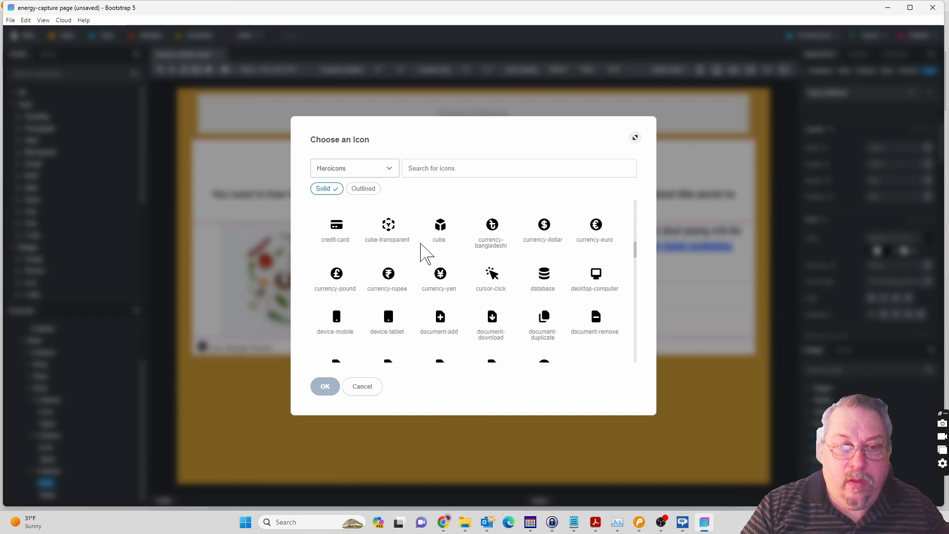
scroll(421, 253, down, 5)
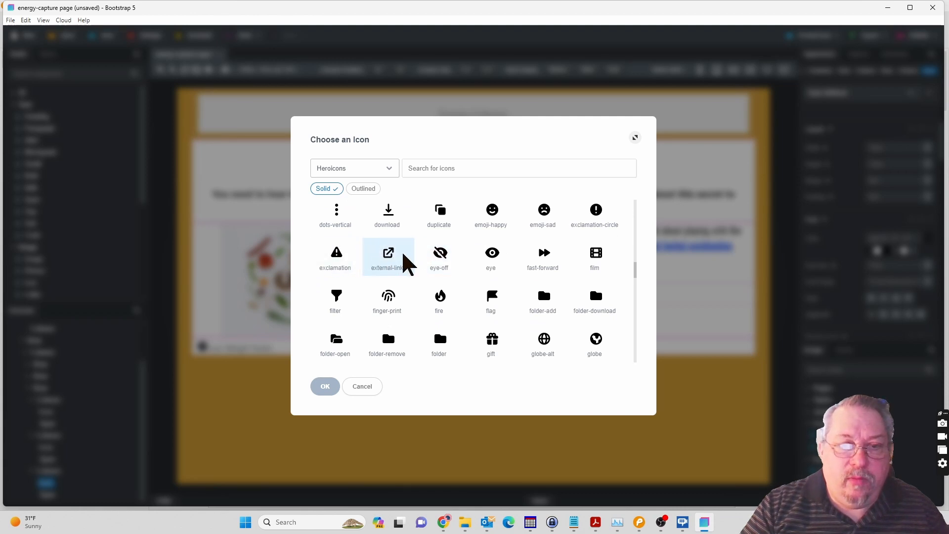
scroll(409, 262, down, 3)
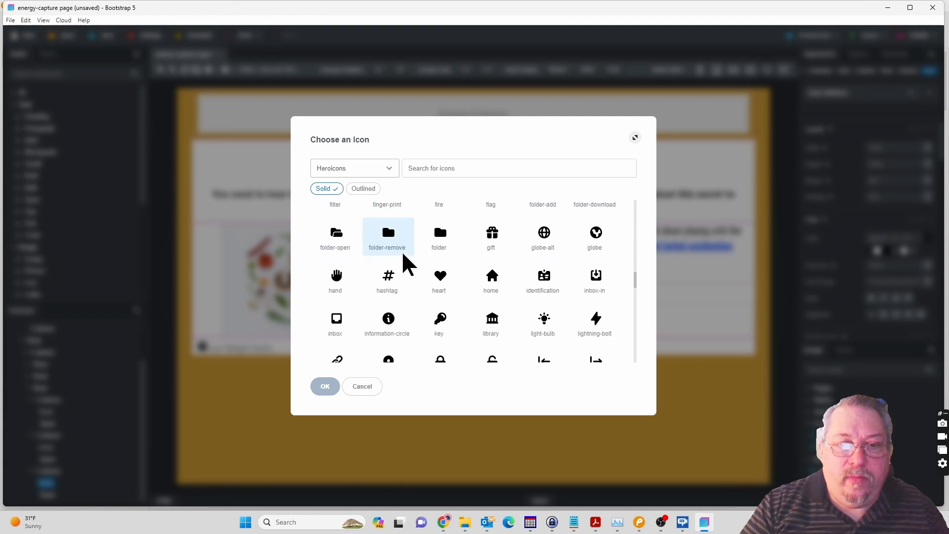
scroll(404, 255, down, 3)
scroll(403, 256, down, 3)
scroll(403, 254, down, 2)
scroll(406, 263, down, 5)
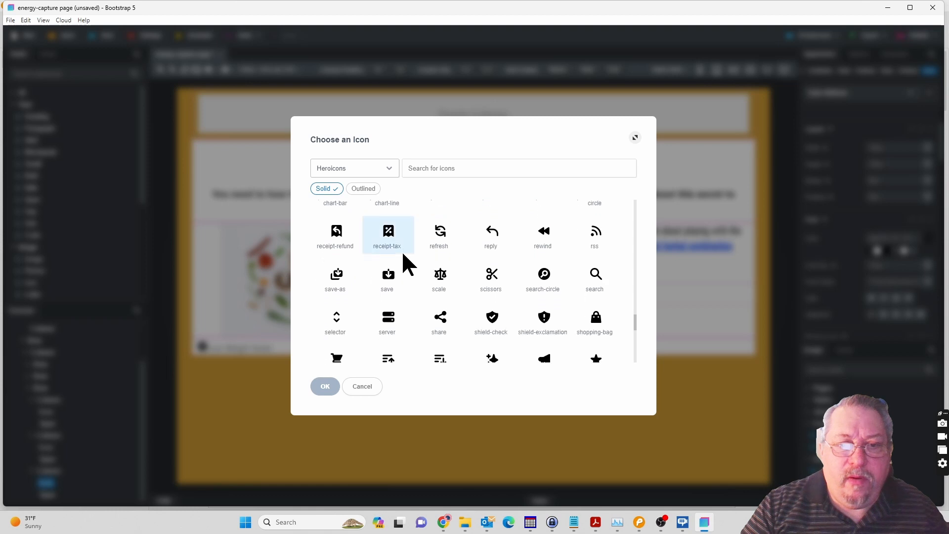
scroll(404, 254, down, 3)
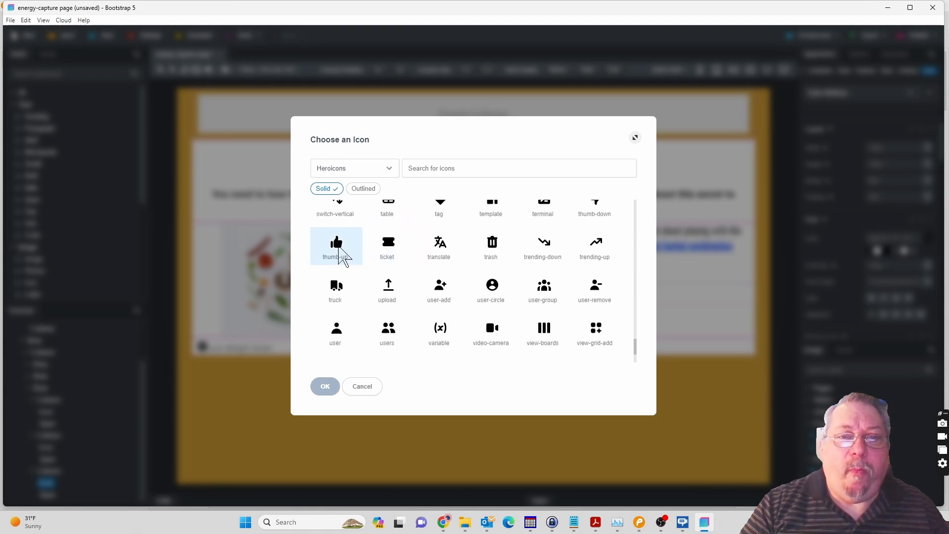
click(340, 250)
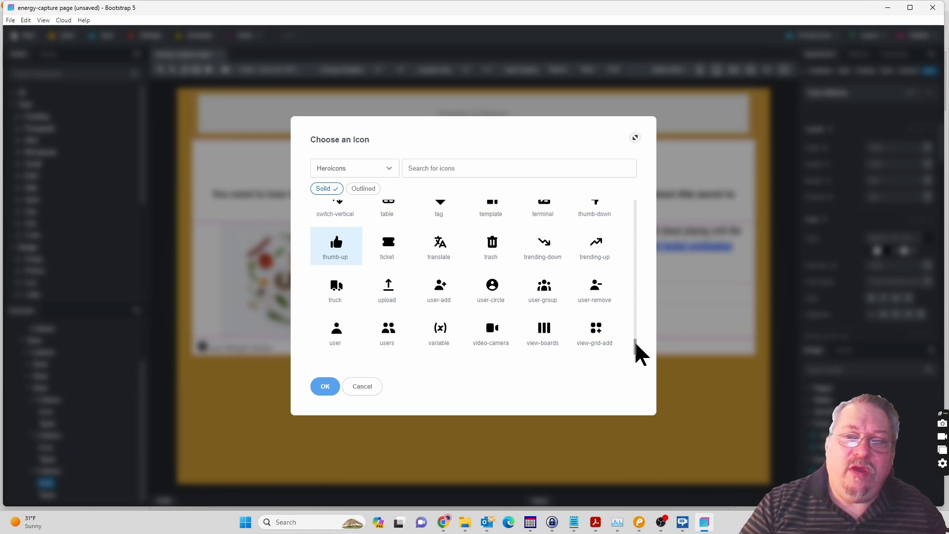
Search the Heroicons set for "thum" and replace the third column's star with the solid thumb-up icon.
drag(636, 352, 629, 165)
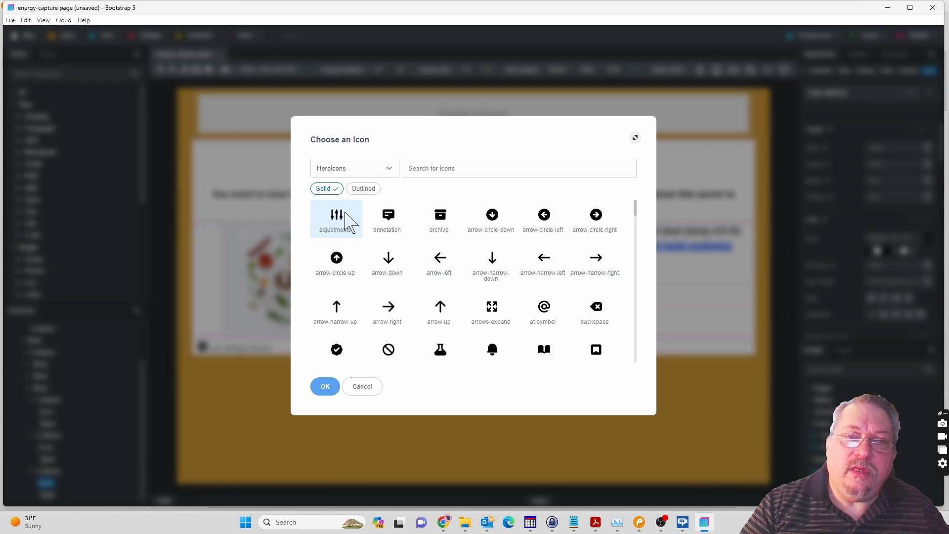
click(429, 168)
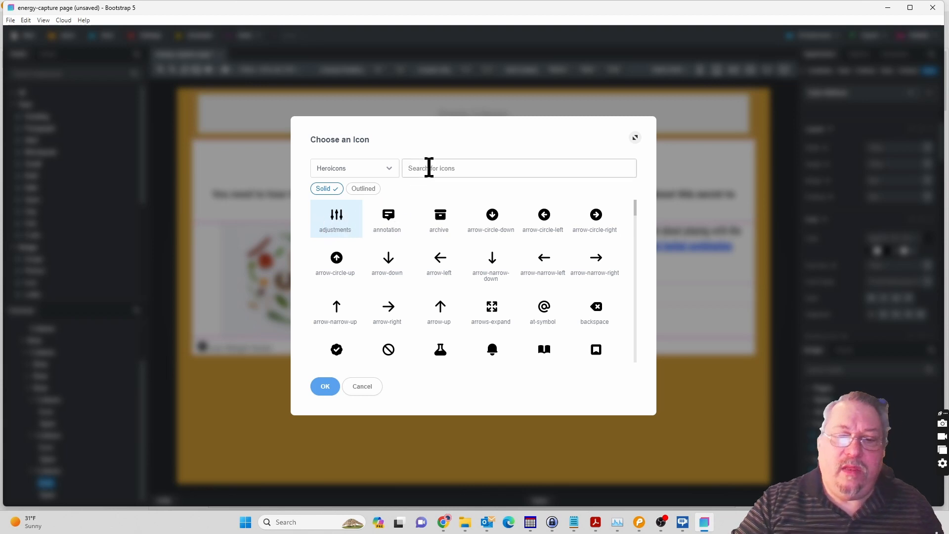
text(thum)
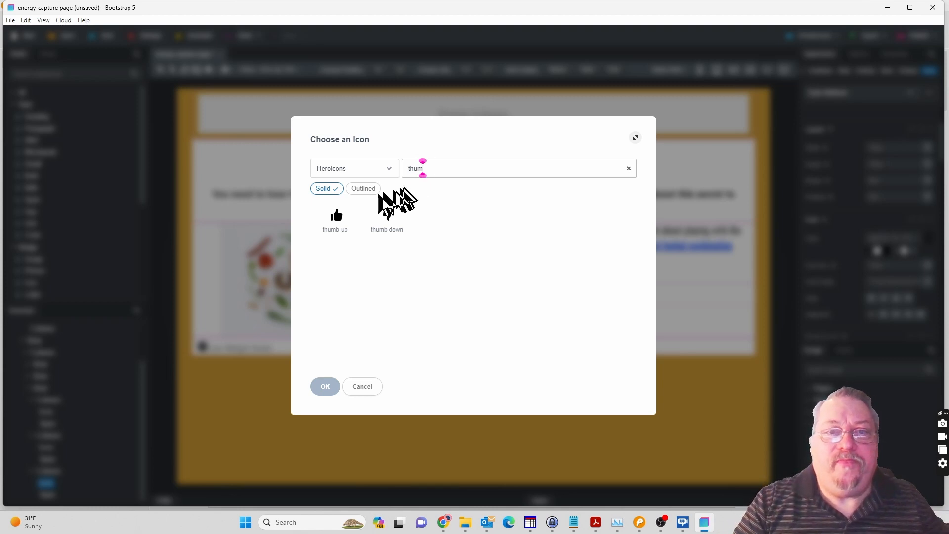
click(336, 232)
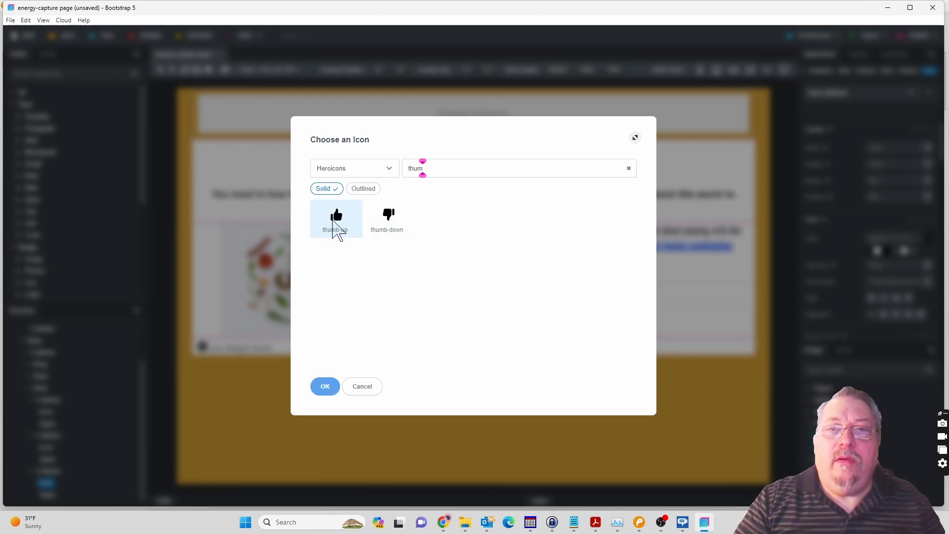
click(325, 387)
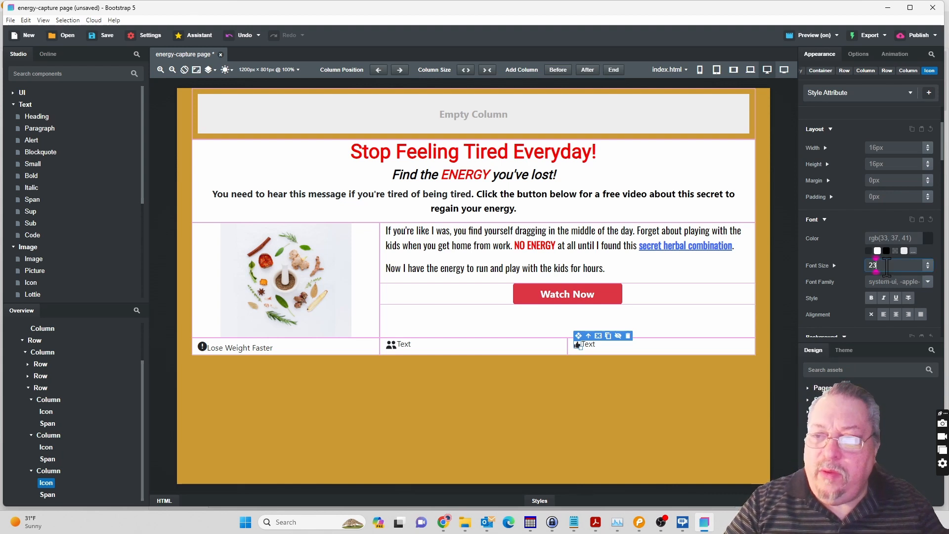
Set the thumb-up icon's font size to 23px.
key(Tab)
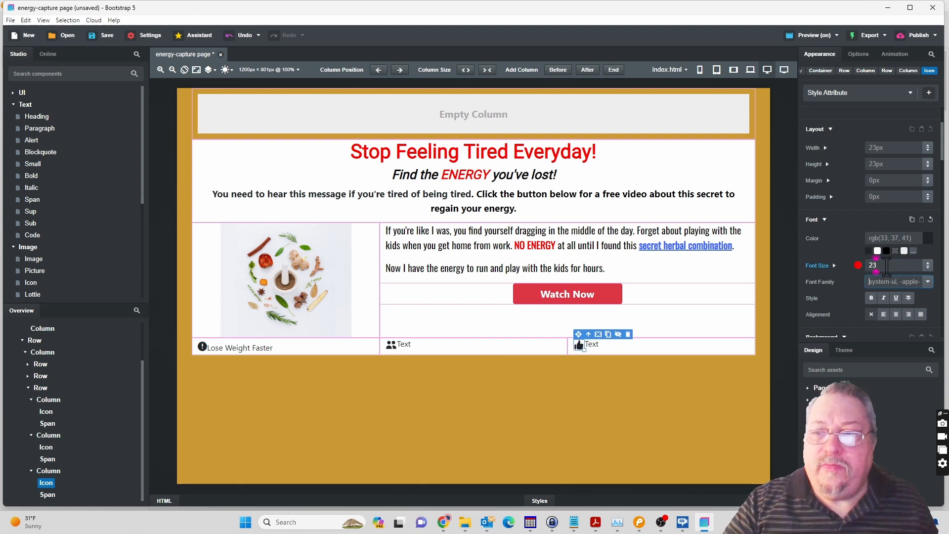
click(888, 268)
key(Return)
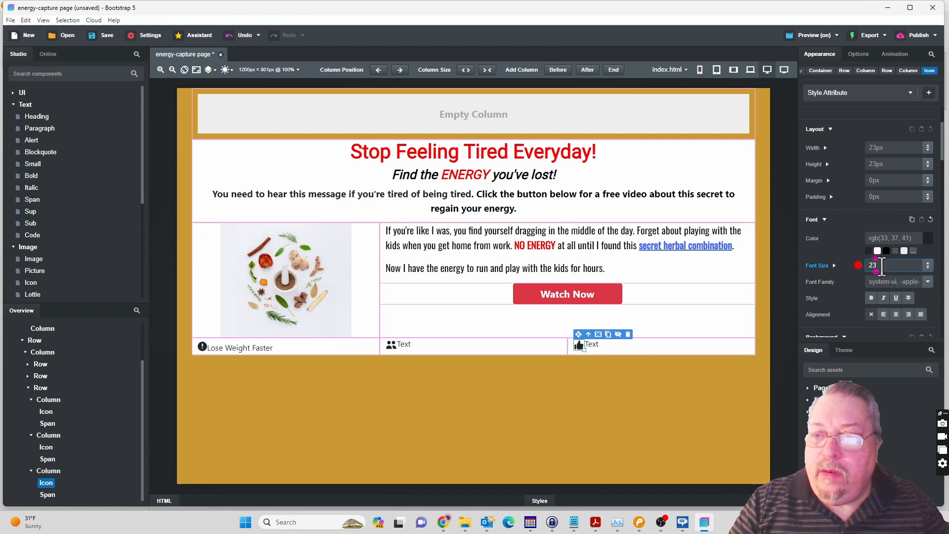
text(px)
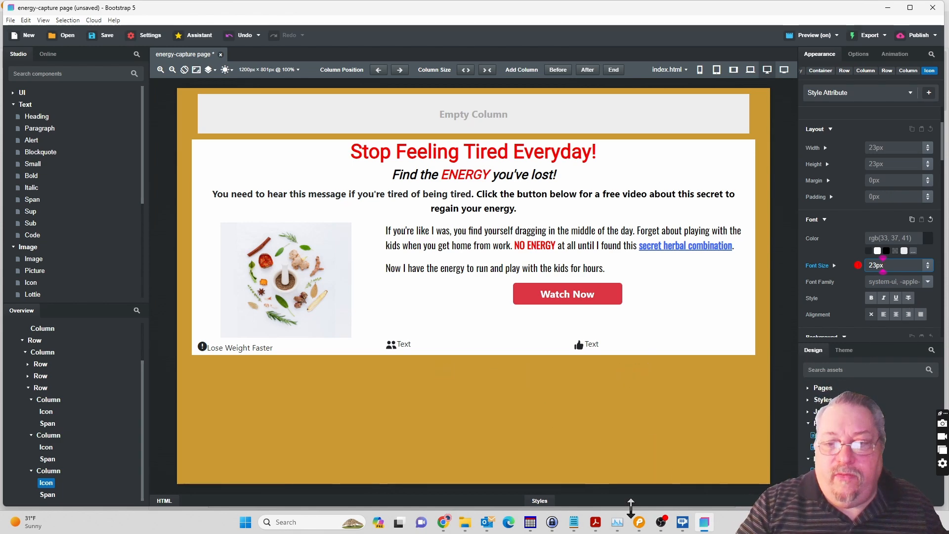
Copy the caption "More Energy For Time With the Family" from the Pencil mockup into the second bottom-row column's Span in Bootstrap Studio.
click(639, 523)
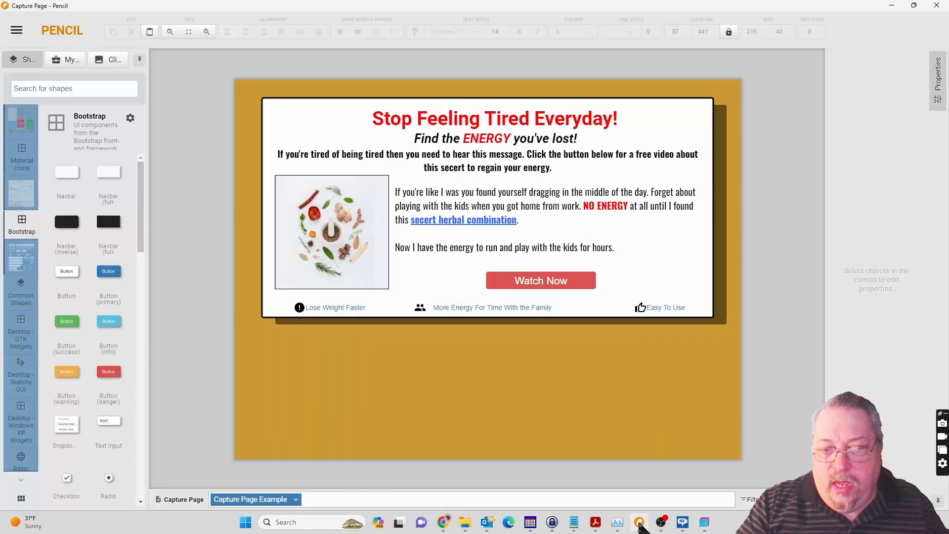
click(450, 312)
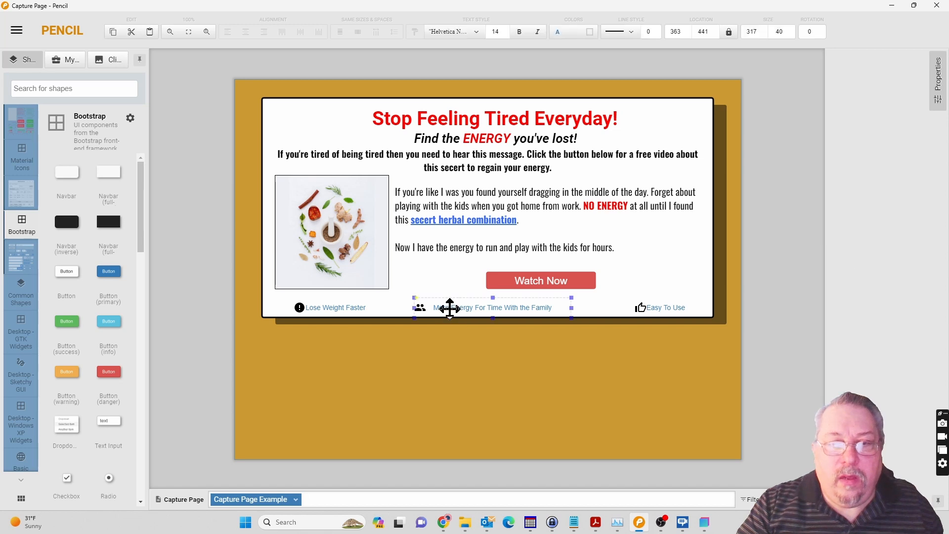
double_click(449, 308)
key(ctrl+c)
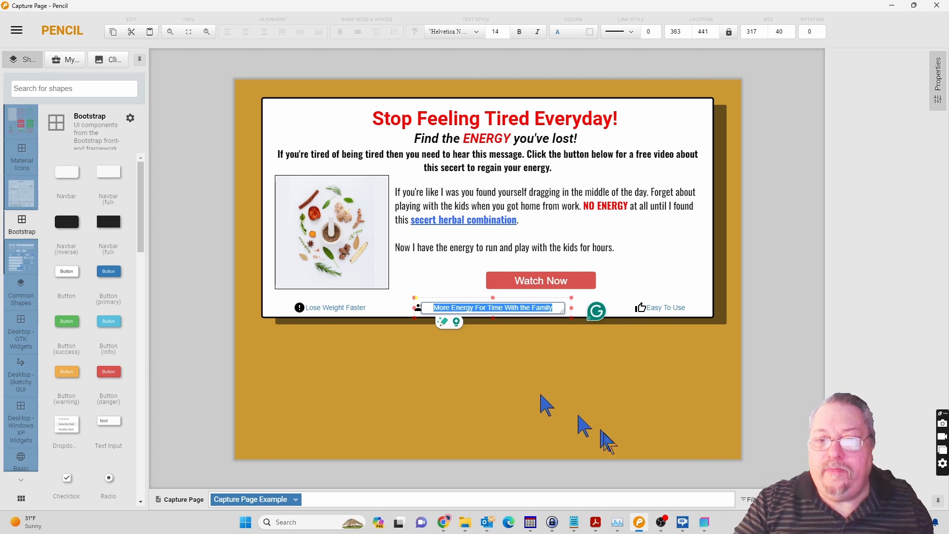
click(707, 525)
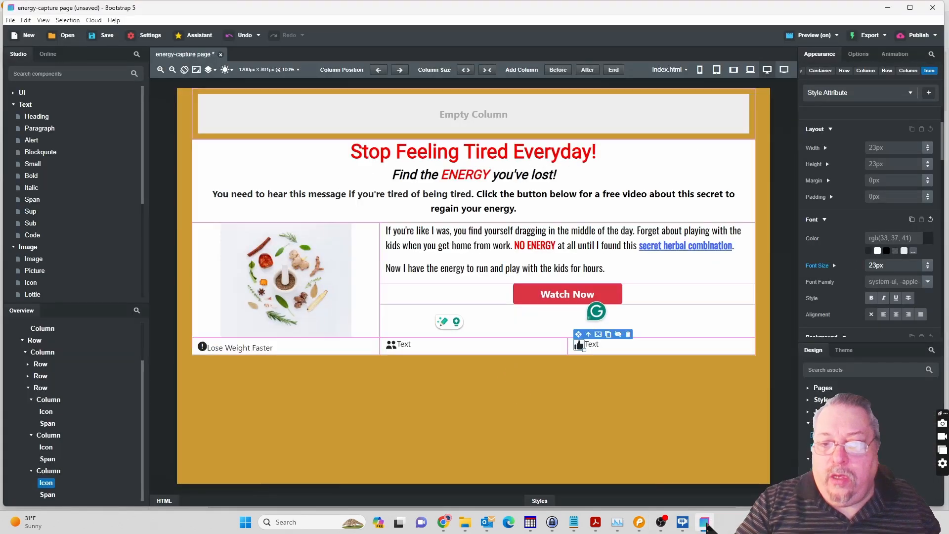
double_click(405, 345)
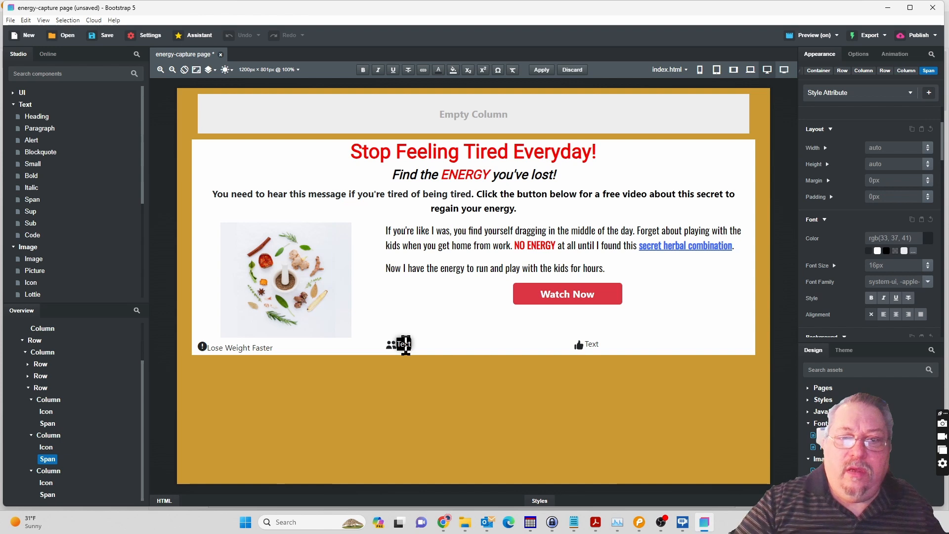
key(ctrl+v)
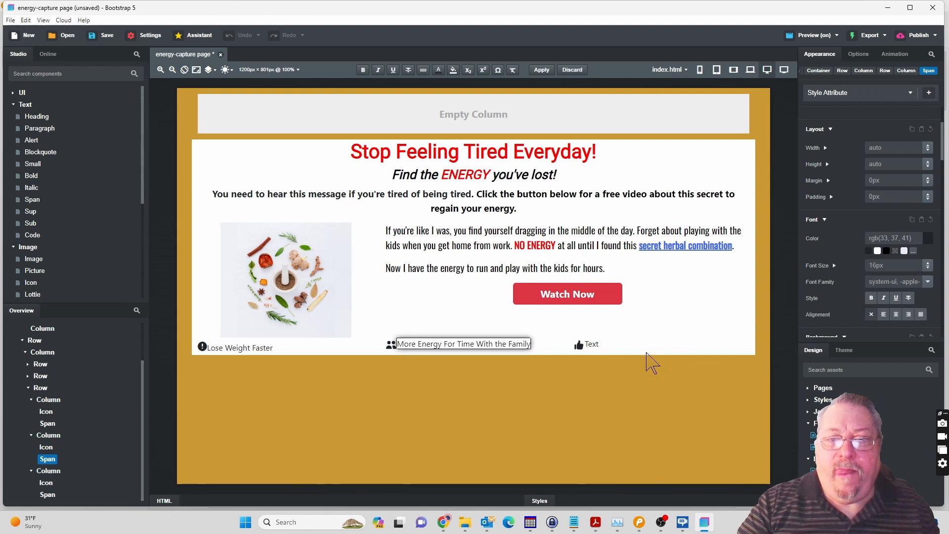
click(646, 362)
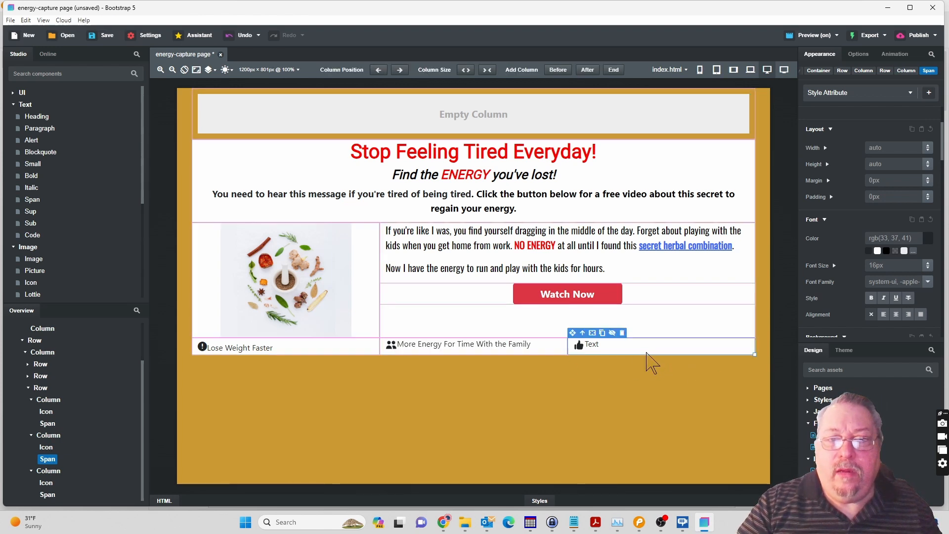
Replace the third bottom-row column's Span text with the caption "Easy To Use" copied from the Pencil mockup.
double_click(592, 346)
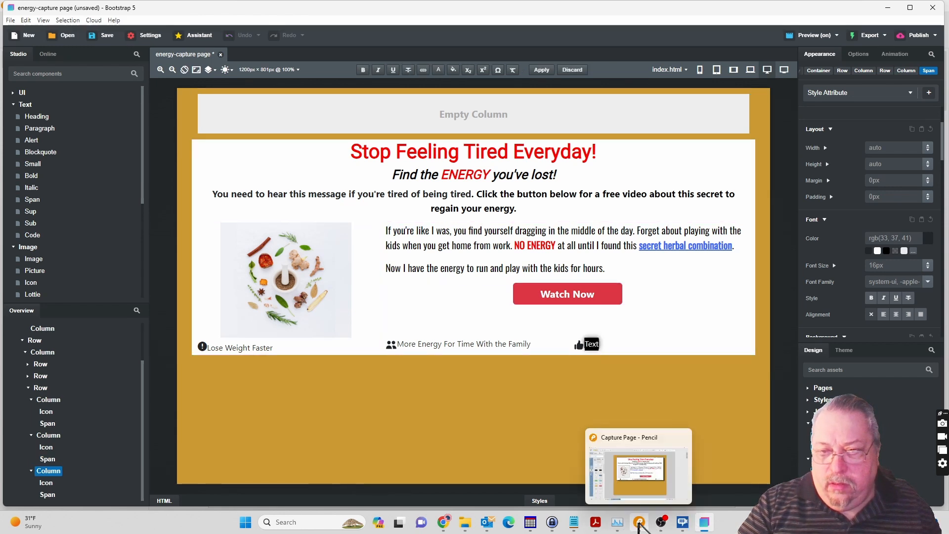
click(639, 522)
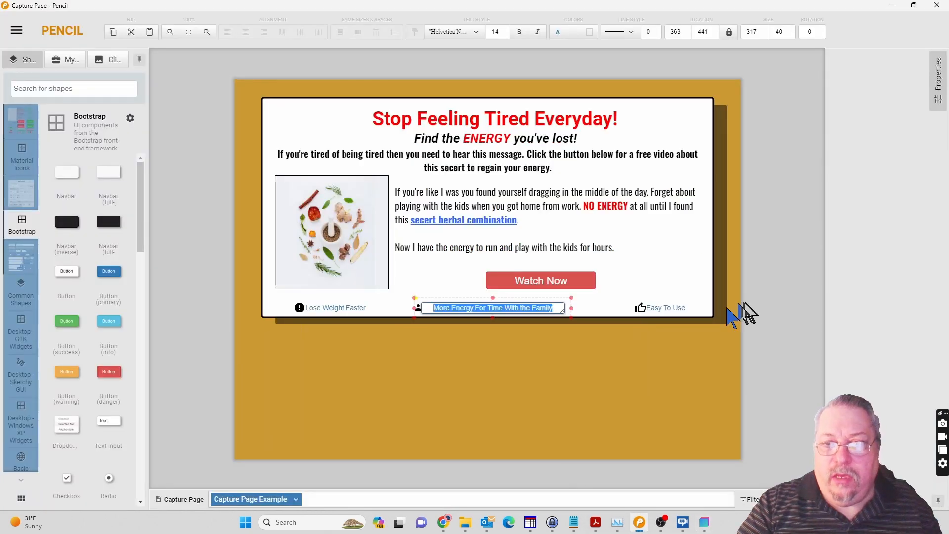
double_click(663, 308)
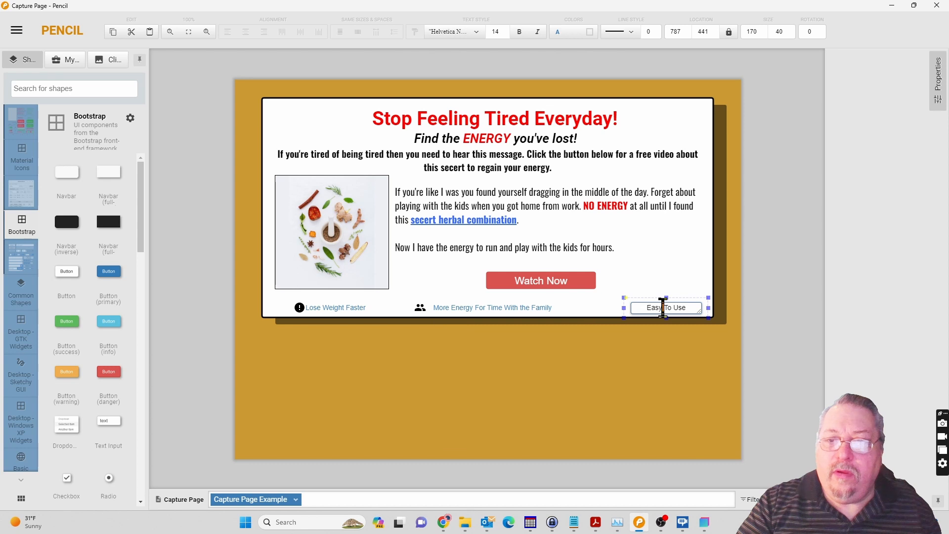
key(ctrl+a)
key(ctrl+c)
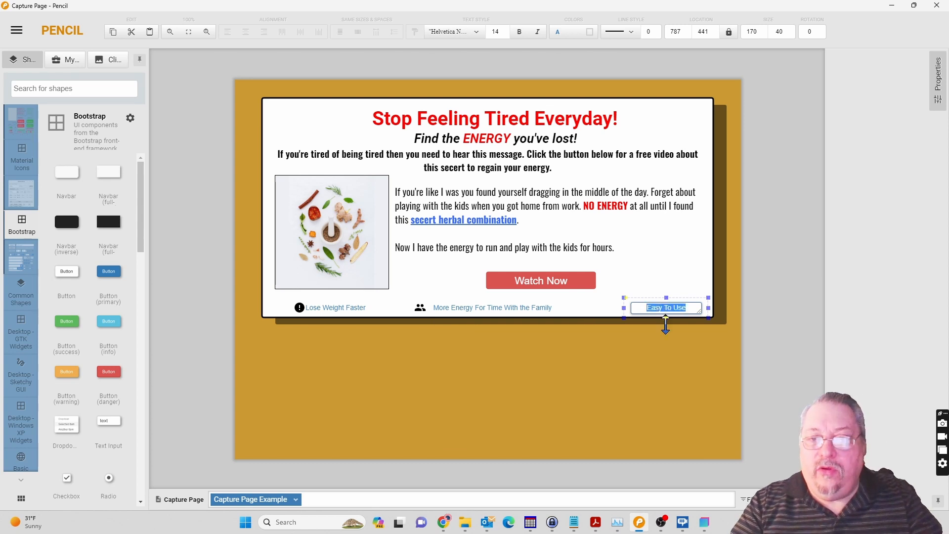
click(705, 523)
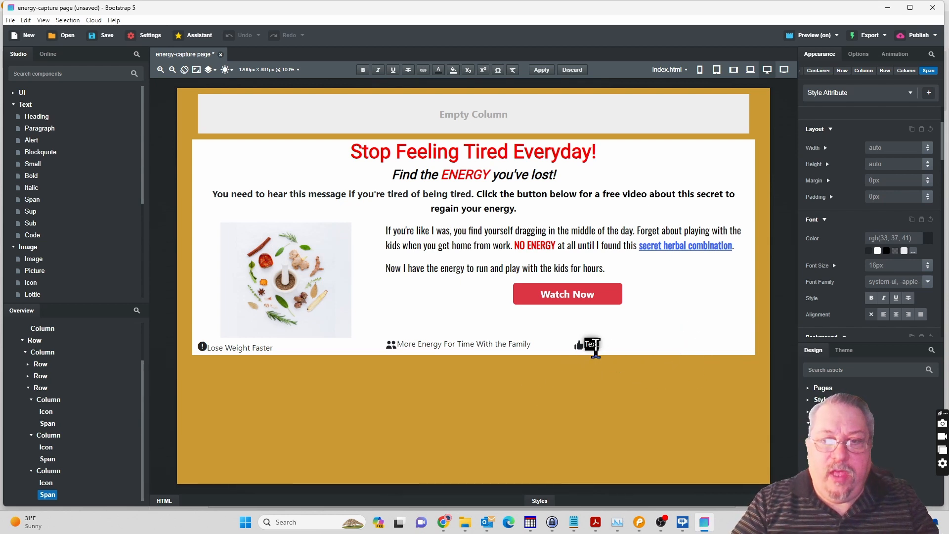
key(ctrl+v)
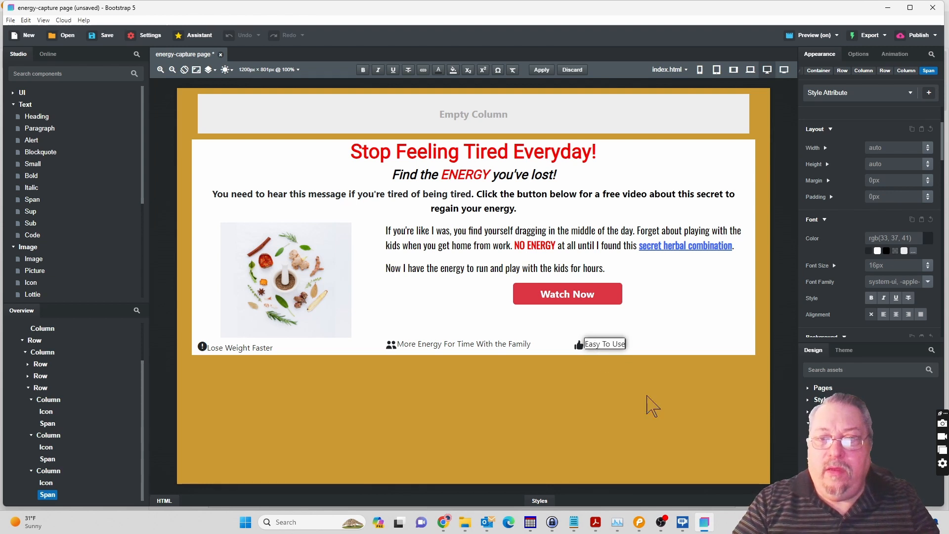
click(648, 406)
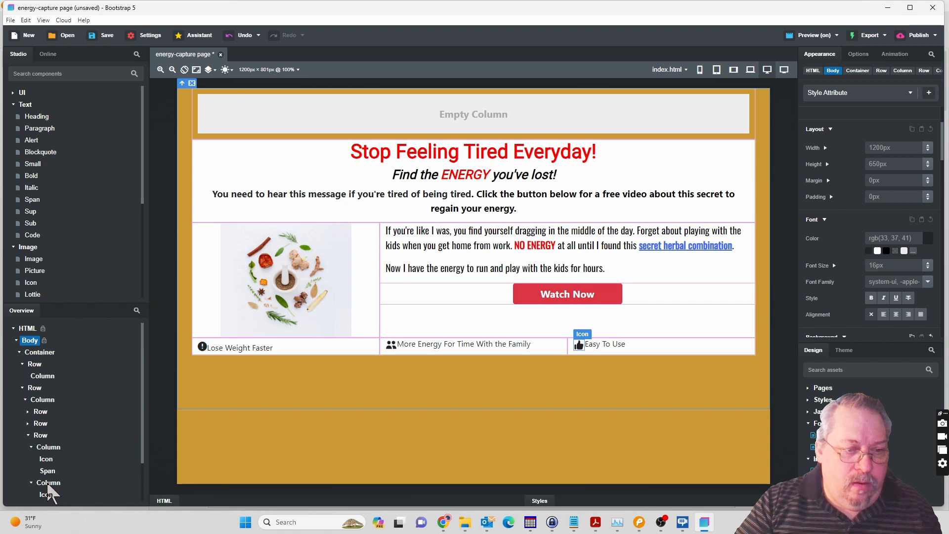
Center the contents of the second bottom-row column and right-align the contents of the third column.
click(48, 486)
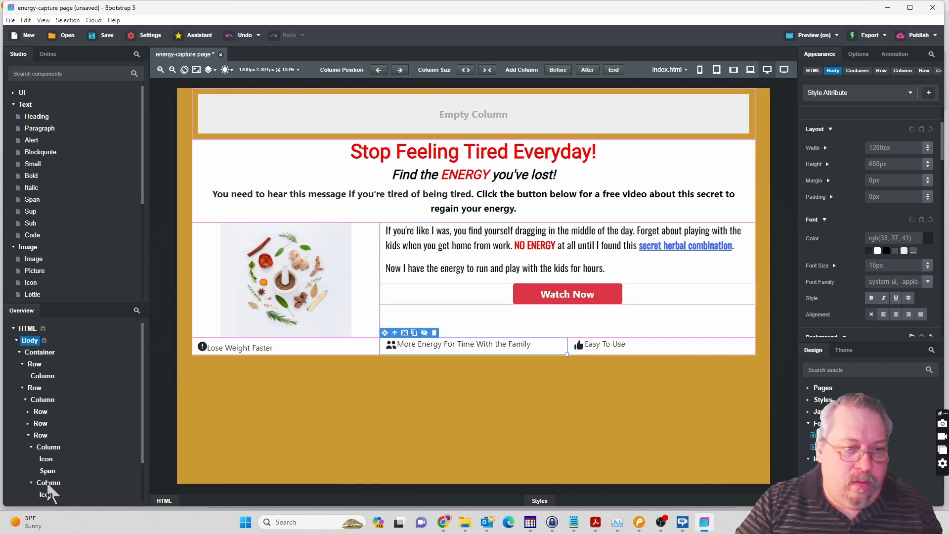
click(48, 486)
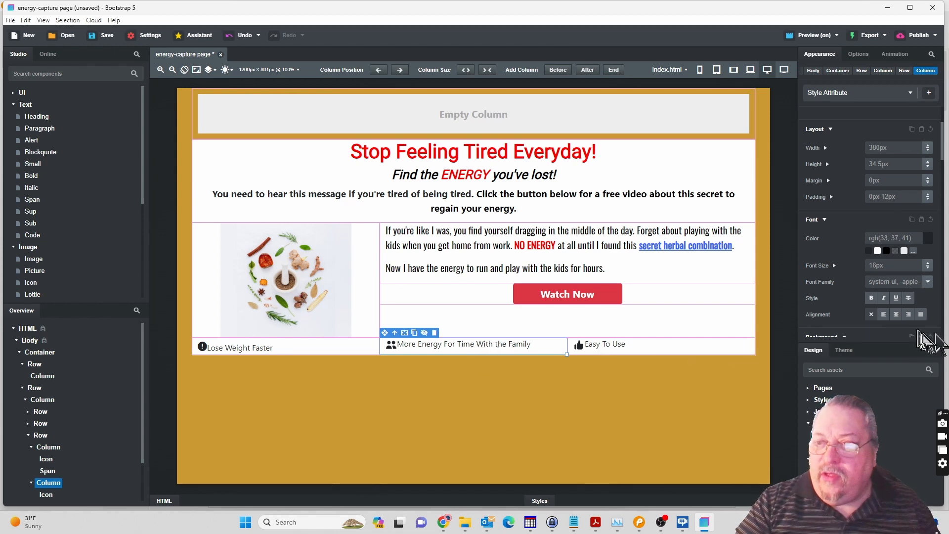
click(896, 315)
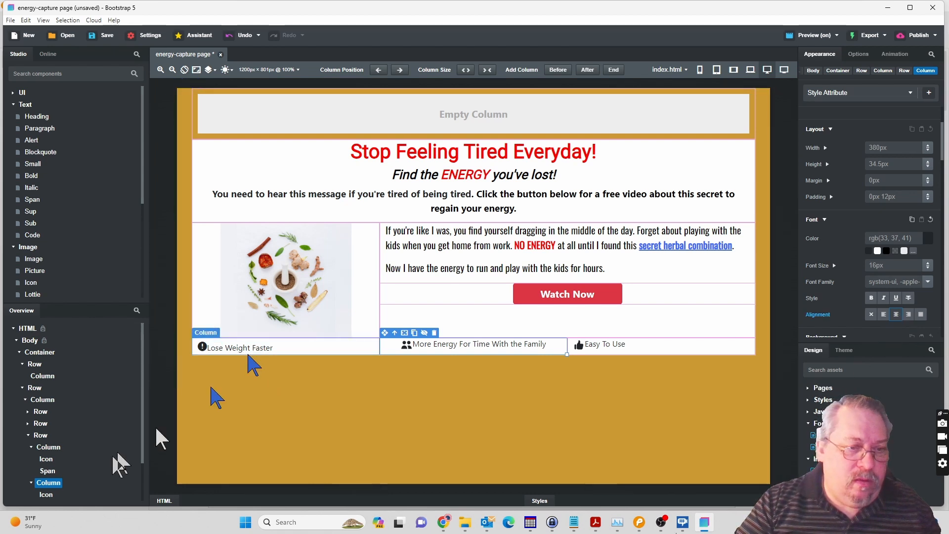
scroll(75, 475, down, 2)
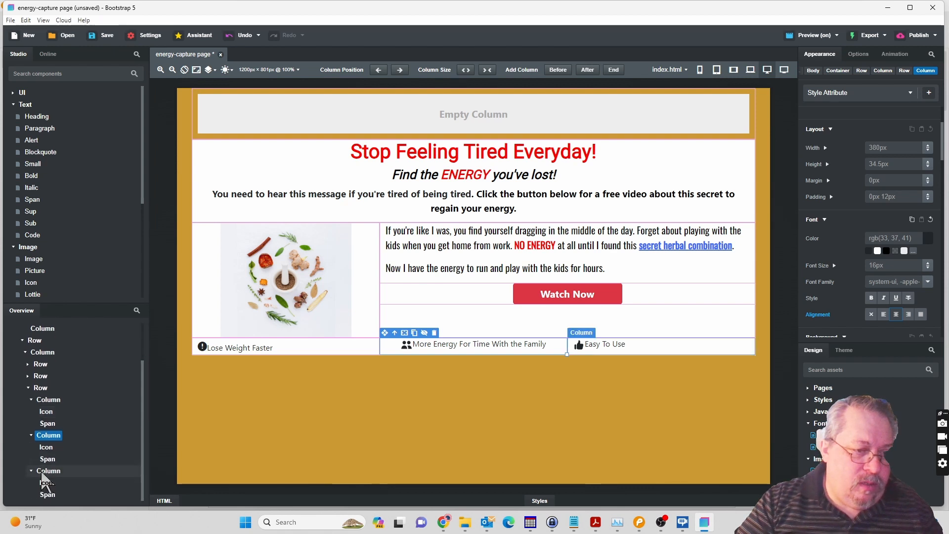
click(43, 472)
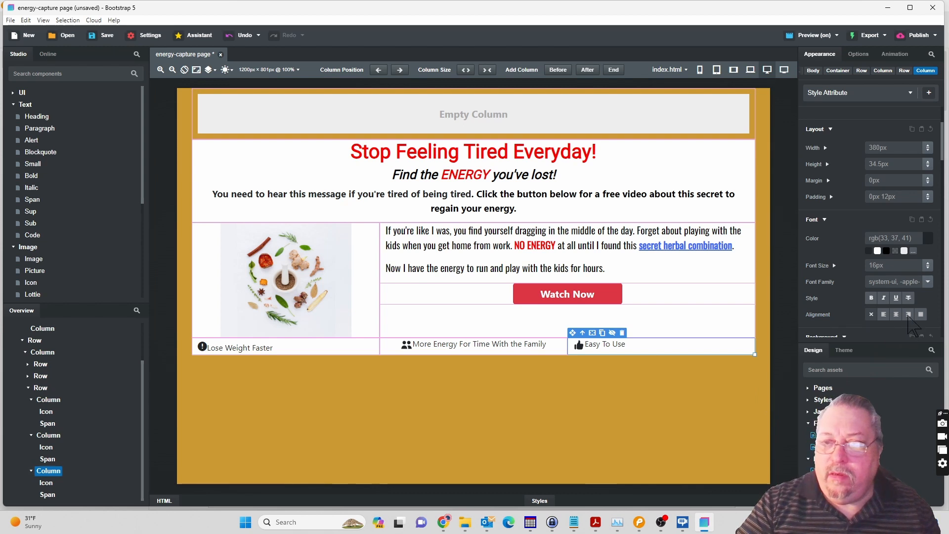
click(908, 315)
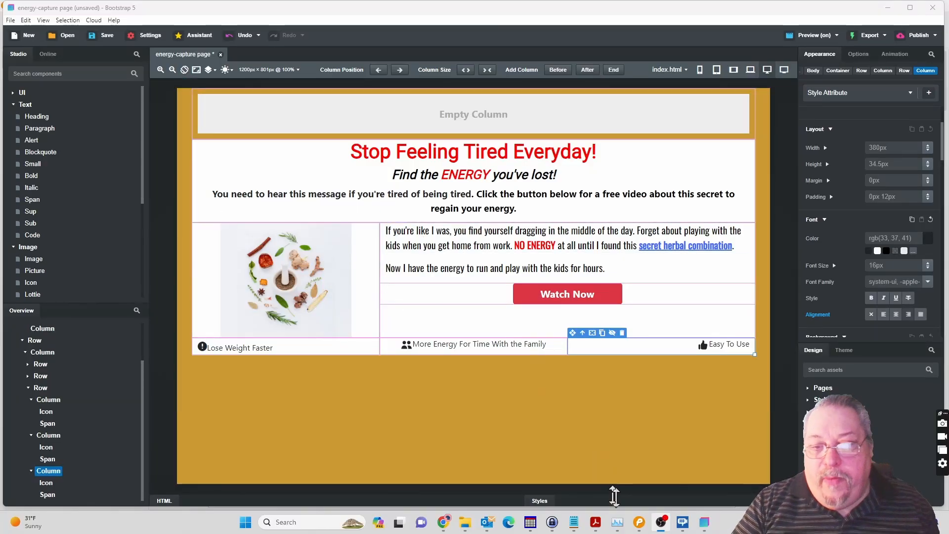
Check the Pencil mockup and give the herbs image in Bootstrap Studio a solid border, trying 13px and reducing the width to 0px.
click(642, 529)
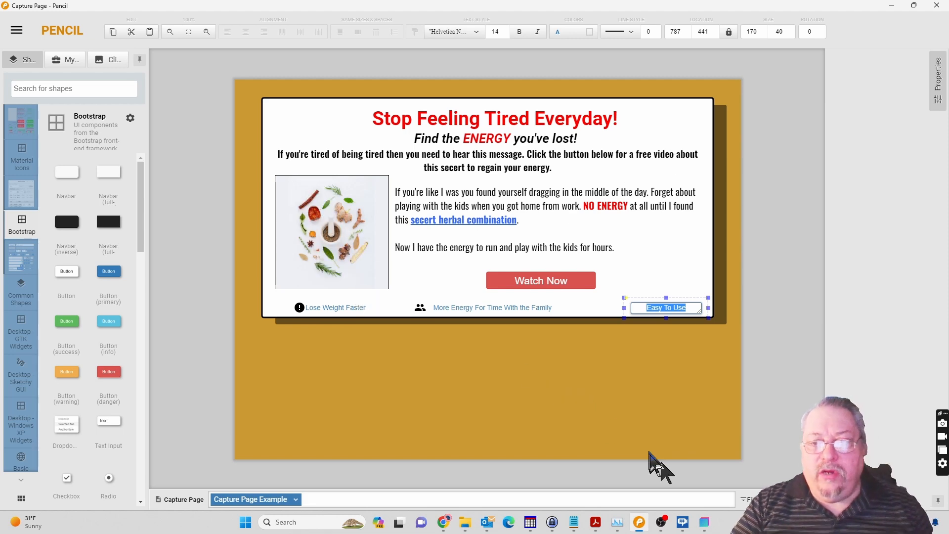
click(705, 522)
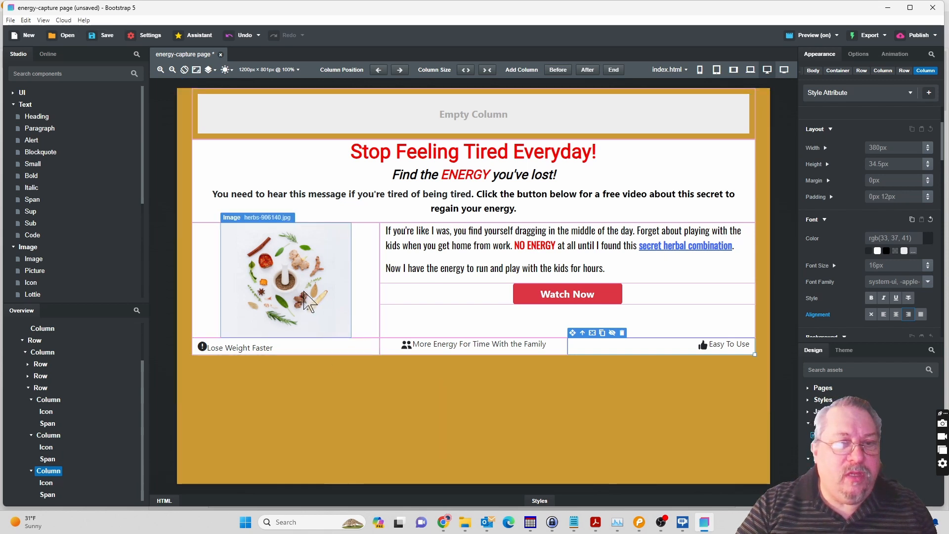
click(307, 302)
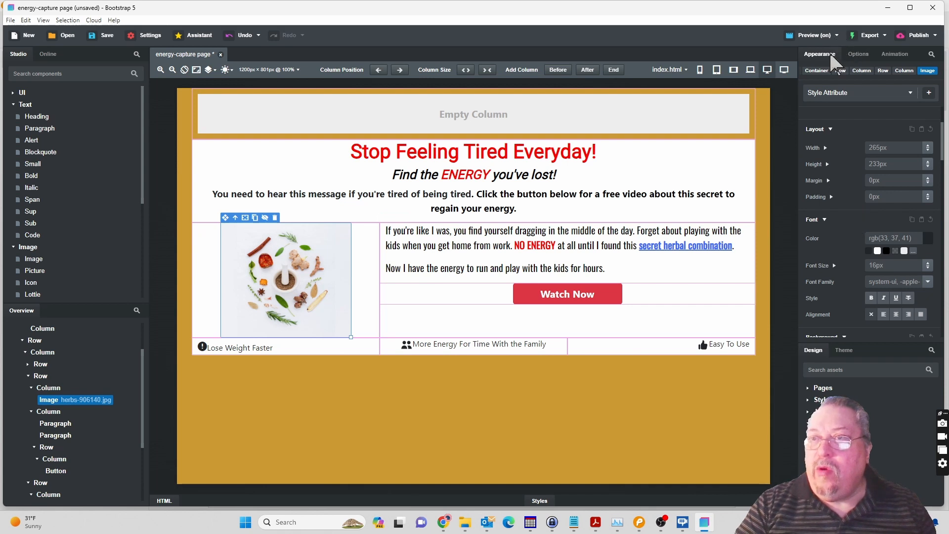
scroll(846, 228, down, 2)
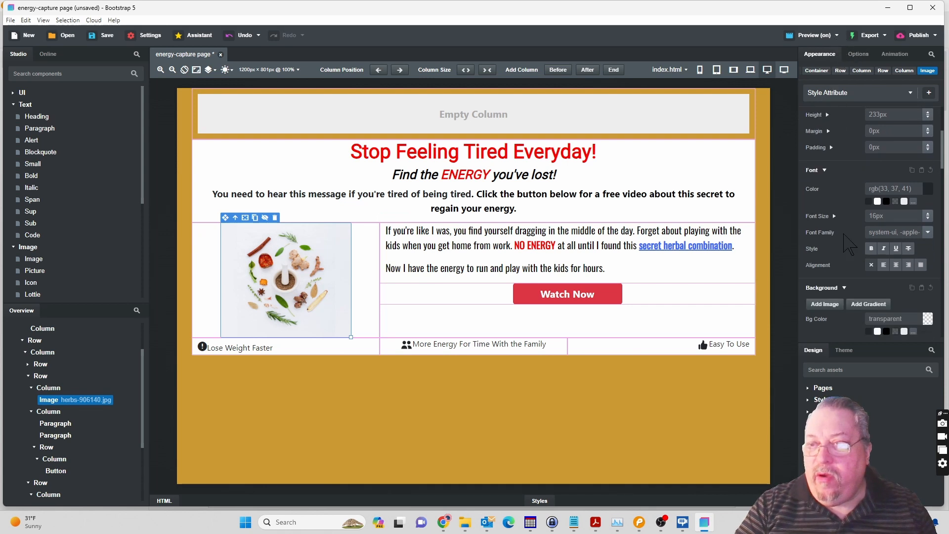
scroll(846, 244, down, 4)
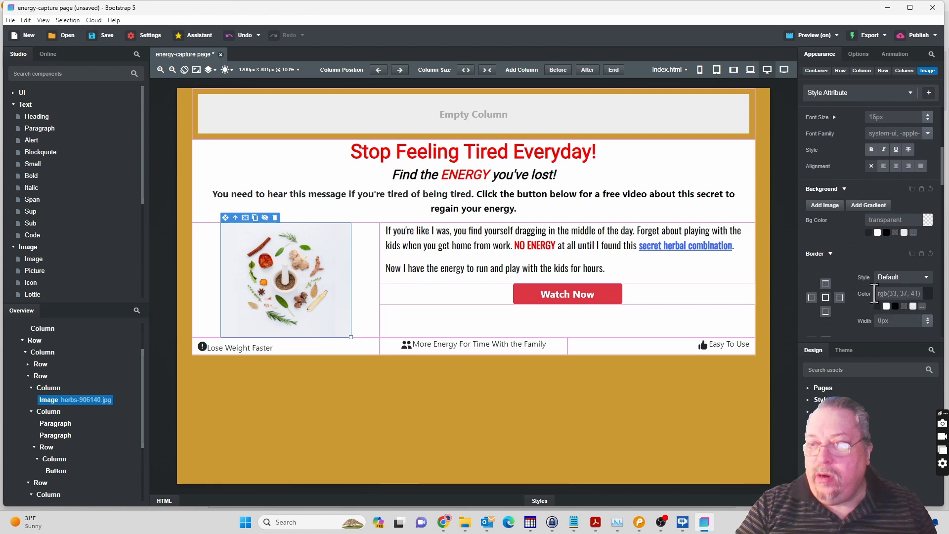
click(928, 319)
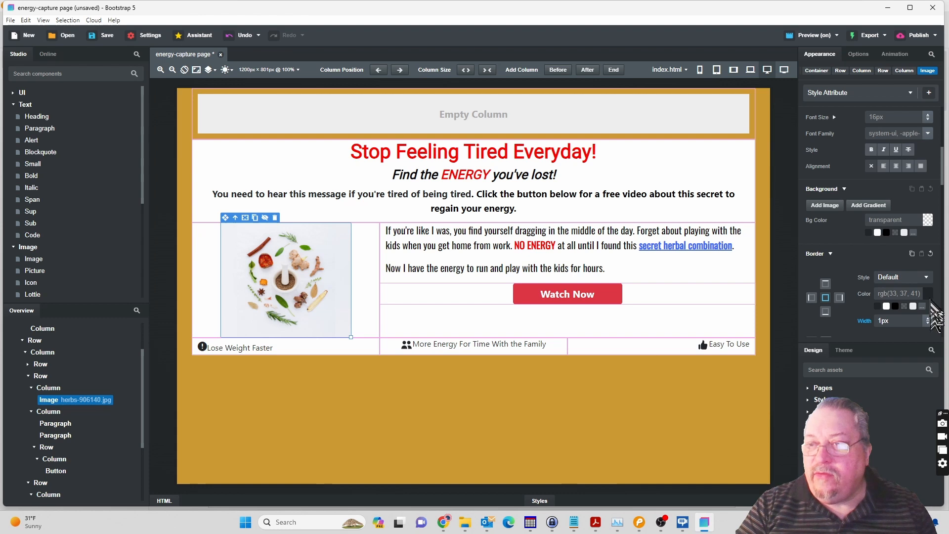
drag(930, 317, 929, 312)
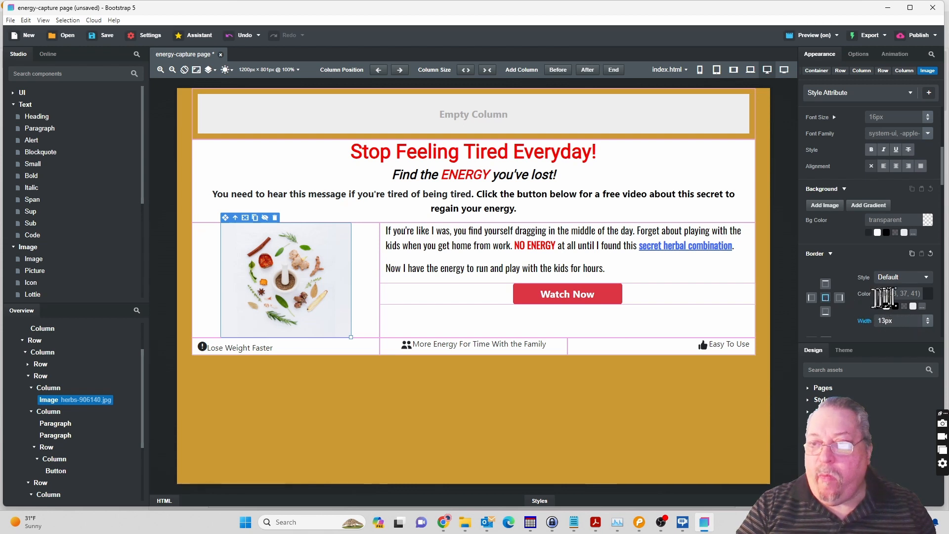
click(927, 279)
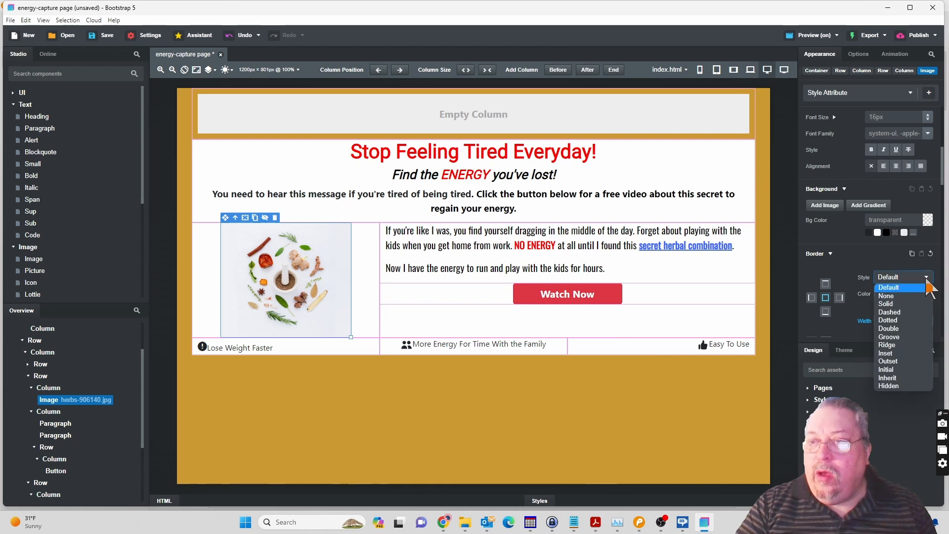
click(904, 303)
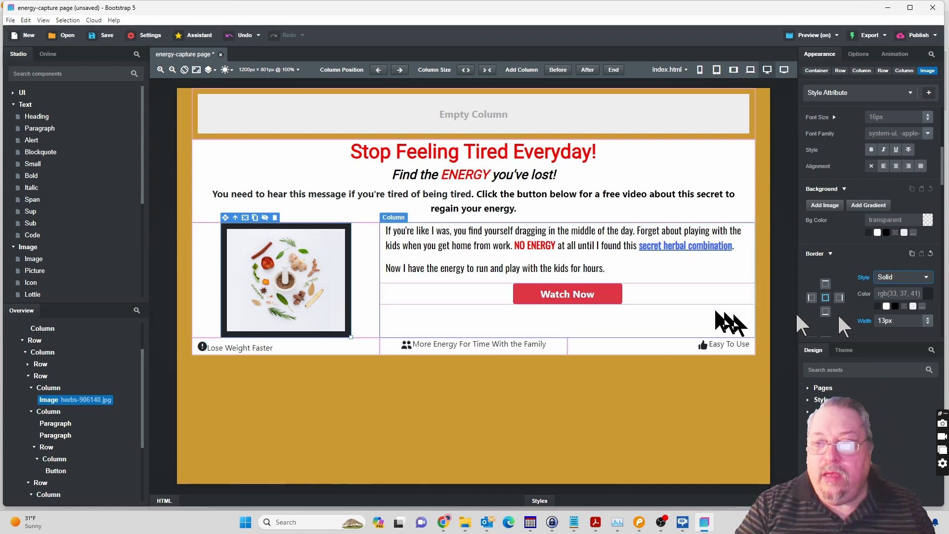
drag(928, 322, 928, 333)
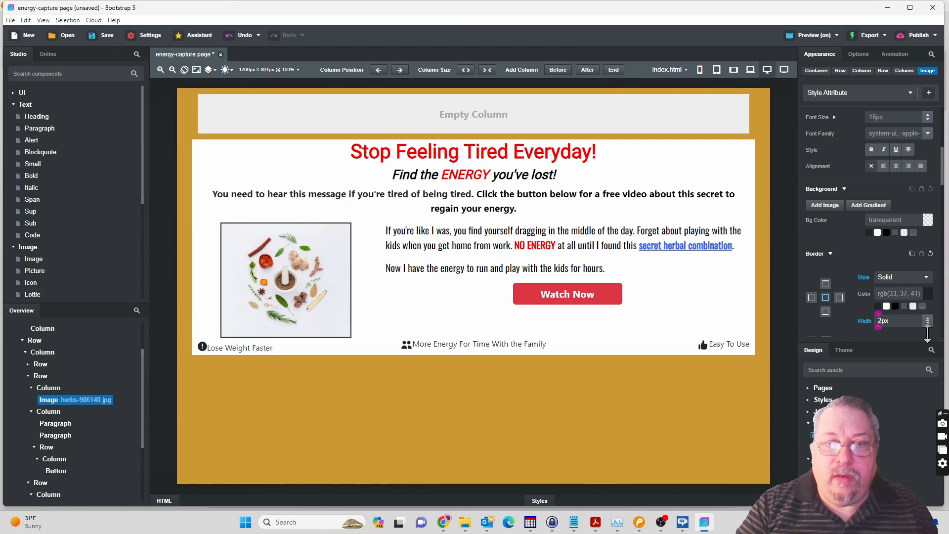
drag(927, 332, 930, 346)
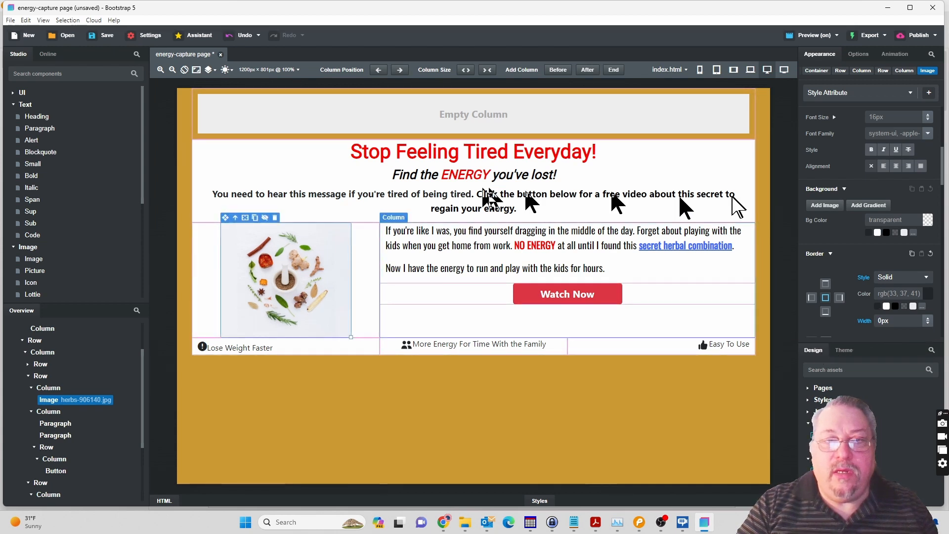
Give the main content Row that holds the headline, image and captions a solid border.
click(34, 341)
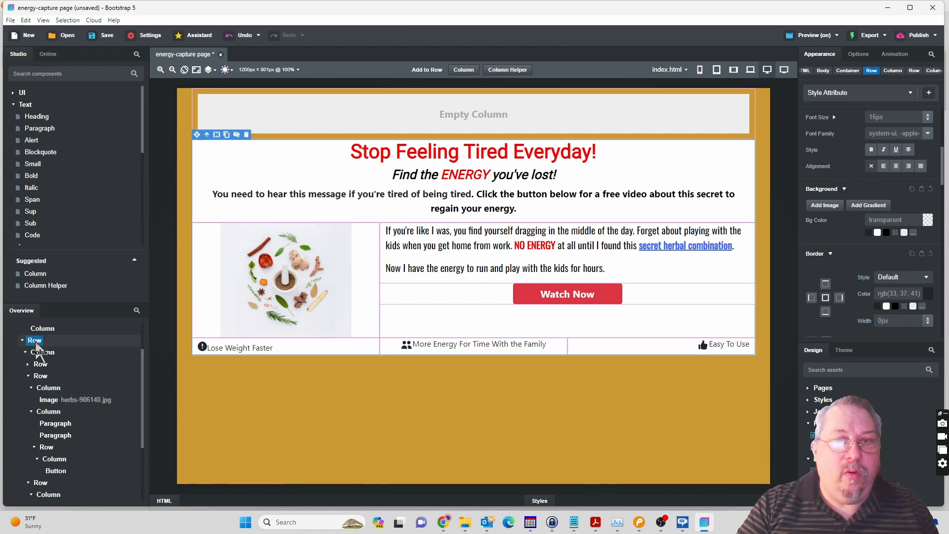
click(926, 278)
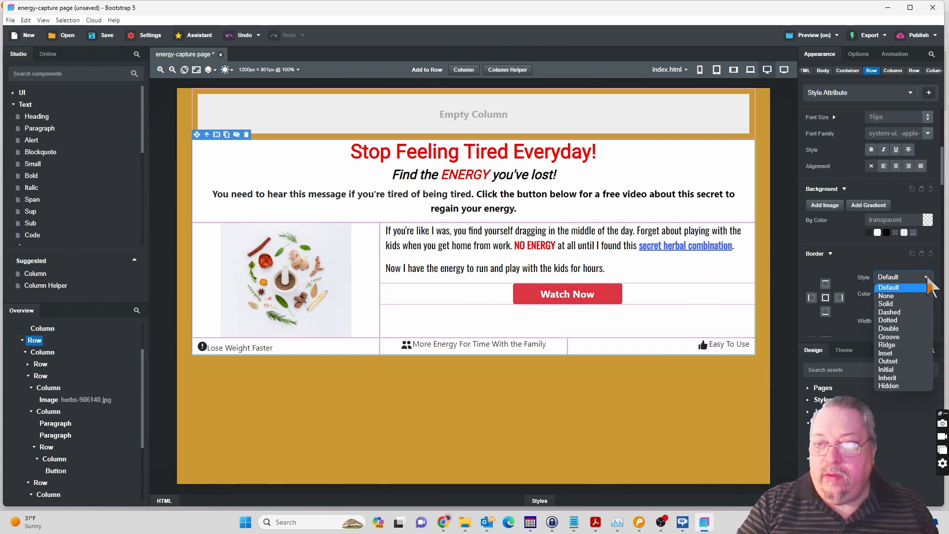
click(910, 303)
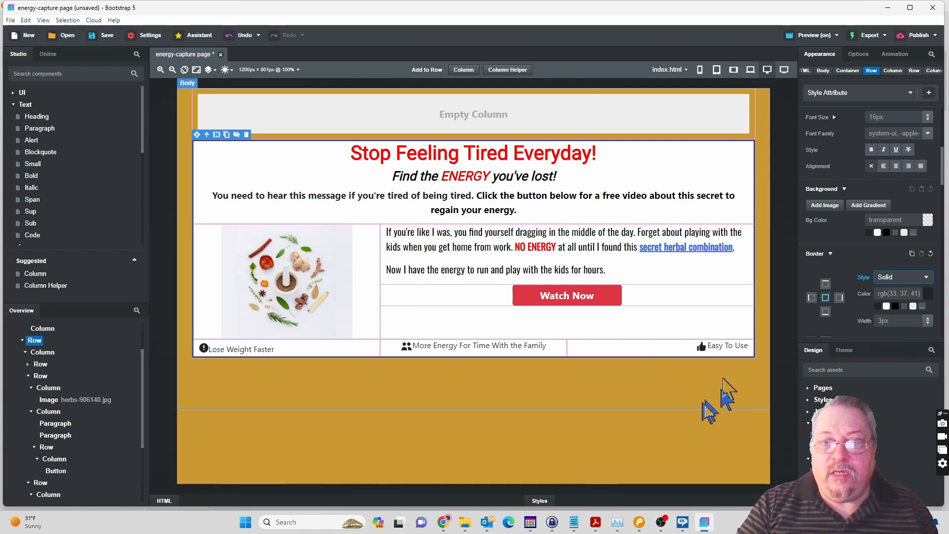
click(676, 414)
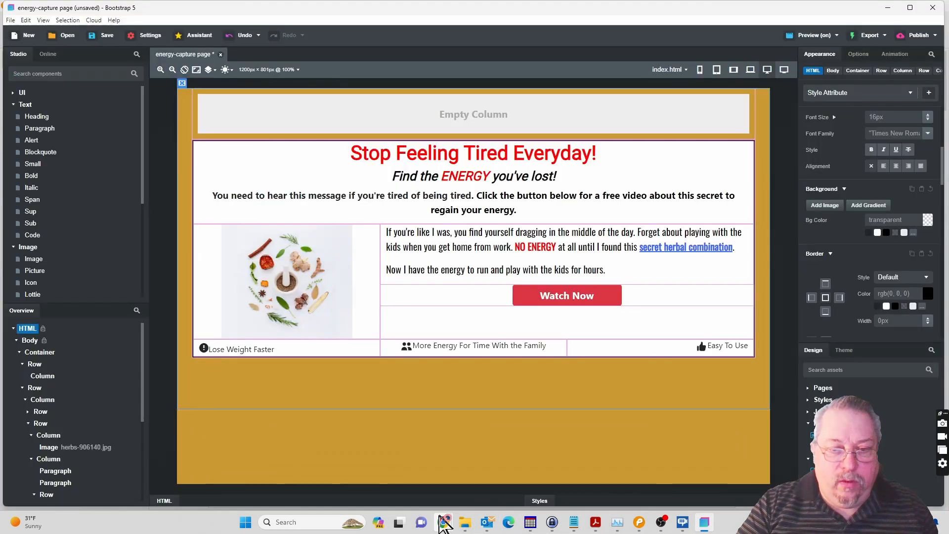
Check the content box's border in the browser preview and return to Bootstrap Studio.
mouse_move(443, 524)
click(466, 491)
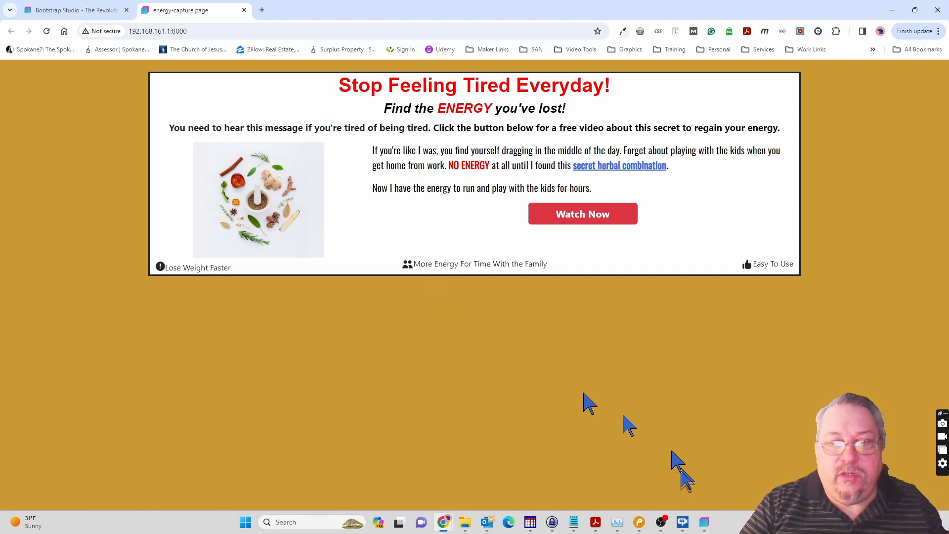
click(704, 522)
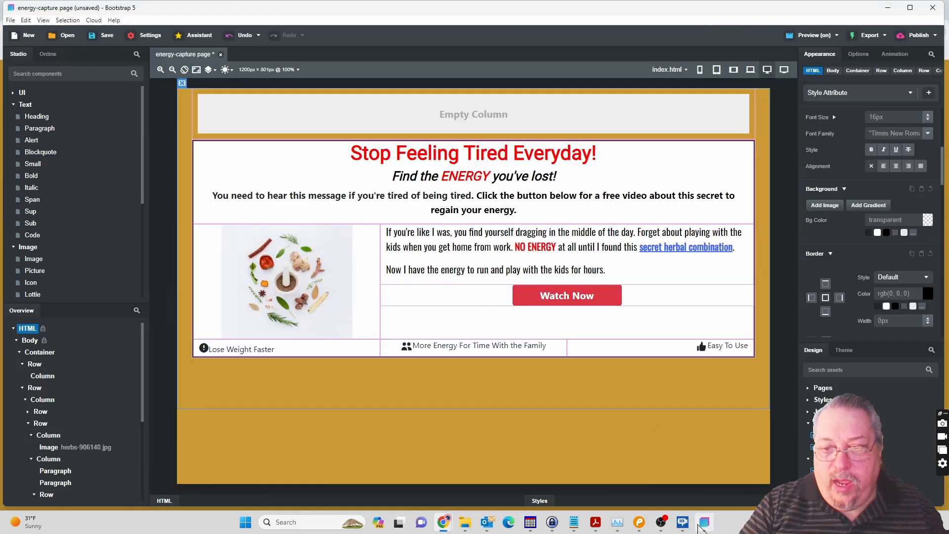
Set the herbs image's border width to 1px and check the result in the browser preview.
click(322, 318)
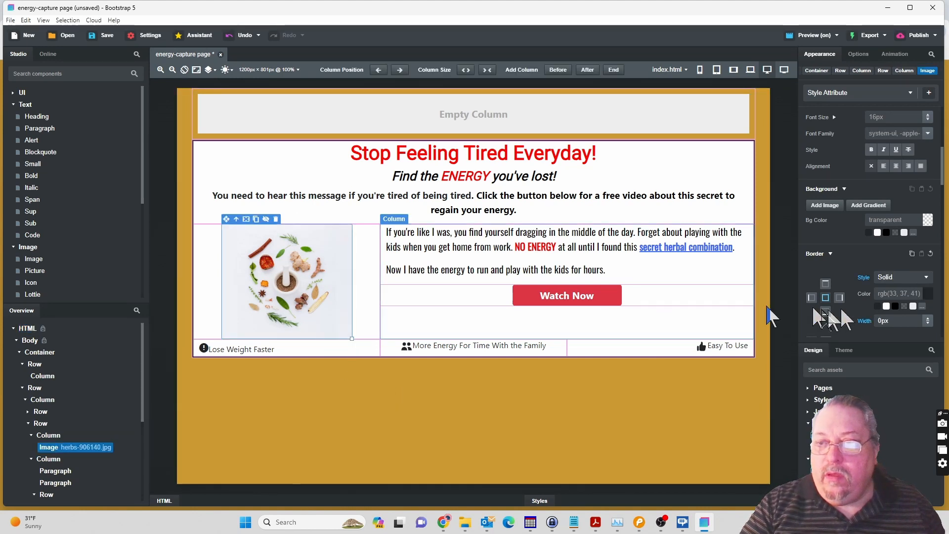
click(929, 318)
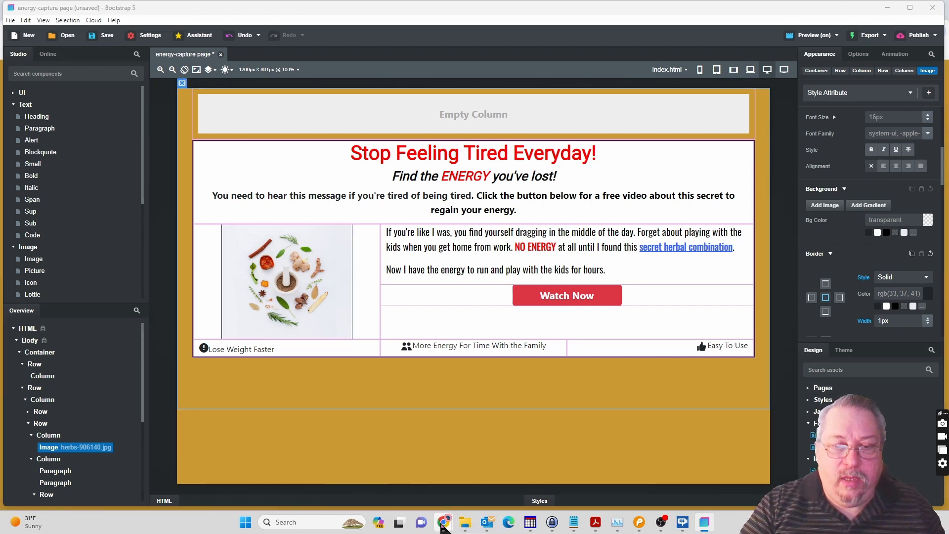
mouse_move(445, 523)
click(480, 491)
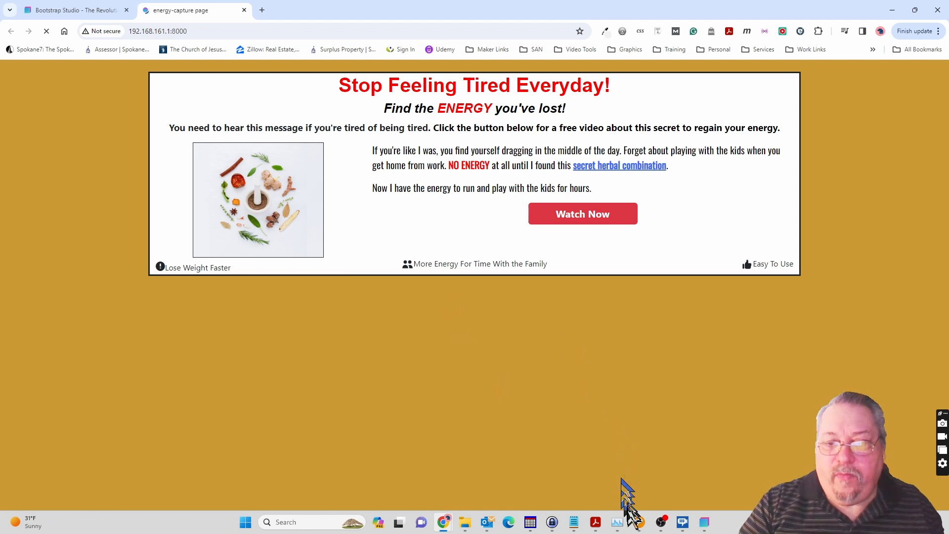
Compare the Pencil mockup with the browser preview of the page and return to Bootstrap Studio.
click(638, 525)
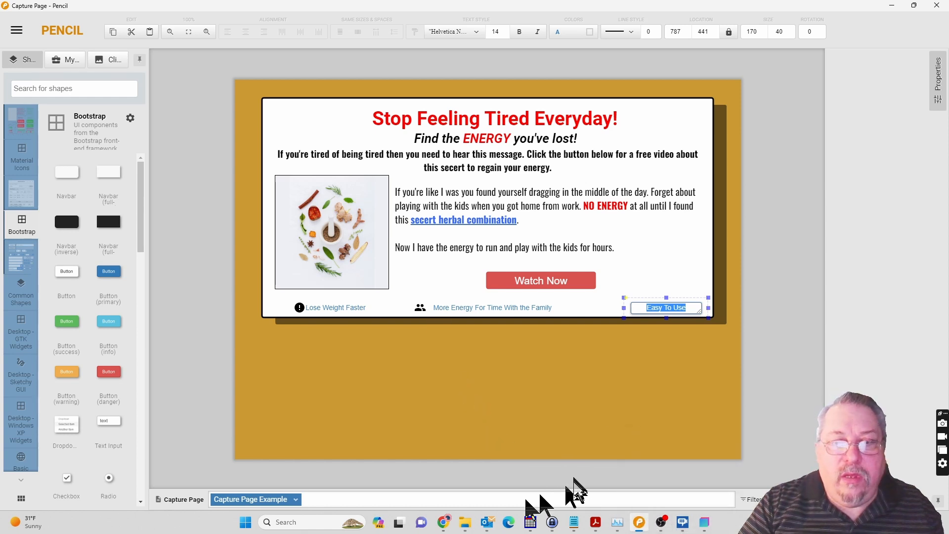
mouse_move(446, 519)
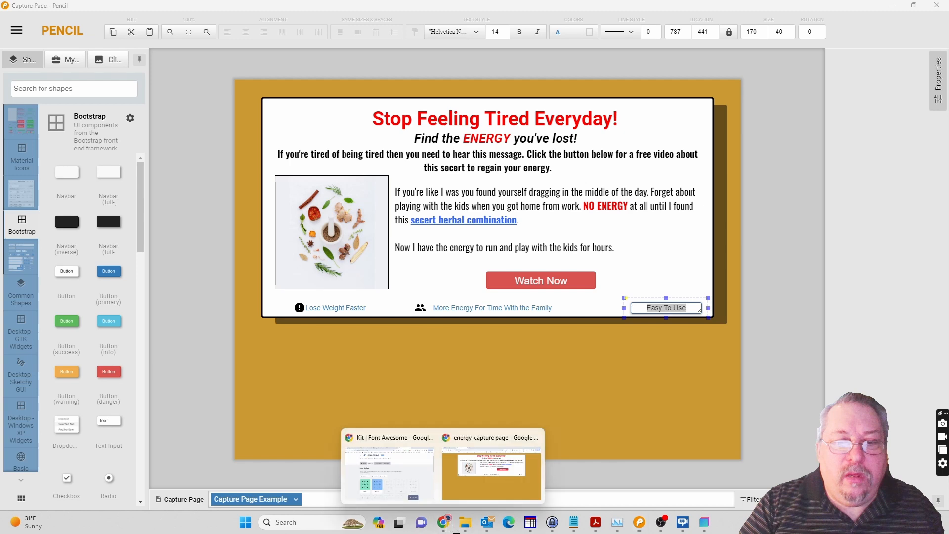
click(466, 486)
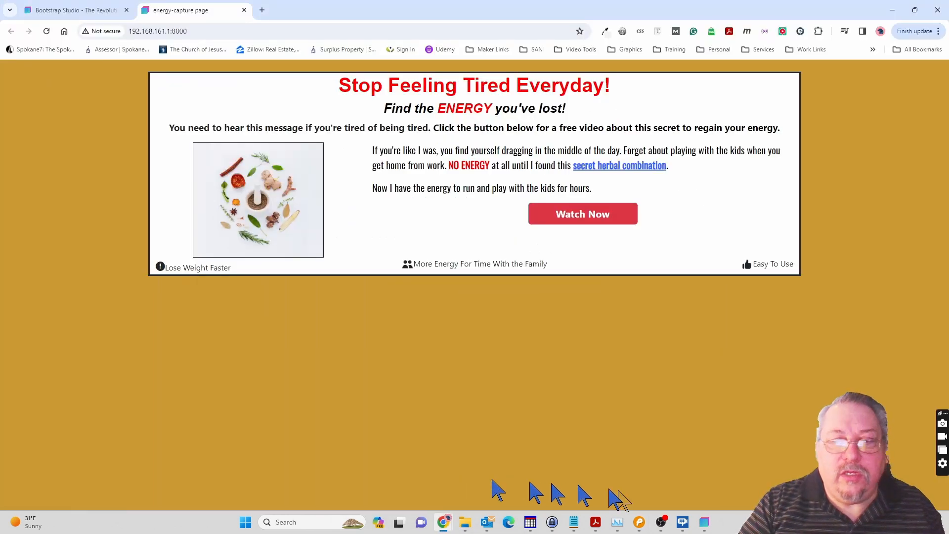
click(709, 528)
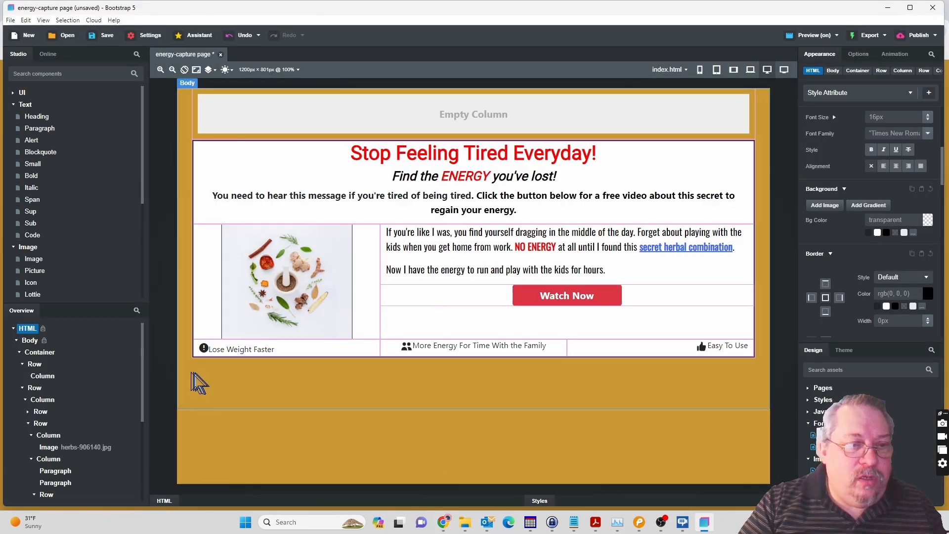
Set the top padding of the bottom Row with the icons and captions to 5px.
click(222, 350)
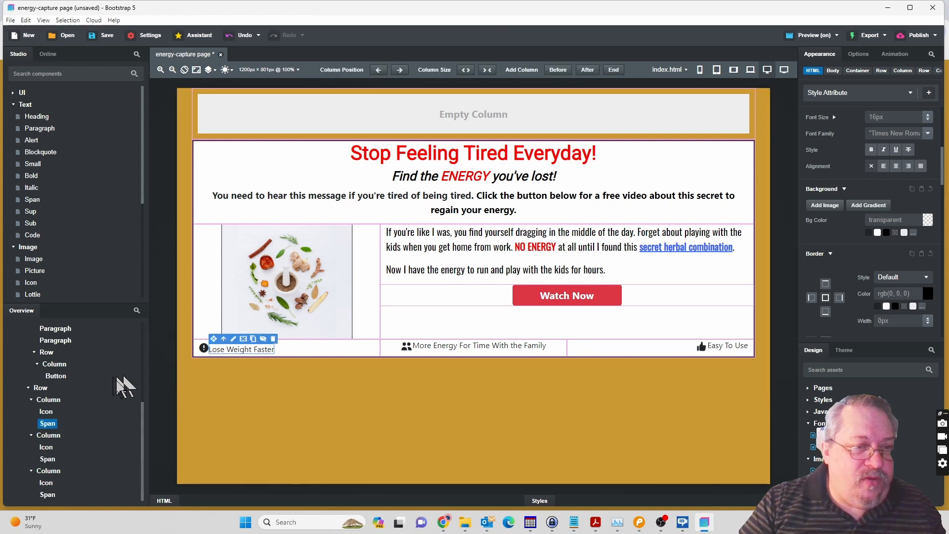
click(41, 388)
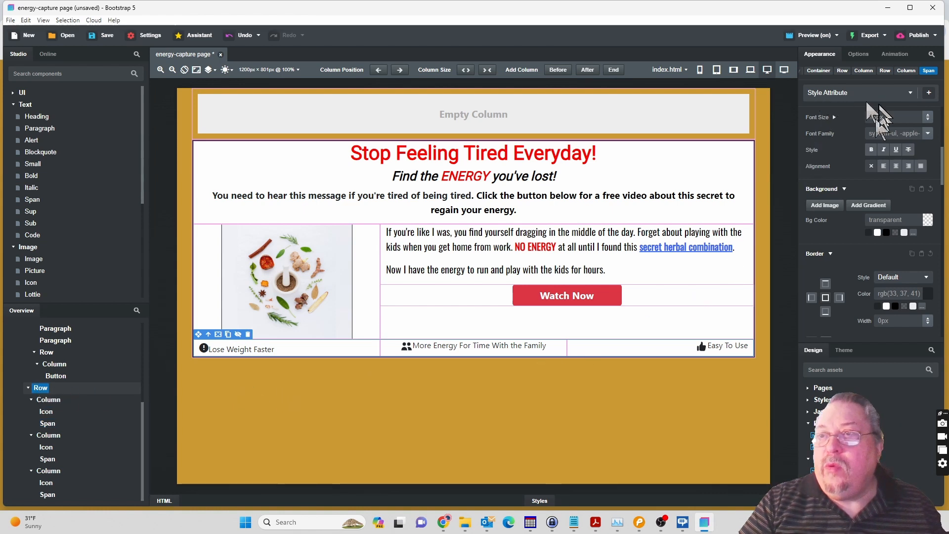
scroll(853, 143, up, 3)
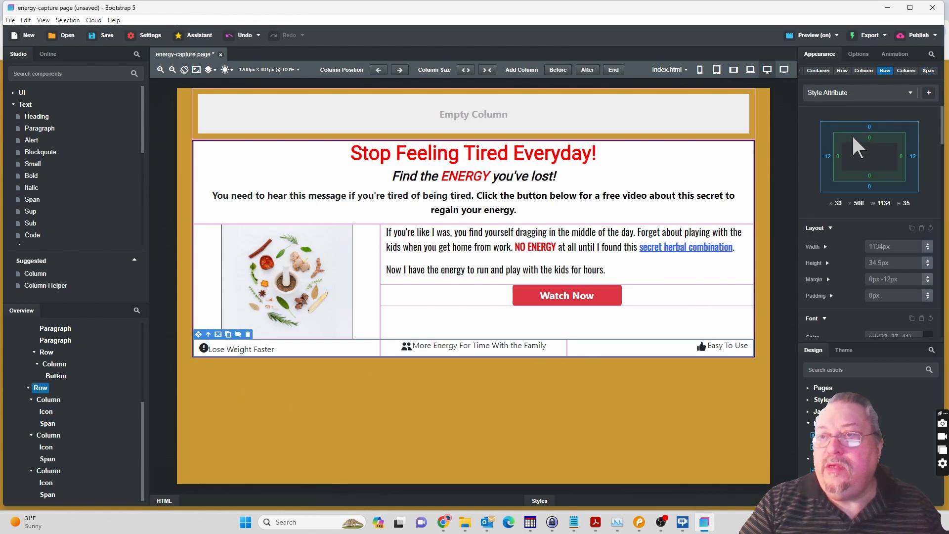
click(832, 295)
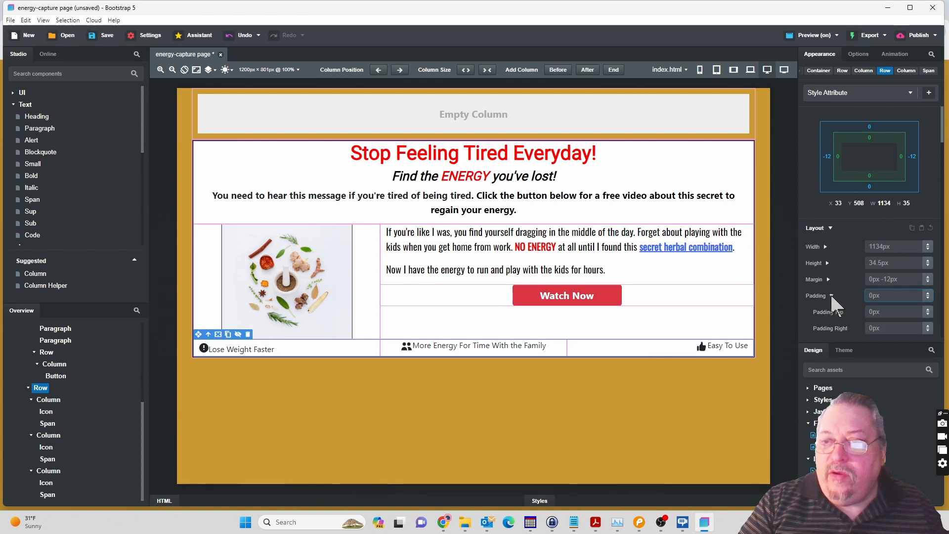
click(929, 314)
drag(929, 312, 929, 309)
scroll(937, 311, down, 2)
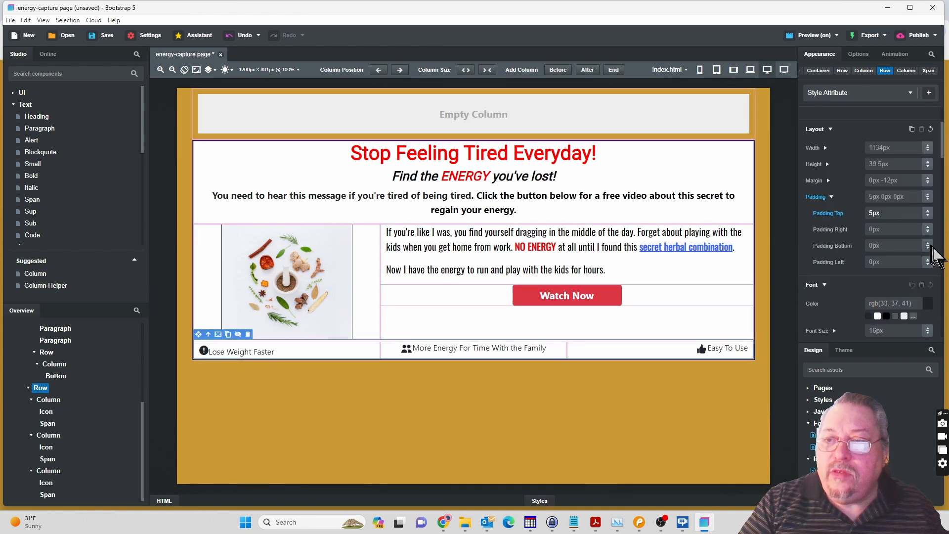
Set the bottom padding of the bottom Row with the icons and captions to 10px.
drag(928, 238, 928, 232)
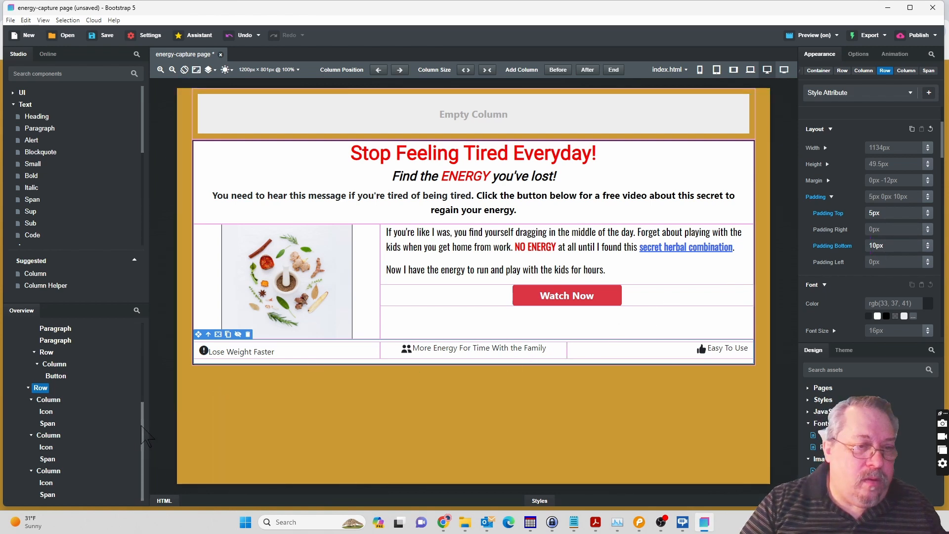
Add a box shadow to the main Row that holds all the white page content.
scroll(146, 392, up, 5)
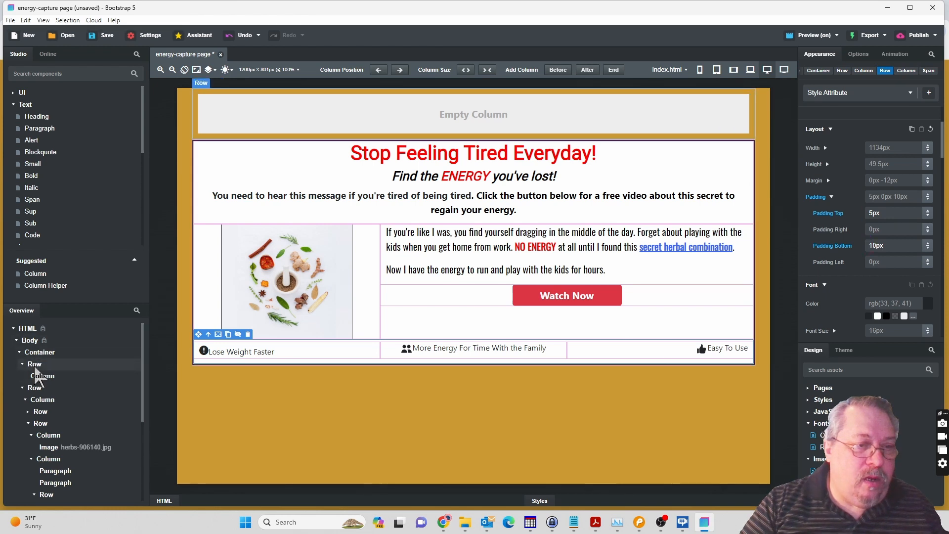
click(34, 389)
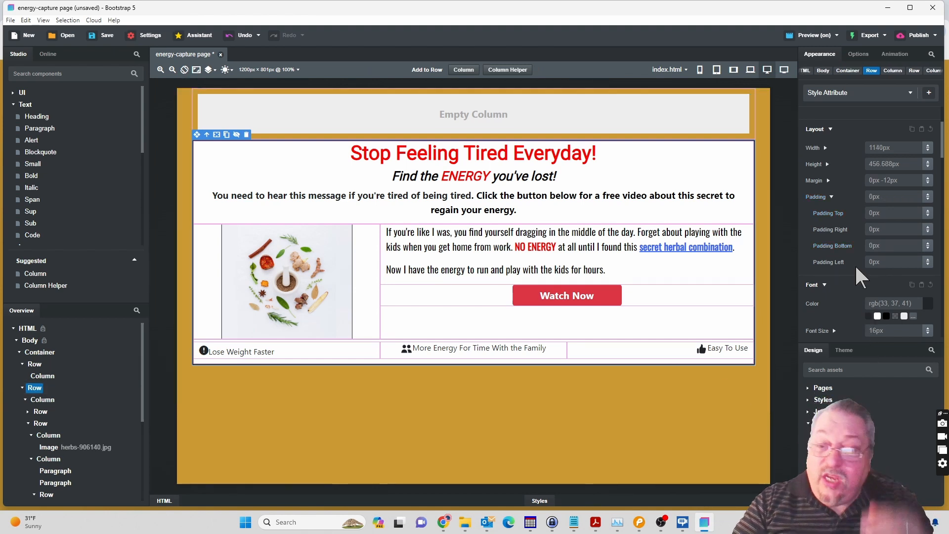
scroll(855, 269, down, 3)
scroll(856, 267, down, 3)
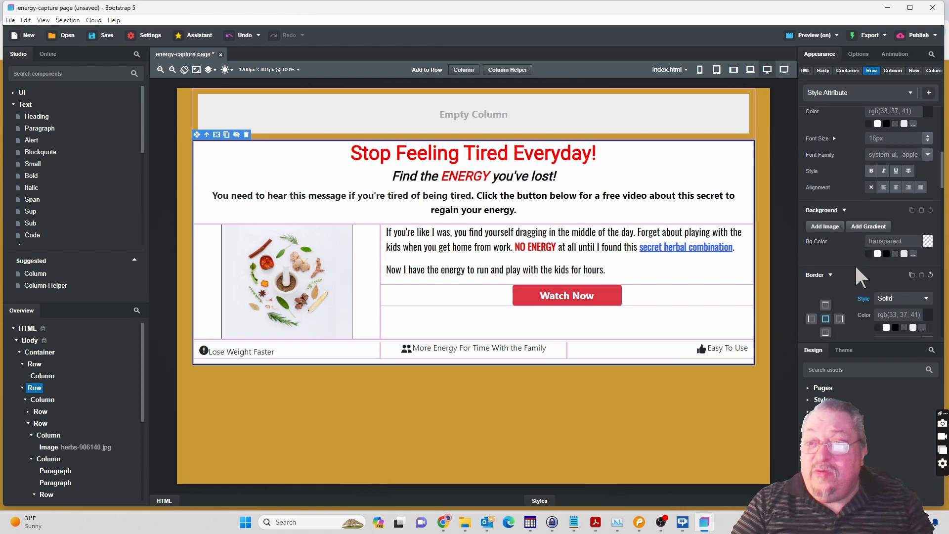
scroll(856, 269, down, 2)
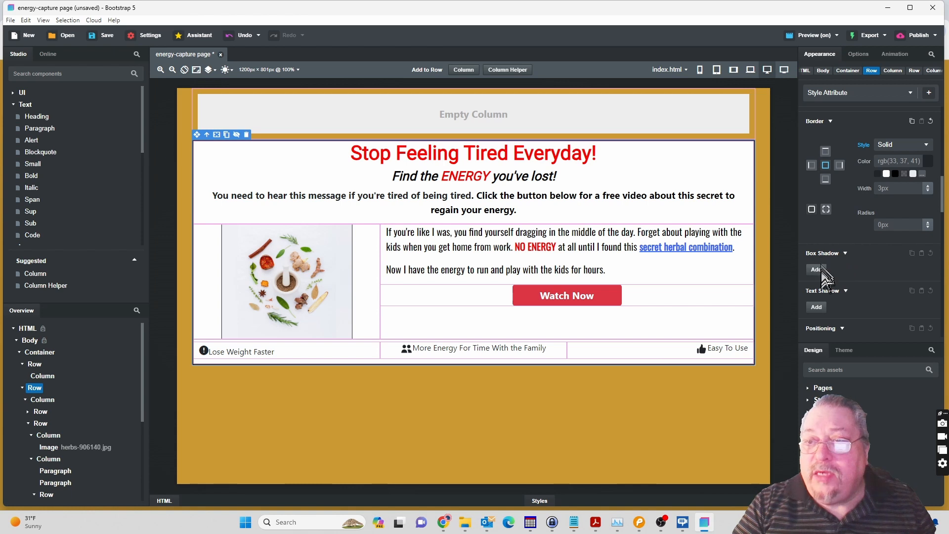
click(822, 270)
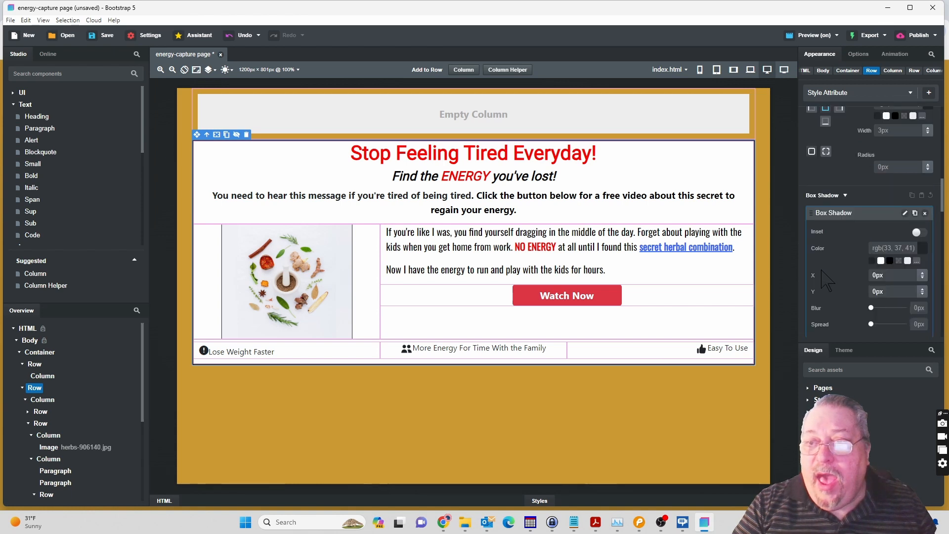
Set the box shadow's color to the dark gray #575859, using the HEX format.
scroll(826, 281, up, 2)
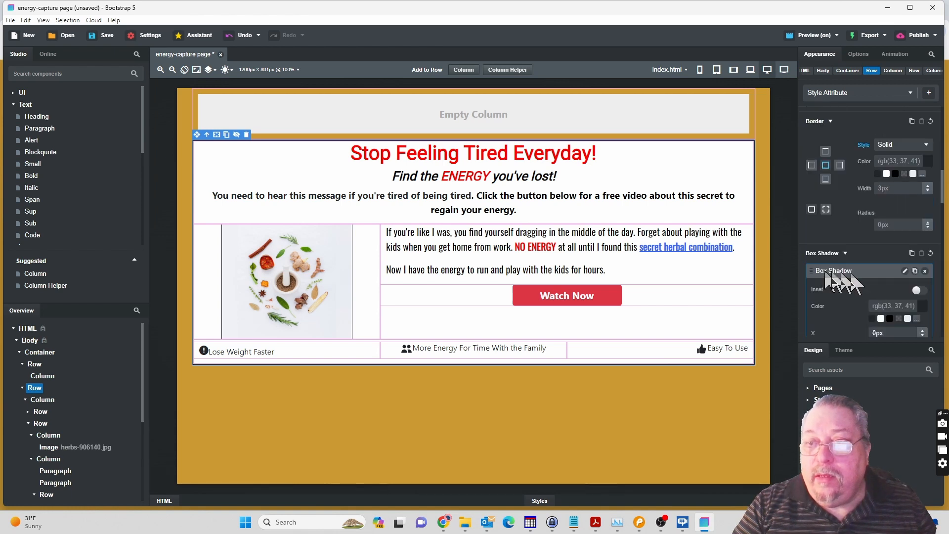
click(923, 306)
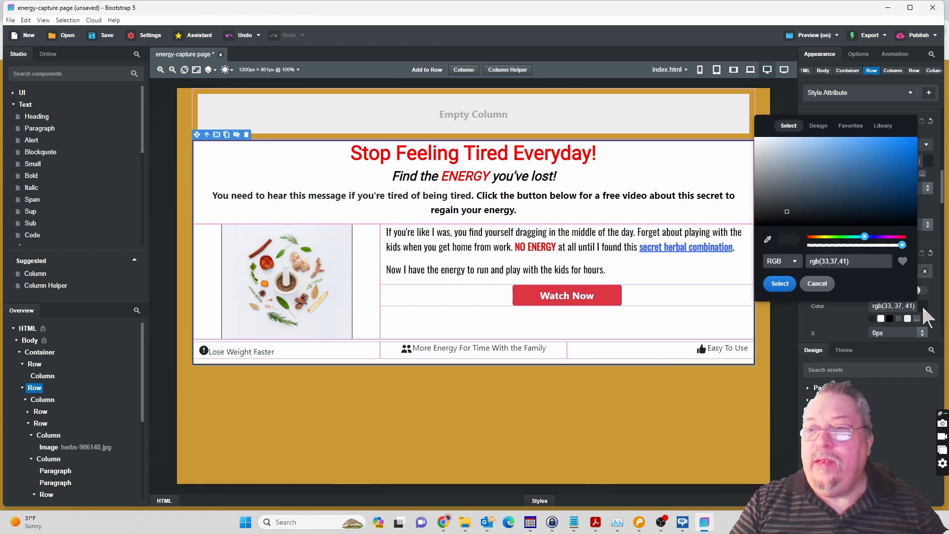
click(758, 196)
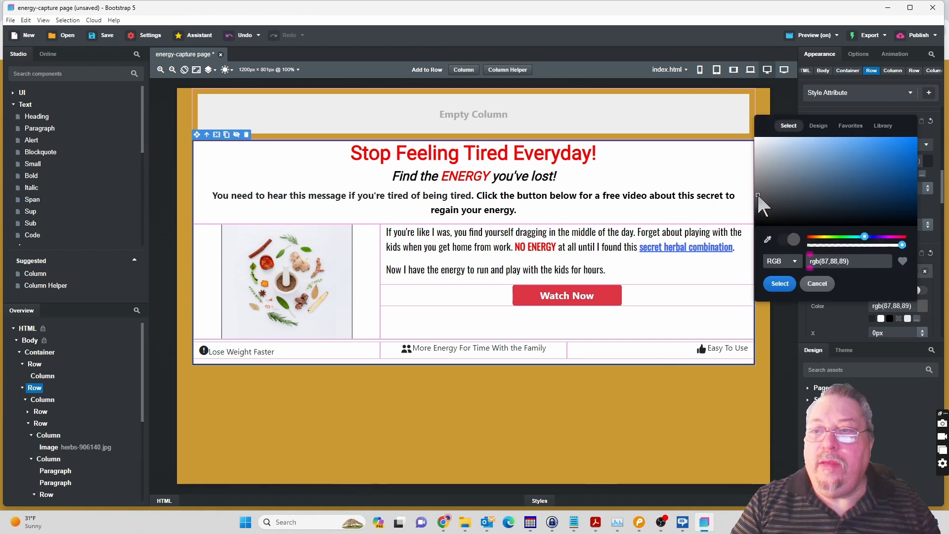
click(794, 261)
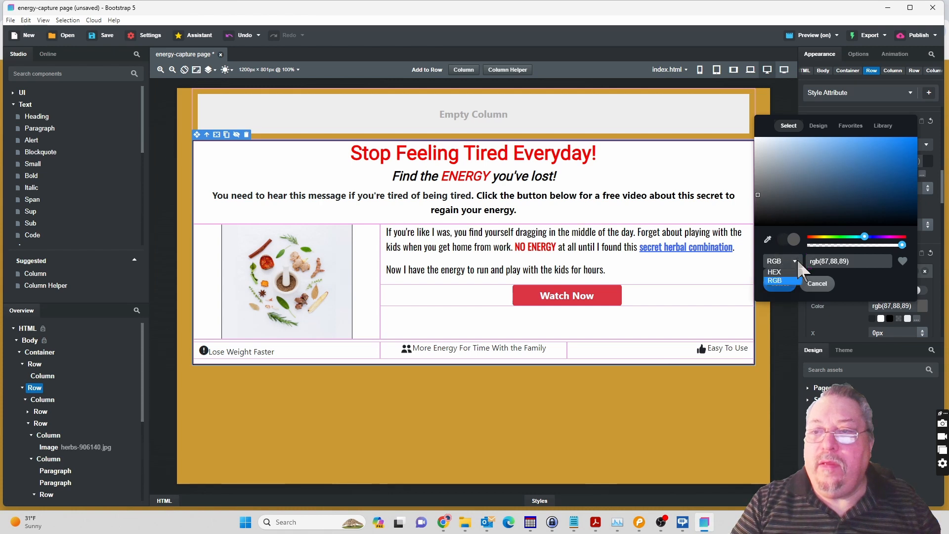
click(775, 272)
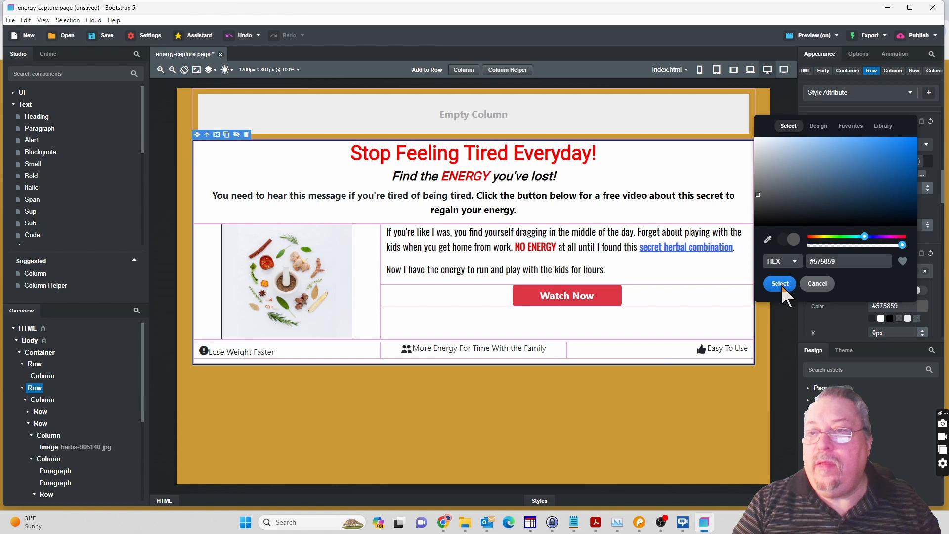
click(780, 284)
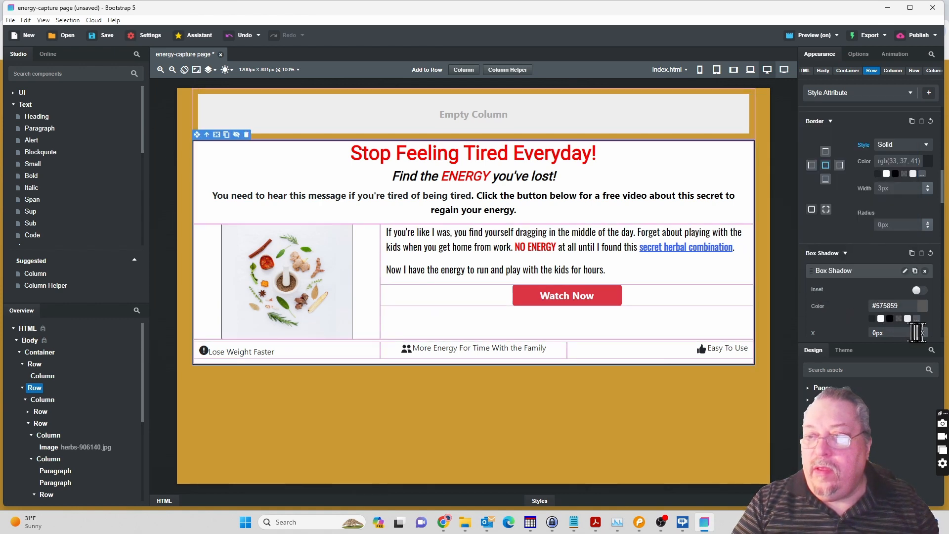
Set the box shadow's offsets to X 9px and Y 11px, with a blur of 8px and a spread of 9px.
drag(922, 327, 922, 324)
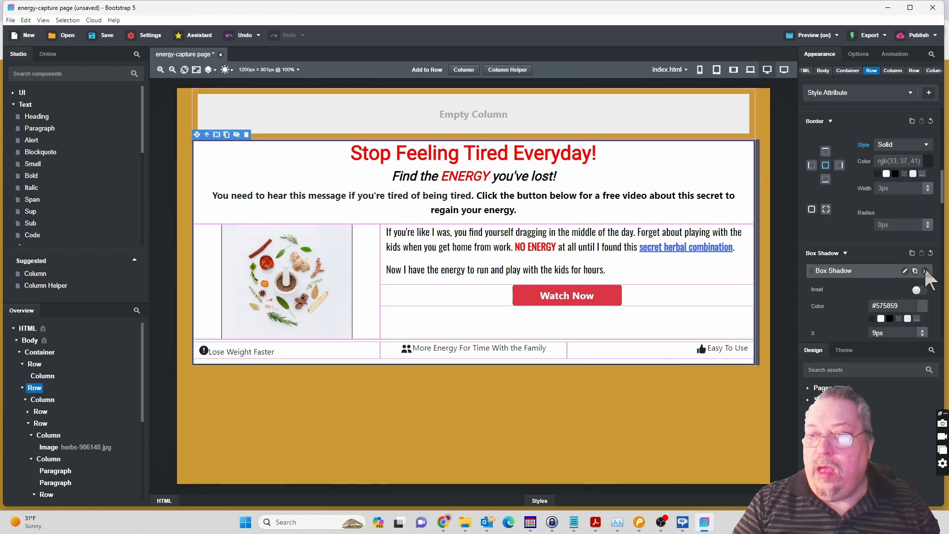
scroll(927, 279, down, 2)
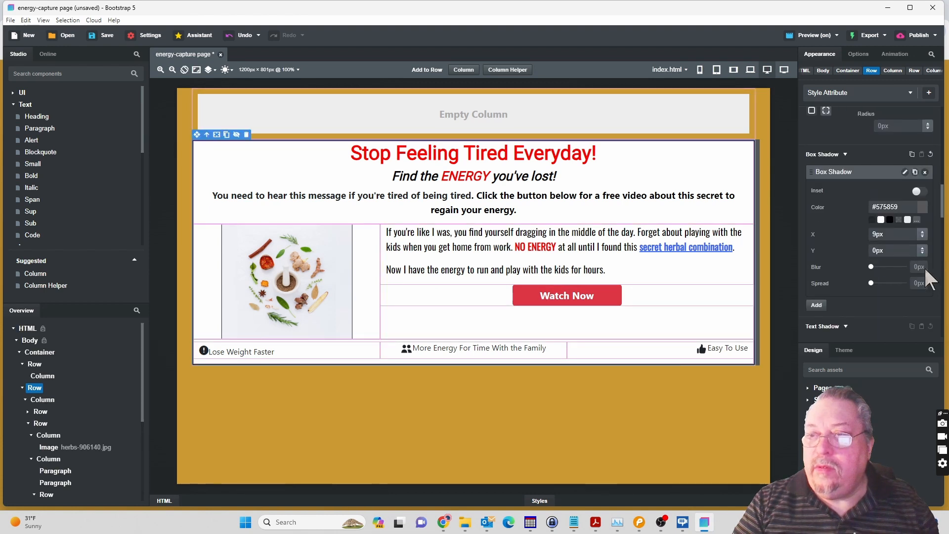
scroll(926, 270, up, 2)
scroll(927, 267, down, 3)
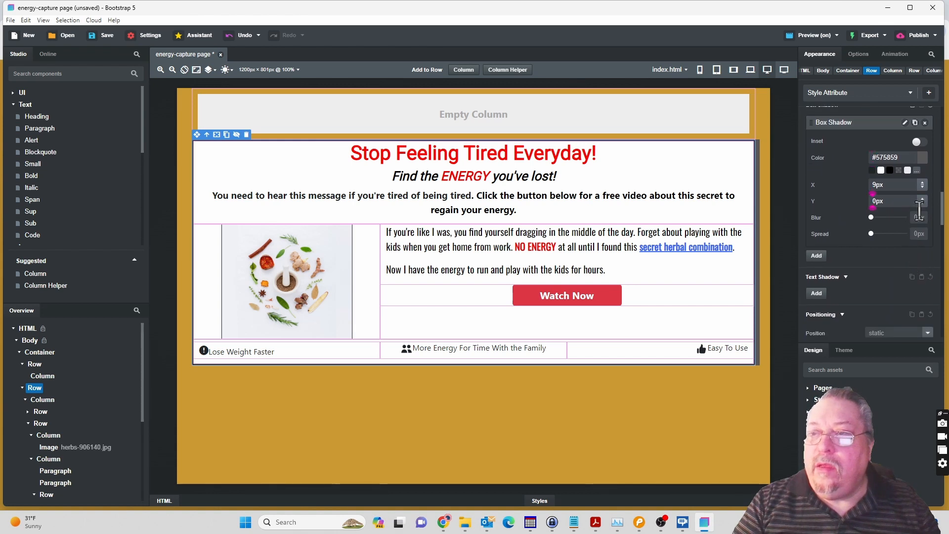
drag(922, 201, 923, 190)
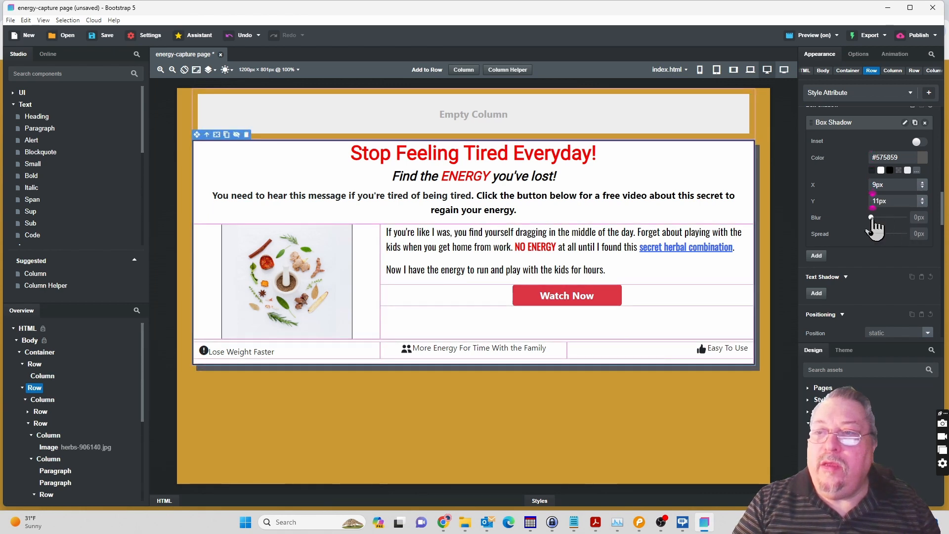
drag(874, 218, 885, 218)
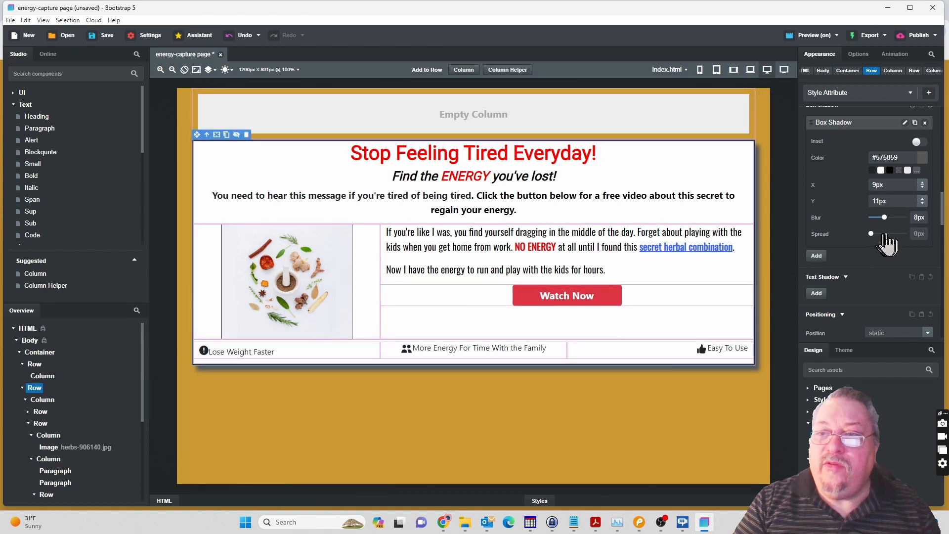
drag(884, 235, 887, 234)
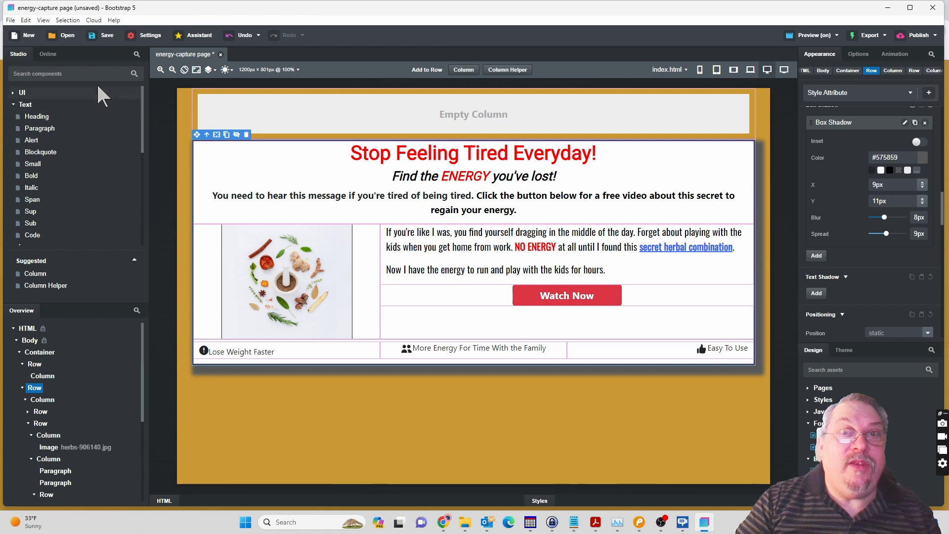
Start saving the design, creating a folder named "capture example" inside the WebDev folder and opening it as the save location.
click(102, 34)
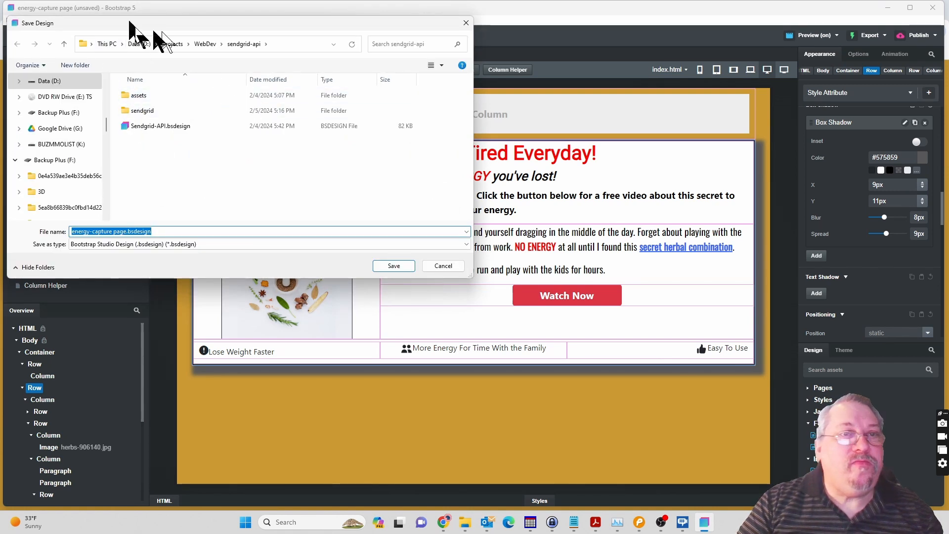
click(205, 43)
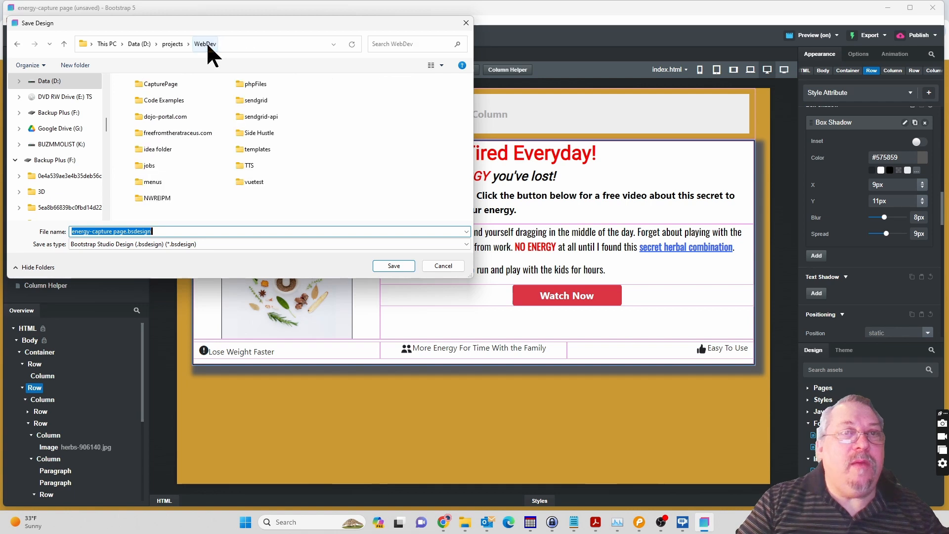
right_click(320, 182)
right_click(320, 182)
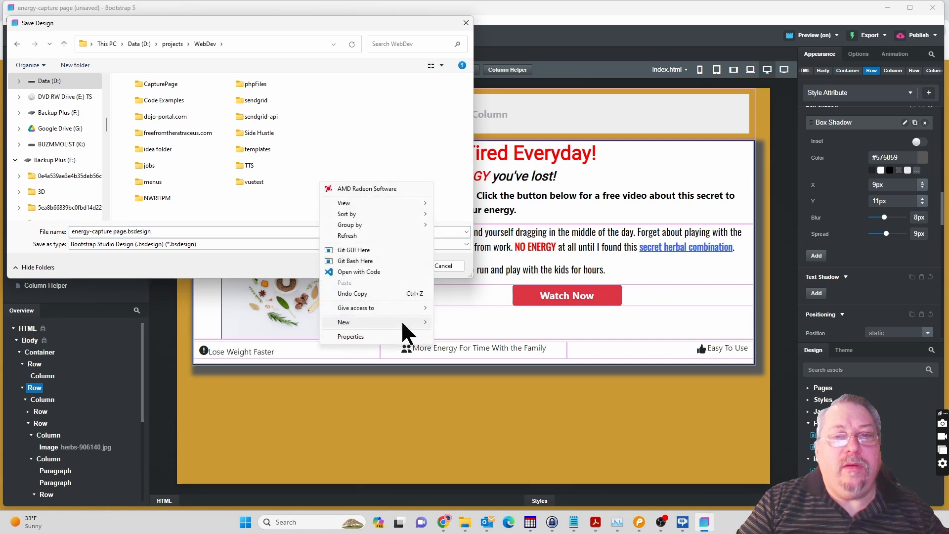
mouse_move(402, 322)
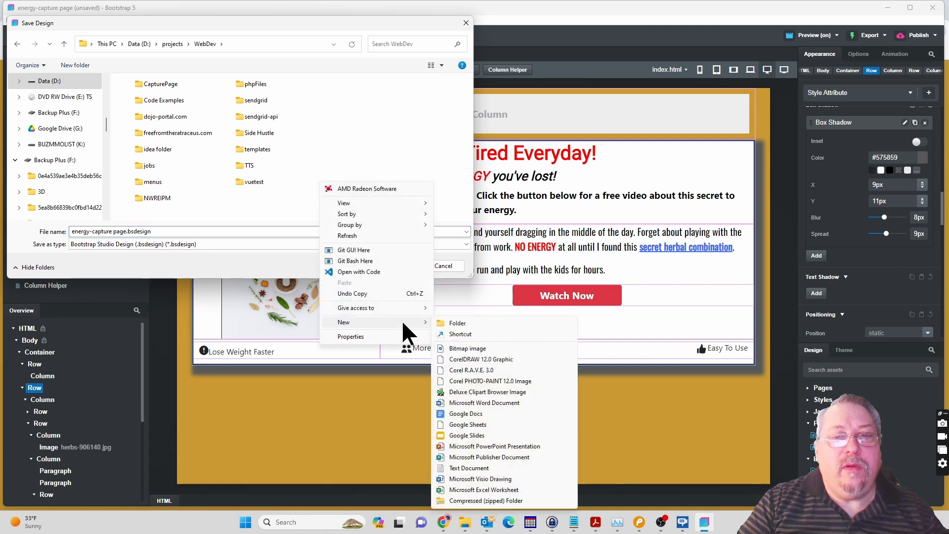
click(452, 324)
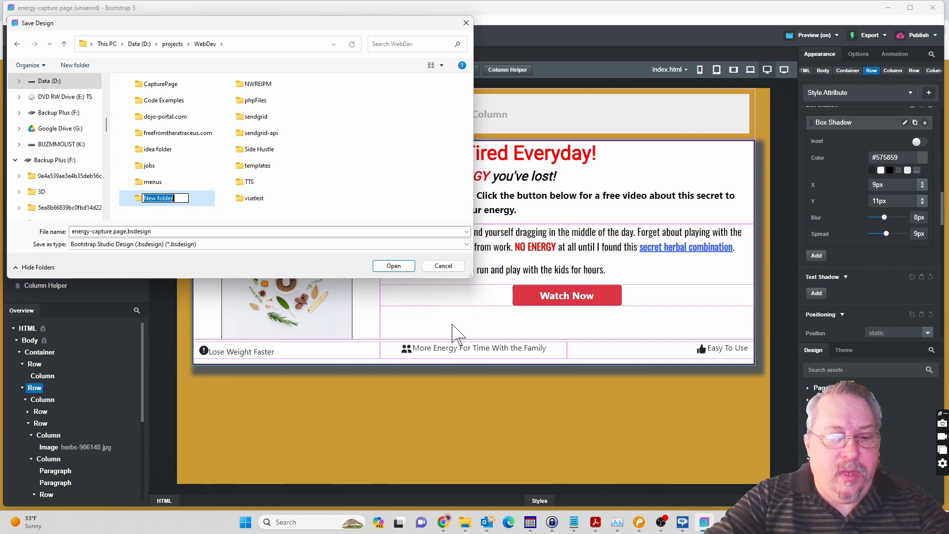
text(captu)
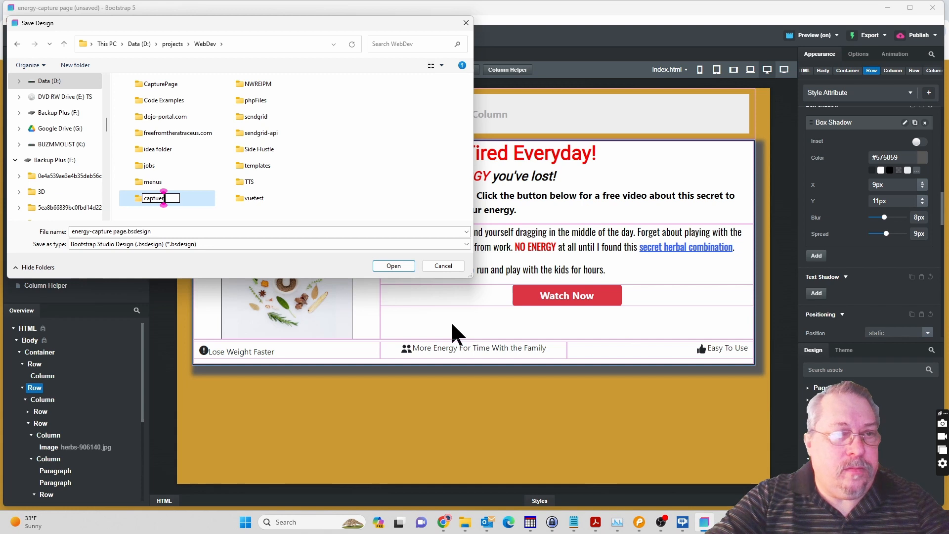
key(BackSpace)
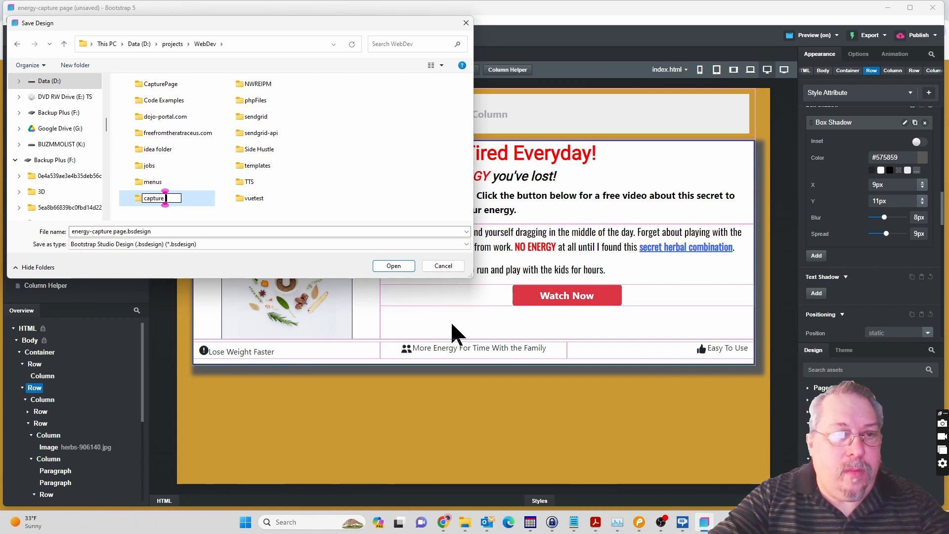
text(ure example)
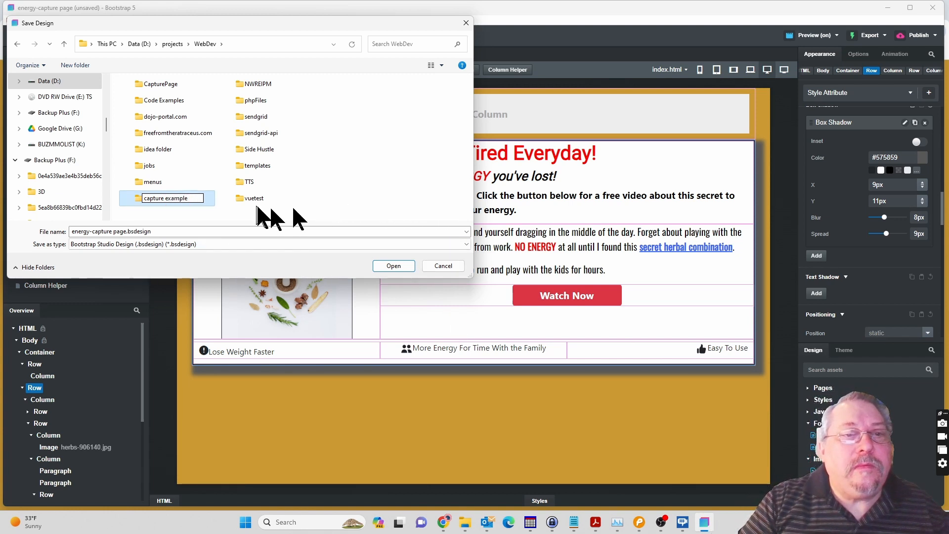
click(186, 210)
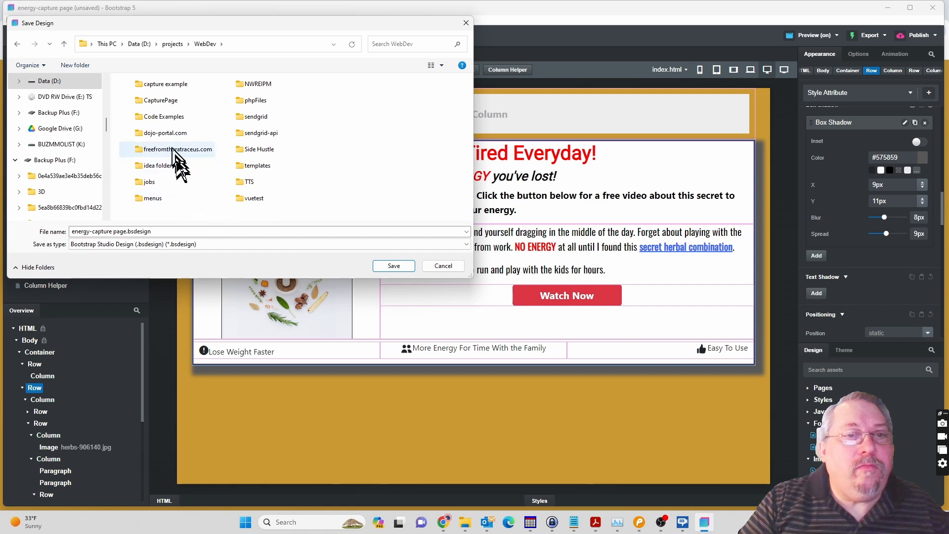
click(172, 86)
double_click(171, 86)
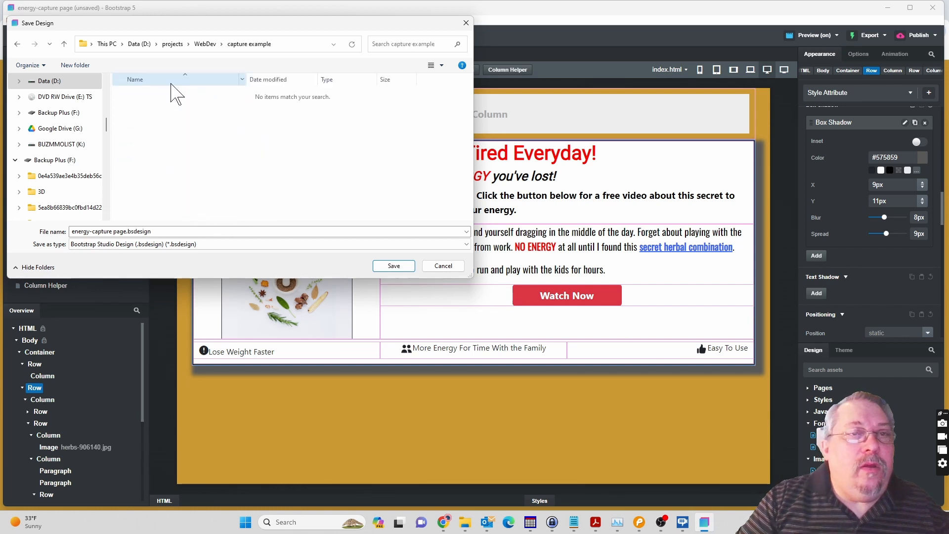
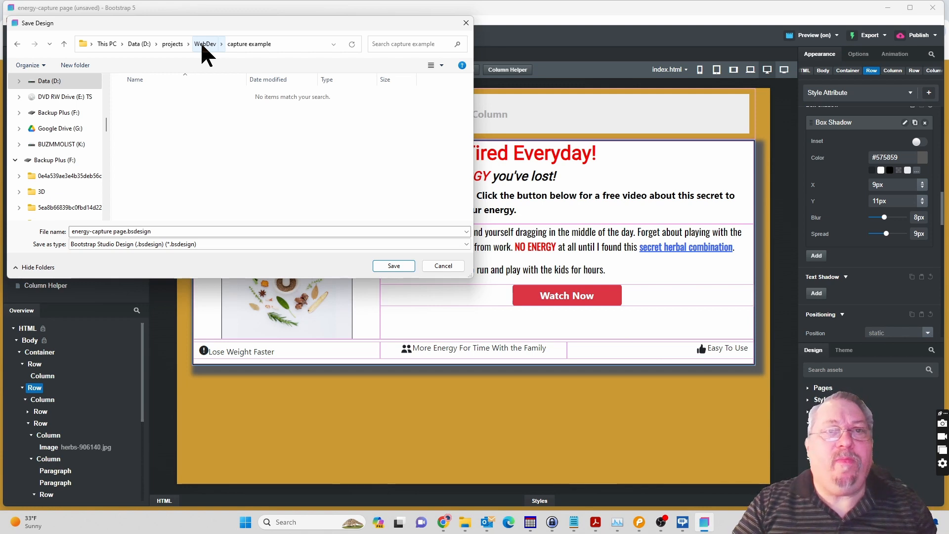
Save the design as energy-capture page.bsdesign in the capture example folder, and check the page preview in Chrome.
click(395, 265)
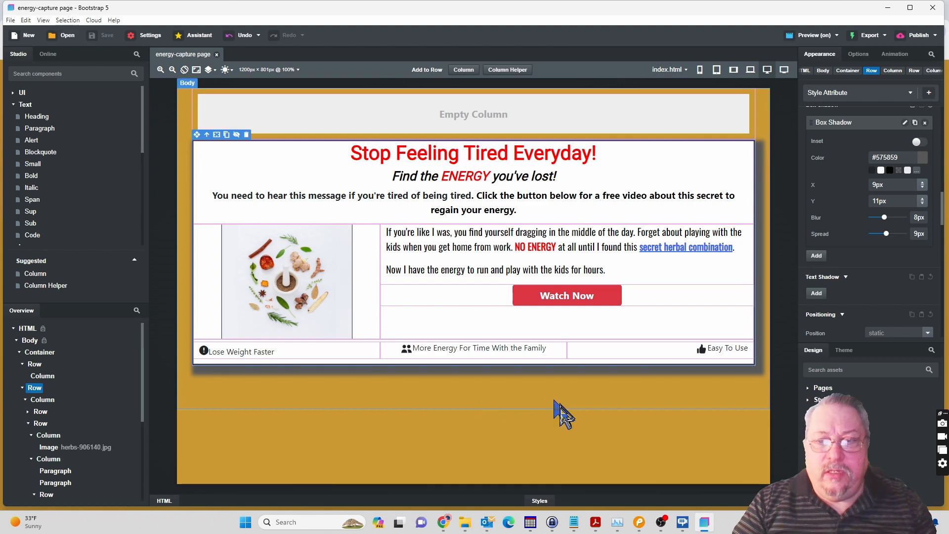
mouse_move(452, 527)
click(462, 460)
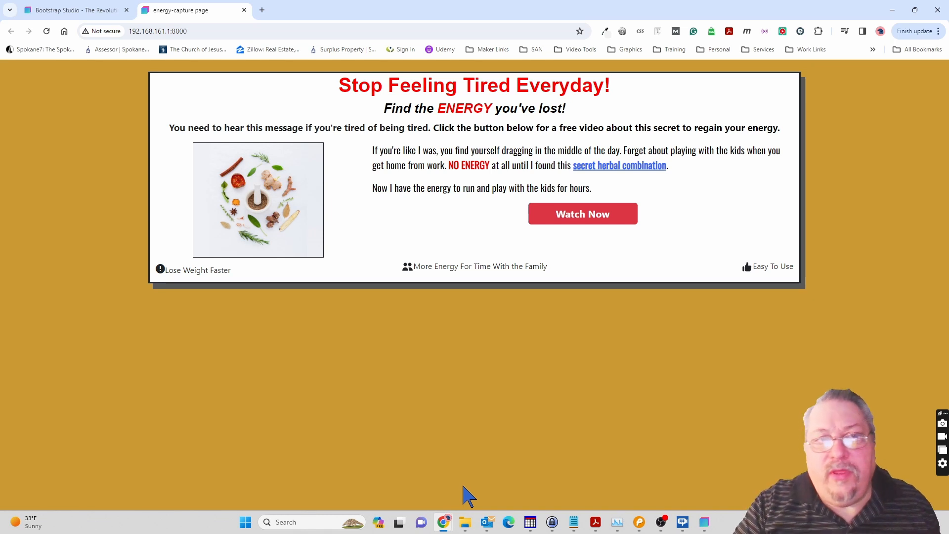
click(706, 524)
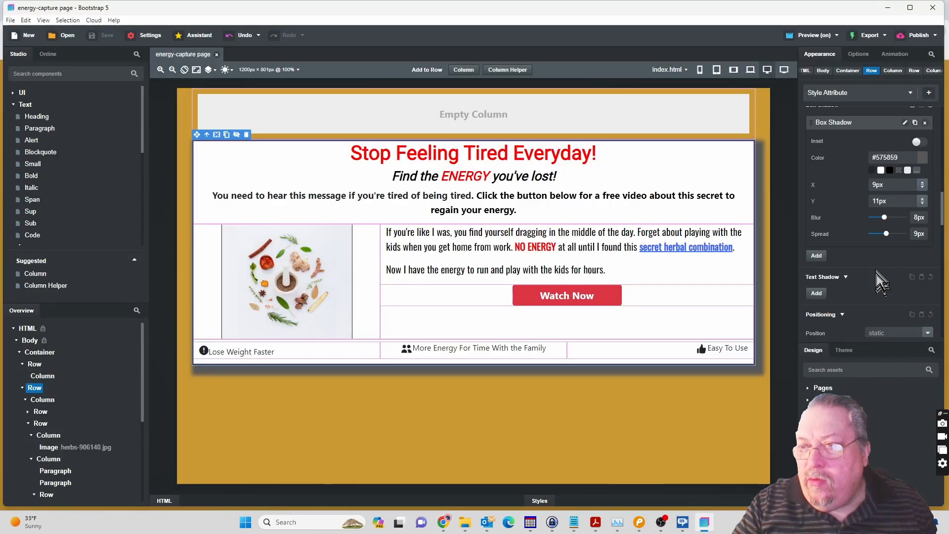
Round the main Row's border with a radius of 18px and check the page preview in Chrome.
scroll(880, 282, up, 4)
scroll(876, 270, up, 2)
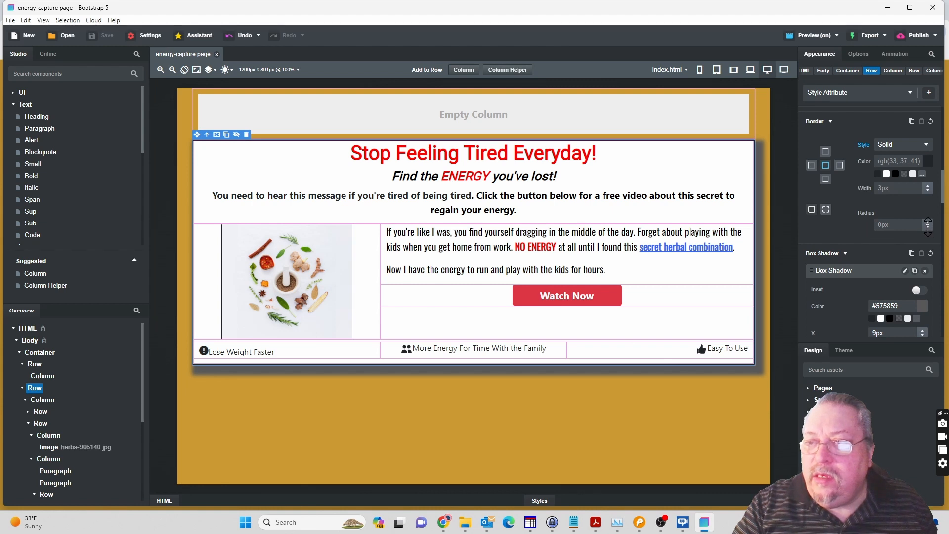
drag(928, 227, 928, 226)
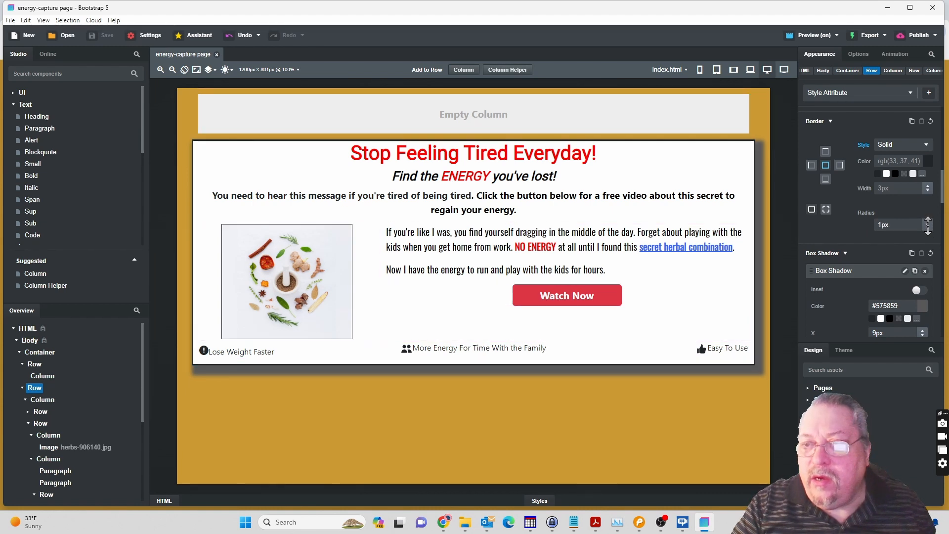
drag(929, 225, 929, 225)
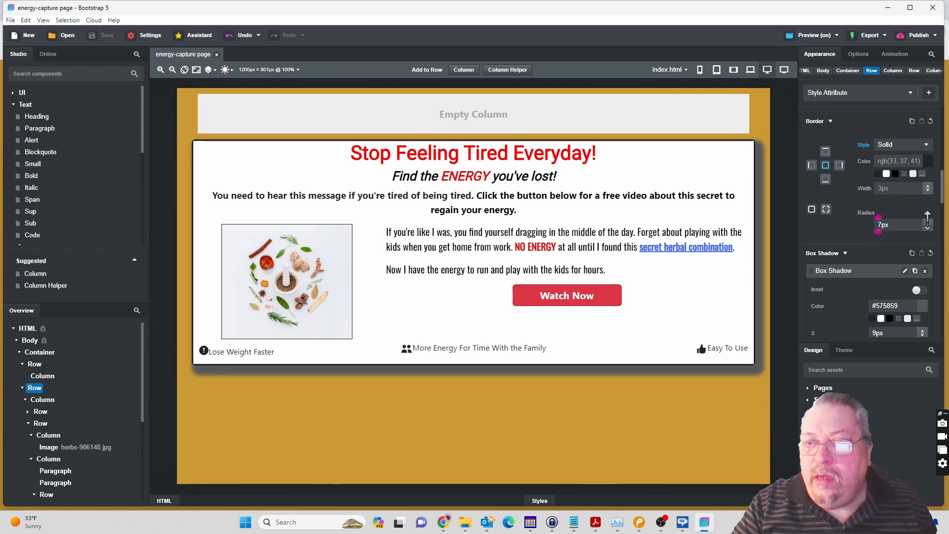
drag(928, 217, 927, 209)
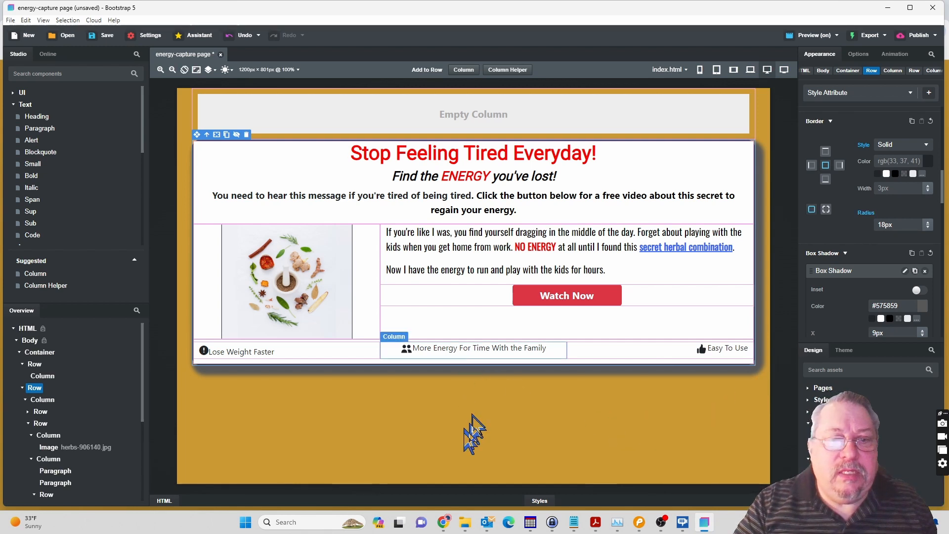
mouse_move(447, 524)
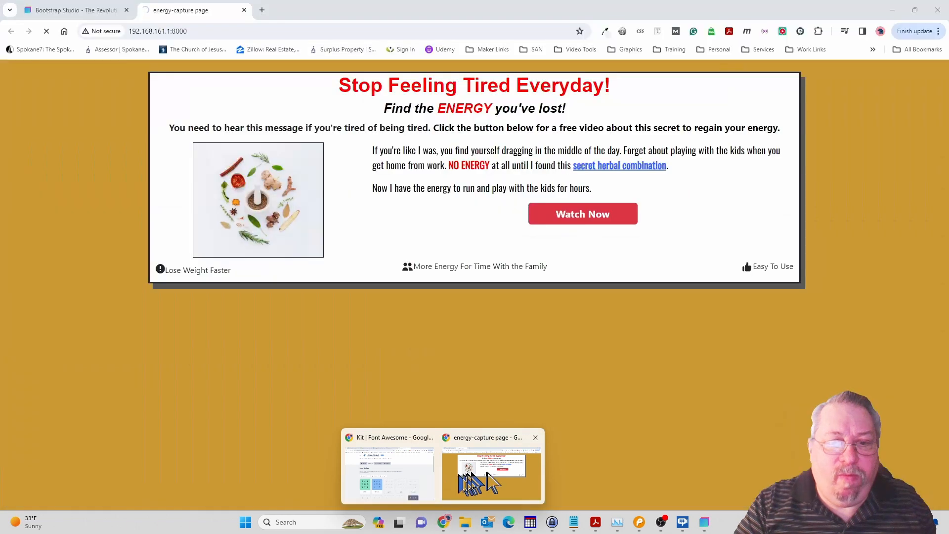
click(489, 482)
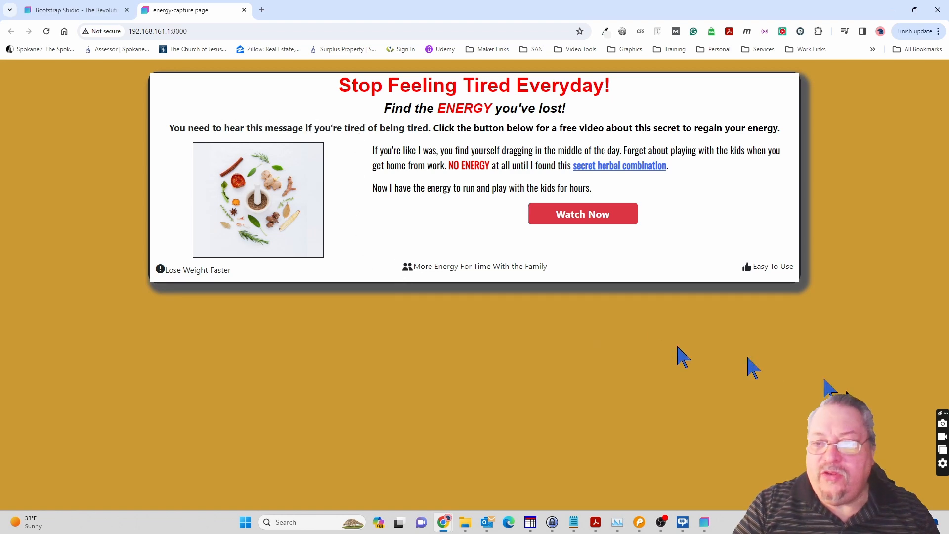
click(705, 522)
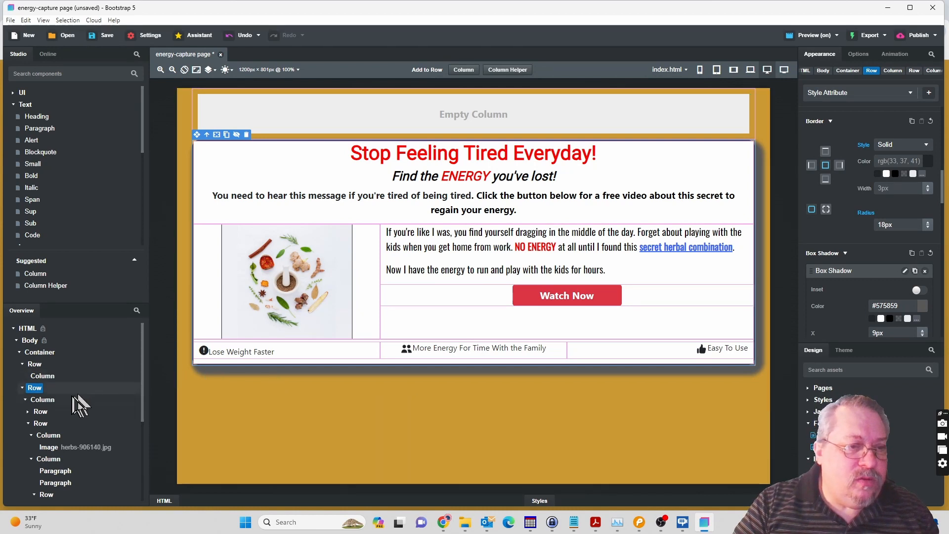
Set the border radius of the Column directly inside the main Row to 18px, and check the page preview in Chrome.
click(45, 401)
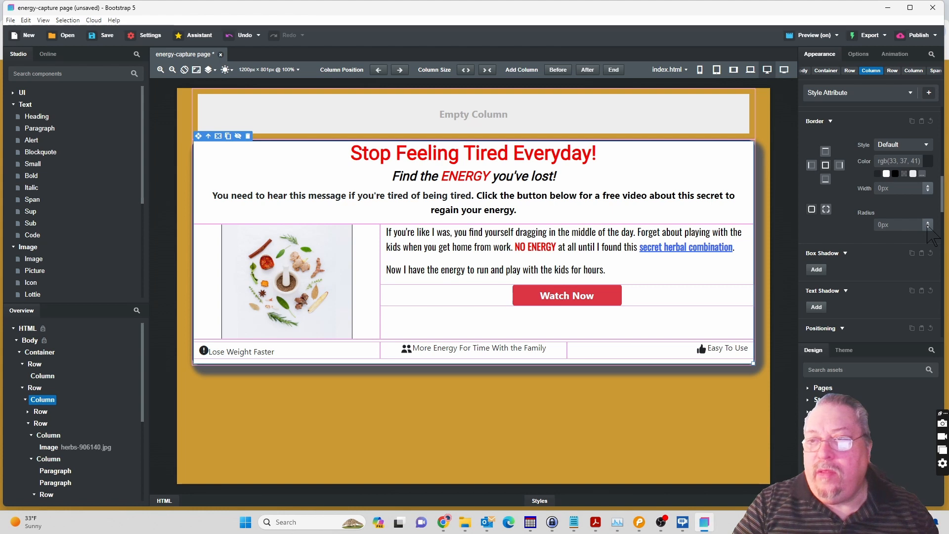
drag(927, 219, 925, 211)
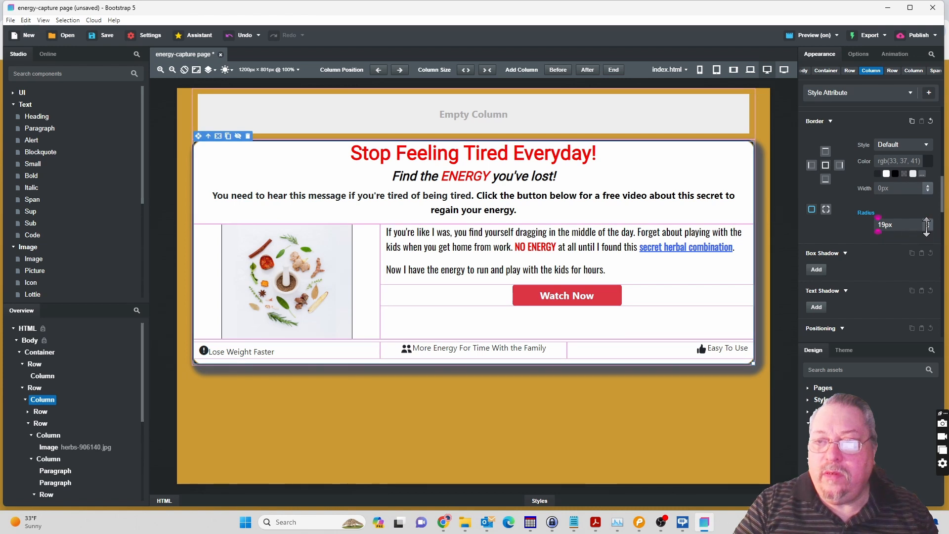
scroll(893, 228, up, 1)
click(886, 229)
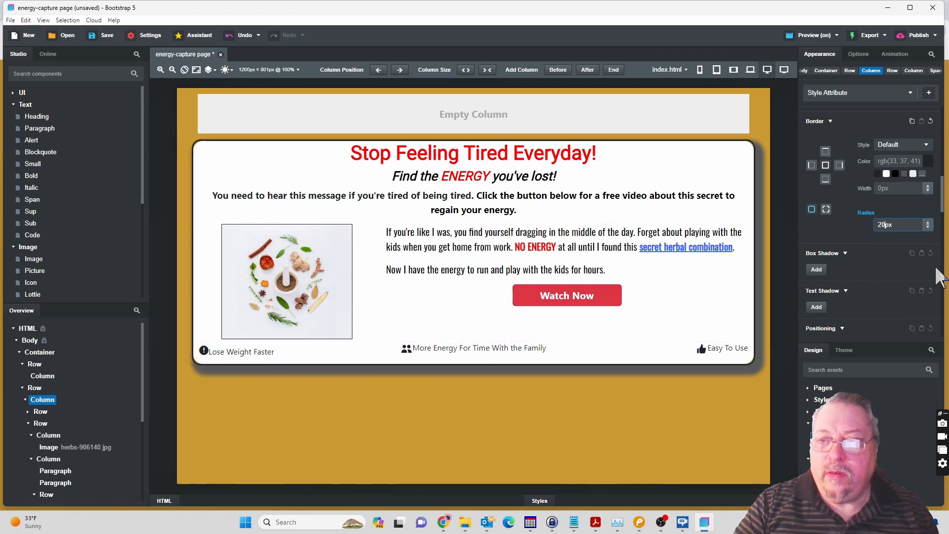
key(Down)
key(Down)
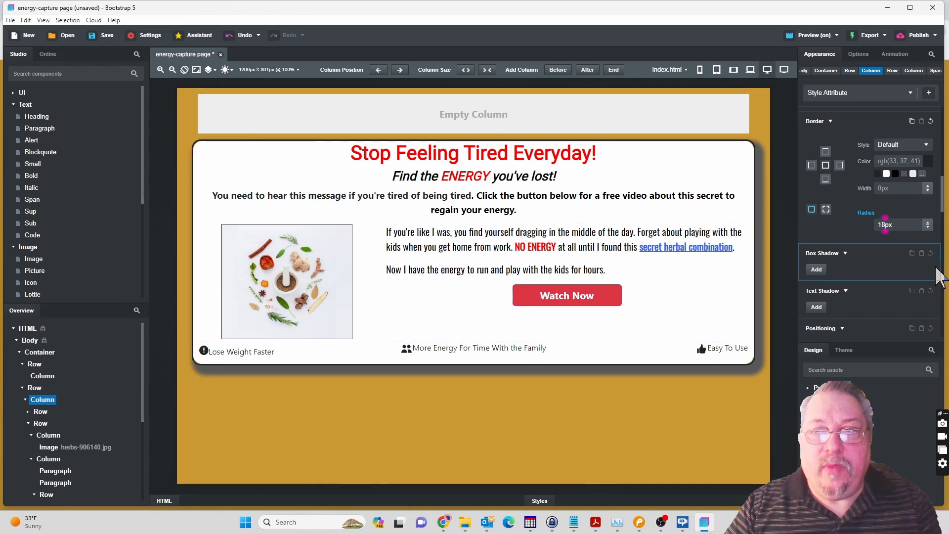
click(936, 267)
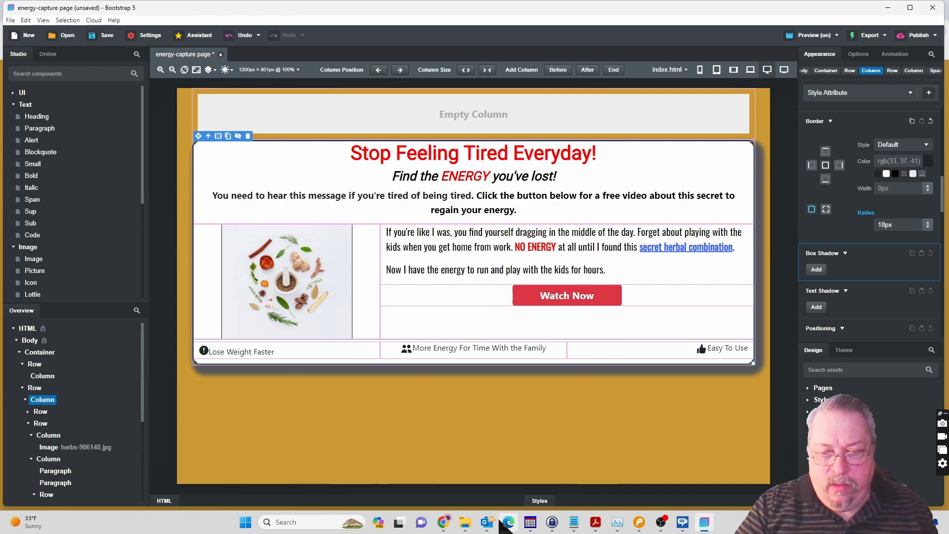
mouse_move(442, 522)
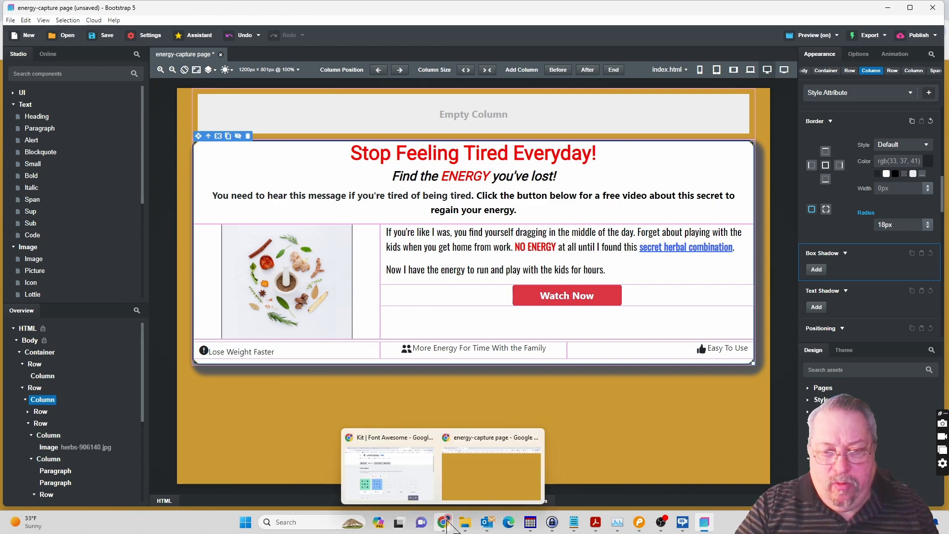
click(462, 490)
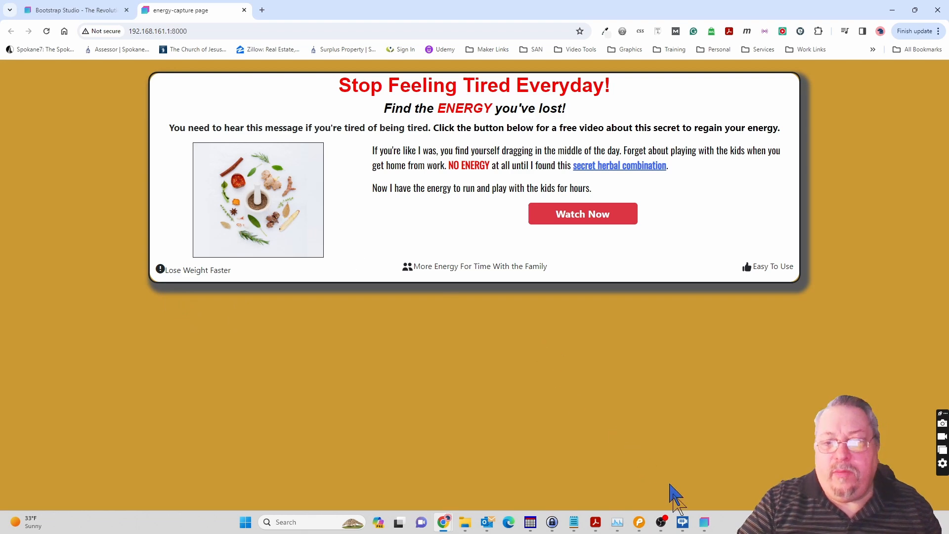
click(707, 529)
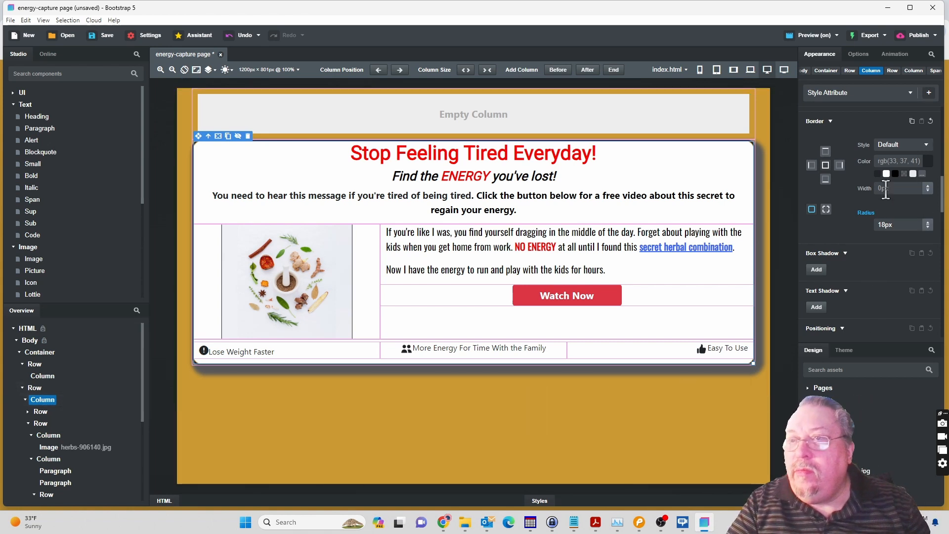
Set that Column's border width to 4px and set the main Row's border style to None.
click(929, 186)
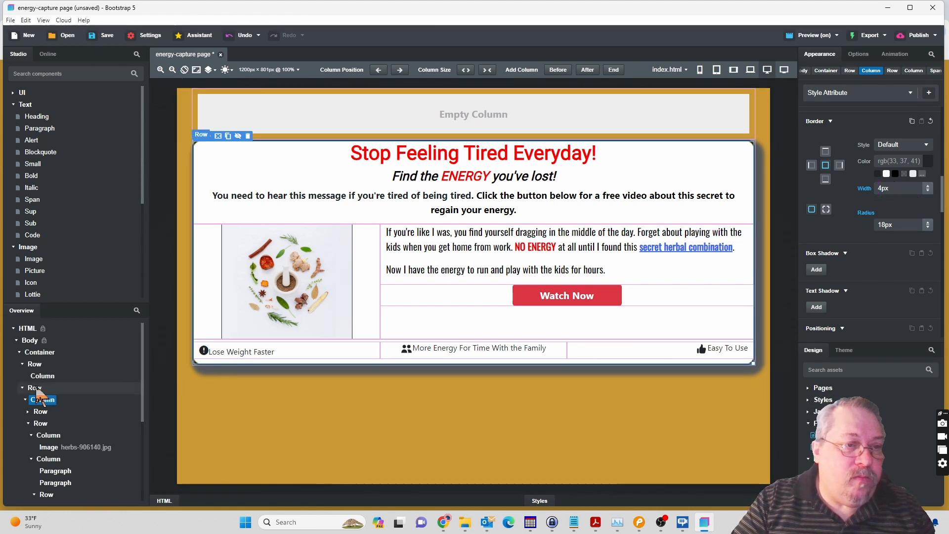
click(36, 389)
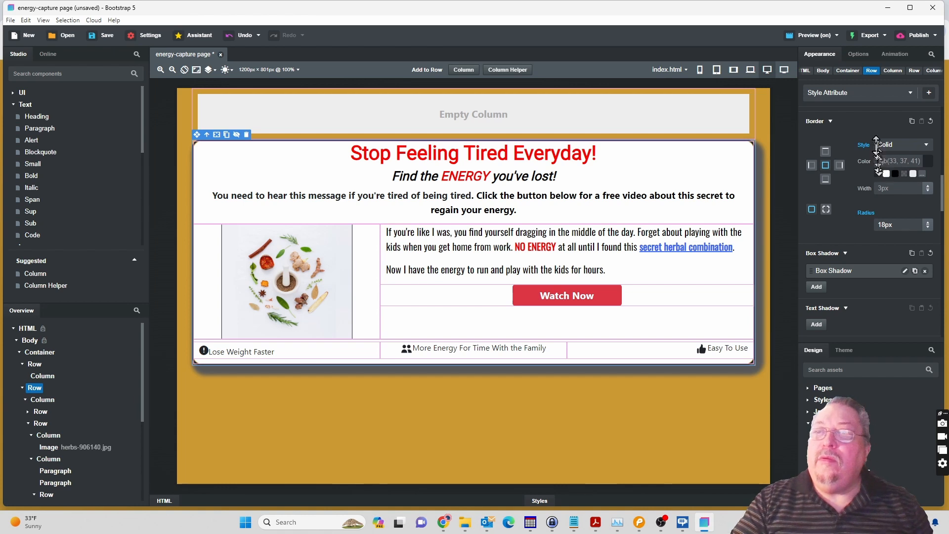
click(897, 144)
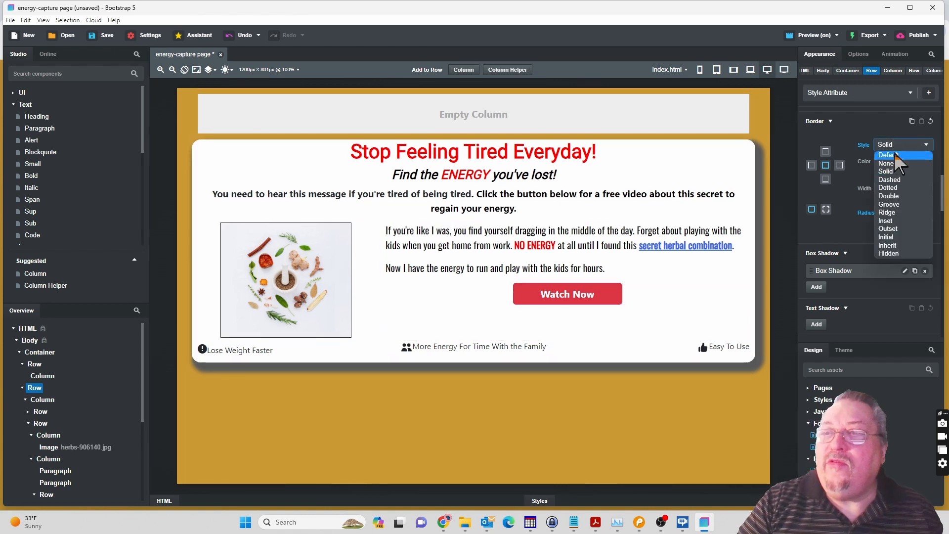
click(896, 155)
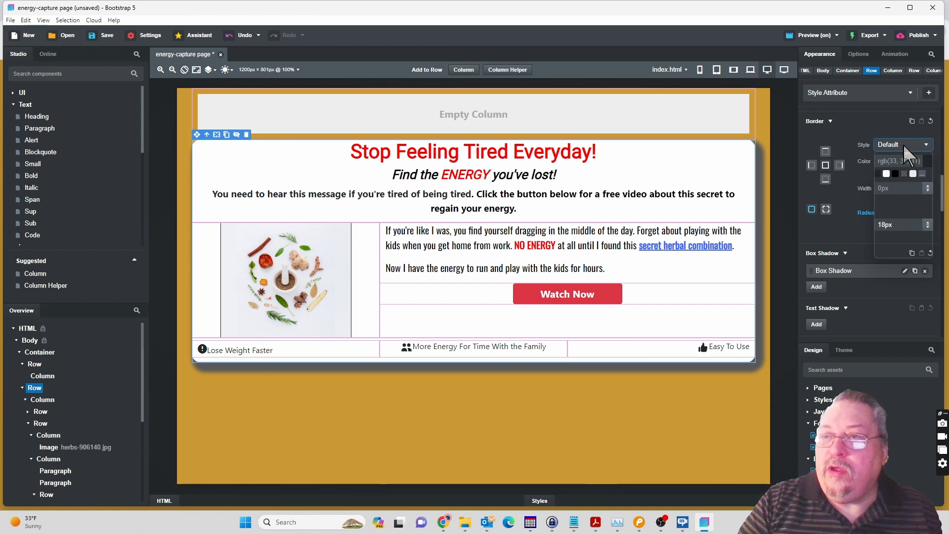
click(927, 144)
click(895, 164)
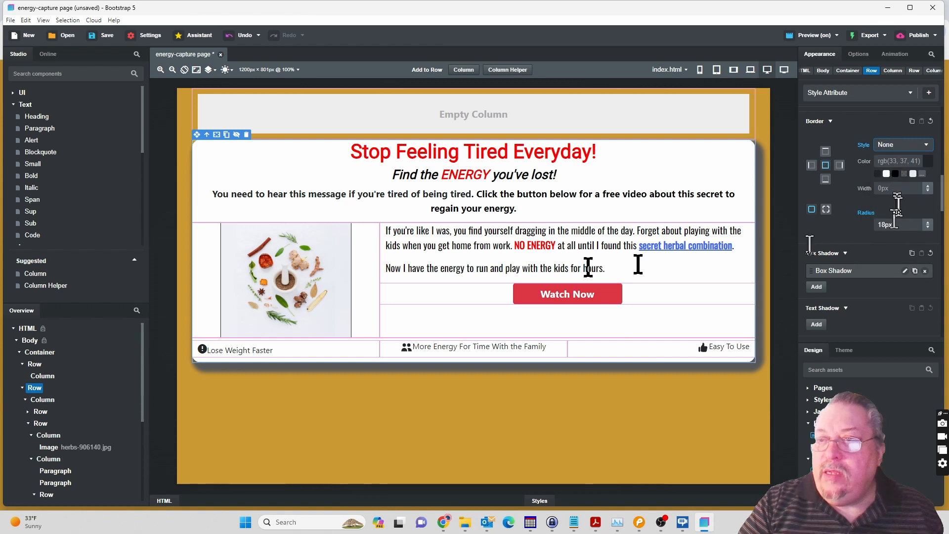
Set the border style of the Column directly inside the main Row to Solid, and check the page preview in Chrome.
click(43, 399)
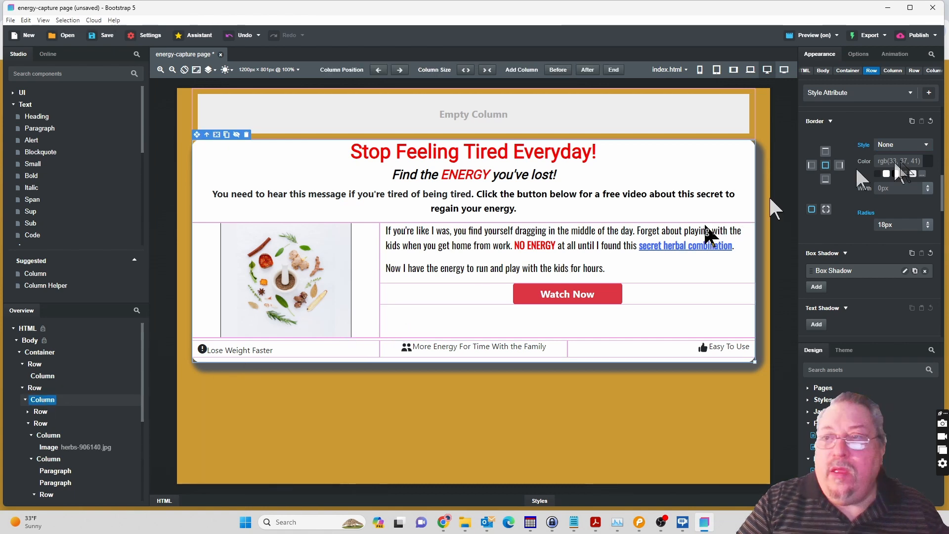
click(923, 144)
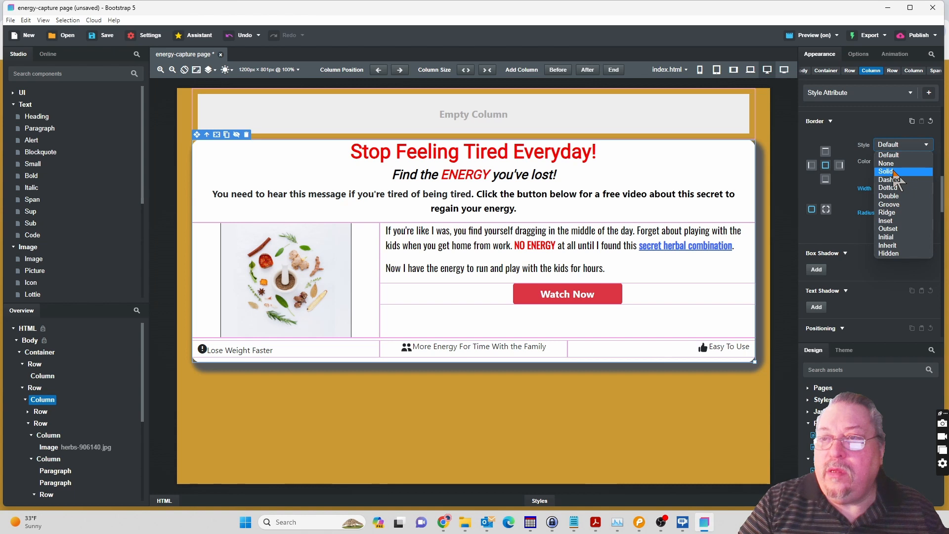
click(893, 171)
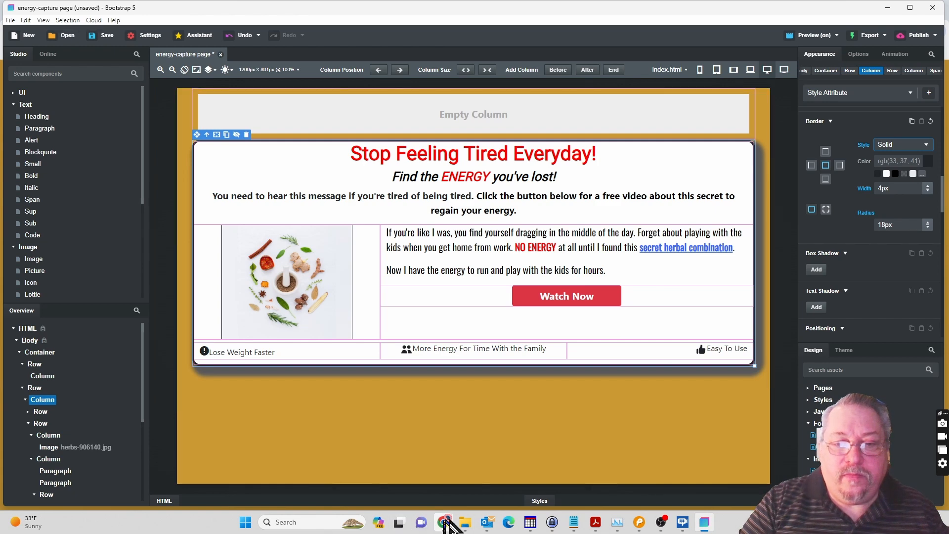
mouse_move(447, 523)
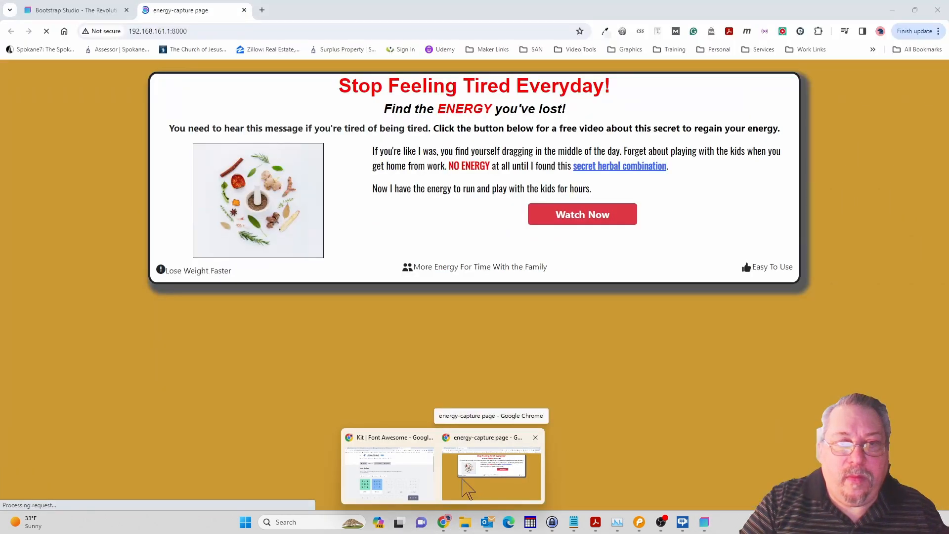
click(468, 489)
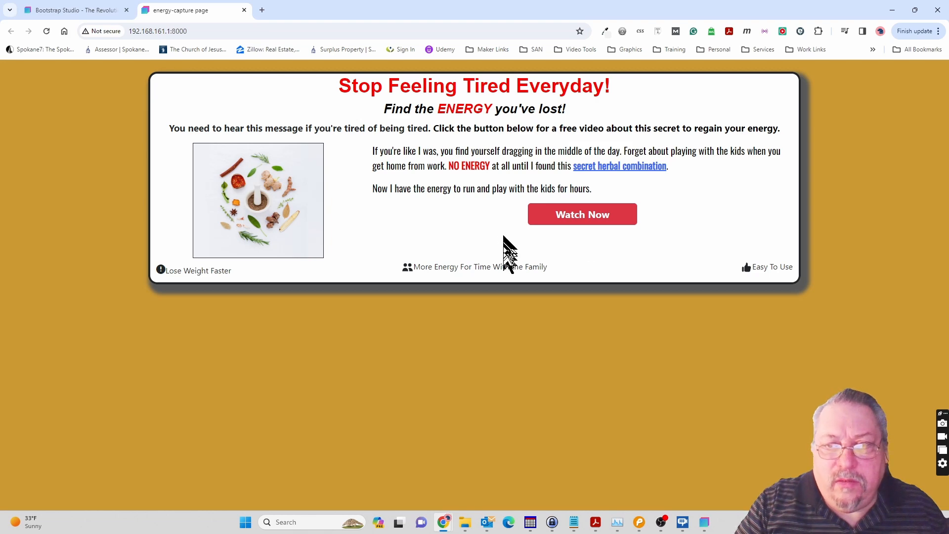
click(705, 524)
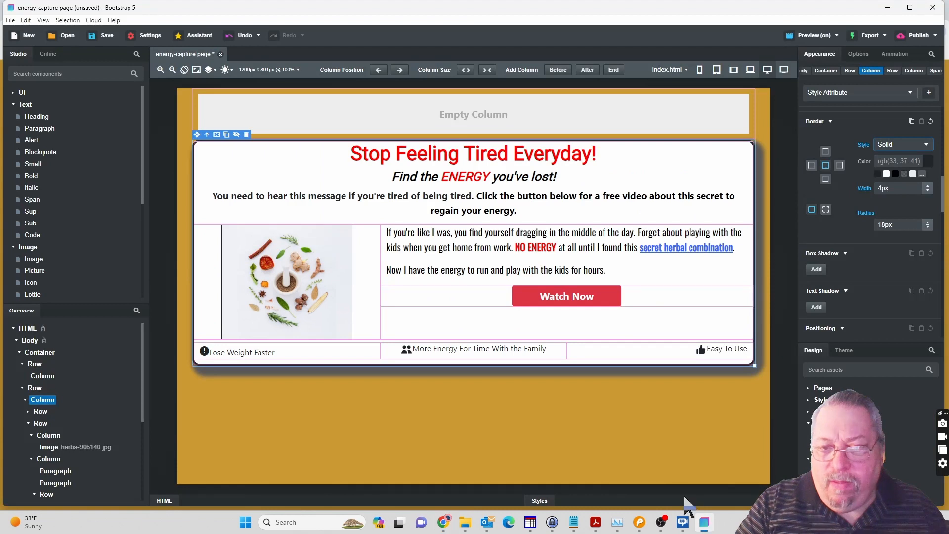
Add 23px of top padding to the Column that holds the Watch Now button.
click(546, 304)
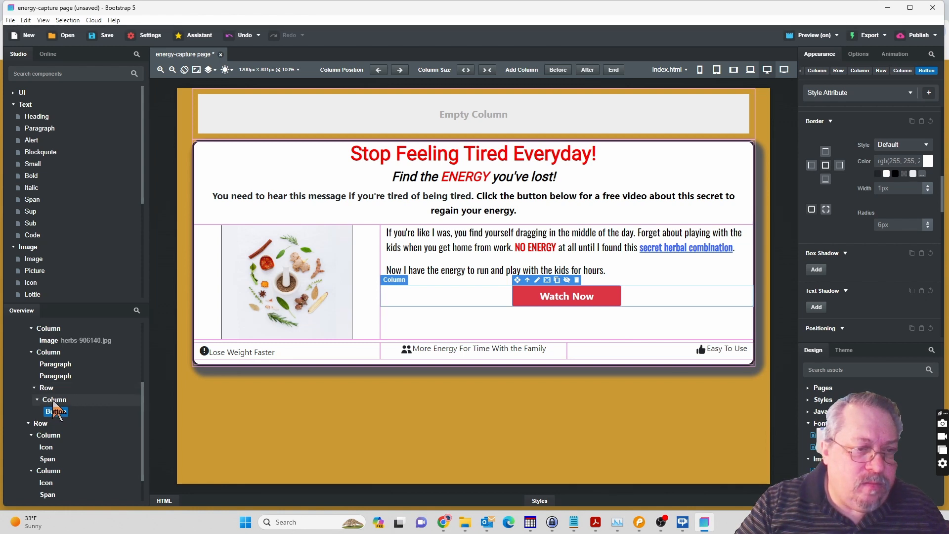
click(62, 401)
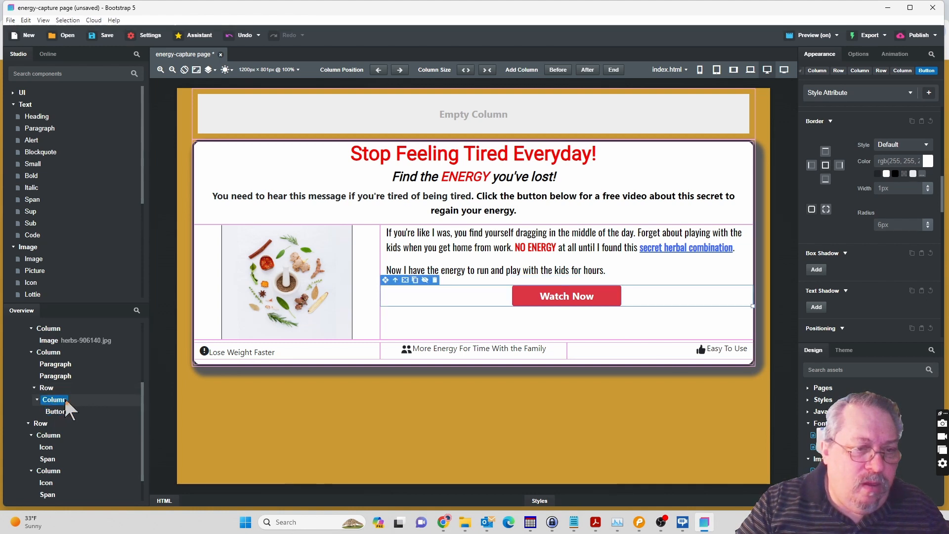
scroll(852, 186, up, 5)
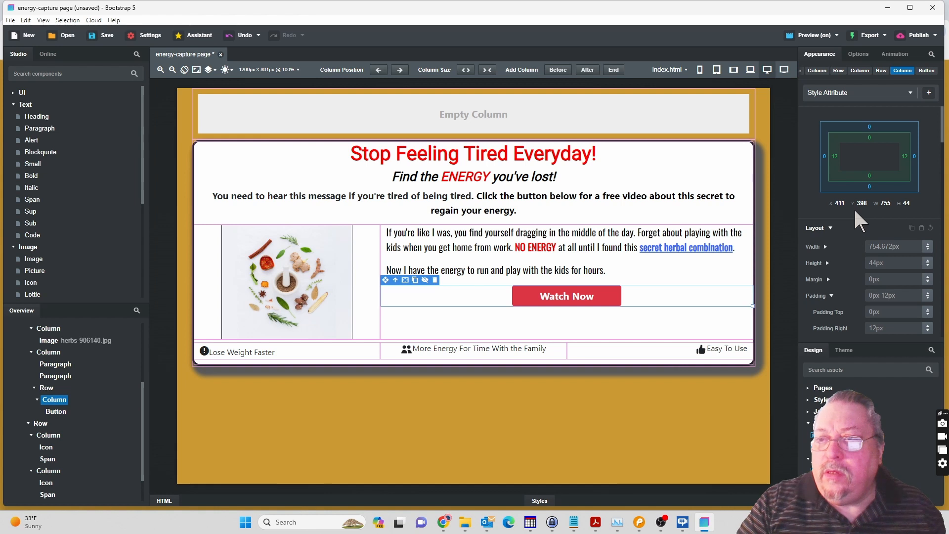
scroll(859, 222, down, 3)
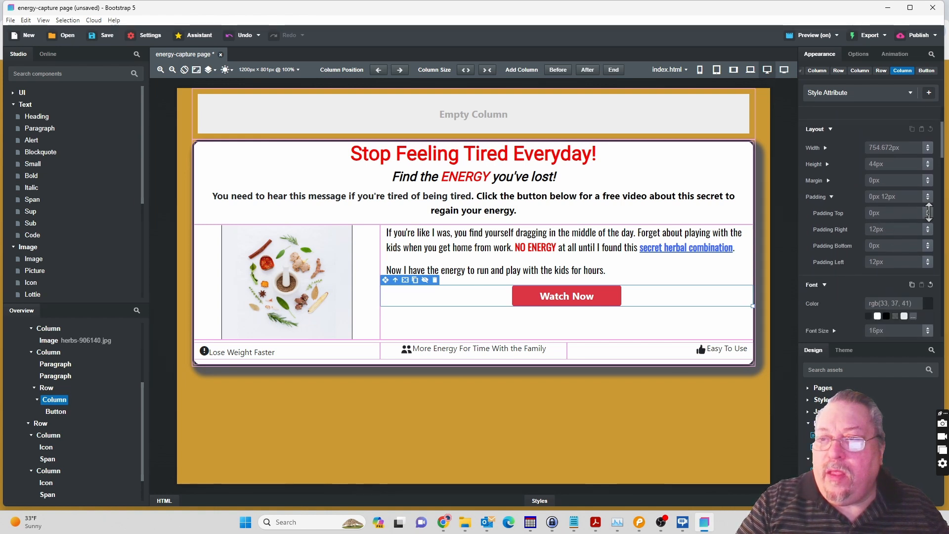
drag(929, 212, 929, 189)
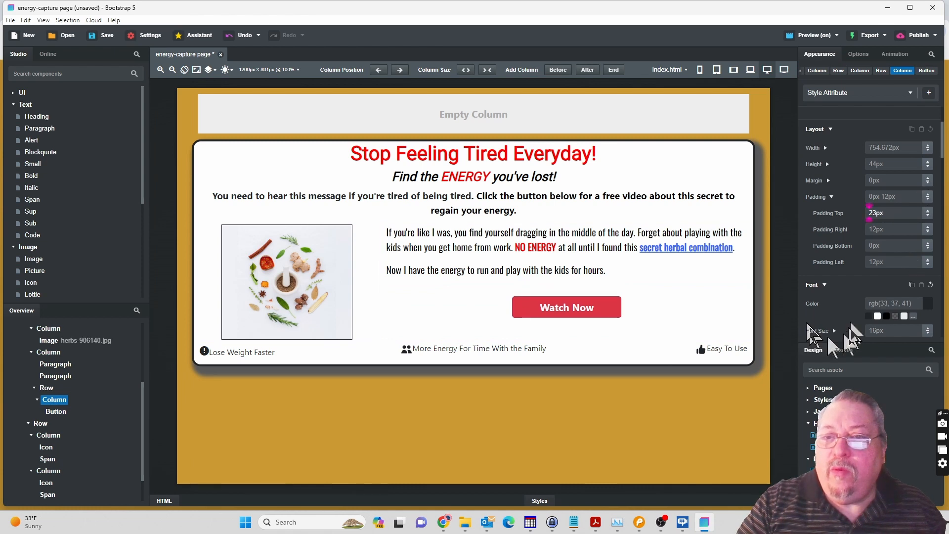
click(805, 233)
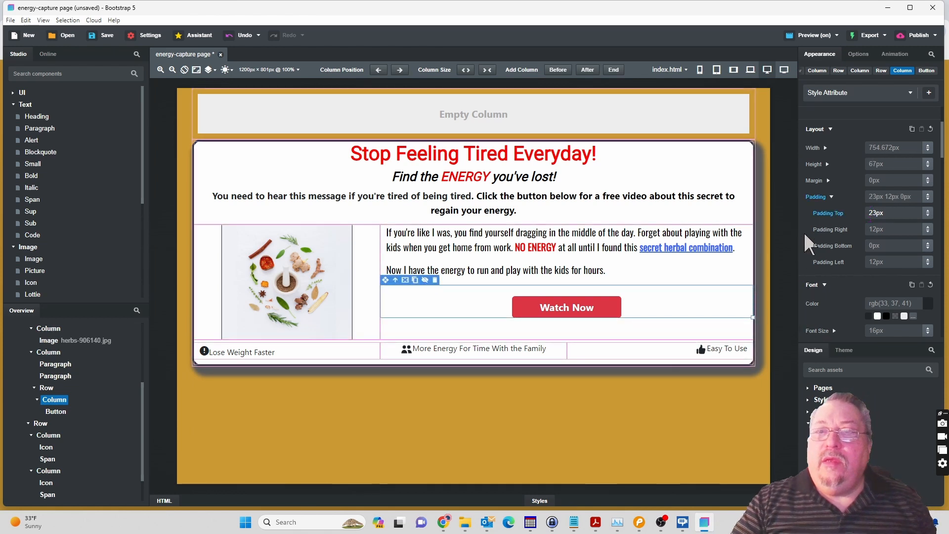
Save the design and check the page preview in Chrome.
click(96, 35)
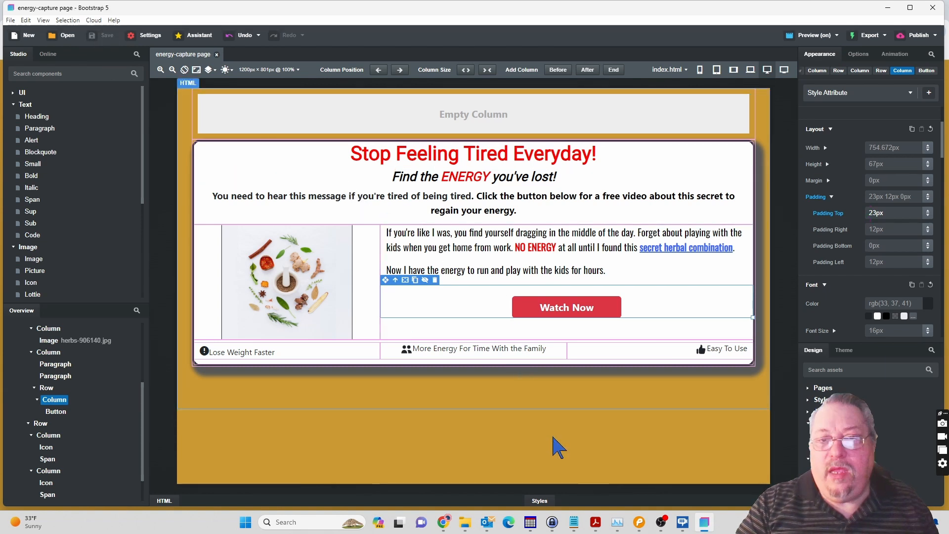
mouse_move(444, 526)
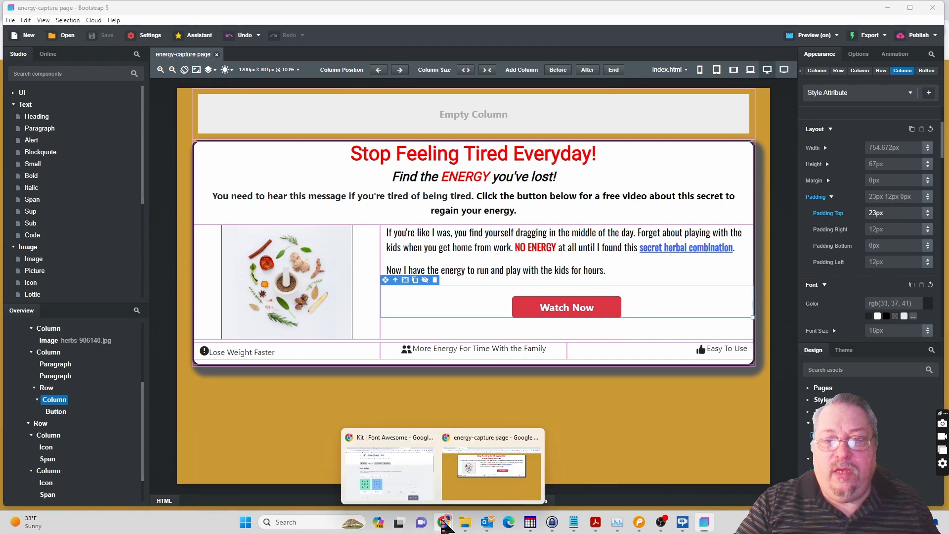
click(474, 497)
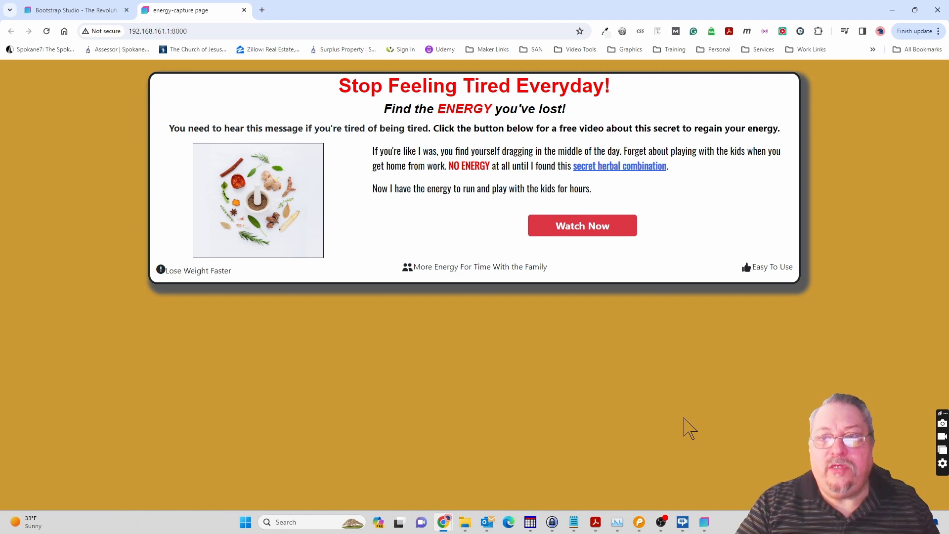
Switch to Pencil to review the capture page mockup and its Form page, and return to Bootstrap Studio.
click(642, 522)
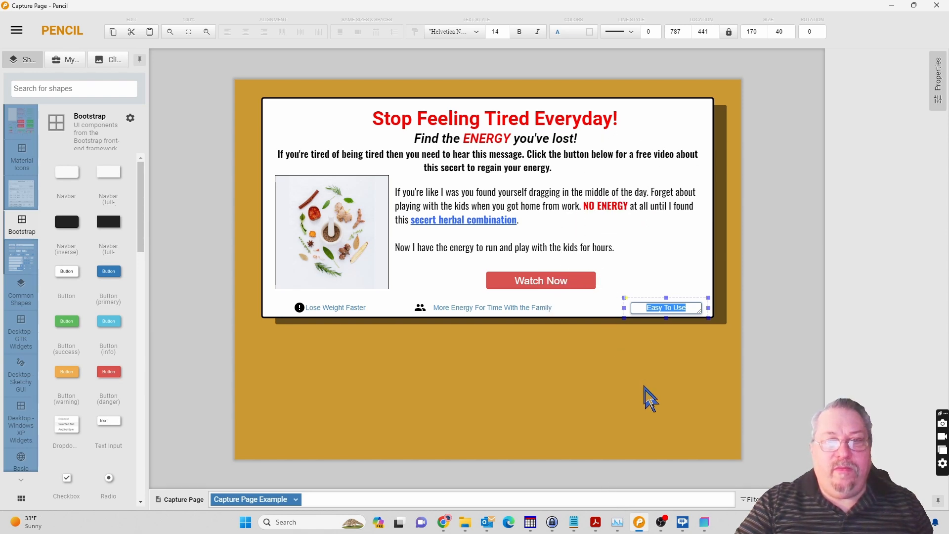
mouse_move(706, 526)
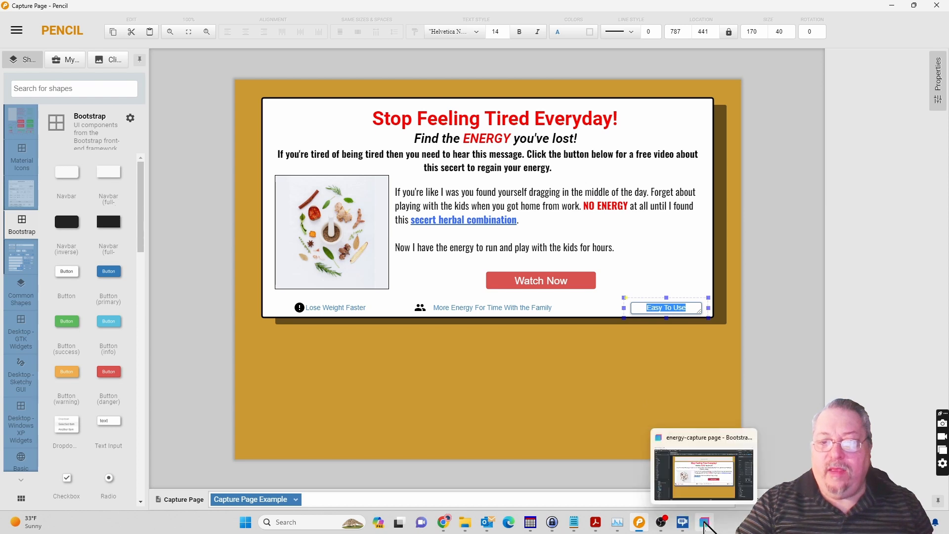
click(299, 500)
click(303, 489)
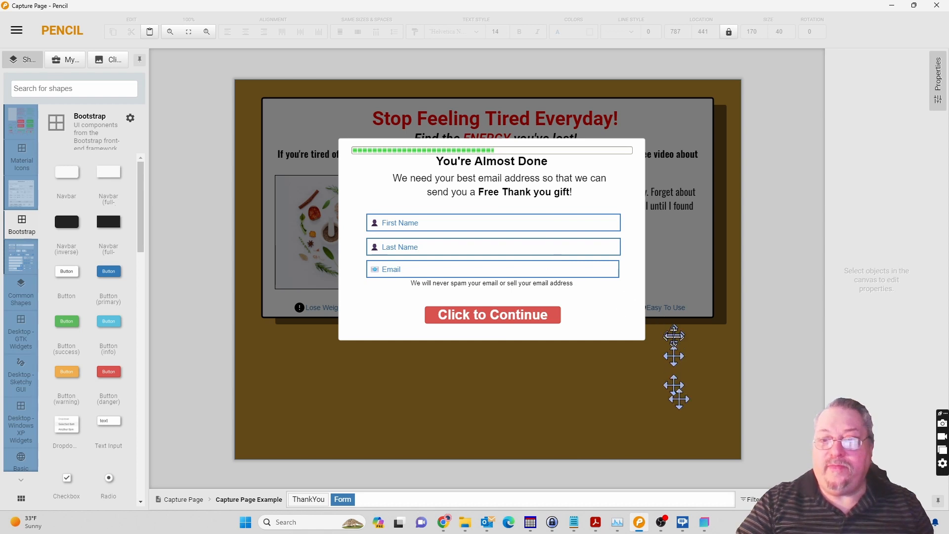
click(706, 523)
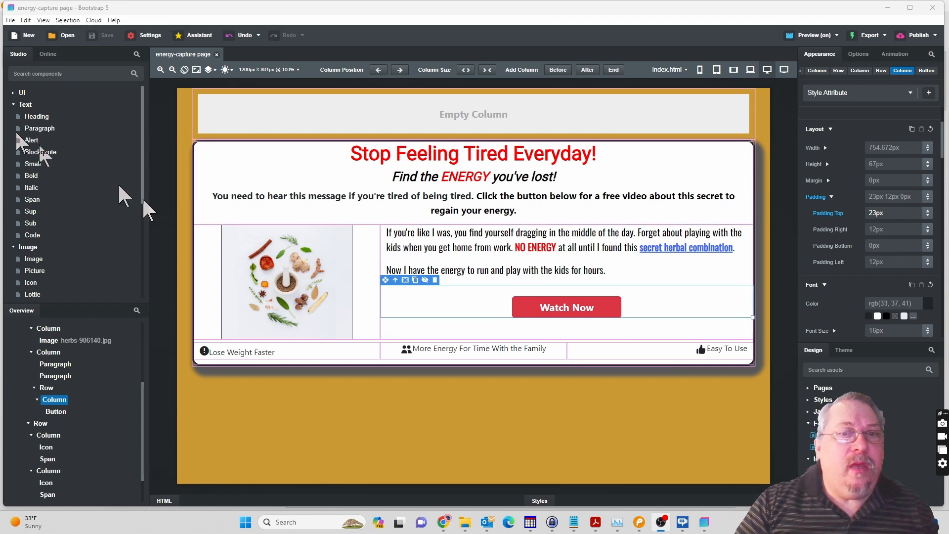
Add a Modal component from the Misc group to the page Body, after the main Container.
click(13, 105)
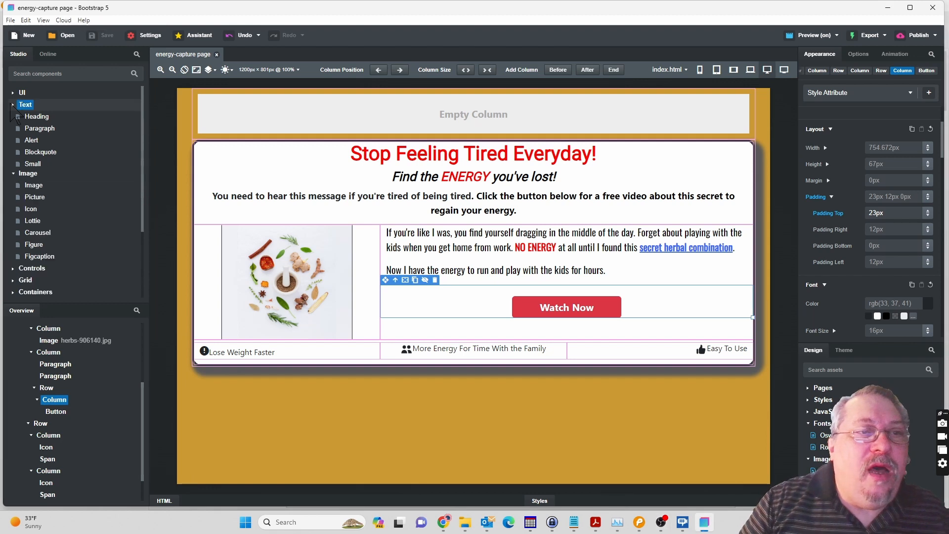
click(14, 116)
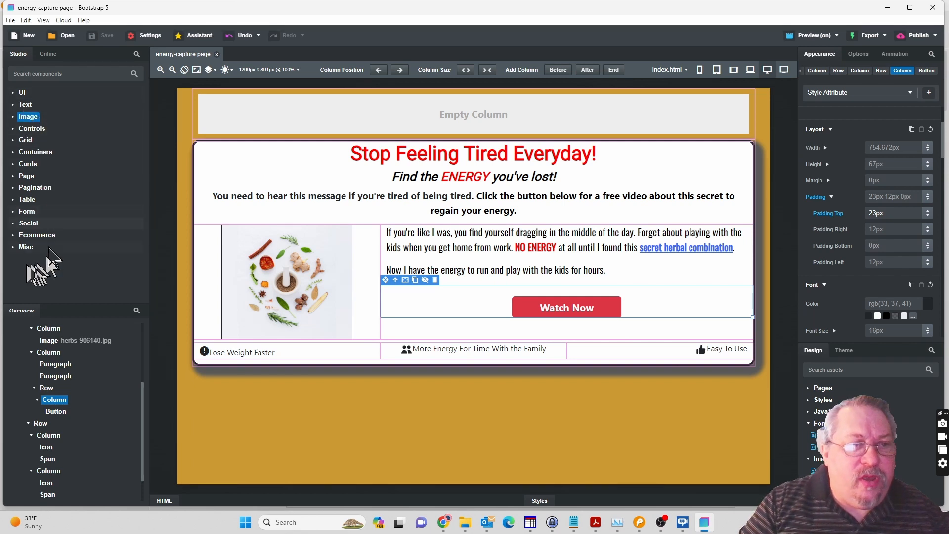
click(13, 247)
scroll(76, 250, down, 1)
scroll(77, 248, down, 3)
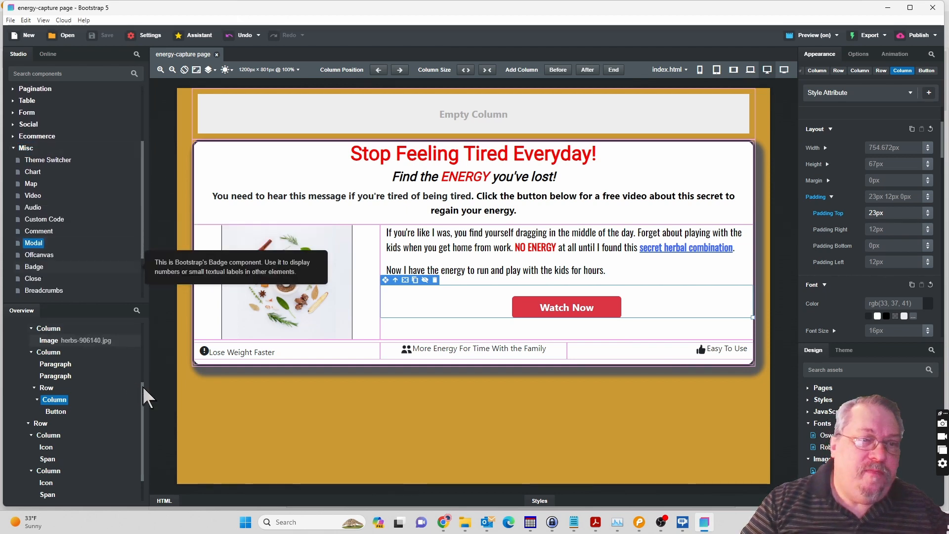
drag(143, 393, 143, 336)
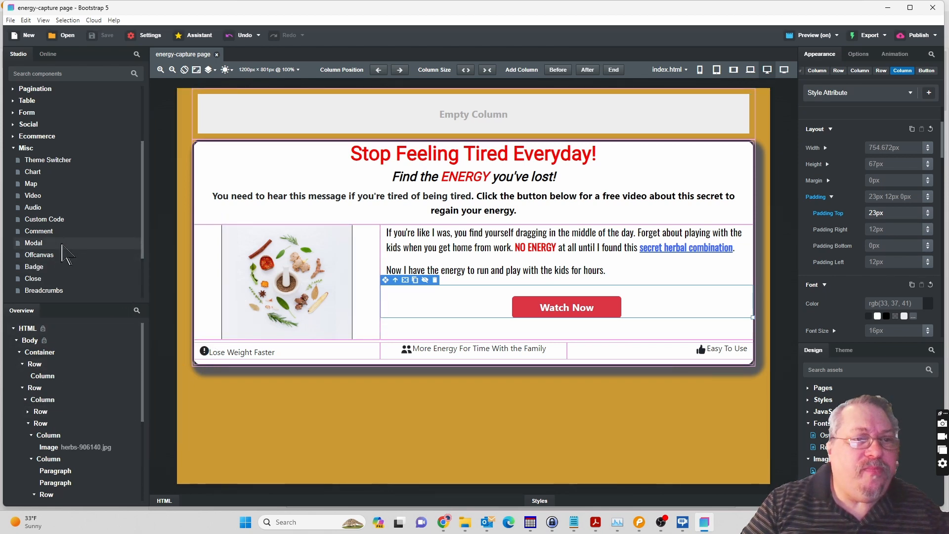
click(34, 244)
drag(33, 247, 29, 342)
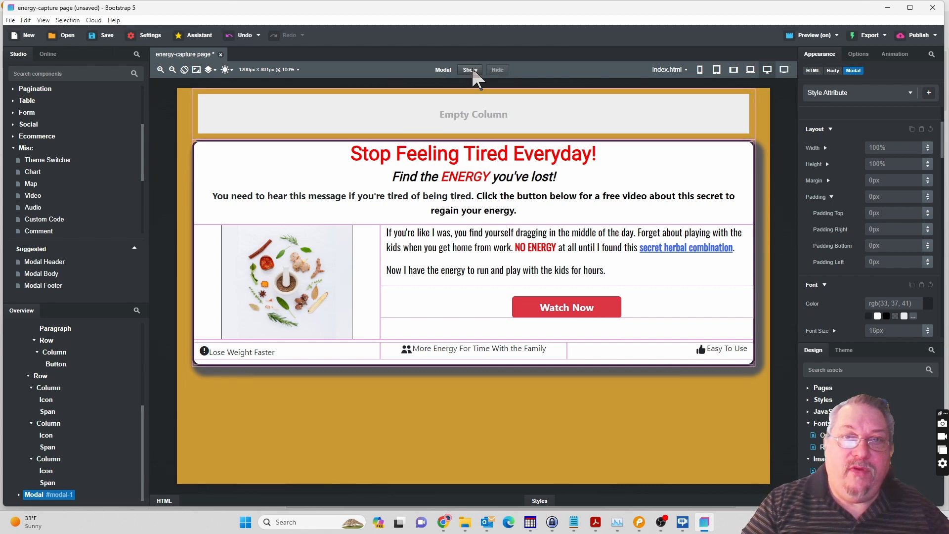
Show the Modal on the canvas to compare it with the Form mockup in Pencil, and hide it again.
click(470, 70)
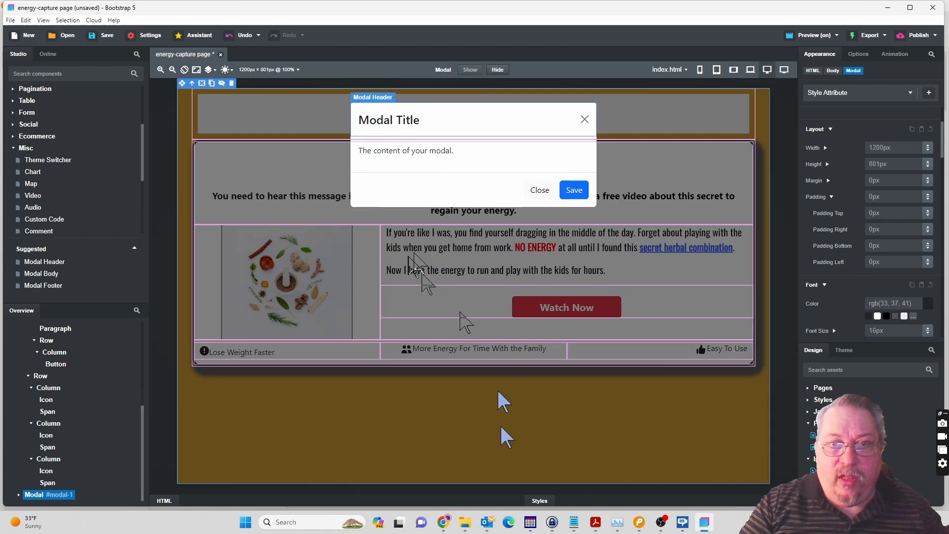
click(640, 524)
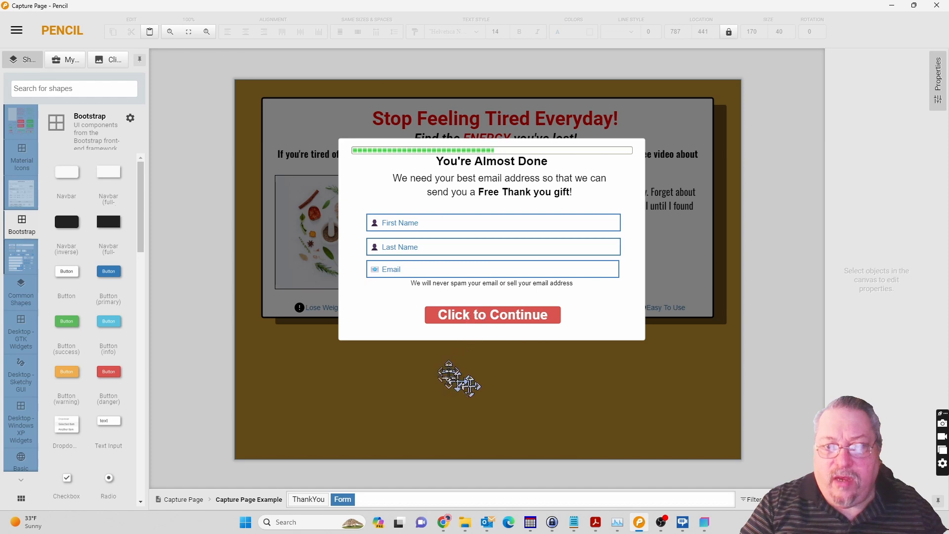
mouse_move(665, 527)
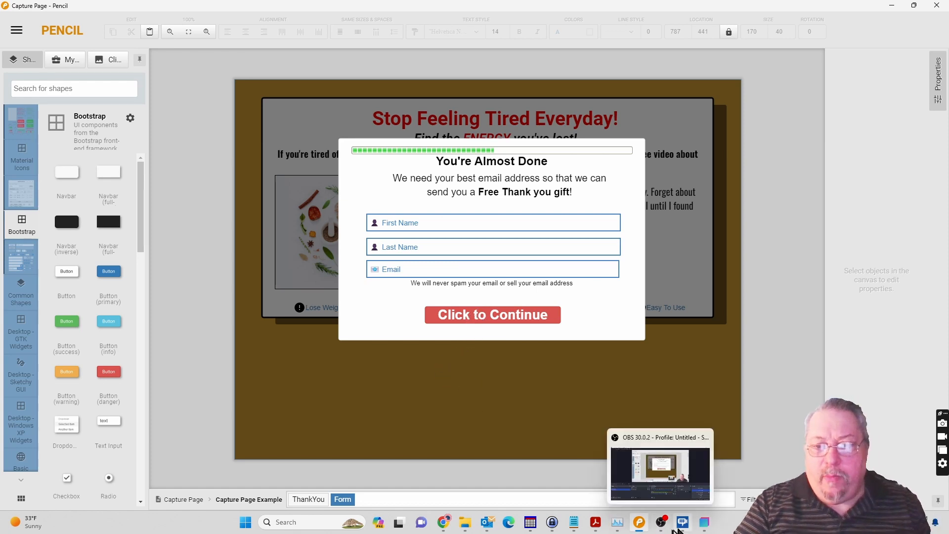
click(705, 522)
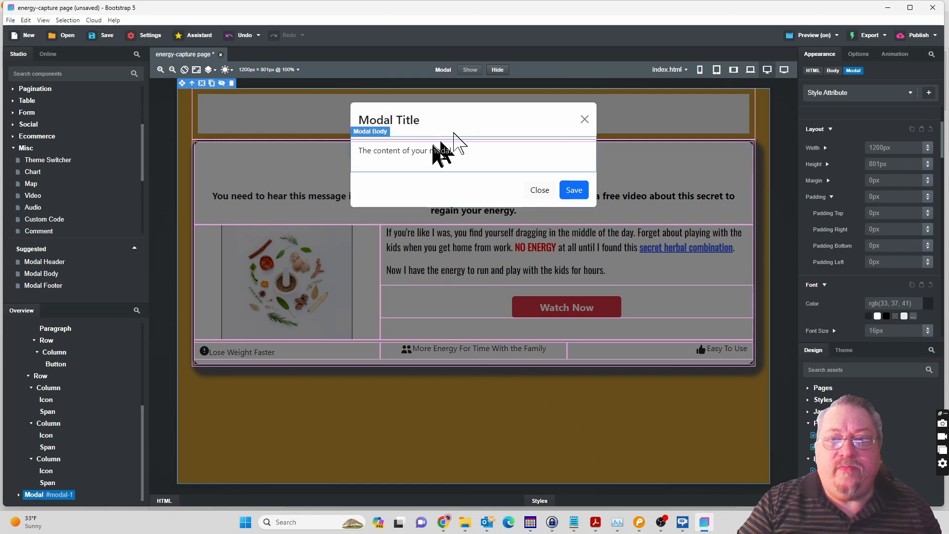
click(497, 70)
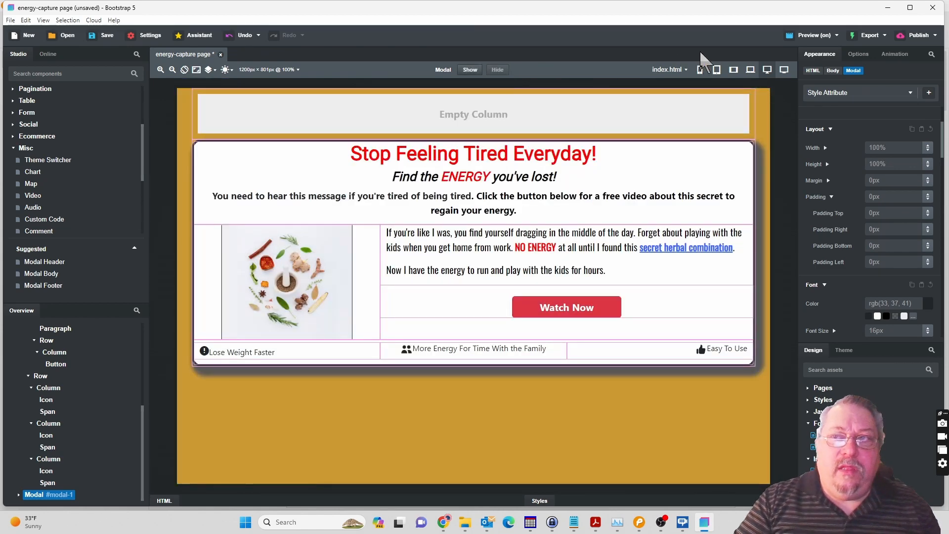
Set the Modal's size to Large and show it on the canvas.
click(856, 54)
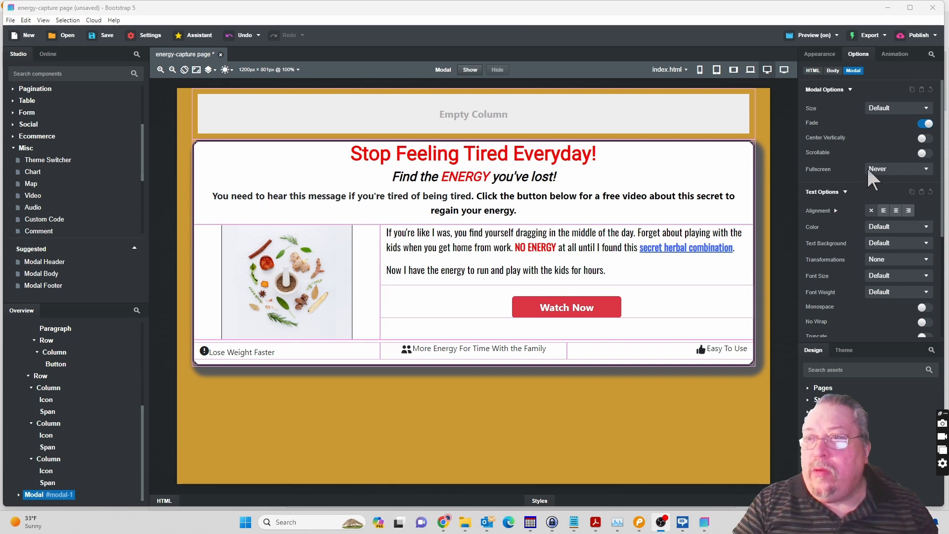
click(890, 110)
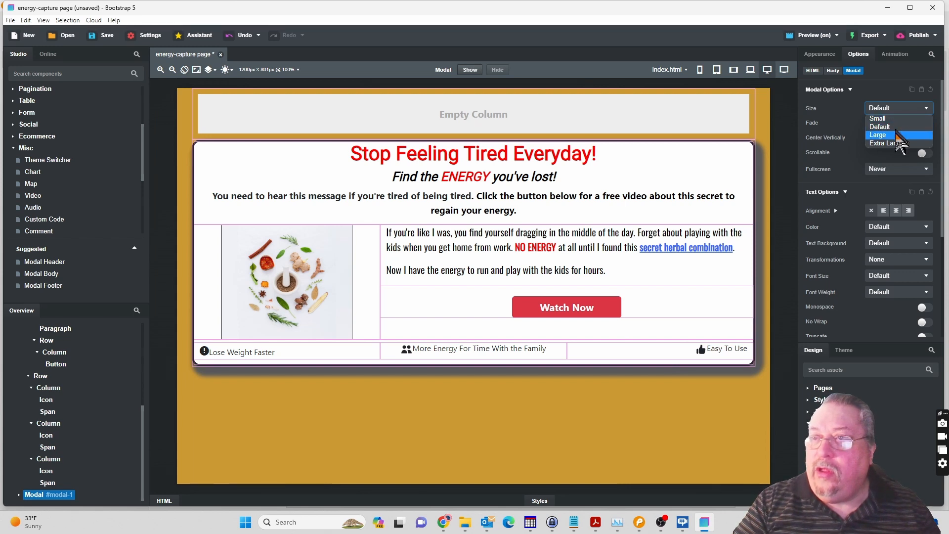
click(900, 135)
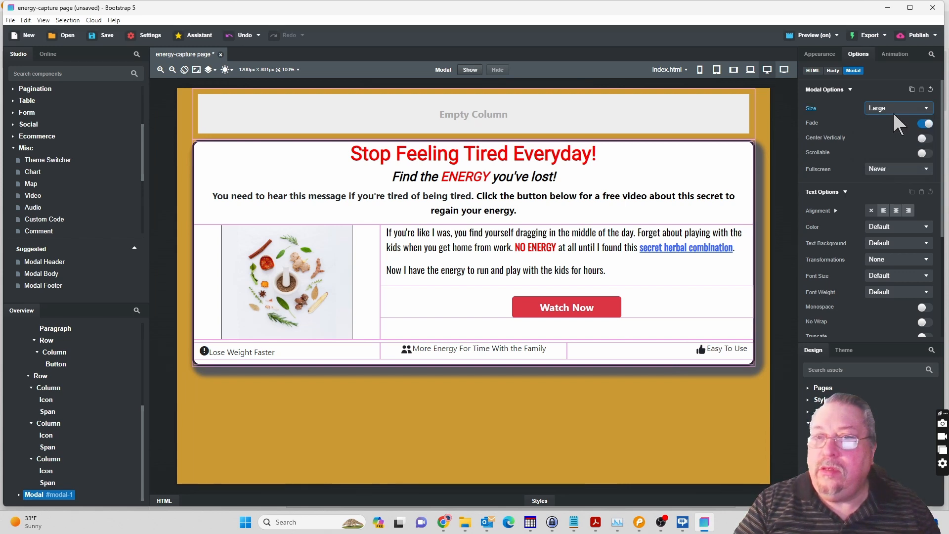
click(473, 72)
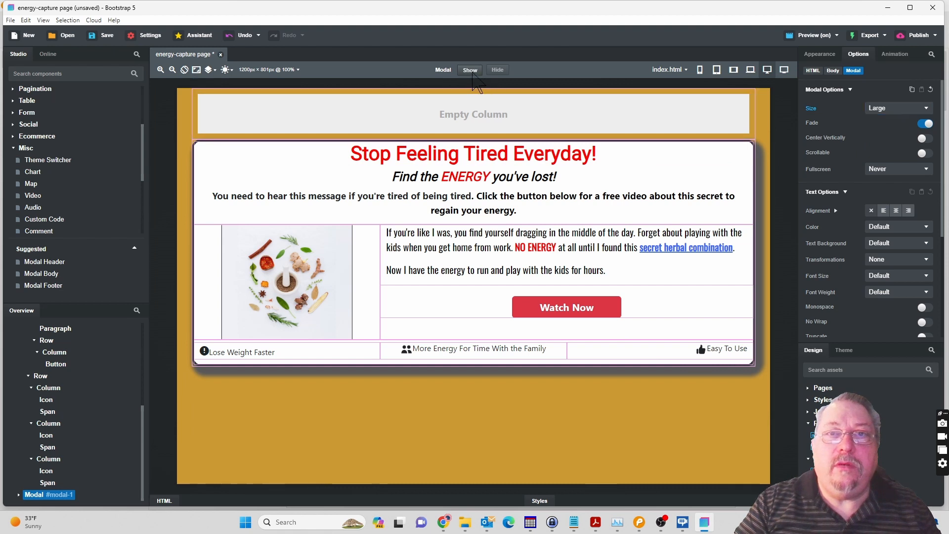
Try the Extra Large, Small and Default sizes on the Modal, and set its size back to Large.
click(889, 107)
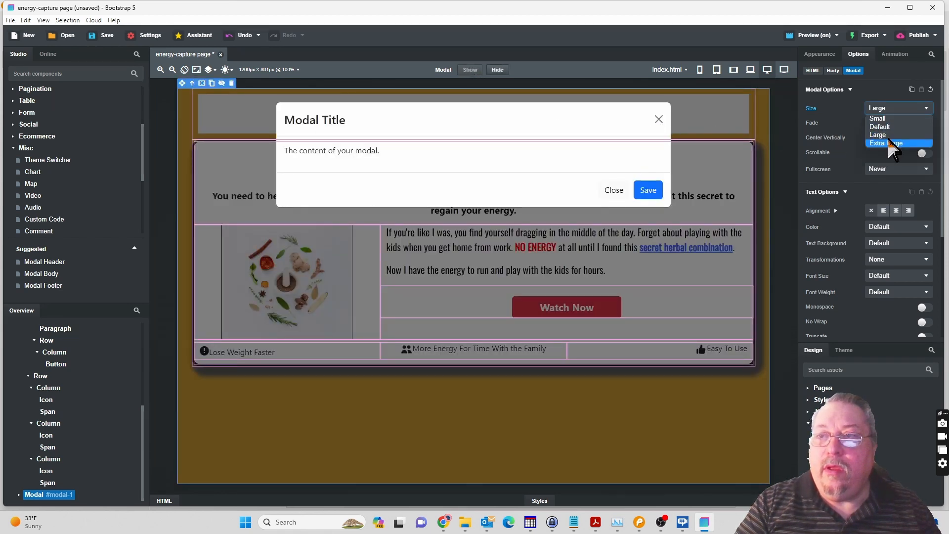
click(889, 144)
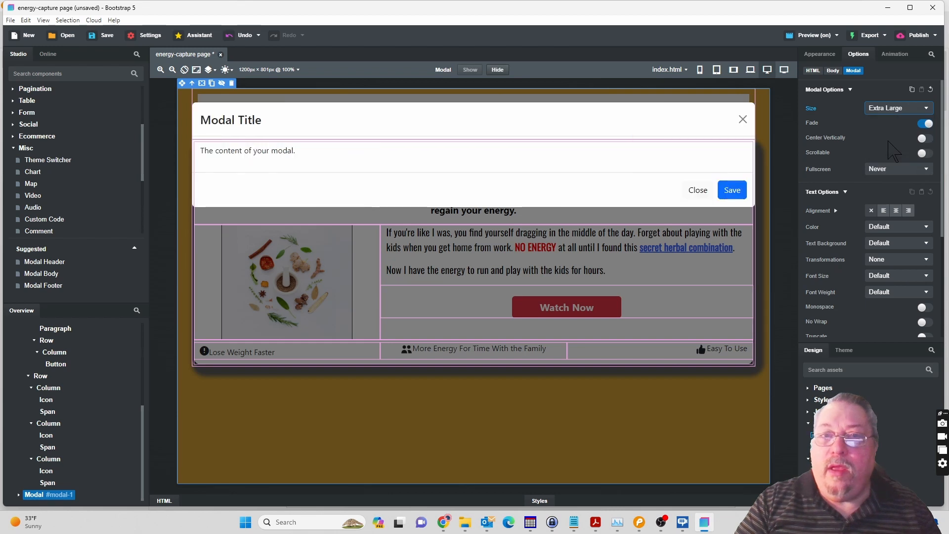
click(894, 111)
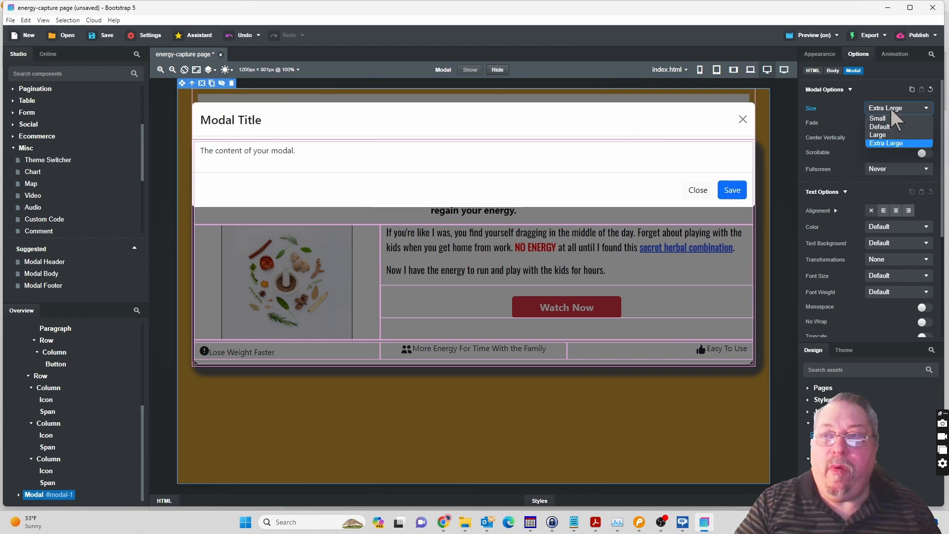
click(888, 116)
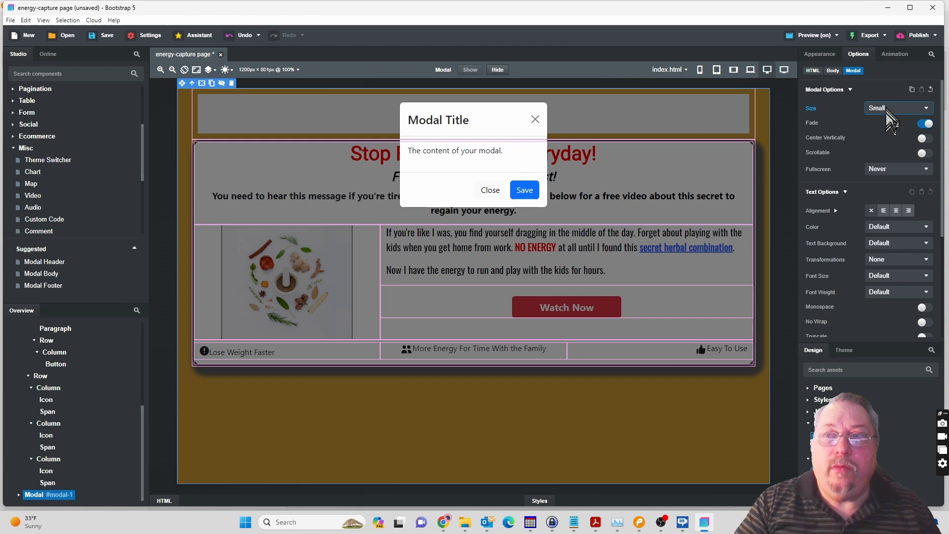
click(886, 105)
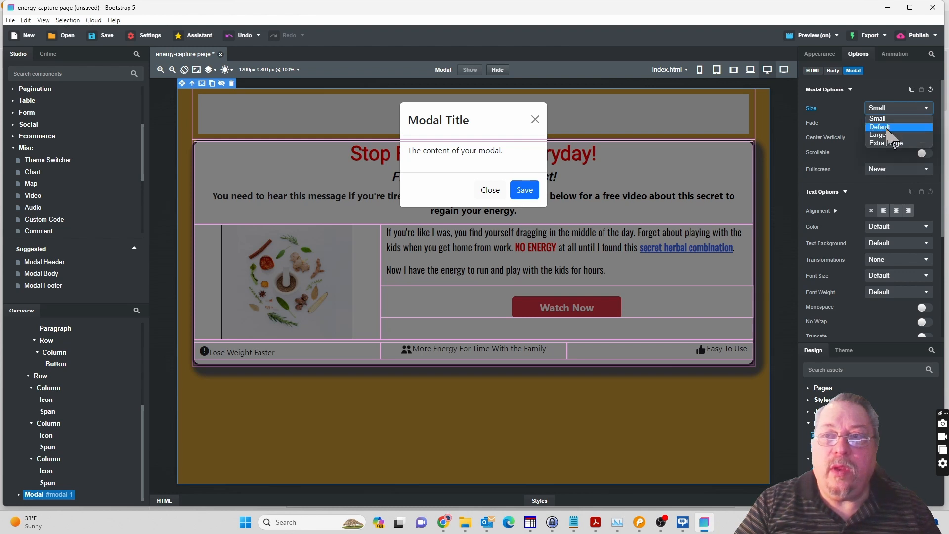
click(885, 127)
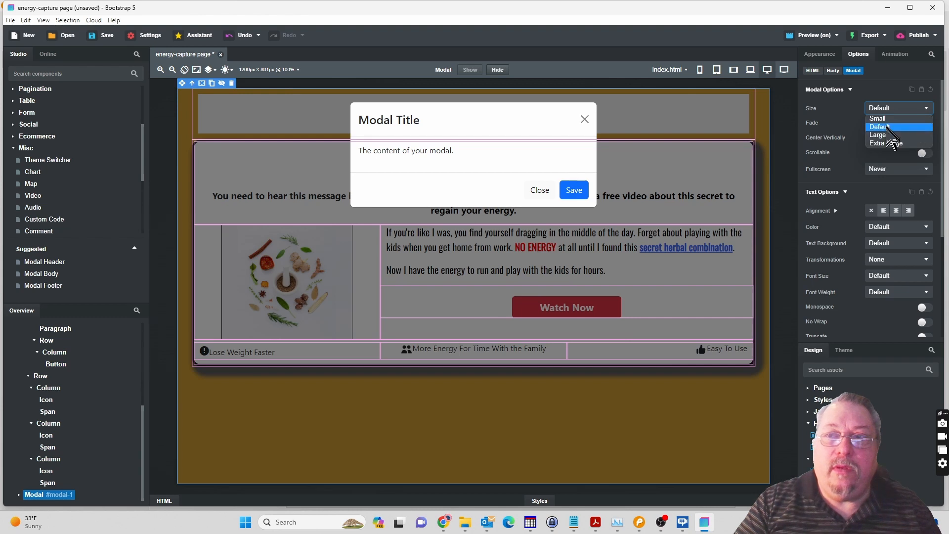
click(886, 134)
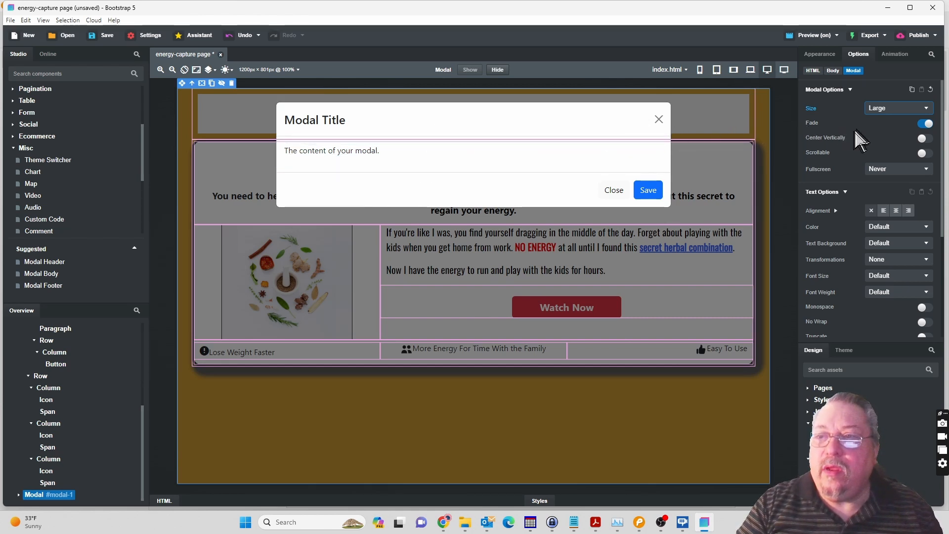
Set the Modal's ID attribute to subscribe-form and collapse the HTML editor.
scroll(854, 148, down, 3)
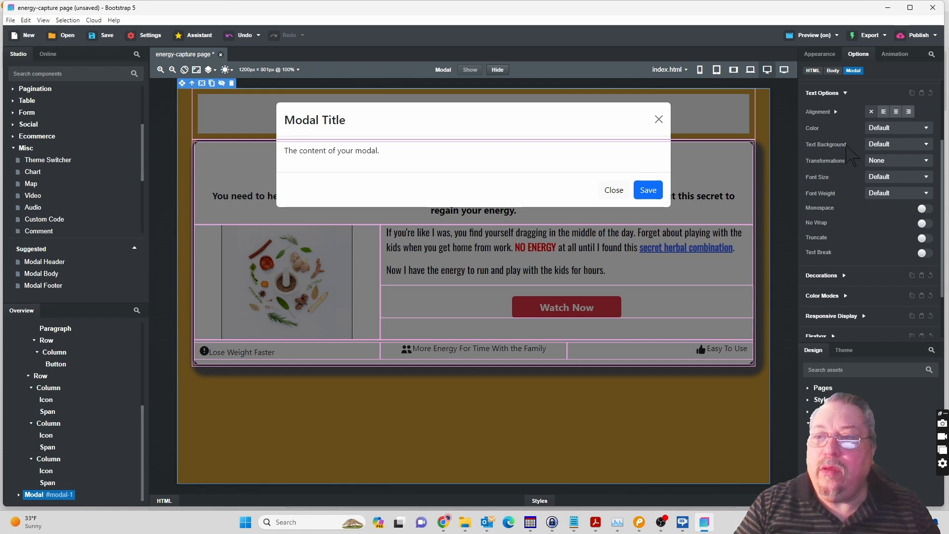
scroll(849, 154, down, 1)
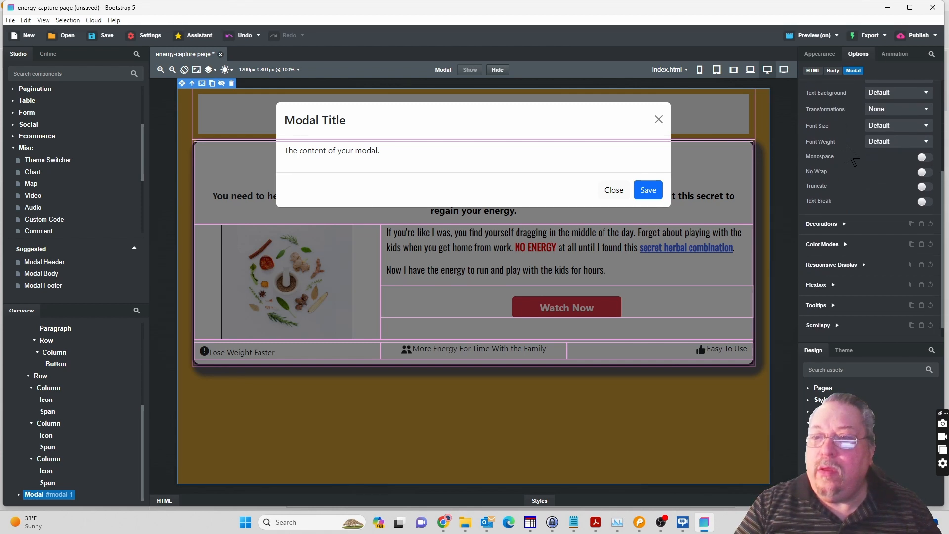
click(369, 500)
click(247, 465)
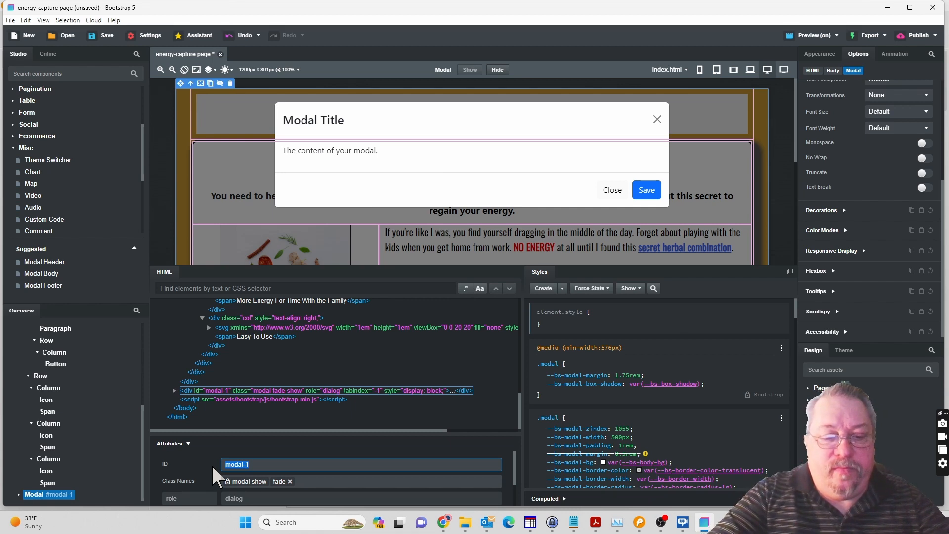
text(subscribe)
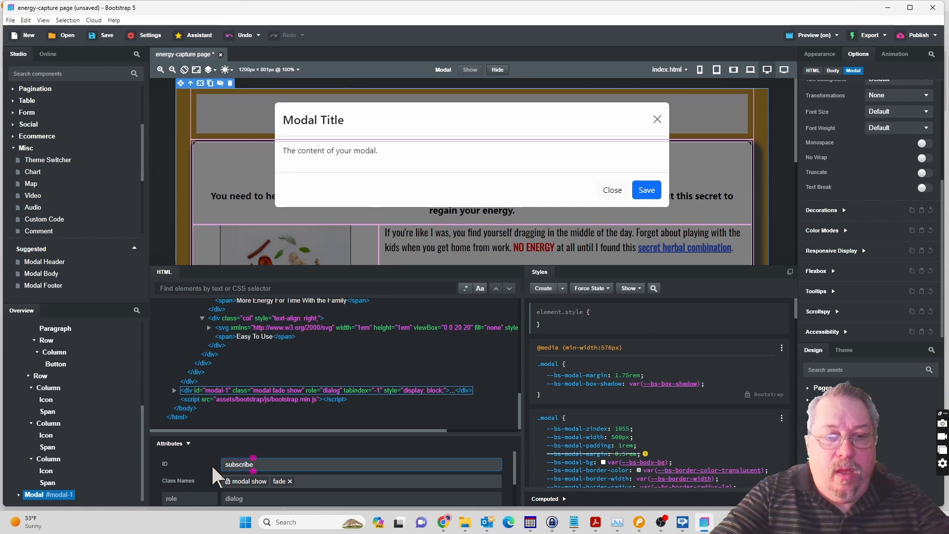
text(-form)
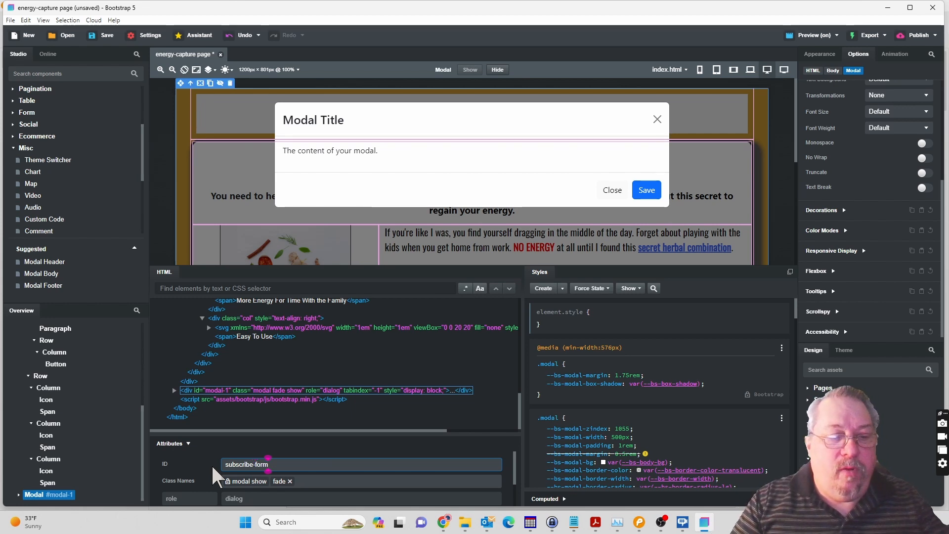
key(Tab)
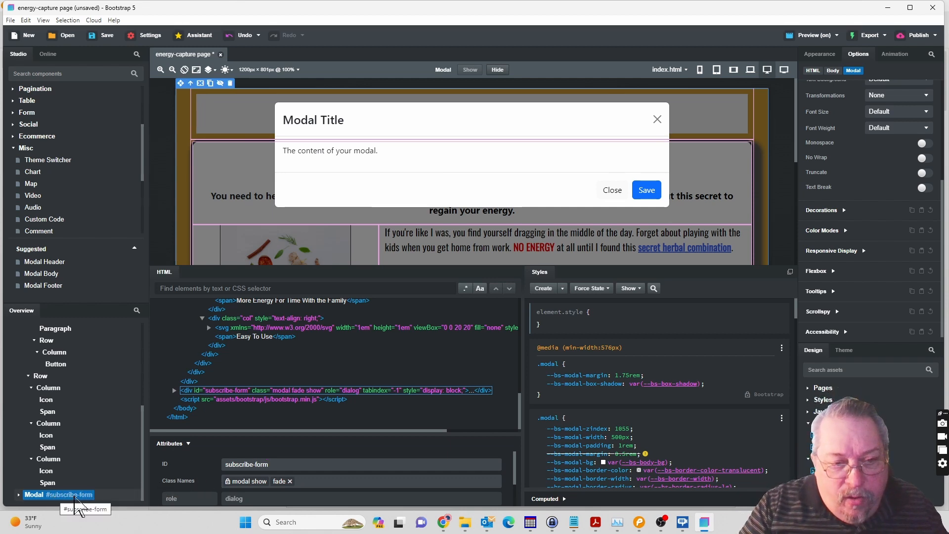
click(454, 272)
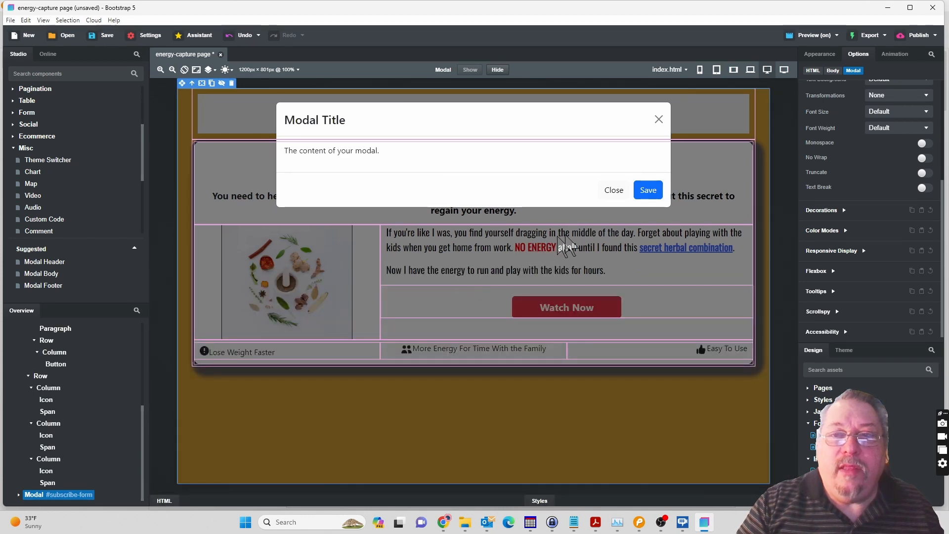
Hide the Modal on the canvas and set the Watch Now button's target selector to #subscribe-form.
click(499, 70)
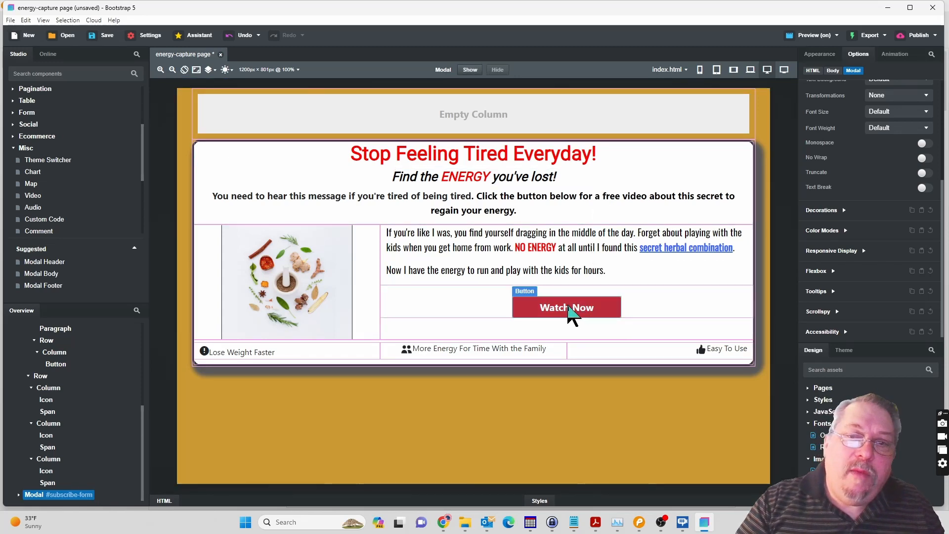
click(571, 311)
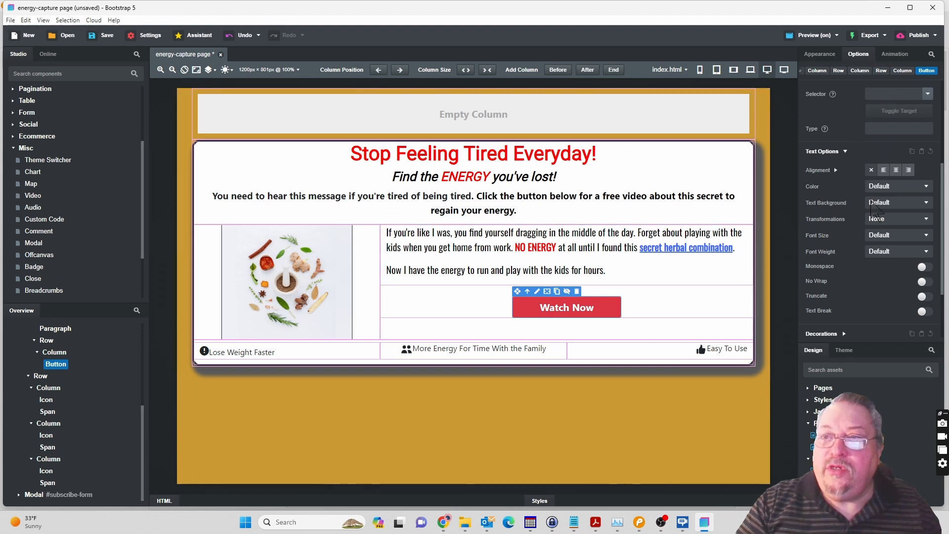
scroll(876, 211, up, 1)
scroll(875, 210, up, 3)
scroll(875, 210, down, 1)
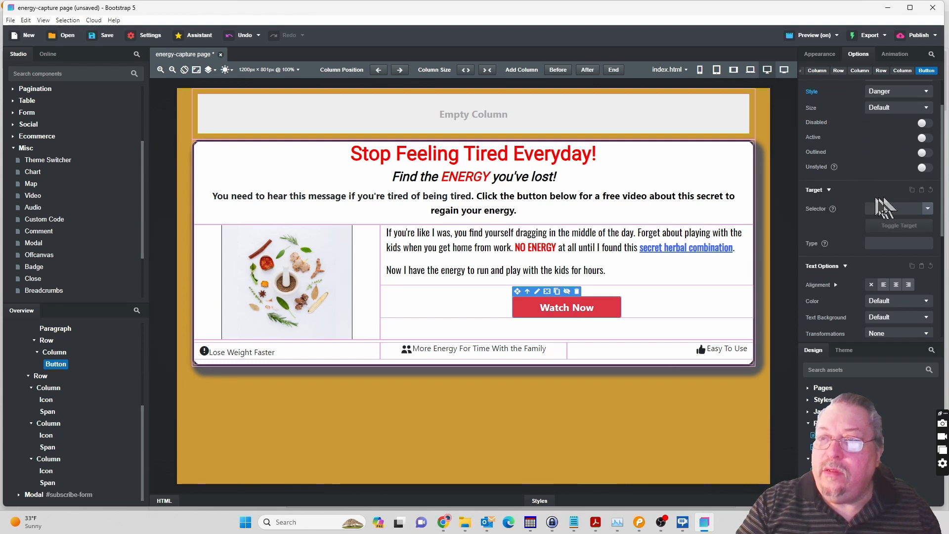
click(928, 208)
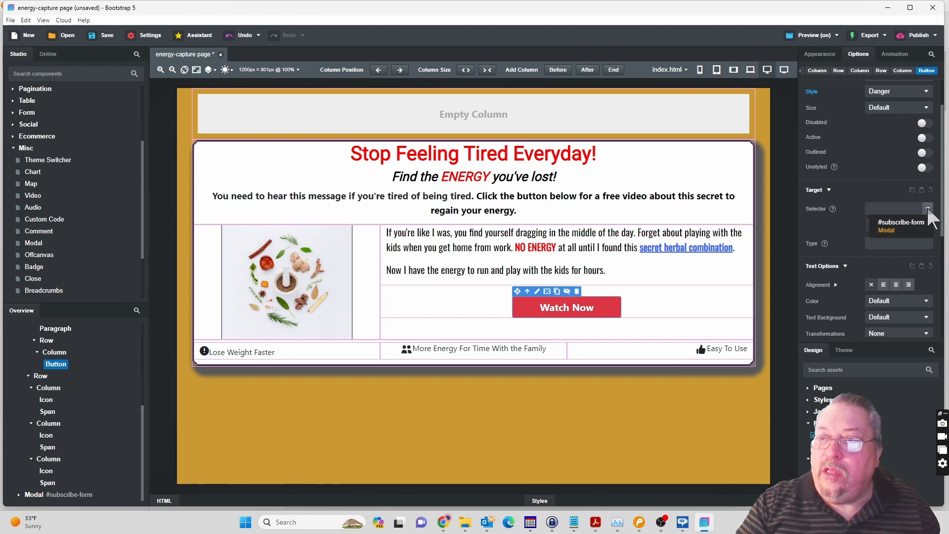
click(894, 230)
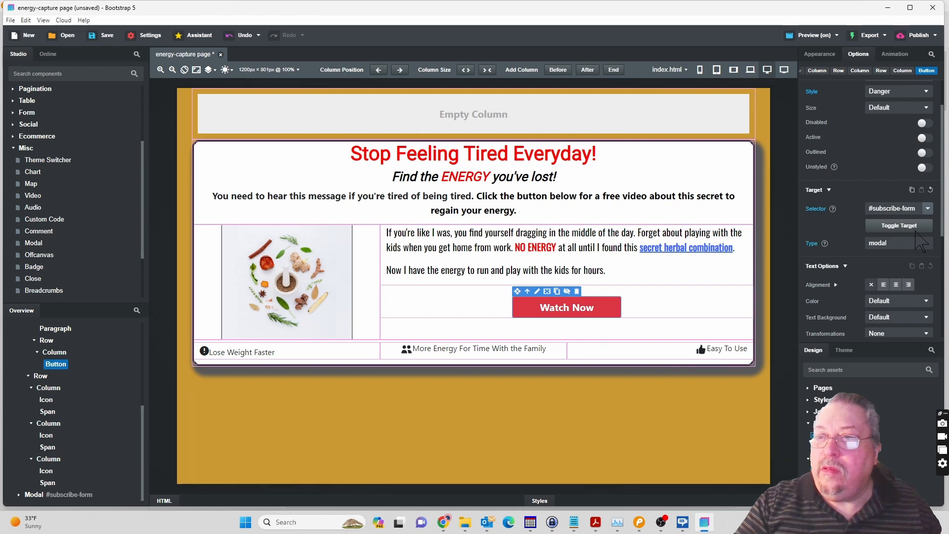
click(901, 227)
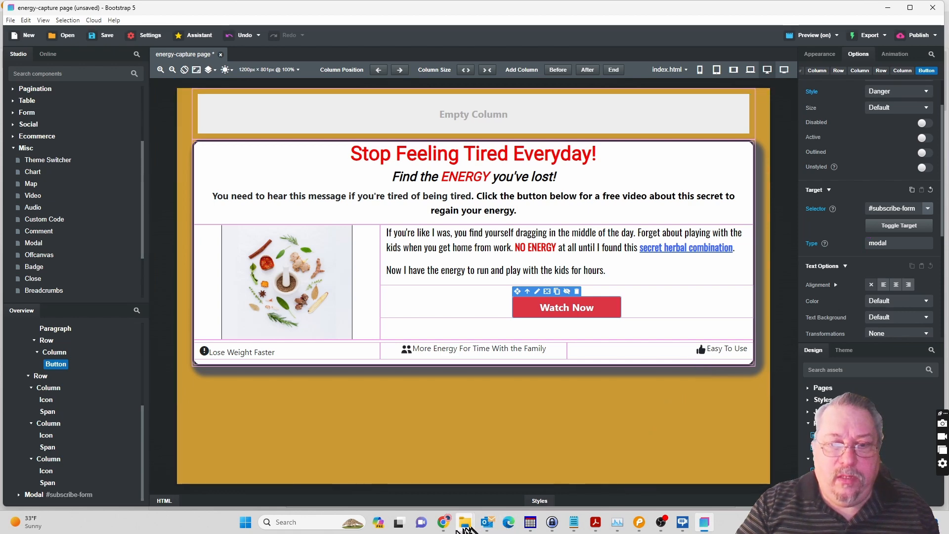
Switch to the page preview in Chrome and test the Watch Now button by opening and closing the modal twice.
mouse_move(443, 522)
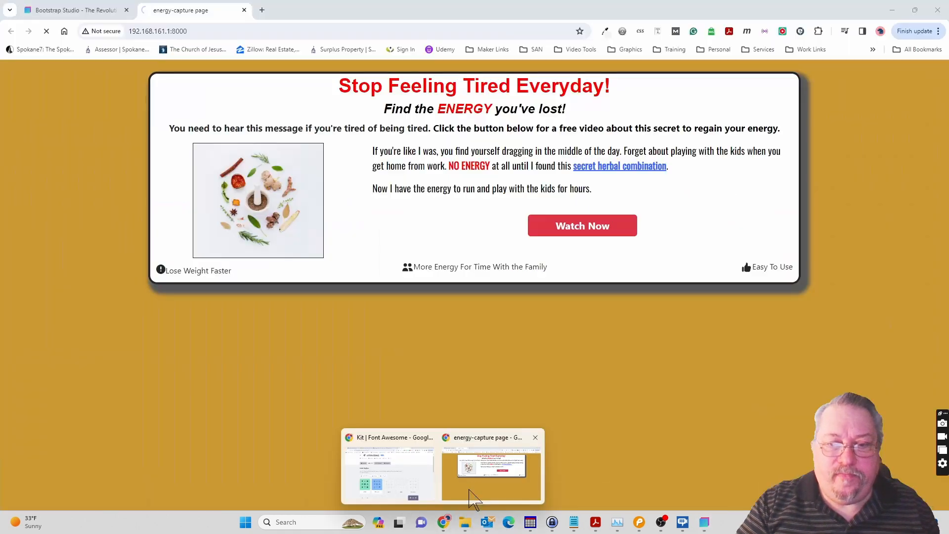
click(470, 490)
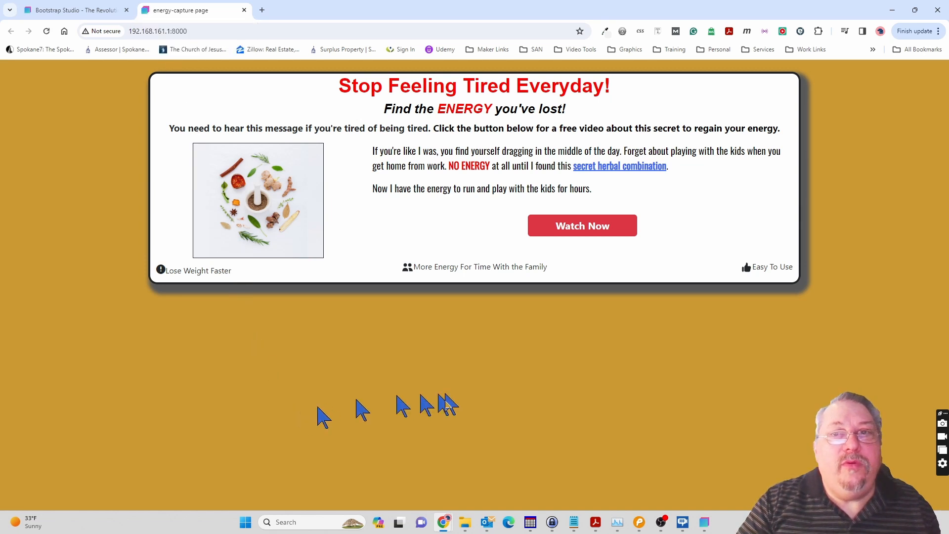
click(591, 233)
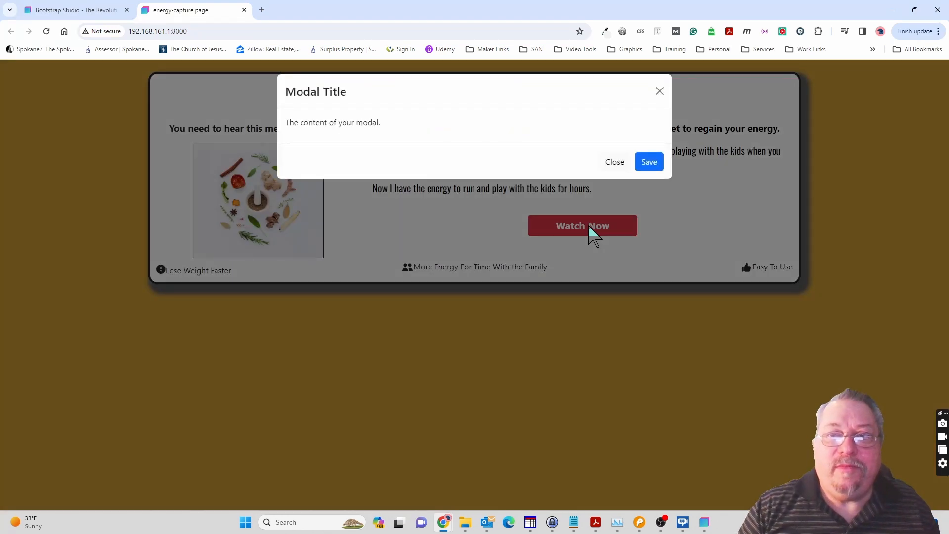
click(615, 162)
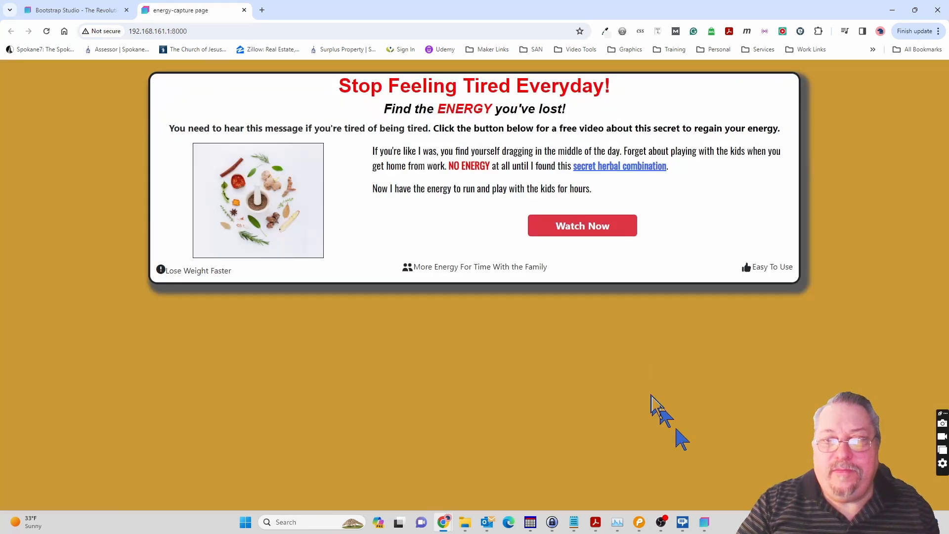
click(594, 234)
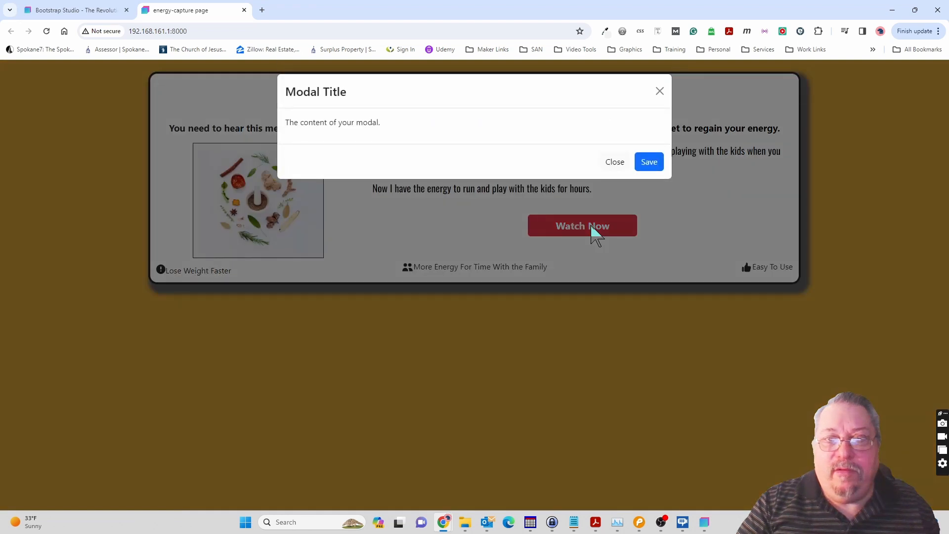
click(616, 163)
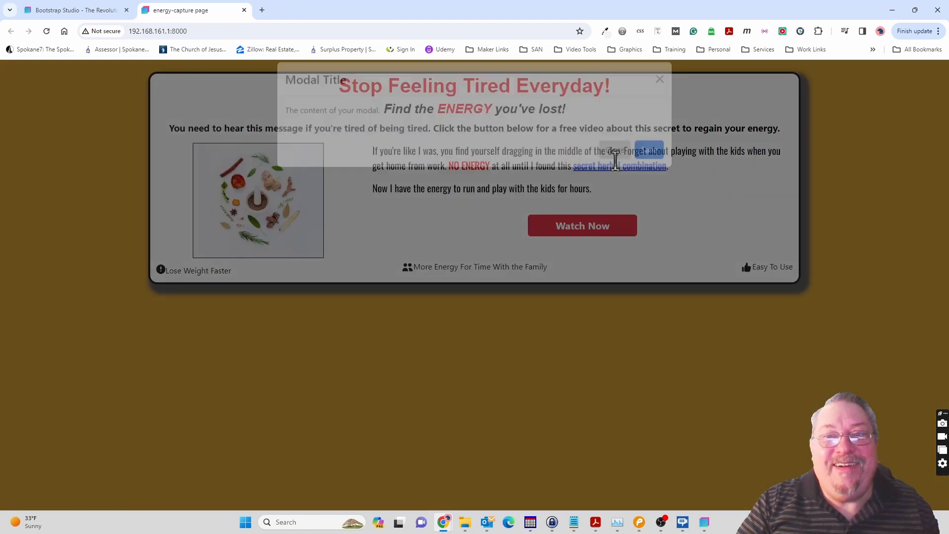
Switch back to Bootstrap Studio, select the subscribe-form Modal and show it on the canvas.
mouse_move(712, 517)
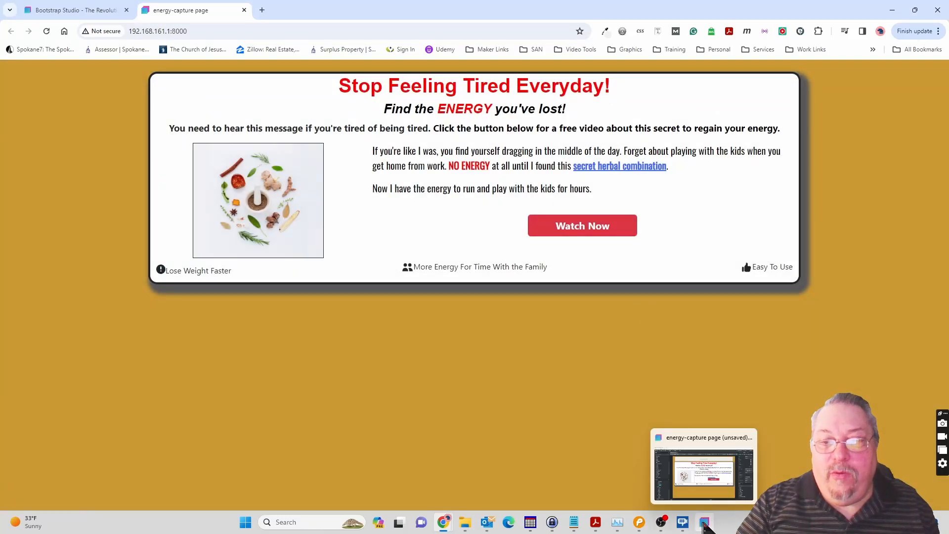
click(706, 490)
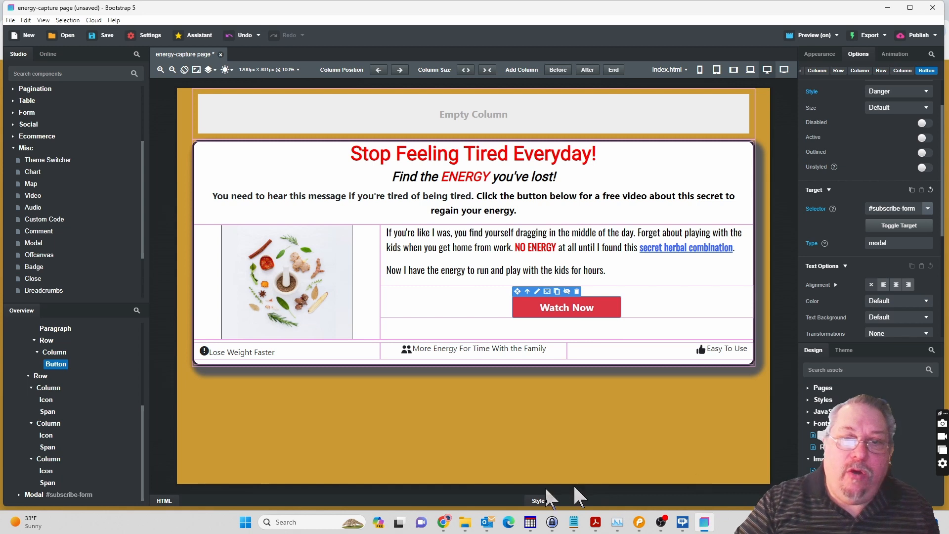
click(82, 497)
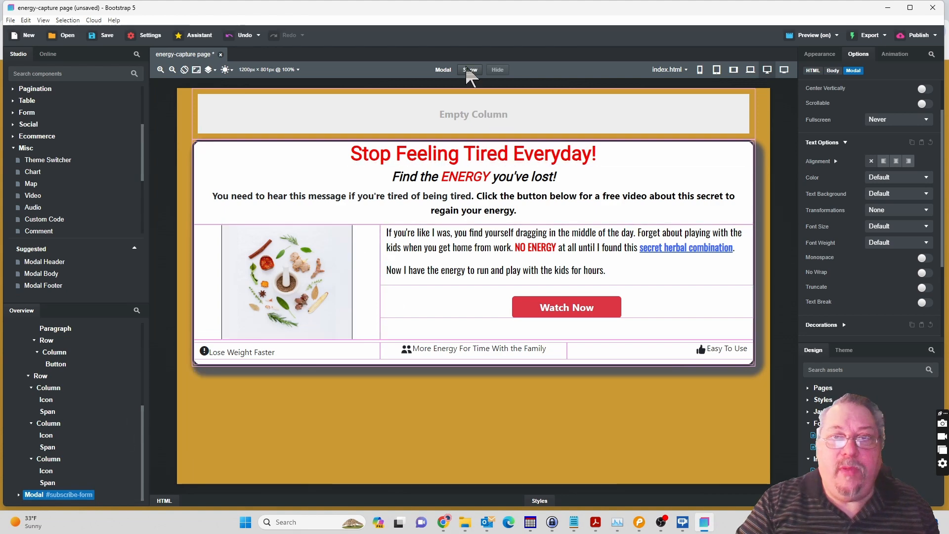
click(470, 72)
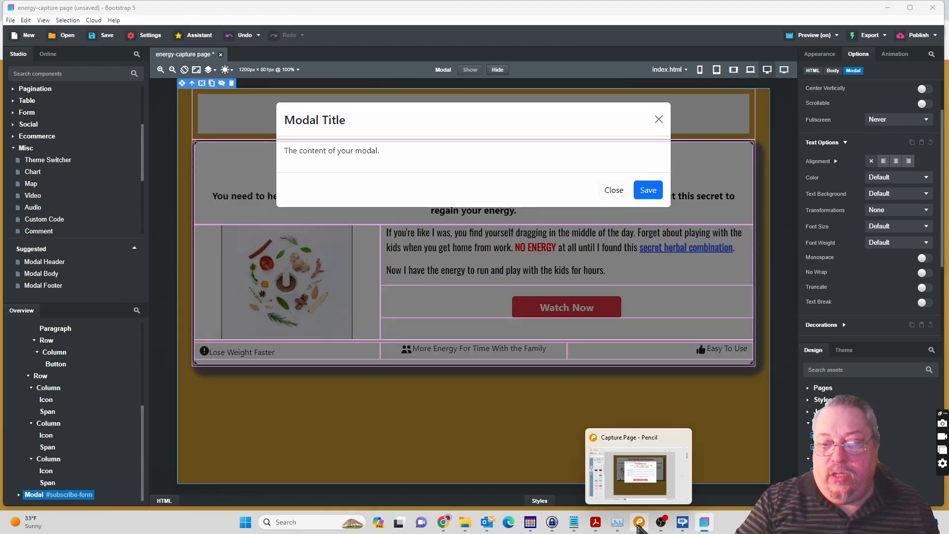
Switch to Pencil and examine the progress bar, heading and intro text of the Form mockup.
click(638, 524)
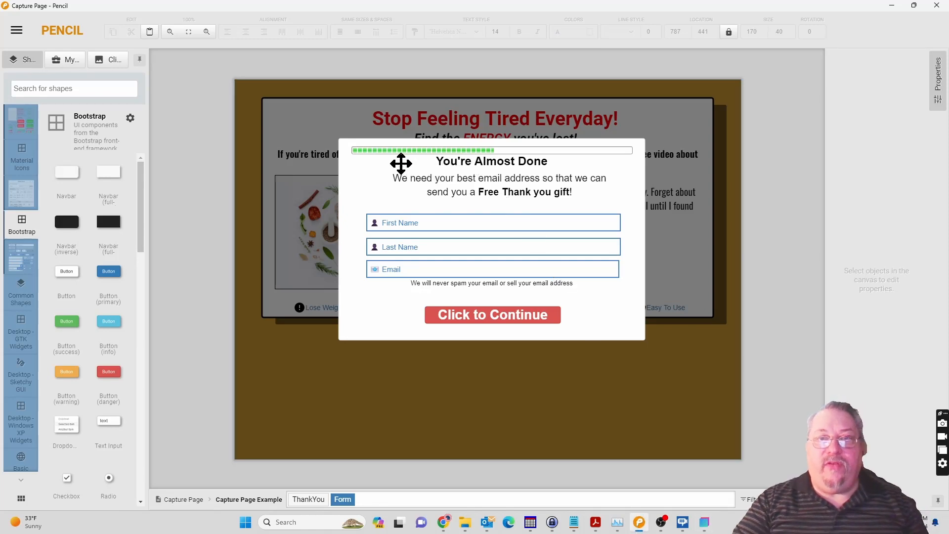
click(459, 160)
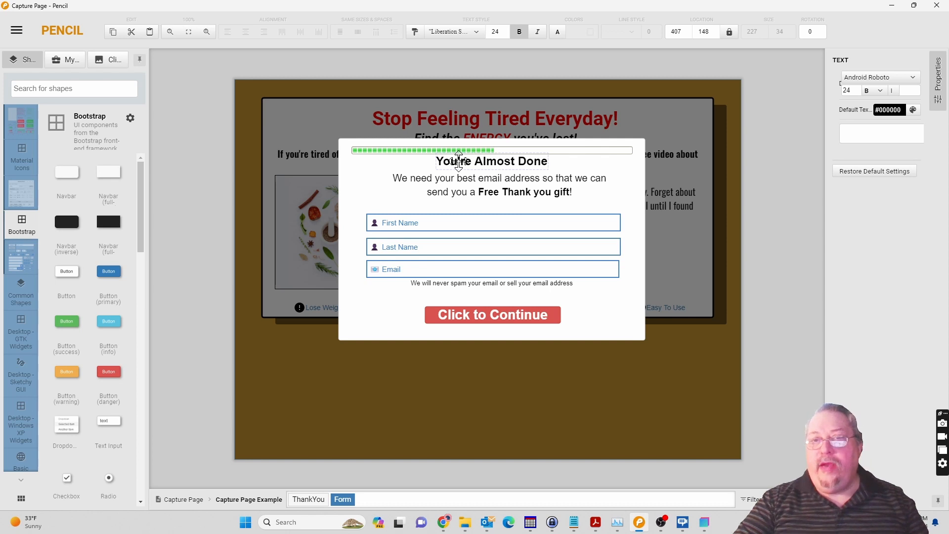
click(461, 148)
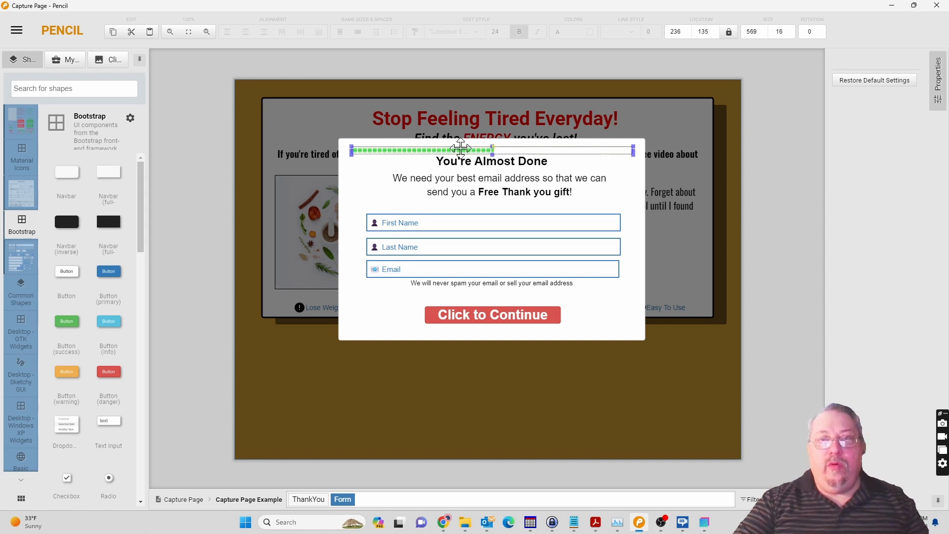
click(461, 180)
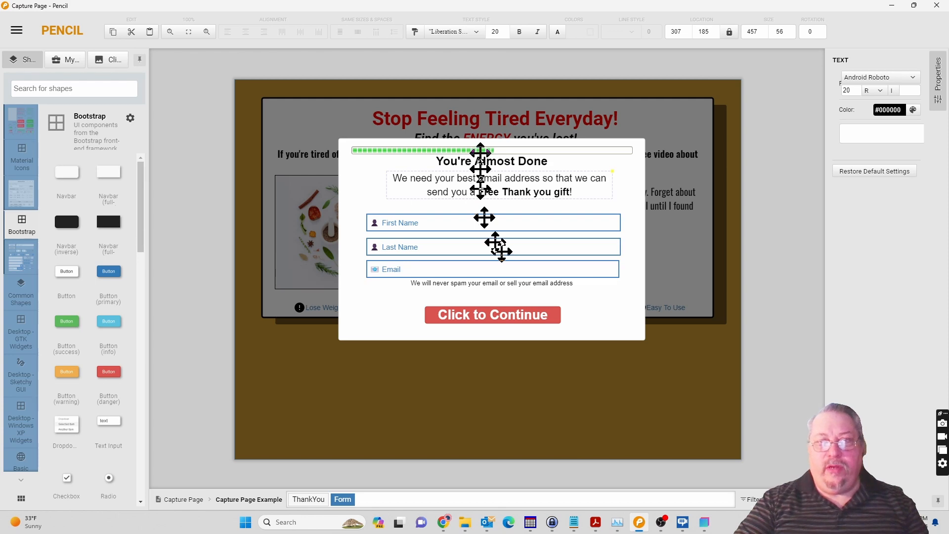
Switch back to Bootstrap Studio and delete the Heading from the Modal Header.
click(704, 522)
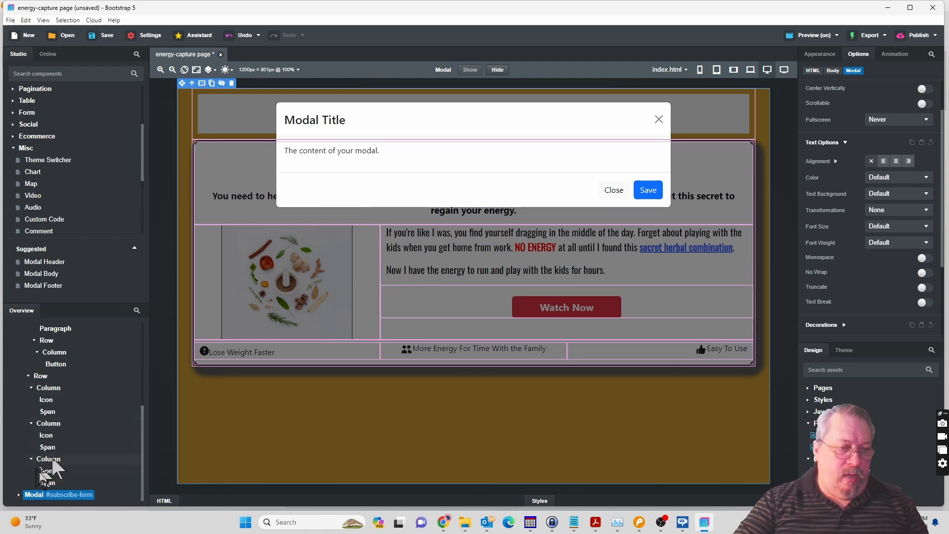
click(20, 495)
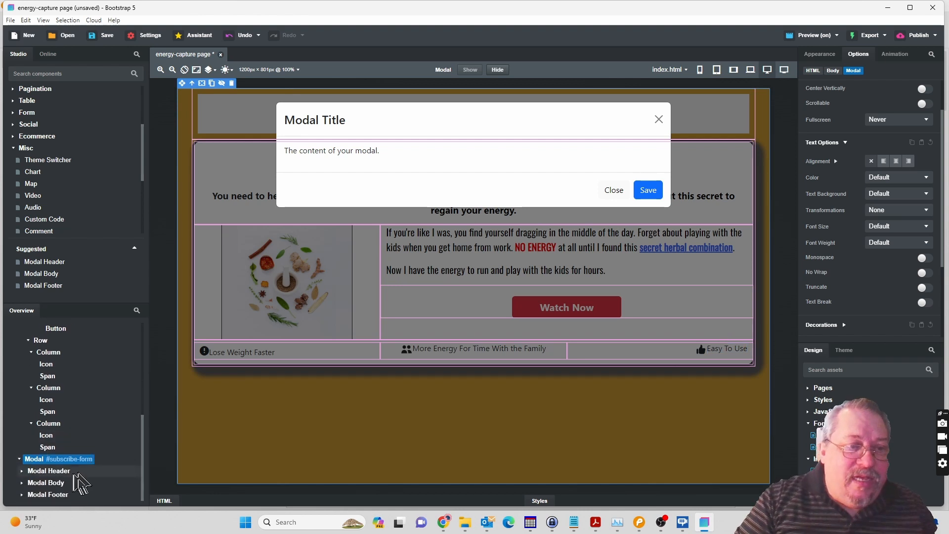
click(22, 471)
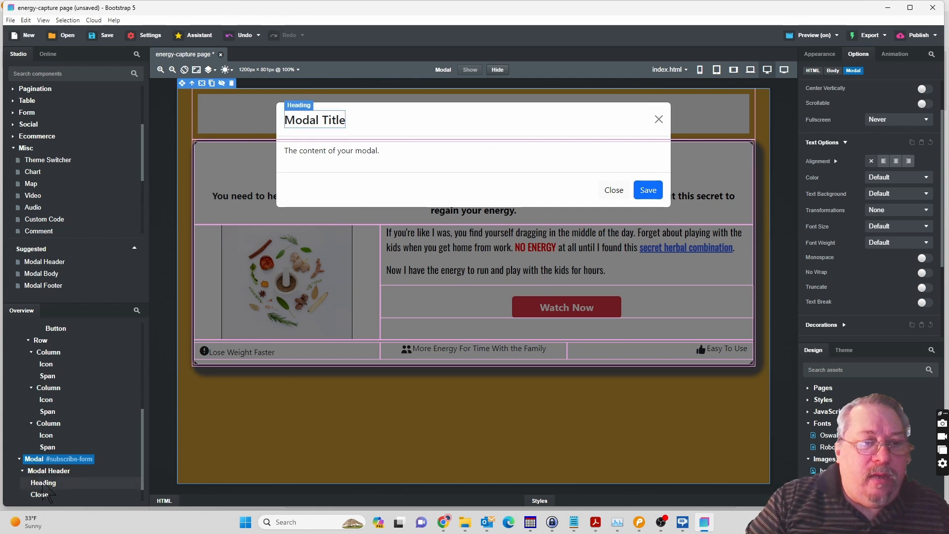
click(43, 484)
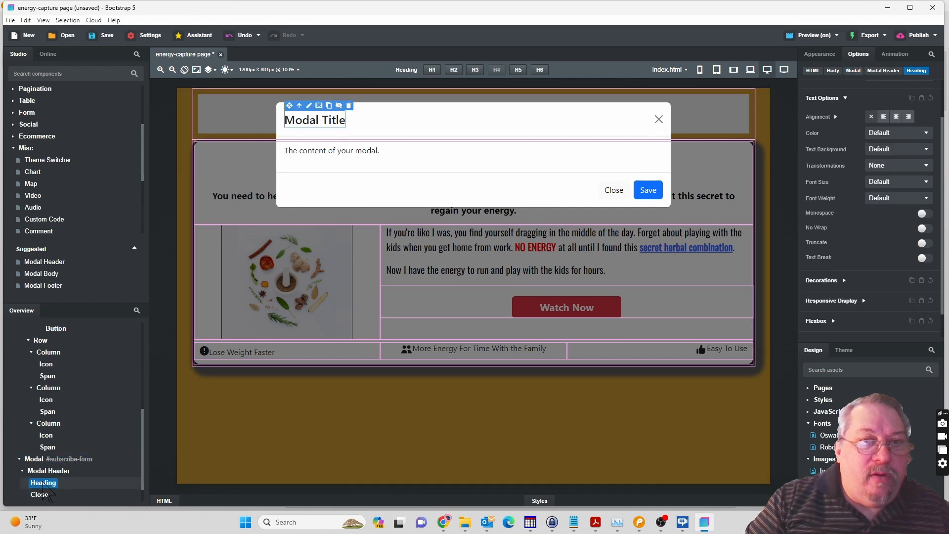
double_click(43, 484)
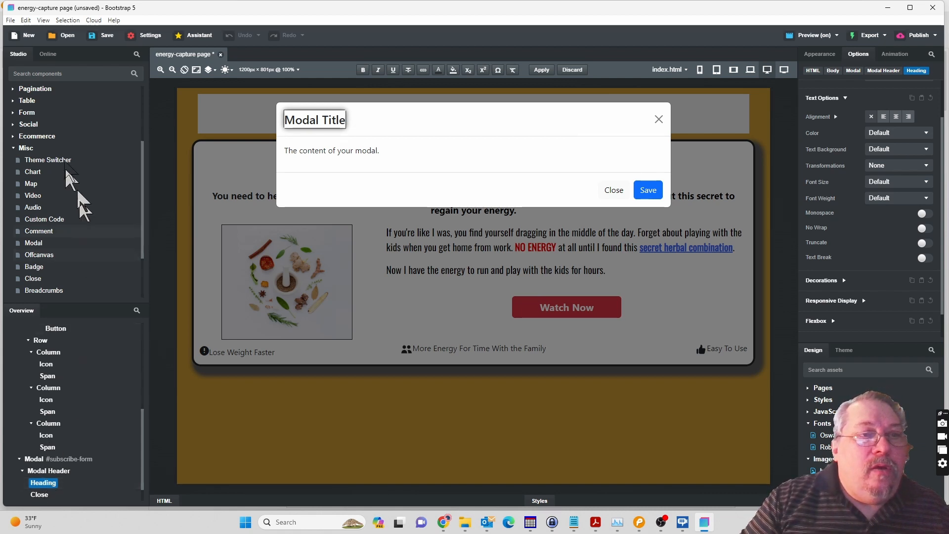
mouse_move(71, 159)
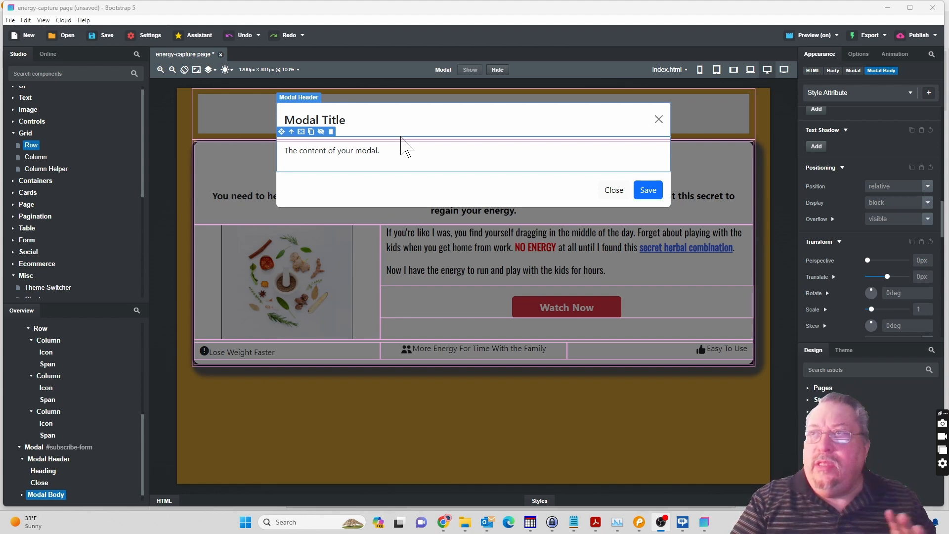
right_click(42, 471)
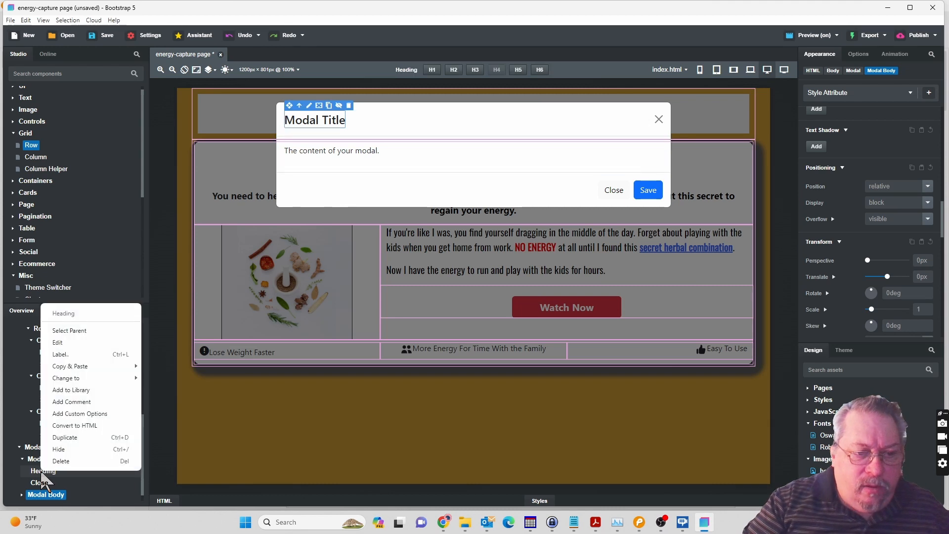
click(58, 462)
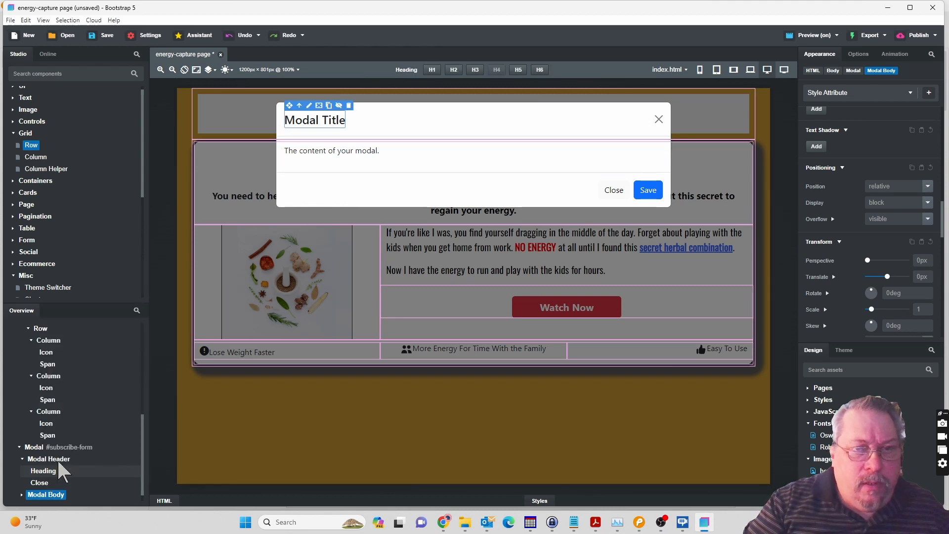
key(Delete)
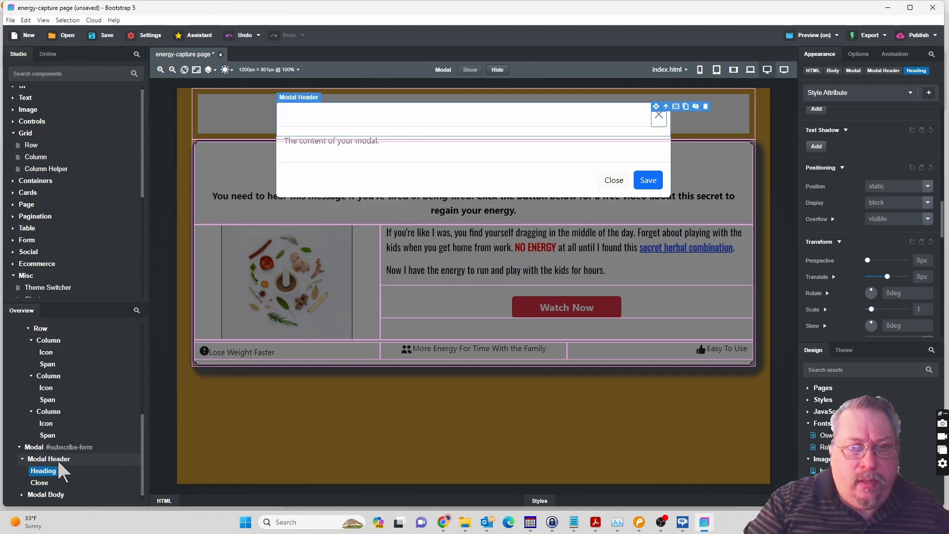
Add a Row after the Close component in the Modal Header and place a Column inside that Row.
click(660, 117)
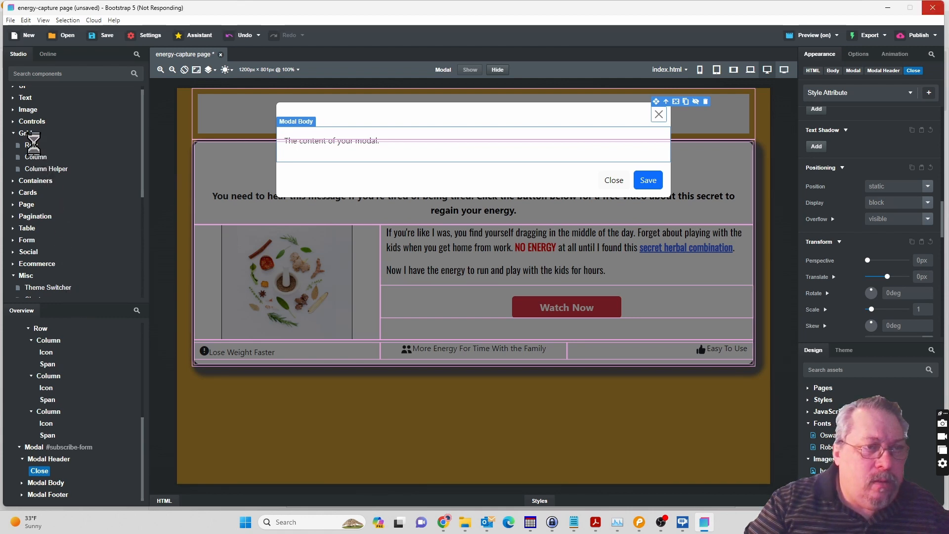
drag(32, 146, 44, 489)
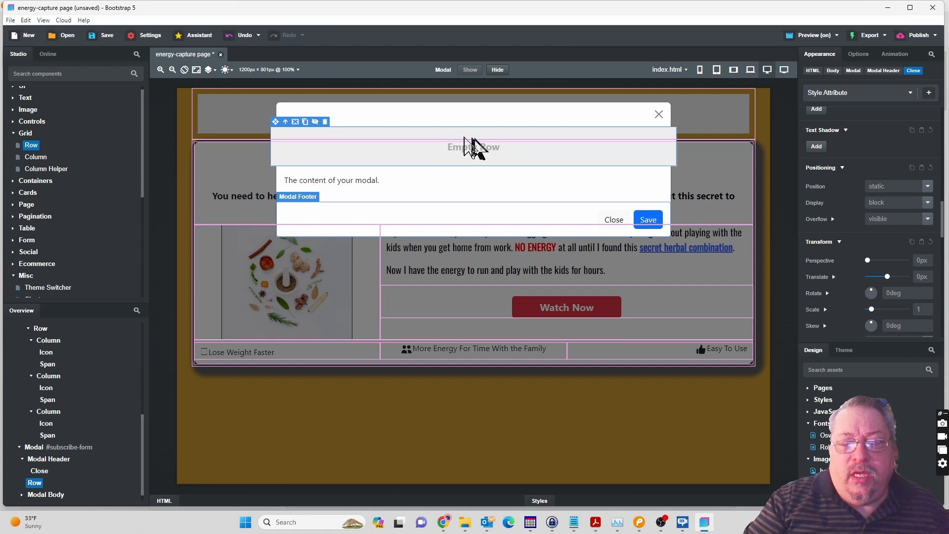
click(509, 154)
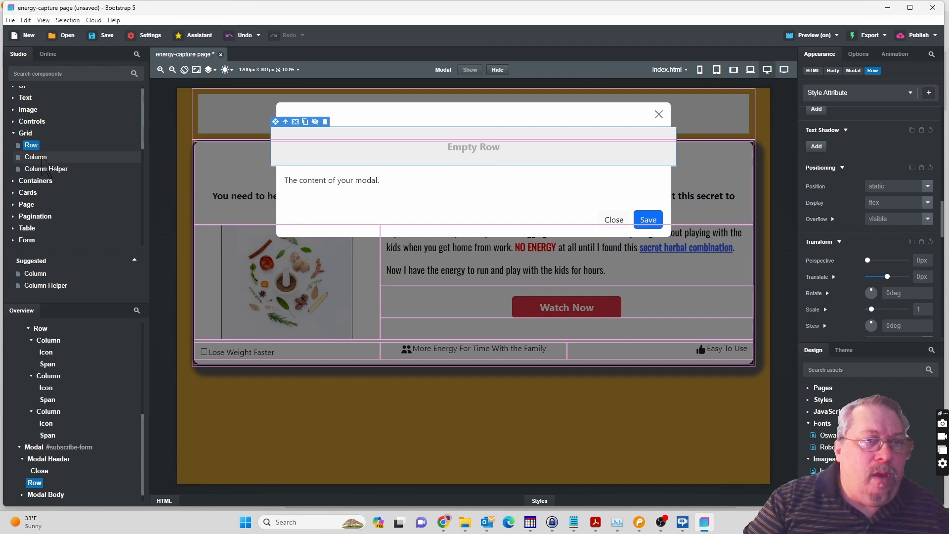
drag(50, 161, 40, 487)
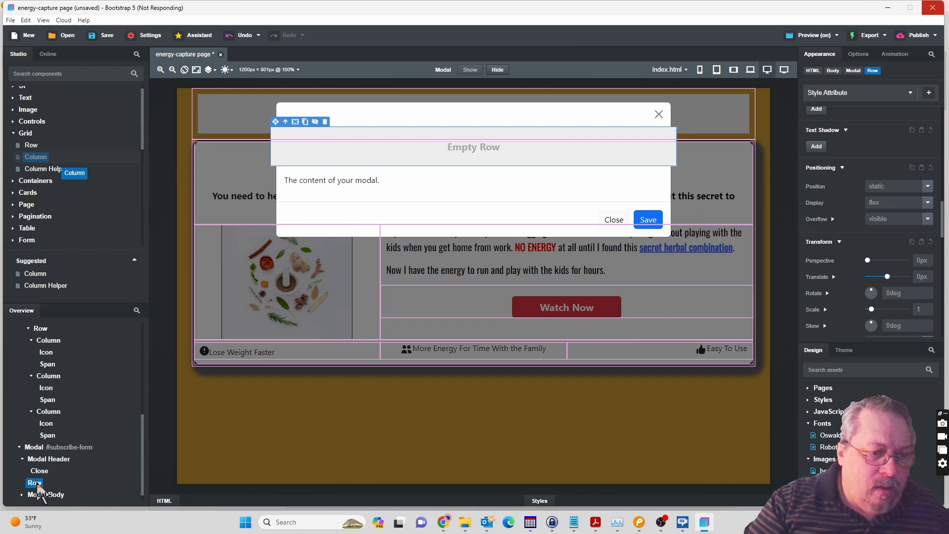
mouse_move(37, 486)
mouse_down()
mouse_move(36, 468)
mouse_move(39, 484)
mouse_up()
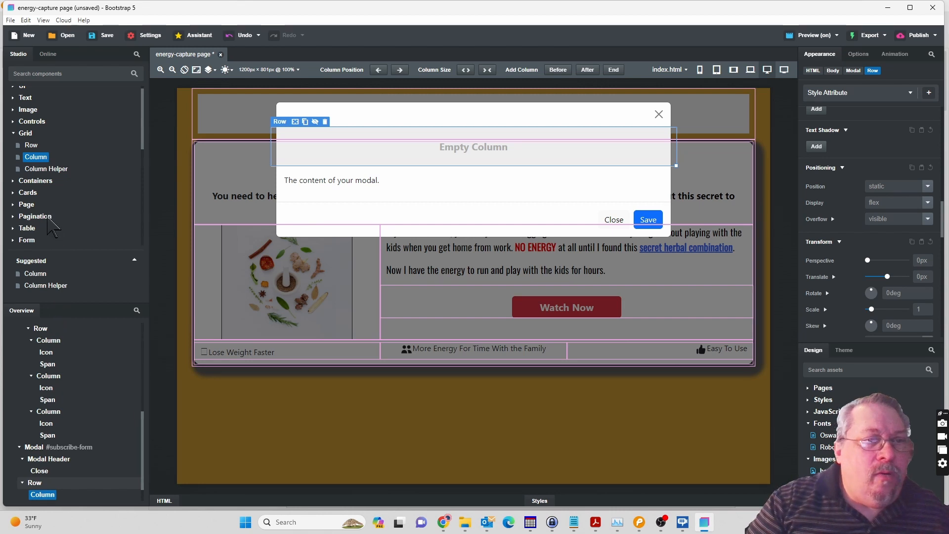
scroll(51, 217, down, 5)
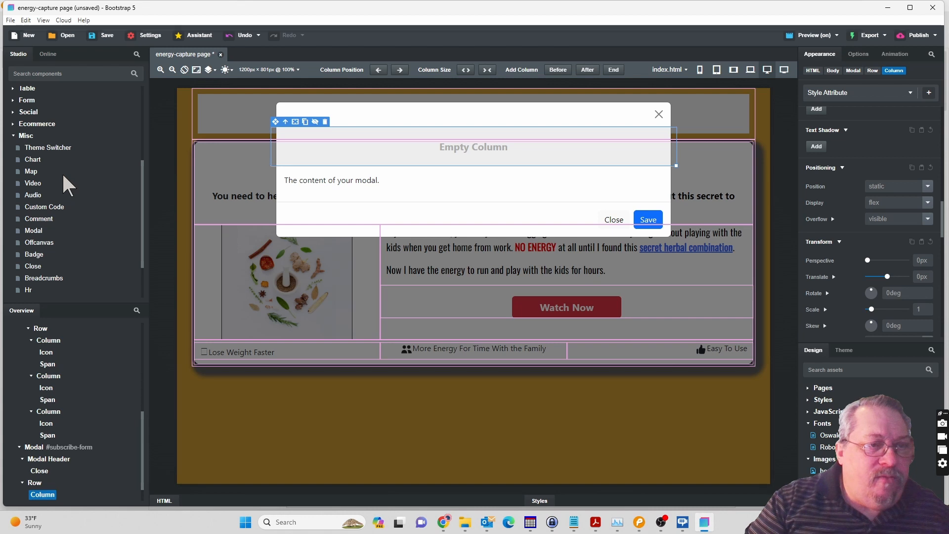
Add a Progress Bar inside the modal's new Column and set the bar's width to 80%.
scroll(63, 175, down, 2)
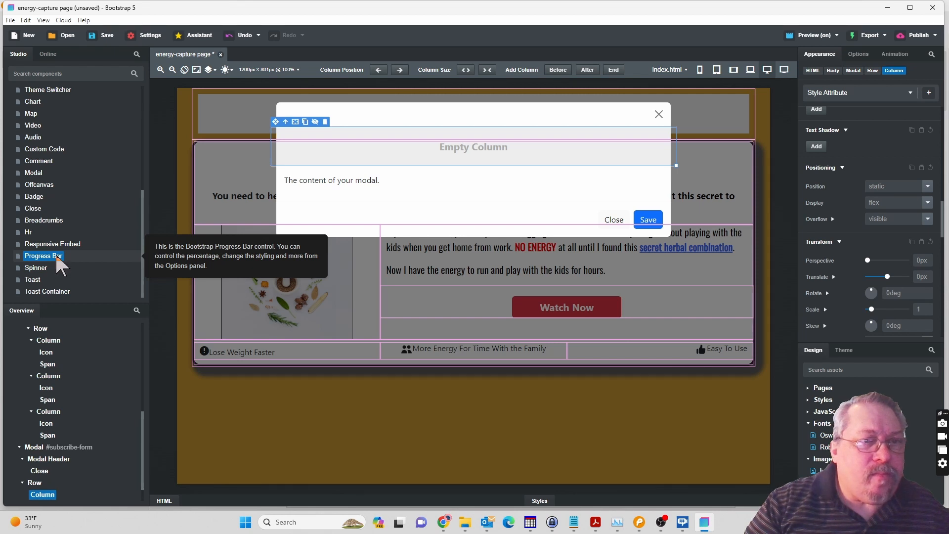
drag(58, 265, 43, 474)
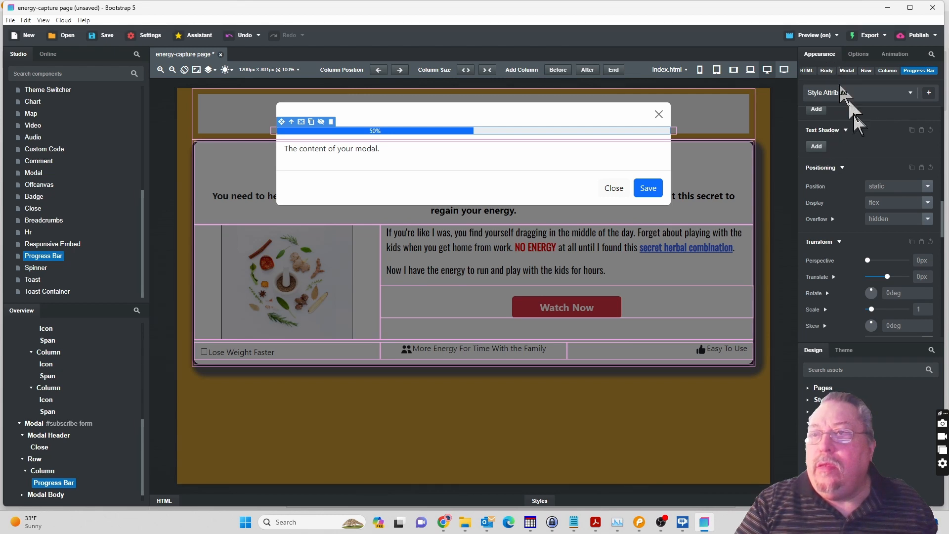
scroll(859, 126, down, 8)
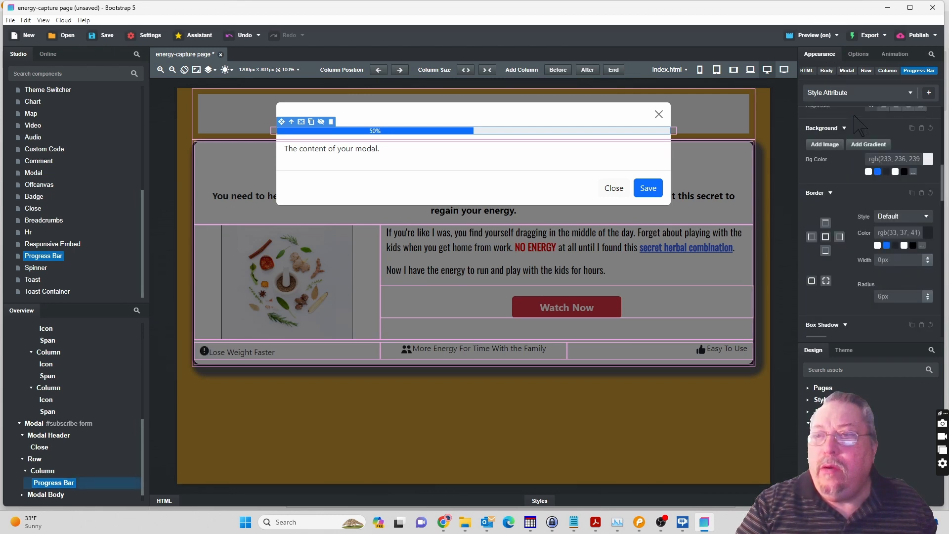
scroll(859, 127, up, 10)
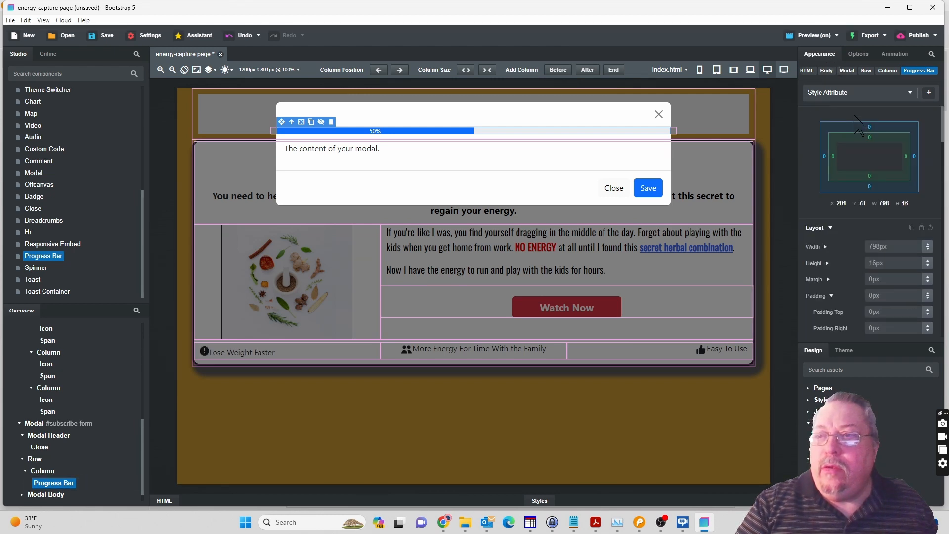
click(880, 246)
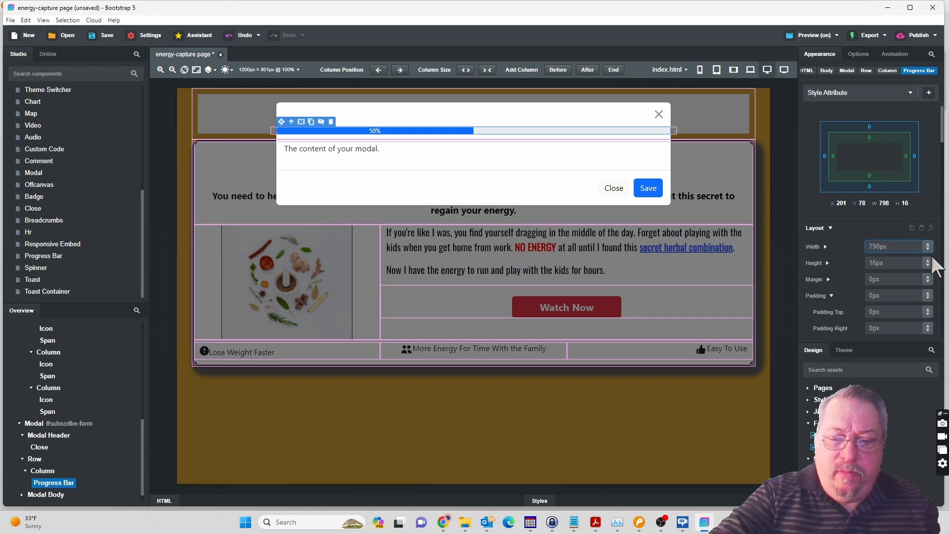
key(BackSpace)
key(BackSpace)
key(BackSpace)
key(BackSpace)
key(BackSpace)
text(80%)
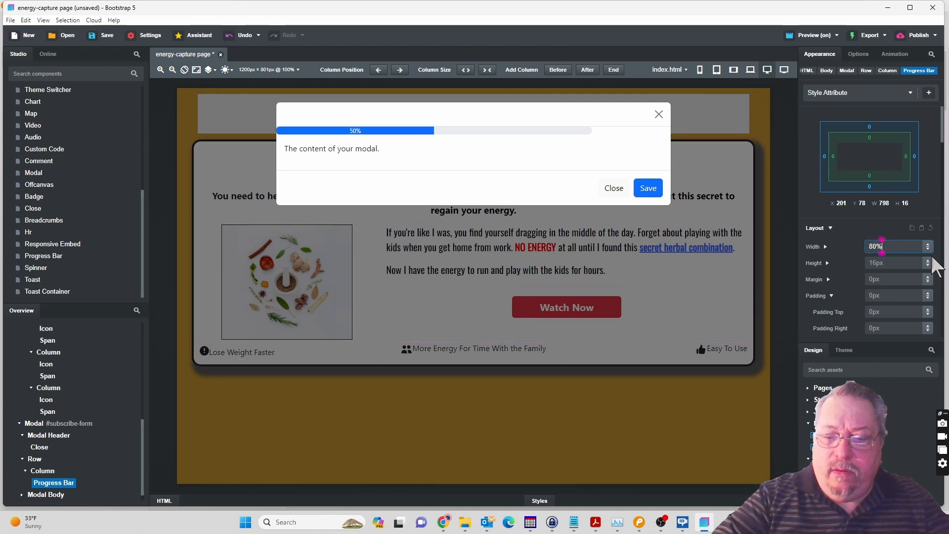
key(Return)
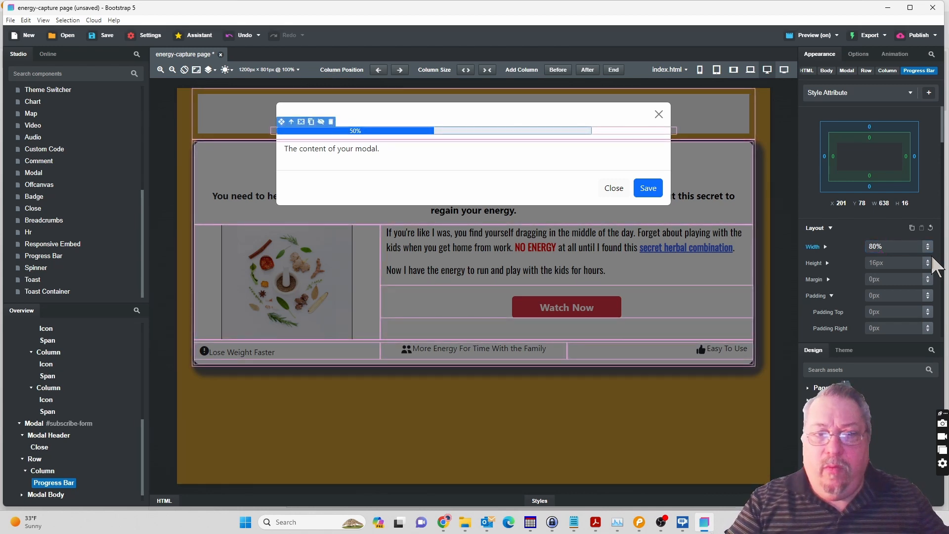
Set the alignment of the Column holding the progress bar to center and narrow the Column to about 754 px.
click(48, 474)
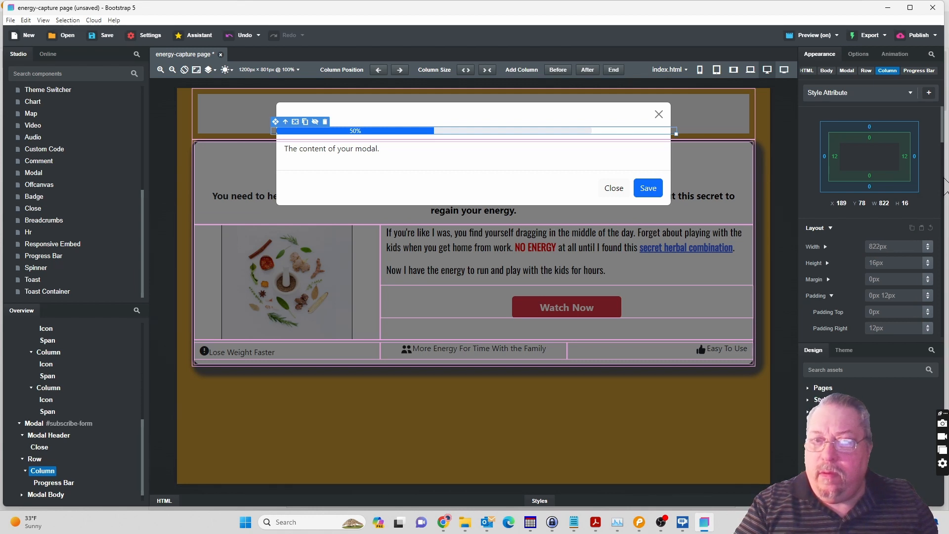
scroll(944, 174, down, 5)
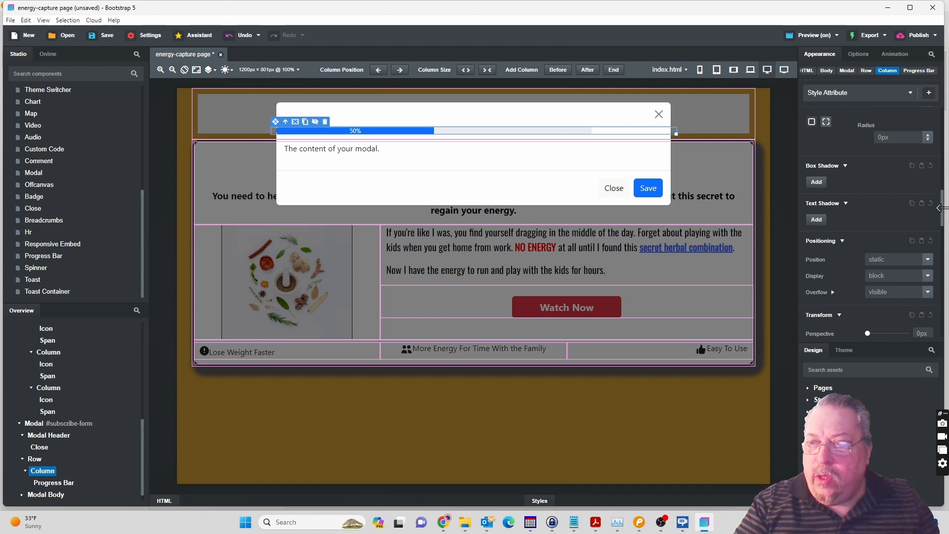
scroll(942, 203, up, 3)
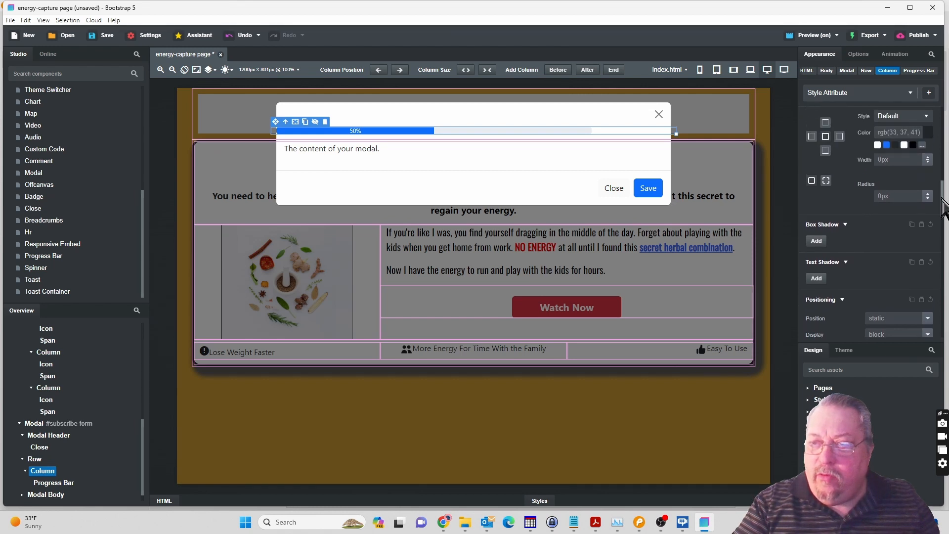
drag(942, 190, 942, 155)
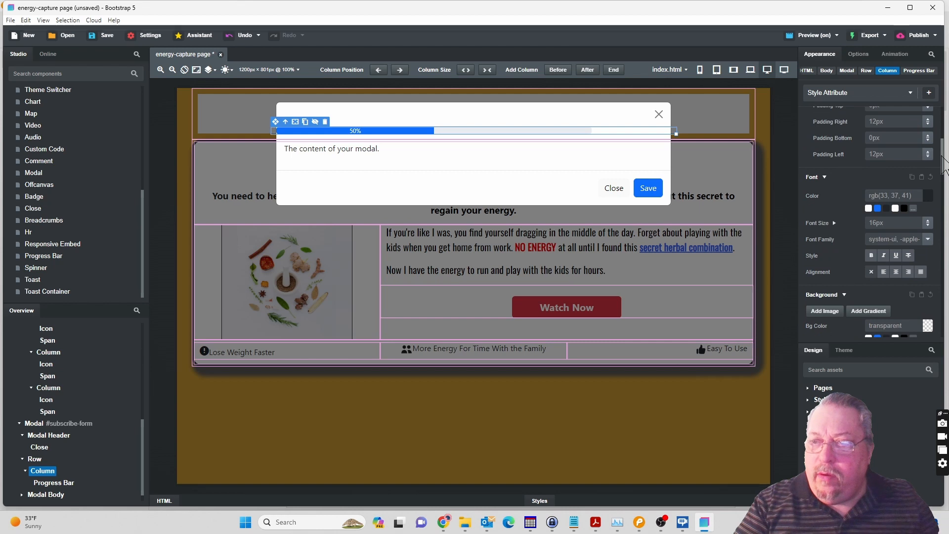
click(896, 271)
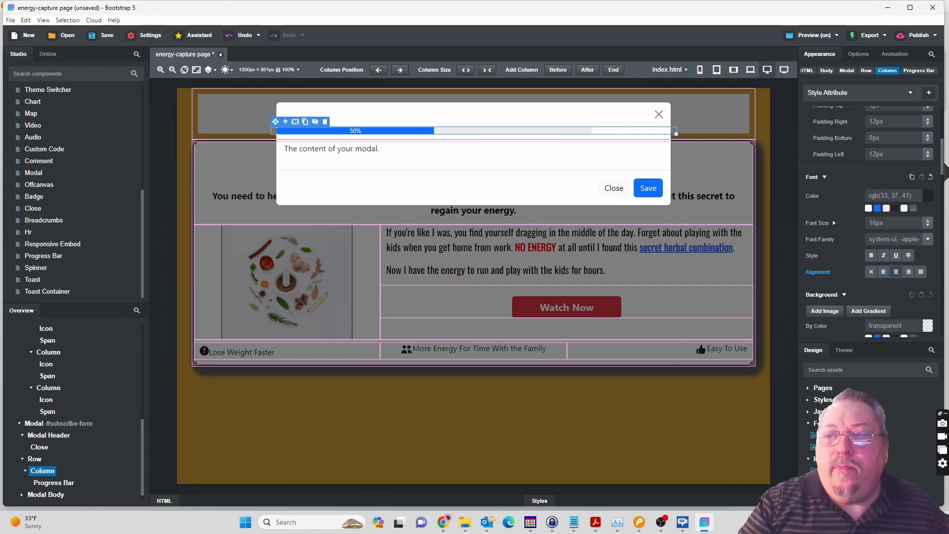
scroll(944, 173, up, 1)
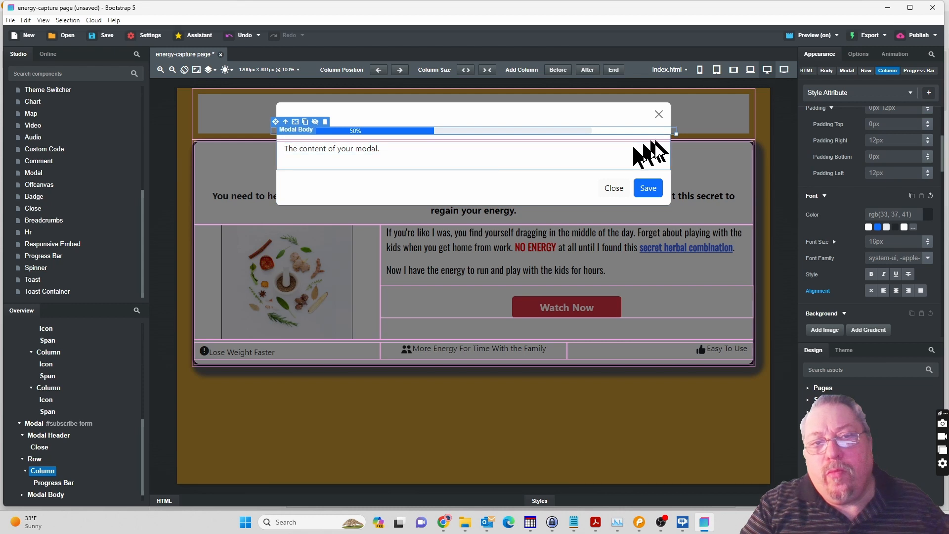
drag(675, 134, 650, 132)
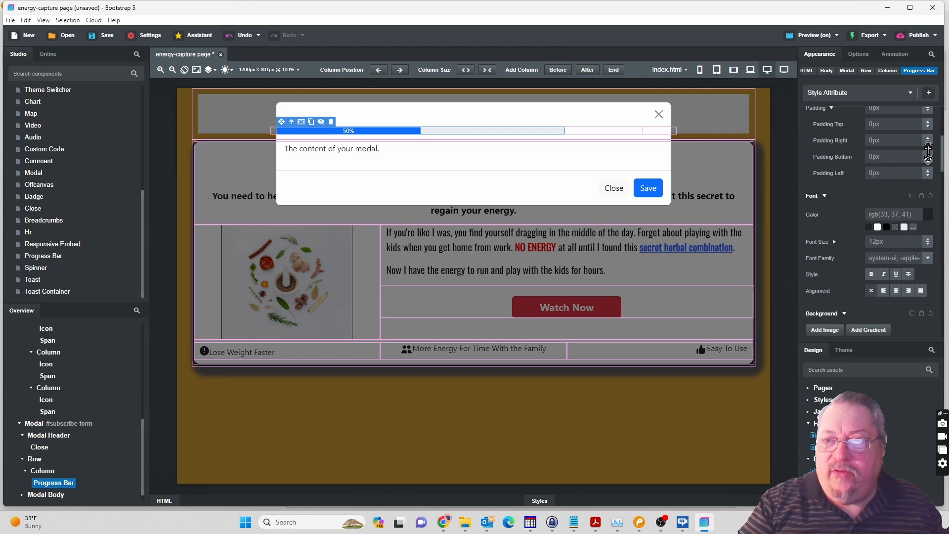
Give the Progress Bar 6px right padding and 37px left padding, and set its height to 24px.
drag(928, 142, 927, 138)
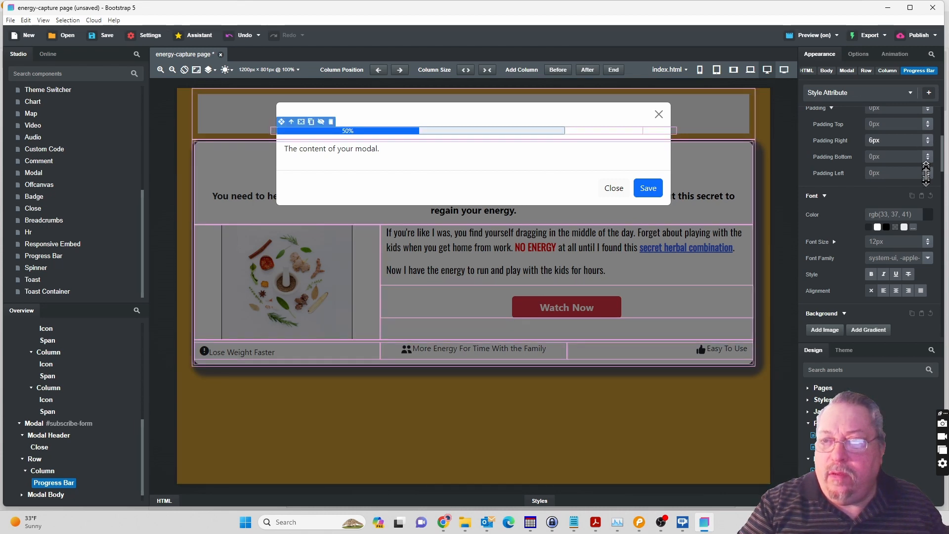
drag(929, 176, 929, 174)
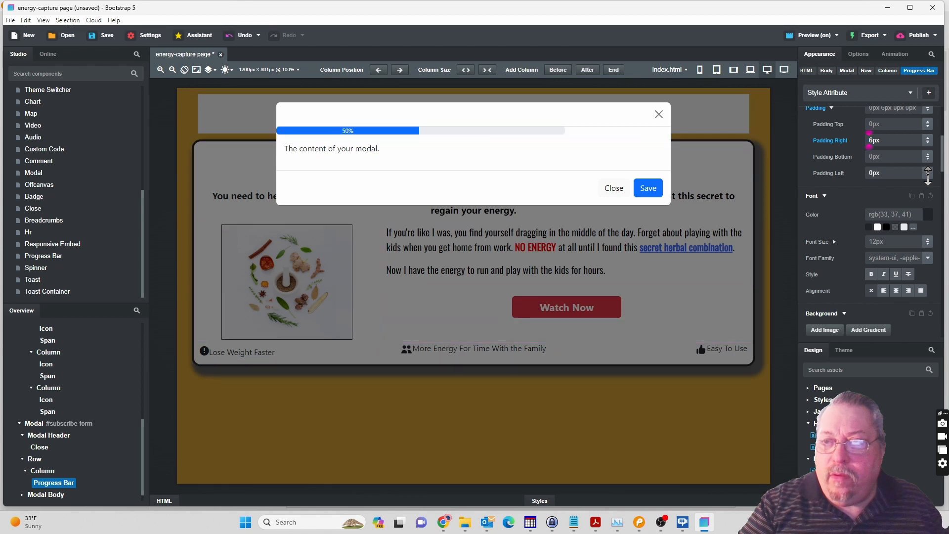
drag(929, 165, 929, 140)
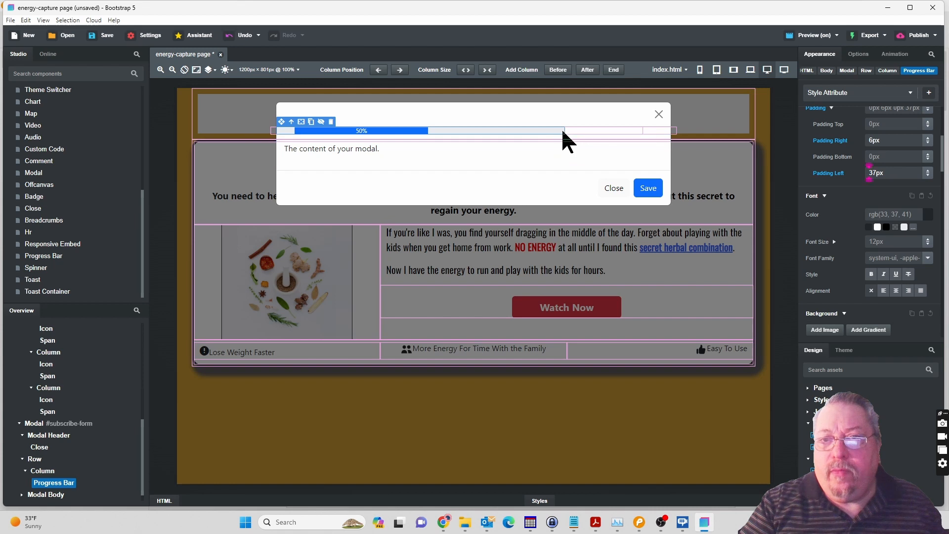
scroll(885, 141, up, 3)
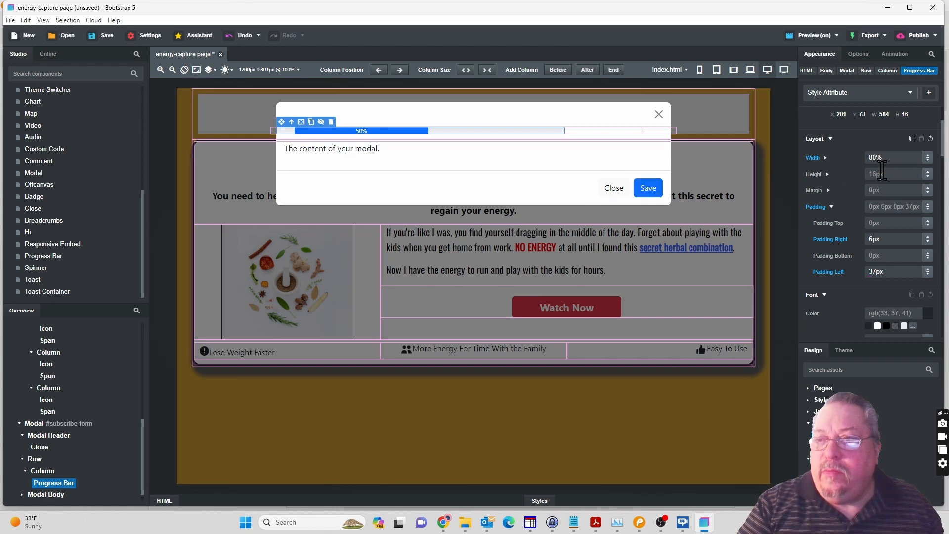
drag(928, 174, 925, 170)
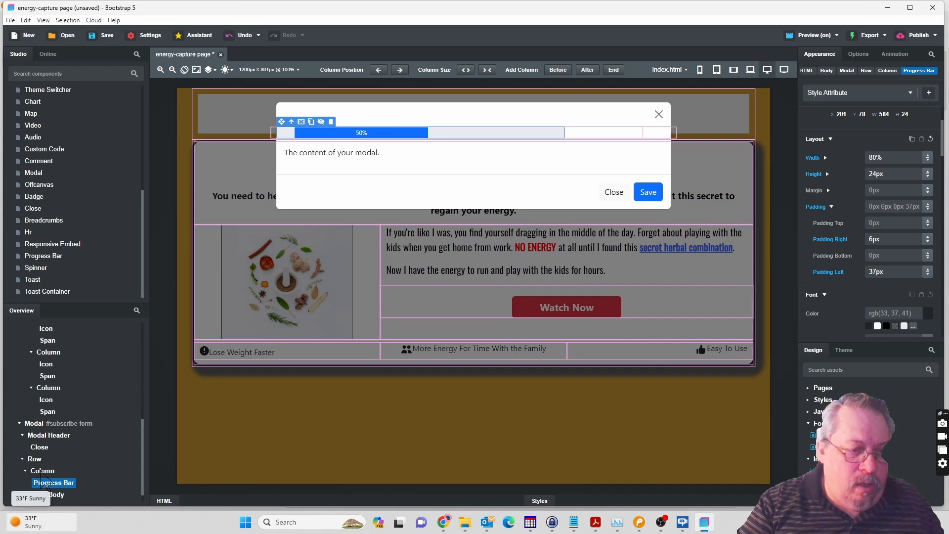
Set the progress bar Column's right padding to 1px, left padding to 50px and width to 757.5px.
mouse_move(32, 518)
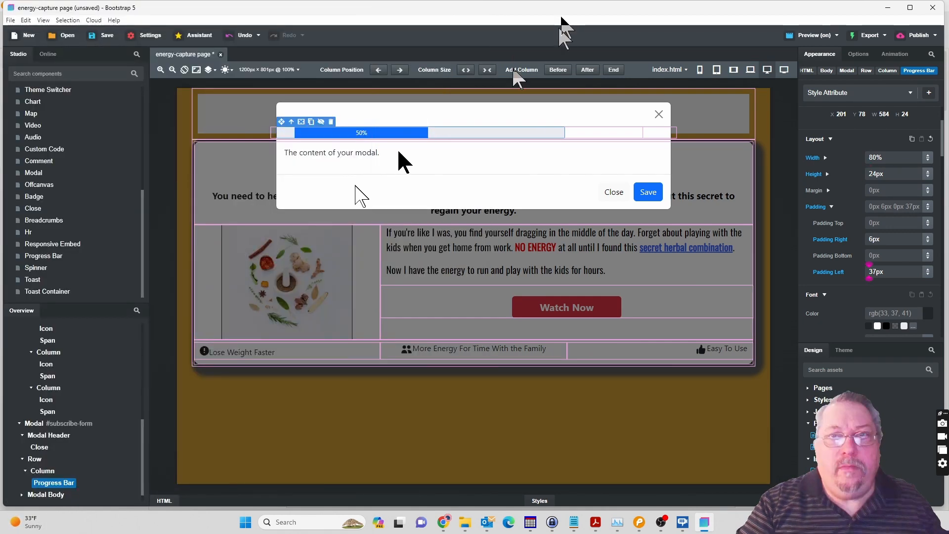
click(44, 472)
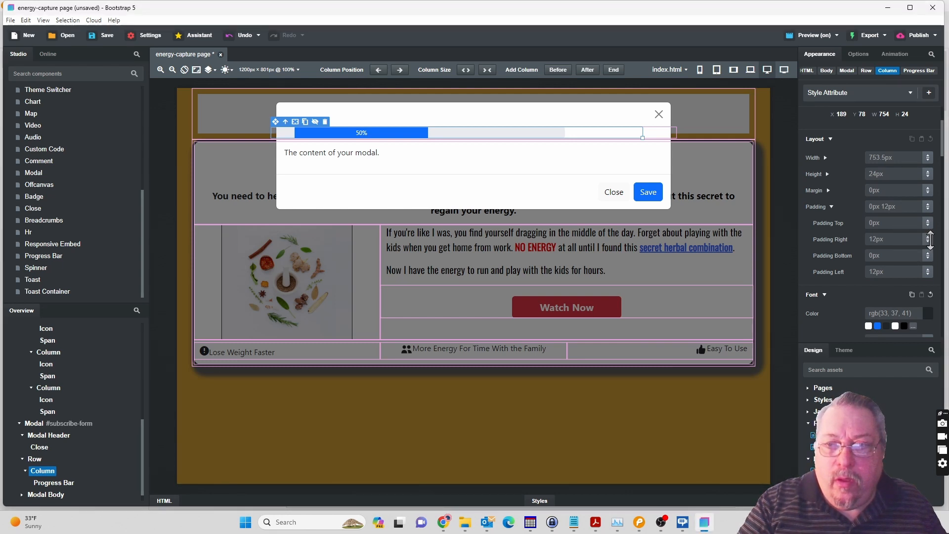
drag(930, 240, 930, 236)
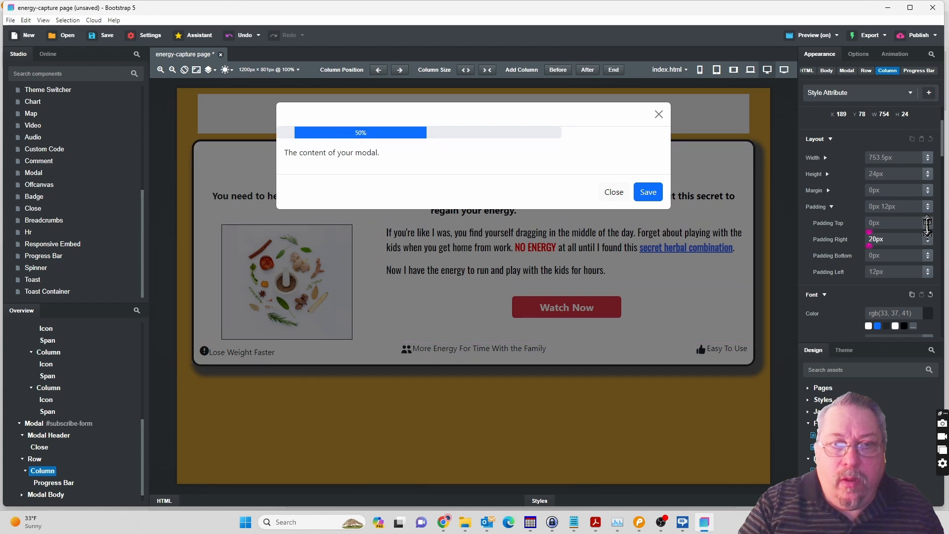
drag(926, 231, 927, 254)
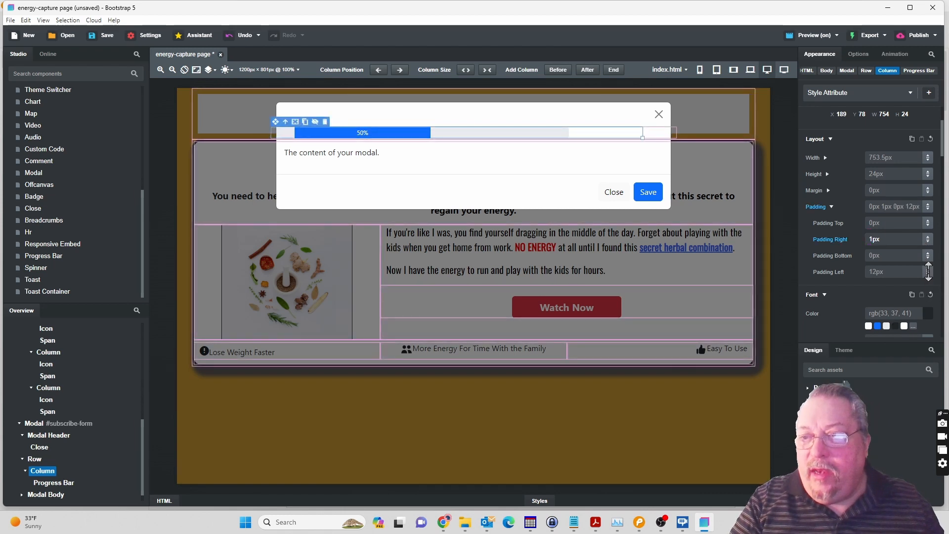
drag(929, 271, 923, 230)
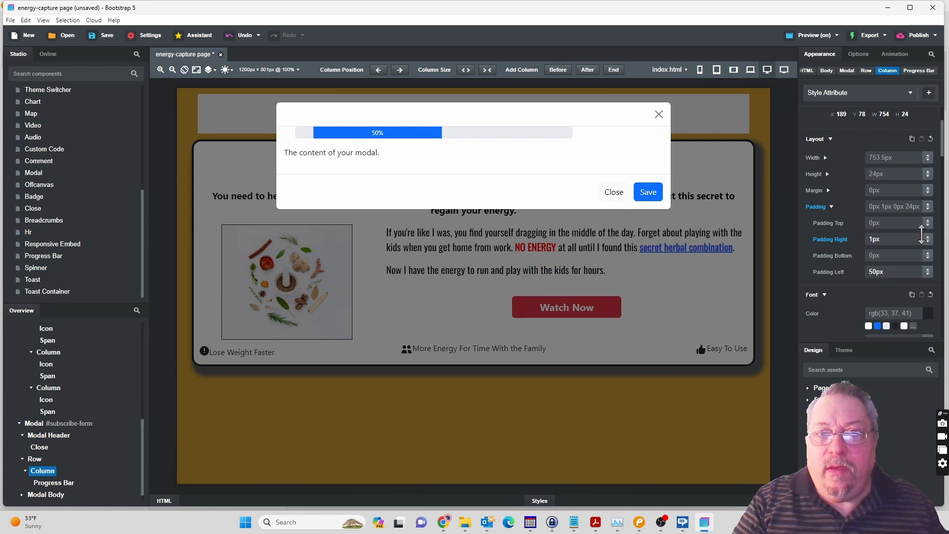
drag(920, 235, 920, 235)
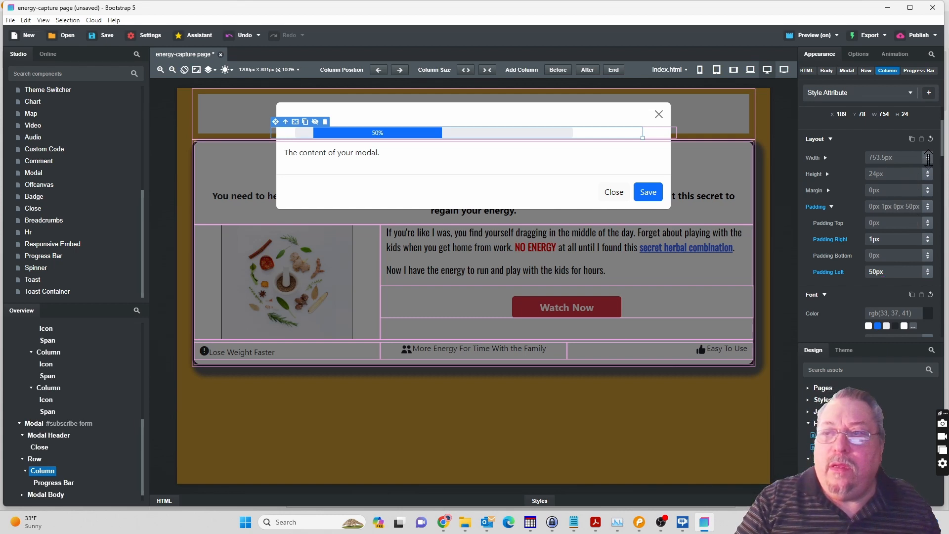
drag(928, 158, 929, 155)
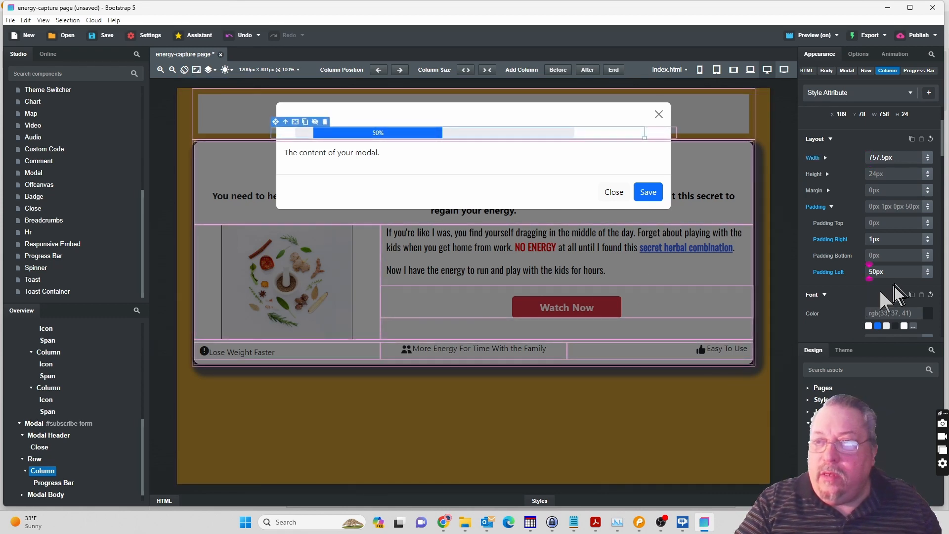
Apply a Solid border style to the Column around the progress bar.
drag(944, 154, 943, 191)
click(928, 238)
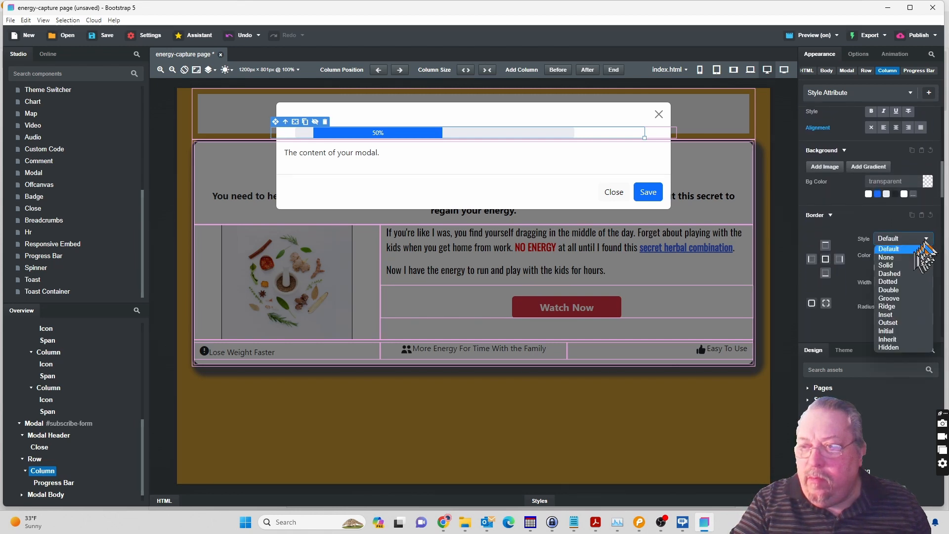
click(913, 265)
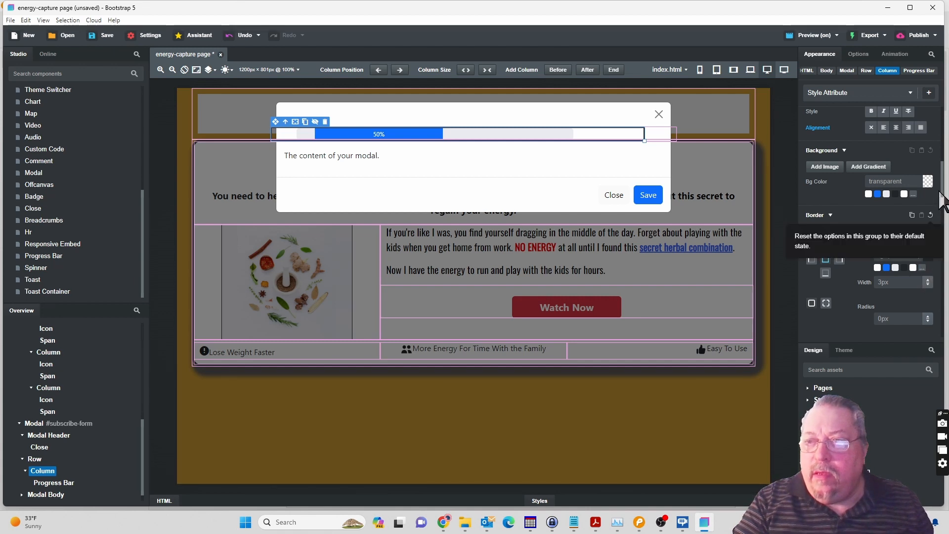
Widen the bordered Column to 788.5px and reduce its left padding to -8px.
scroll(944, 196, up, 1)
drag(945, 196, 927, 129)
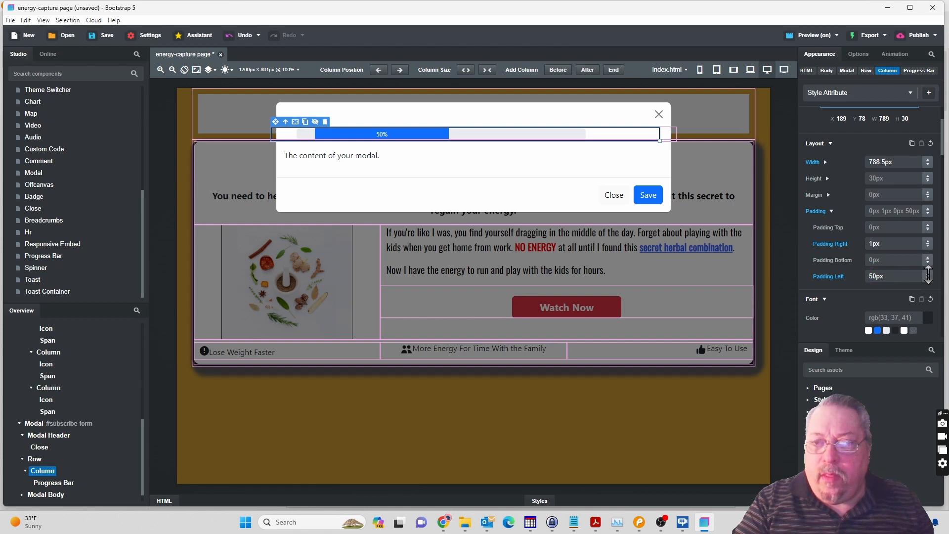
drag(928, 275, 929, 339)
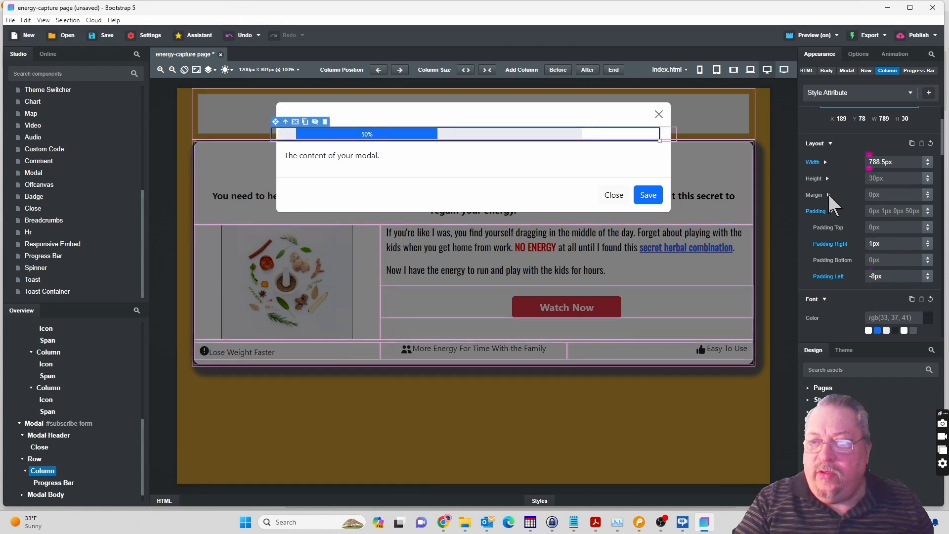
Give the bordered Column a 28px left margin and reduce its width to 772.5px so it fits inside the modal.
click(829, 195)
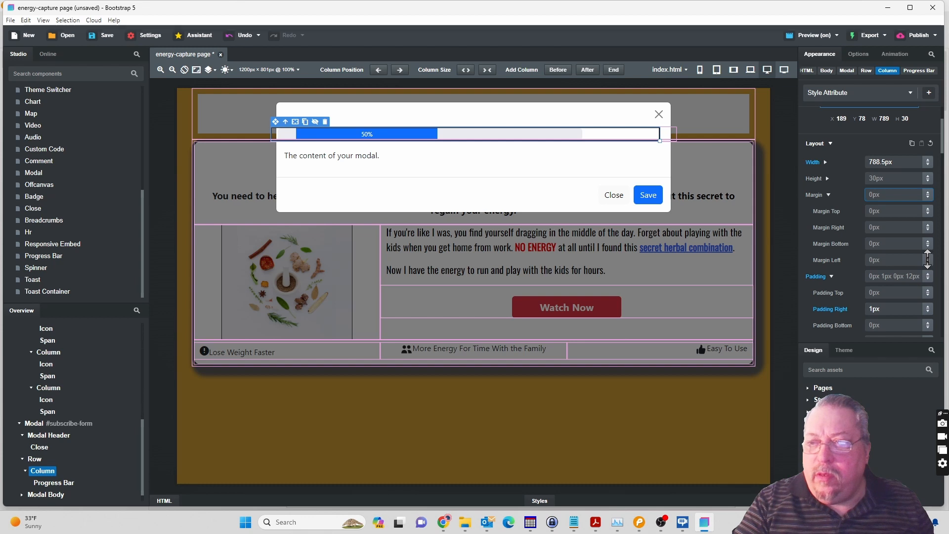
drag(928, 259, 927, 229)
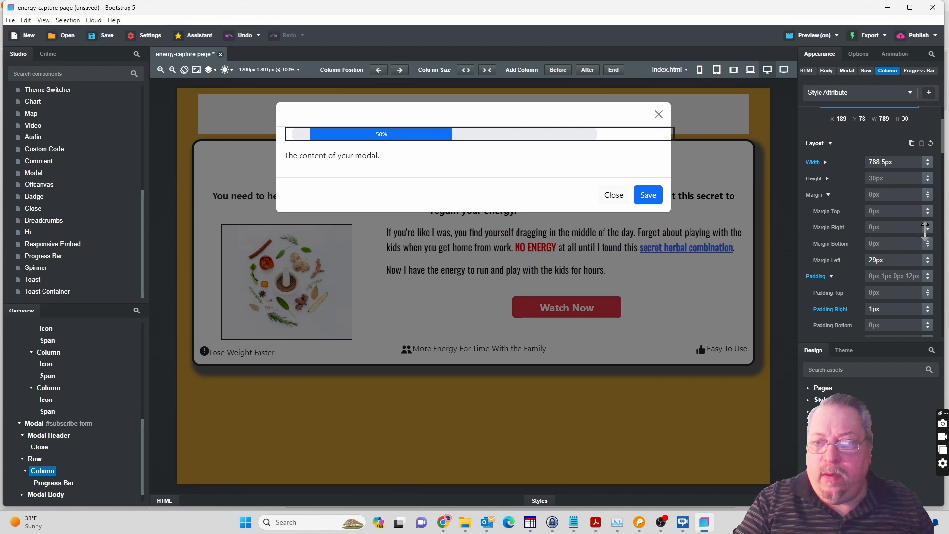
drag(927, 229, 929, 223)
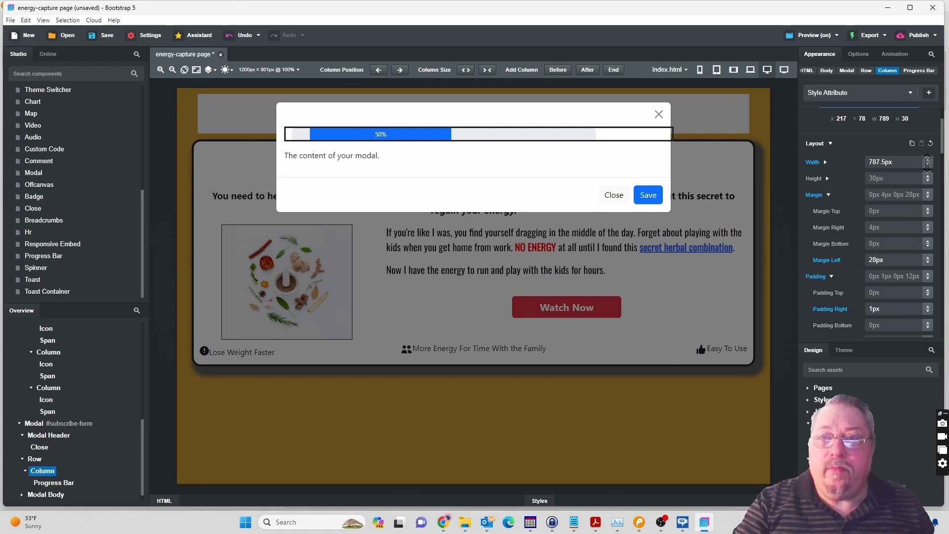
drag(928, 167, 928, 174)
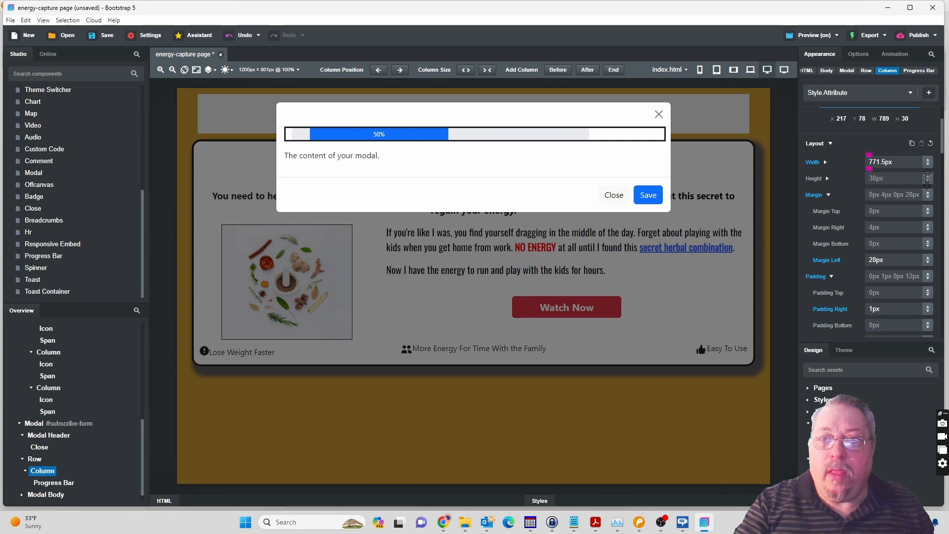
drag(921, 180, 921, 181)
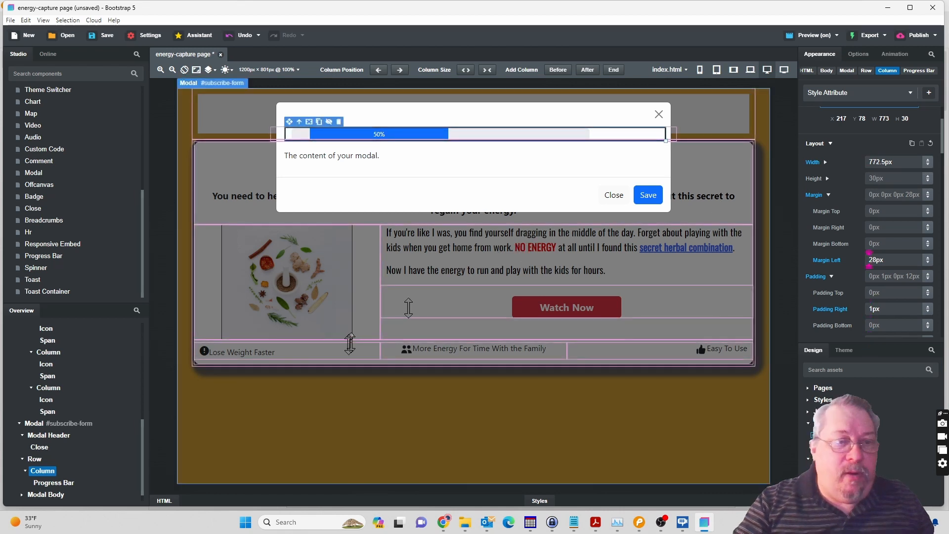
Set the width of the progress bar in the subscribe form modal to 100%.
click(54, 483)
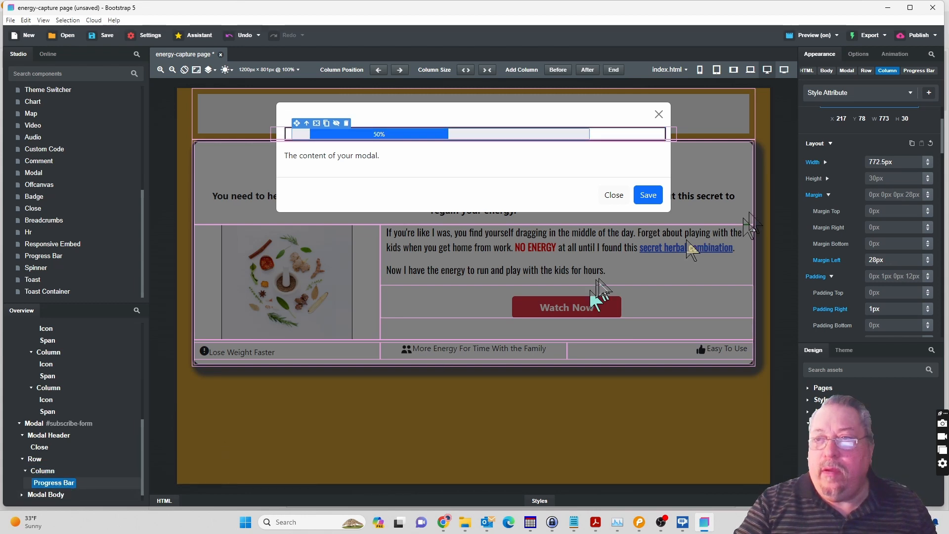
drag(900, 164, 861, 165)
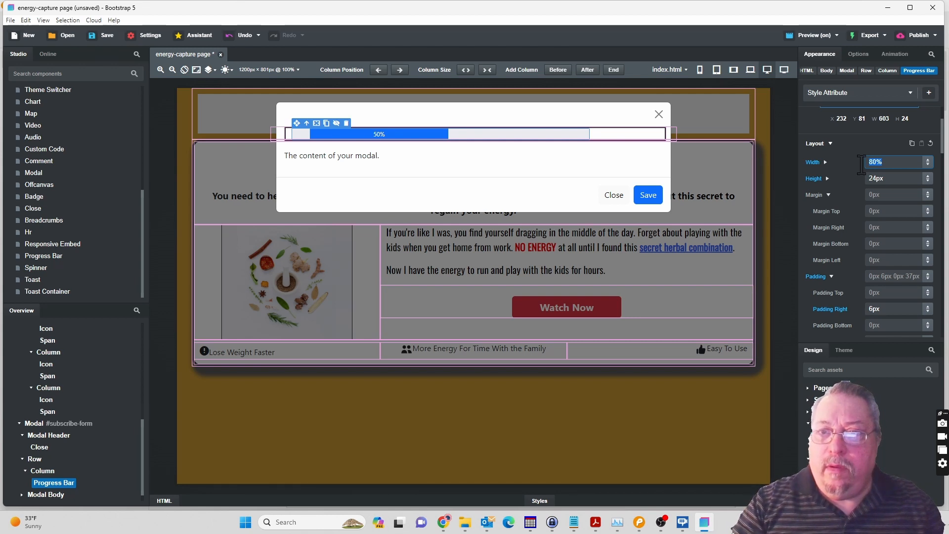
text(100)
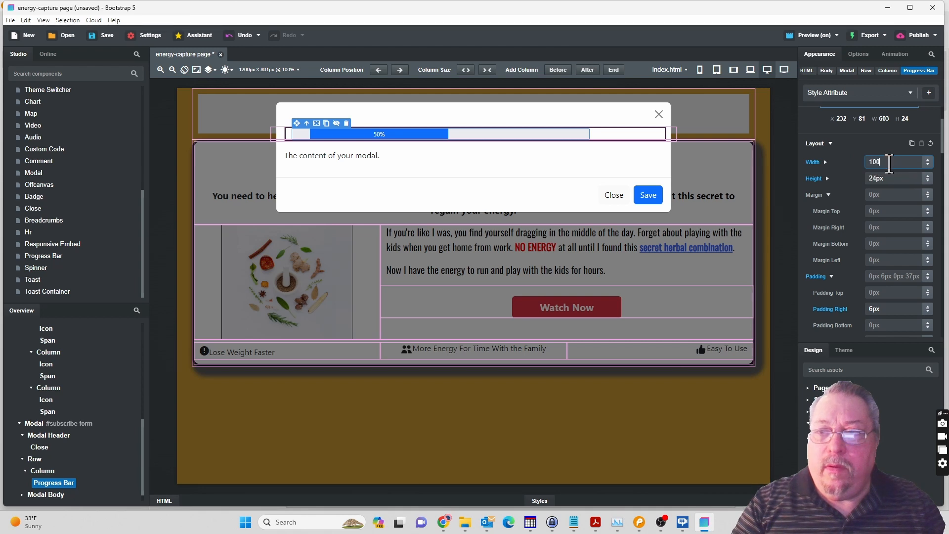
text(%)
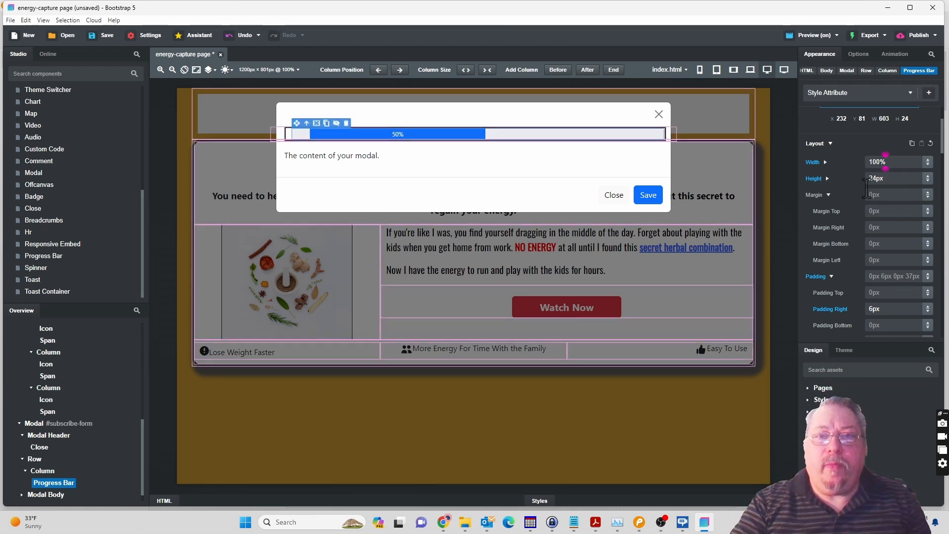
Check the form mockup in Pencil, return to Bootstrap Studio and give the progress bar the Success style.
click(641, 529)
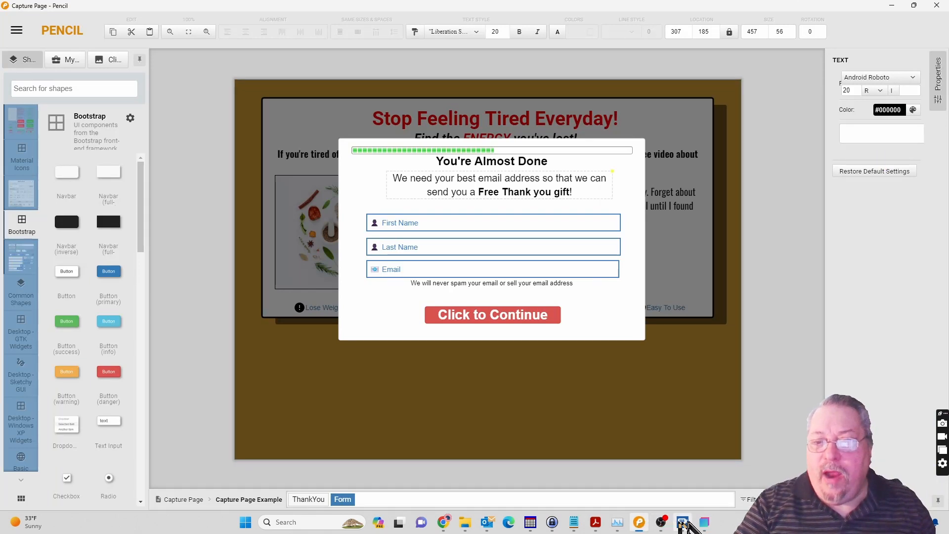
click(705, 524)
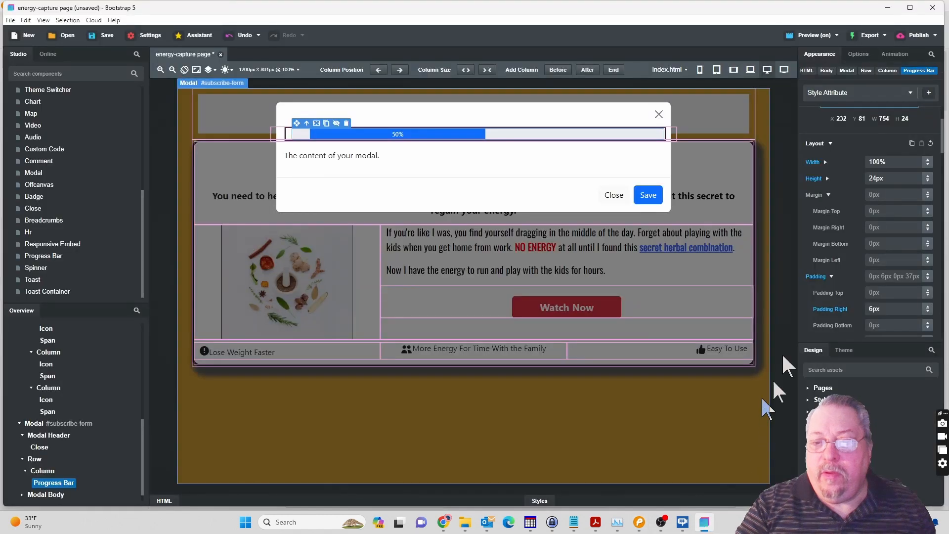
click(859, 55)
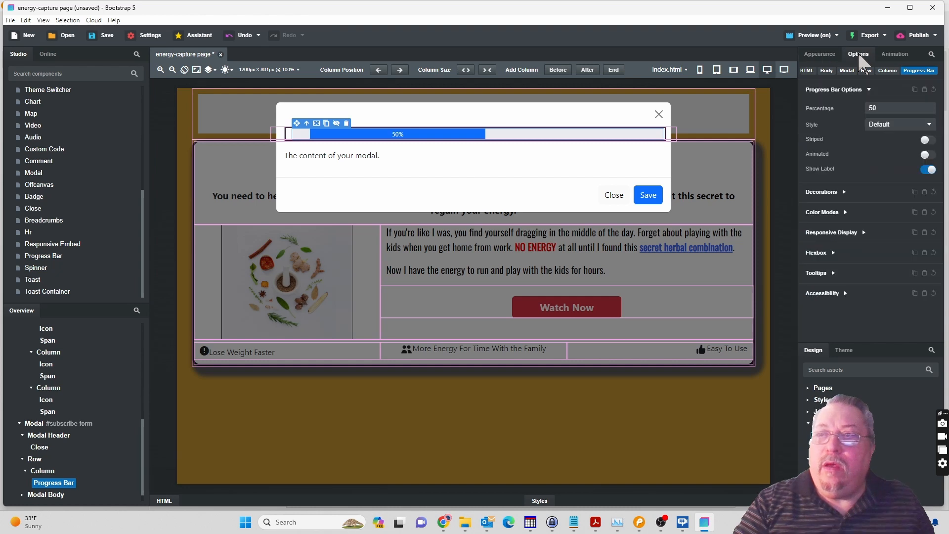
click(892, 124)
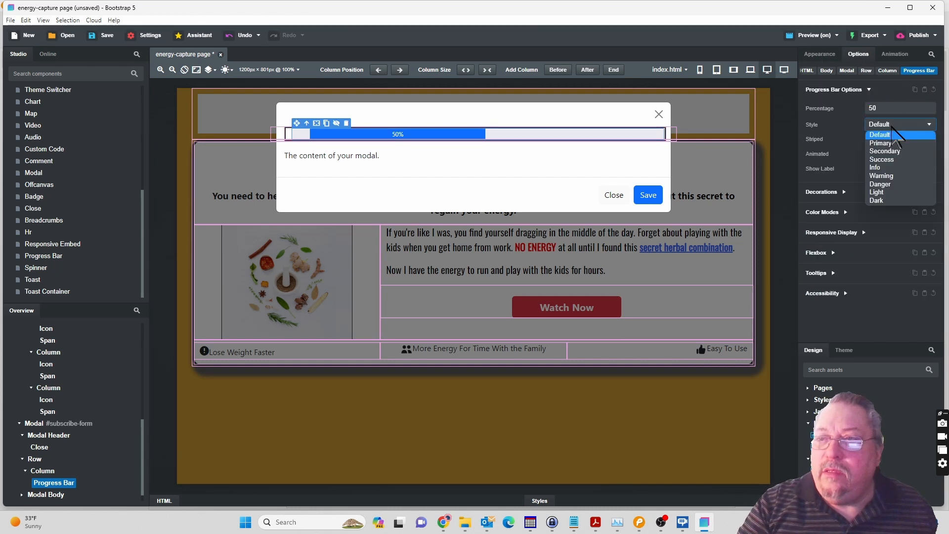
click(885, 151)
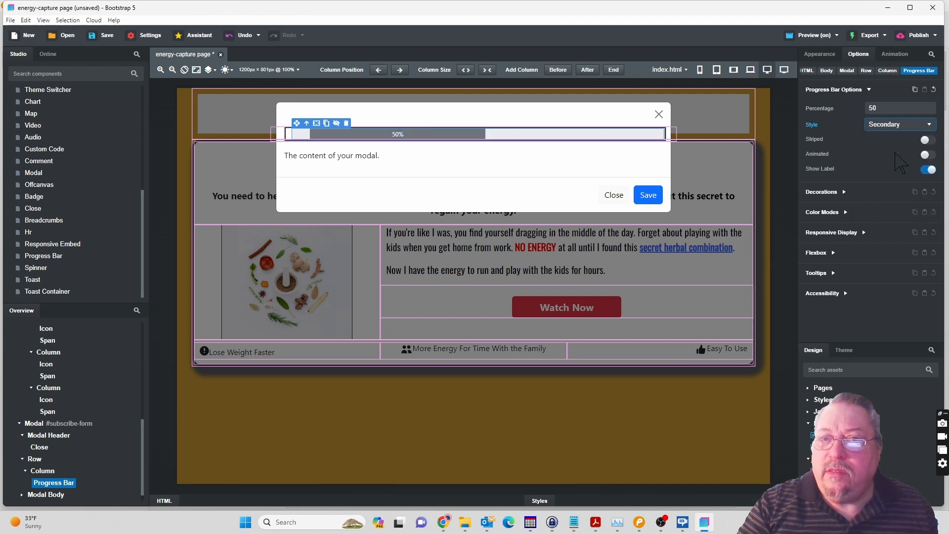
click(890, 127)
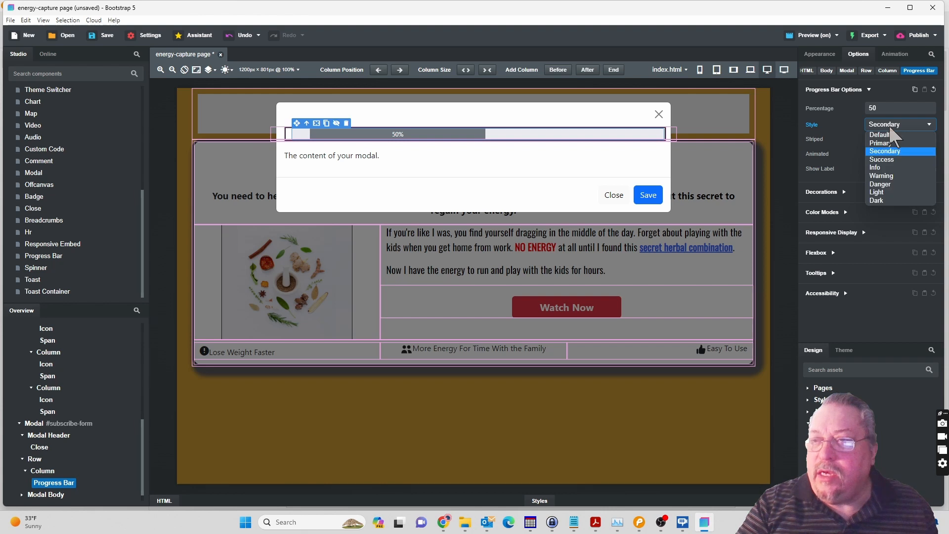
click(892, 160)
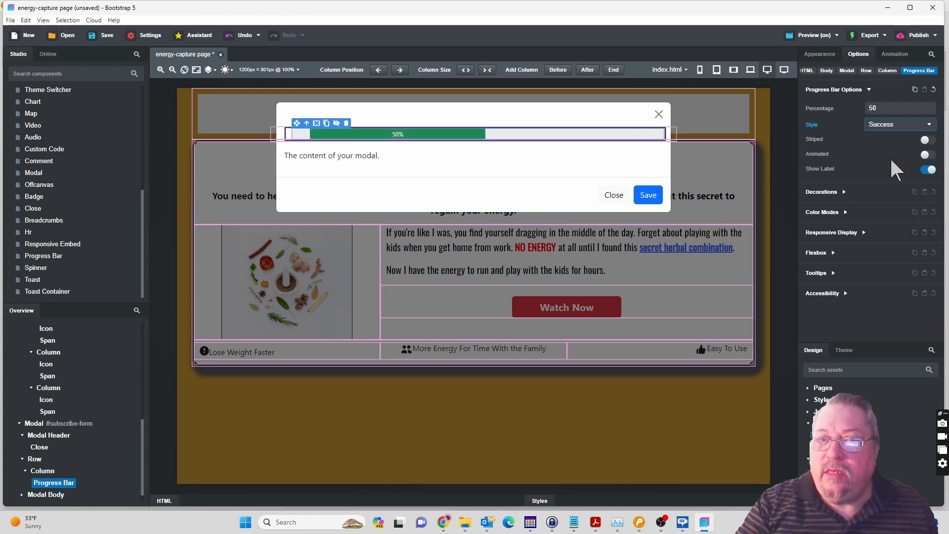
Make the progress bar striped and animated, and set its percentage to 33.
click(929, 141)
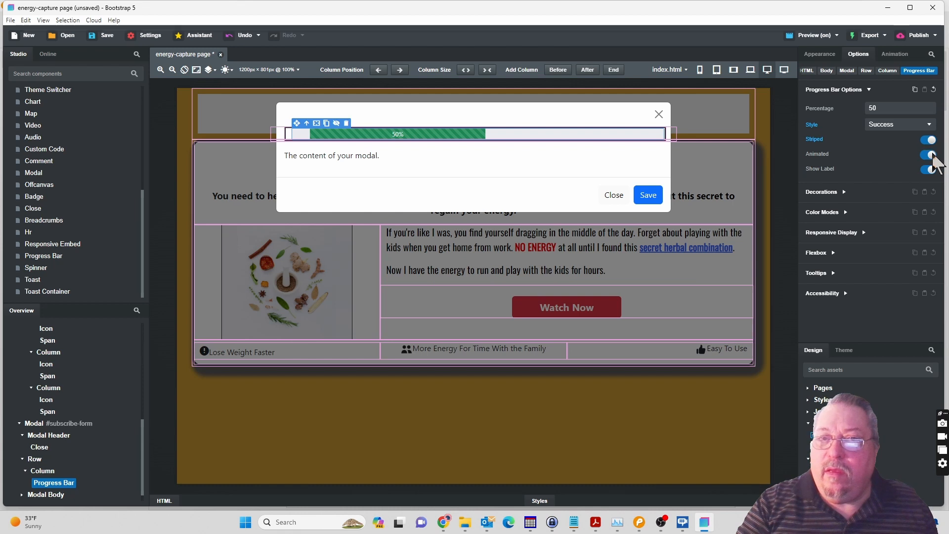
click(869, 108)
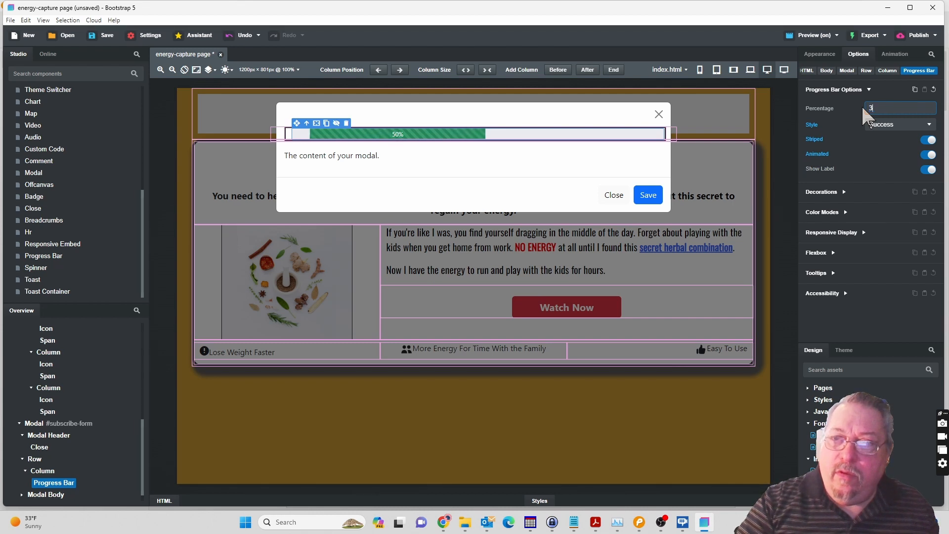
text(33)
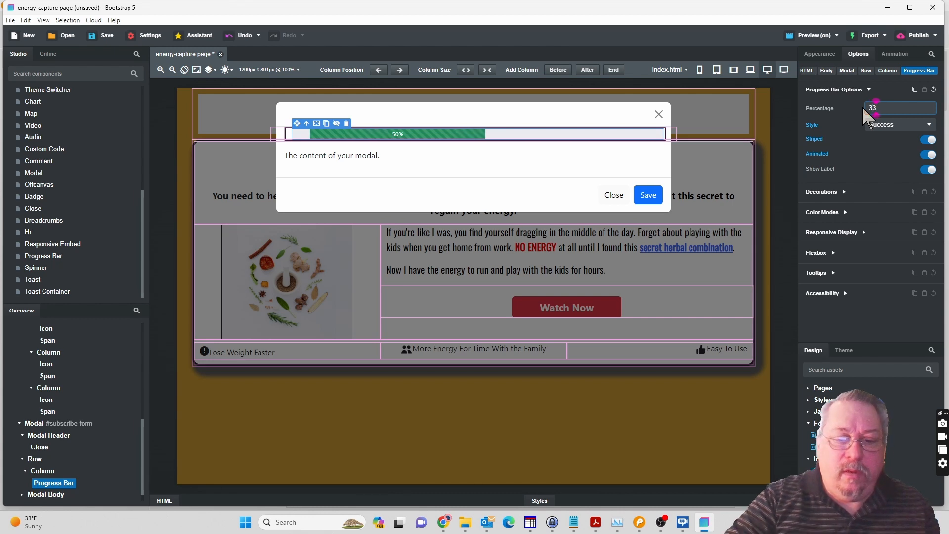
key(Return)
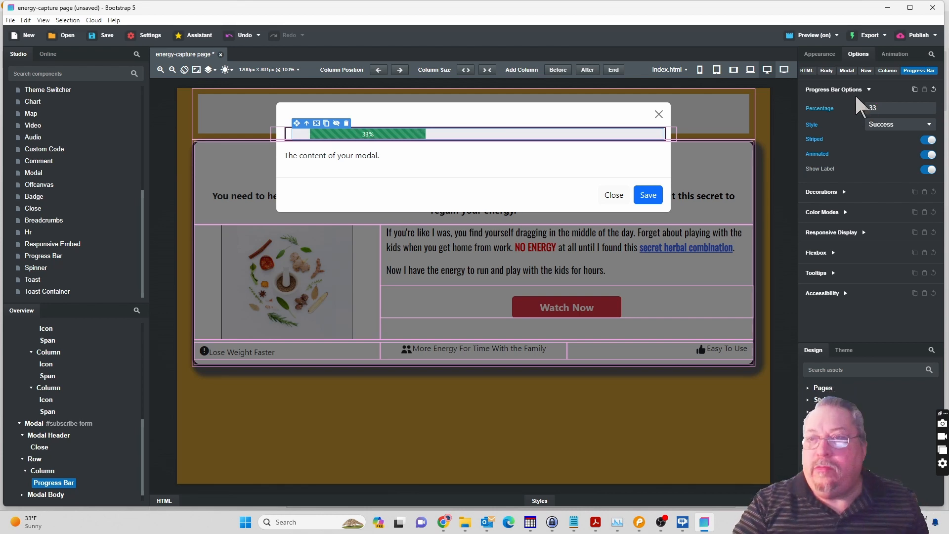
Set the progress bar's left padding and right padding to 0px.
click(823, 52)
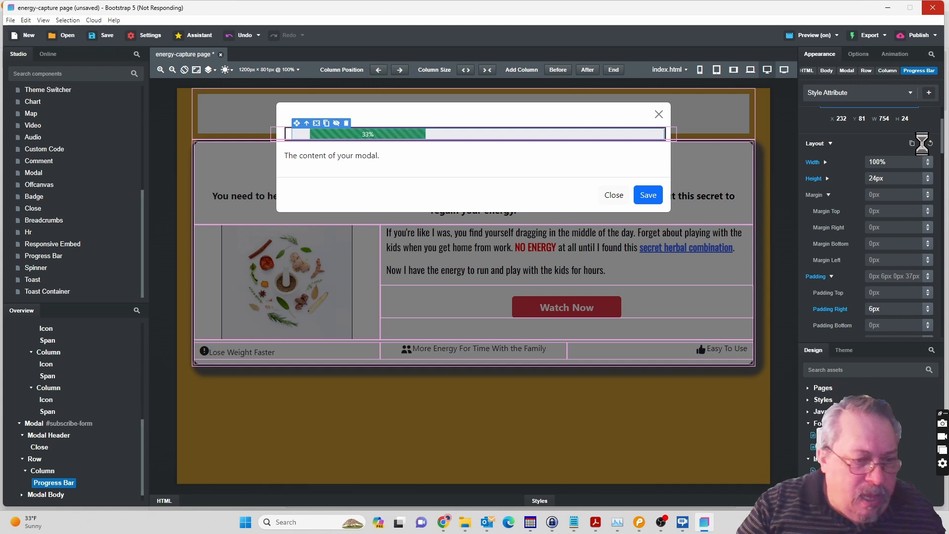
scroll(923, 145, down, 5)
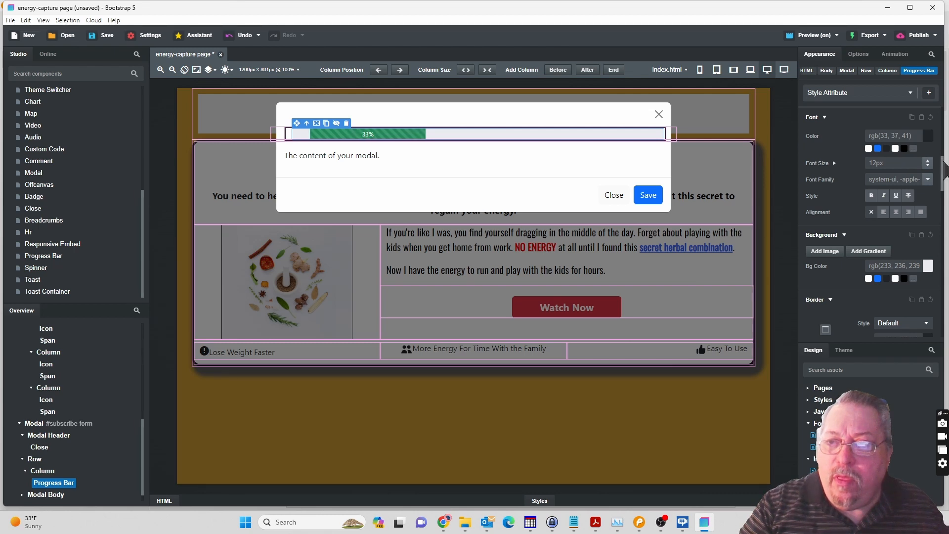
mouse_move(945, 164)
mouse_down()
mouse_move(942, 136)
mouse_move(944, 150)
mouse_up()
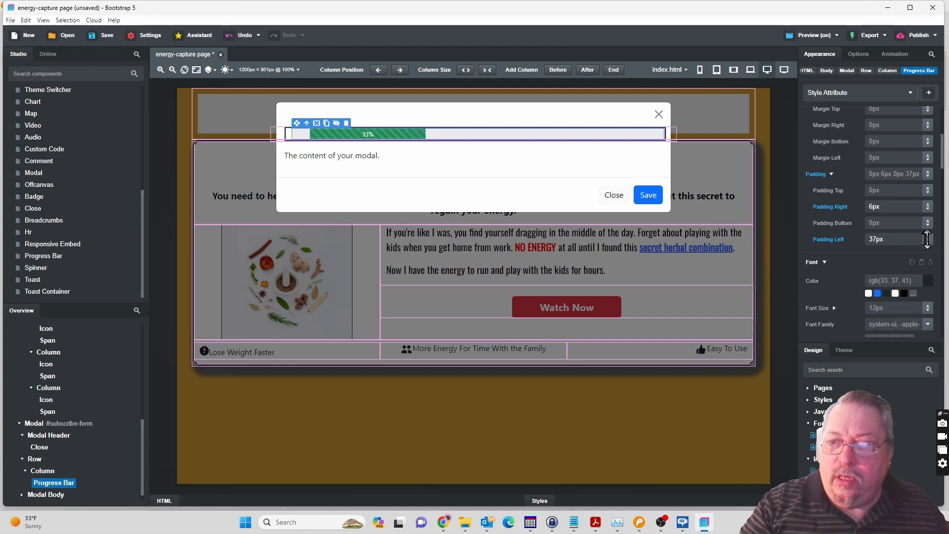
drag(928, 241, 929, 275)
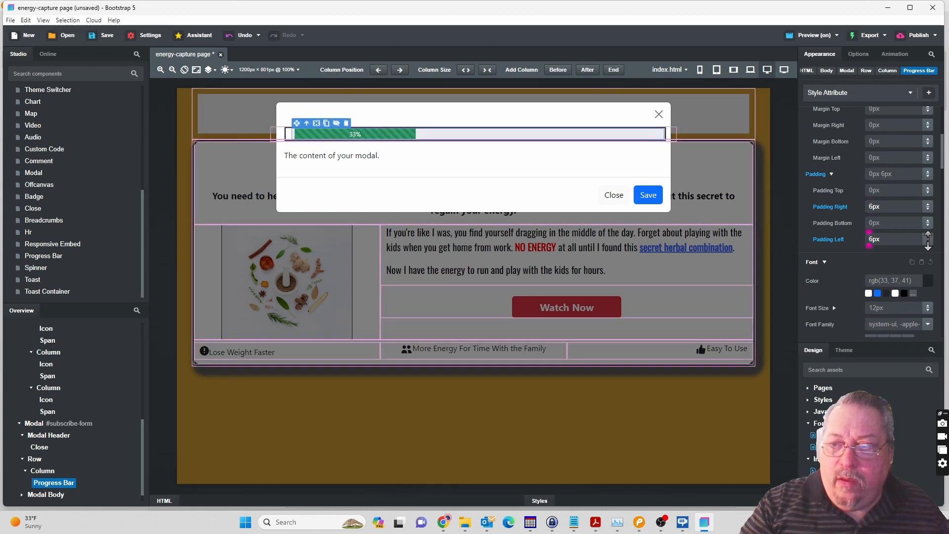
drag(873, 240, 869, 240)
text(0)
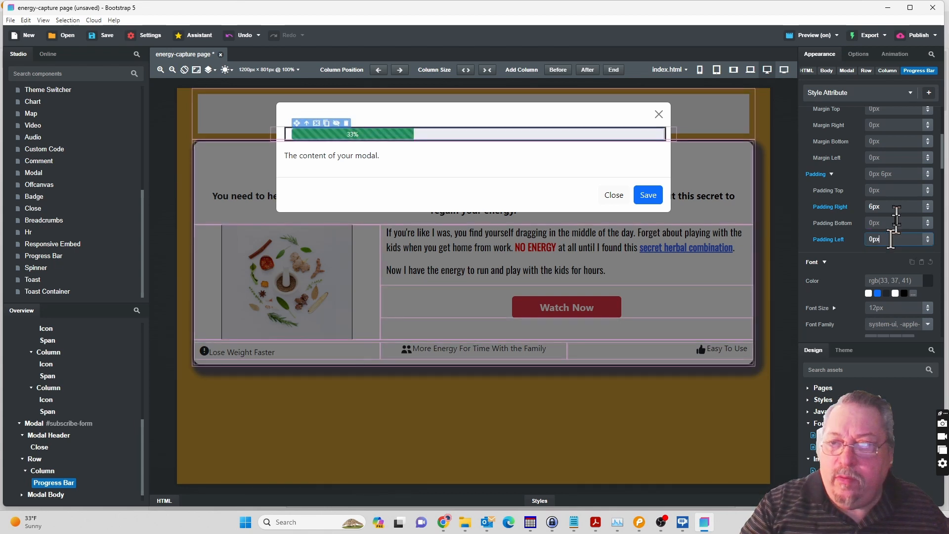
double_click(869, 208)
text(0)
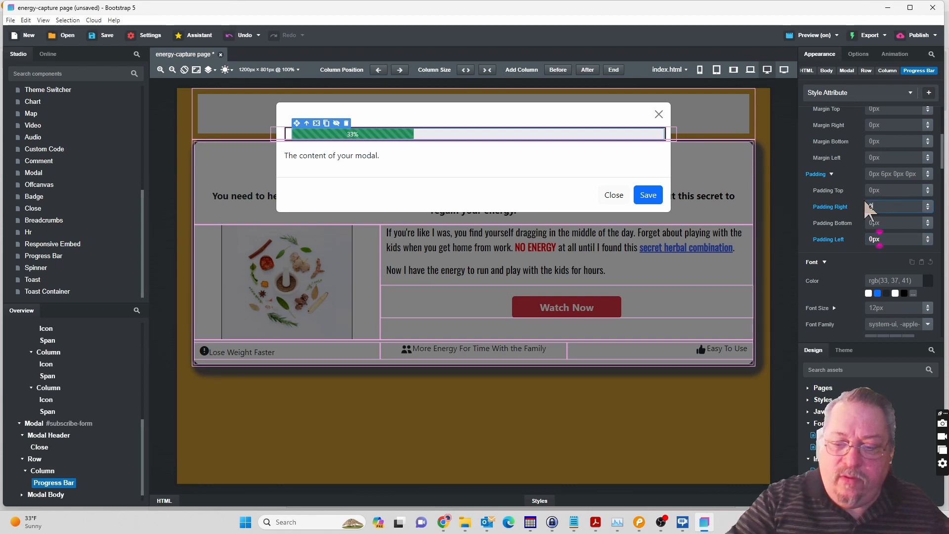
text(px)
key(Return)
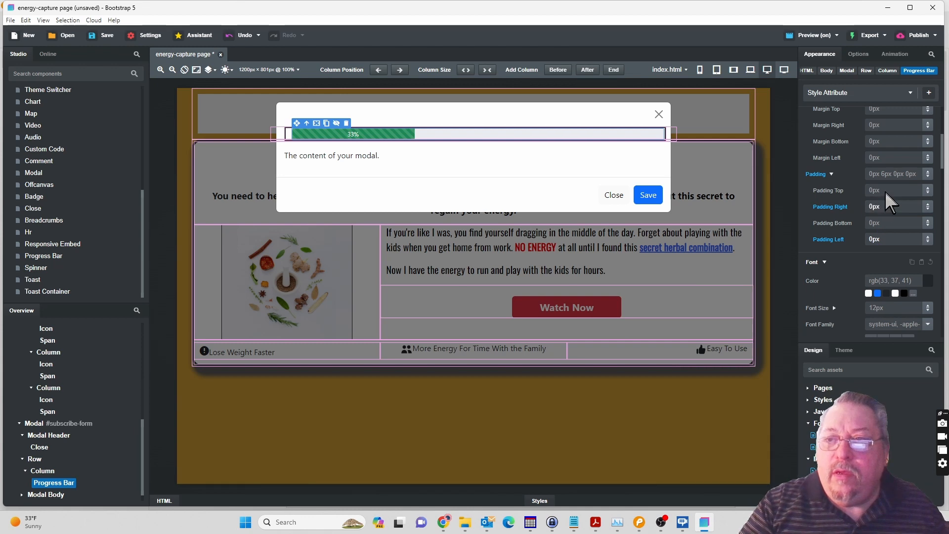
click(885, 191)
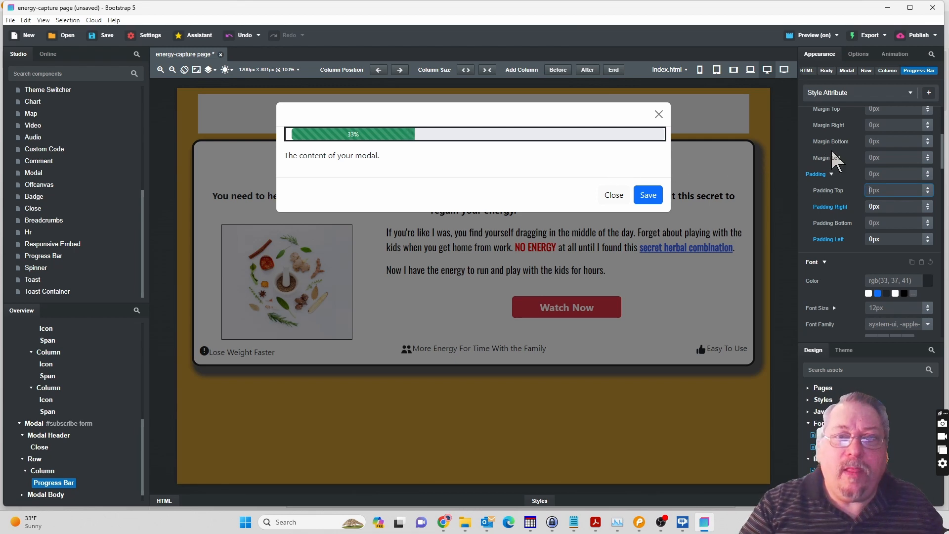
click(861, 53)
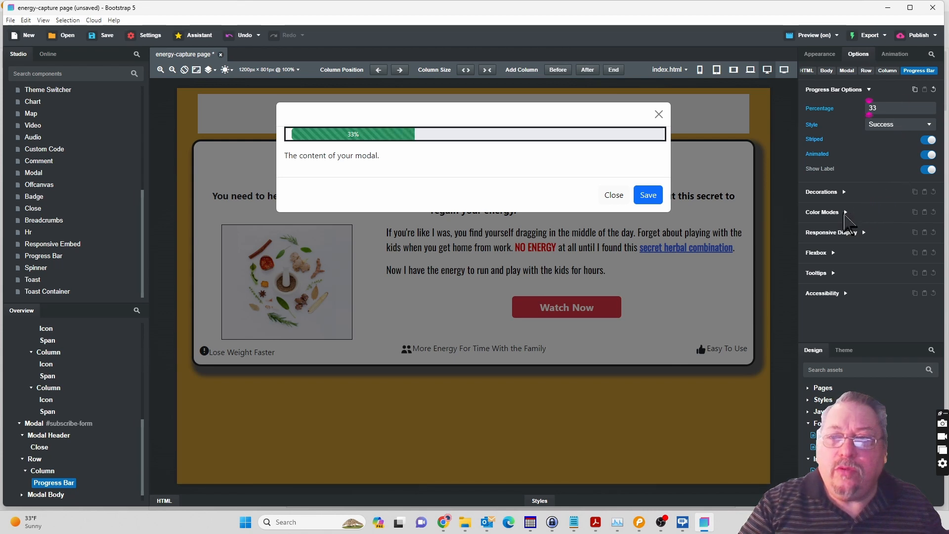
click(844, 213)
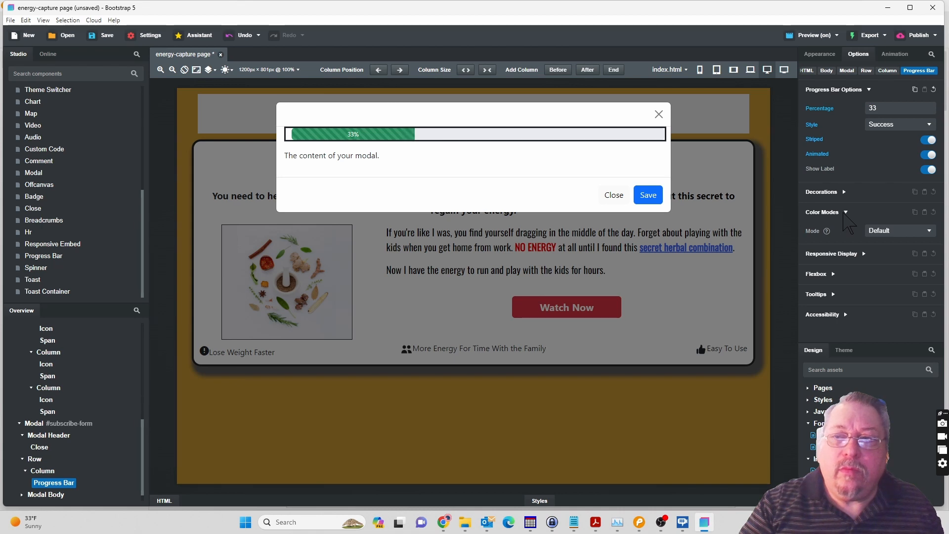
click(845, 213)
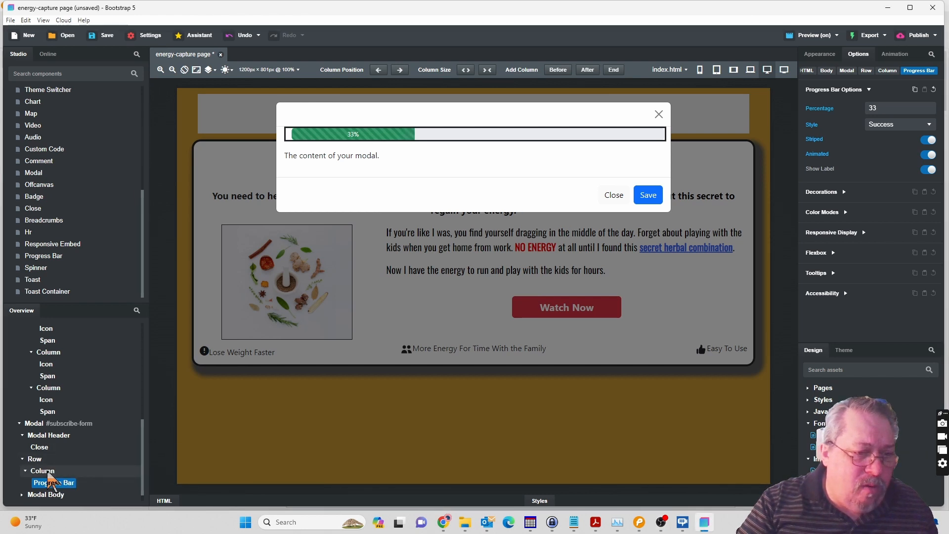
Remove the border from the Column around the progress bar by setting its border style to None.
click(48, 472)
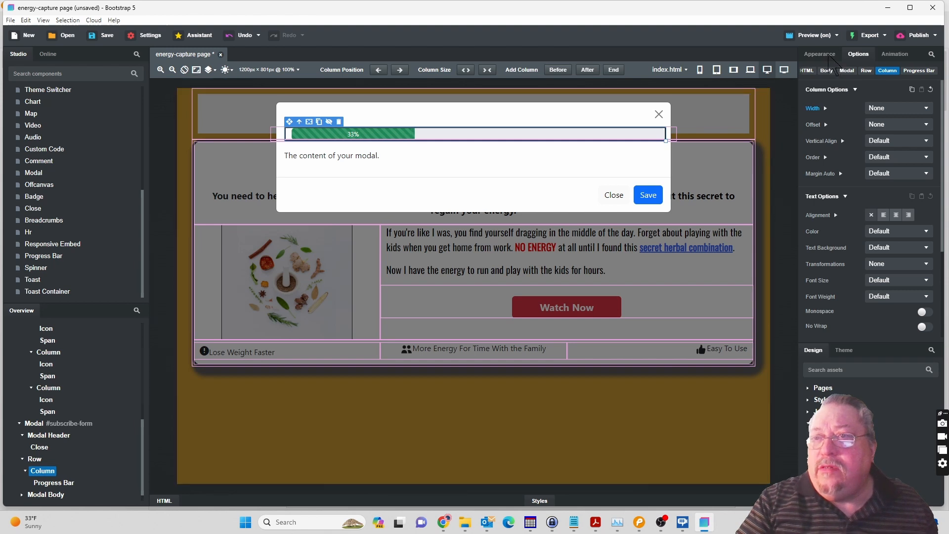
click(830, 57)
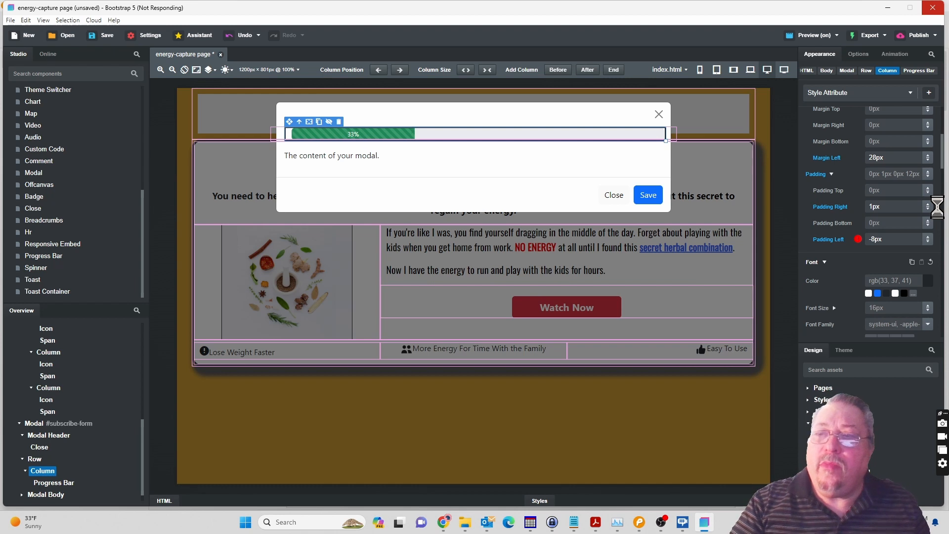
scroll(938, 209, down, 3)
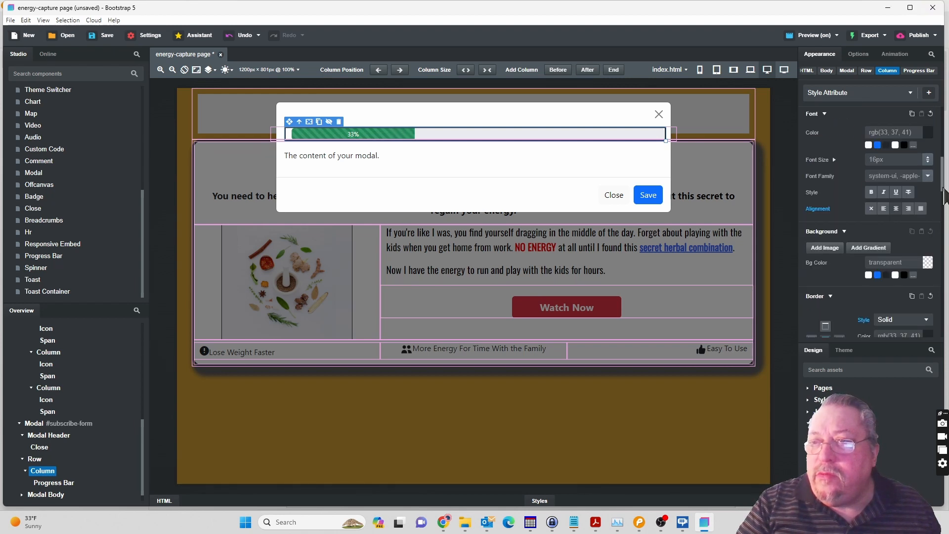
mouse_move(943, 188)
mouse_down()
mouse_move(943, 211)
mouse_move(940, 189)
mouse_up()
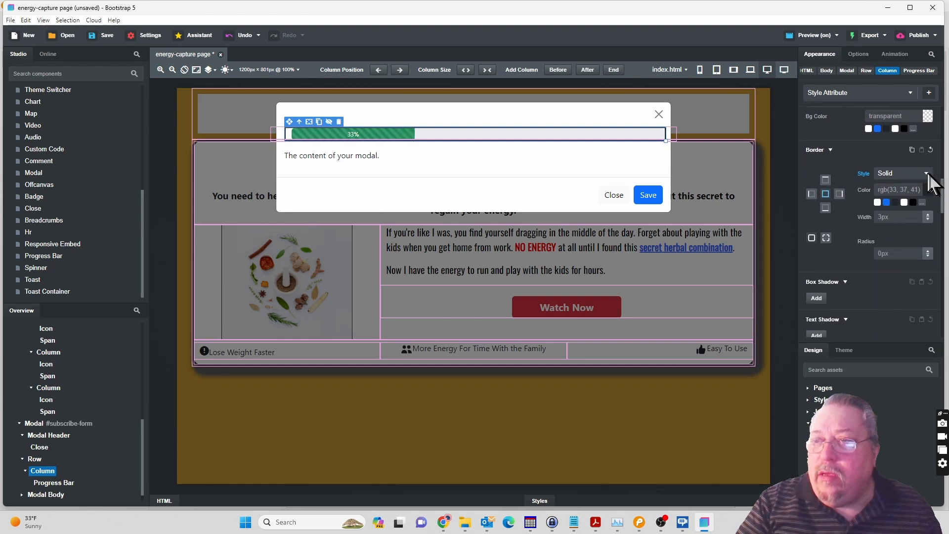
click(925, 174)
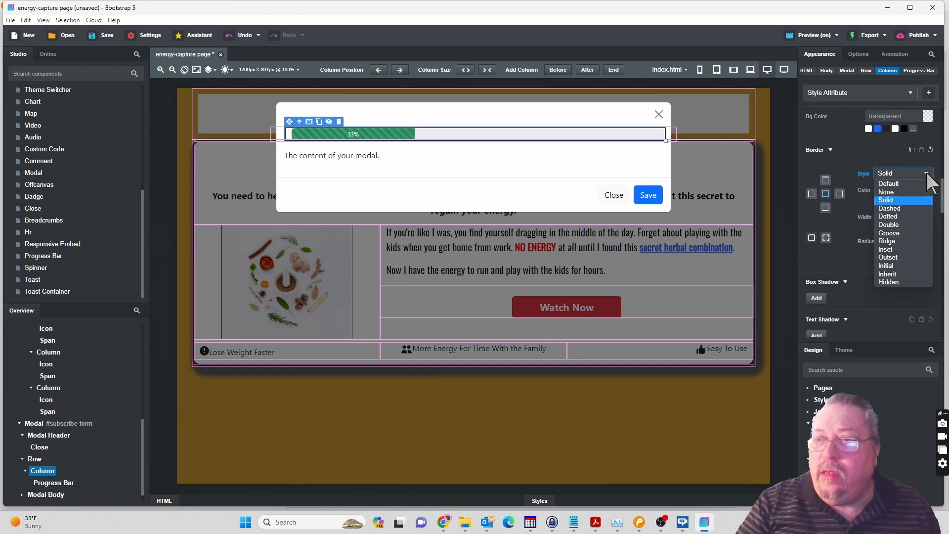
click(888, 193)
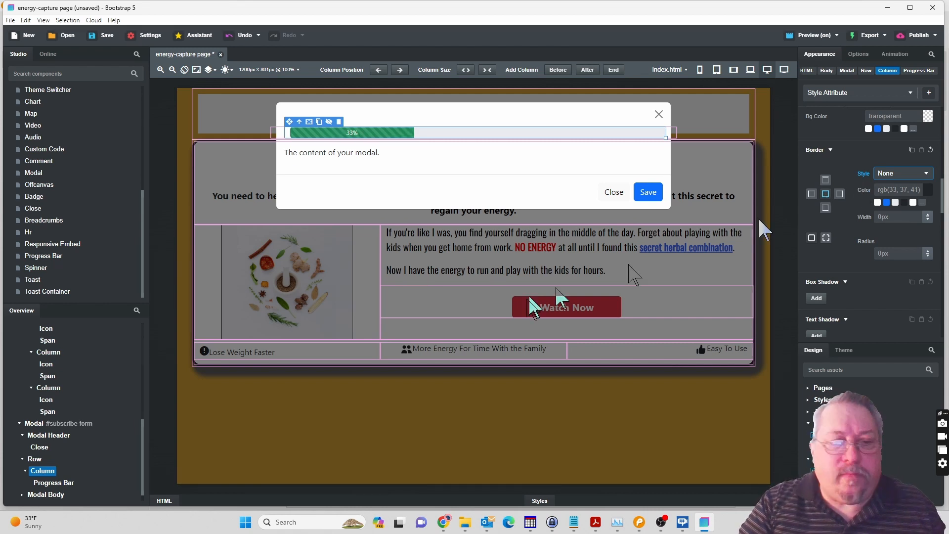
Set the border style of the Progress Bar in the subscribe form modal to Solid.
click(42, 486)
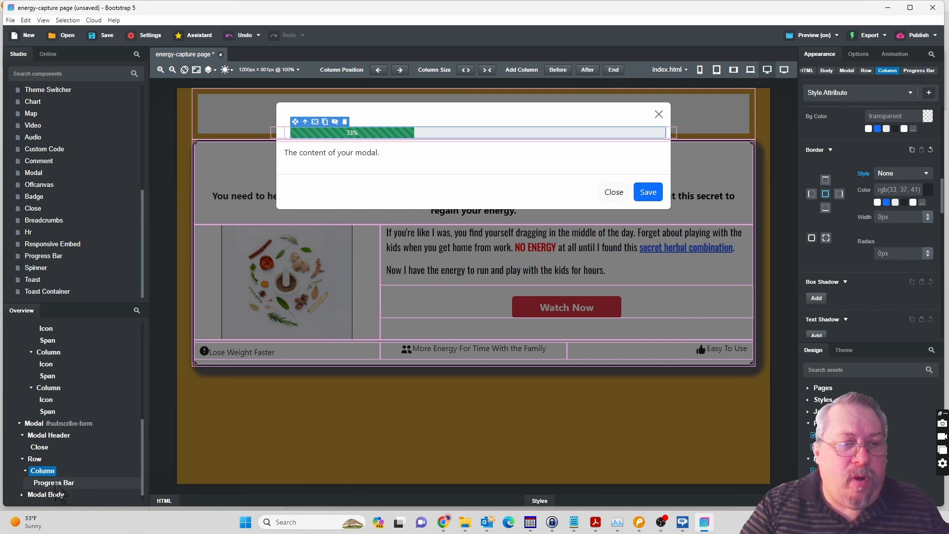
click(55, 485)
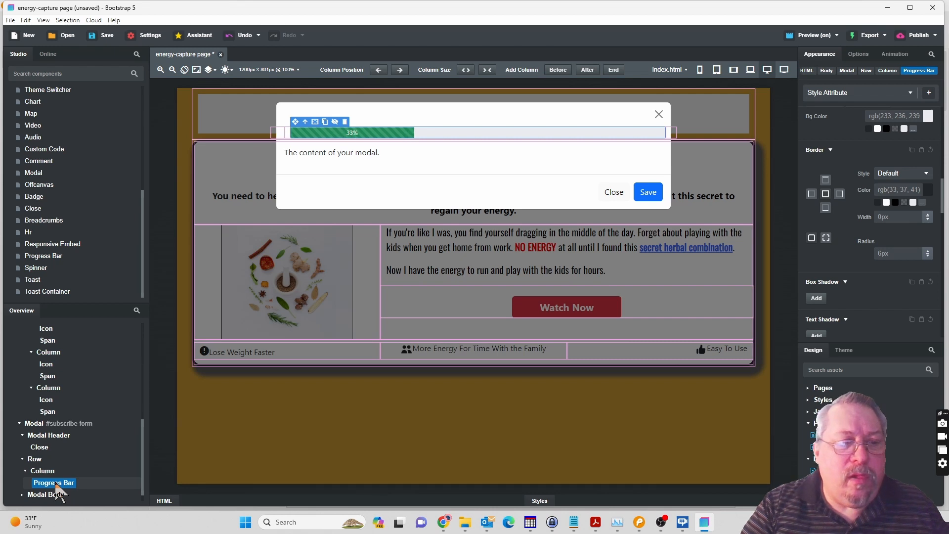
click(928, 173)
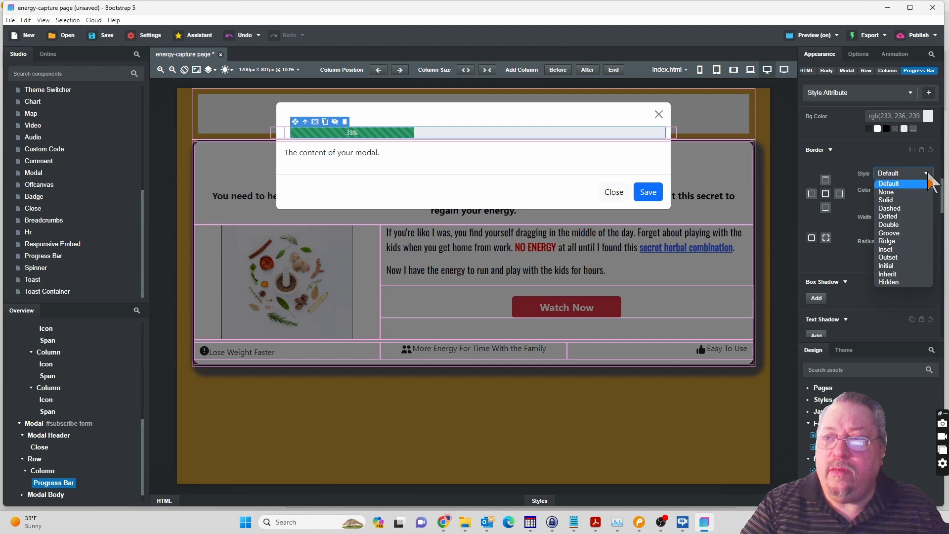
click(903, 200)
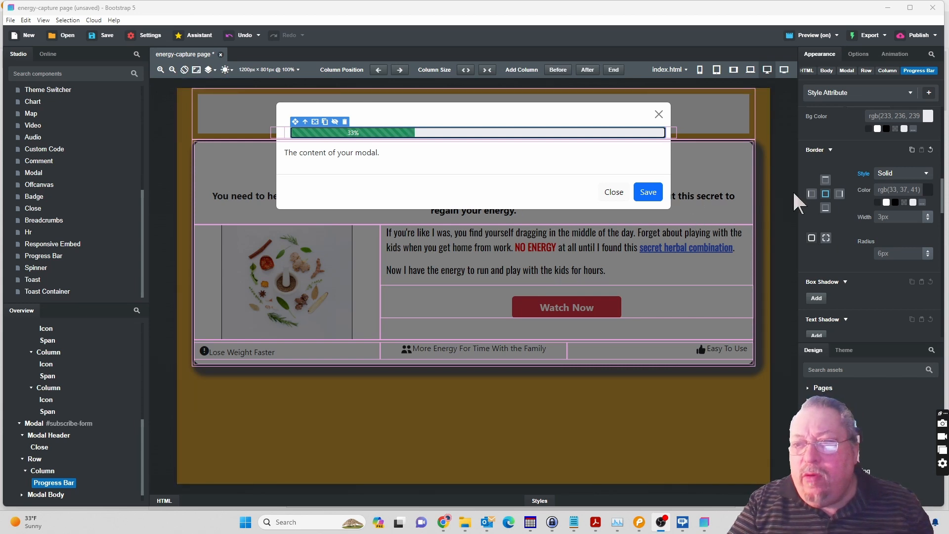
Try the dark green rgb(39,50,37) as the progress bar's border color.
click(927, 188)
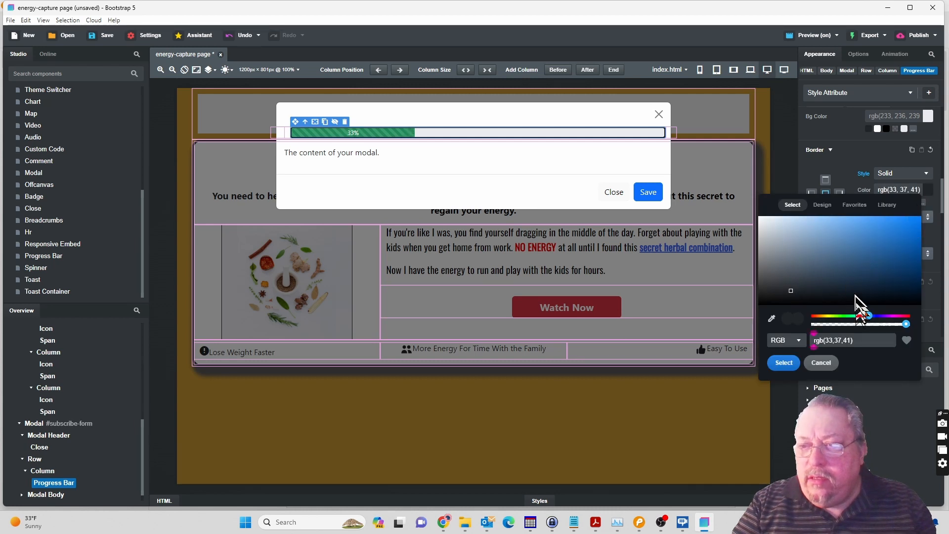
click(843, 316)
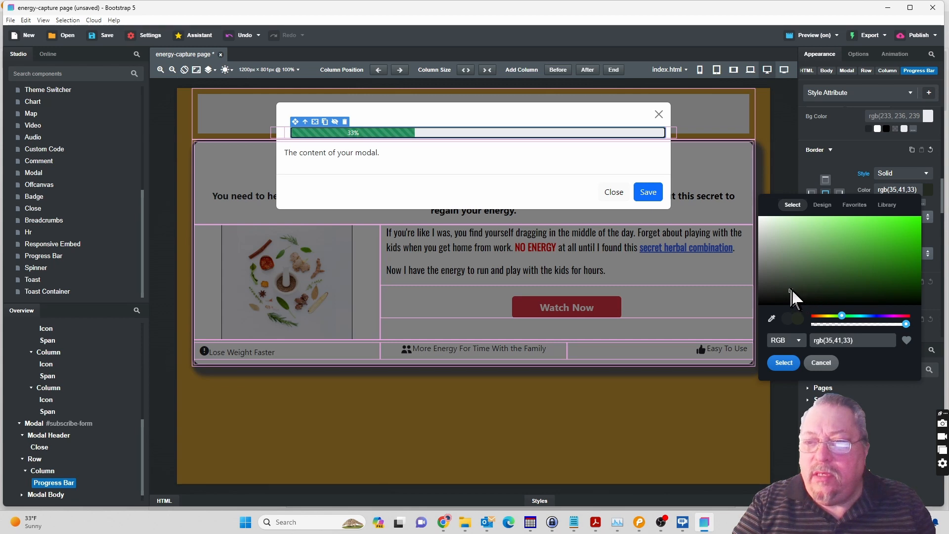
click(789, 288)
click(802, 289)
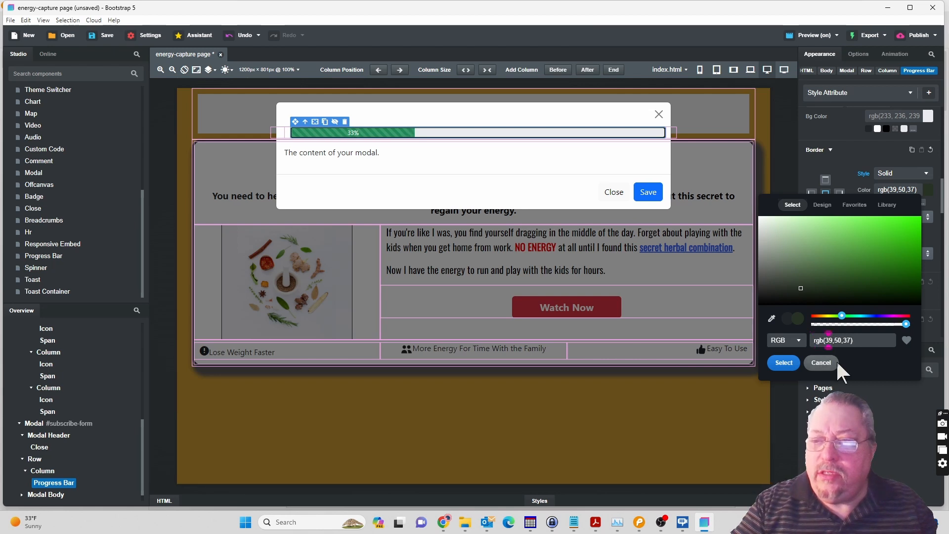
key(BackSpace)
key(BackSpace)
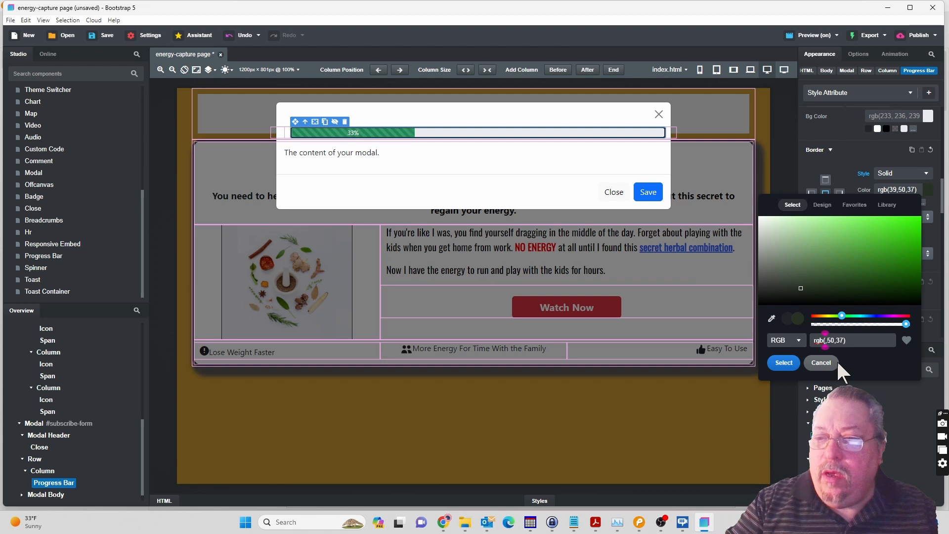
Switch the border color to HEX format, enter 00ff00, and apply the darker green #285b28 to the progress bar.
click(790, 340)
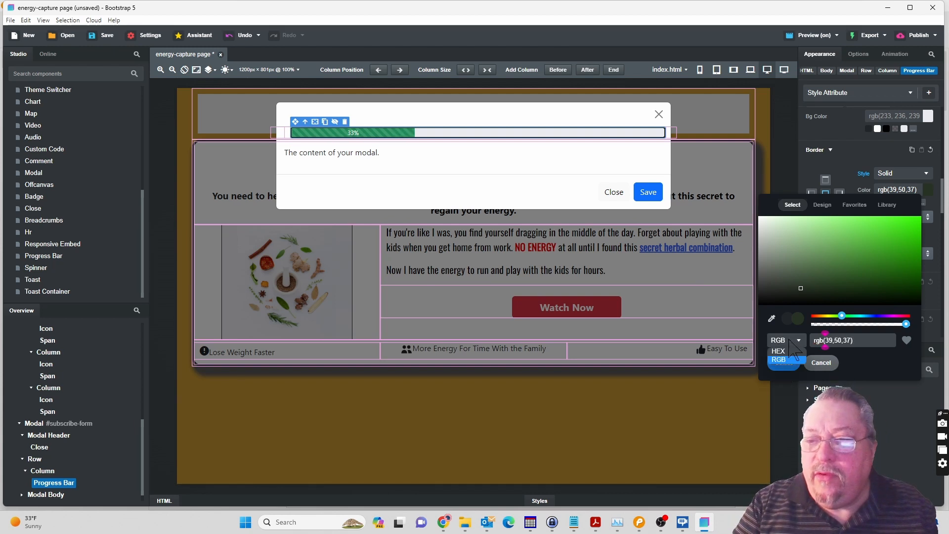
click(778, 351)
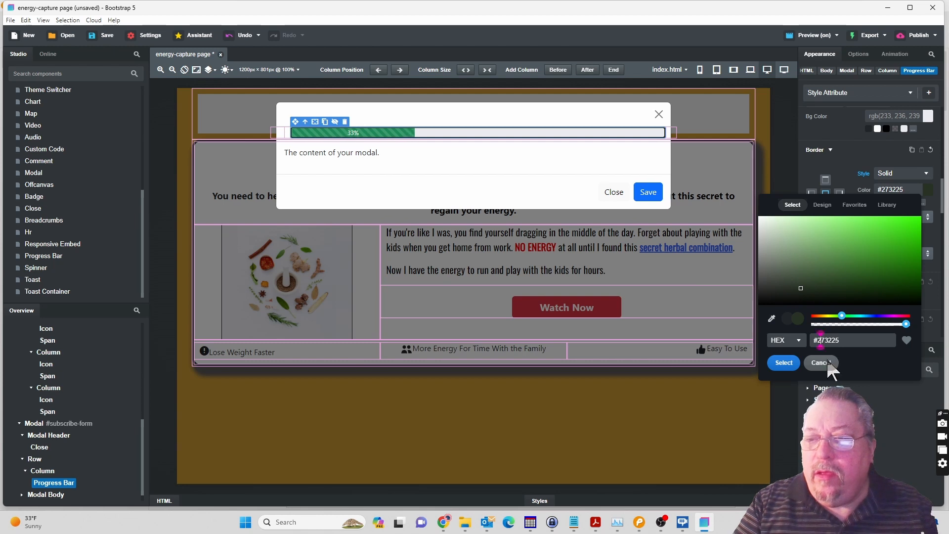
key(Delete)
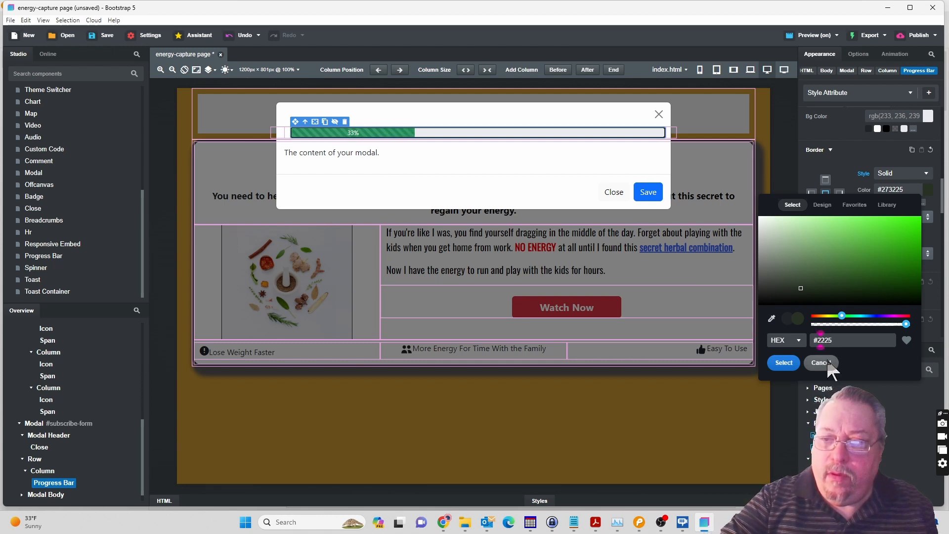
key(Delete)
key(Delete)
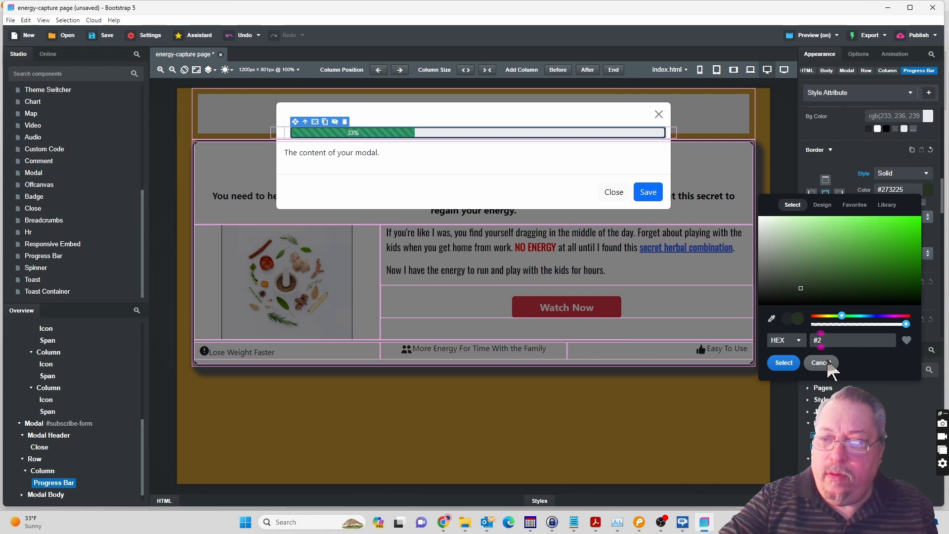
text(0)
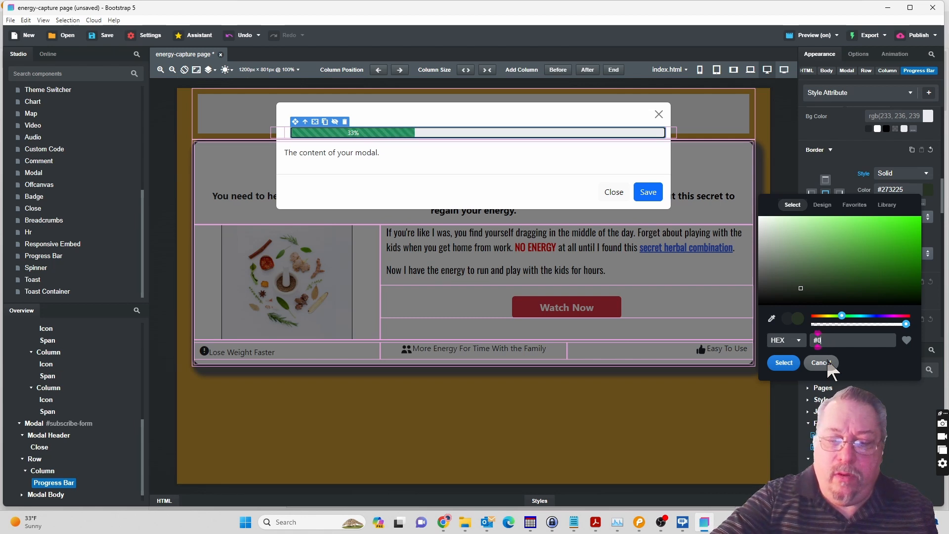
text(0ff00)
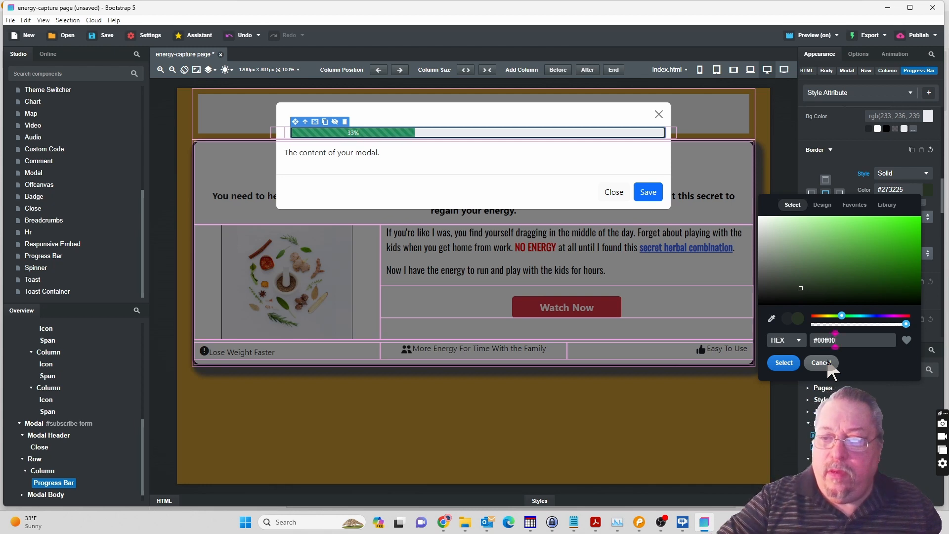
key(Return)
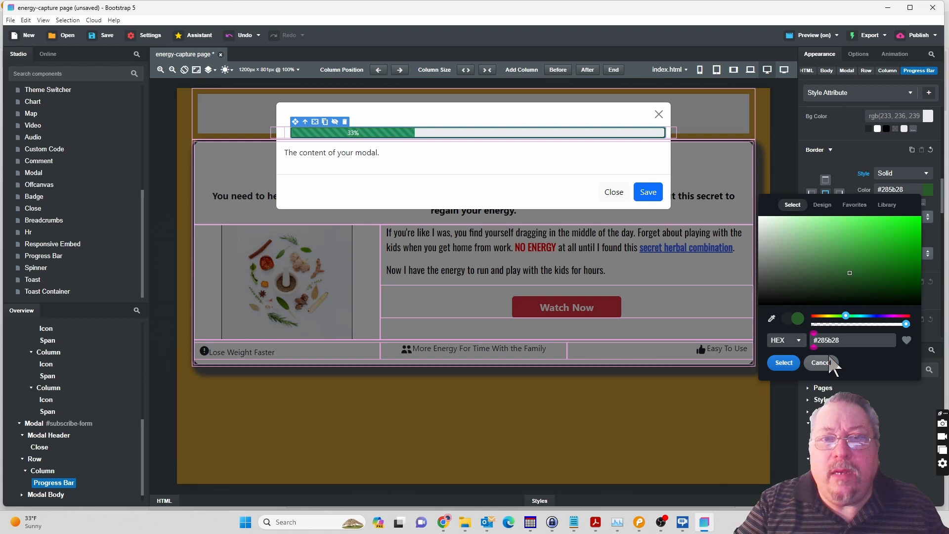
click(784, 364)
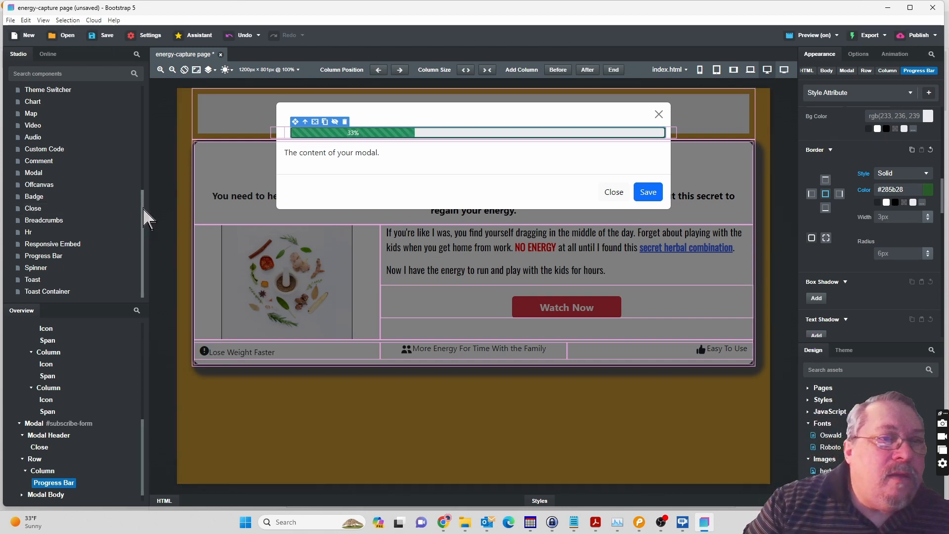
Add a Row to the modal and place it below the Progress Bar inside the same Column.
drag(144, 188, 141, 122)
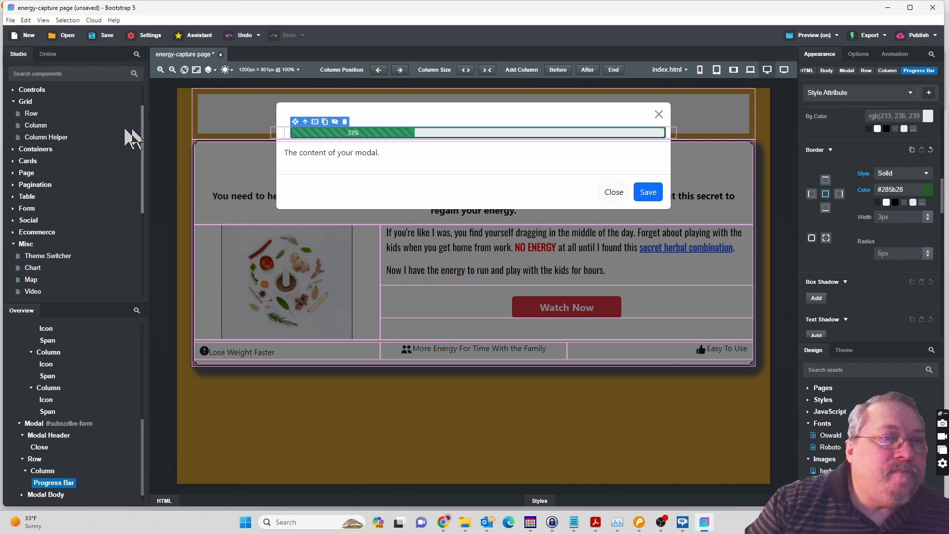
click(30, 113)
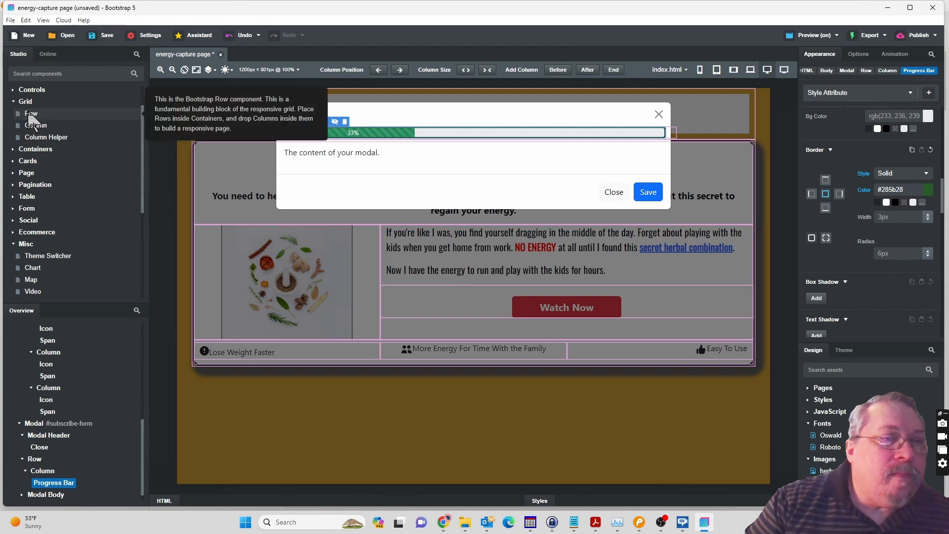
drag(66, 254, 56, 447)
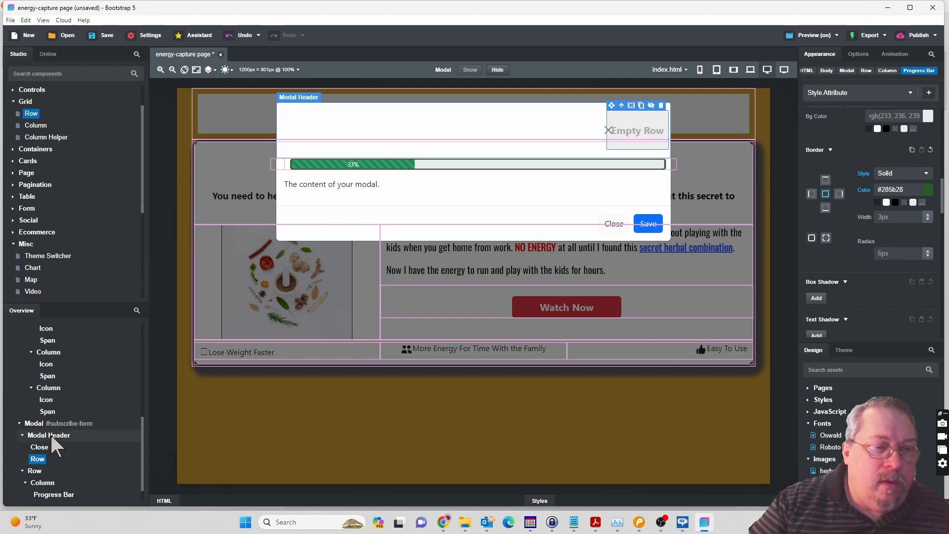
click(40, 459)
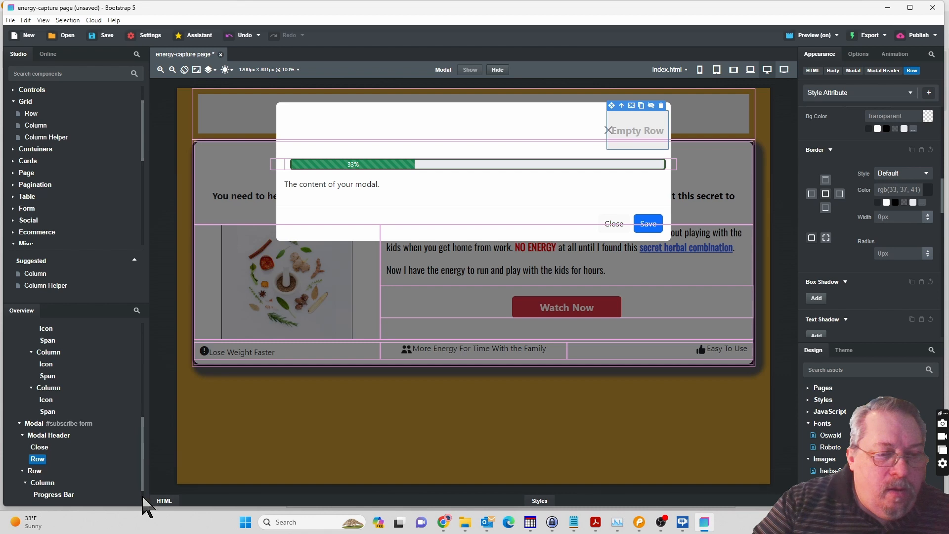
scroll(142, 490, down, 1)
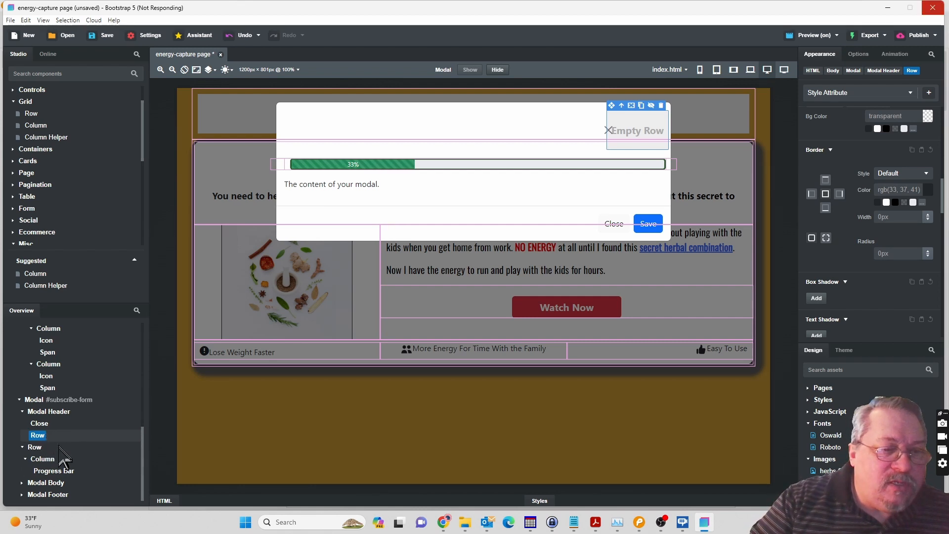
drag(59, 467, 55, 484)
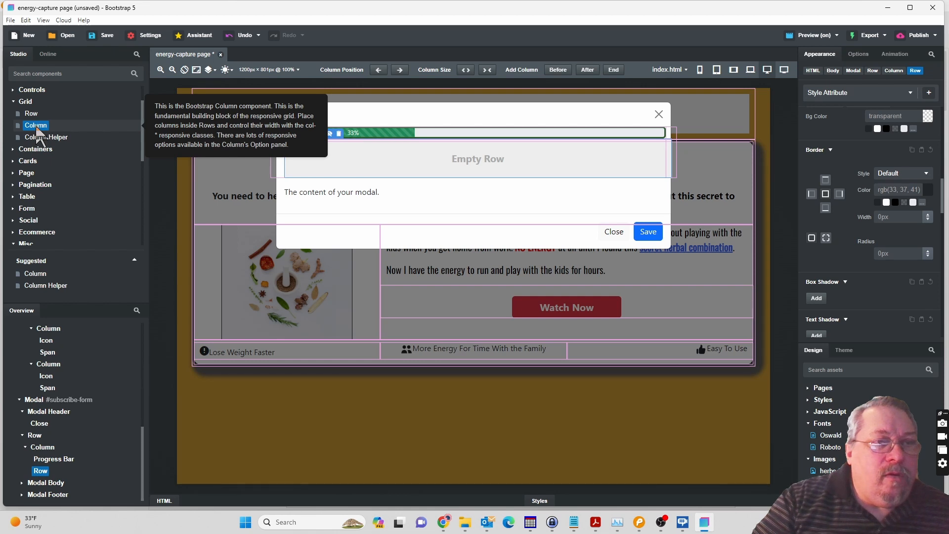
Add a Column inside the new Row below the Progress Bar and place a Heading in it.
drag(37, 129, 40, 475)
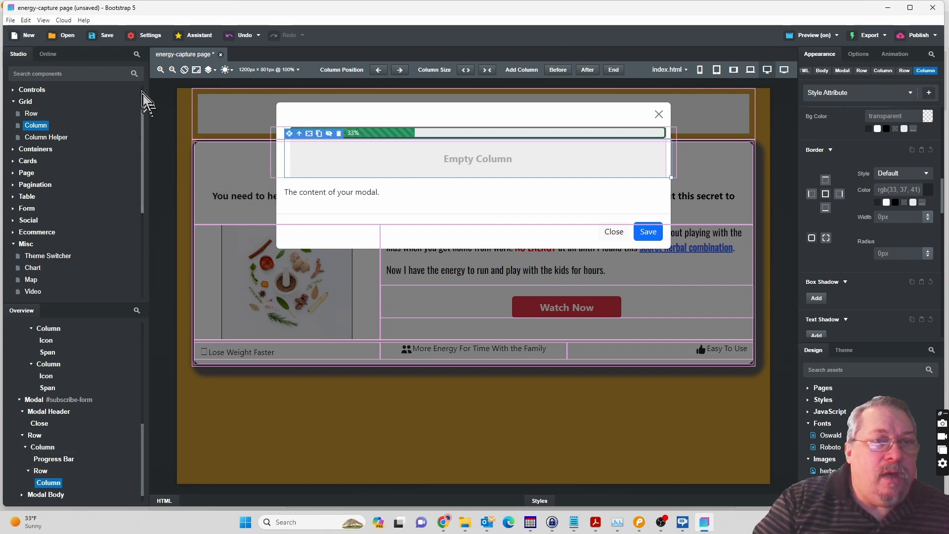
scroll(144, 104, up, 2)
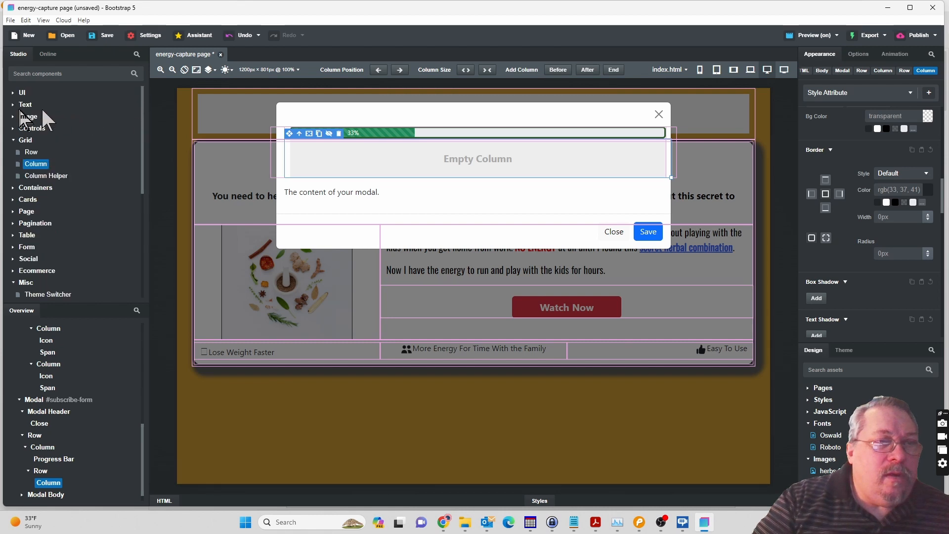
click(12, 104)
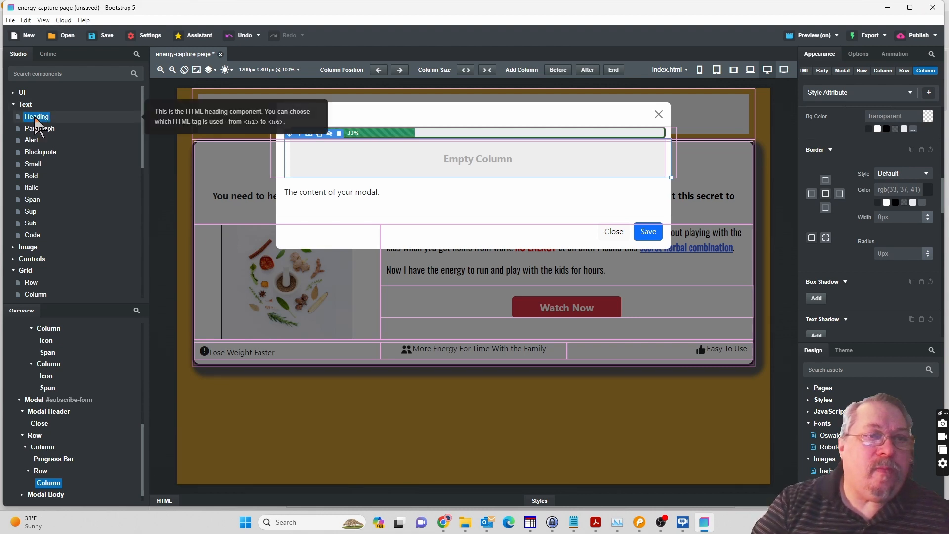
drag(76, 163, 44, 488)
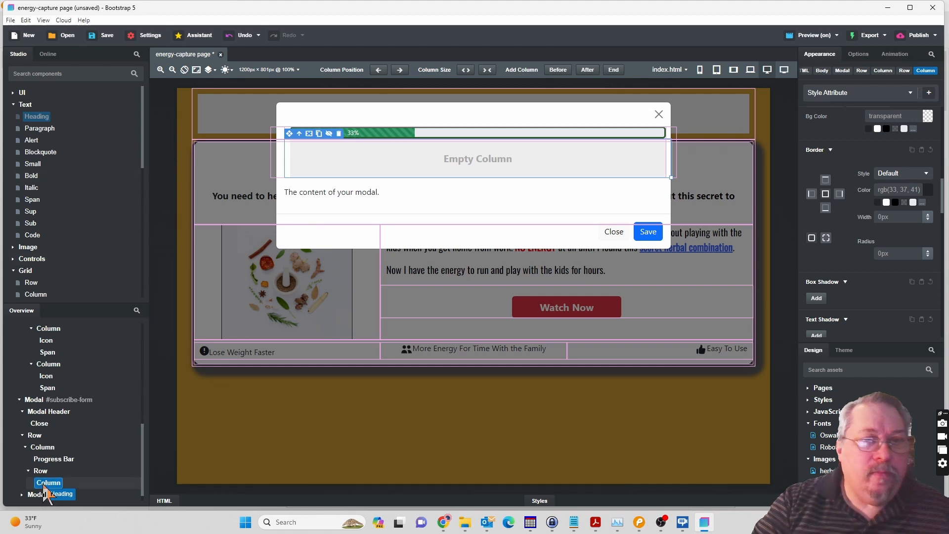
drag(43, 491, 43, 490)
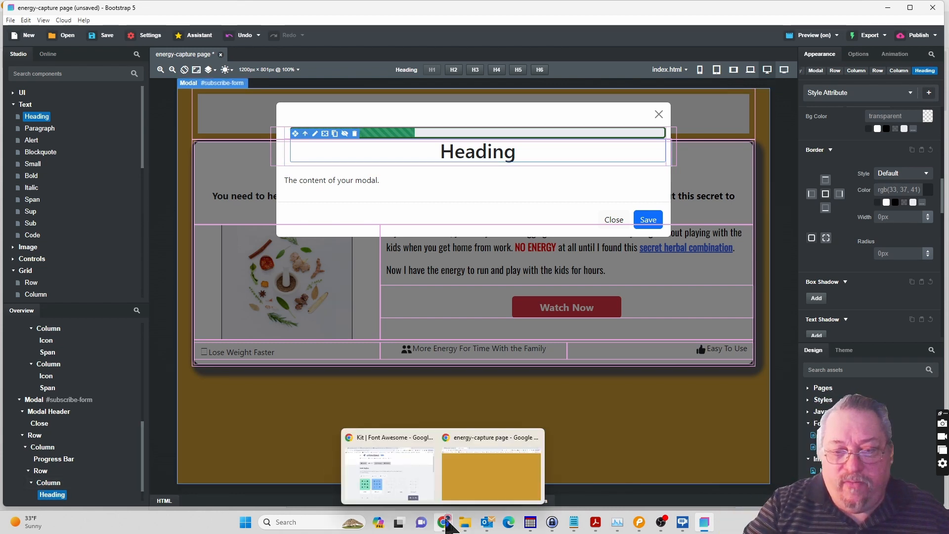
Switch to the page preview in Chrome and open the modal from Watch Now to check the progress bar and heading.
mouse_move(449, 525)
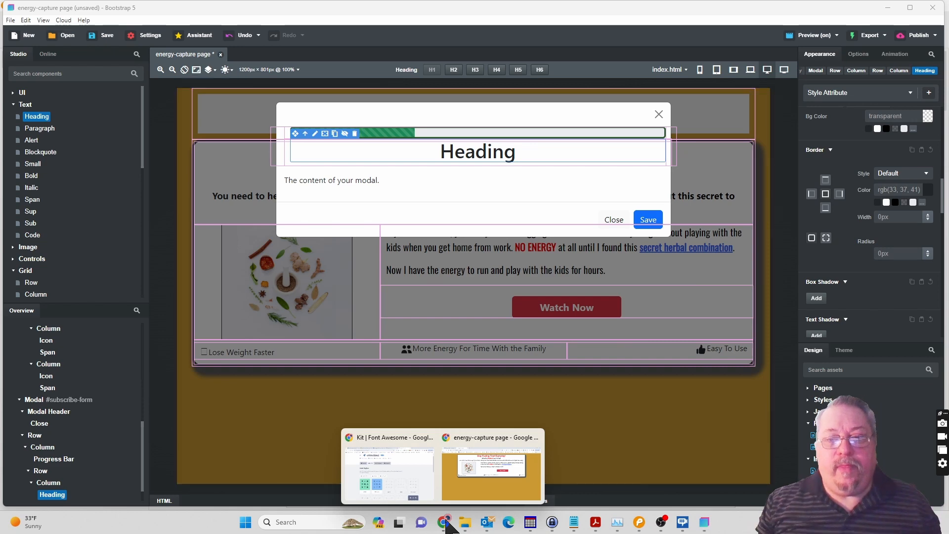
click(471, 496)
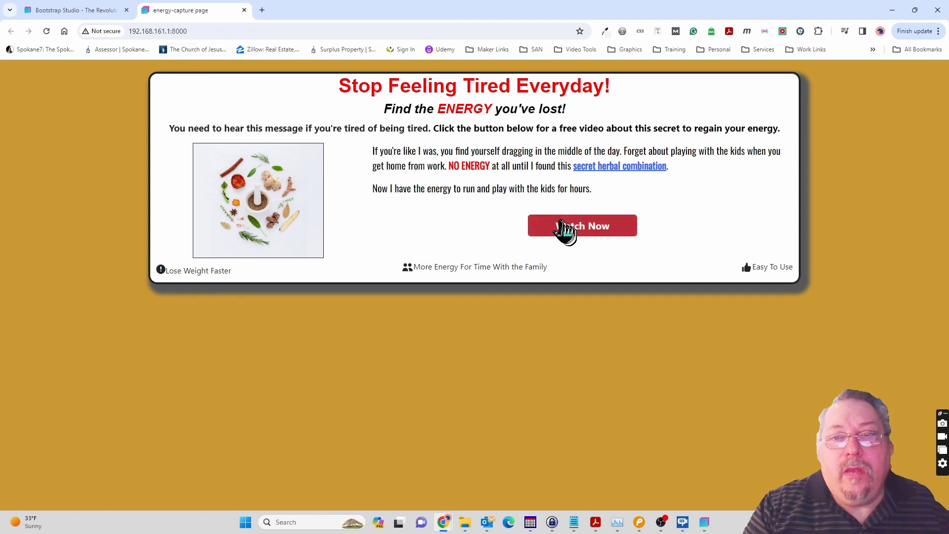
click(574, 228)
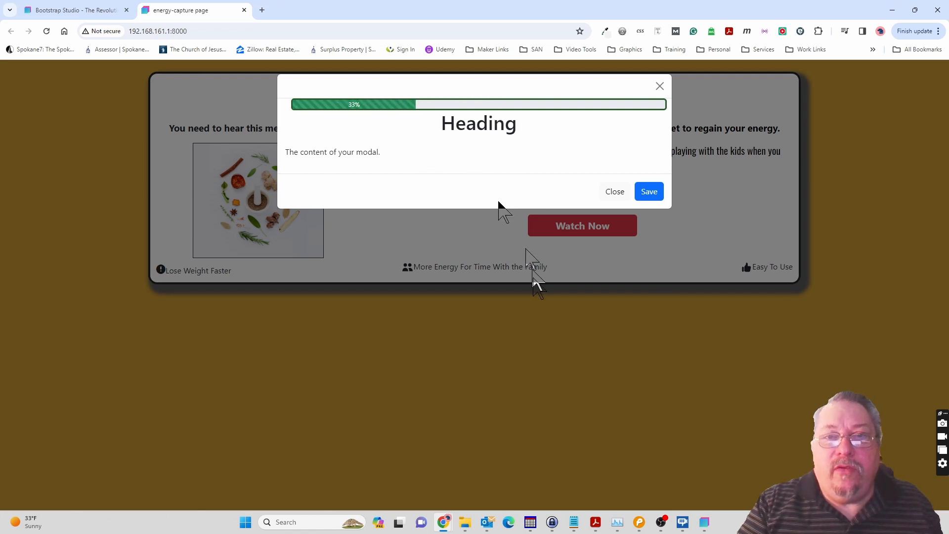
Switch to Pencil, select the mockup's heading text "You're Almost Done" in full, and return to Bootstrap Studio.
mouse_move(639, 522)
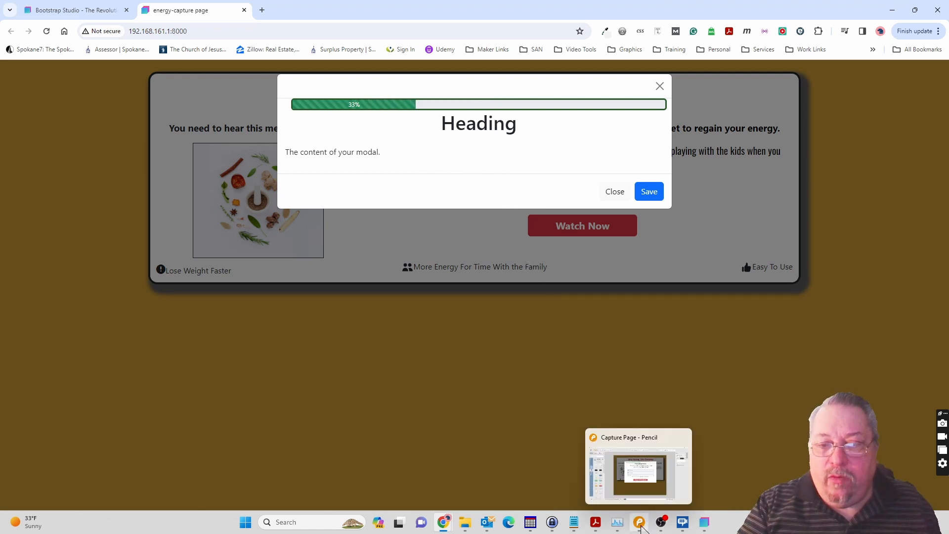
click(642, 490)
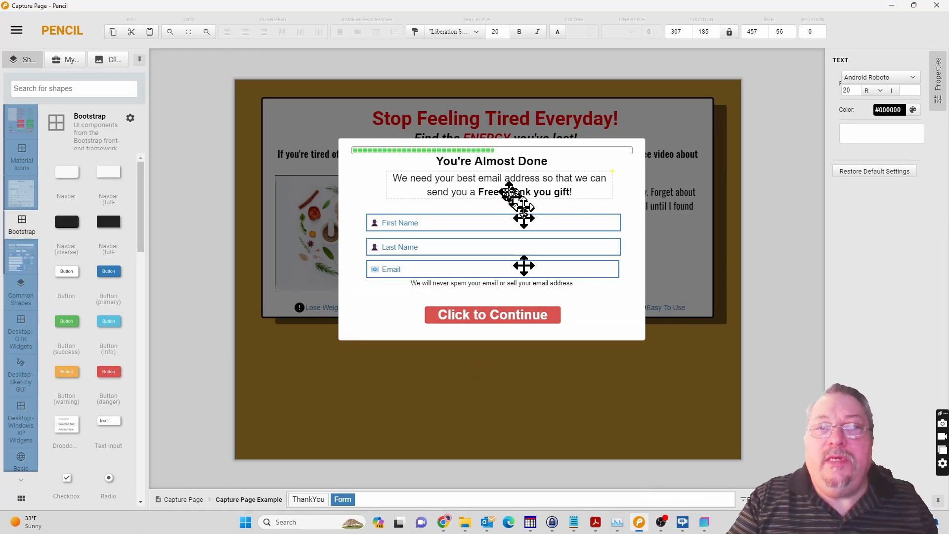
click(487, 159)
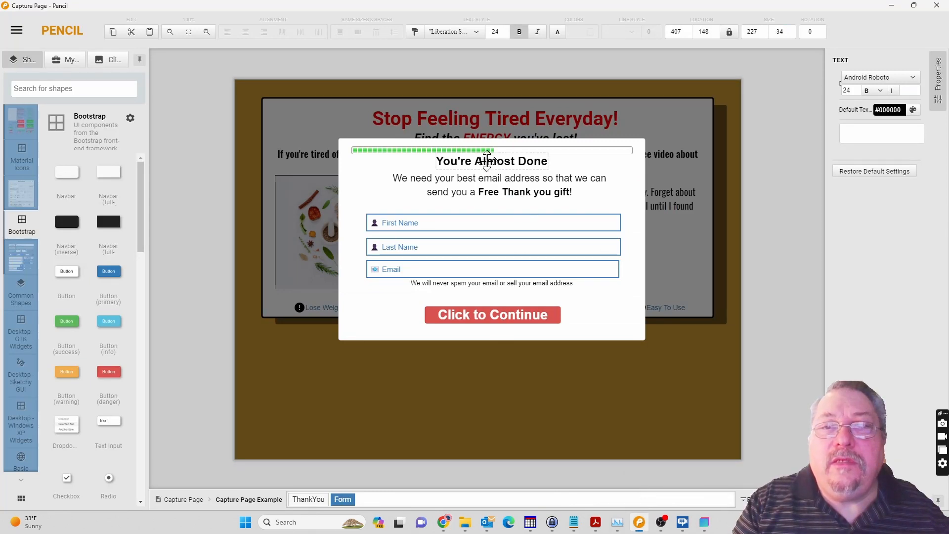
double_click(487, 160)
key(ctrl+c)
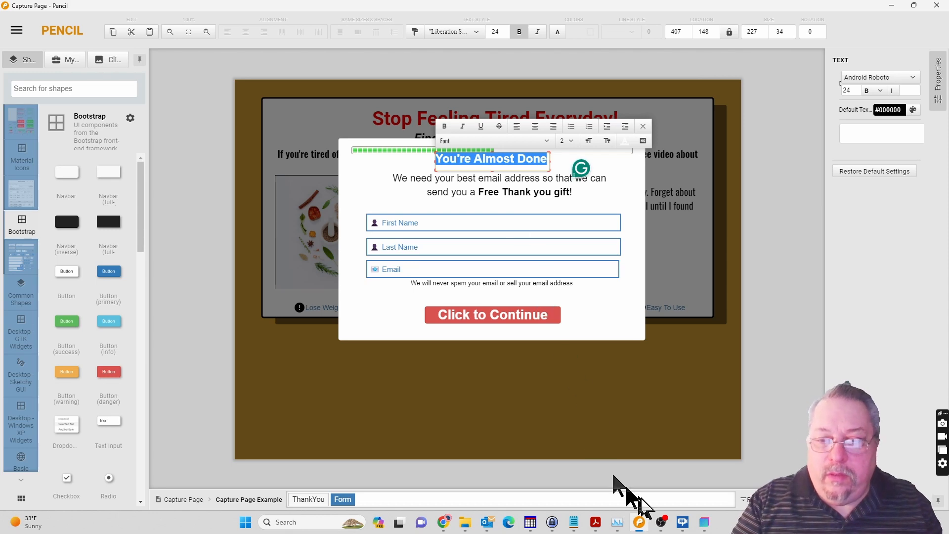
click(703, 523)
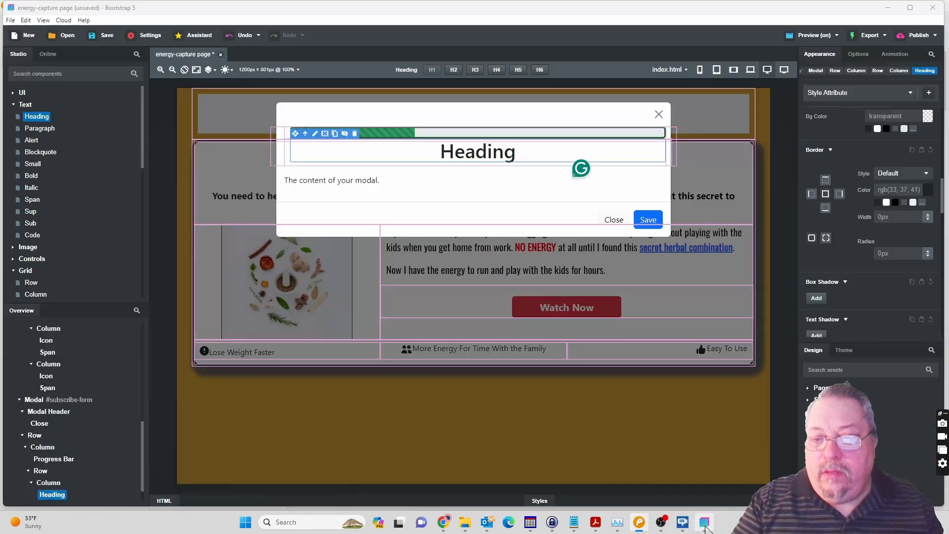
Replace the modal's heading text with the copied "You're Almost Done" and remove the blank lines around it.
click(473, 157)
double_click(473, 156)
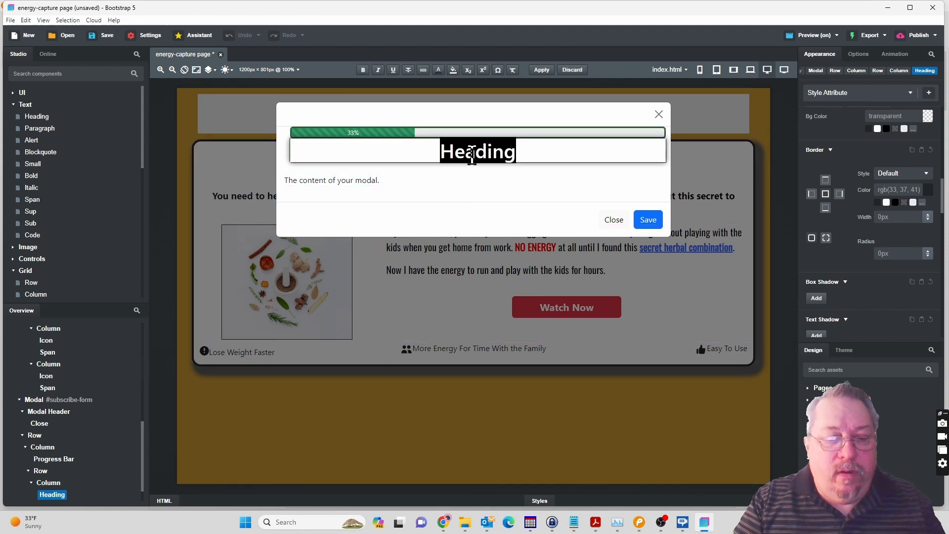
key(ctrl+v)
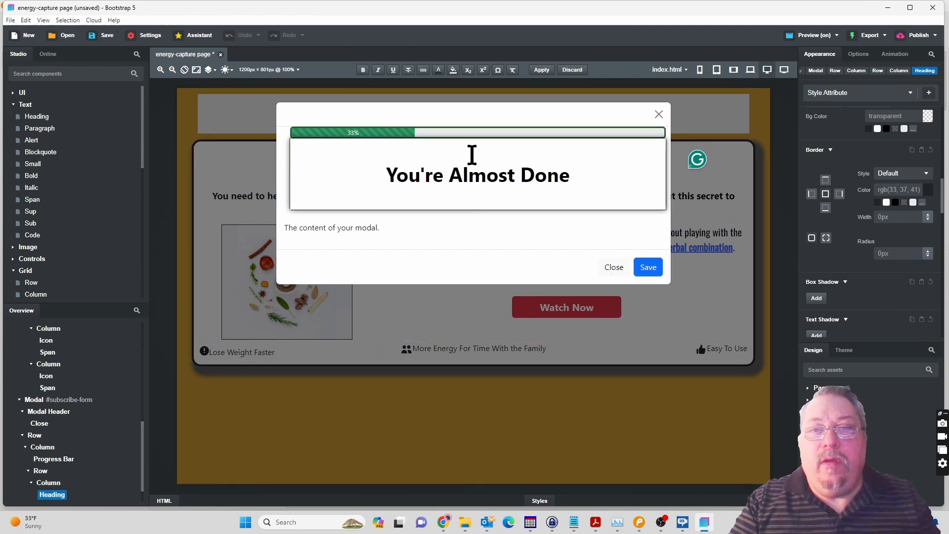
key(BackSpace)
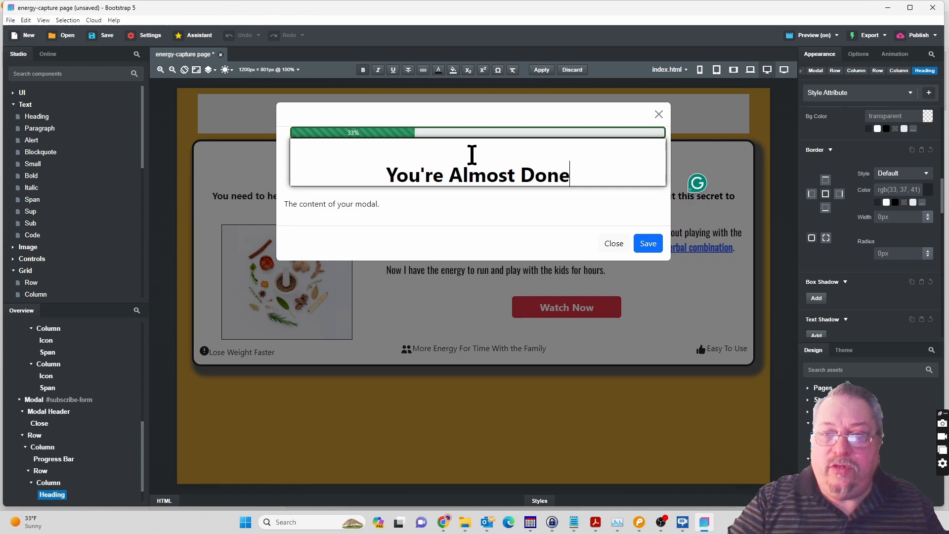
key(Delete)
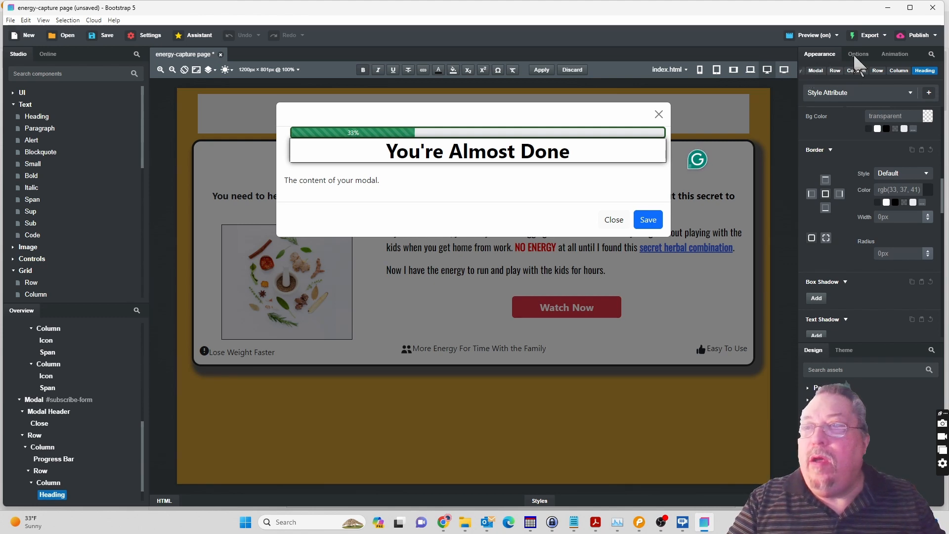
key(Escape)
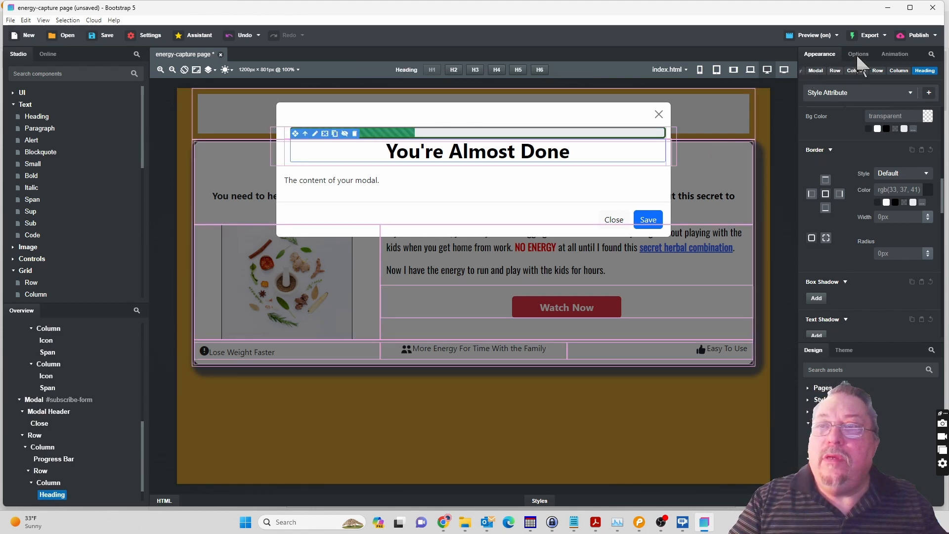
Change the "You're Almost Done" heading to type 2 and set its font family to Roboto.
click(858, 56)
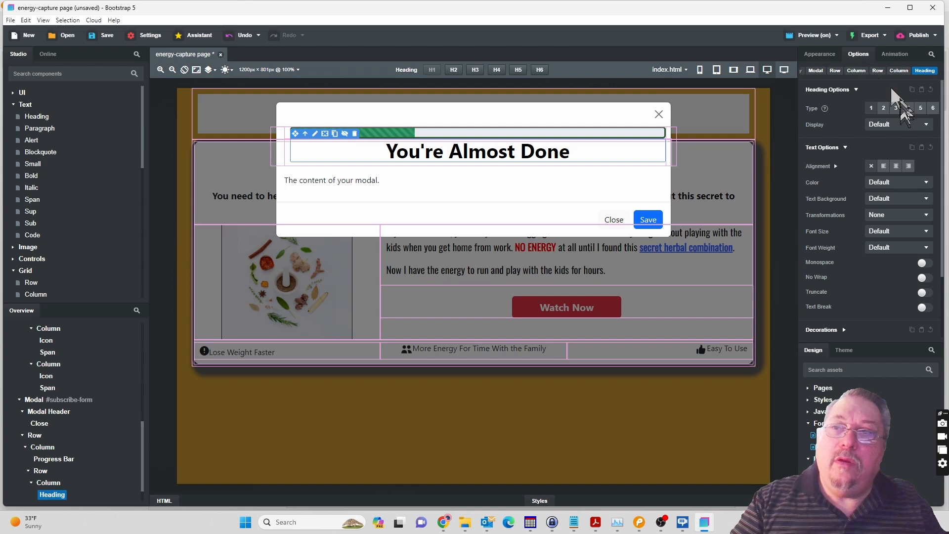
click(883, 108)
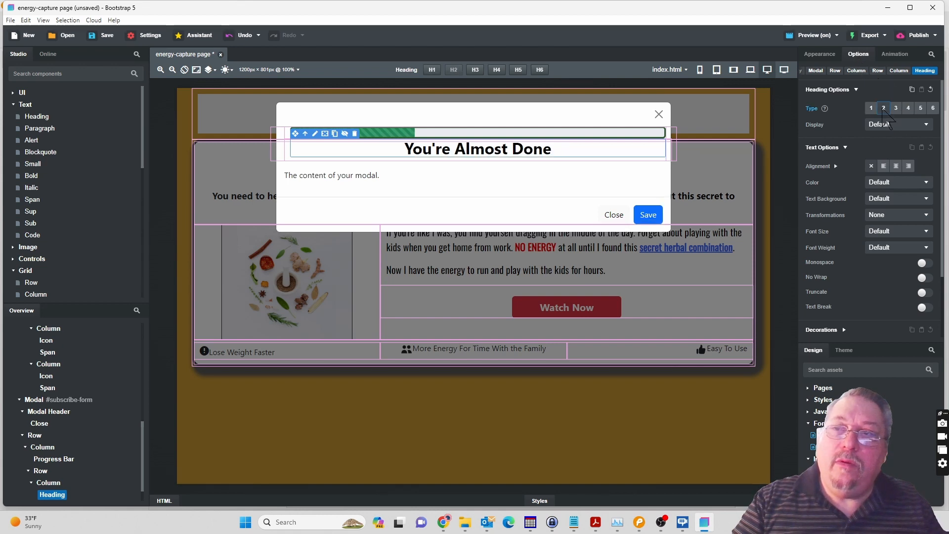
click(826, 54)
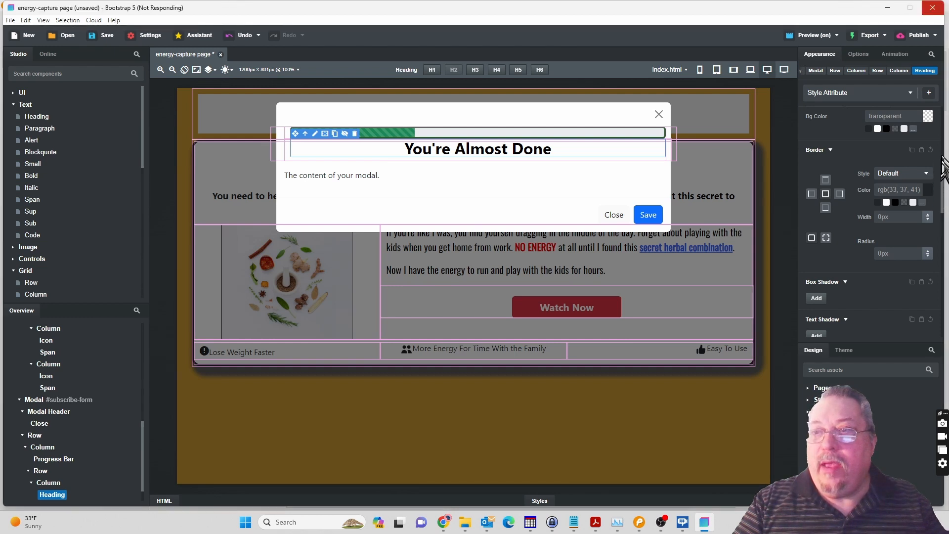
drag(943, 202, 942, 162)
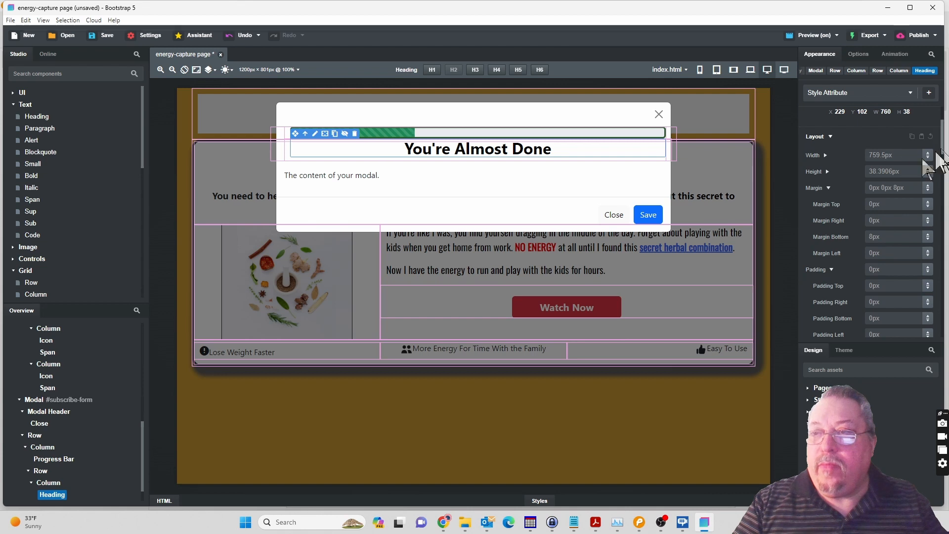
click(829, 188)
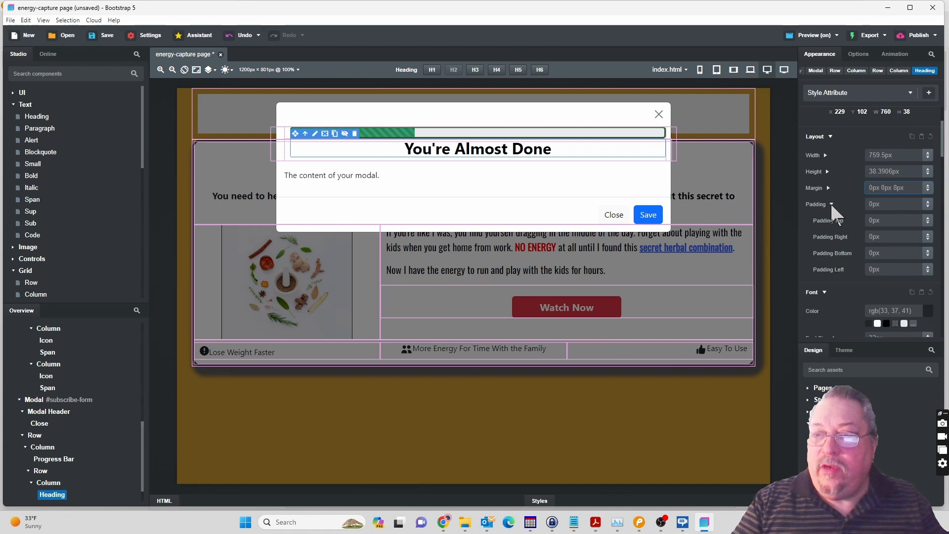
click(832, 204)
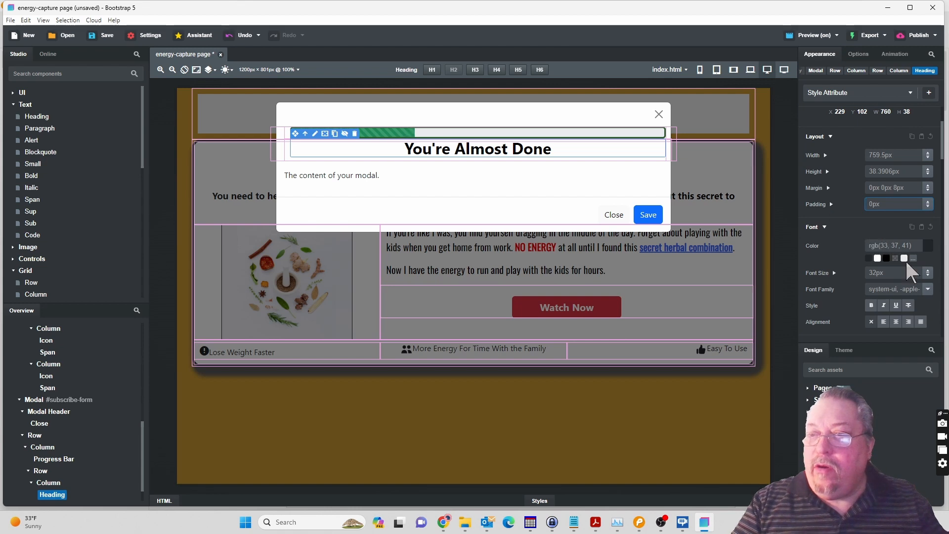
click(929, 290)
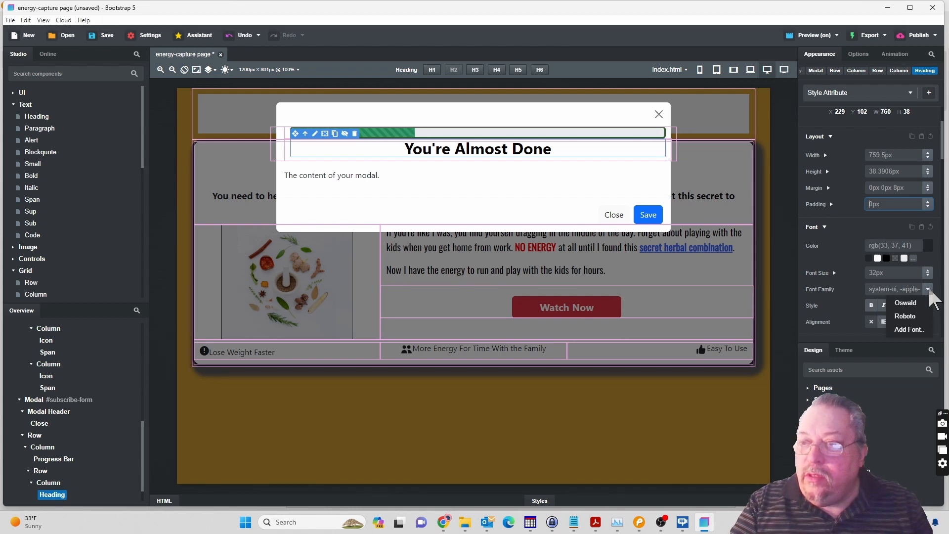
click(906, 316)
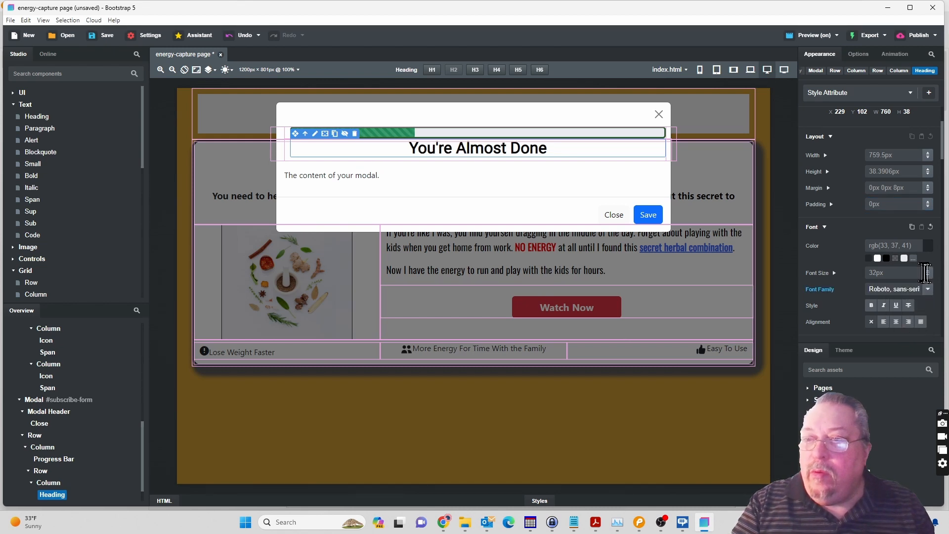
Set the font size of the "You're Almost Done" heading to 24px.
scroll(900, 278, down, 6)
click(895, 277)
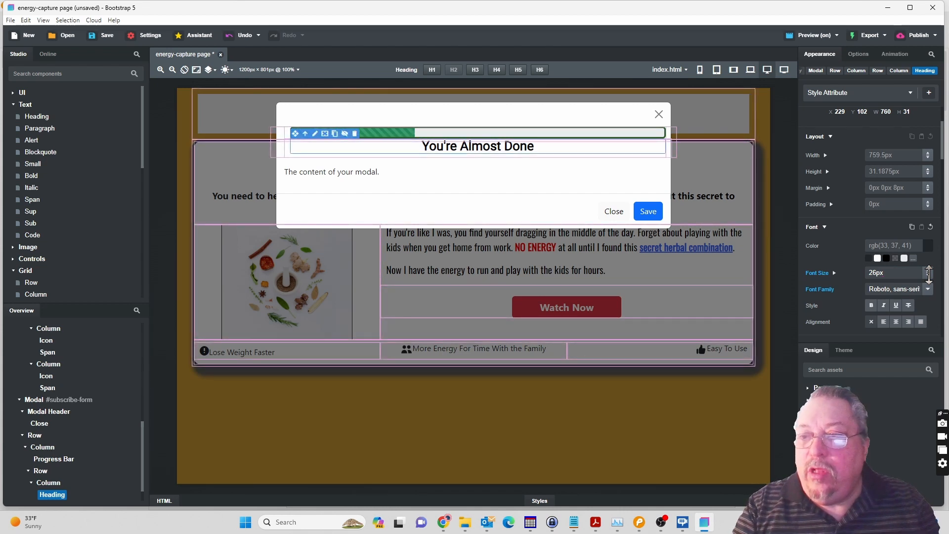
click(873, 273)
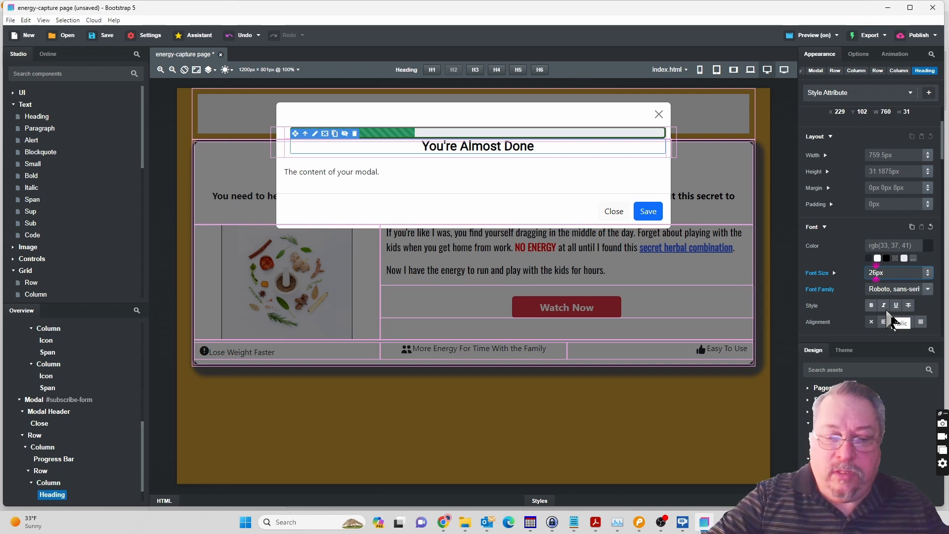
key(Tab)
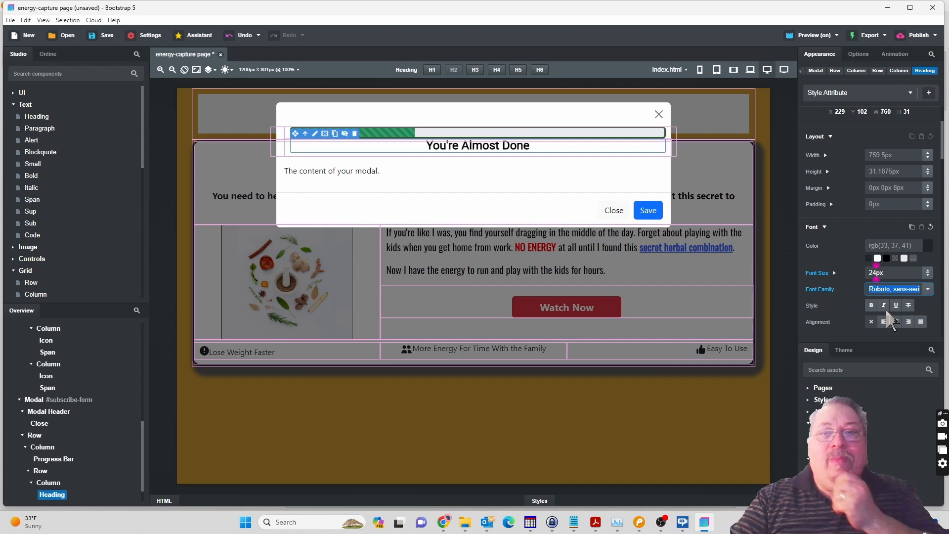
Switch to Pencil, copy the mockup's full paragraph about the Free Thank you gift, and return to Bootstrap Studio.
click(639, 522)
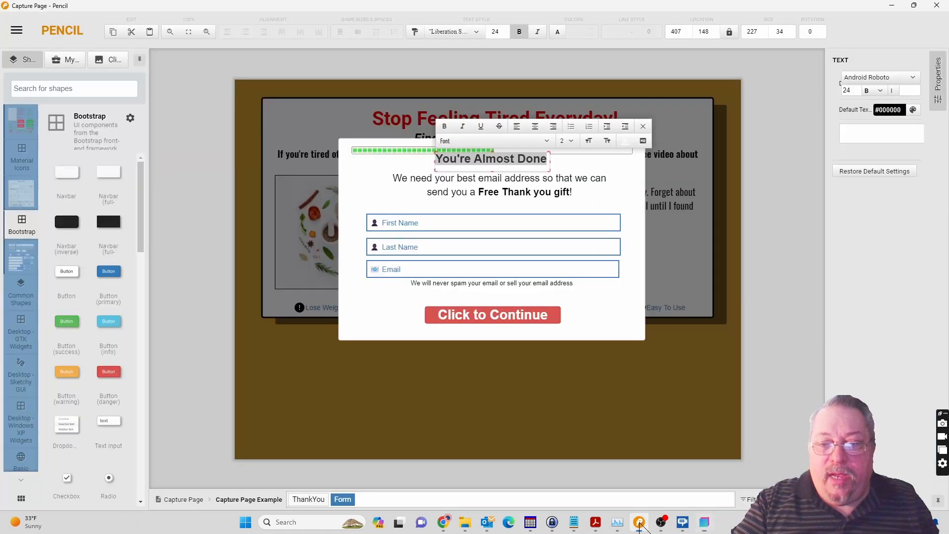
click(500, 185)
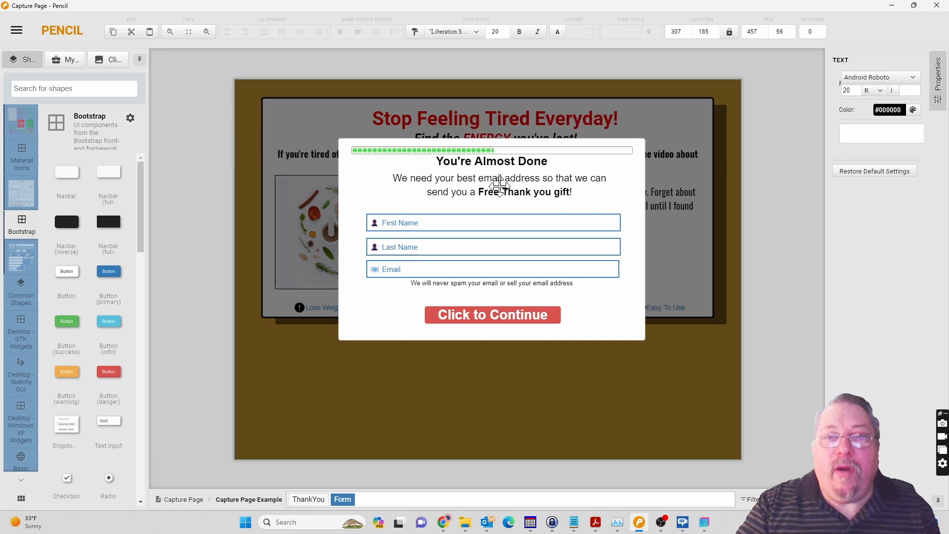
click(549, 192)
double_click(544, 191)
key(ctrl+c)
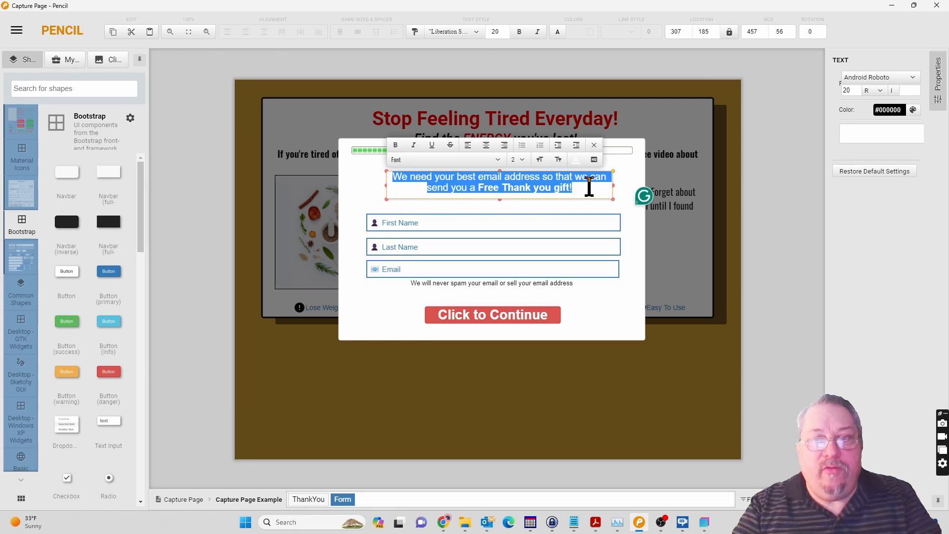
click(704, 523)
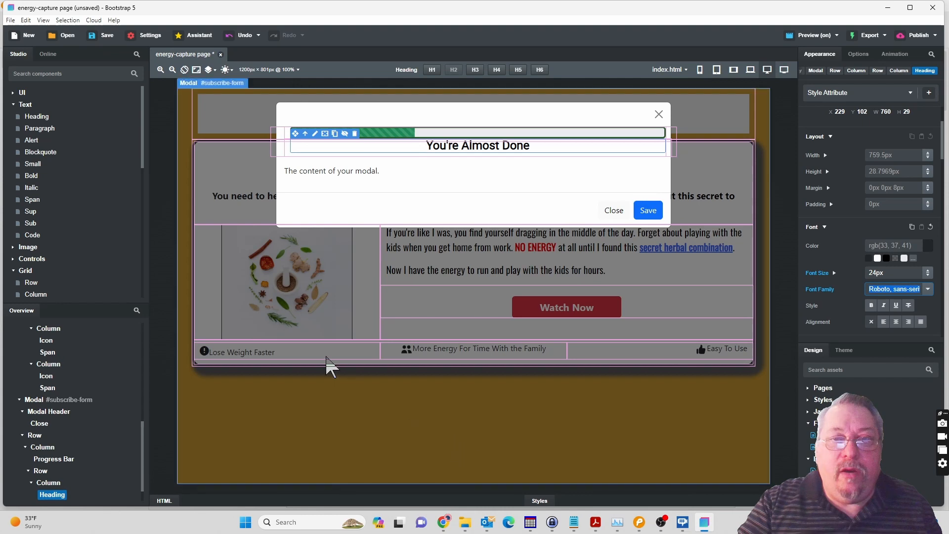
Add a Paragraph below the modal heading with the text "We need your best email address so that we can send you a Free Thank you gift!".
click(32, 130)
drag(40, 143, 46, 488)
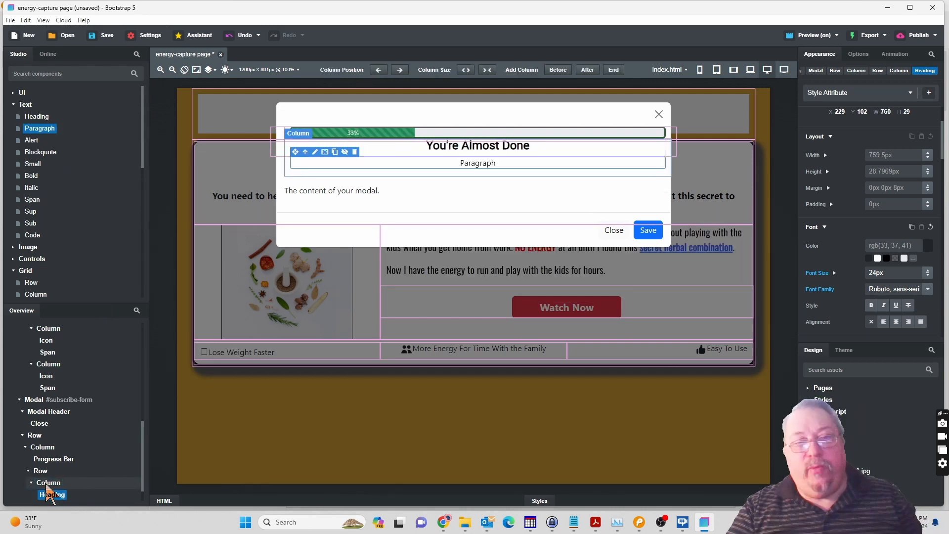
double_click(470, 166)
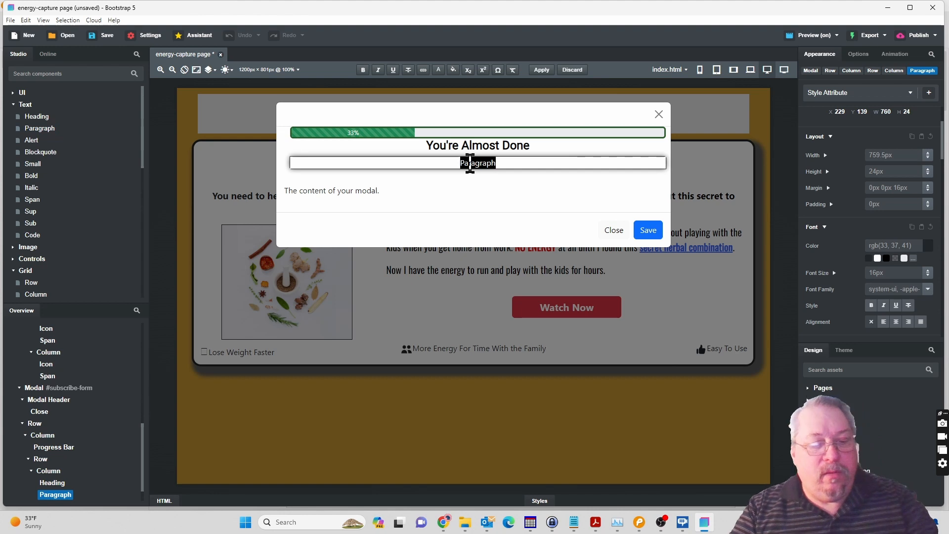
key(ctrl+v)
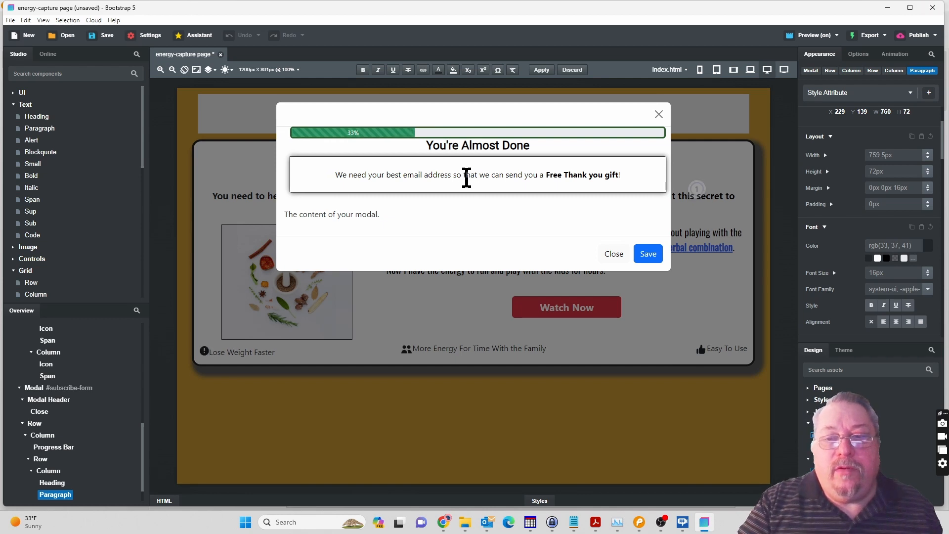
click(468, 164)
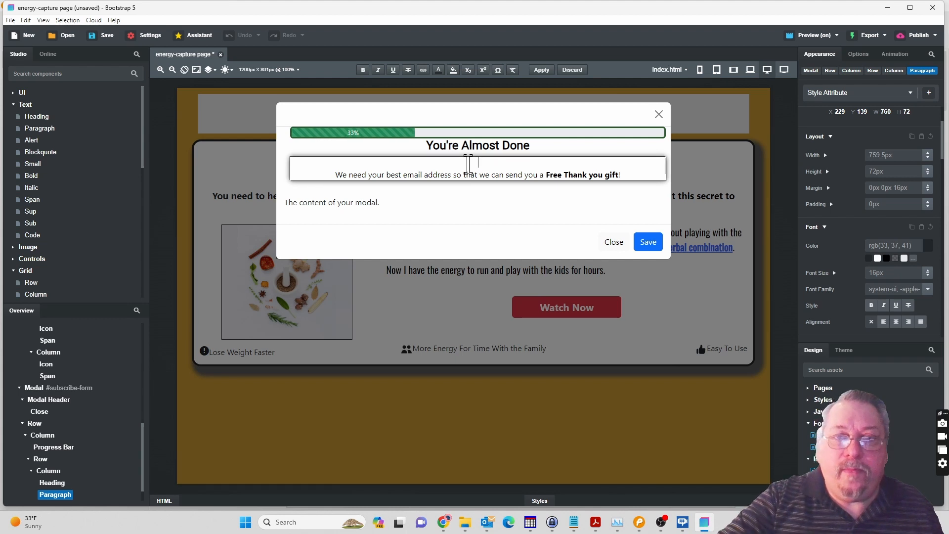
key(Delete)
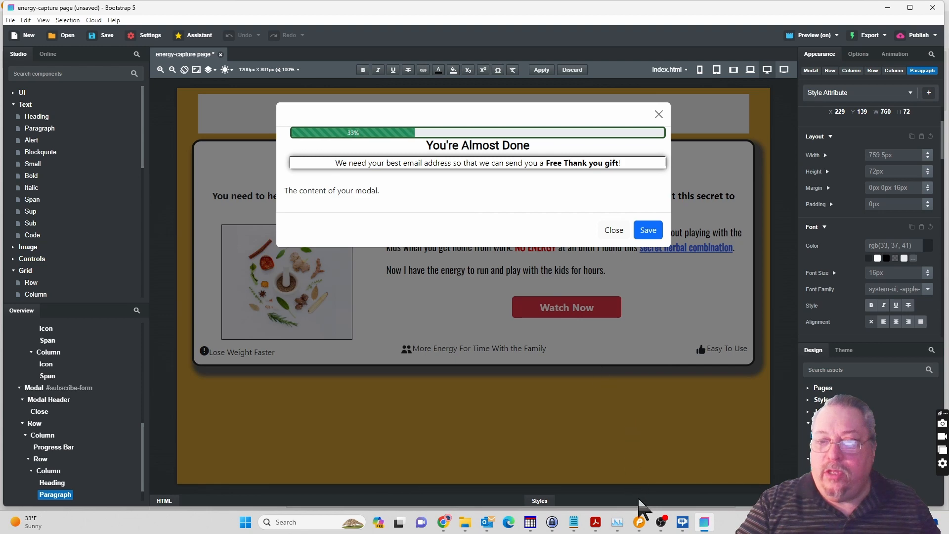
Switch to Pencil to review the form layout below the paragraph in the mockup, and return to Bootstrap Studio.
click(639, 528)
key(ctrl+a)
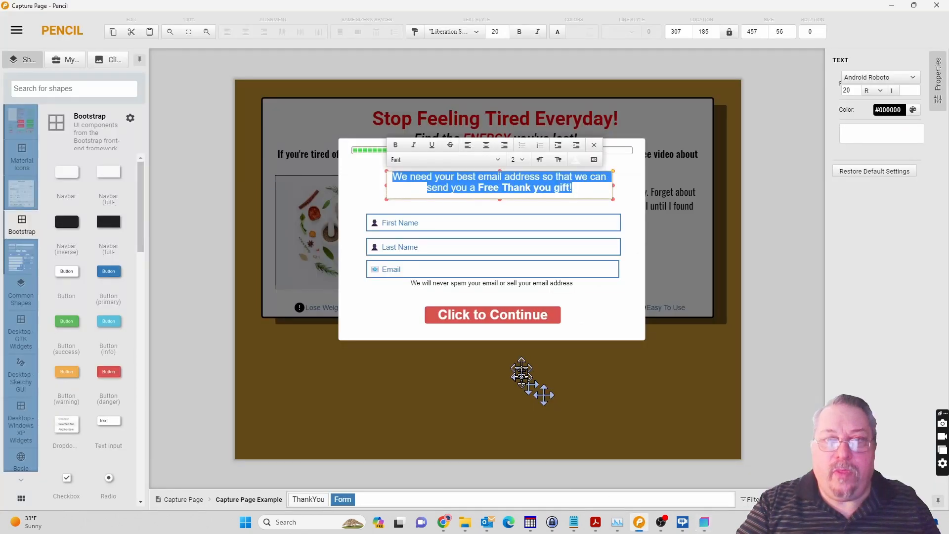
click(610, 410)
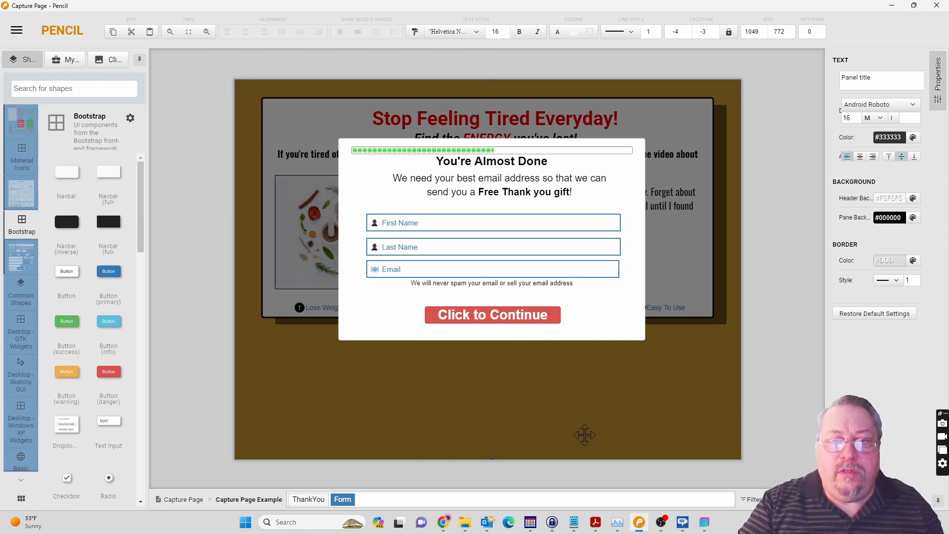
click(703, 528)
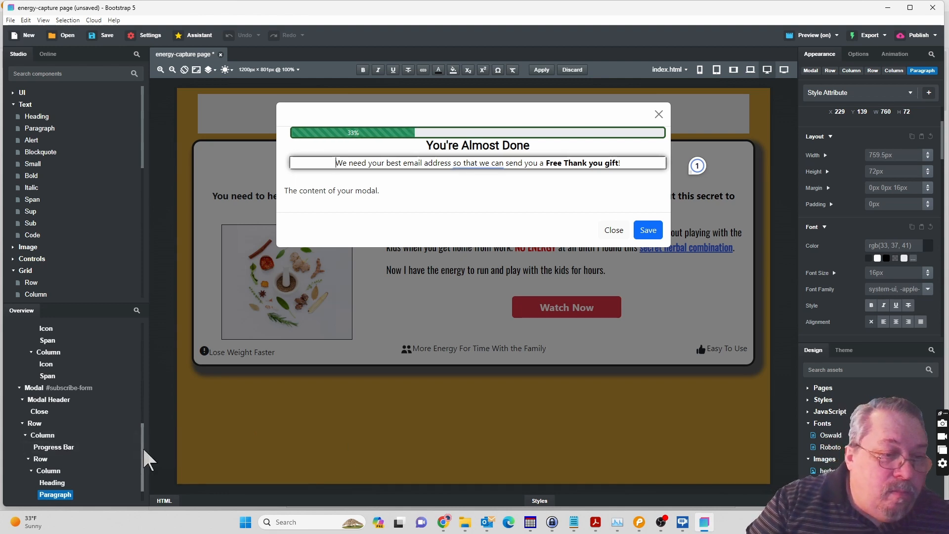
Finish editing the paragraph and collapse the Modal Header and Row in the modal's component tree.
click(142, 478)
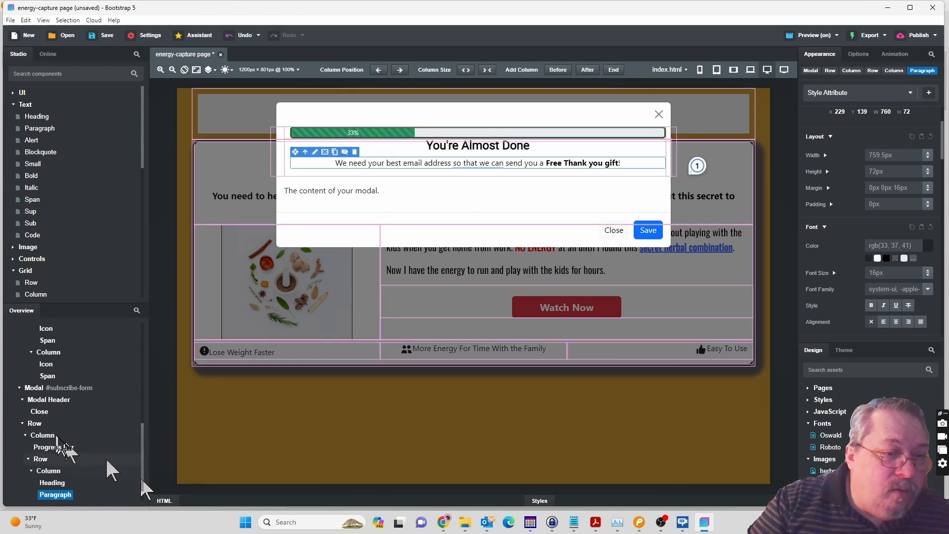
click(22, 399)
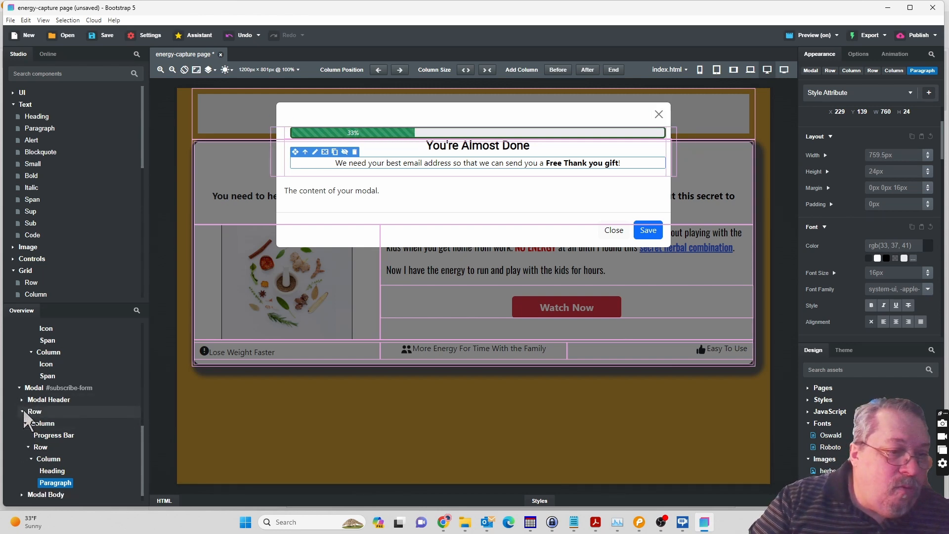
click(23, 410)
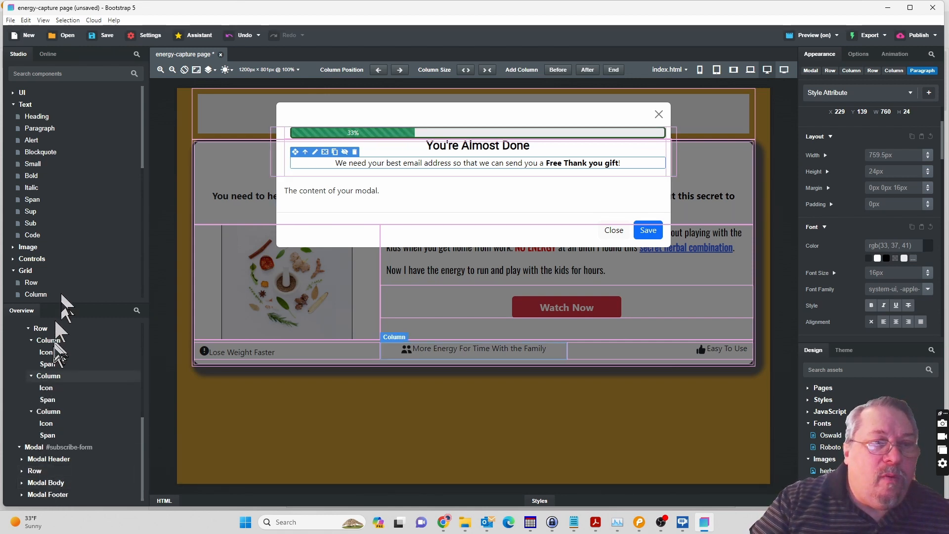
Add a Form component to the subscribe modal, between its Row and the Modal Body.
click(14, 105)
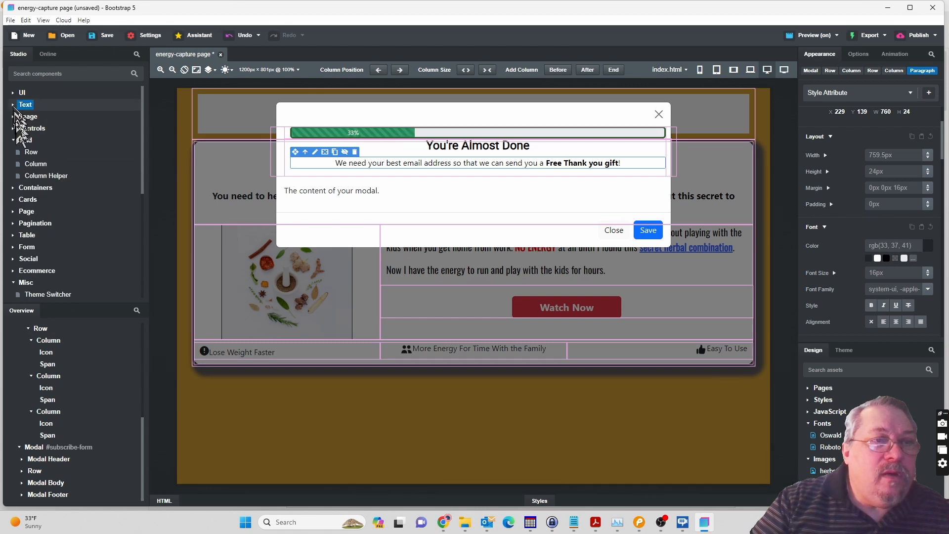
click(14, 141)
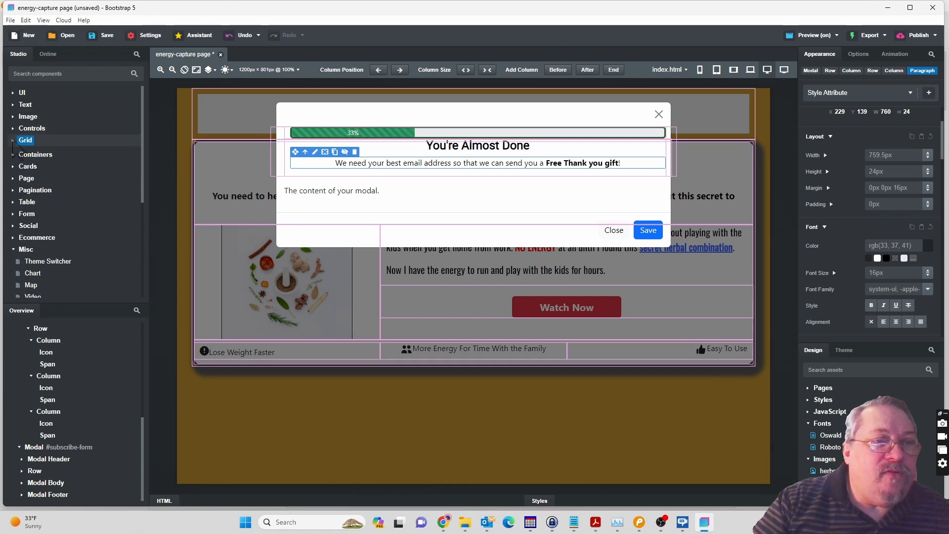
click(14, 213)
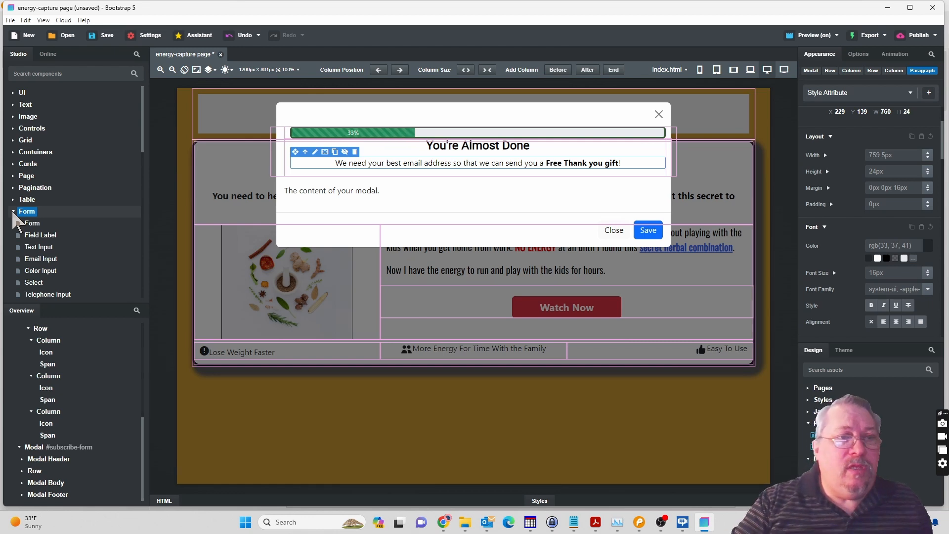
click(32, 224)
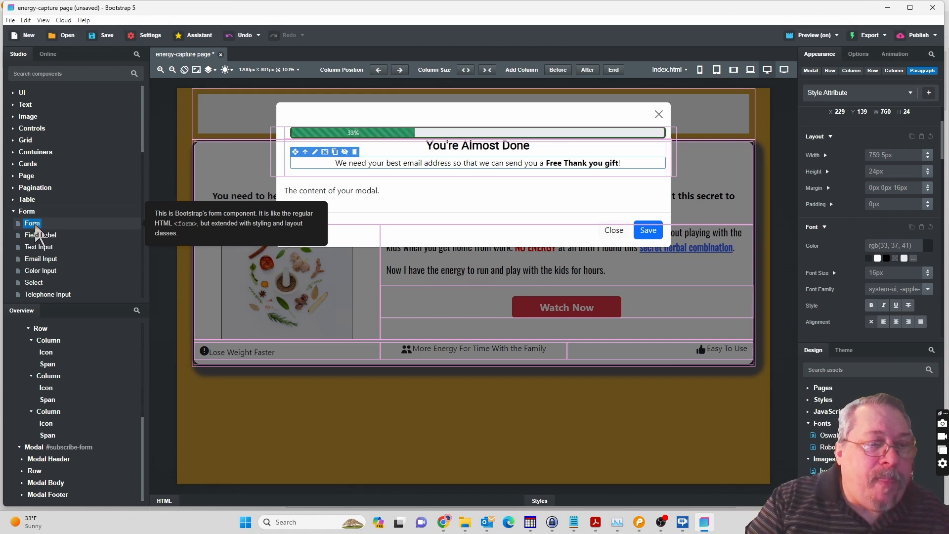
drag(37, 230, 50, 462)
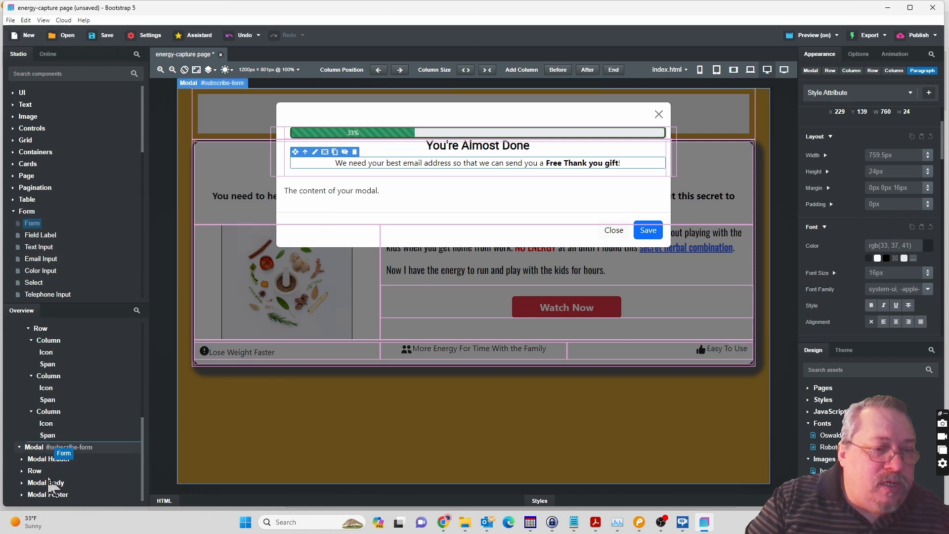
drag(48, 478, 49, 481)
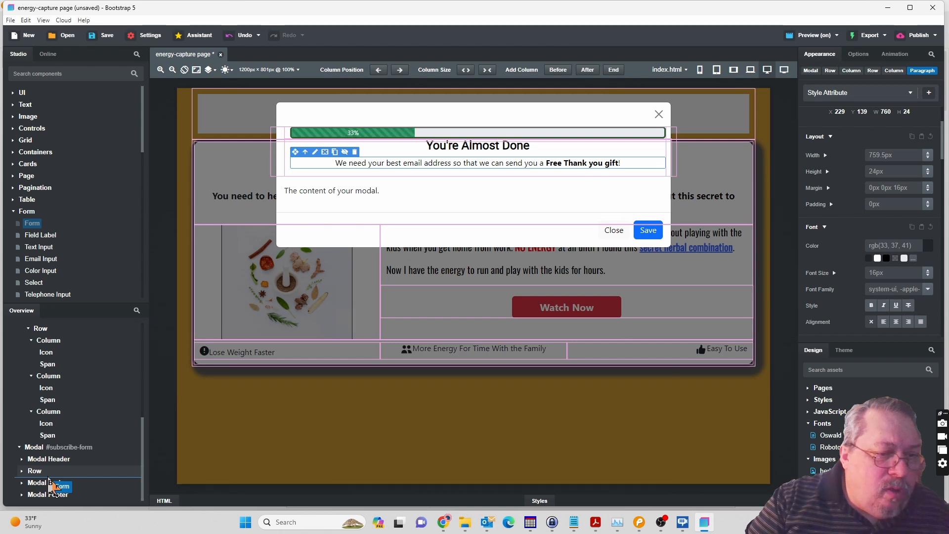
drag(48, 478, 48, 480)
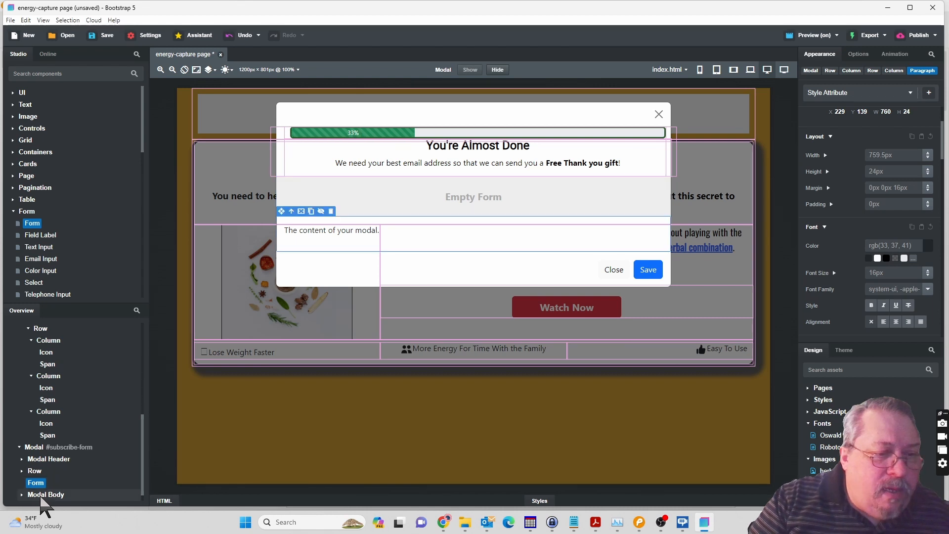
Move the Modal Body inside the Form in the modal's component tree.
click(40, 495)
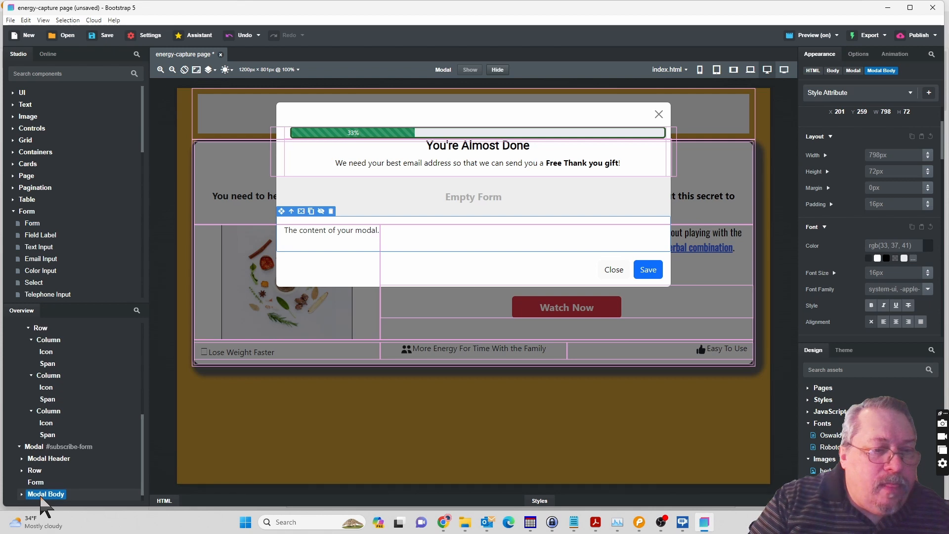
scroll(45, 502, down, 1)
drag(48, 487, 41, 475)
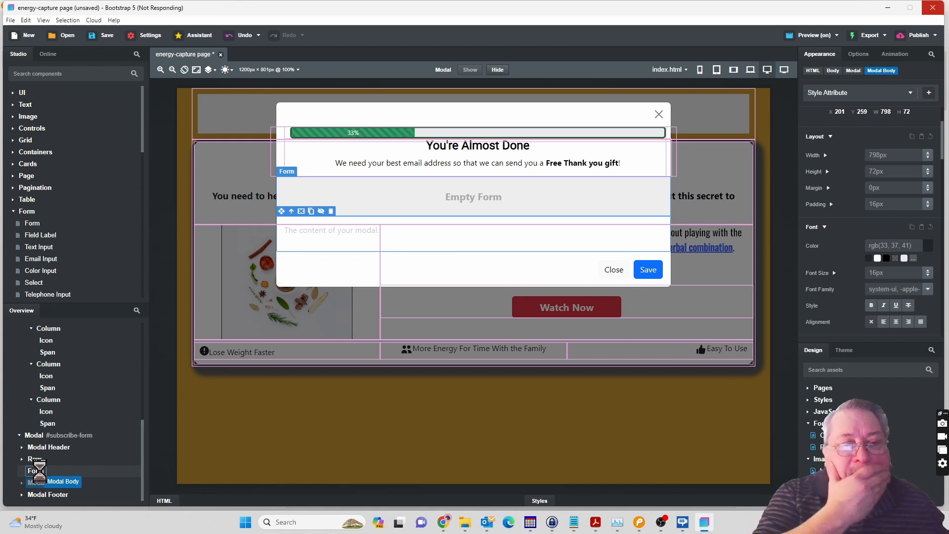
drag(41, 475, 41, 476)
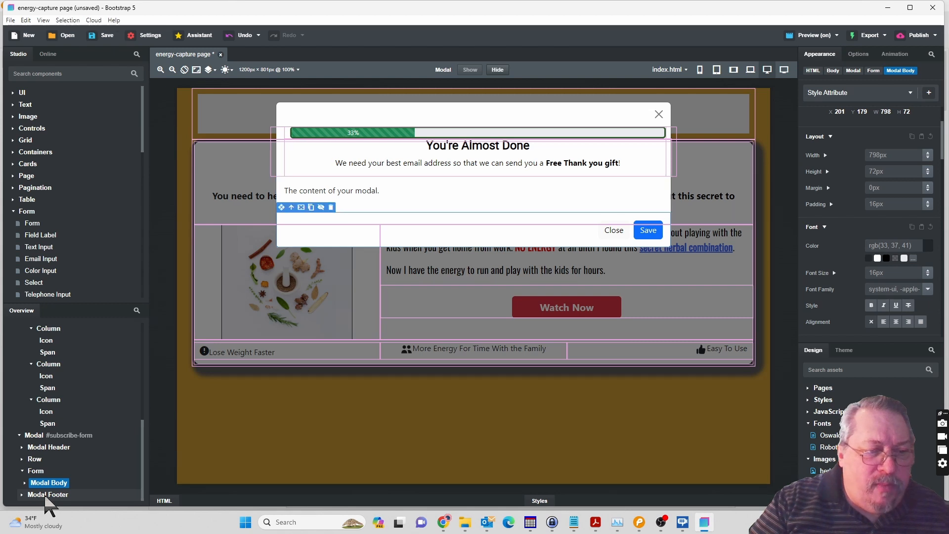
Move the Modal Footer inside the Form, below the Modal Body.
click(45, 496)
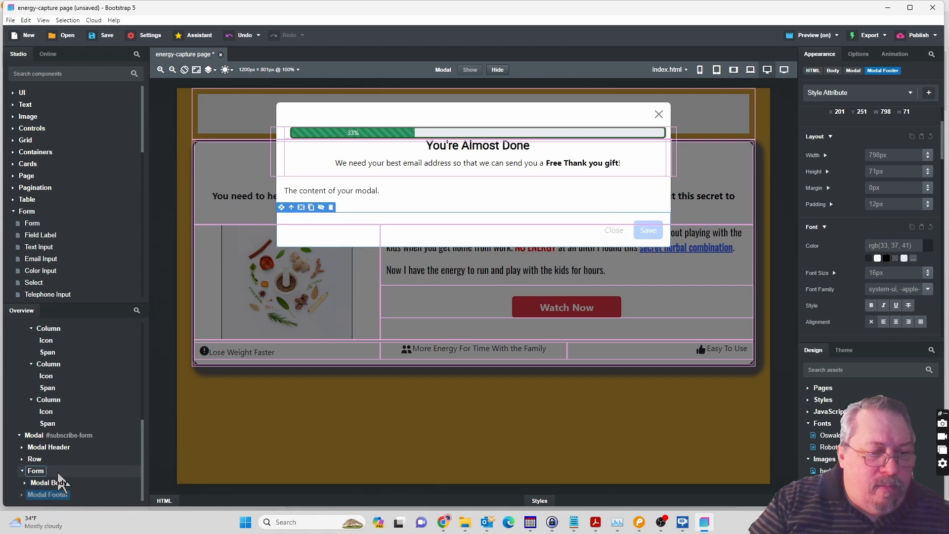
drag(42, 473, 42, 474)
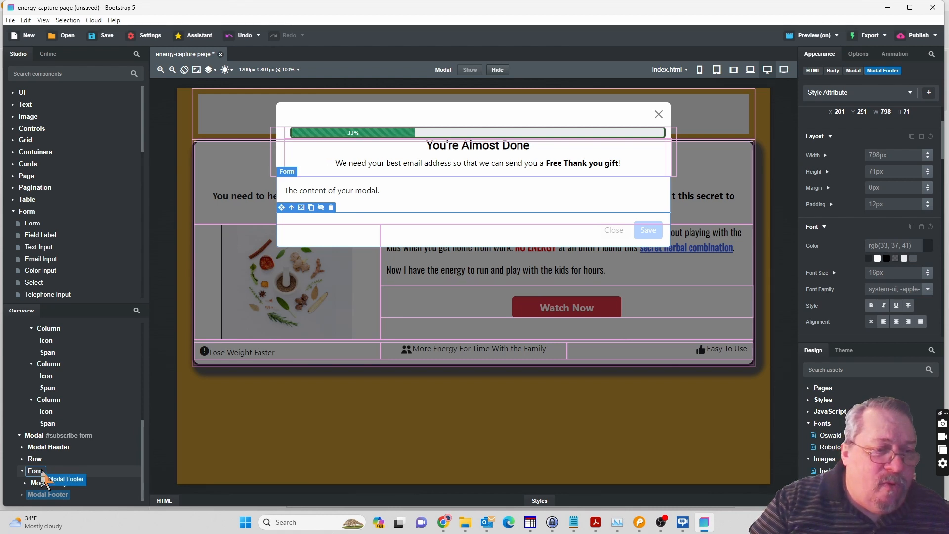
drag(42, 473, 42, 474)
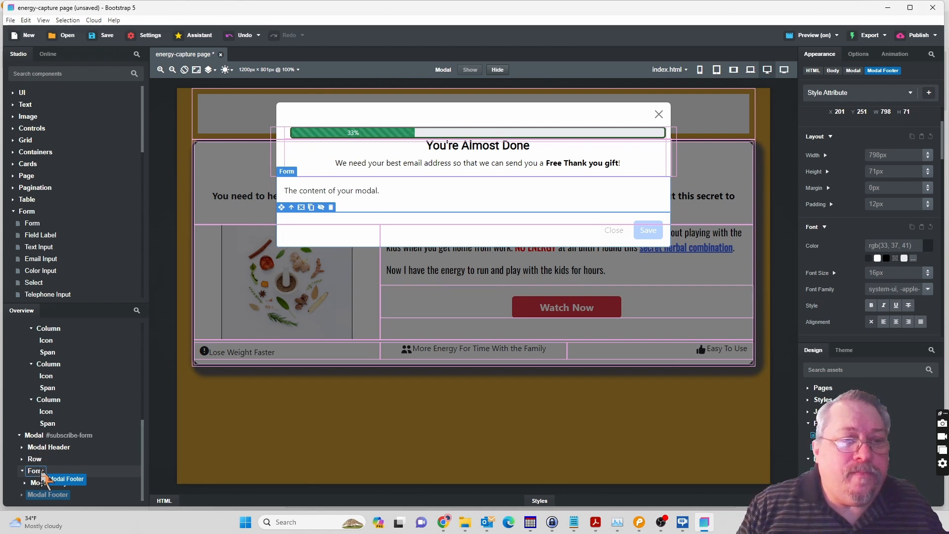
drag(43, 474, 43, 475)
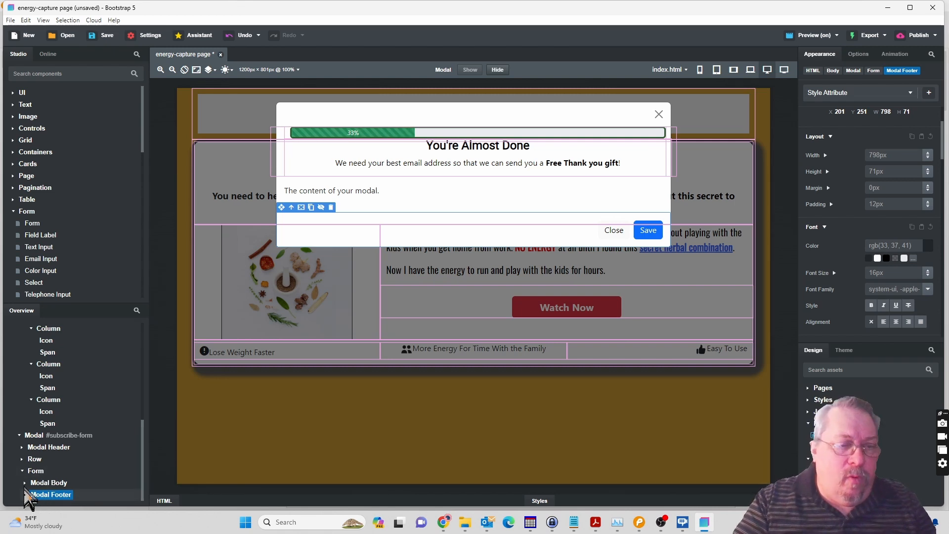
Add a Row inside the form's Modal Body, below its Paragraph.
click(25, 482)
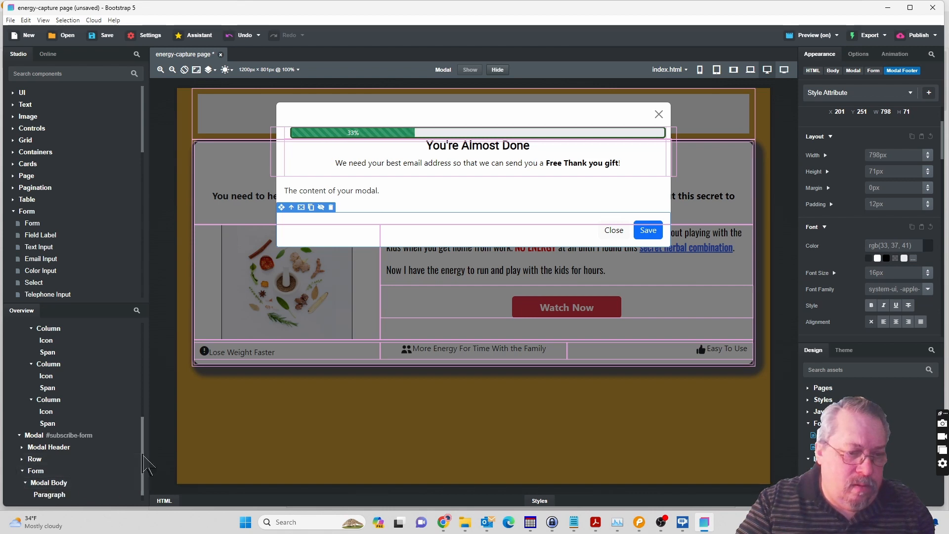
drag(142, 456, 141, 476)
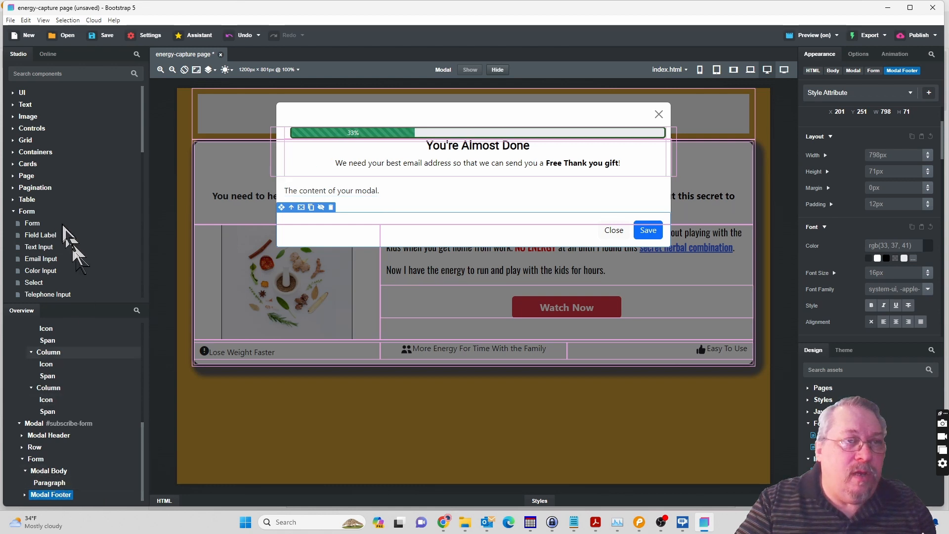
click(18, 141)
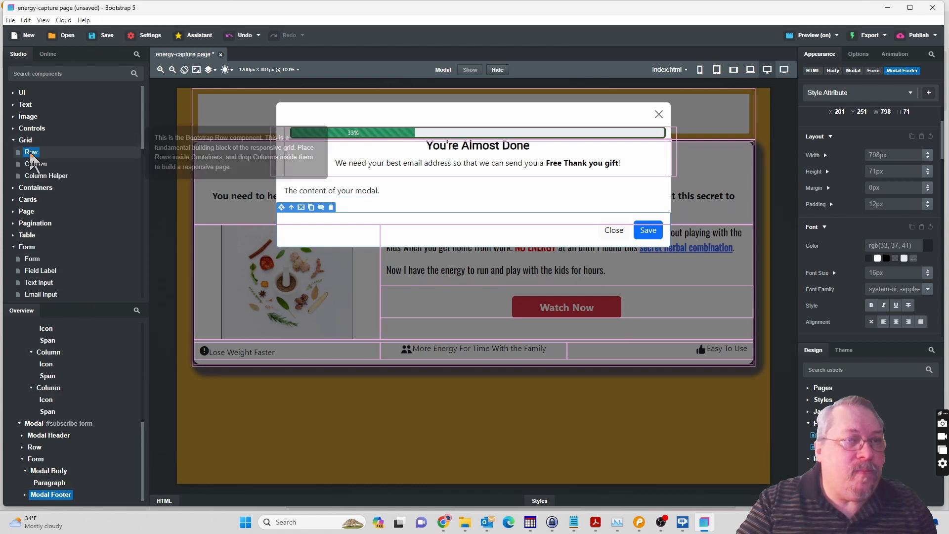
drag(32, 155, 50, 476)
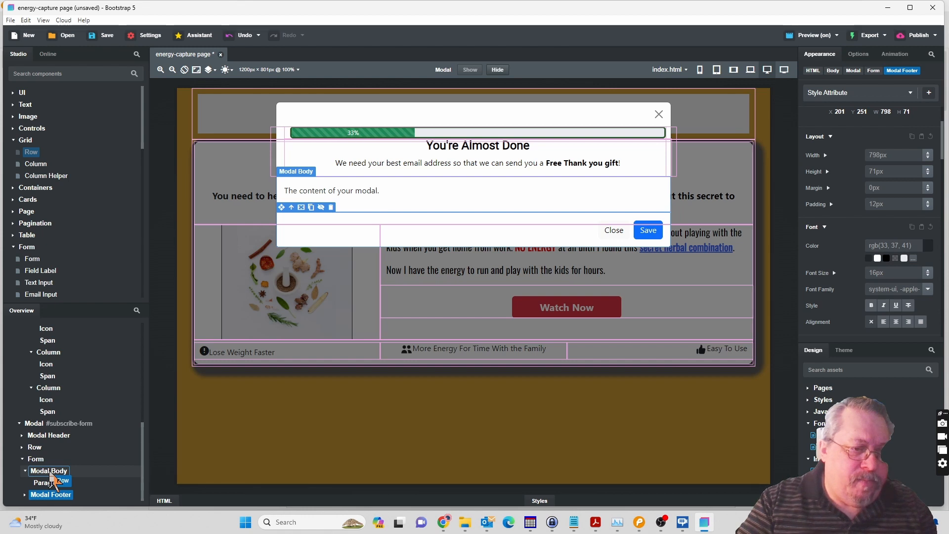
drag(51, 475, 51, 476)
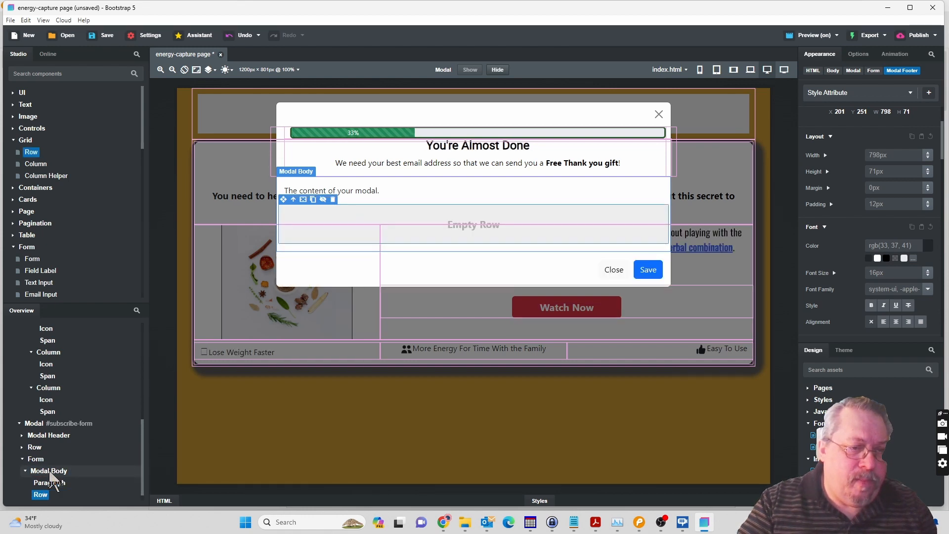
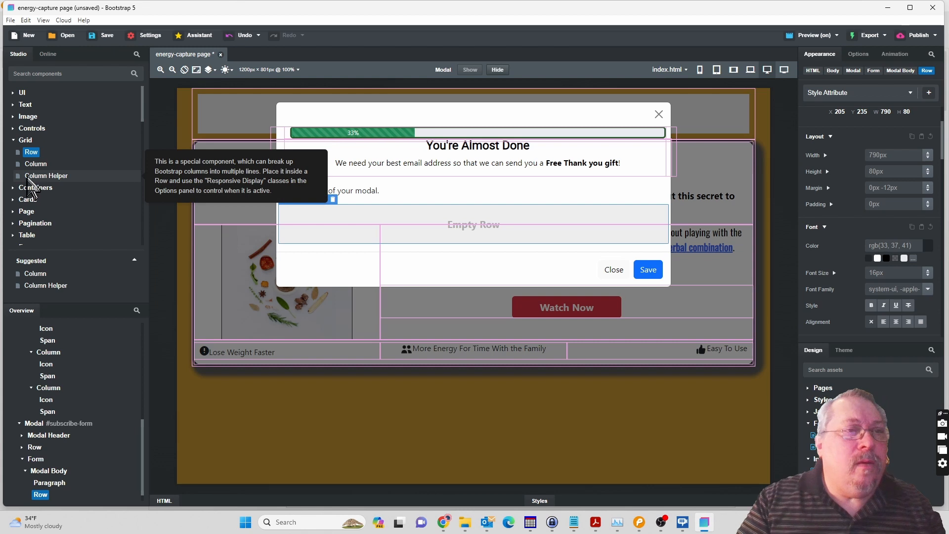
Add a second row to the subscribe form's modal body and delete the placeholder paragraph above the rows.
drag(32, 153, 52, 476)
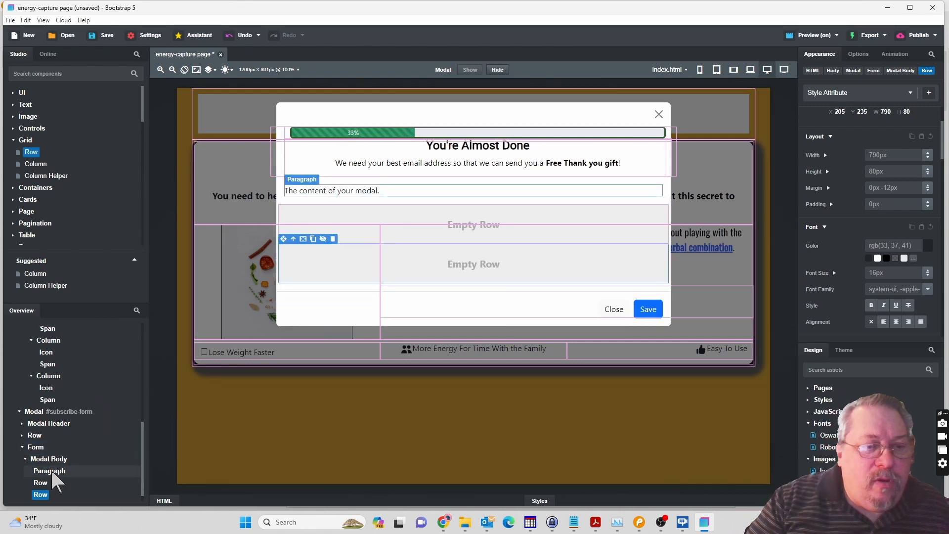
click(52, 471)
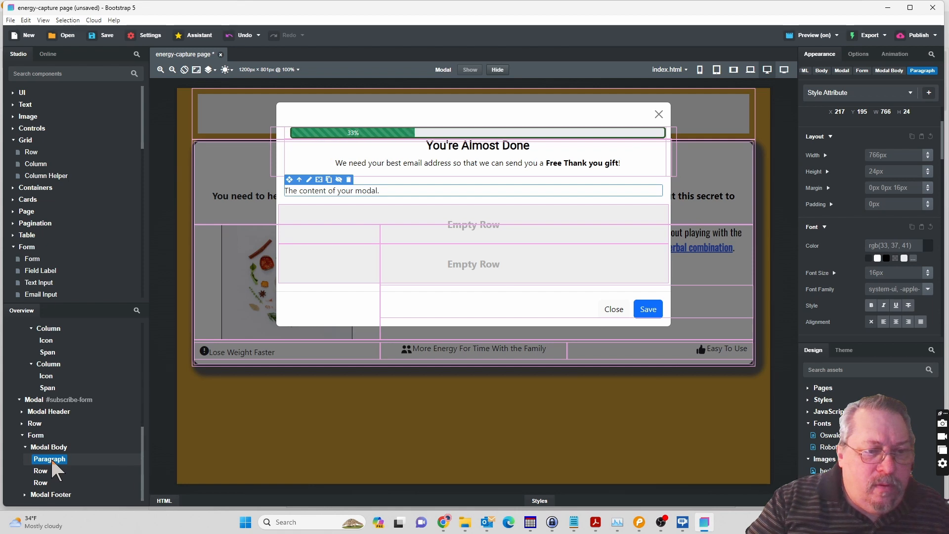
right_click(50, 457)
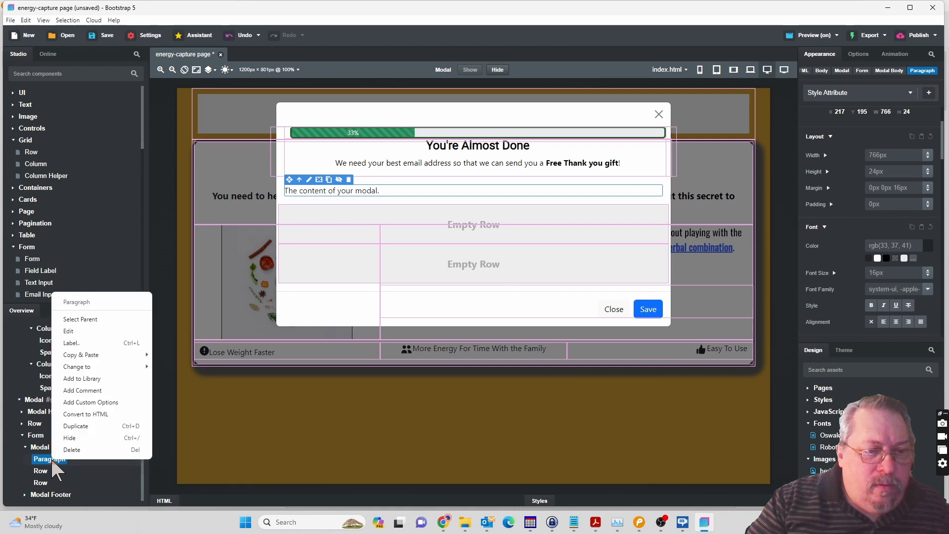
click(79, 450)
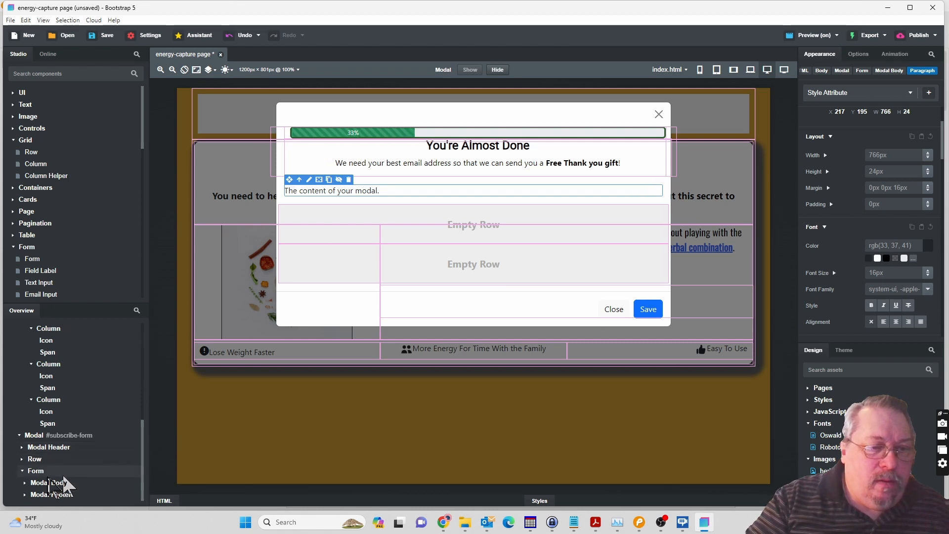
click(25, 483)
click(59, 460)
right_click(59, 460)
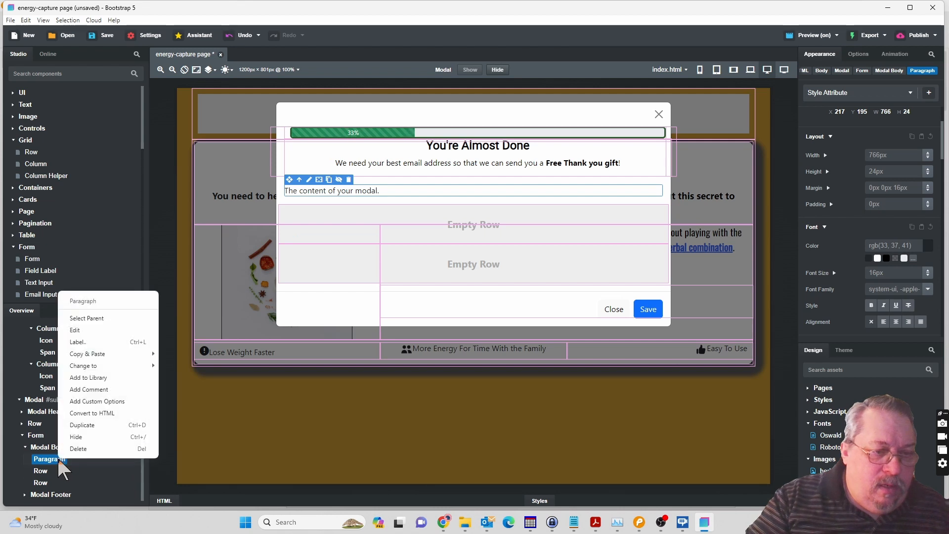
click(78, 449)
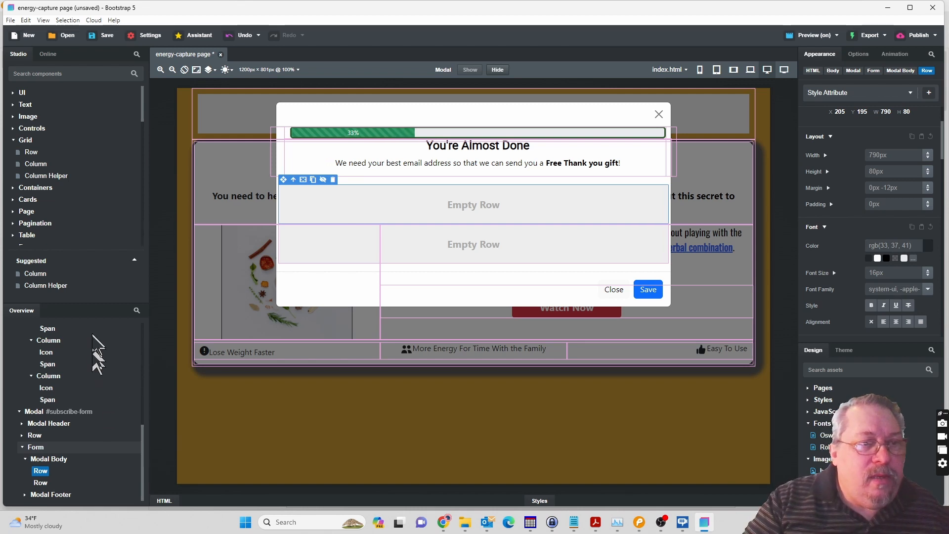
Add a third row to the modal body below the two existing rows.
click(32, 154)
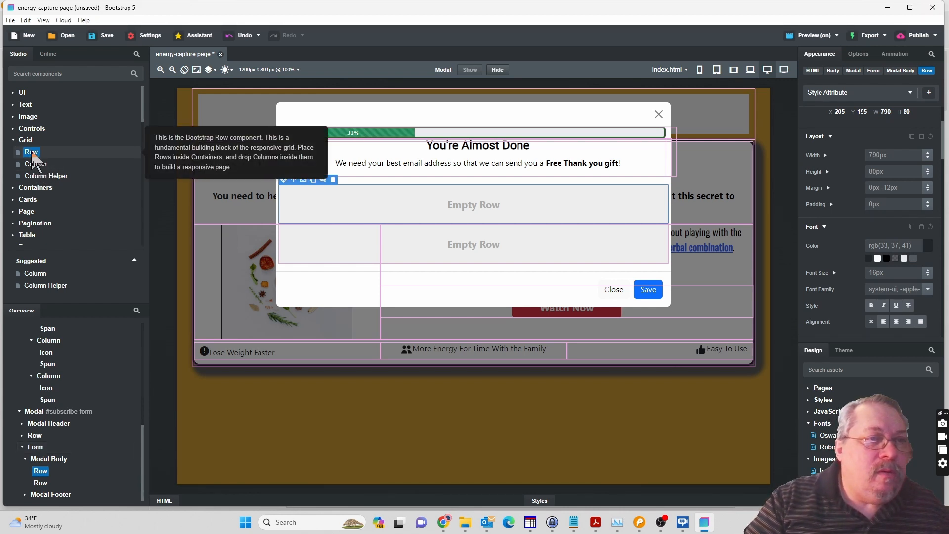
drag(32, 156, 89, 460)
drag(70, 476, 48, 469)
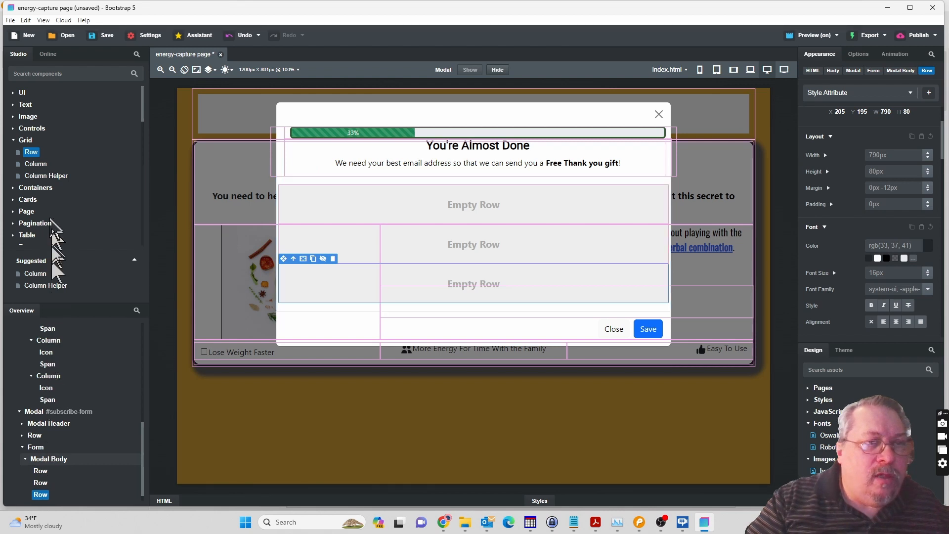
Place one column inside each of the three rows in the modal body.
click(41, 166)
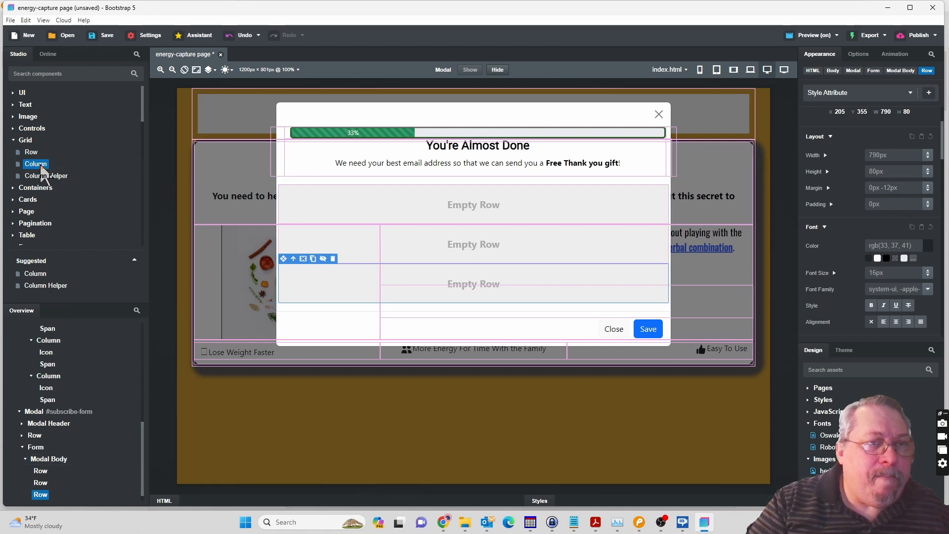
drag(41, 167, 47, 482)
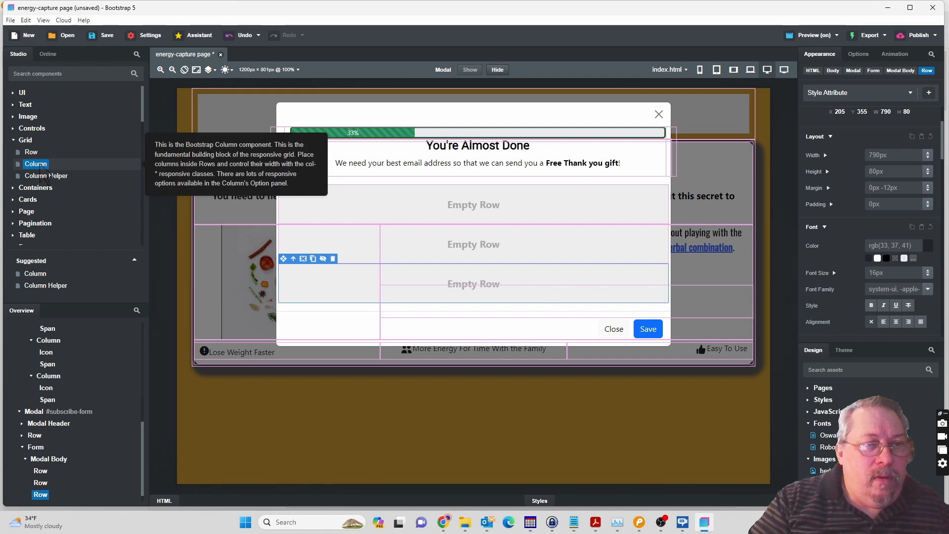
drag(40, 166, 44, 474)
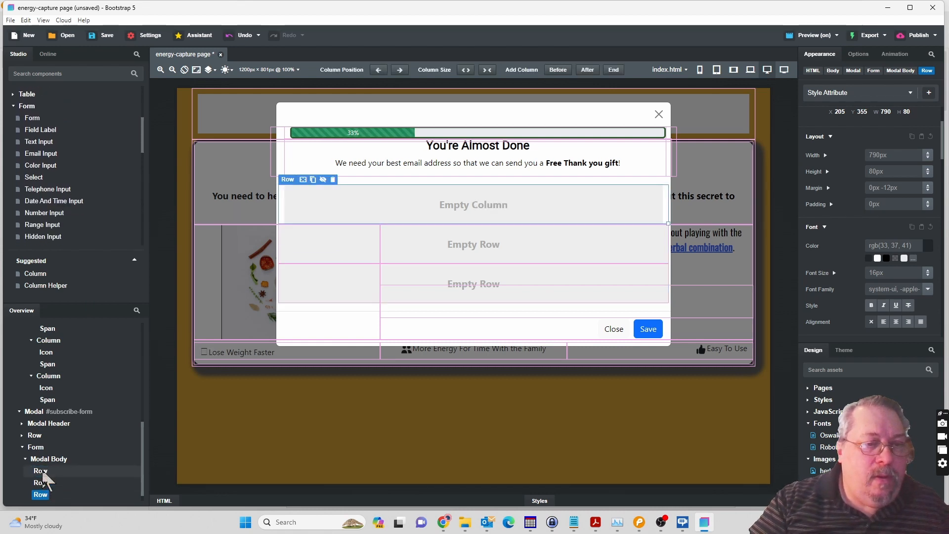
scroll(94, 431, up, 10)
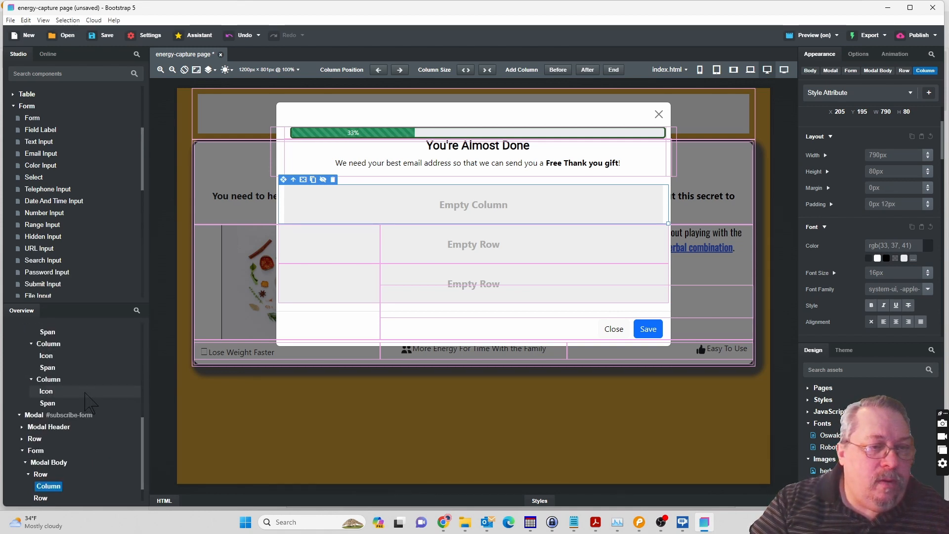
scroll(90, 403, up, 10)
scroll(37, 372, down, 5)
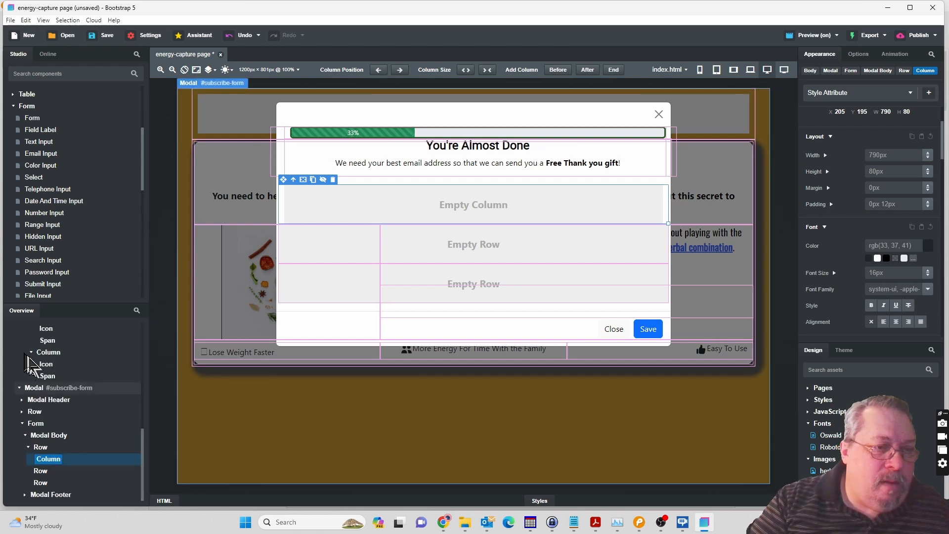
scroll(79, 363, up, 5)
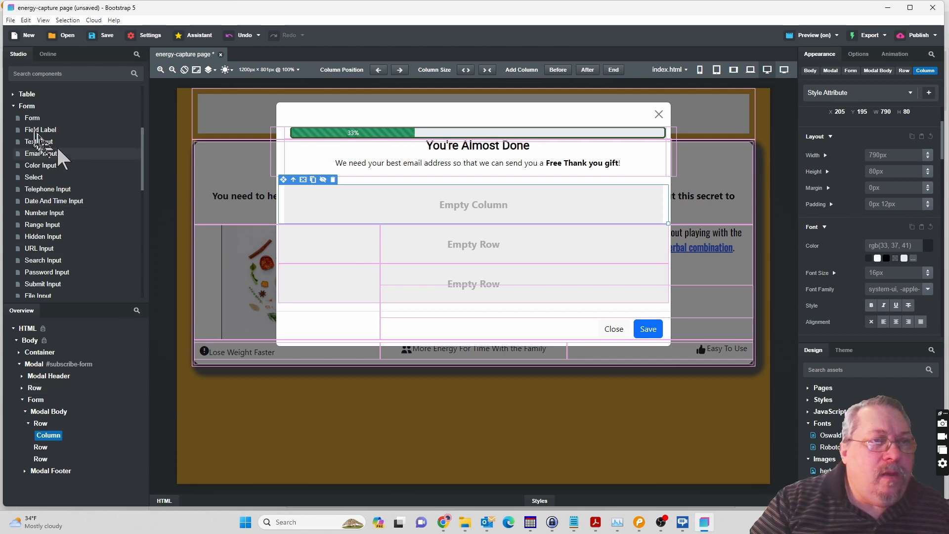
scroll(68, 134, up, 3)
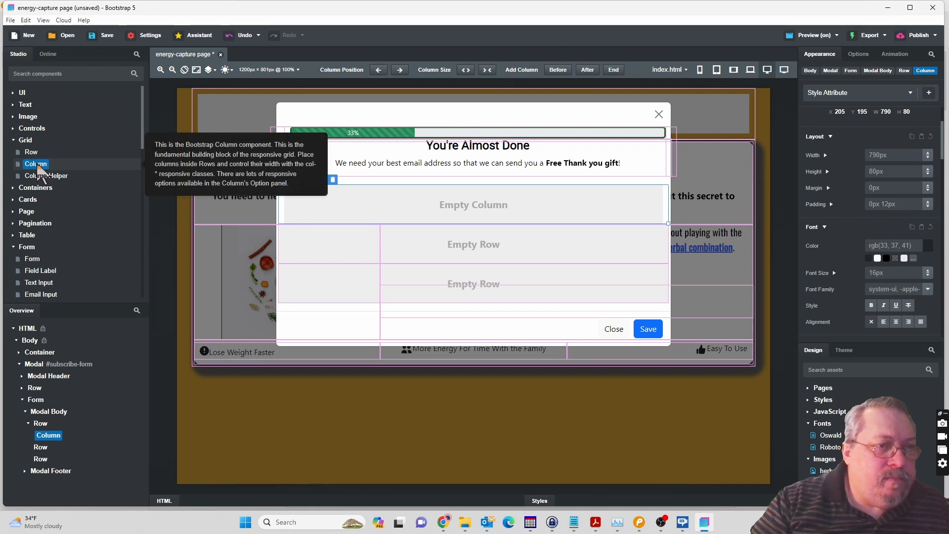
drag(47, 170, 42, 452)
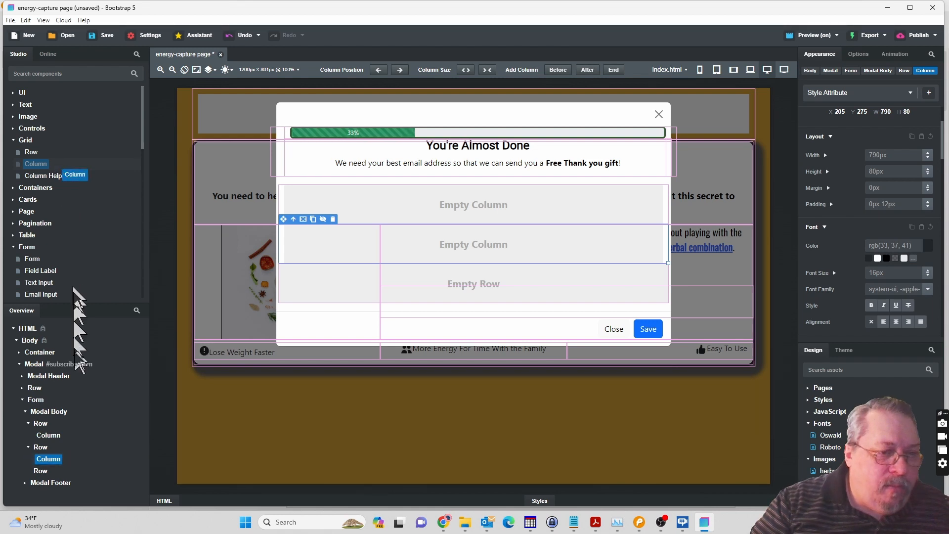
drag(77, 432, 44, 473)
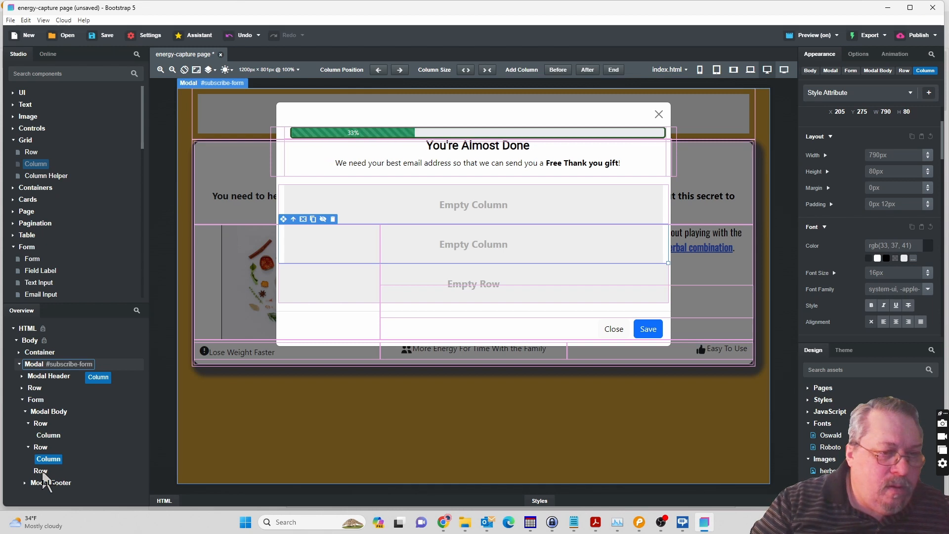
drag(44, 473, 43, 473)
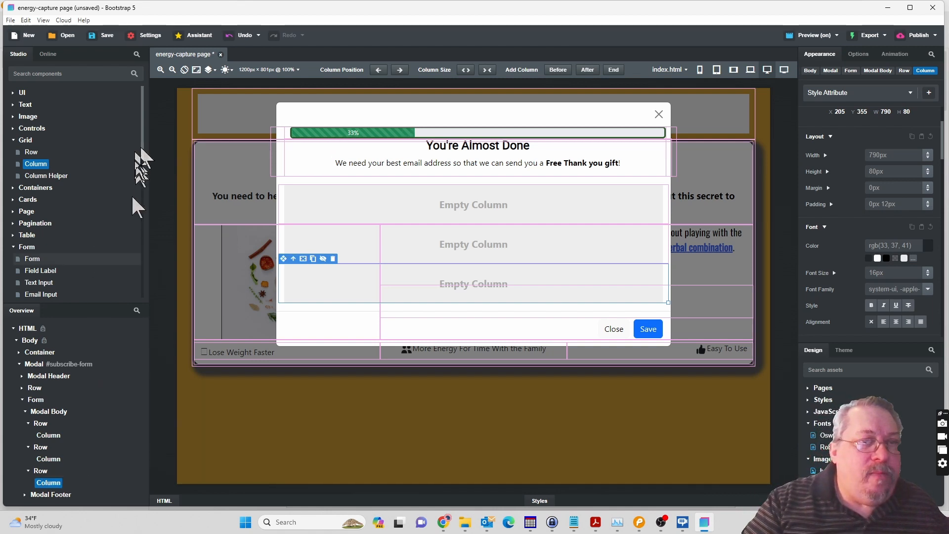
Switch to the Pencil mockup to check which fields the form needs, and return to Bootstrap Studio.
scroll(142, 151, down, 1)
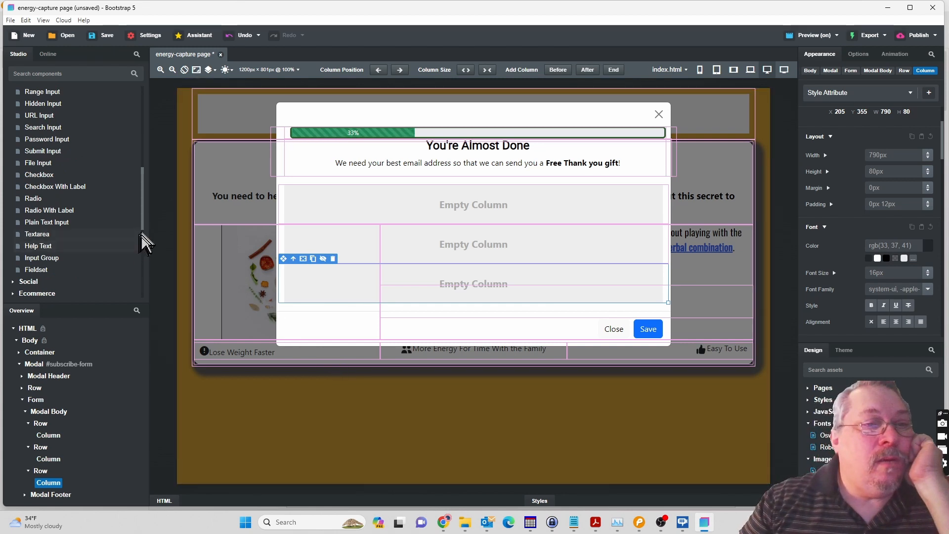
scroll(143, 225, up, 3)
drag(140, 215, 139, 189)
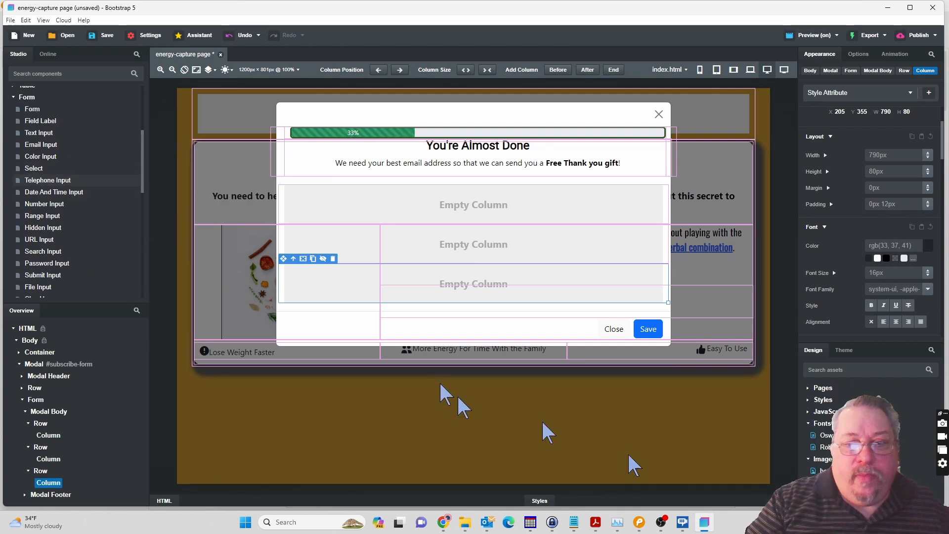
click(638, 527)
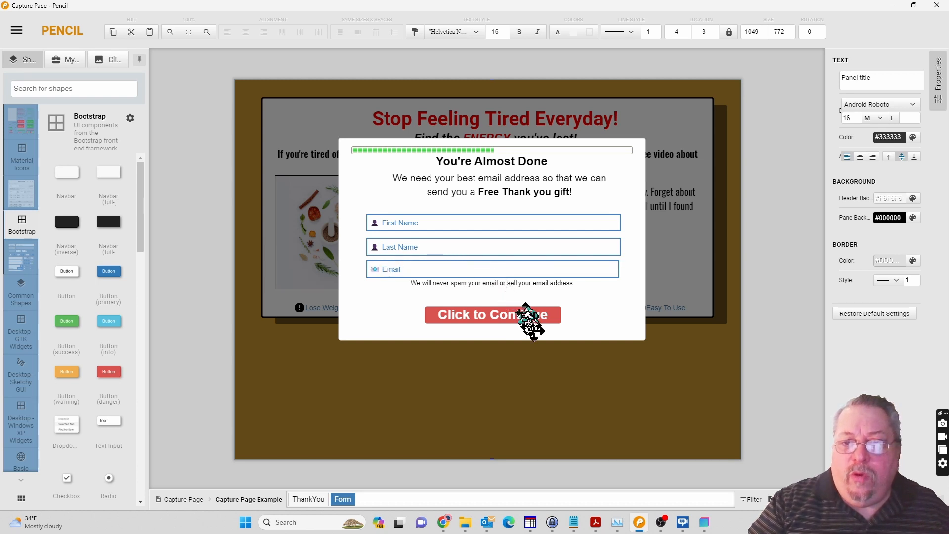
click(705, 527)
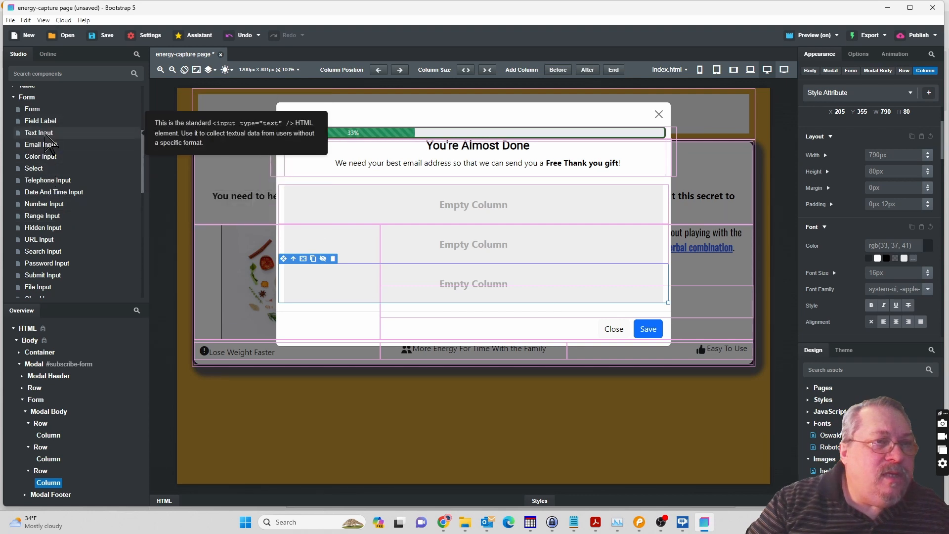
Insert a Text Input into the column of the first row and another into the column of the second row.
click(45, 133)
drag(46, 134, 54, 438)
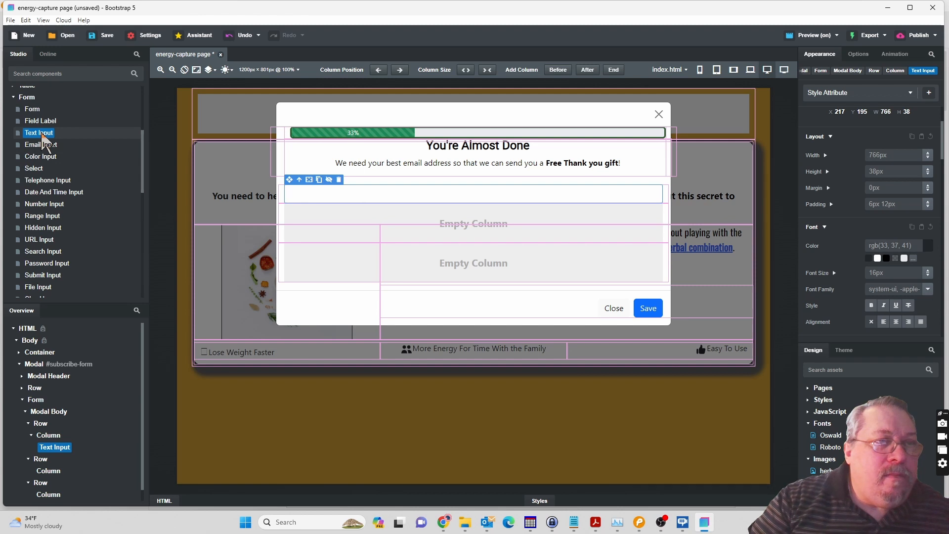
drag(49, 133, 50, 472)
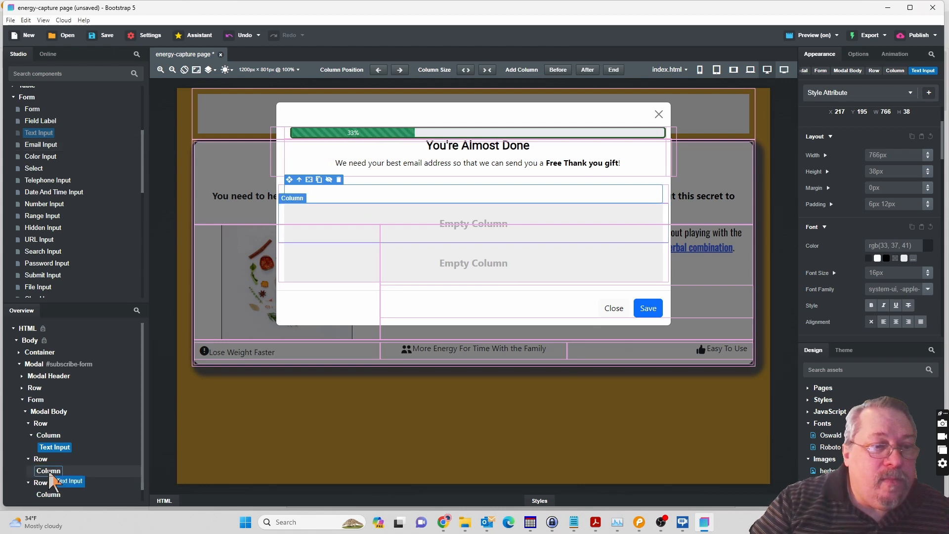
drag(50, 472, 50, 474)
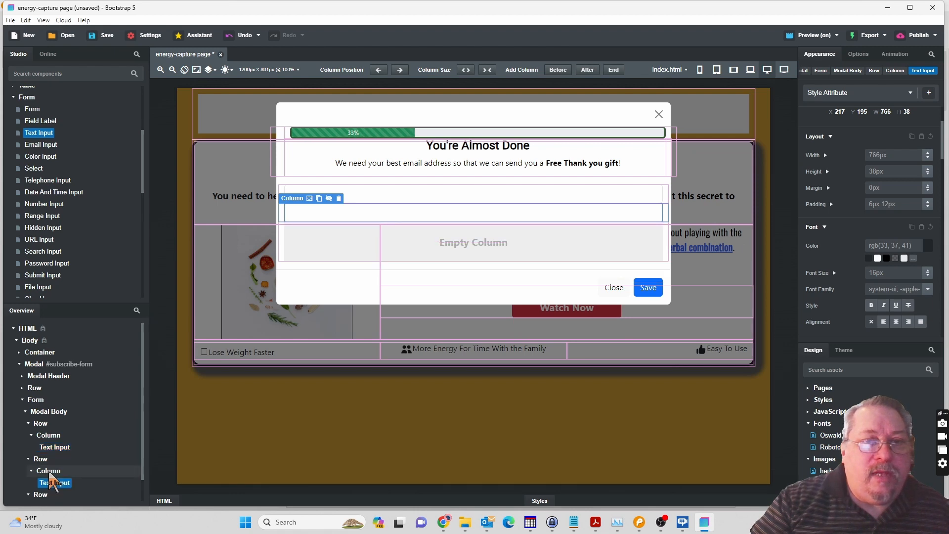
Insert an Email Input into the column of the third row and select it.
click(46, 147)
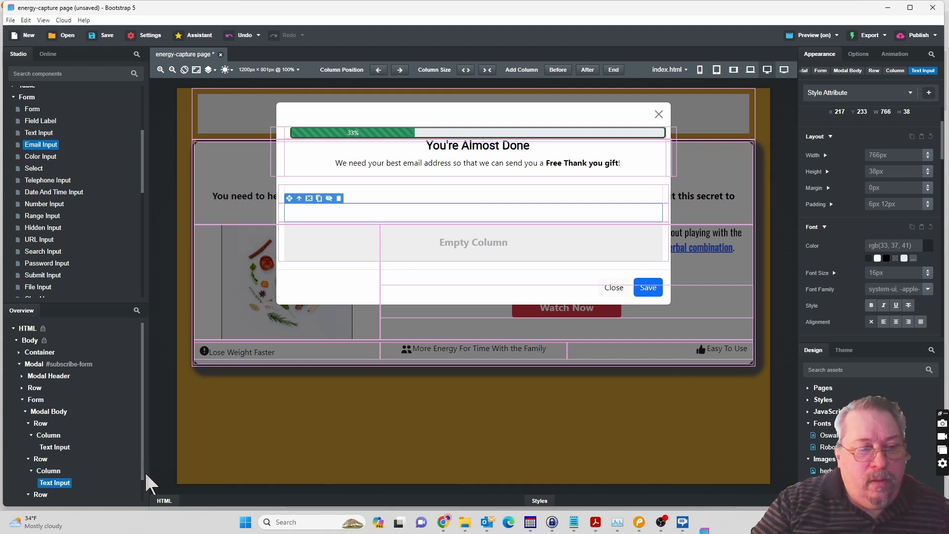
scroll(144, 502, down, 1)
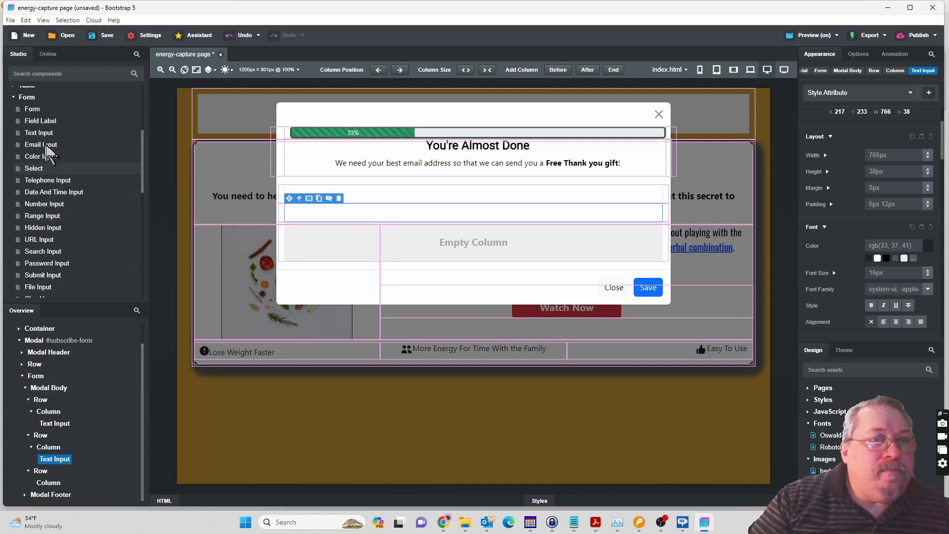
click(44, 147)
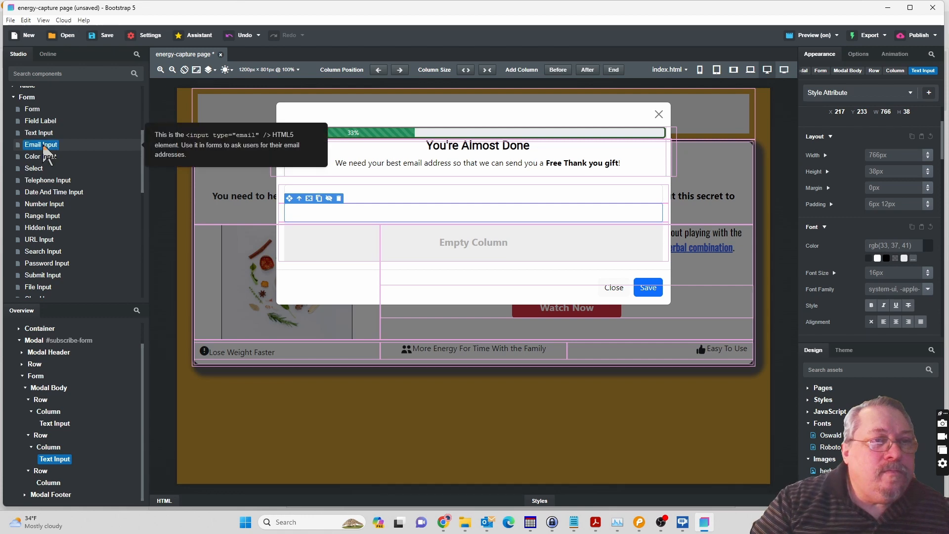
drag(44, 147, 54, 487)
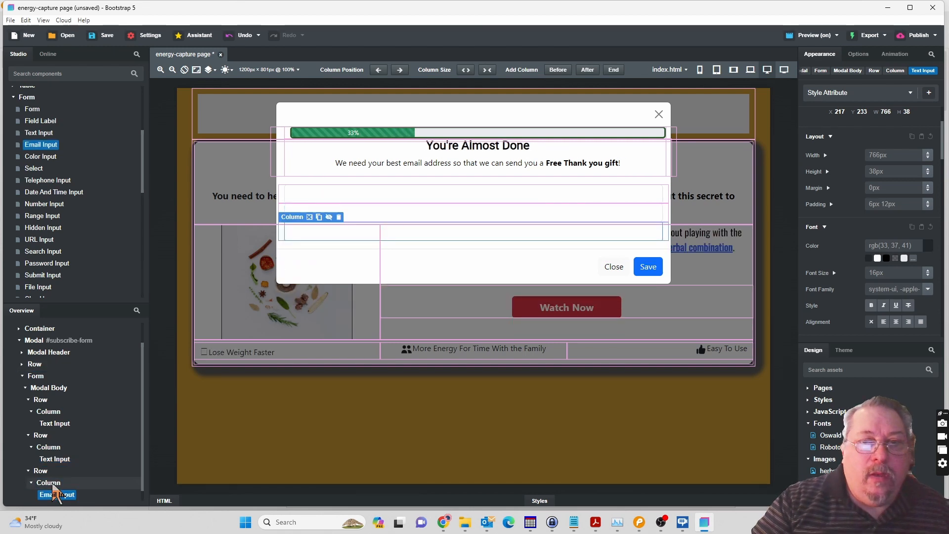
click(55, 494)
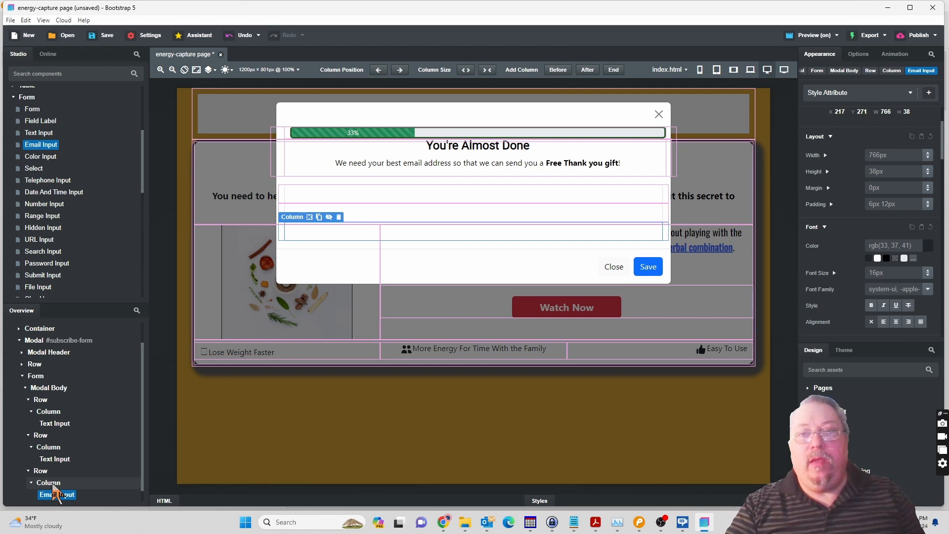
Select the first text input, compare the Watch Now modal in the Chrome preview with the Pencil mockup, and return to Bootstrap Studio.
click(60, 424)
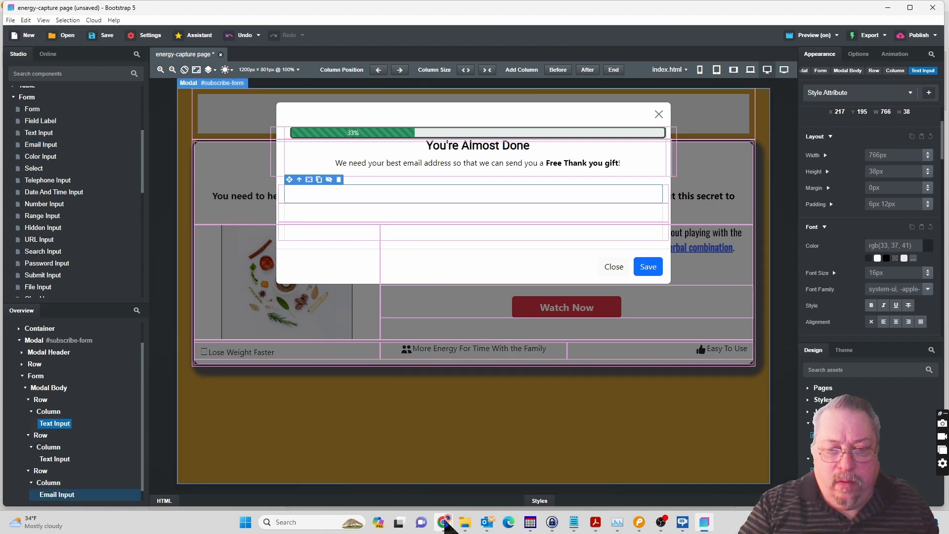
mouse_move(445, 522)
click(485, 494)
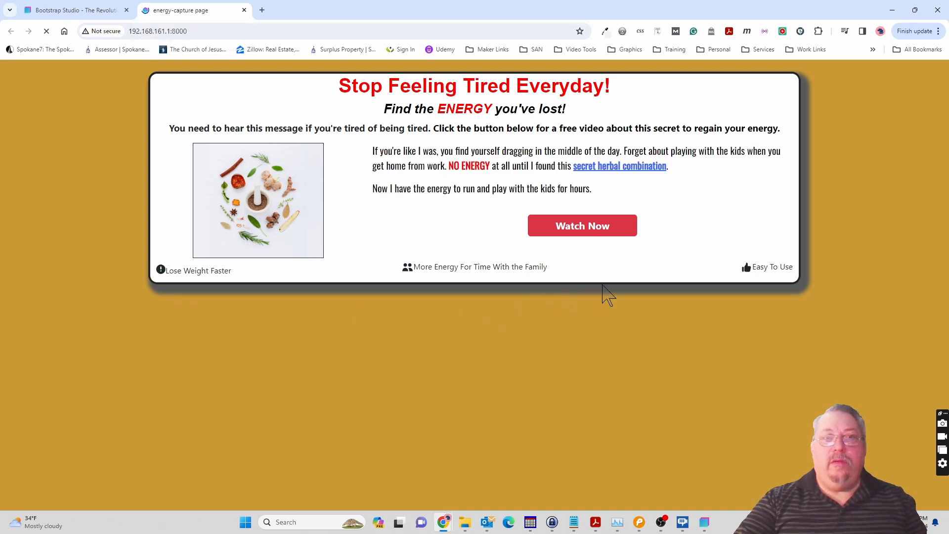
click(595, 240)
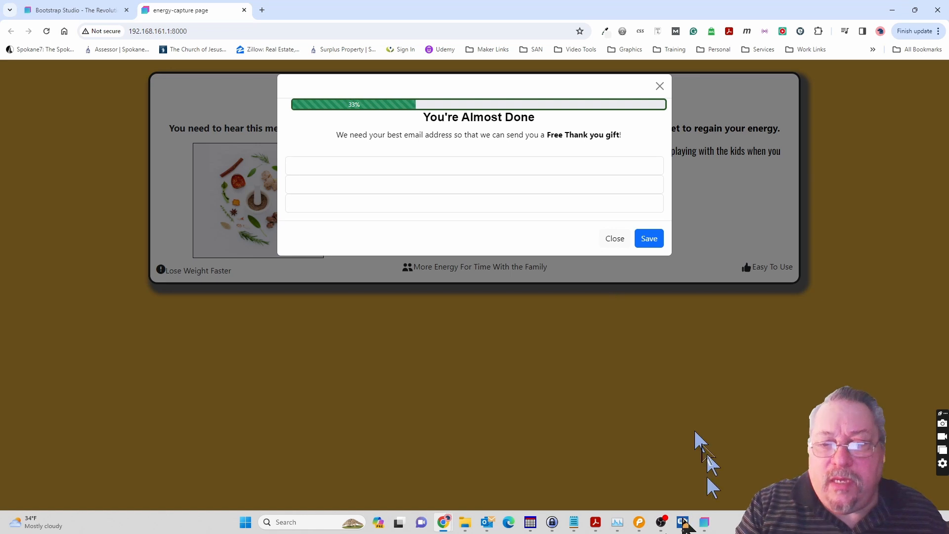
click(640, 522)
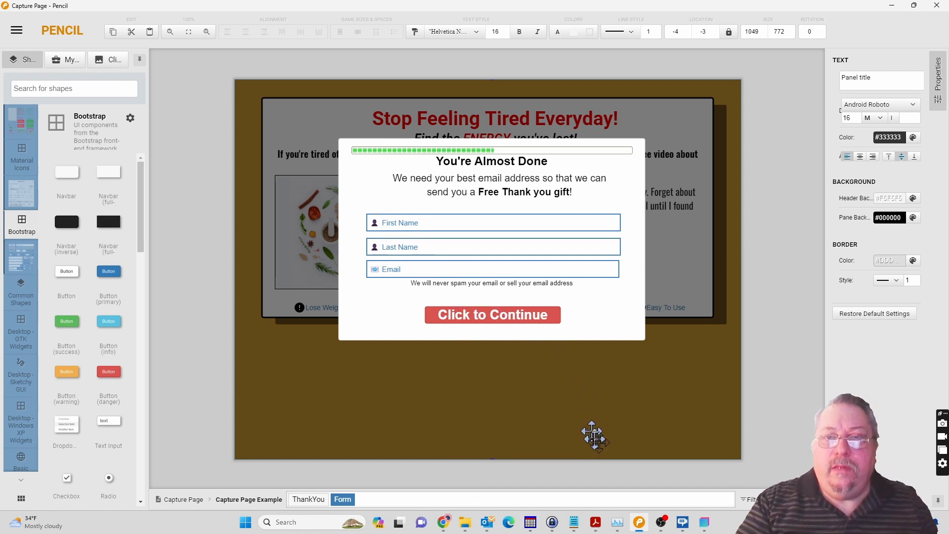
click(706, 528)
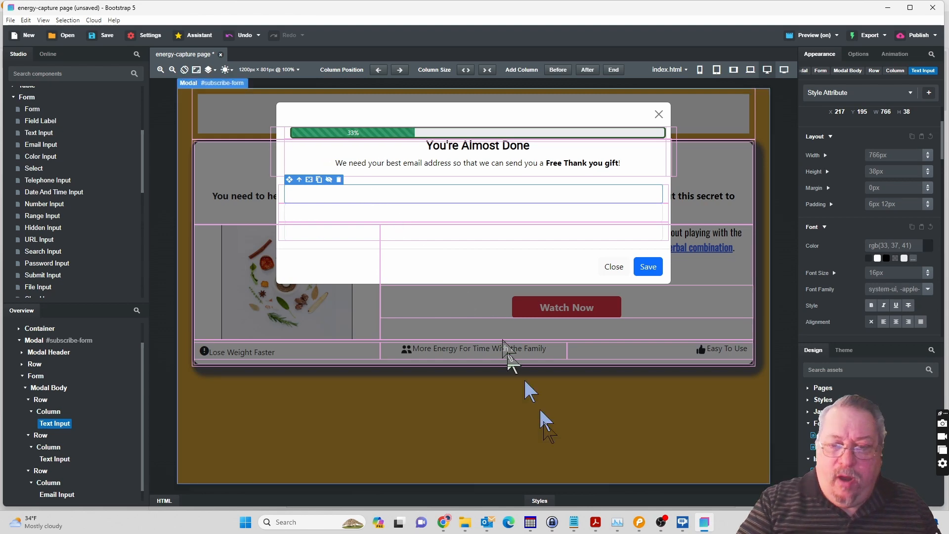
Switch to the Autoresponder PDF in Acrobat to check the sample form's required fields, and return to Bootstrap Studio.
click(597, 528)
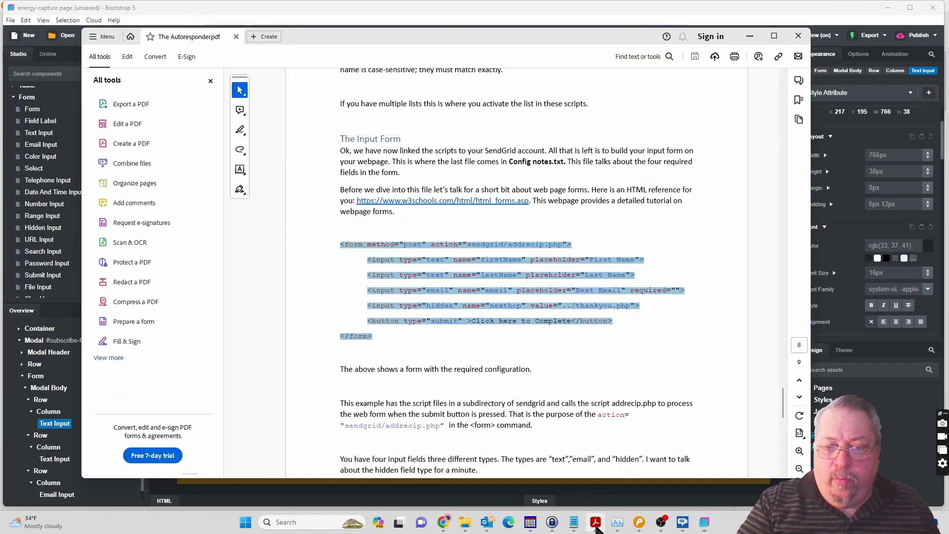
click(440, 217)
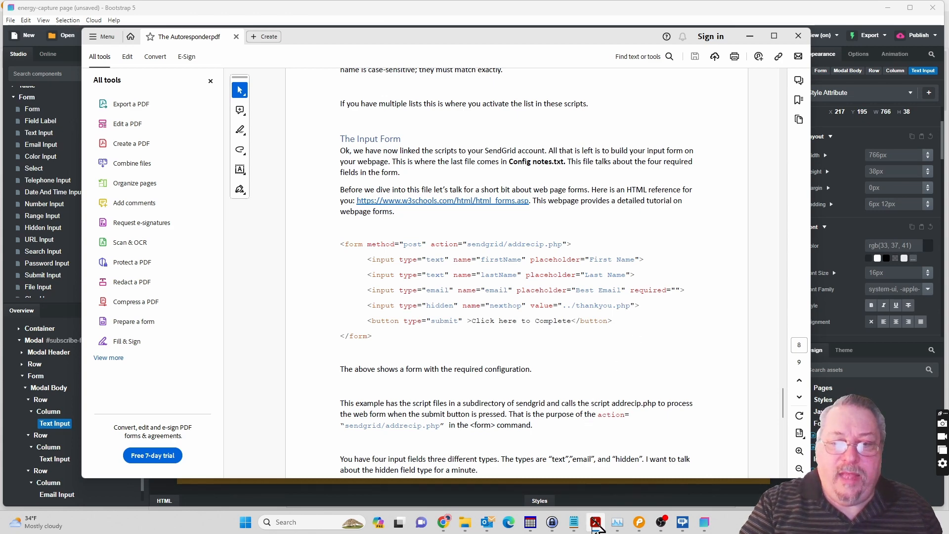
mouse_move(597, 519)
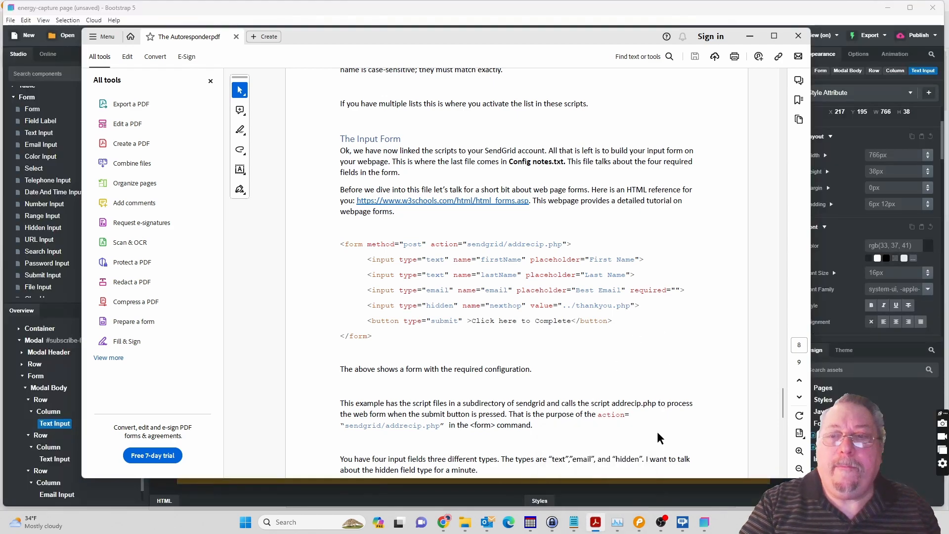
click(704, 522)
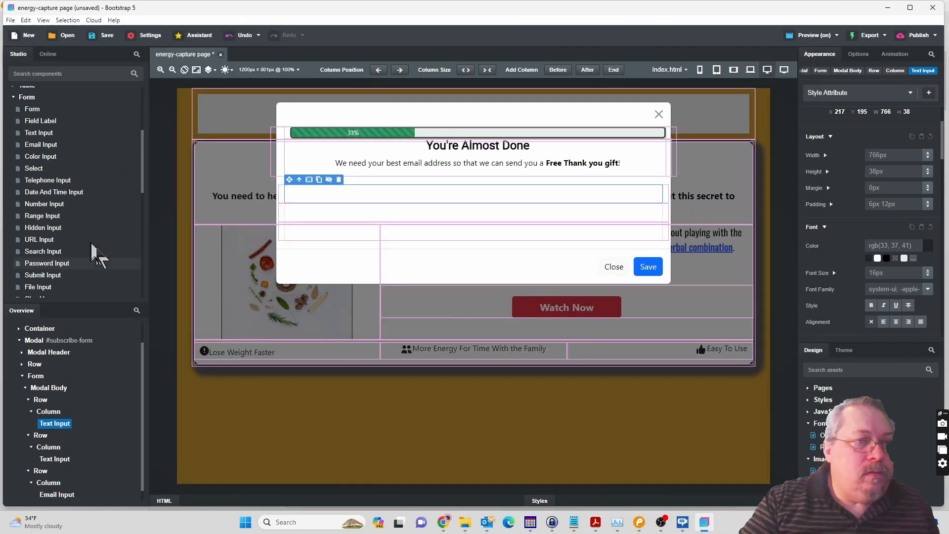
Insert a Hidden Input at the end of the modal's form, after the Modal Footer, and select it.
click(49, 228)
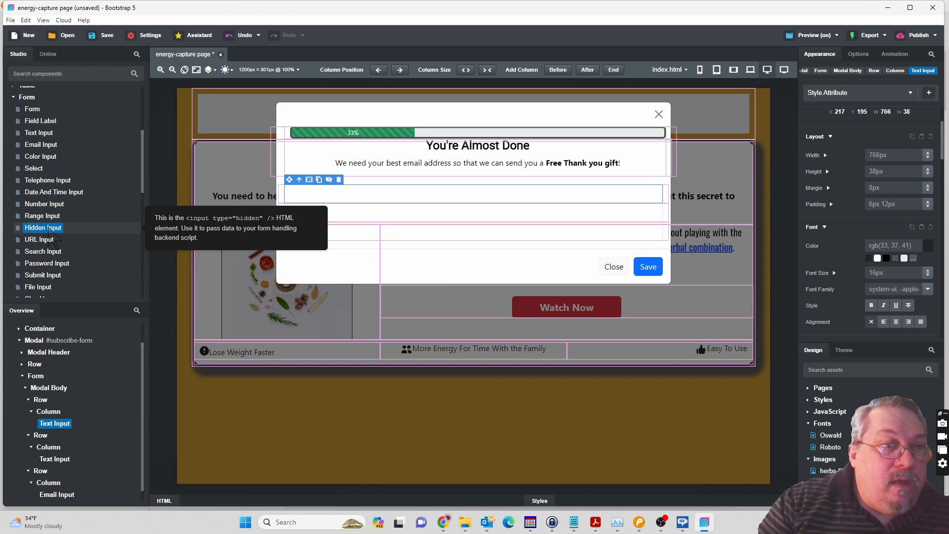
drag(49, 229, 40, 385)
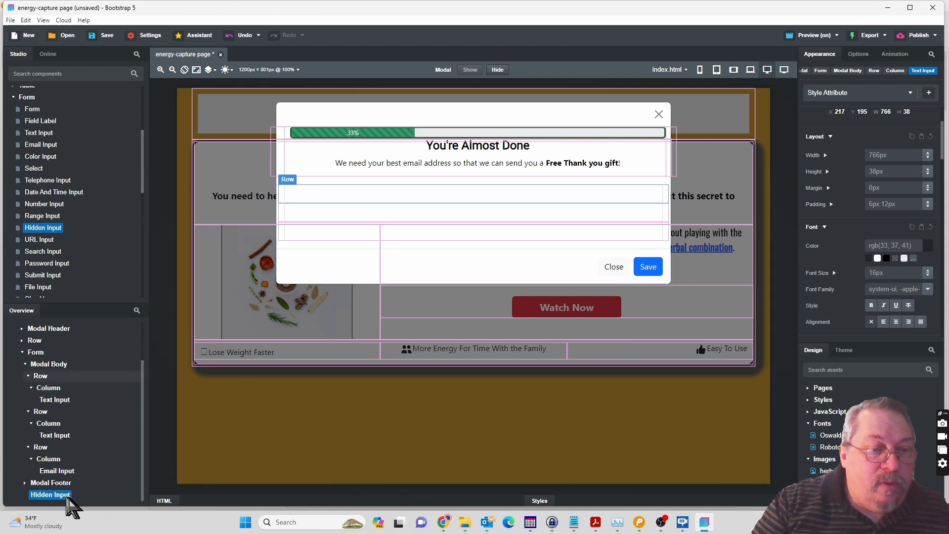
click(66, 496)
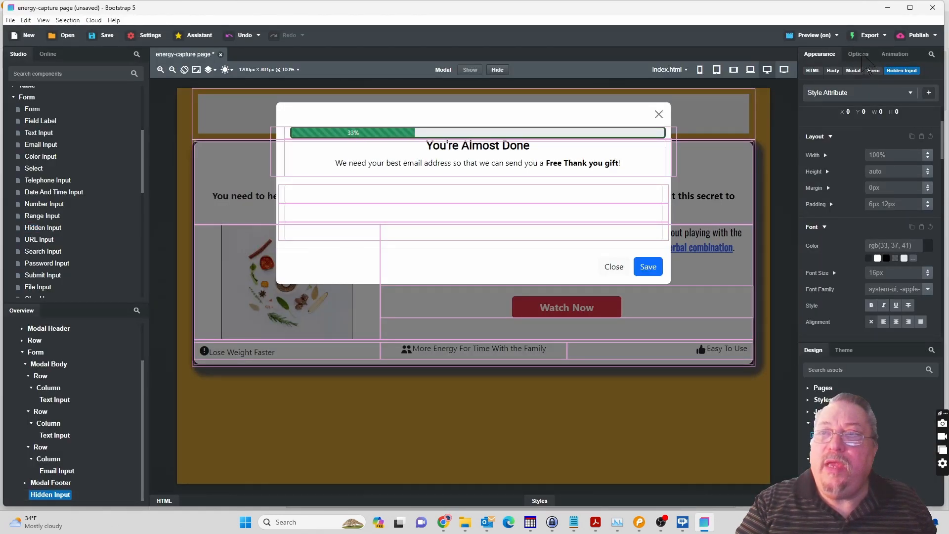
Copy nexthop from the sample form in the Autoresponder PDF and set it as the hidden input's name, without the quotation mark.
click(863, 56)
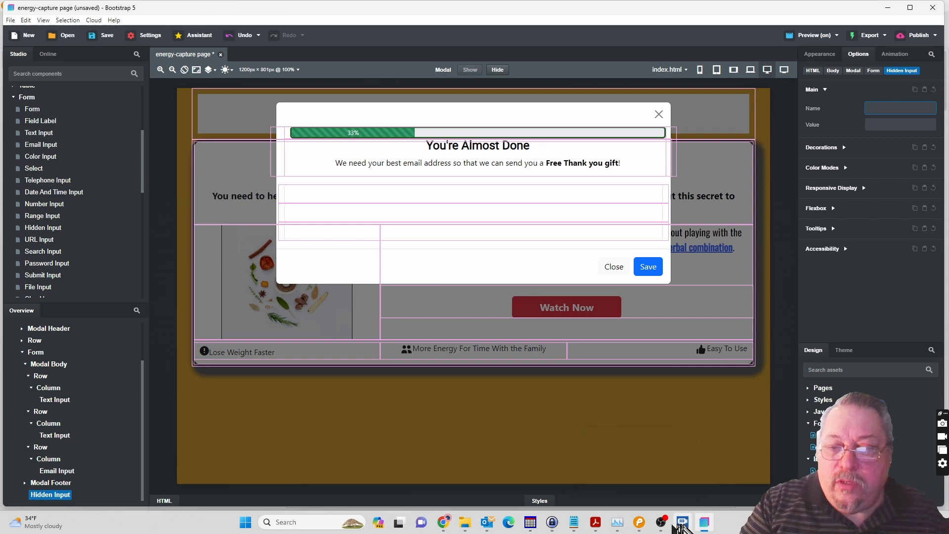
click(597, 529)
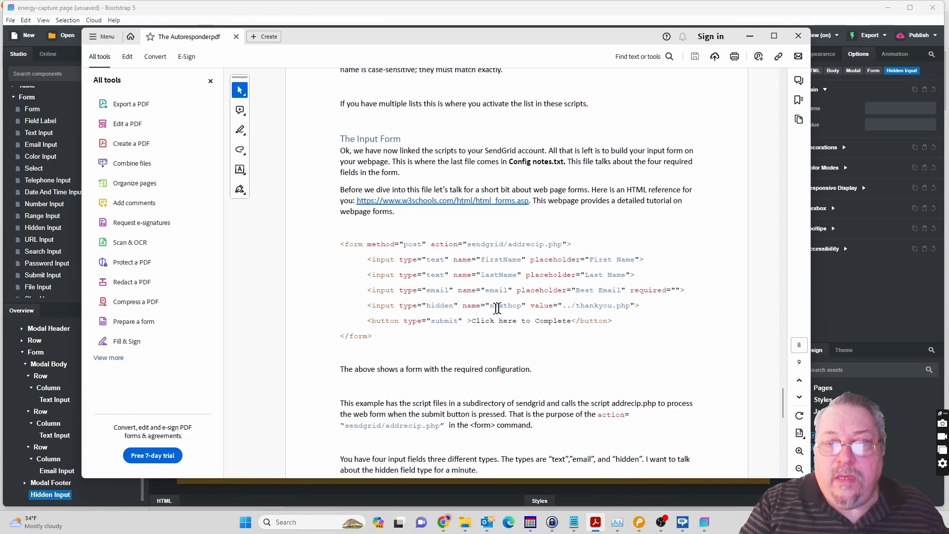
double_click(505, 307)
key(ctrl+c)
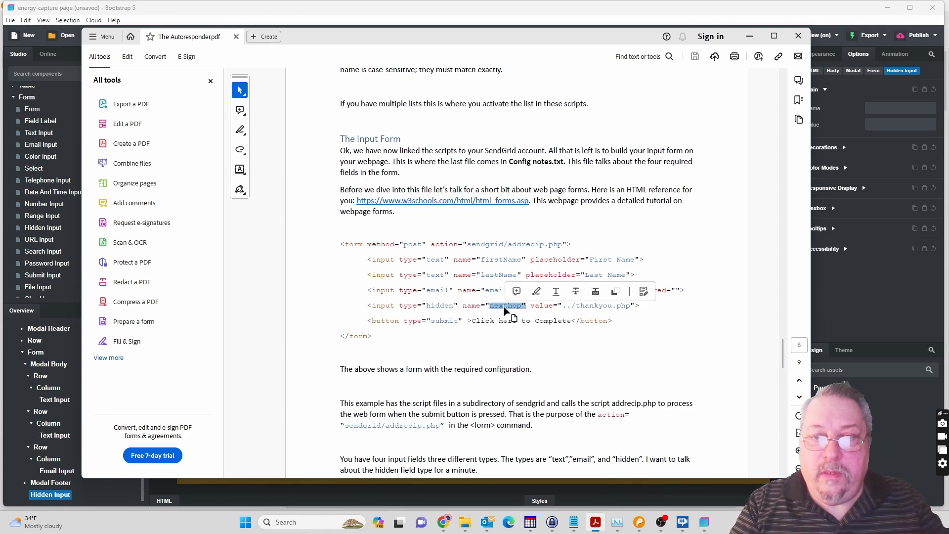
scroll(505, 309, up, 10)
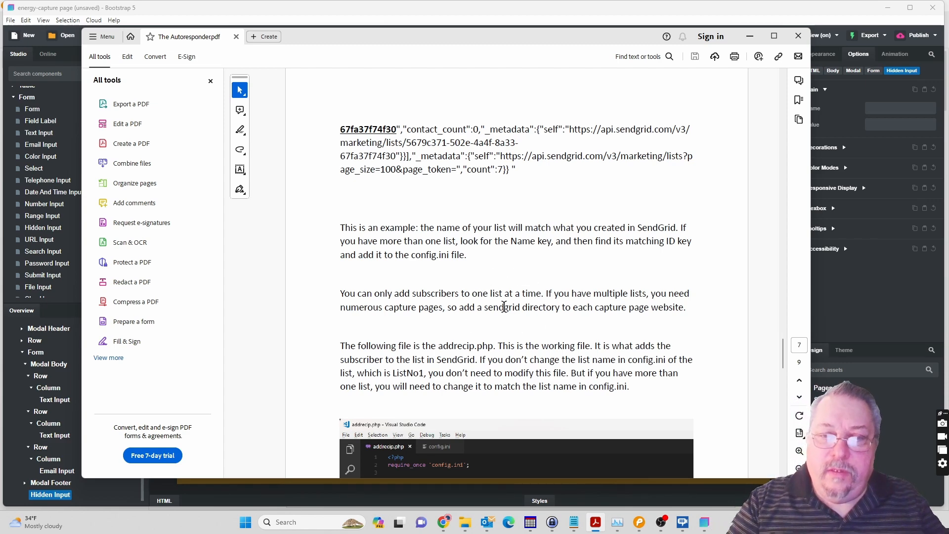
scroll(504, 307, down, 10)
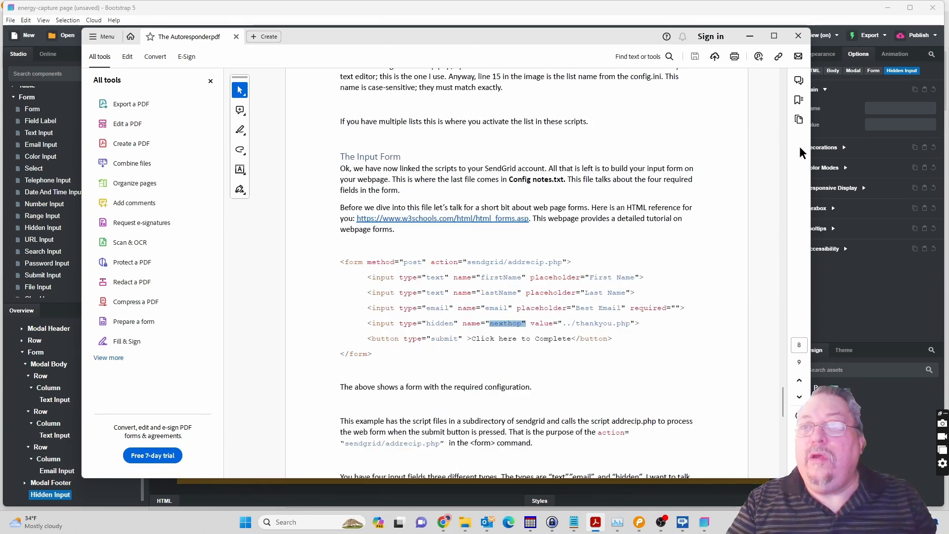
click(851, 30)
click(878, 107)
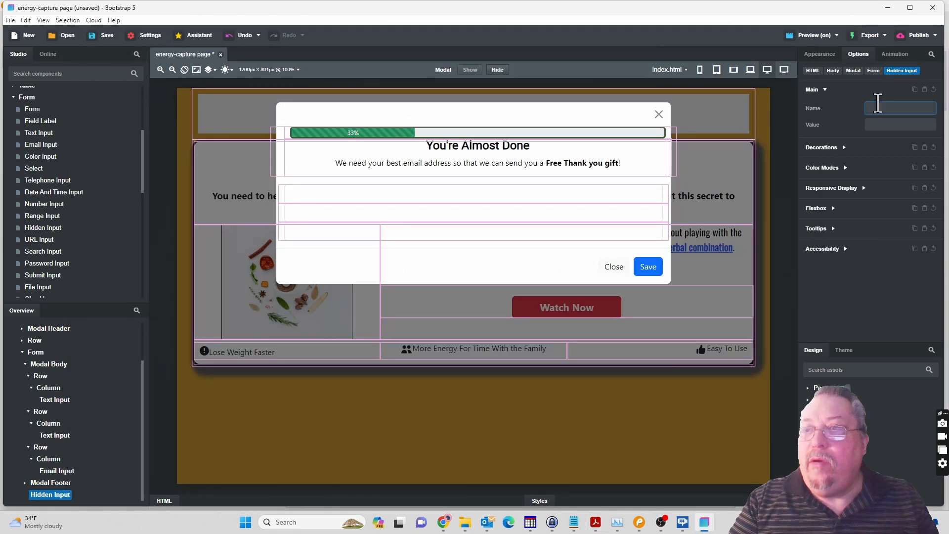
key(ctrl+v)
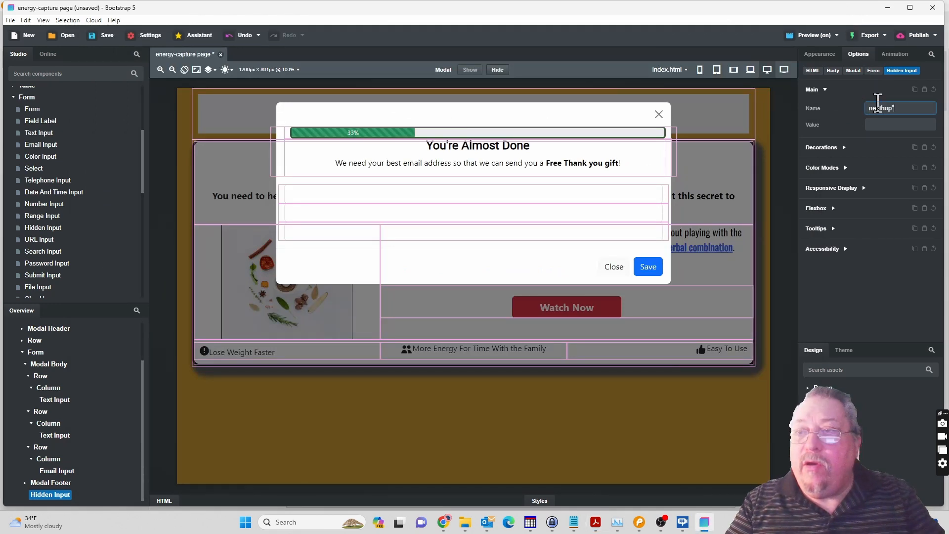
key(BackSpace)
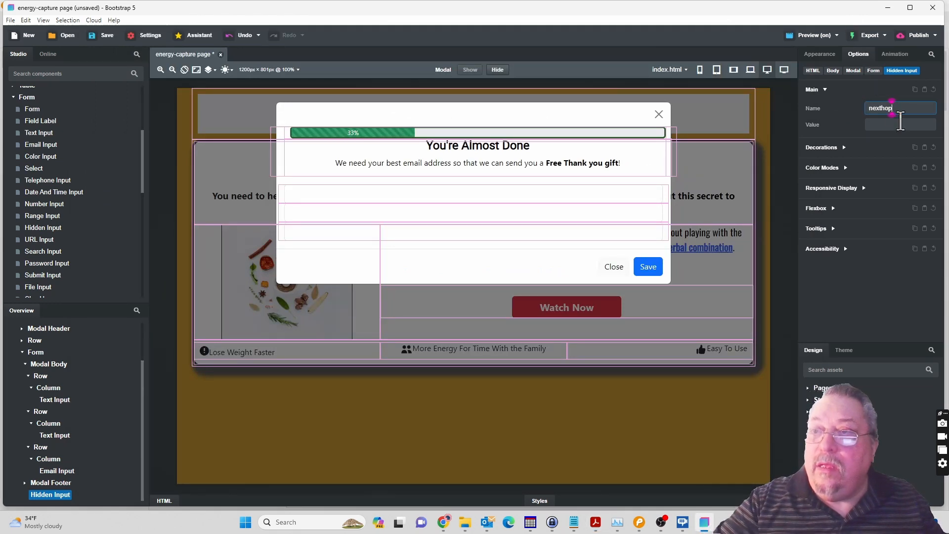
Copy the thank-you path from the PDF's sample form and set the hidden input's value to ../thankyou.html.
click(898, 124)
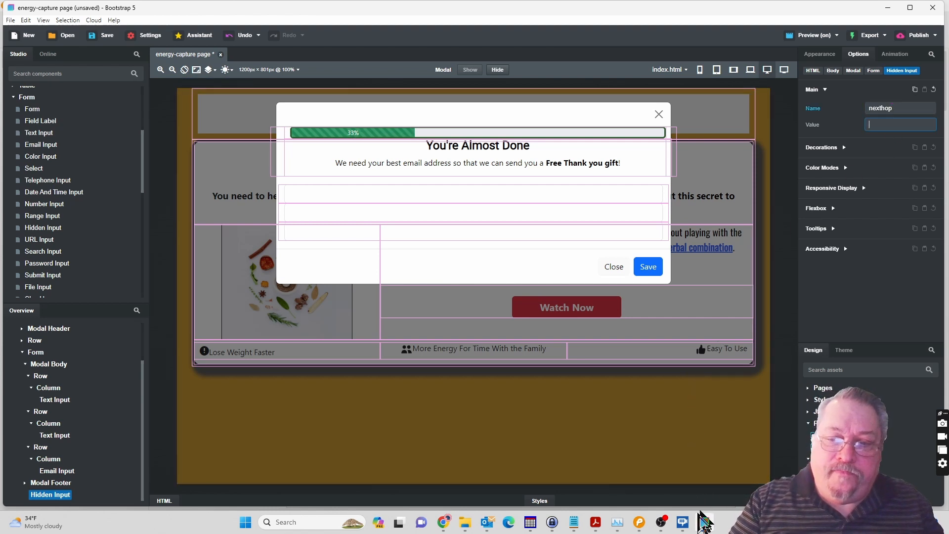
click(596, 522)
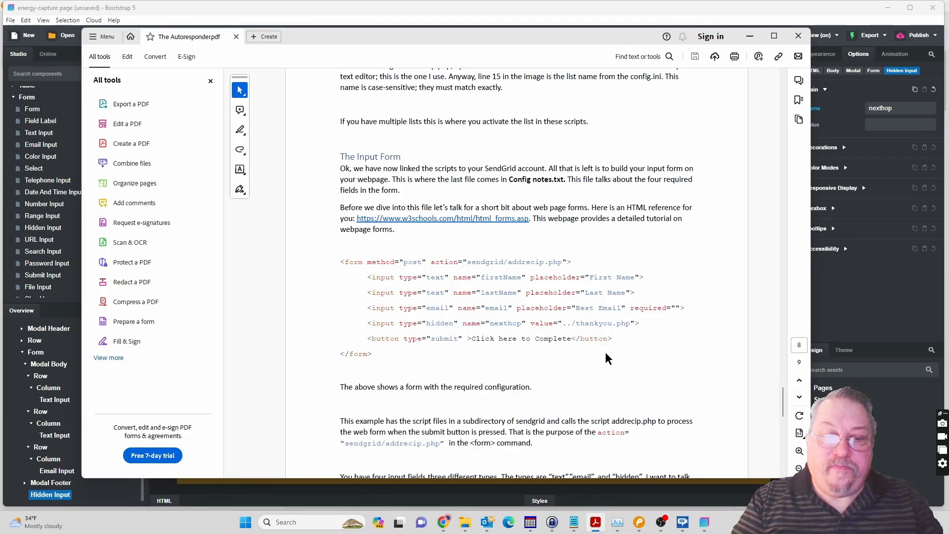
key(shift+Right)
key(shift+Right)
key(shift+Right)
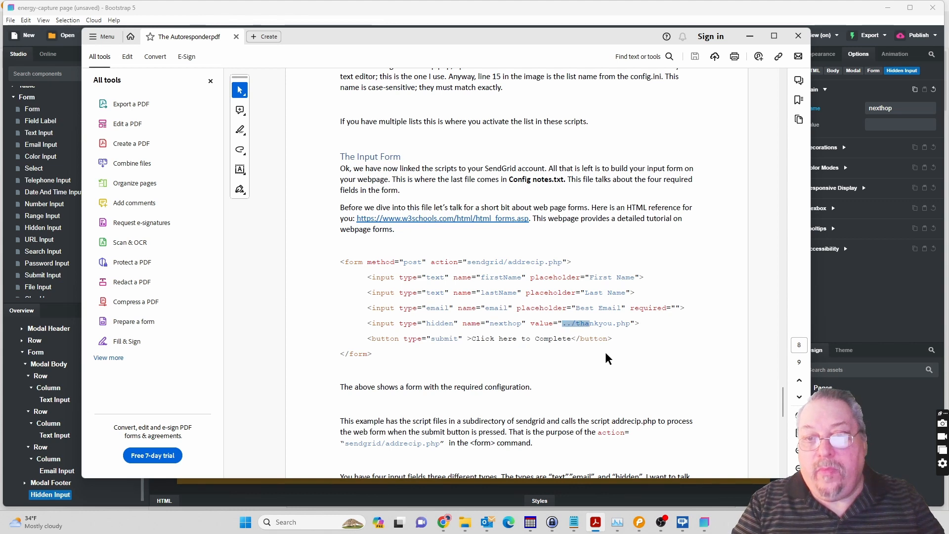
key(shift+Right)
key(shift+Right)
key(shift+Right)
key(shift+Right)
key(shift+Right)
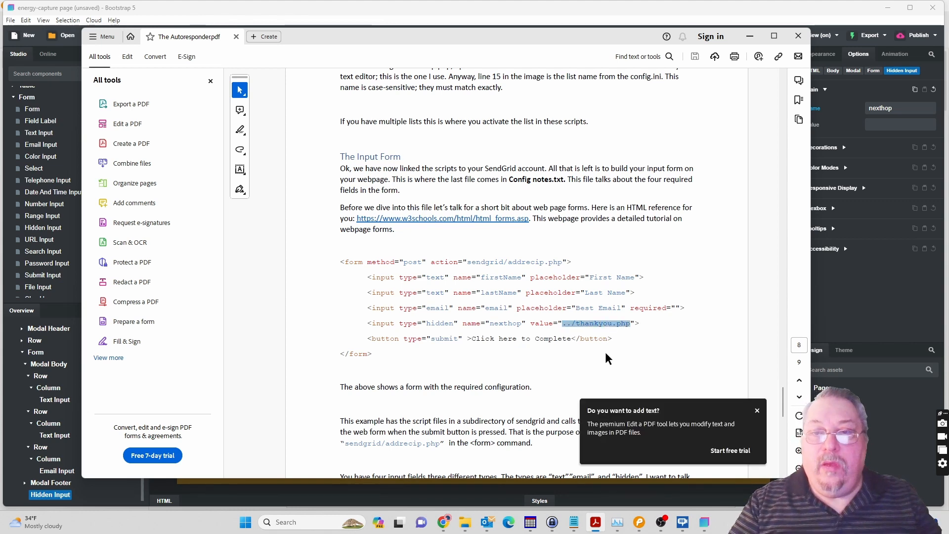
key(alt+Tab)
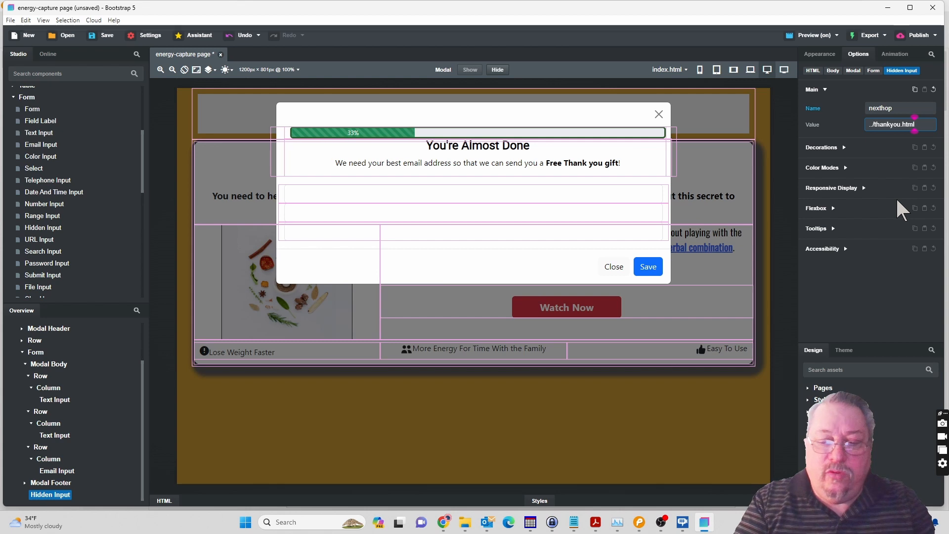
Copy thankyou.html from the hidden input's value and add a new page with that name to the design.
key(shift+Left)
key(shift+Left)
key(shift+Left)
key(shift+Left)
key(shift+Left)
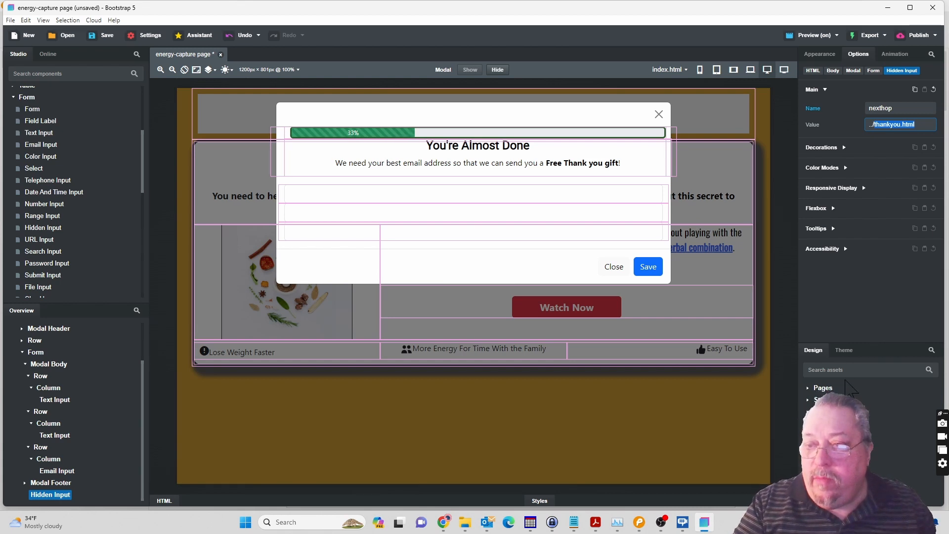
click(823, 389)
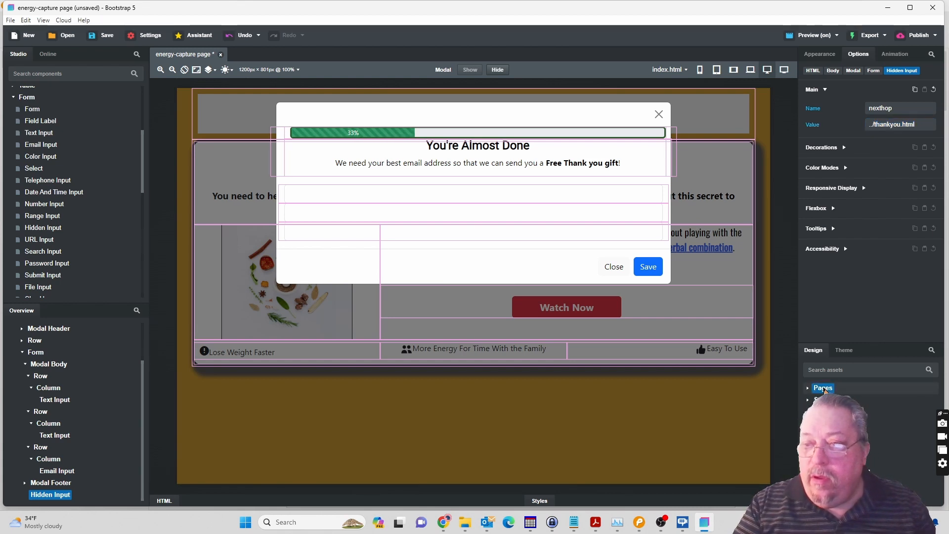
click(809, 388)
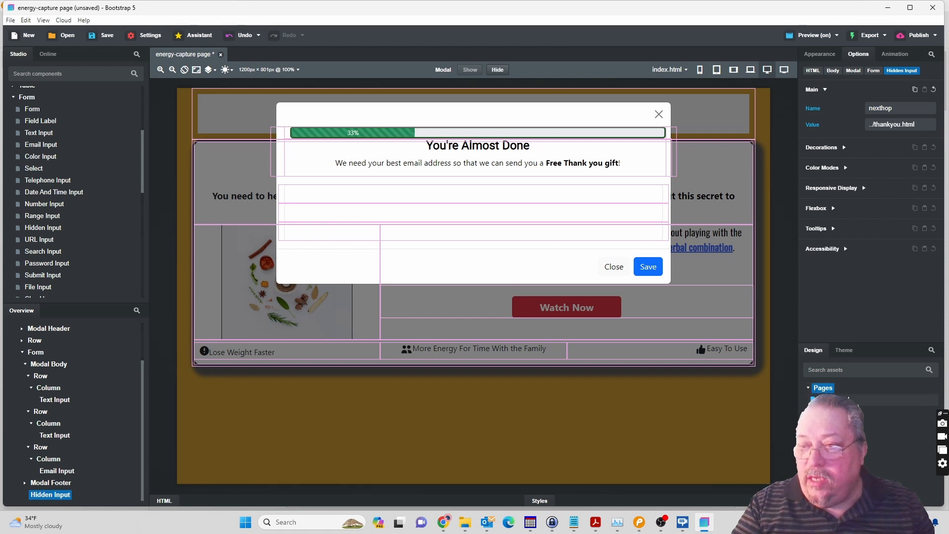
right_click(826, 388)
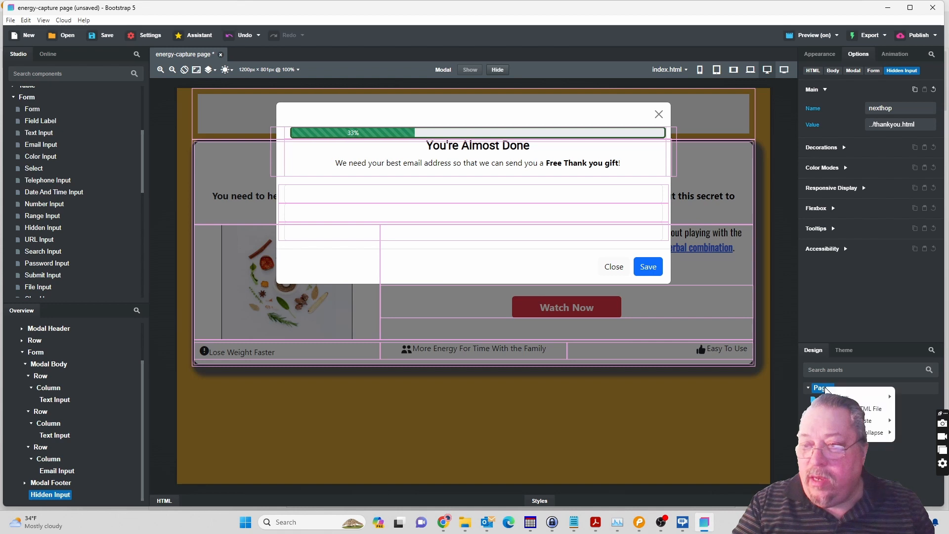
mouse_move(872, 397)
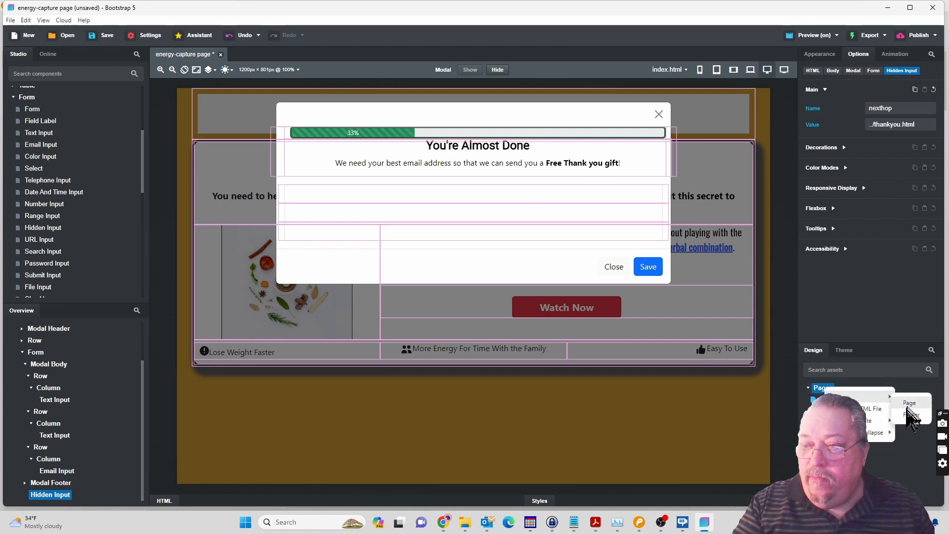
click(908, 403)
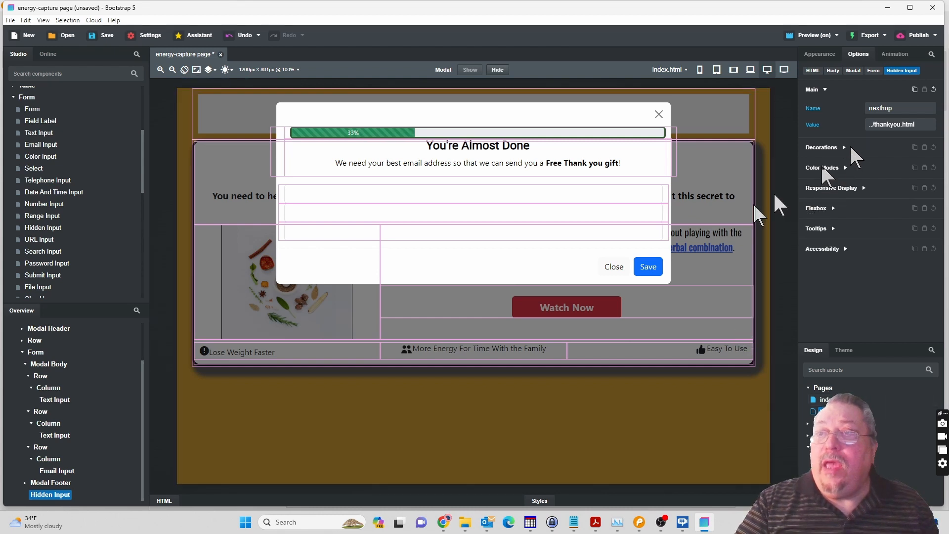
Copy firstName from the PDF's sample form and set it as the name of the first row's text input.
click(60, 401)
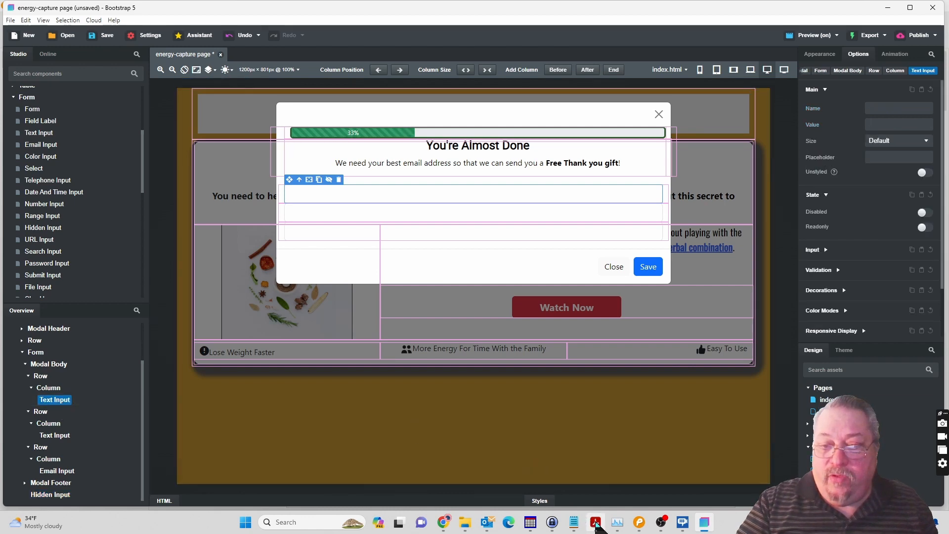
click(596, 523)
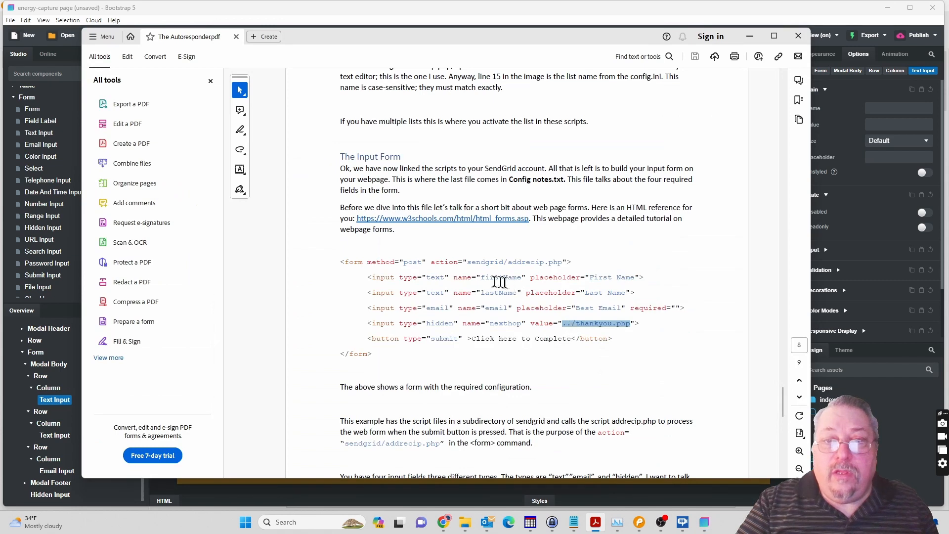
click(481, 277)
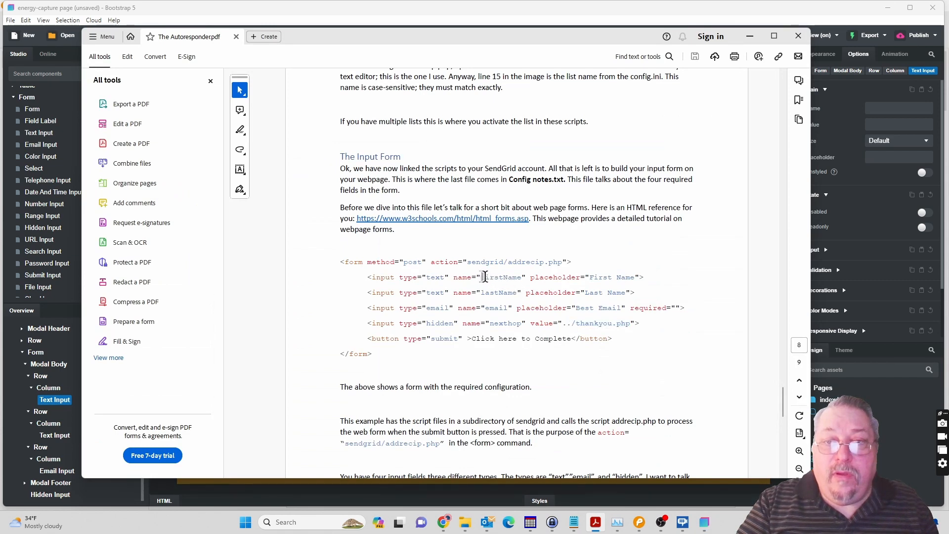
drag(519, 277, 522, 278)
key(ctrl+c)
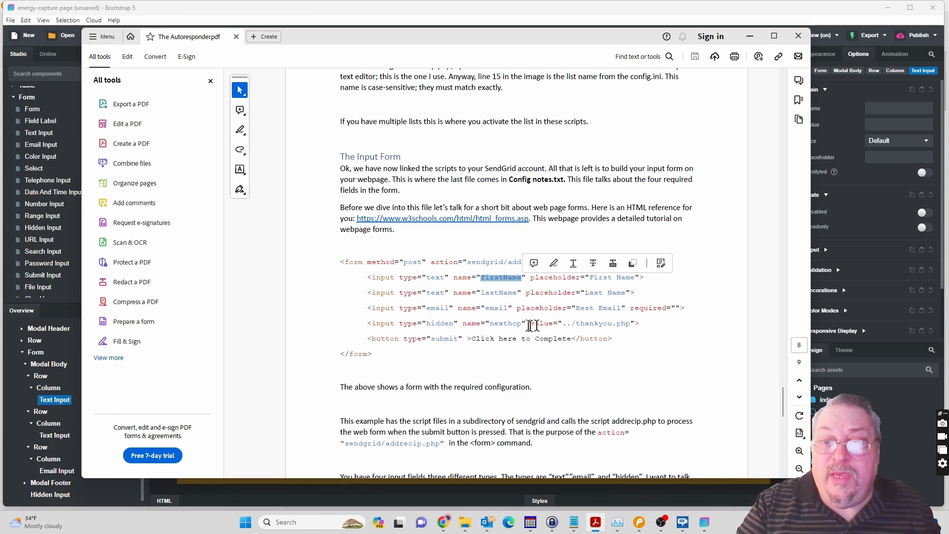
click(876, 107)
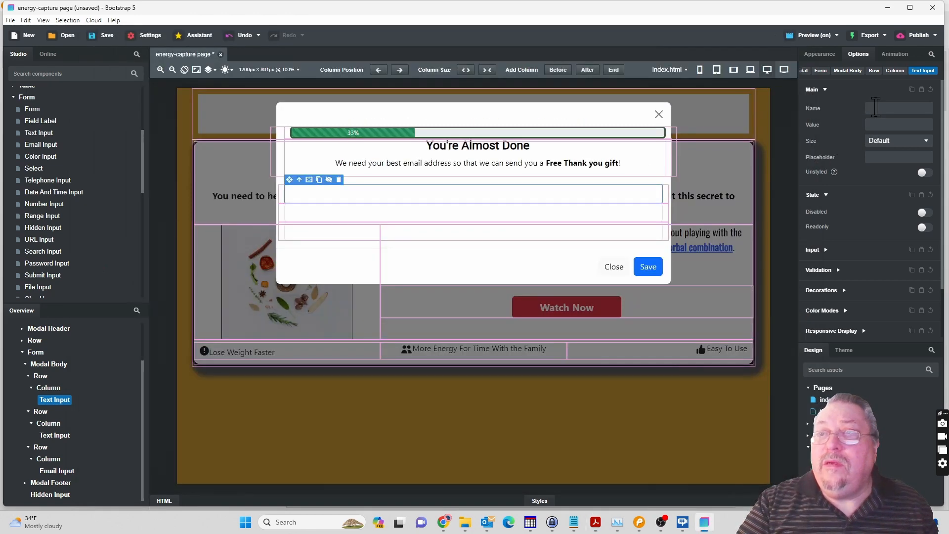
click(876, 108)
key(ctrl+v)
Set the first text input's value to First Name, dismissing the New Design dialog without creating a design.
click(878, 125)
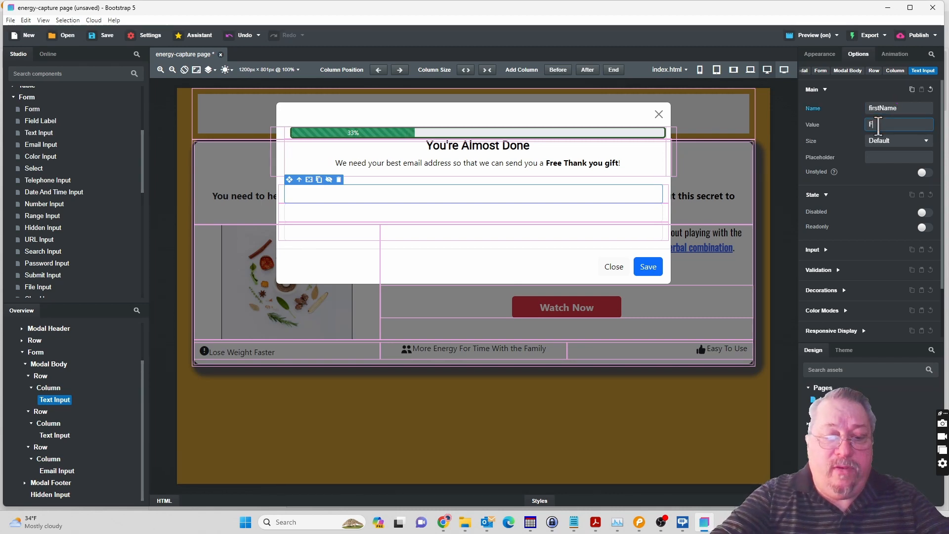
text(First)
key(ctrl+n)
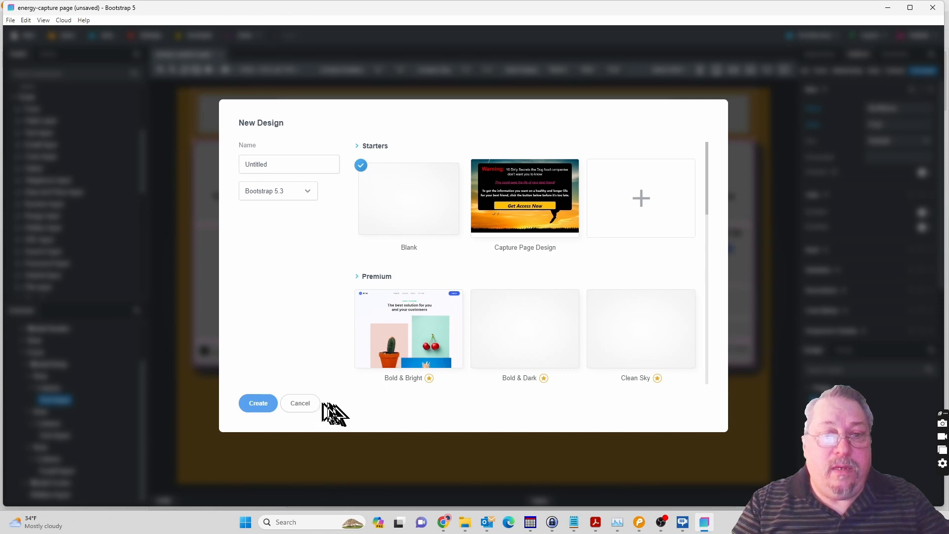
click(307, 401)
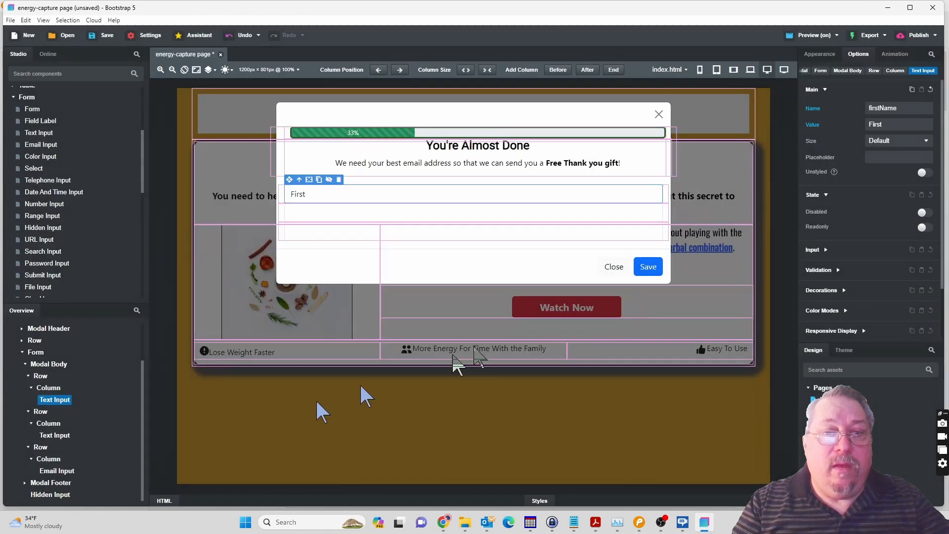
click(894, 126)
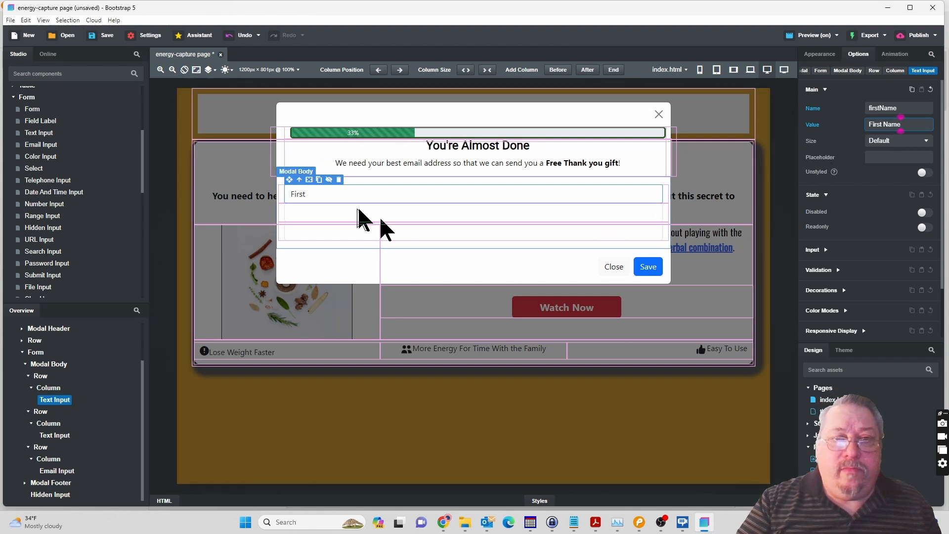
Copy lastName from the PDF's sample form as the second text input's name and set its value to Last Name.
click(328, 210)
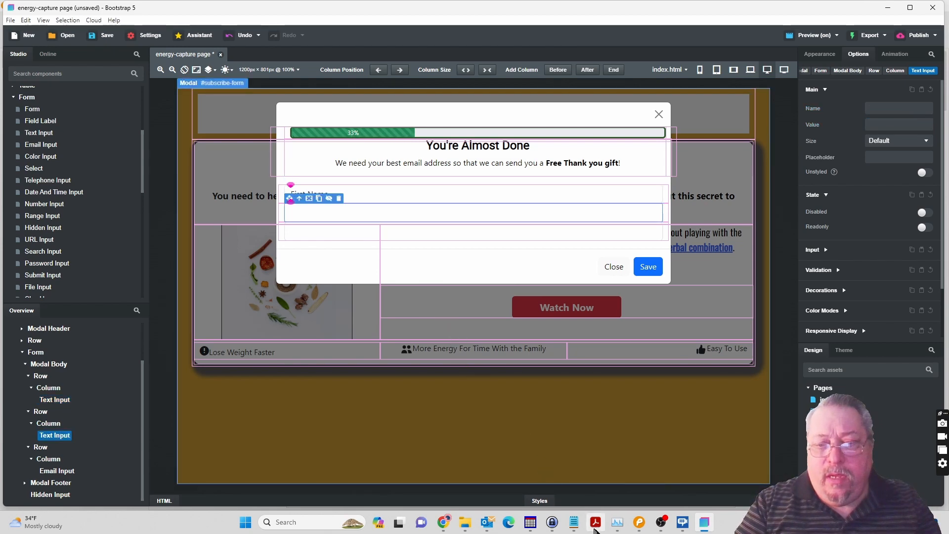
click(595, 522)
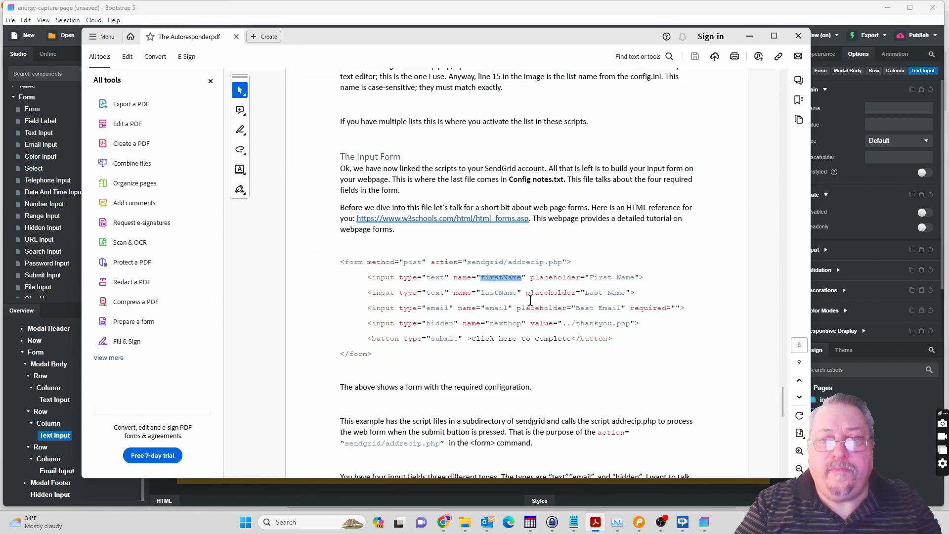
double_click(494, 293)
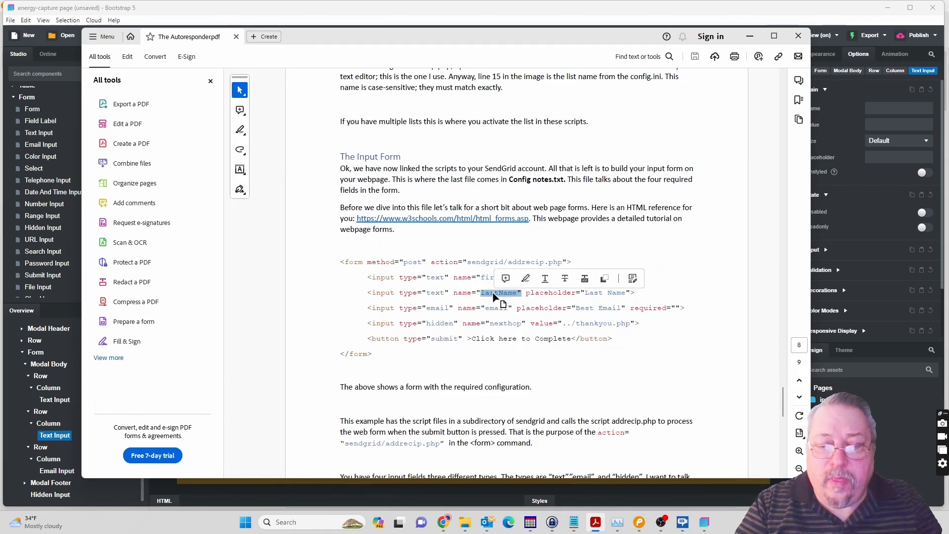
scroll(494, 293, up, 10)
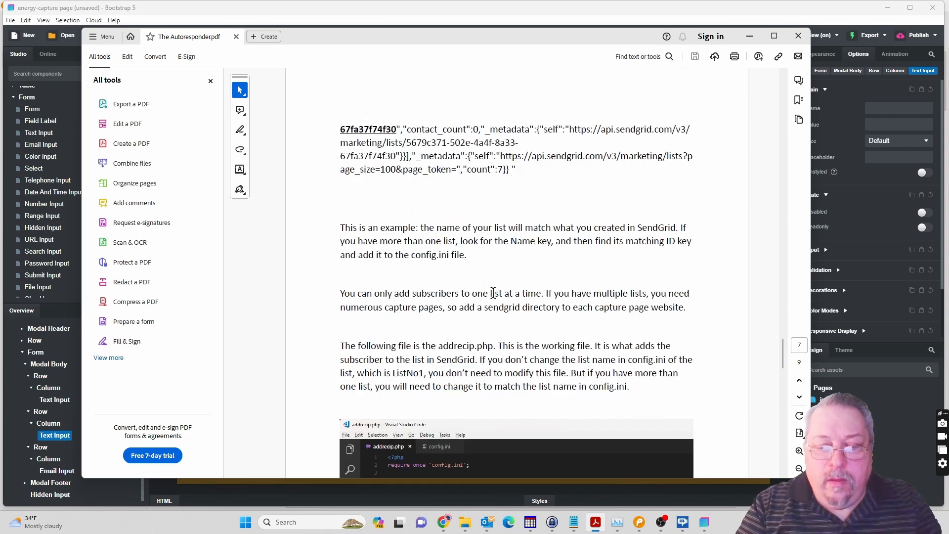
scroll(493, 294, down, 9)
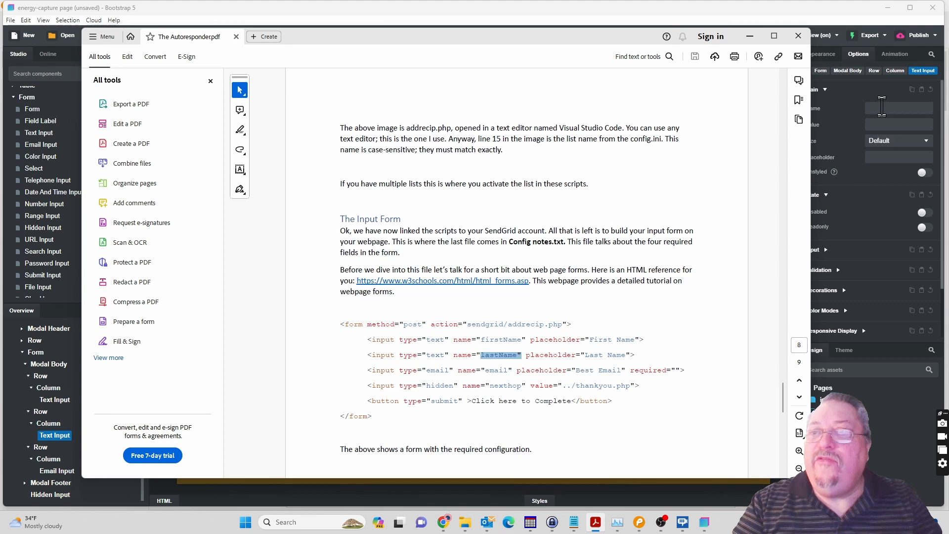
click(883, 107)
click(882, 107)
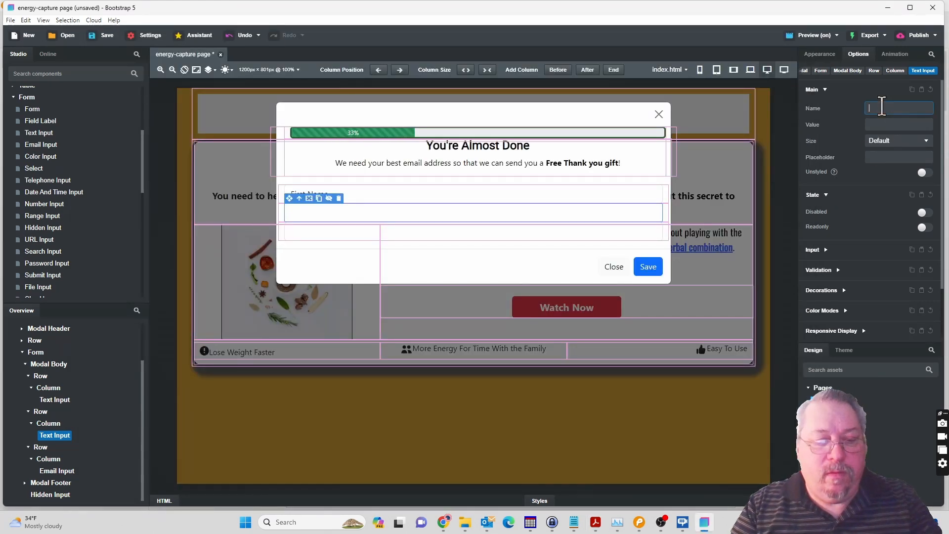
text(lastName')
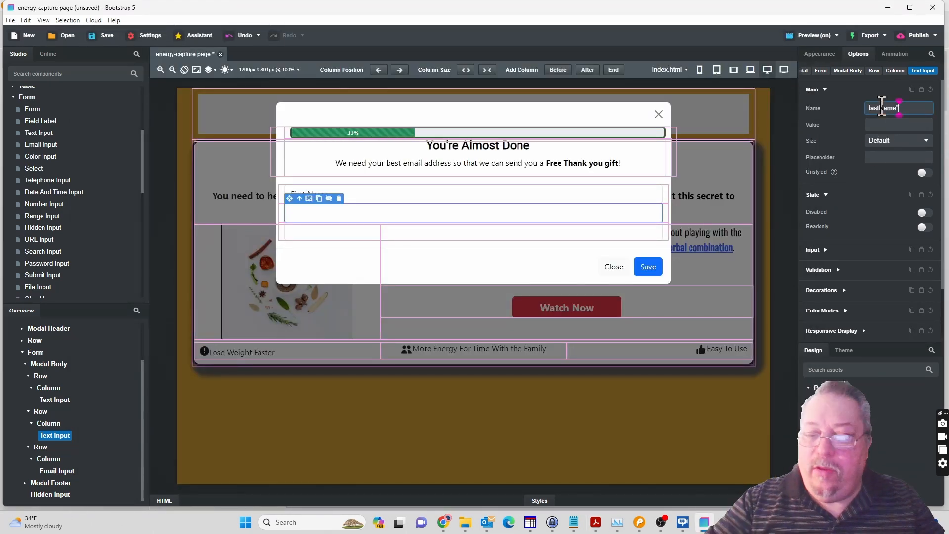
key(BackSpace)
click(883, 125)
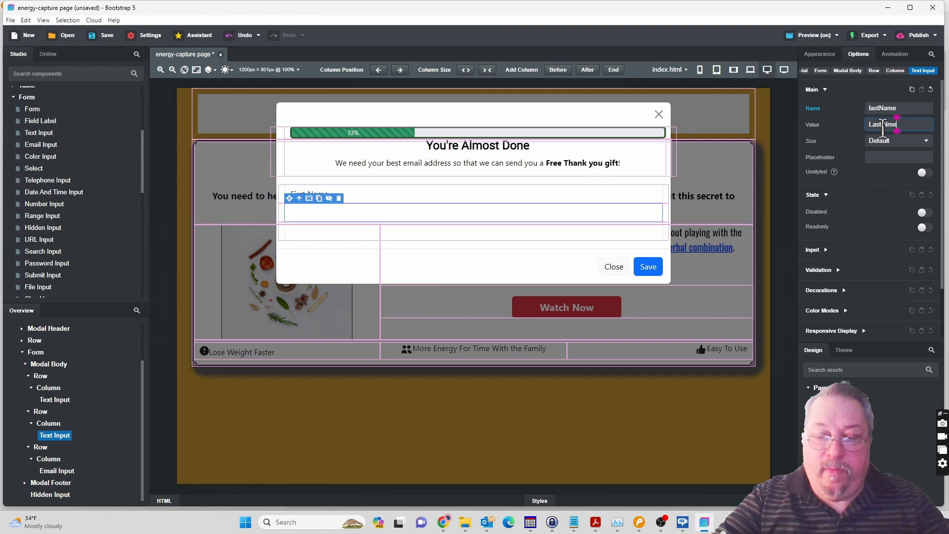
text(Last Name)
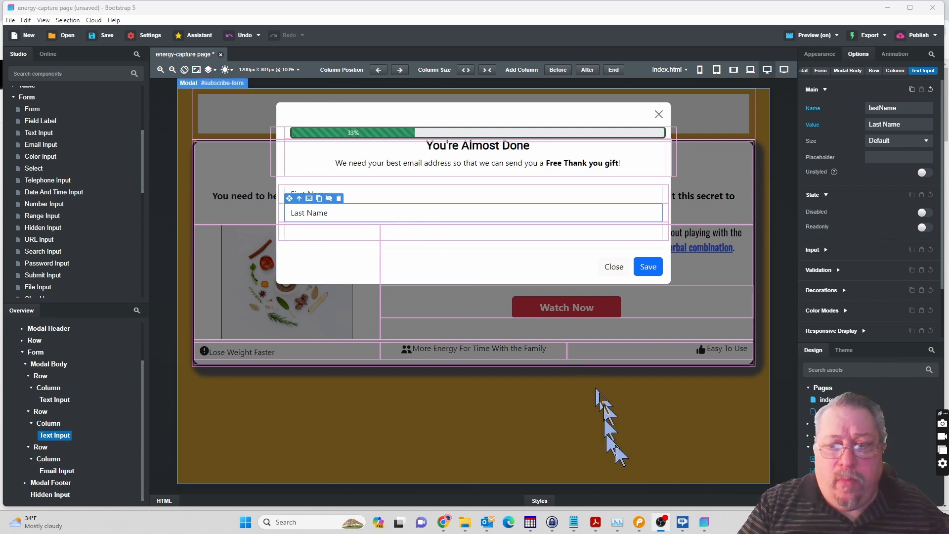
Check the form mockup in Pencil and copy the single person silhouette emoji from the EmojiCopy page in Chrome.
mouse_move(639, 524)
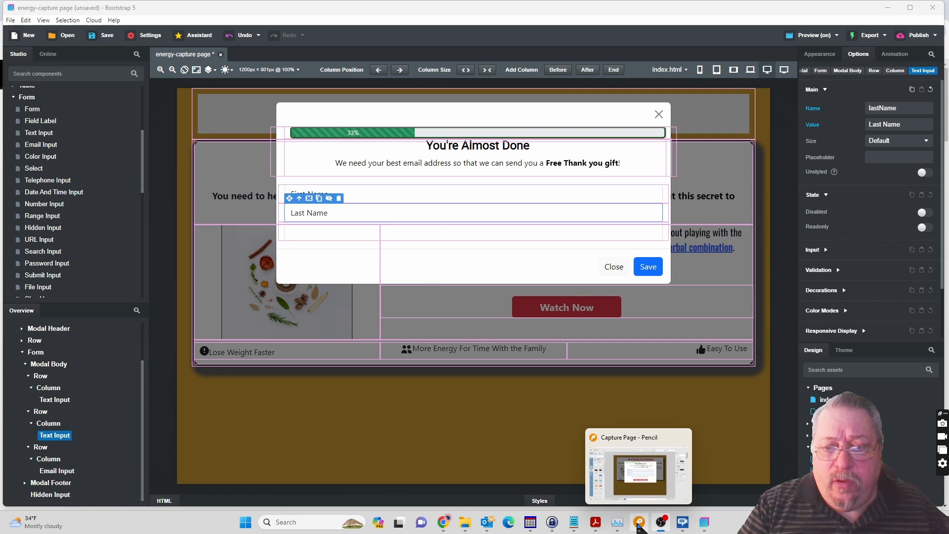
click(639, 525)
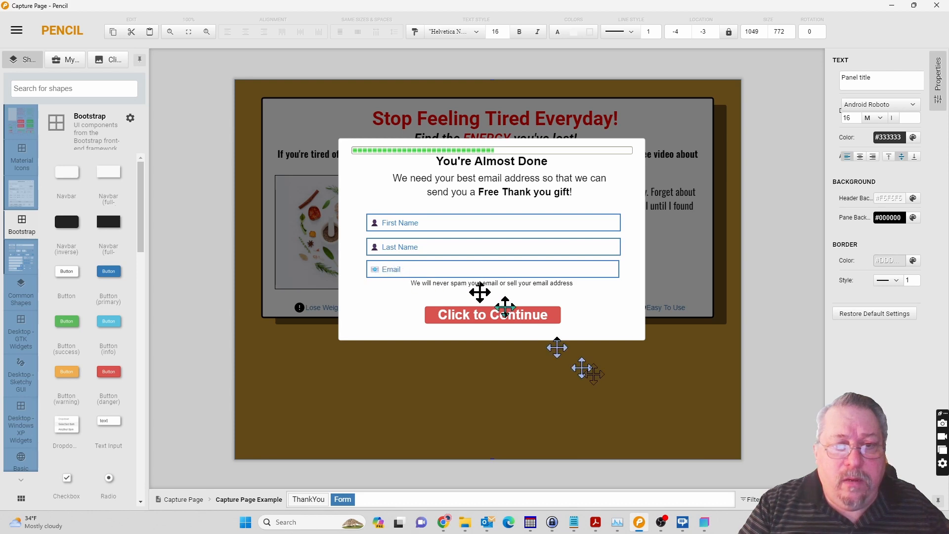
click(704, 523)
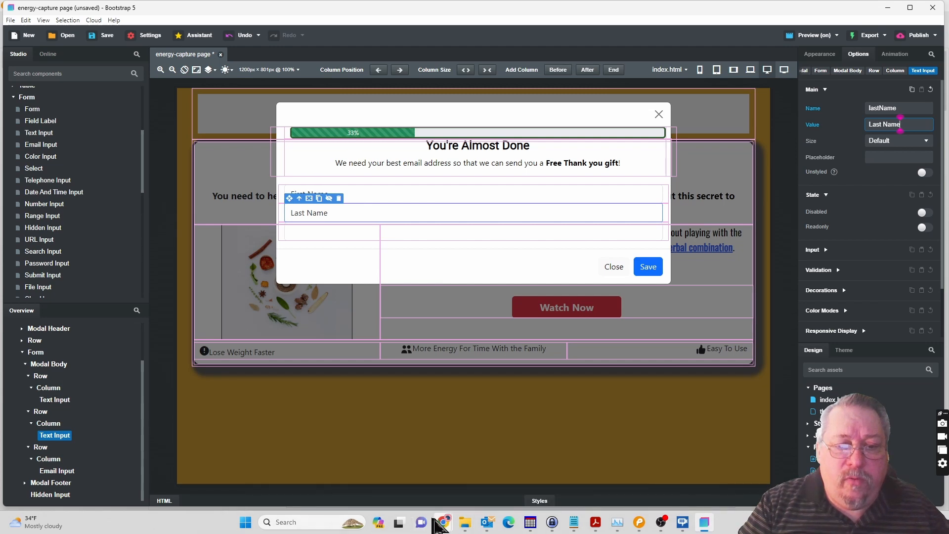
mouse_move(441, 520)
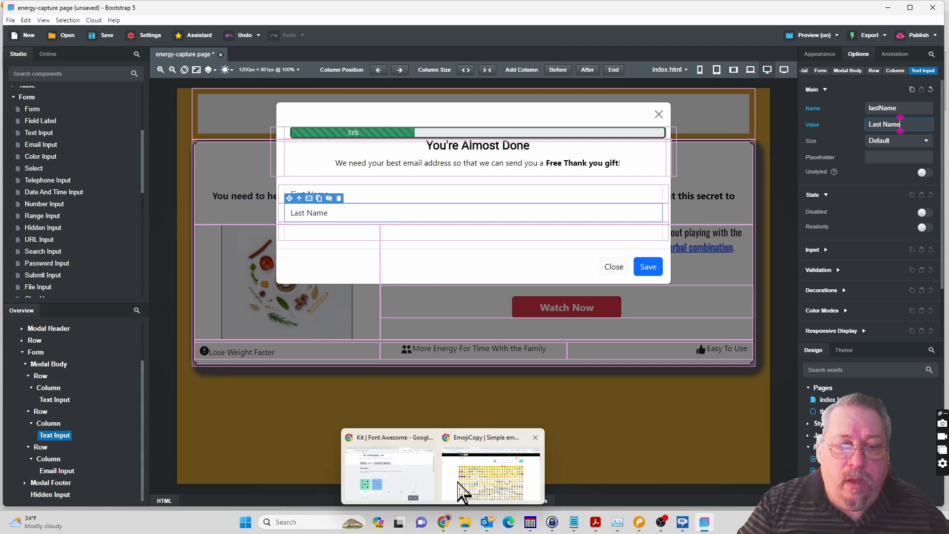
click(454, 494)
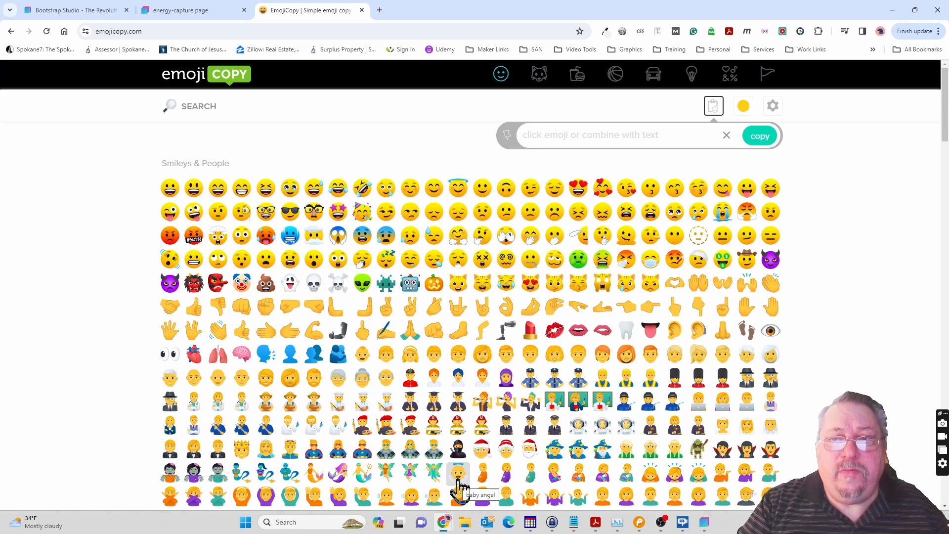
click(292, 355)
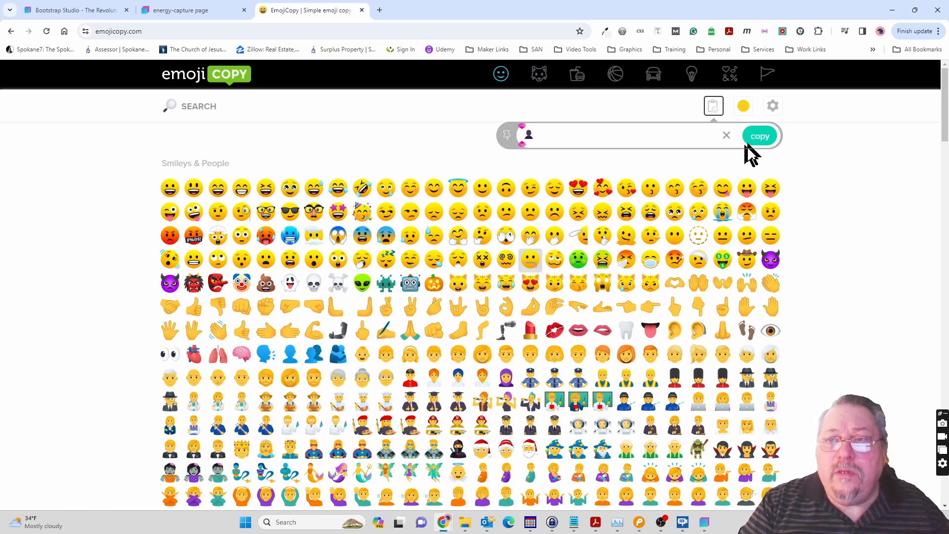
click(761, 139)
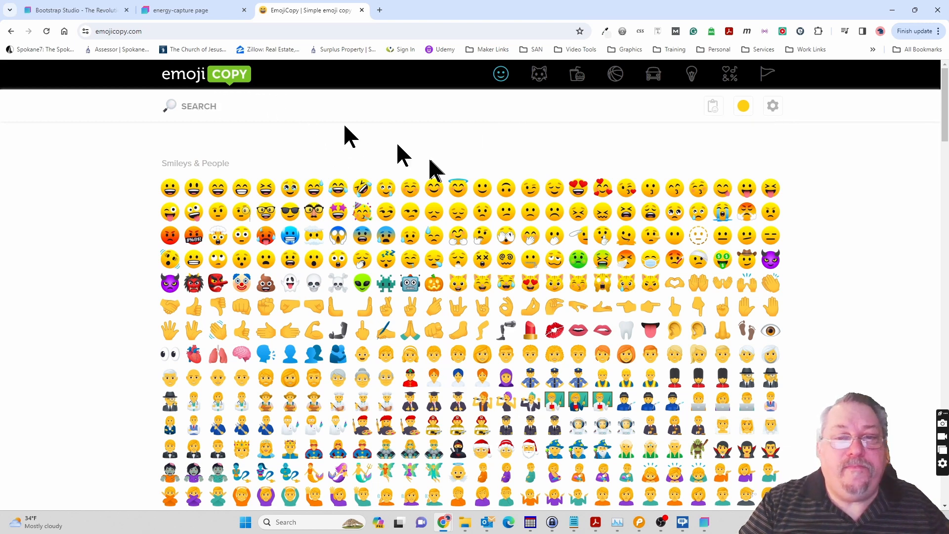
Back in Bootstrap Studio, insert the copied silhouette emoji before the text in the Last Name and First Name inputs' values.
mouse_move(705, 525)
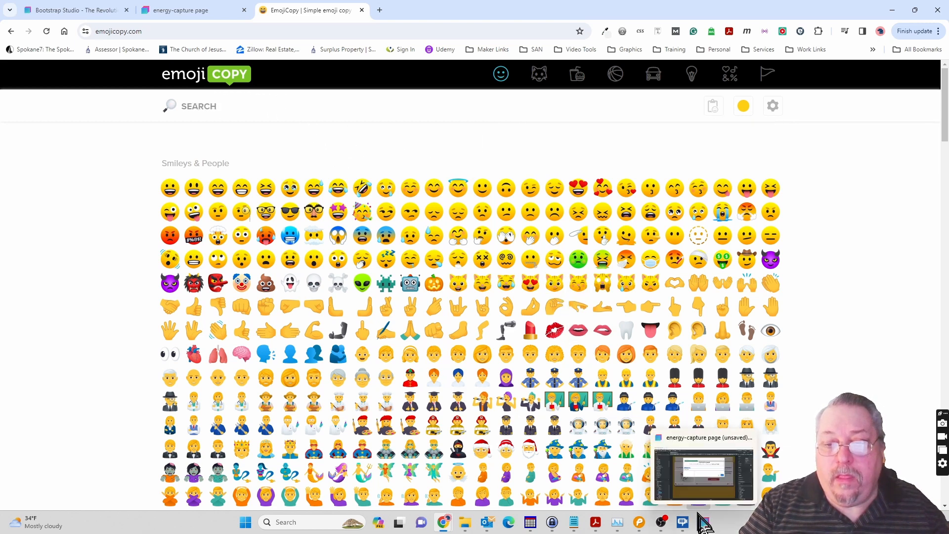
click(705, 525)
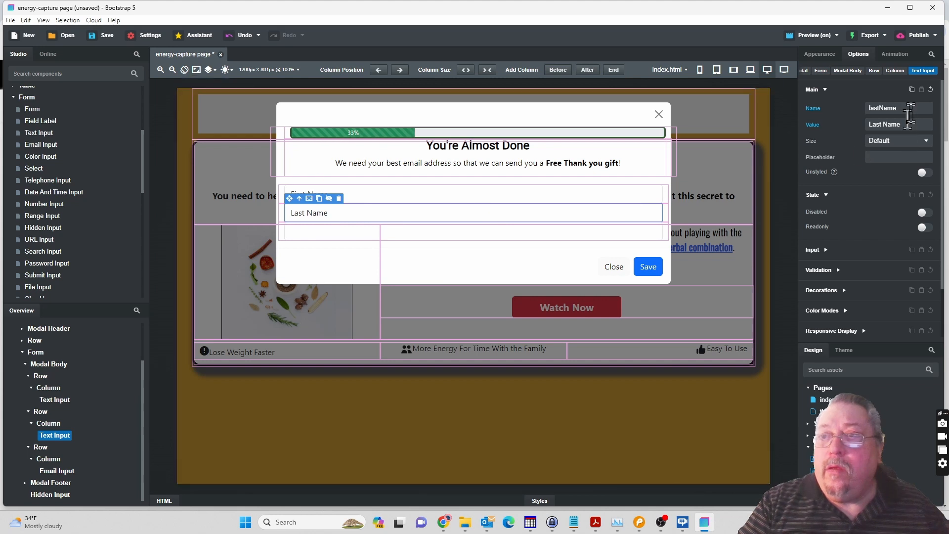
click(883, 126)
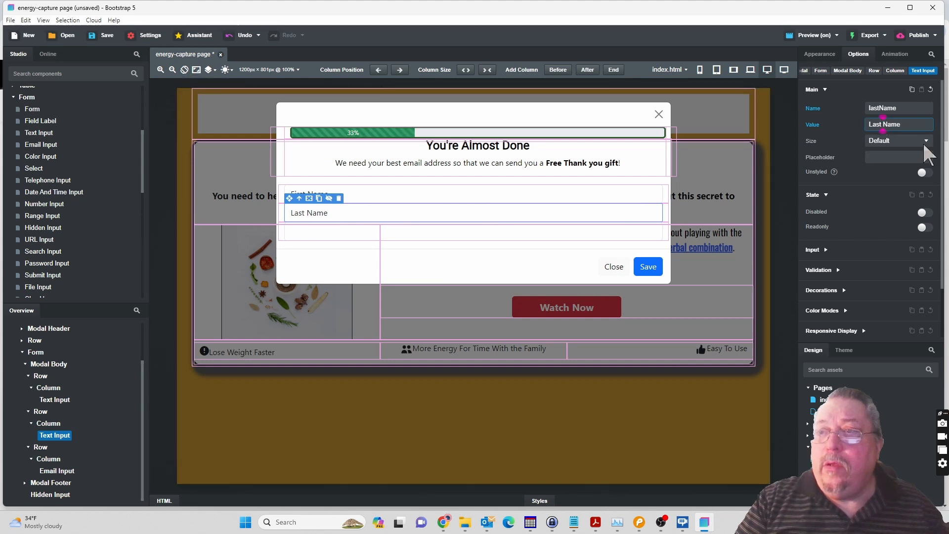
key(Home)
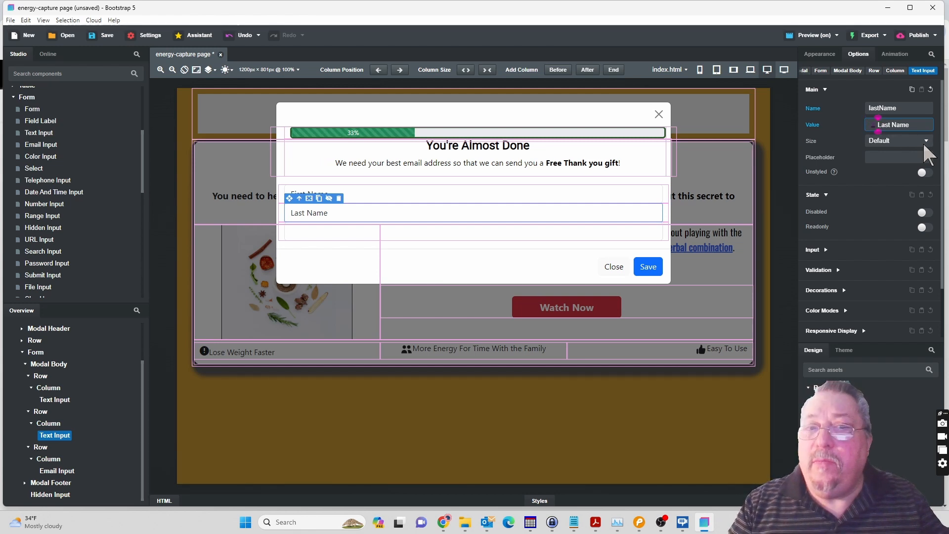
key(Tab)
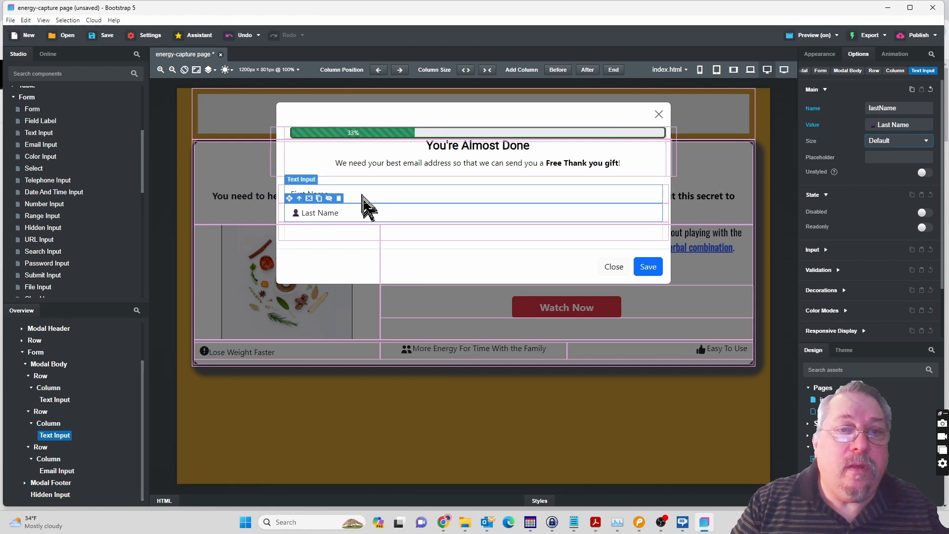
click(366, 201)
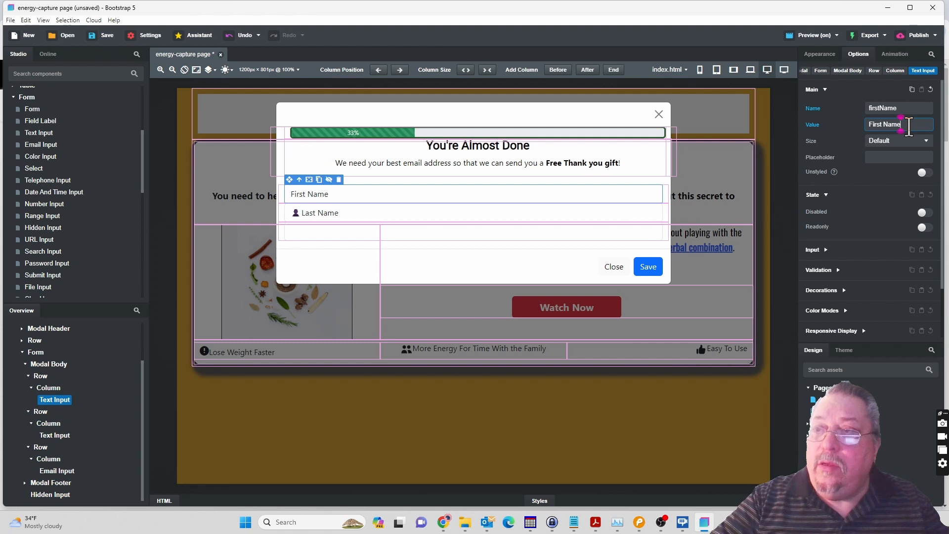
text(👤)
key(Tab)
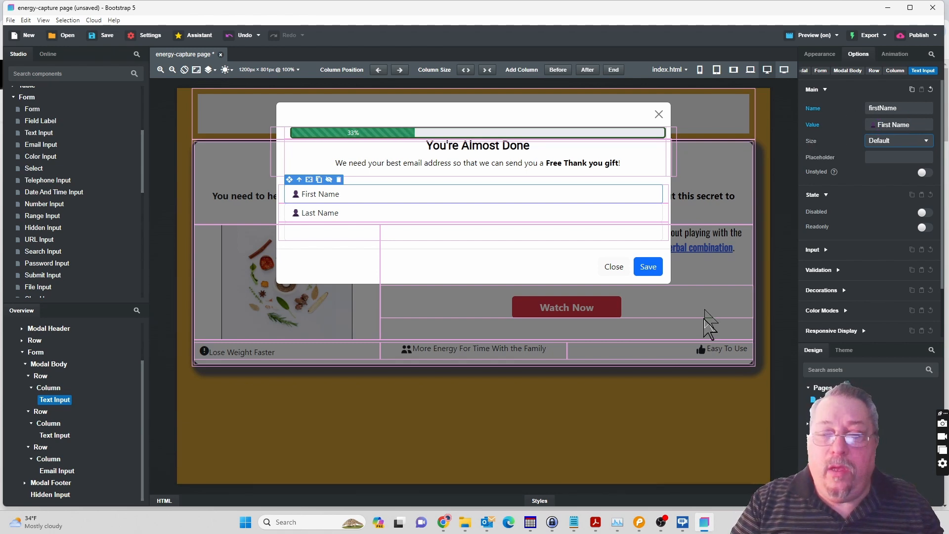
Copy the e-mail envelope emoji from the Objects section of the EmojiCopy page in Chrome.
mouse_move(447, 525)
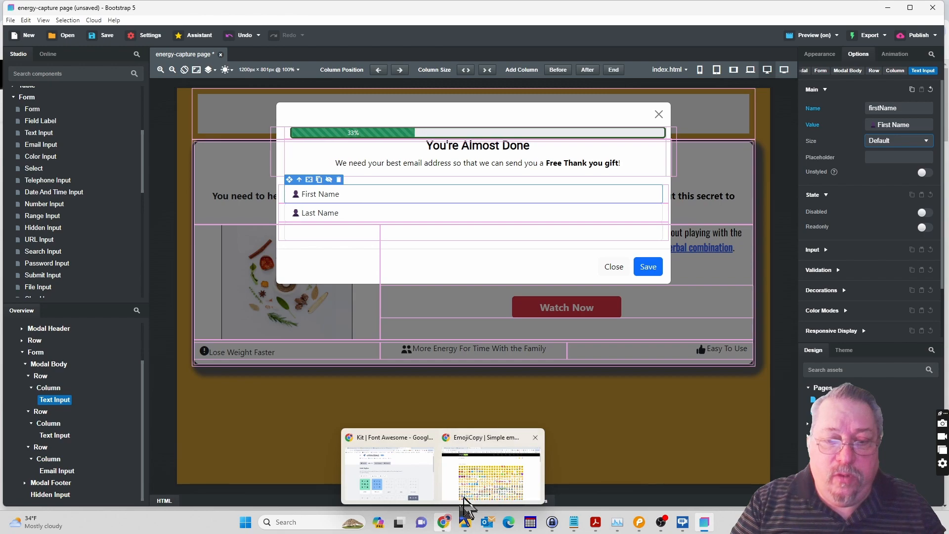
click(466, 490)
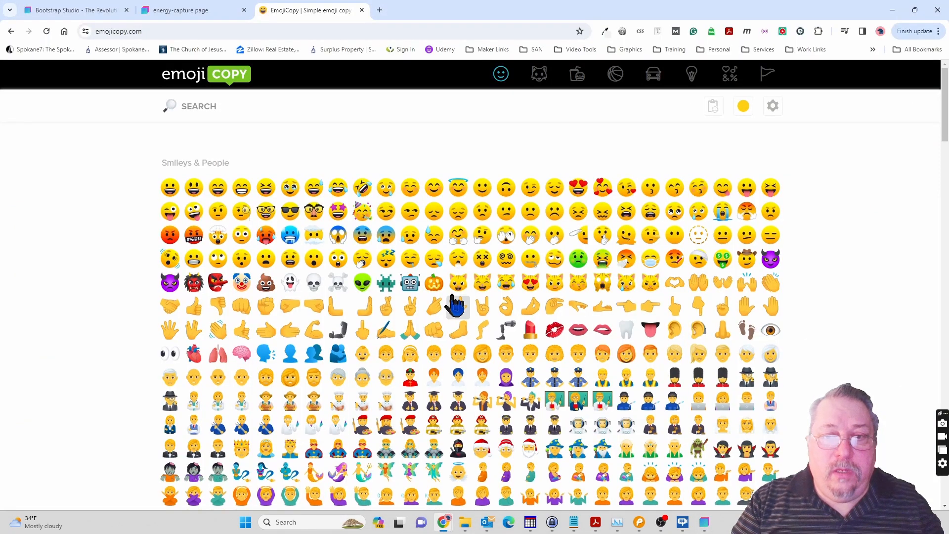
scroll(456, 304, down, 15)
scroll(456, 304, down, 10)
scroll(456, 304, down, 2)
scroll(454, 304, down, 3)
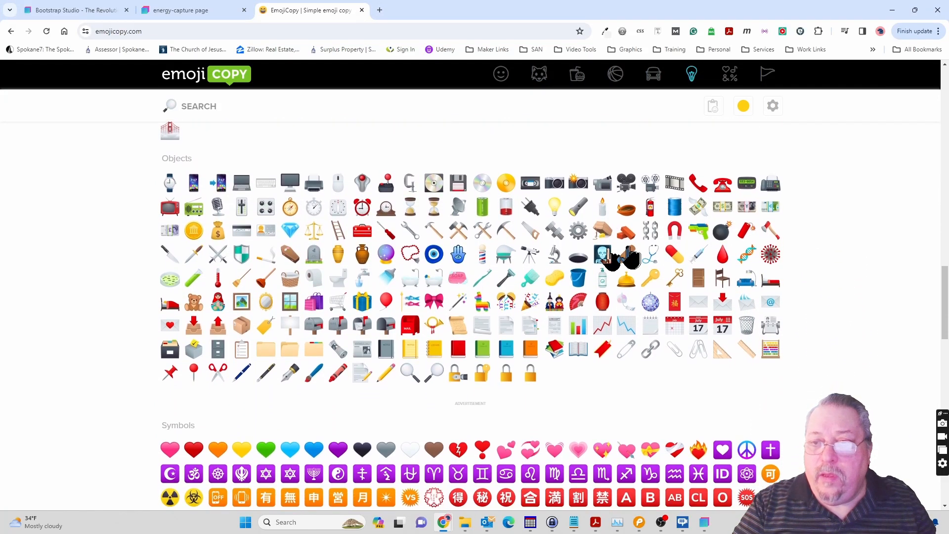
click(771, 286)
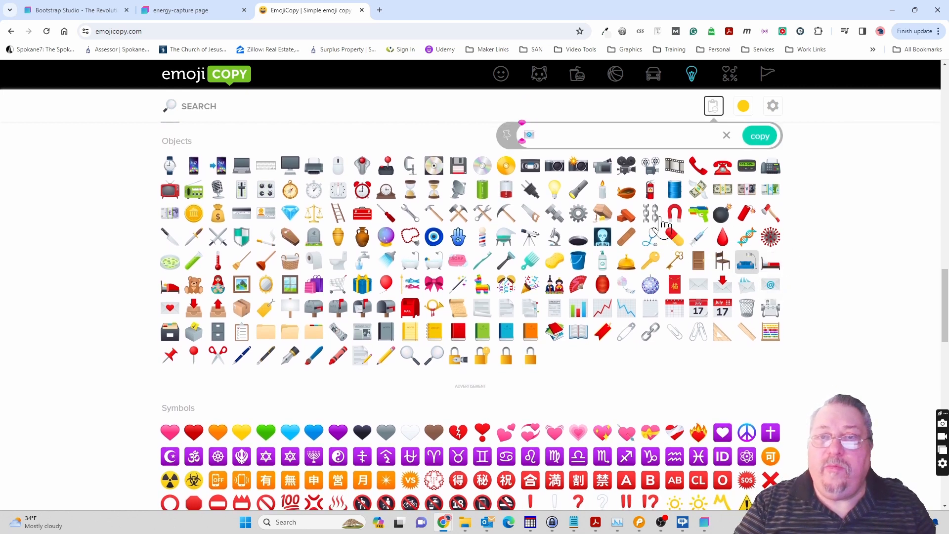
click(760, 137)
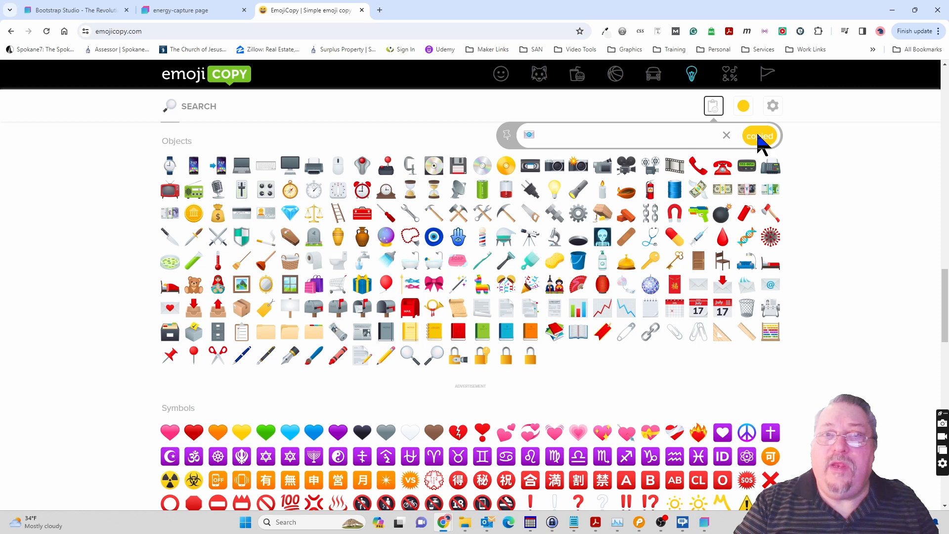
In Bootstrap Studio, set the email input's value to the envelope emoji followed by Email and its name to email, consulting the PDF's sample form.
click(706, 525)
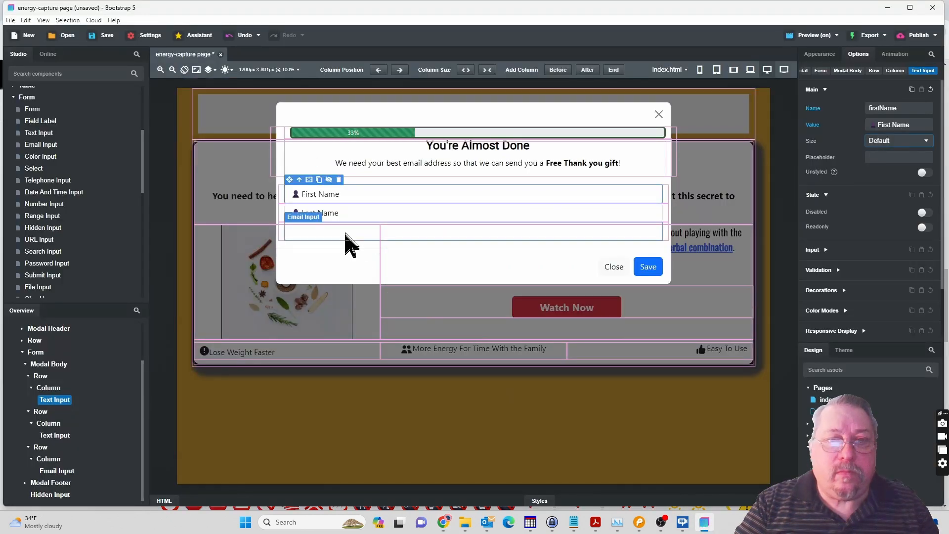
click(346, 234)
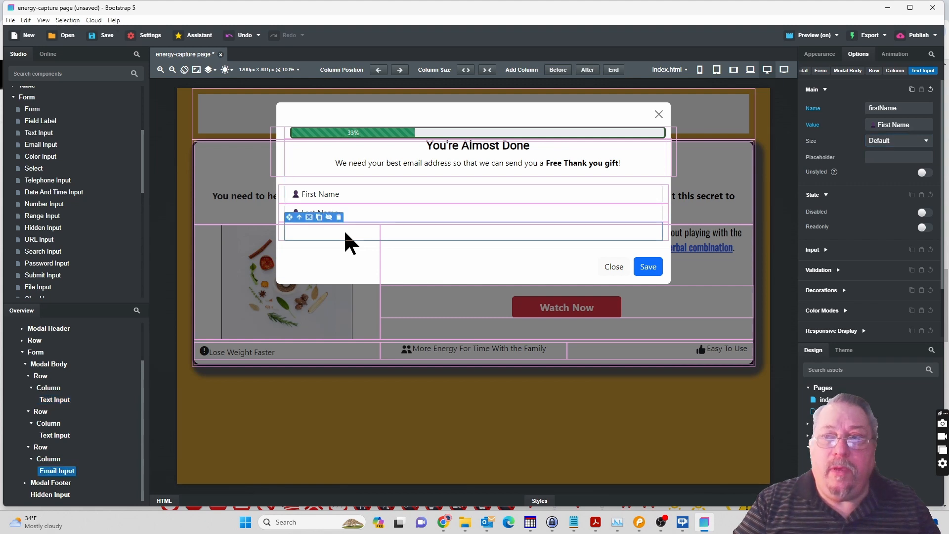
click(876, 124)
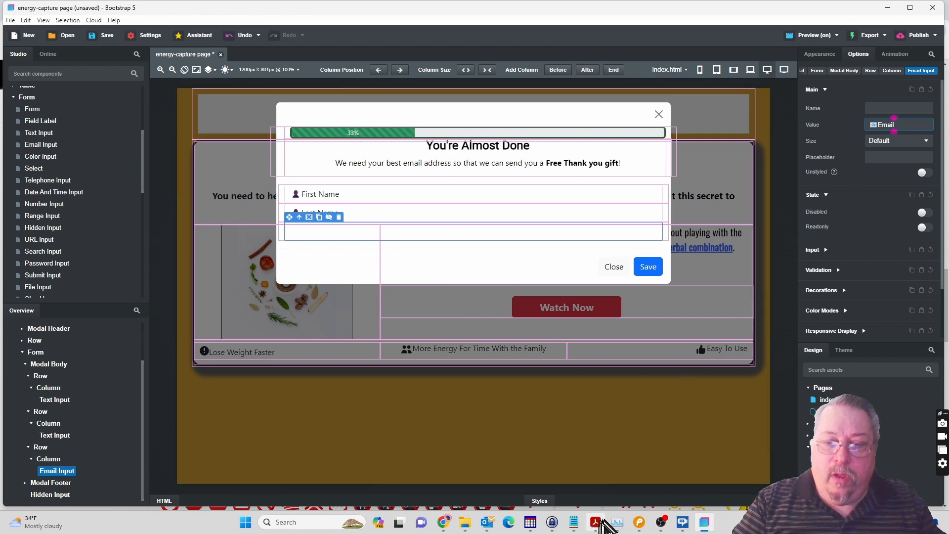
click(596, 523)
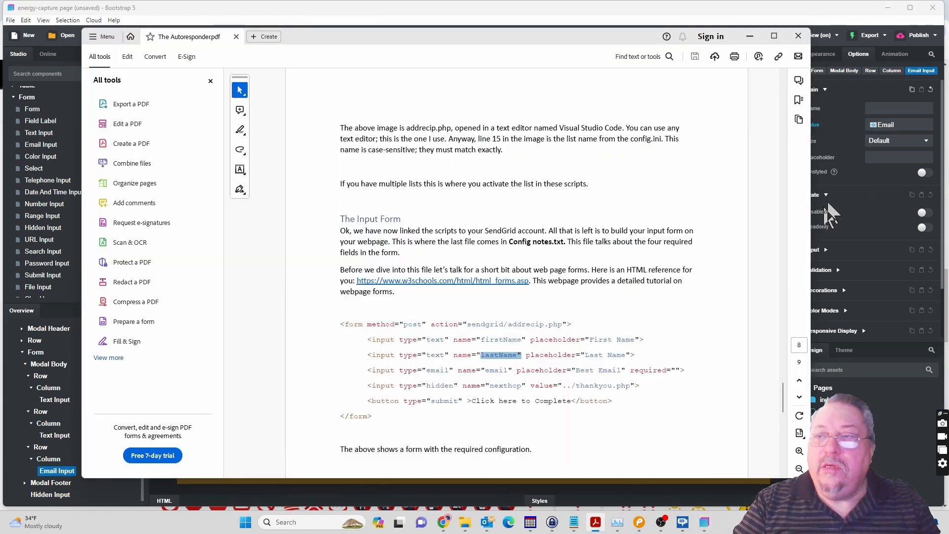
click(878, 119)
click(874, 107)
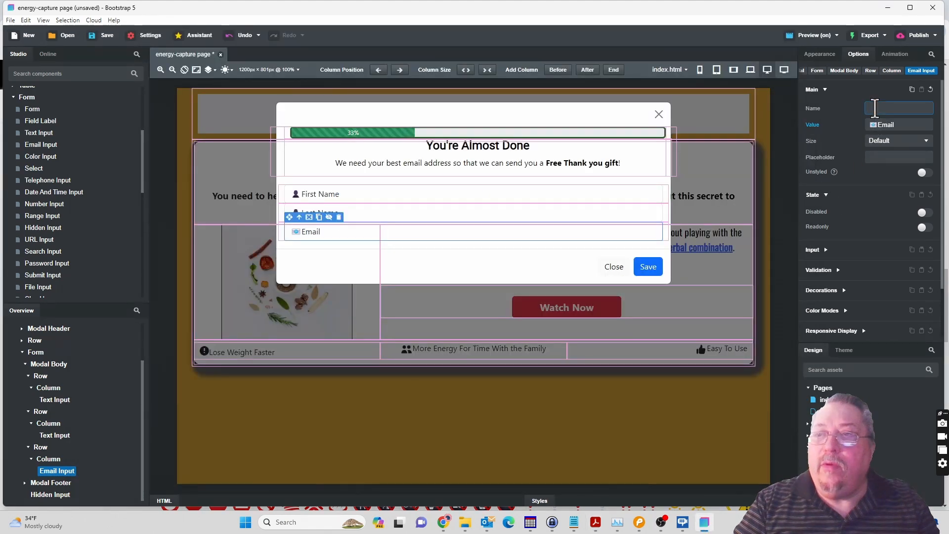
text(email)
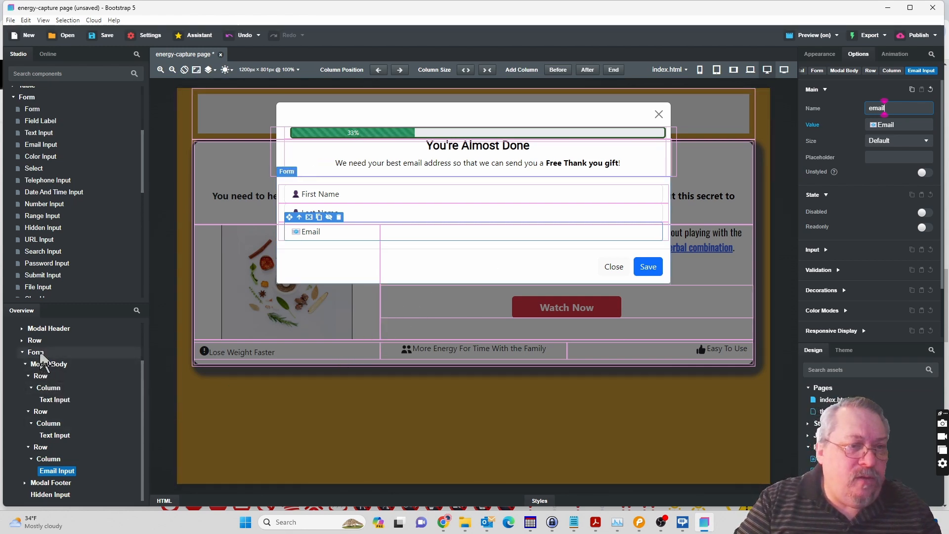
Set the form's action to sendgrid/addrecip.php, copied from the Autoresponder PDF's sample form, and its method to Post.
click(40, 353)
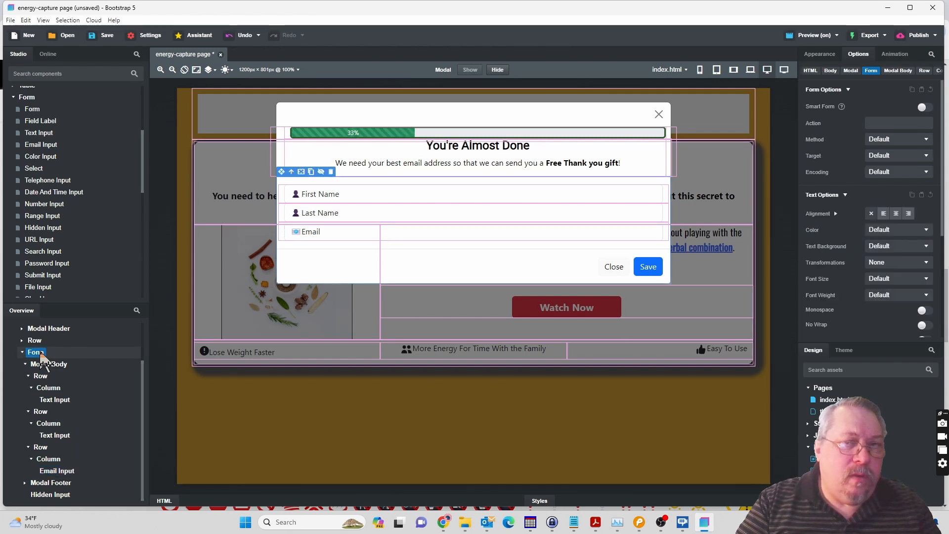
click(877, 122)
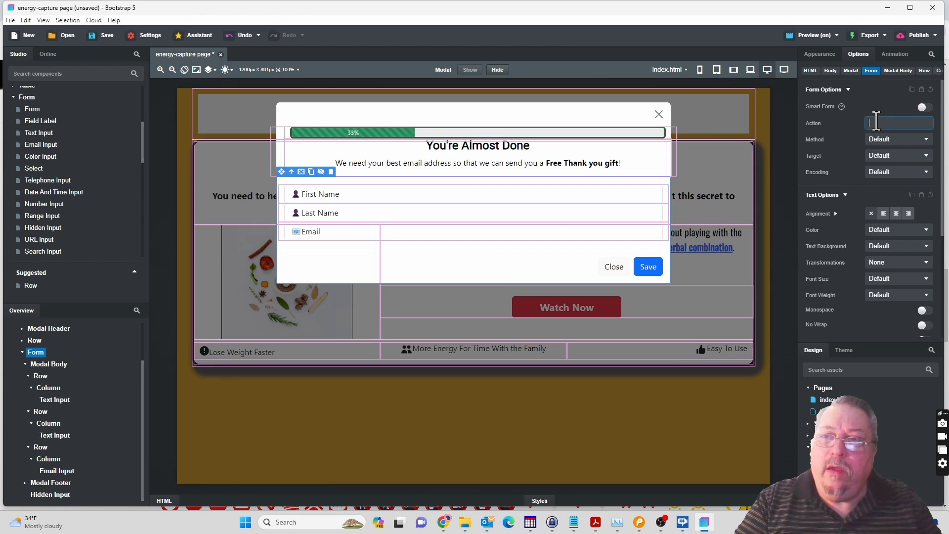
click(595, 528)
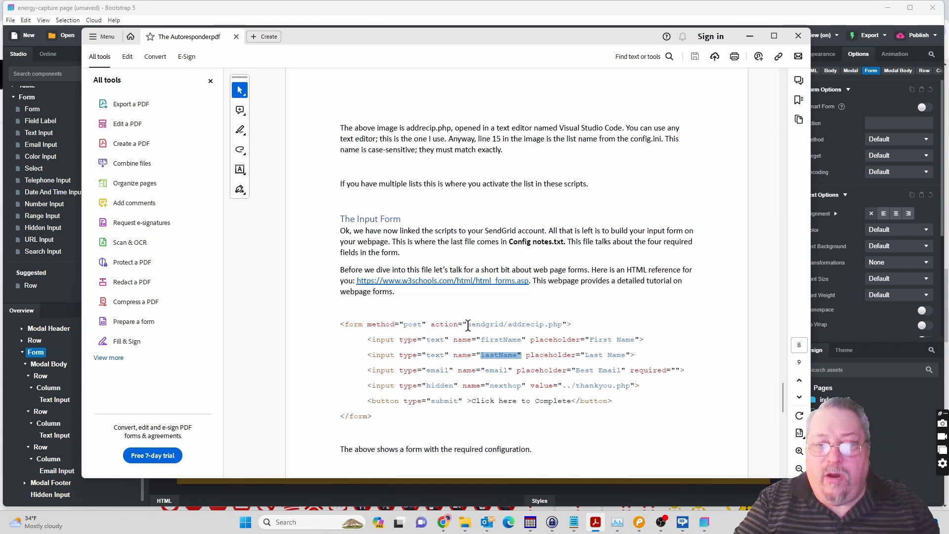
drag(484, 324, 501, 323)
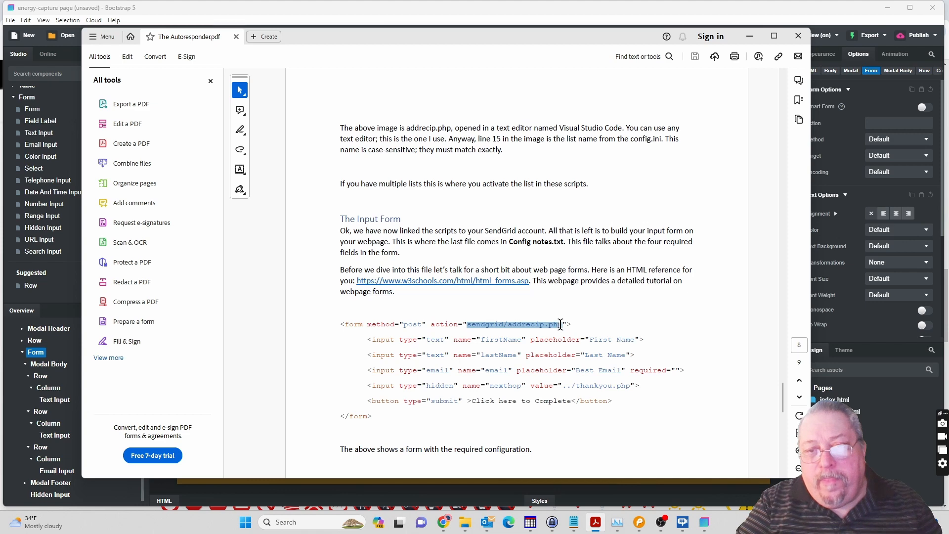
drag(561, 325, 565, 325)
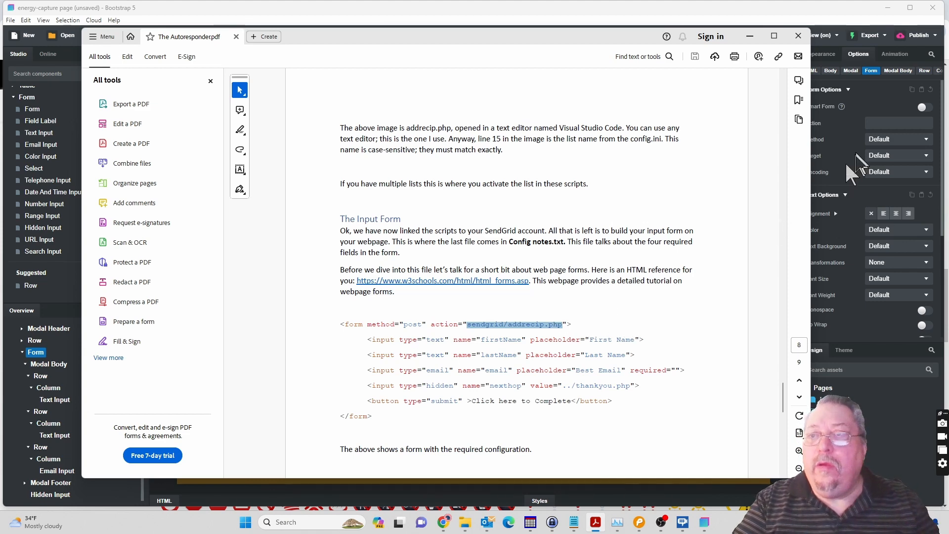
click(883, 121)
click(883, 122)
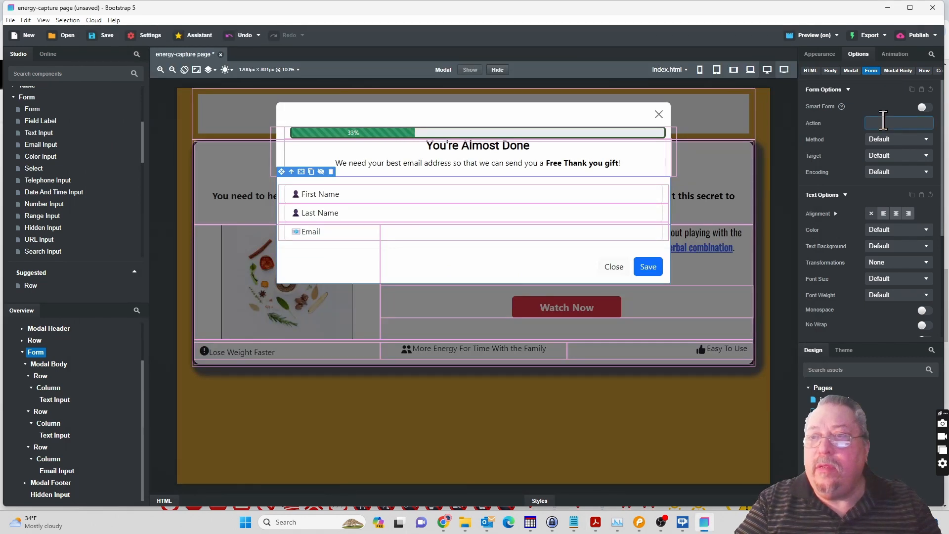
key(ctrl+v)
click(904, 140)
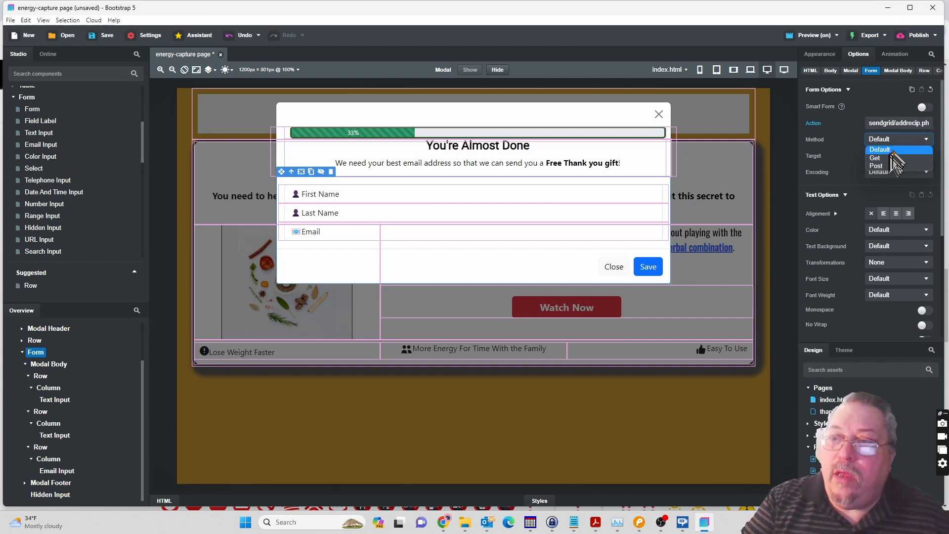
click(885, 165)
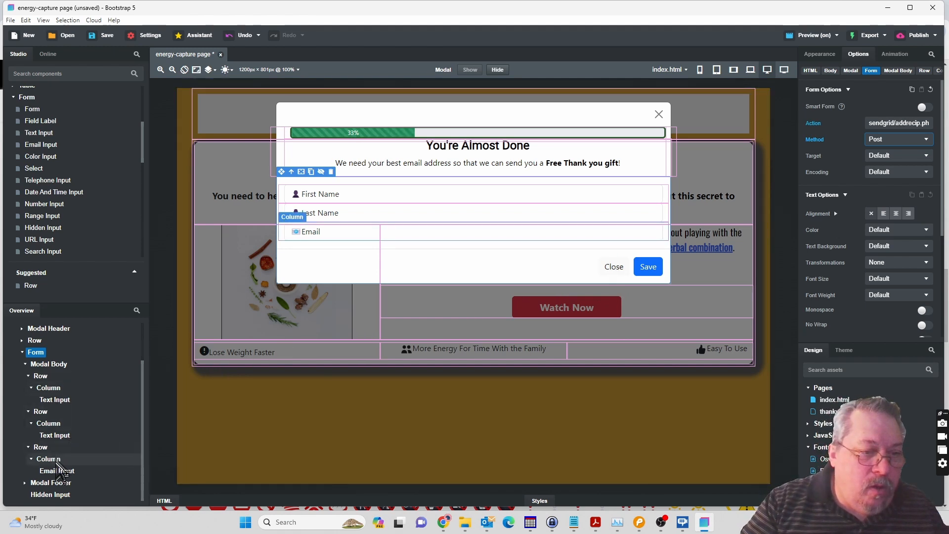
Copy the note "We will never spam your email or sell your email address" from the Pencil mockup and return to Bootstrap Studio.
click(639, 523)
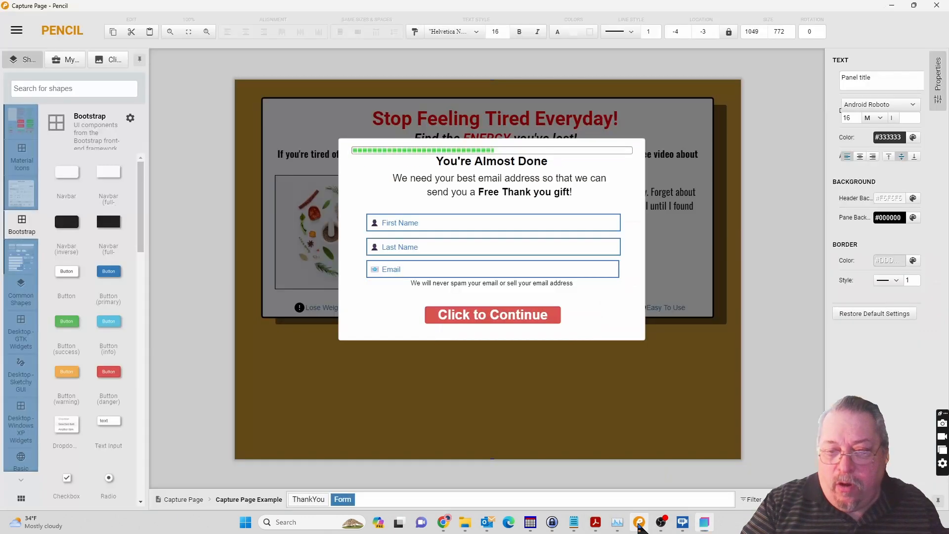
double_click(457, 282)
key(ctrl+c)
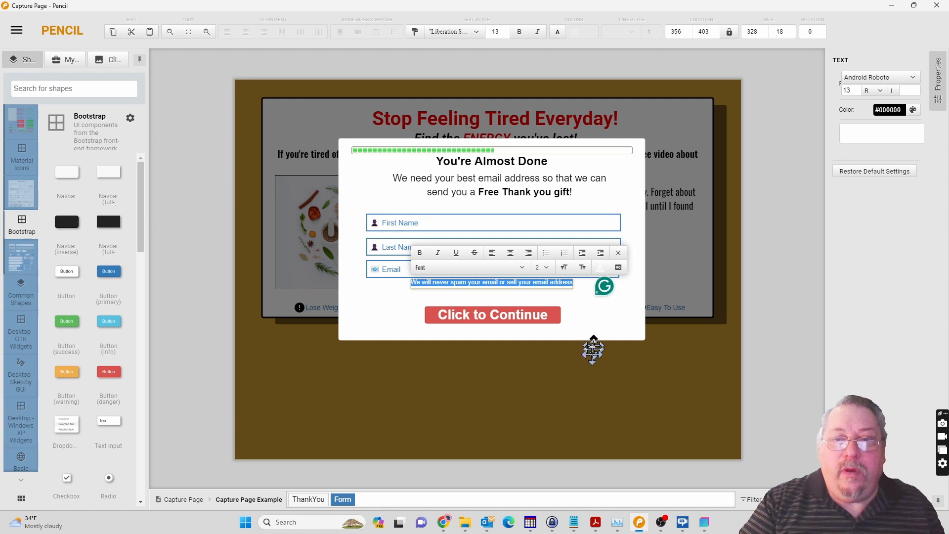
click(705, 524)
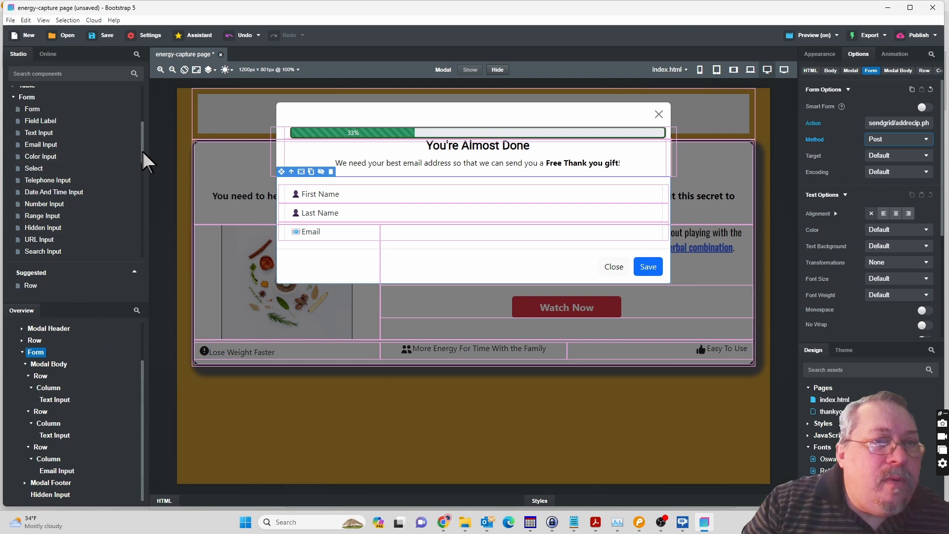
Add a Paragraph component below the Email Input in the form's last column.
drag(143, 152, 143, 114)
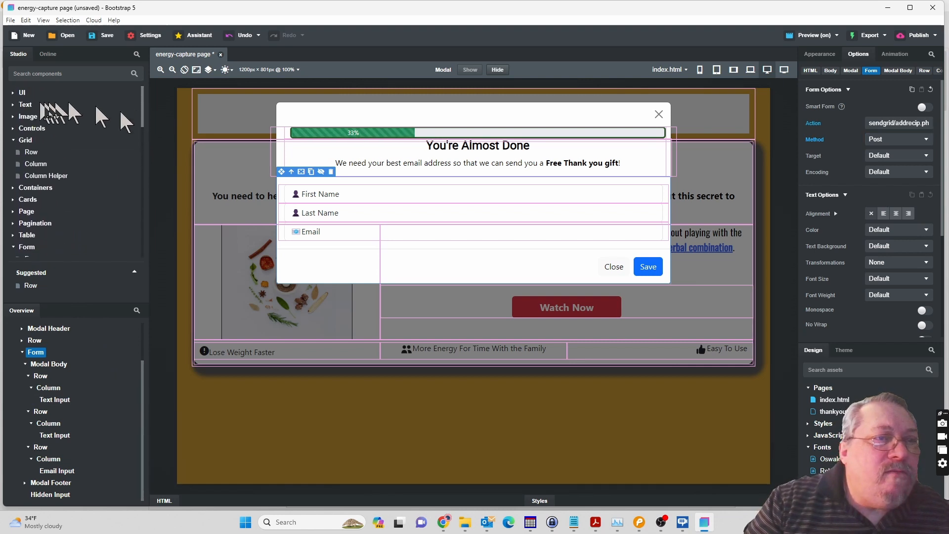
click(13, 105)
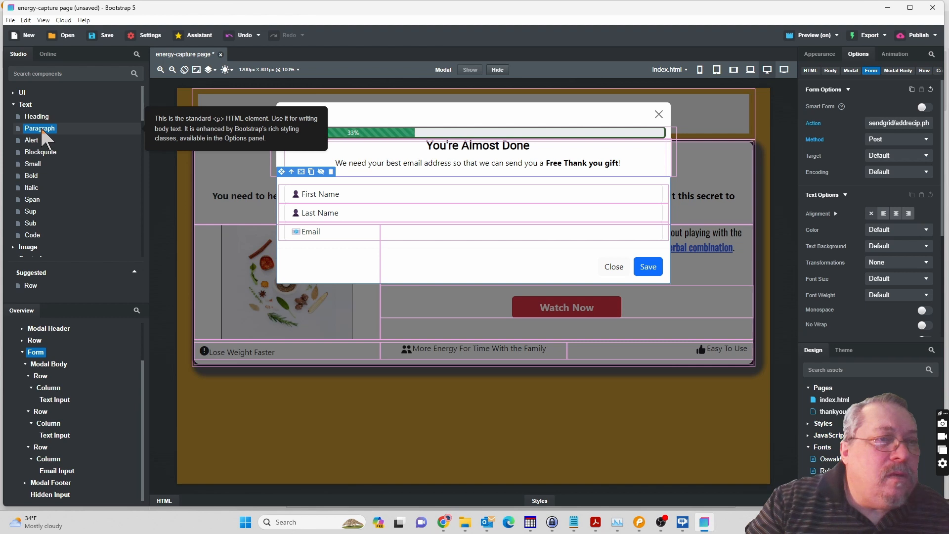
drag(41, 128, 52, 468)
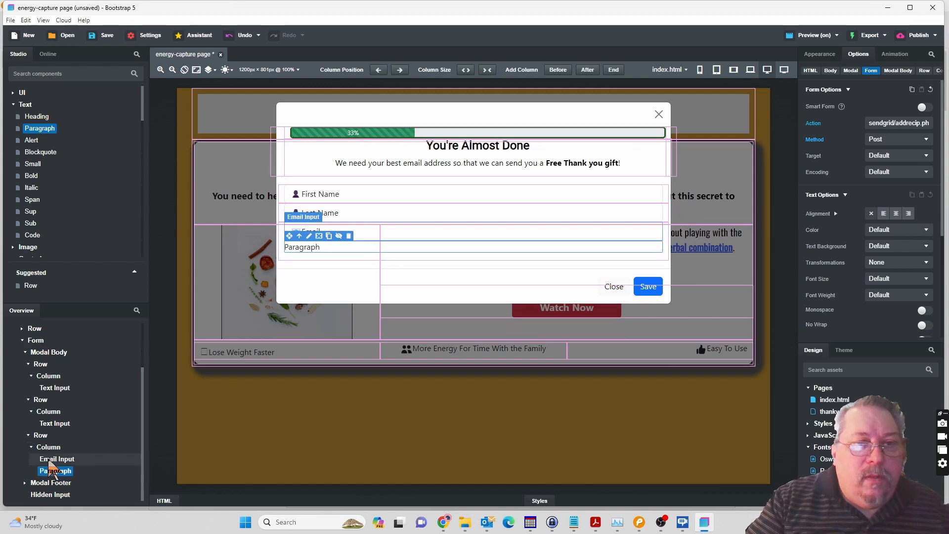
Replace the paragraph's text with "We will never spam your email or sell your email address", without blank lines, and center it.
click(299, 253)
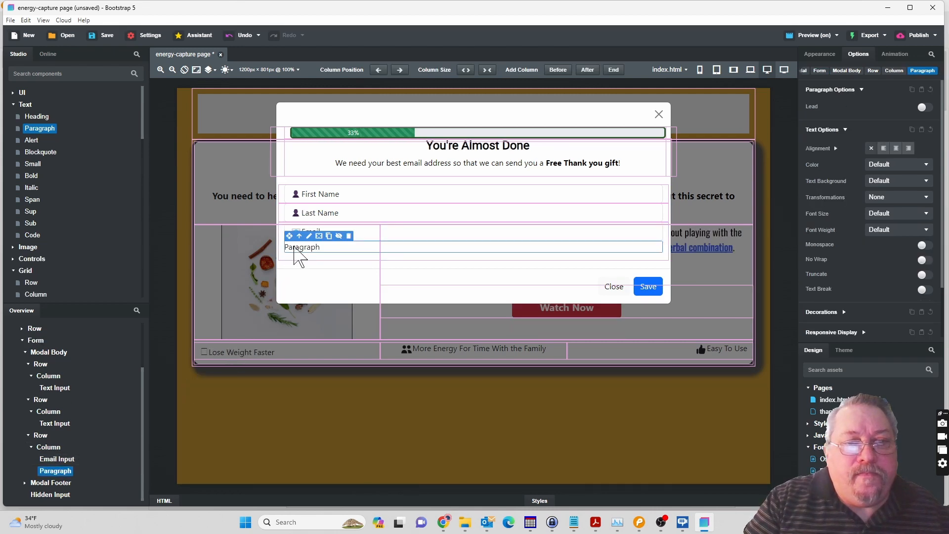
double_click(295, 248)
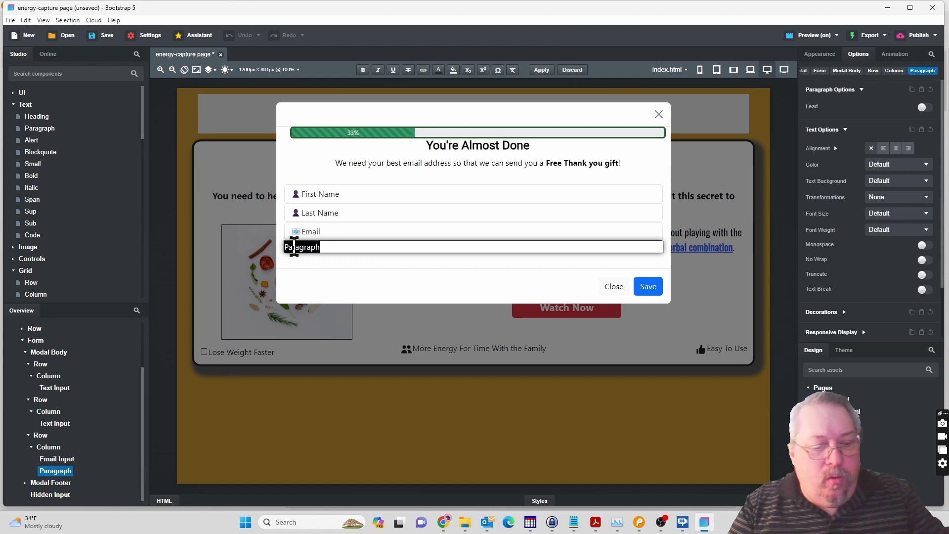
key(ctrl+v)
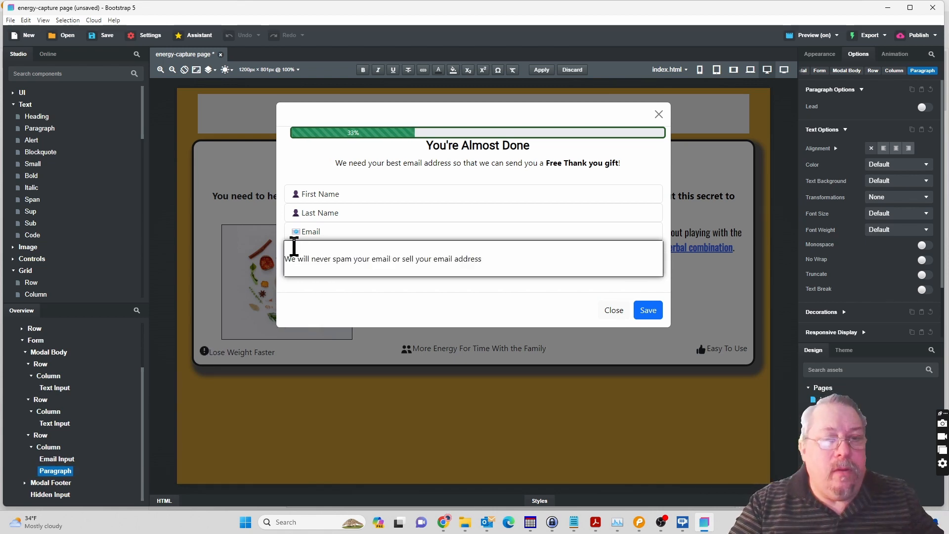
key(BackSpace)
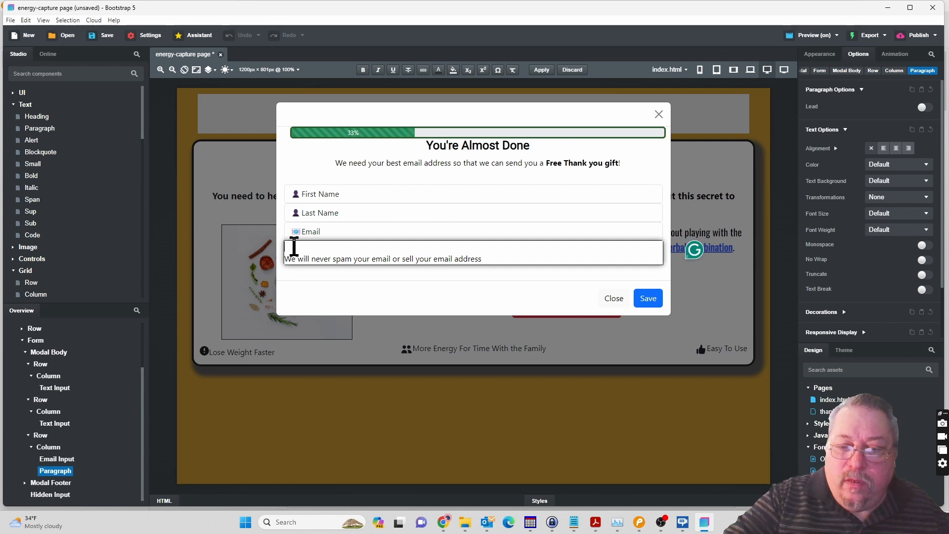
key(BackSpace)
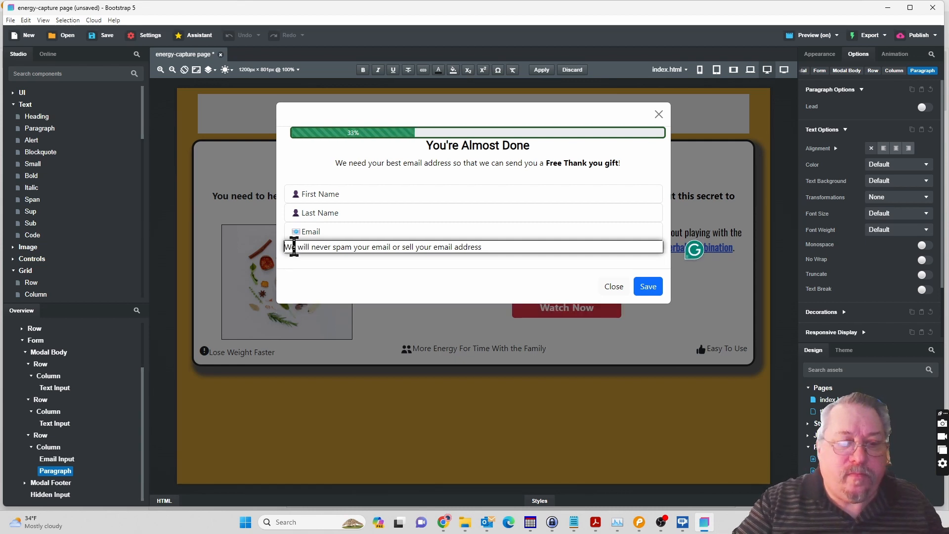
triple_click(294, 247)
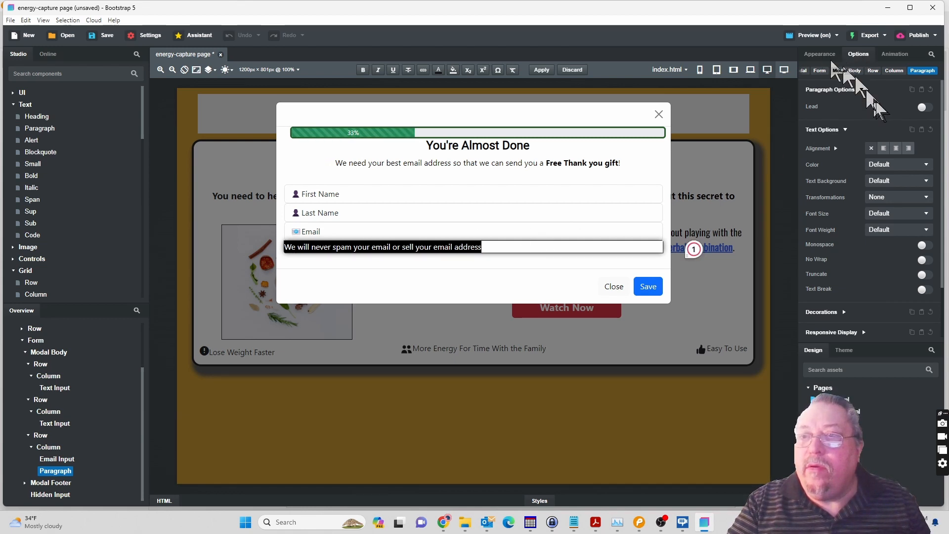
click(896, 148)
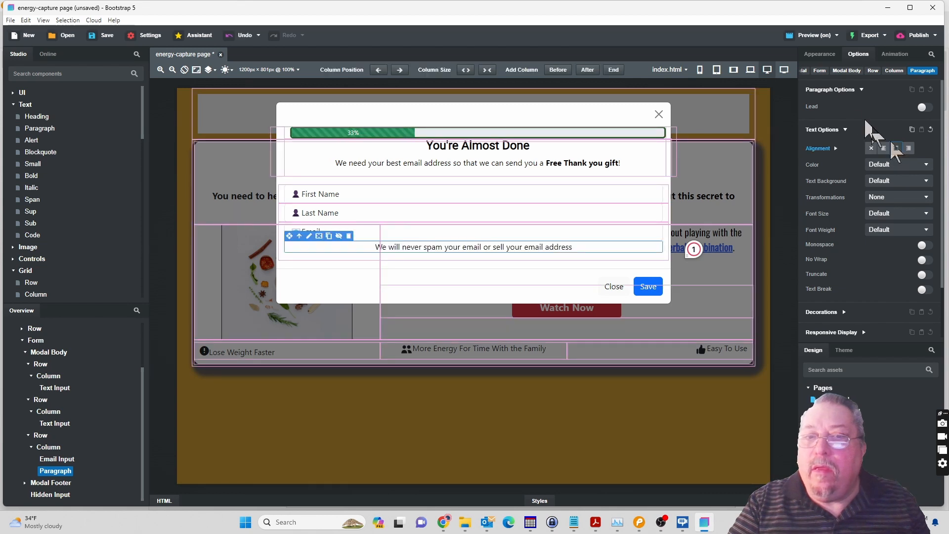
Set the paragraph's font size to 13px after checking the note's size in Pencil, and try to apply the Roboto font family.
click(820, 54)
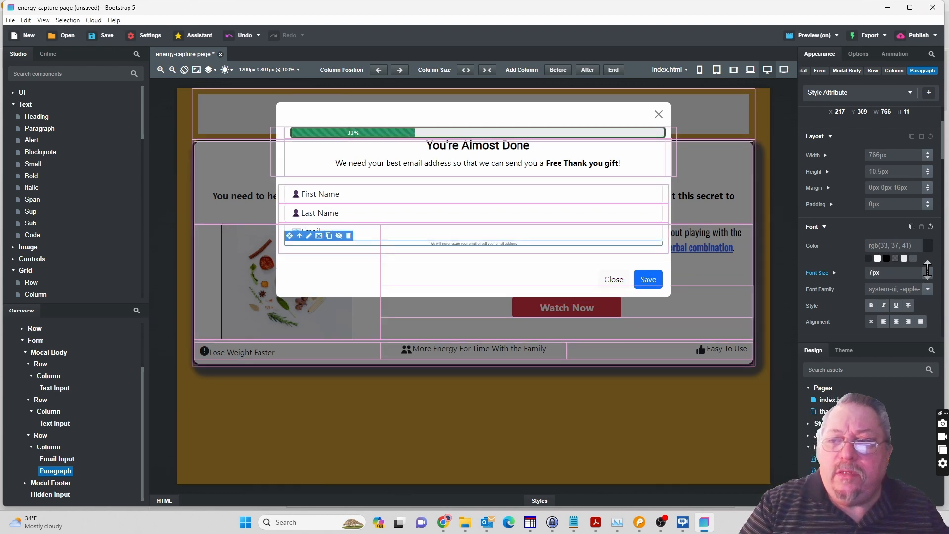
click(640, 525)
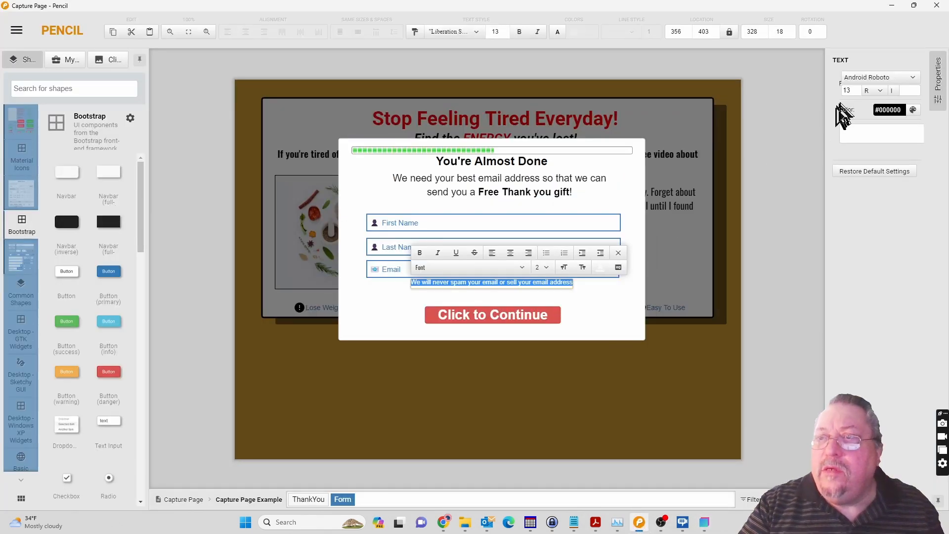
click(705, 523)
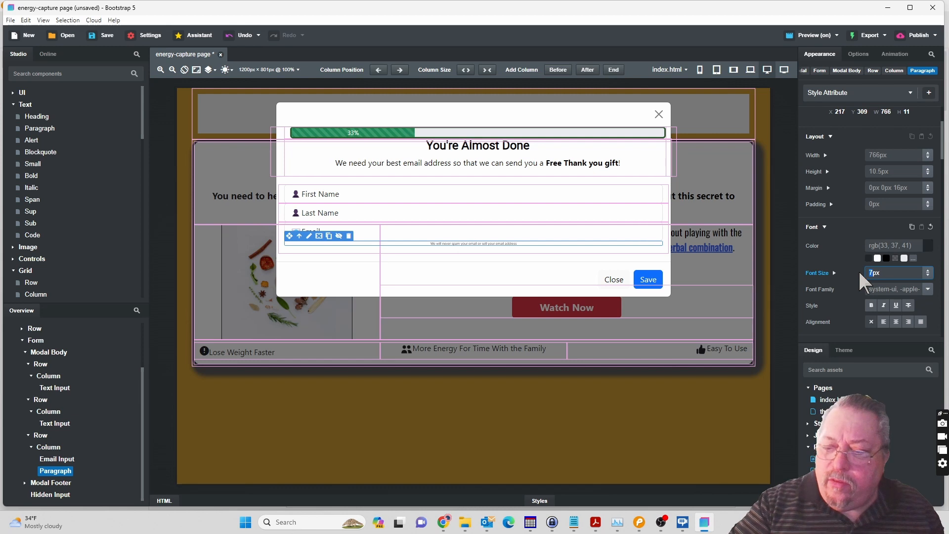
text(13)
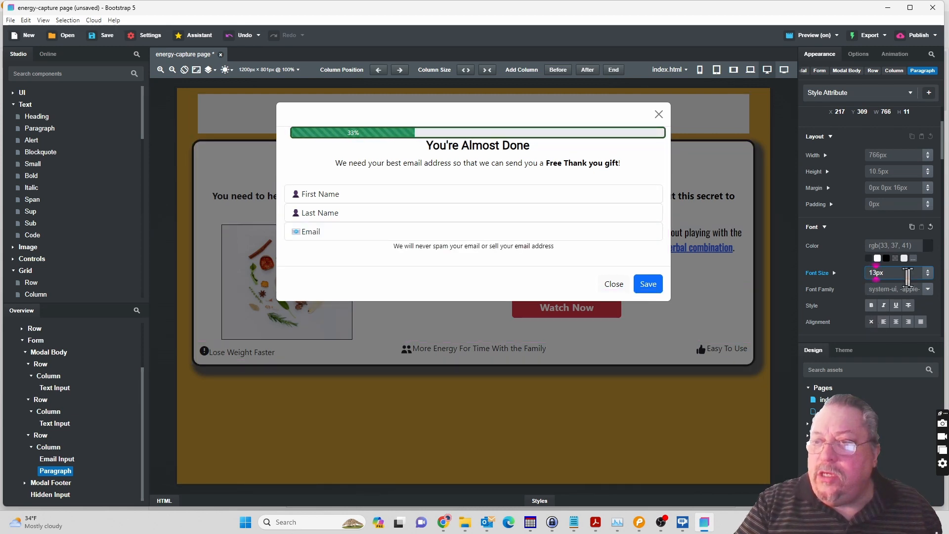
click(928, 290)
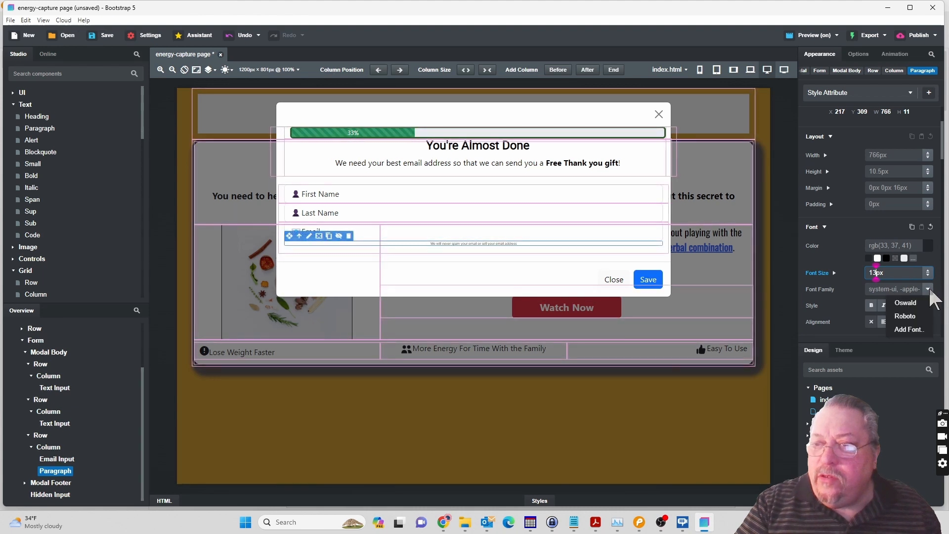
click(911, 315)
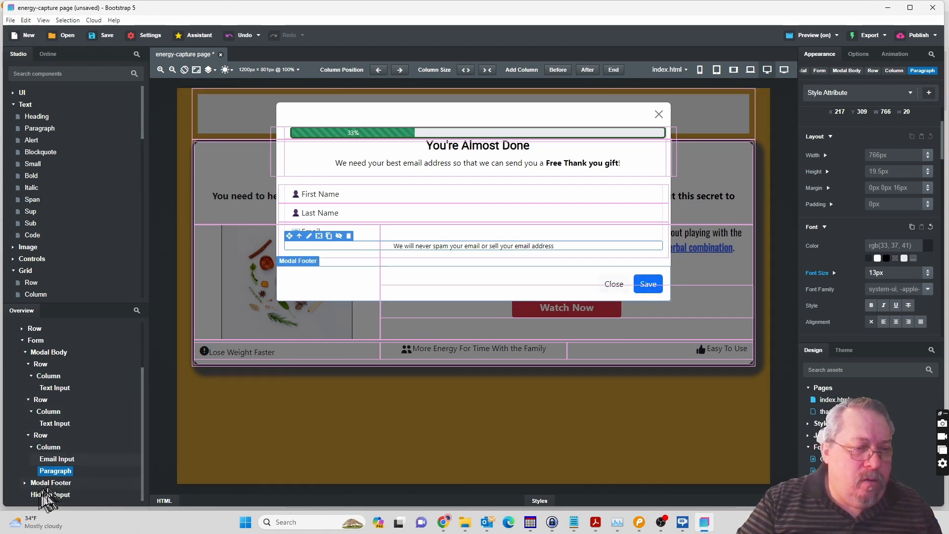
Delete the Close button from the modal footer and select the remaining Save button.
click(25, 482)
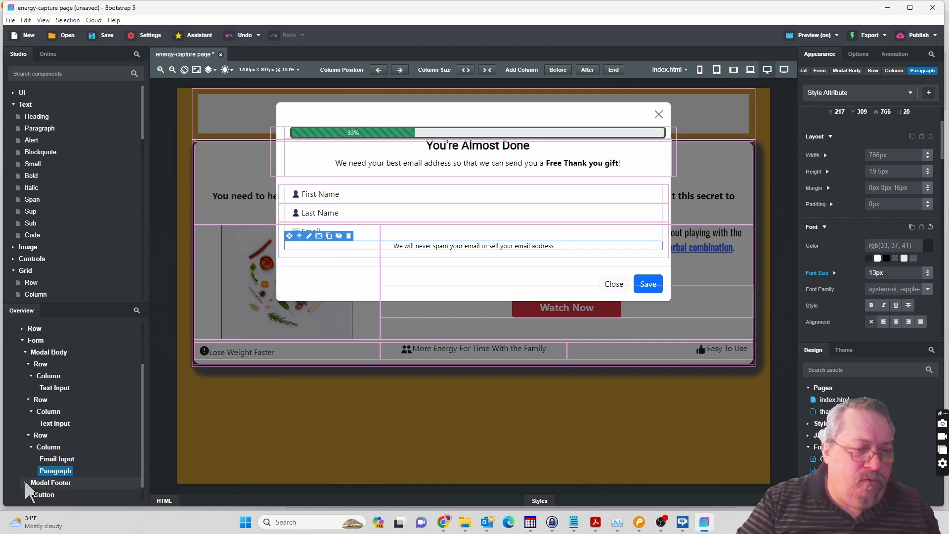
scroll(117, 460, down, 1)
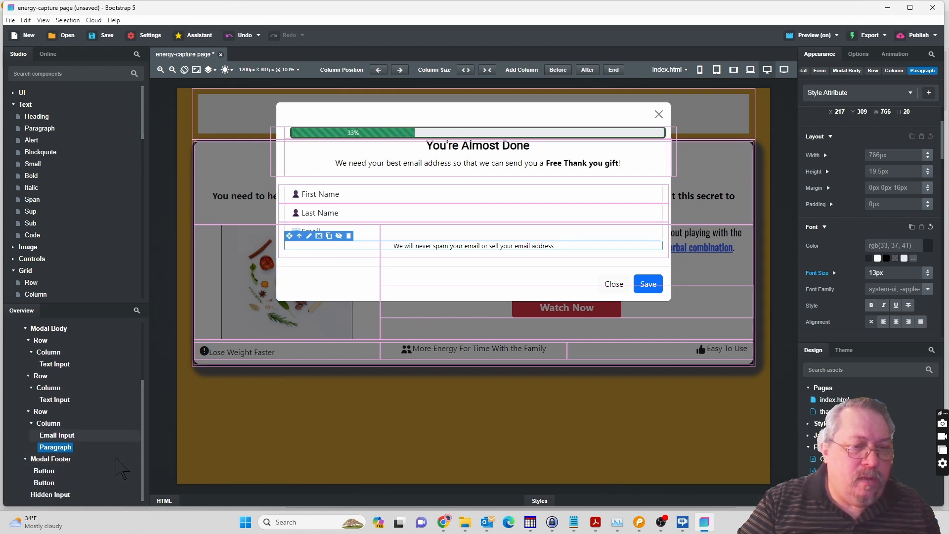
click(52, 469)
click(44, 470)
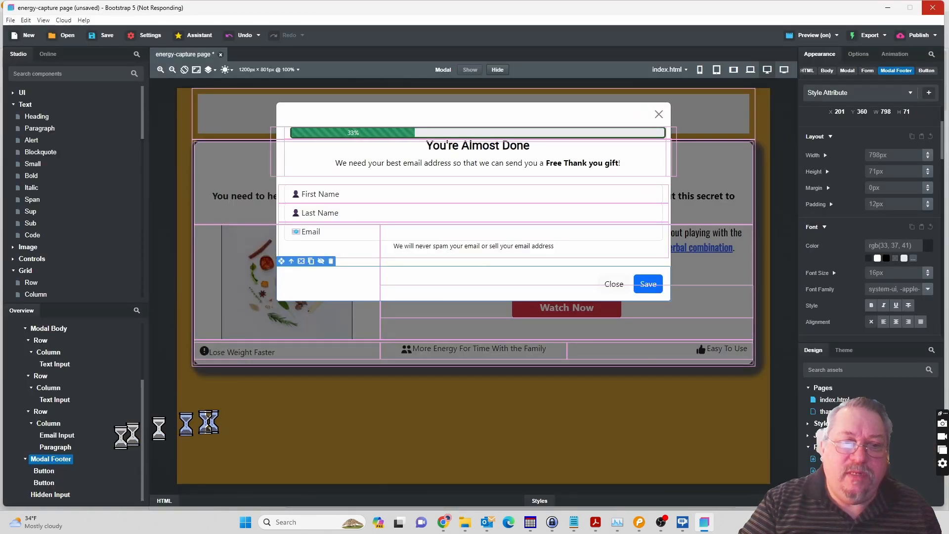
click(66, 460)
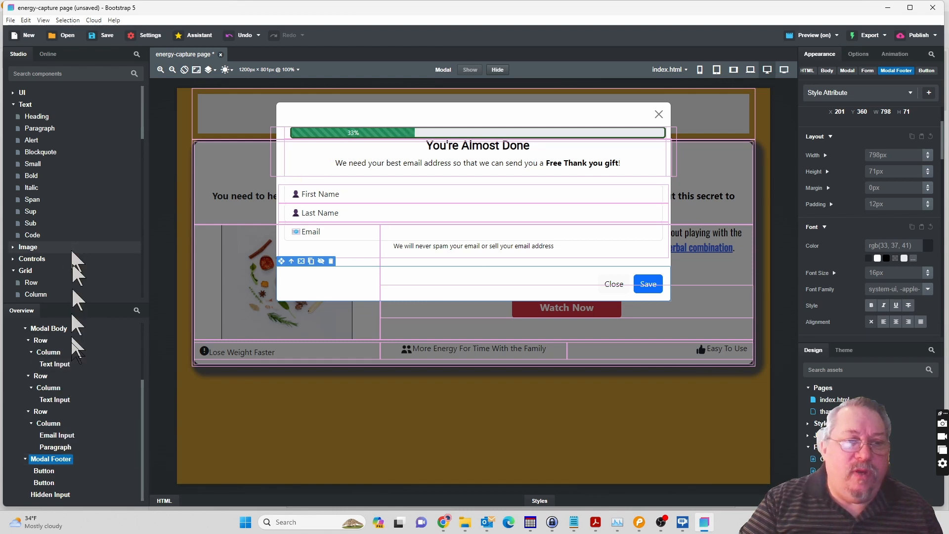
right_click(47, 473)
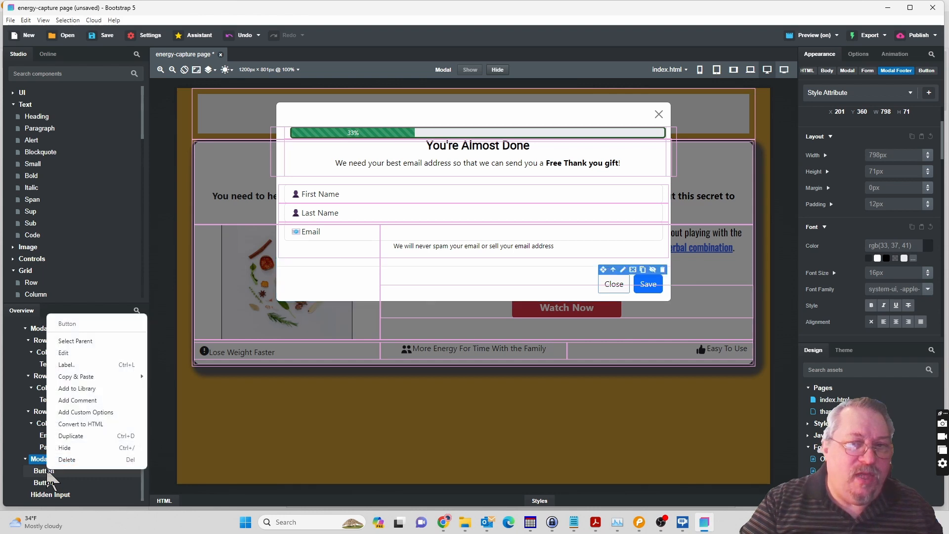
click(61, 471)
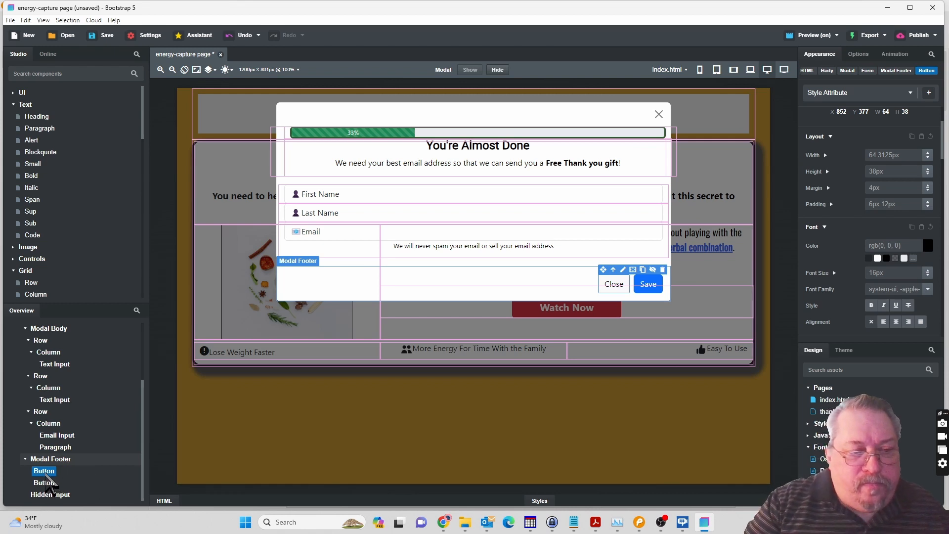
key(Delete)
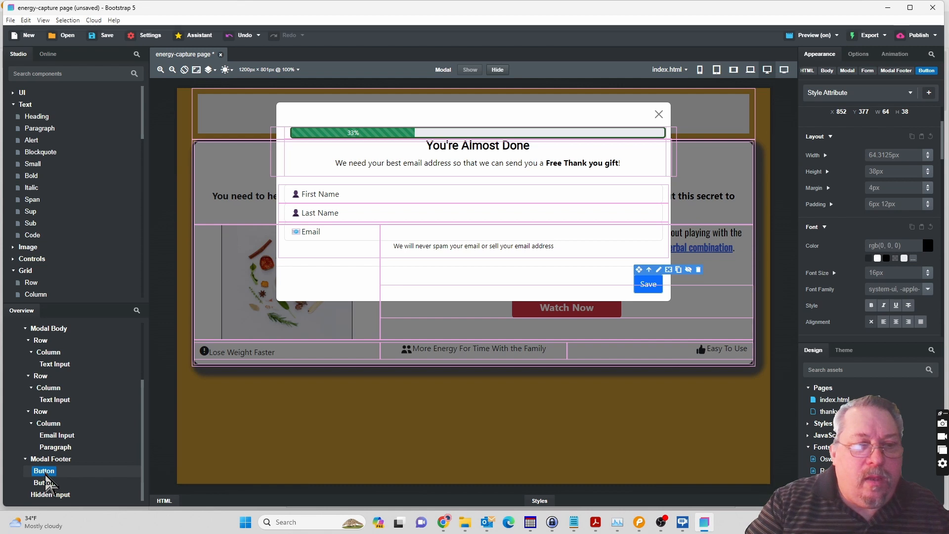
click(103, 480)
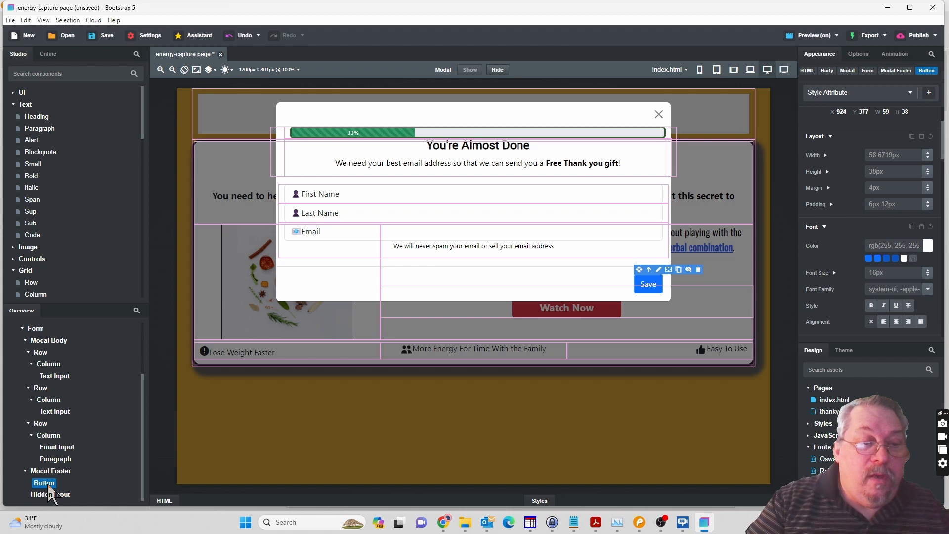
Delete the Save button from the modal footer and add a Row to the form directly below the Modal Footer.
right_click(51, 494)
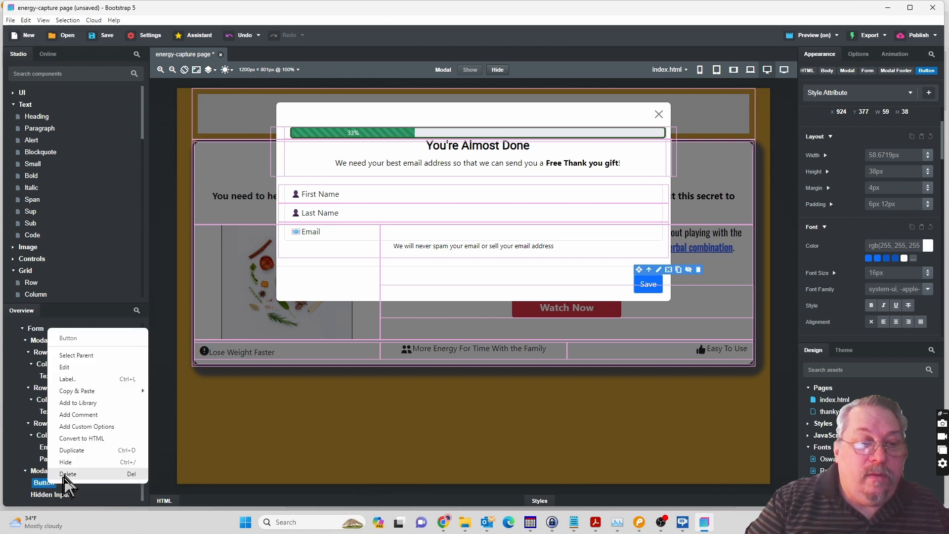
click(64, 474)
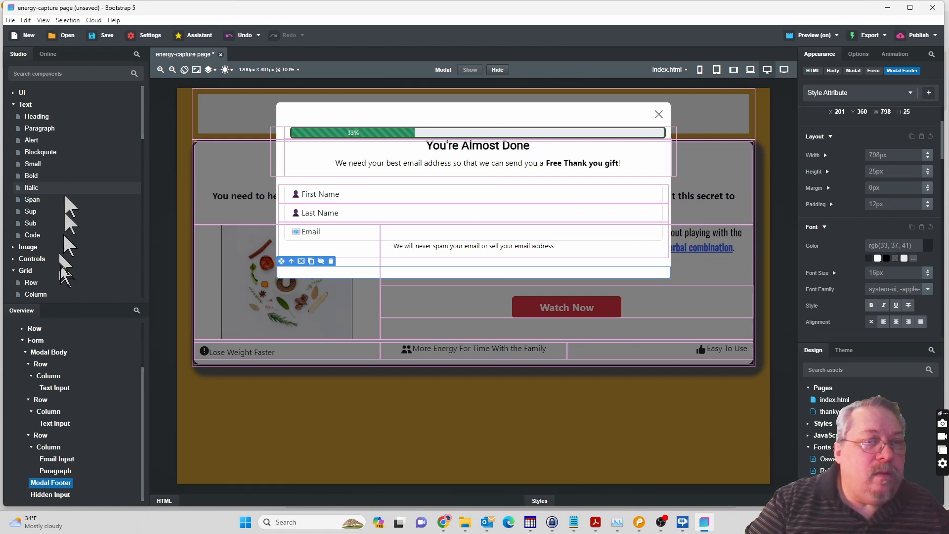
click(31, 282)
drag(32, 290, 51, 487)
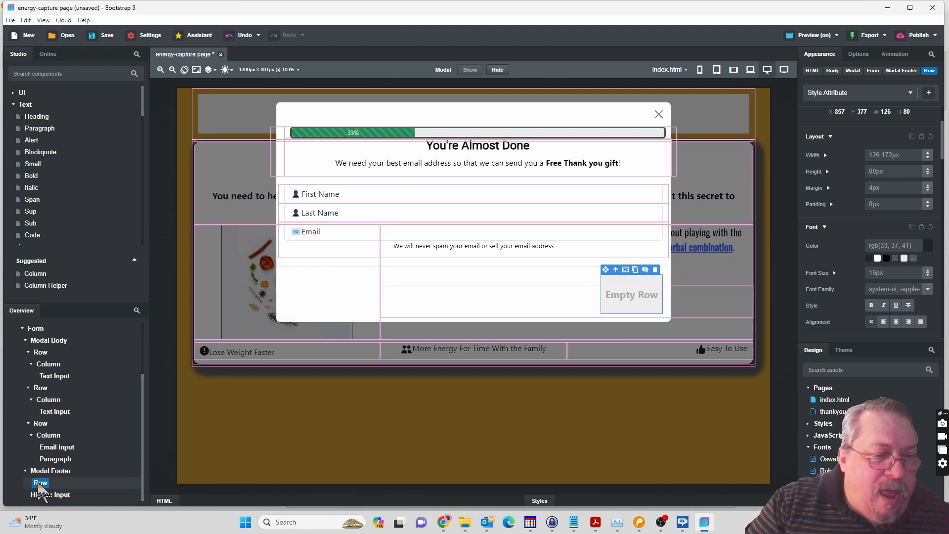
mouse_move(41, 484)
mouse_down()
mouse_move(59, 503)
mouse_move(51, 492)
mouse_up()
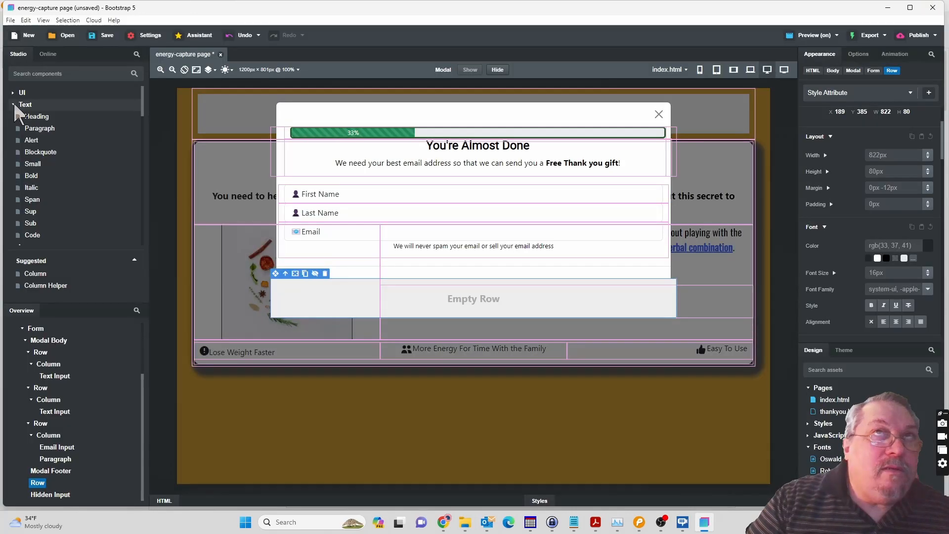
Add a Column component inside the empty row below the Modal Footer.
click(18, 104)
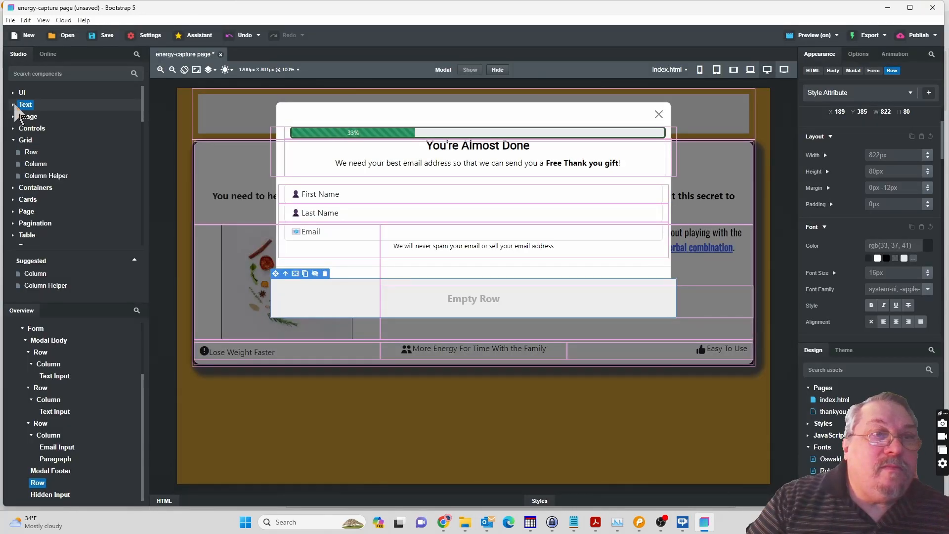
click(44, 141)
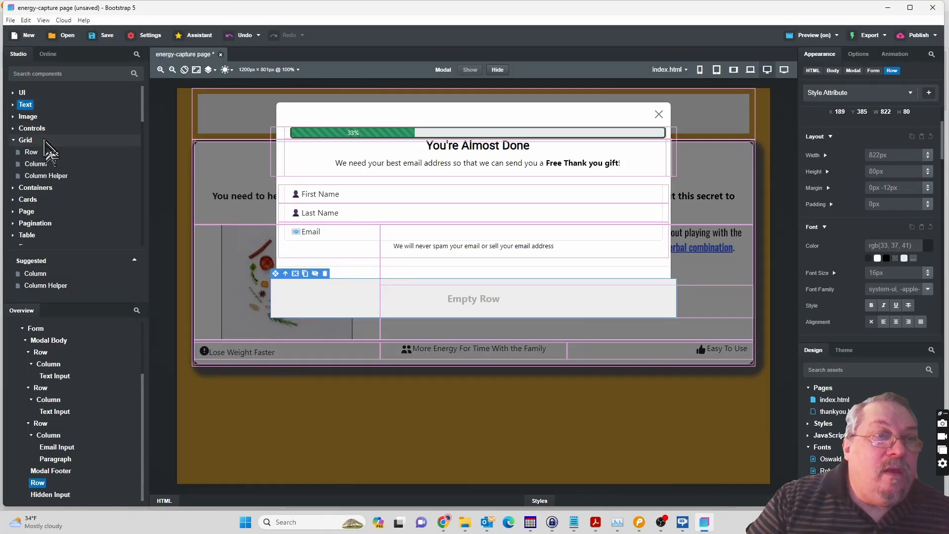
click(36, 164)
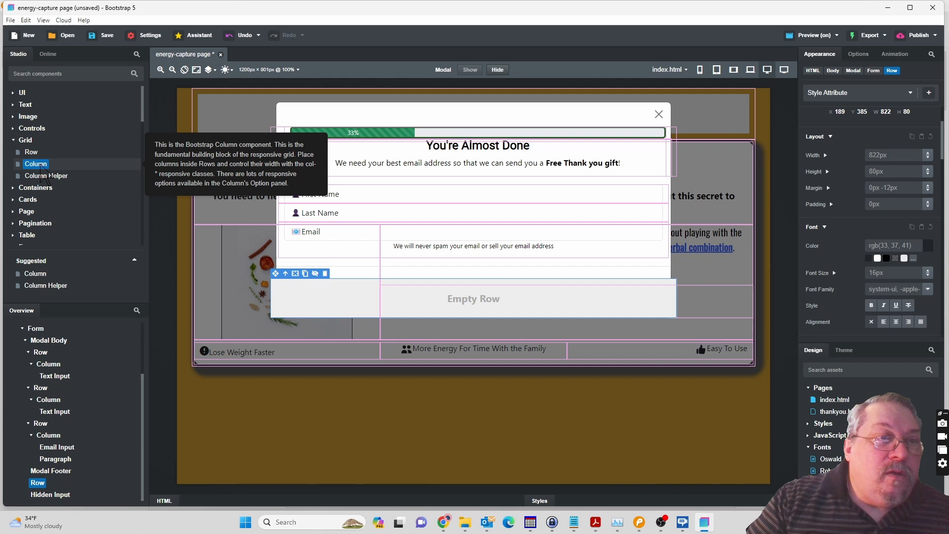
drag(42, 167, 41, 489)
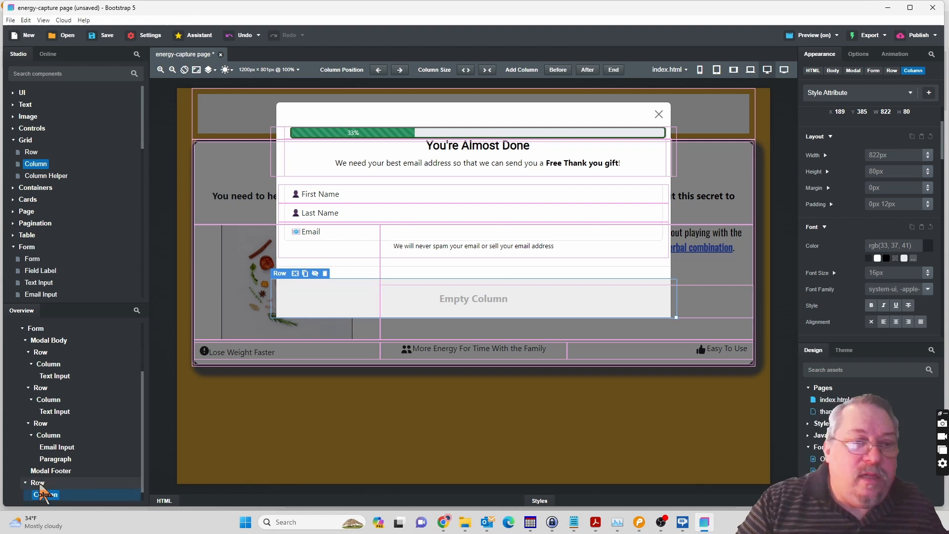
Add a Button component inside the new column below the Modal Footer.
click(13, 128)
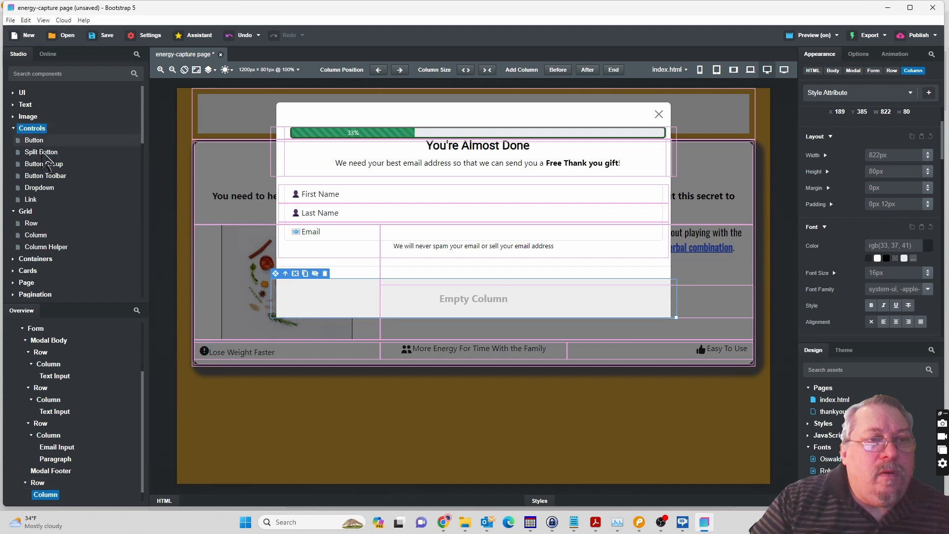
click(36, 142)
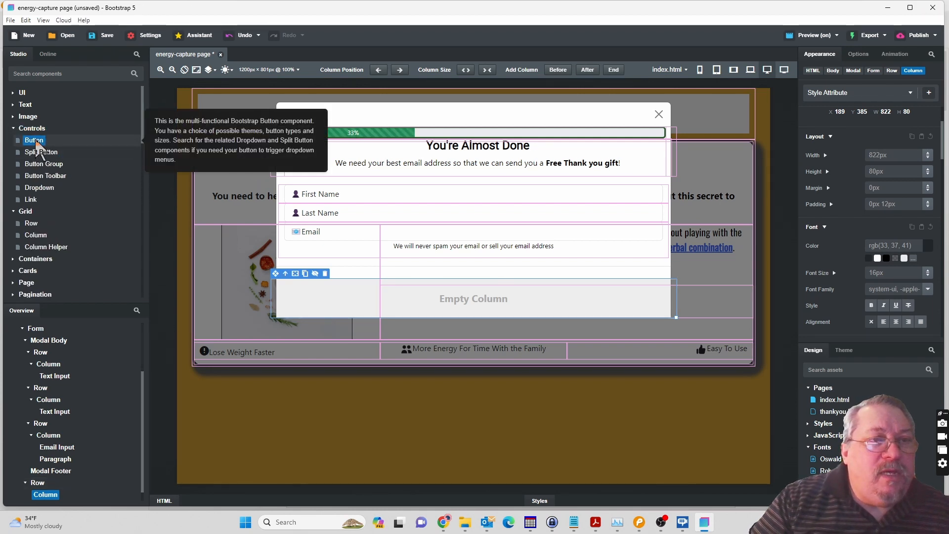
drag(38, 147, 48, 492)
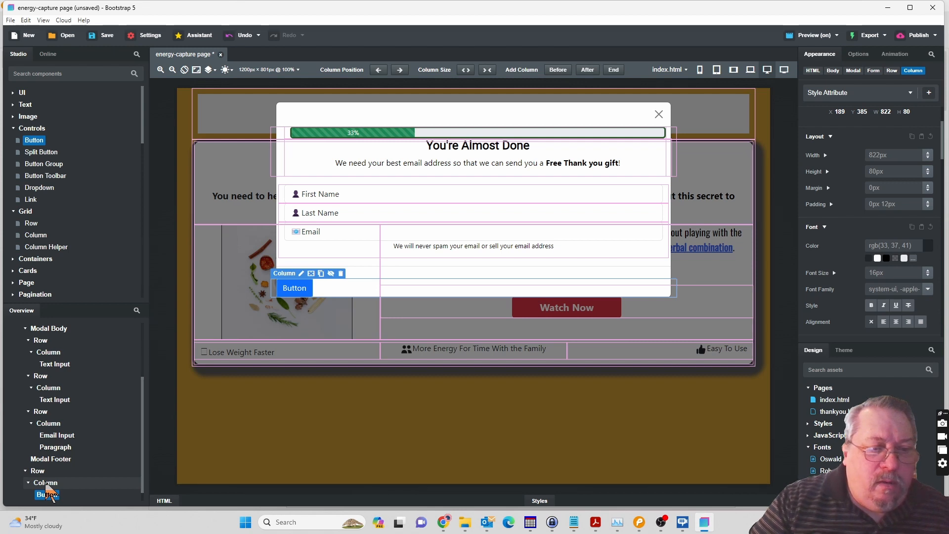
Center the contents of the column holding the button and set its bottom padding to 15px.
click(48, 494)
click(83, 471)
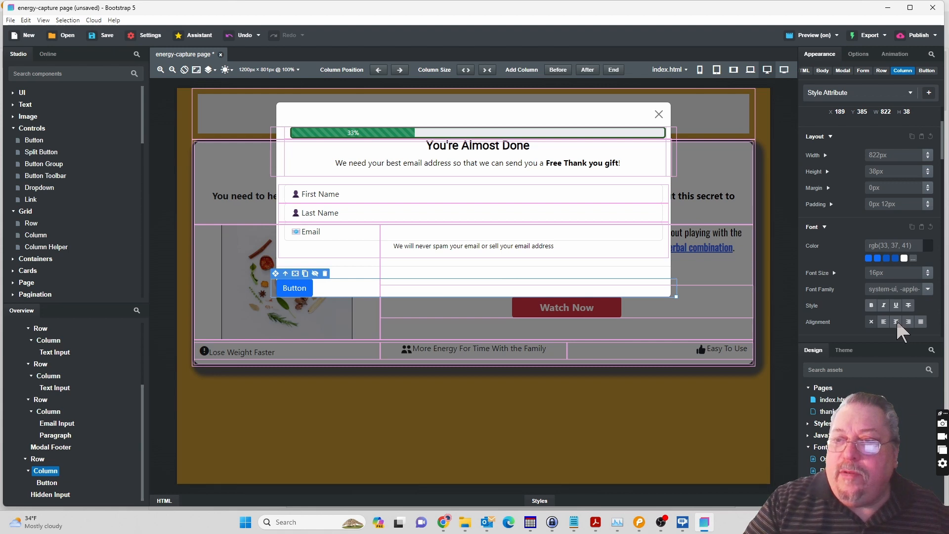
click(896, 321)
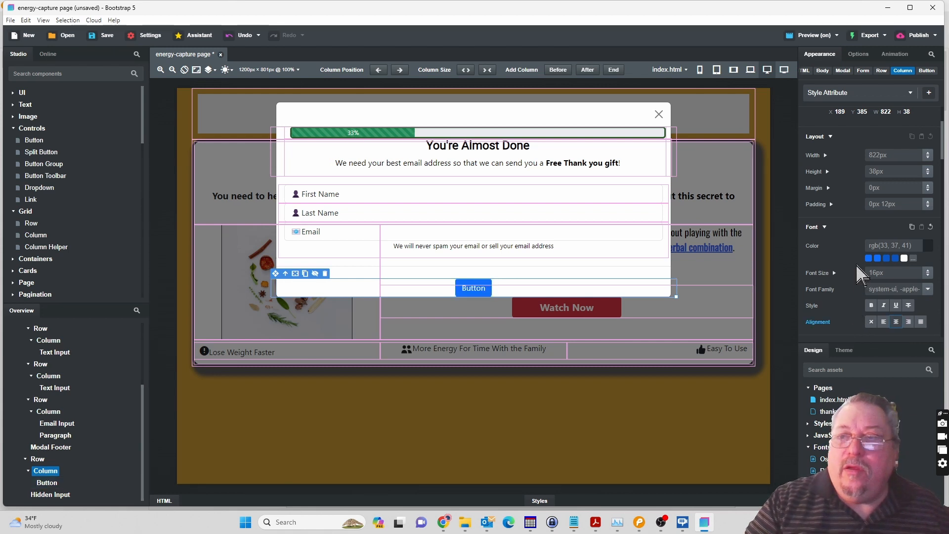
click(831, 204)
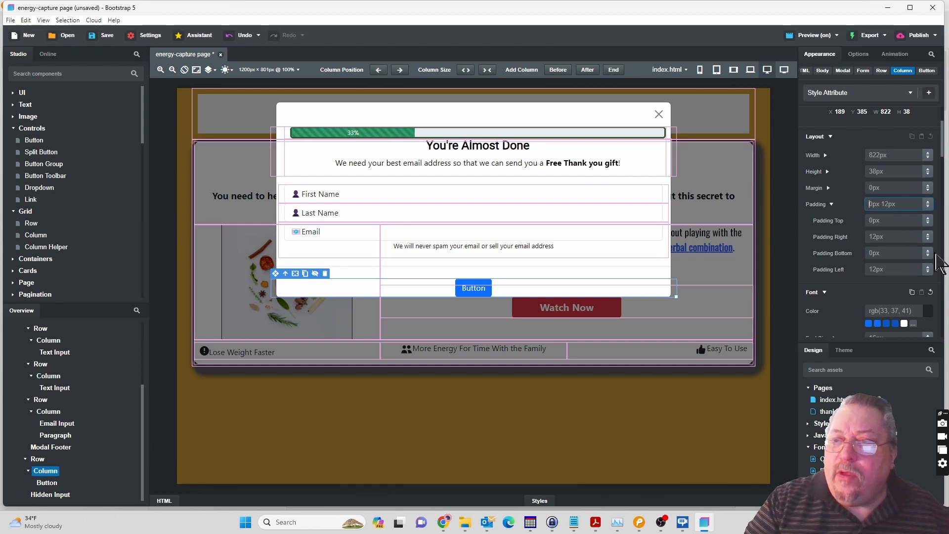
drag(929, 255, 928, 238)
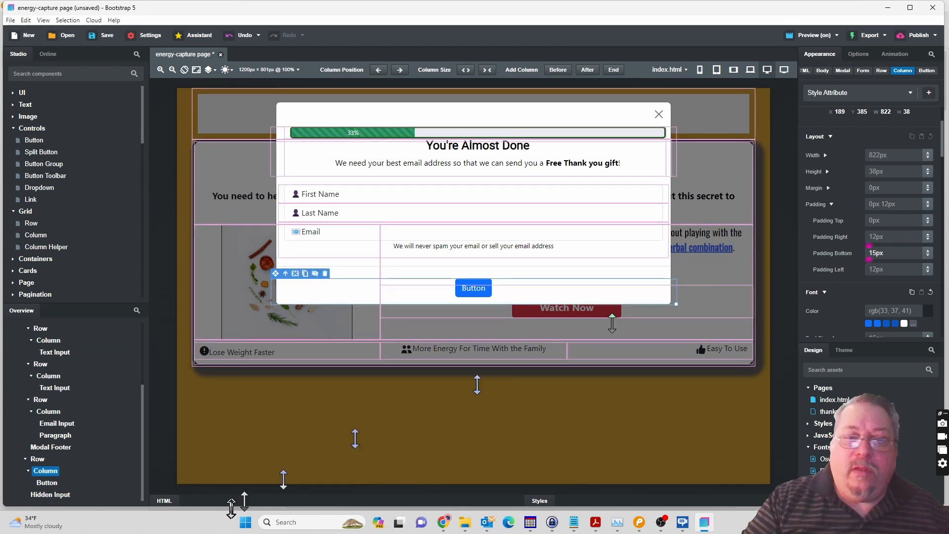
Keep the new button's element as Button and set its button type to Submit.
click(50, 484)
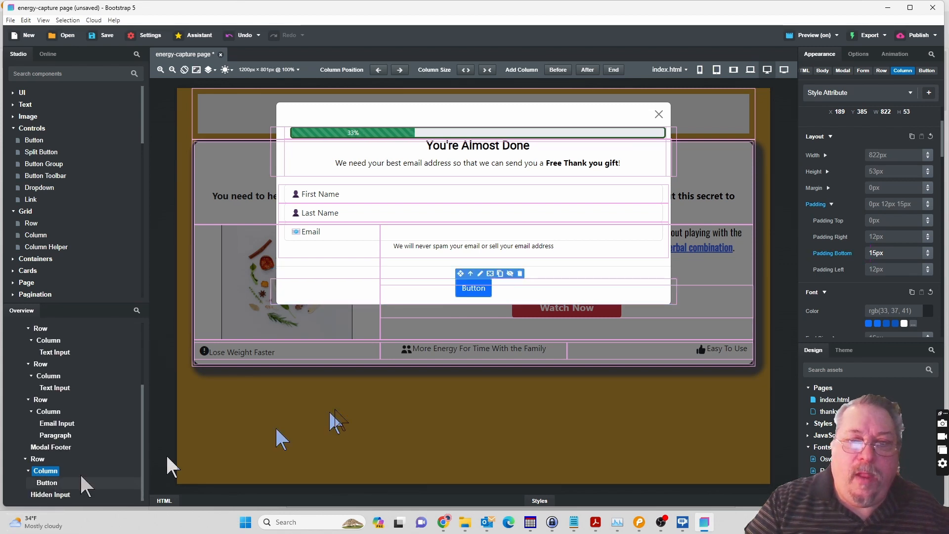
click(862, 55)
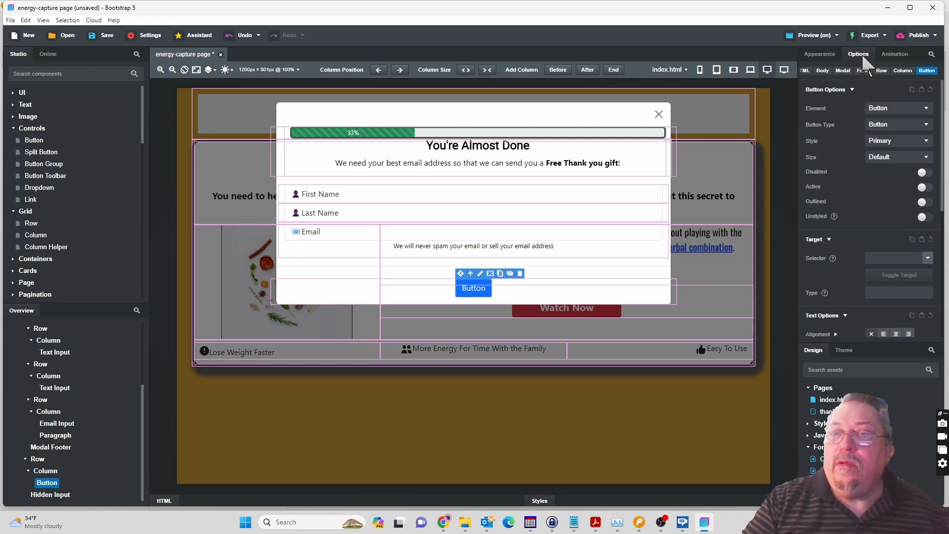
click(899, 107)
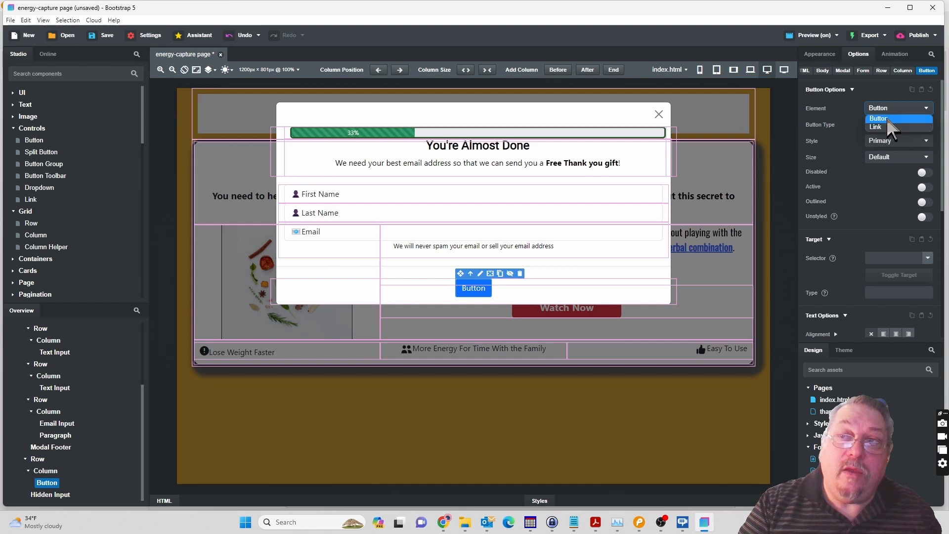
click(887, 119)
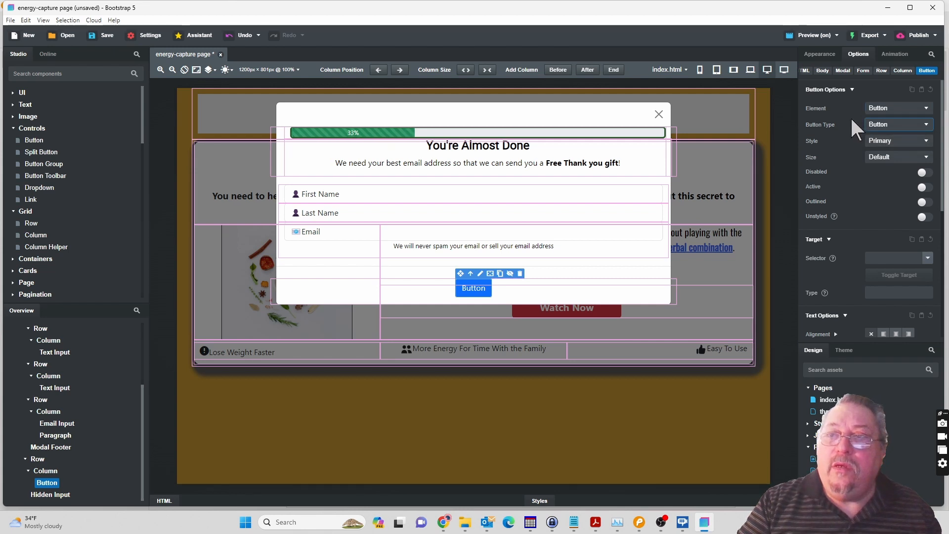
click(887, 125)
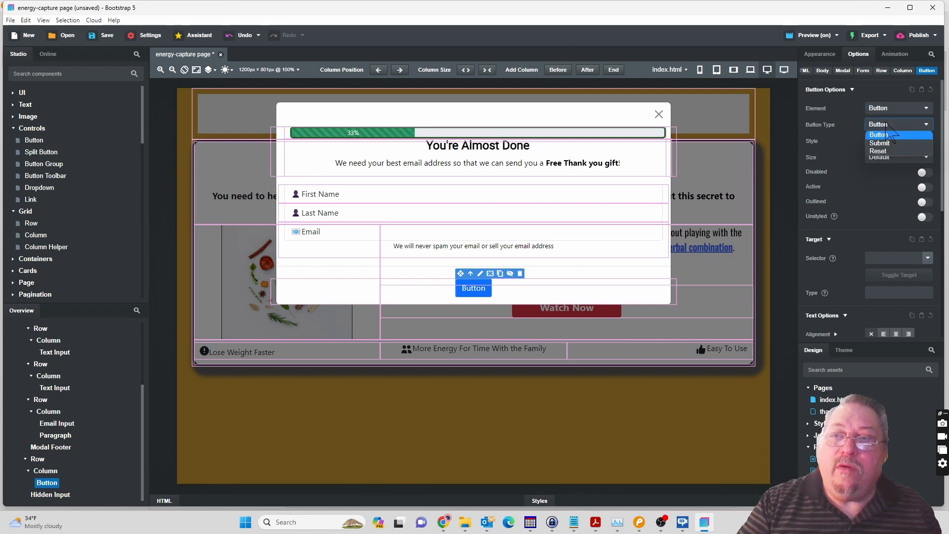
click(886, 143)
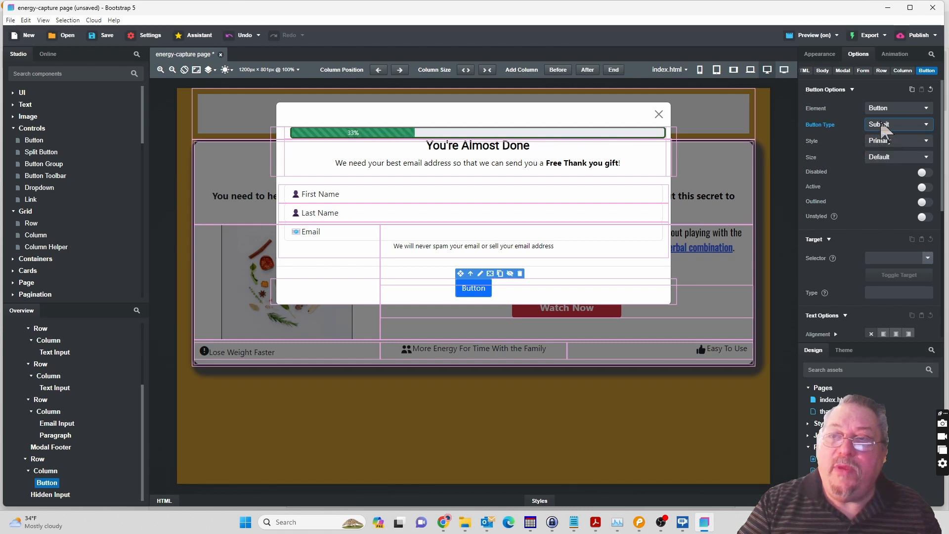
Set the submit button's style to Danger and its size to Large.
click(903, 141)
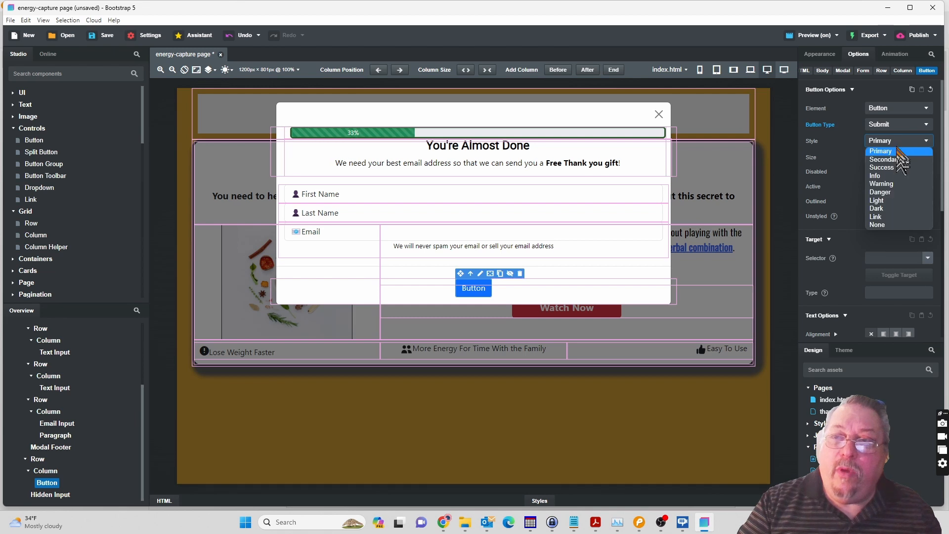
click(891, 193)
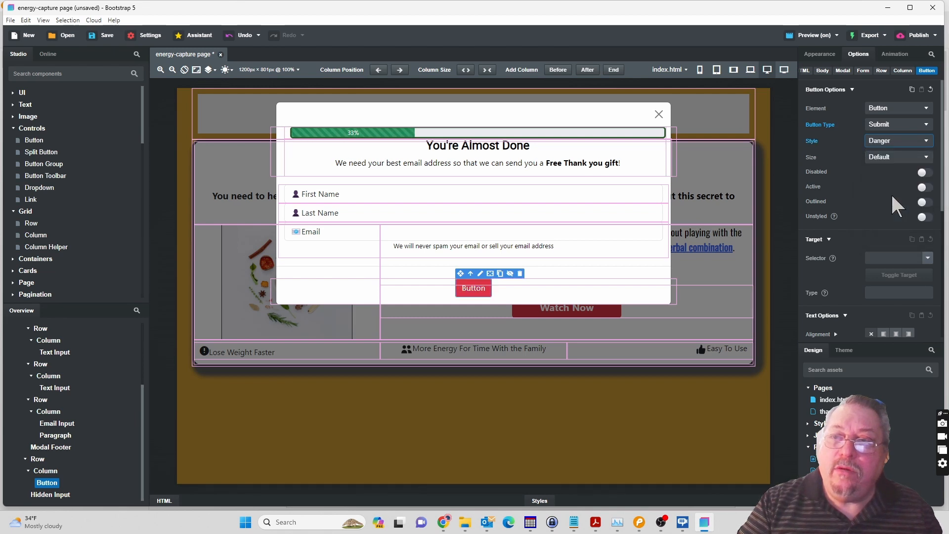
click(899, 155)
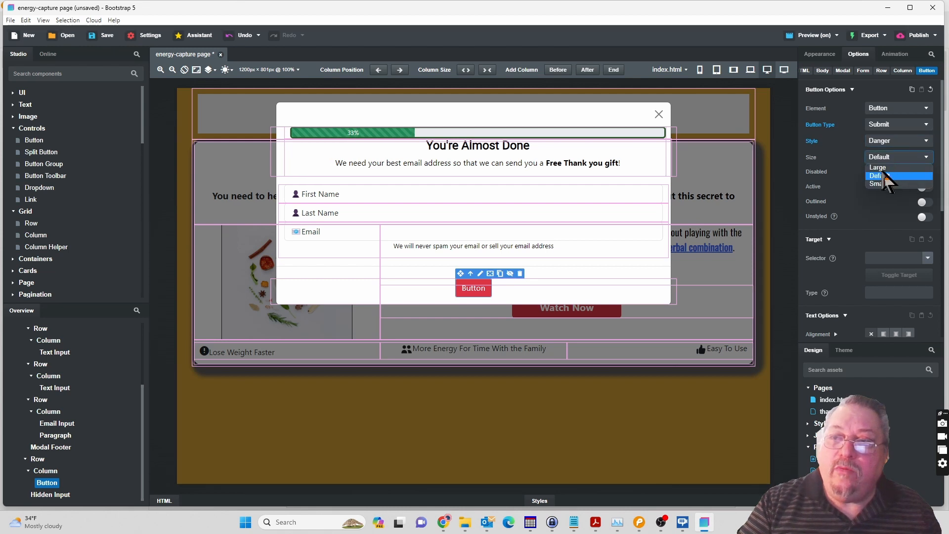
click(879, 168)
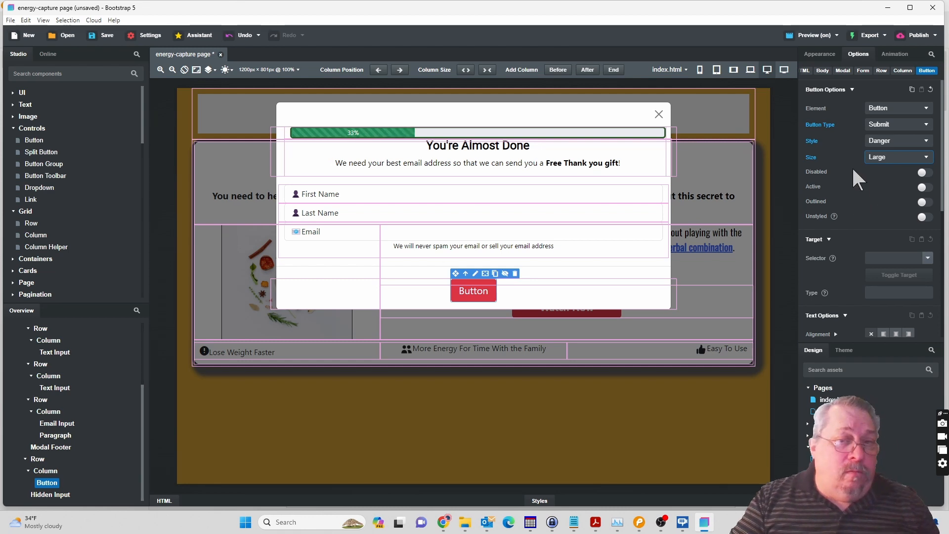
Set the submit button's animation trigger to Load and play a preview of the bounce animation.
click(896, 53)
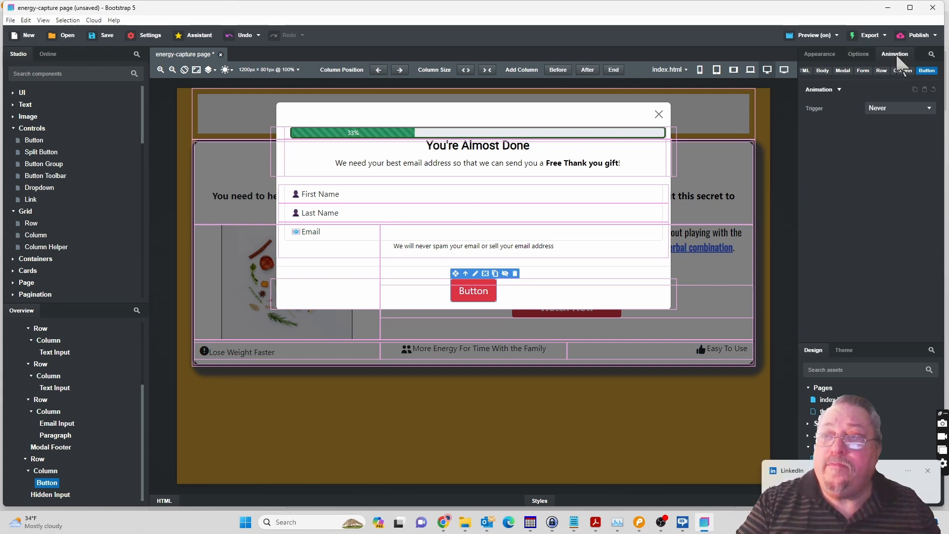
click(906, 109)
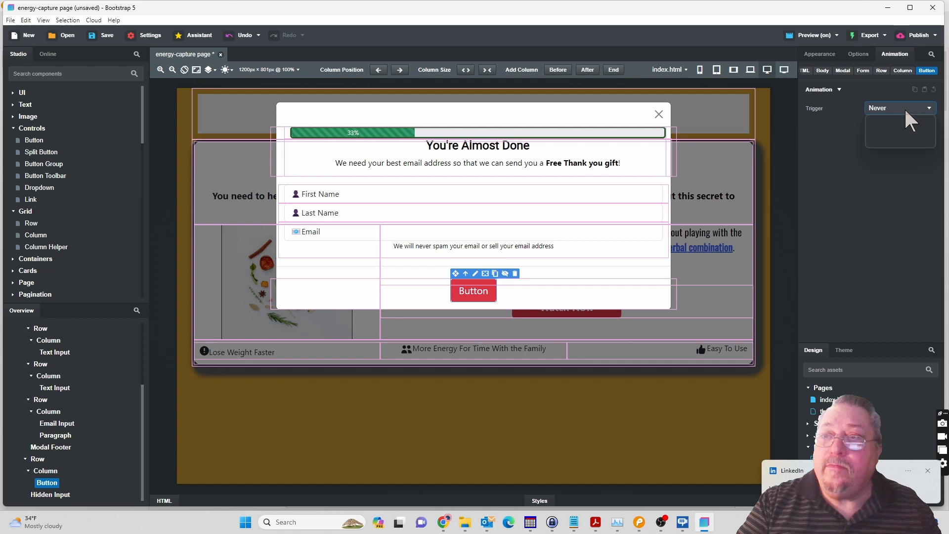
click(829, 94)
click(832, 96)
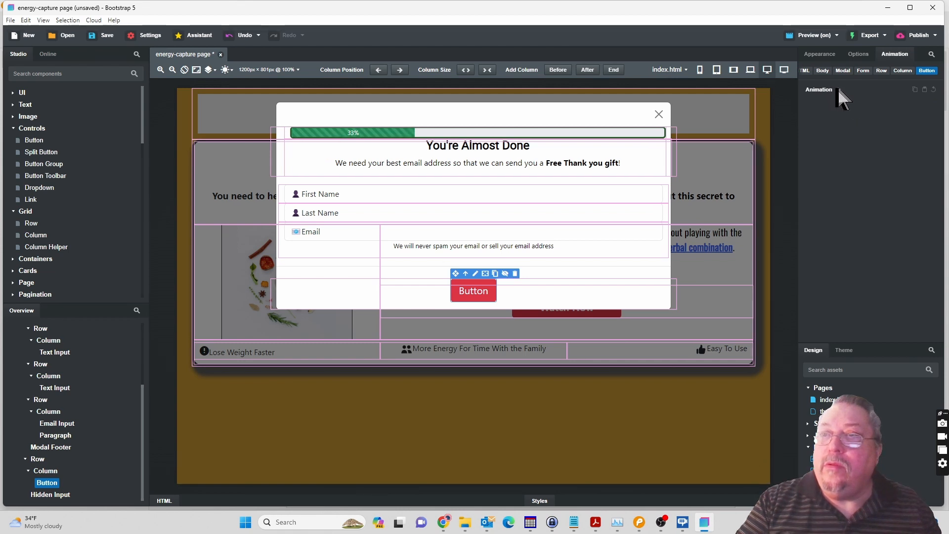
click(839, 90)
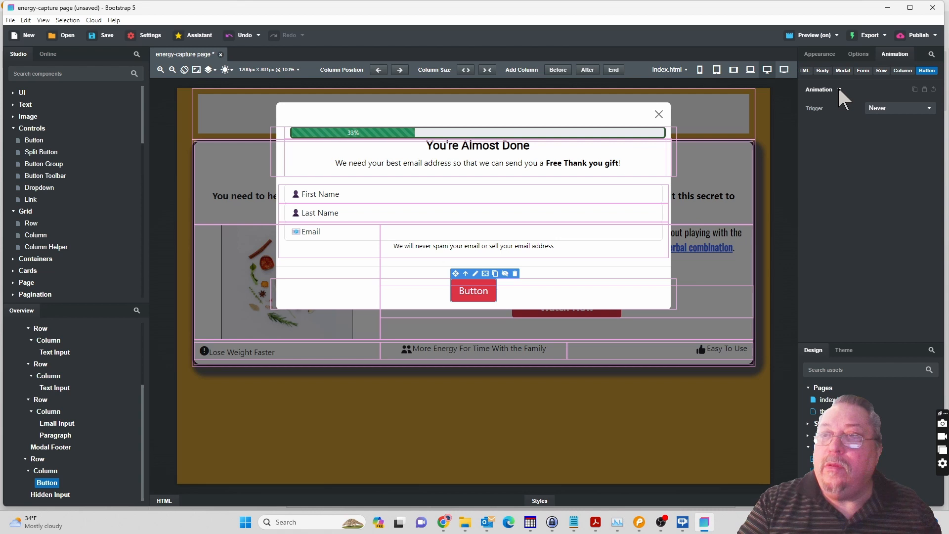
click(901, 110)
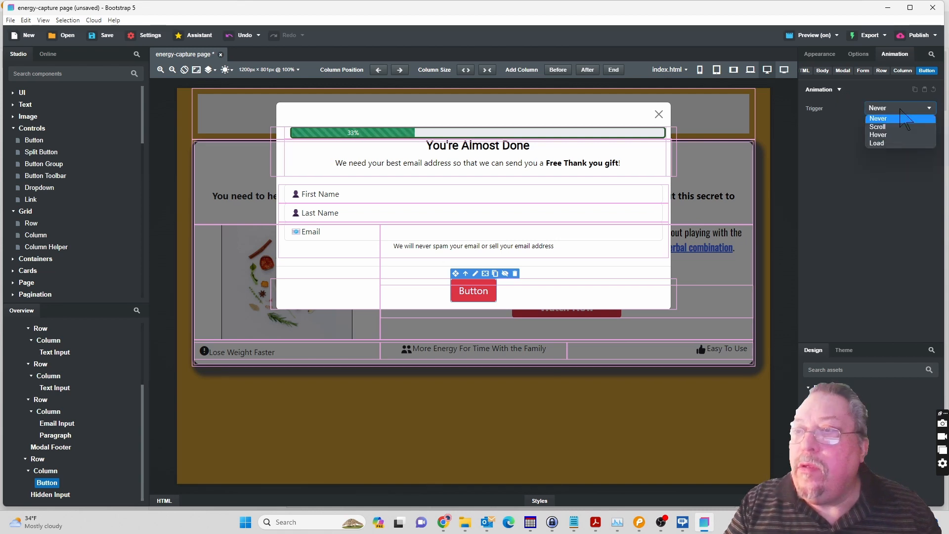
click(883, 143)
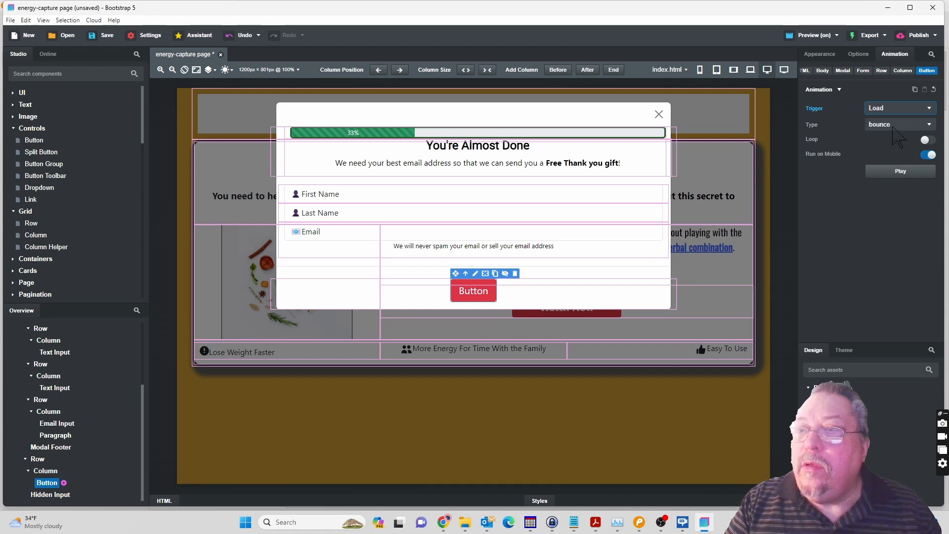
click(898, 171)
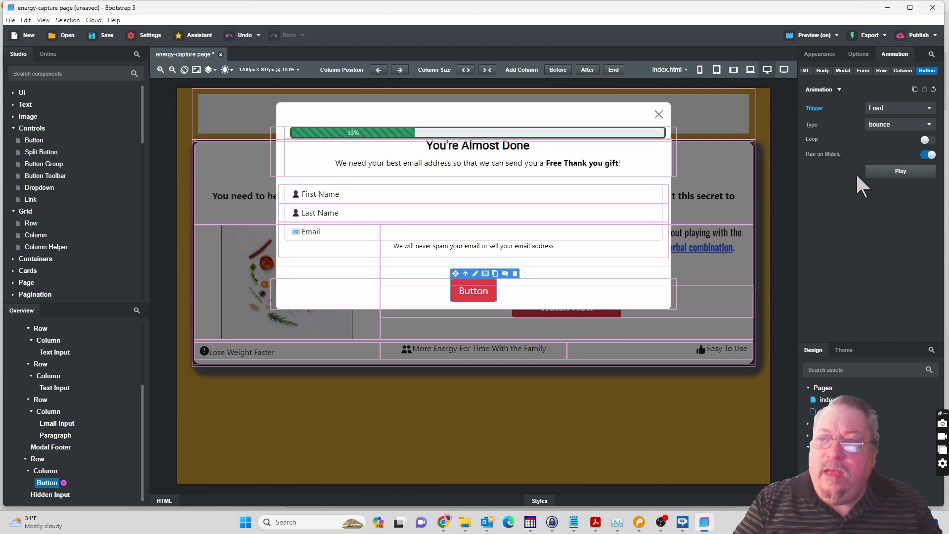
Open the submit button's appearance settings, switch to Pencil and select the Click to Continue button to check its text and font properties.
click(824, 52)
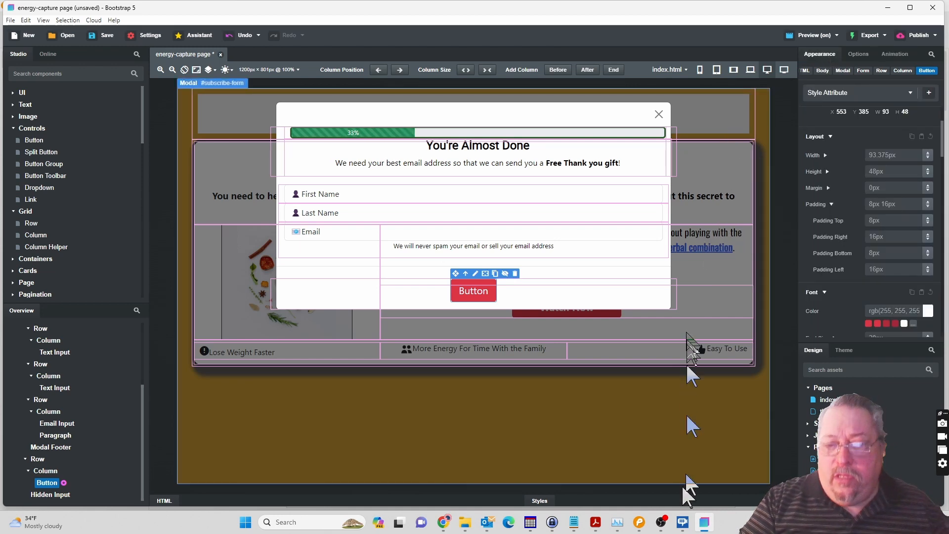
click(639, 526)
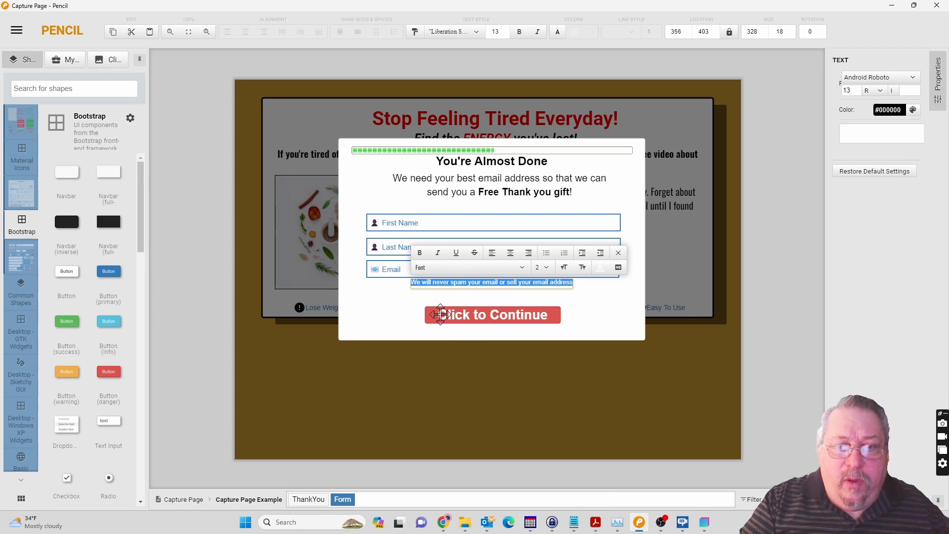
click(440, 314)
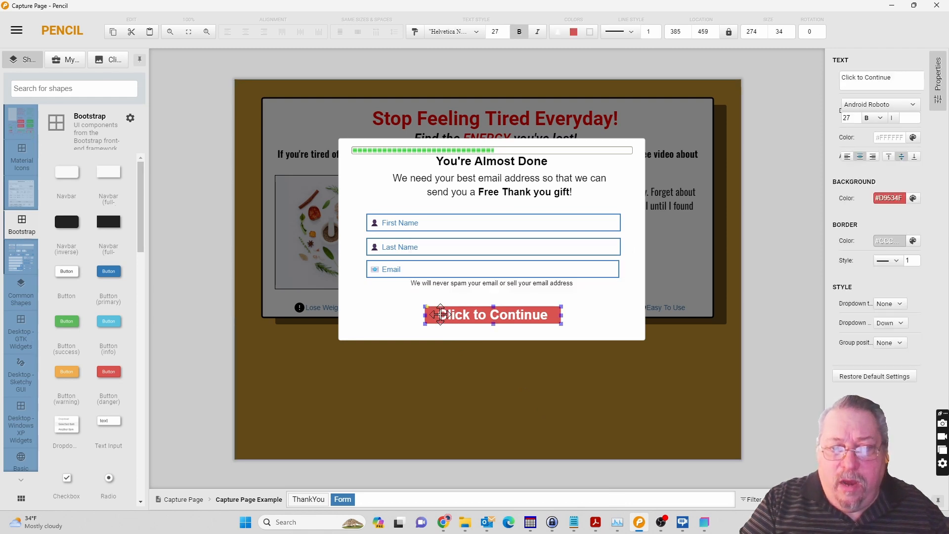
Copy the button text from the Pencil mockup, switch to Bootstrap Studio and relabel the submit button "Click to Continue".
double_click(441, 315)
key(ctrl+c)
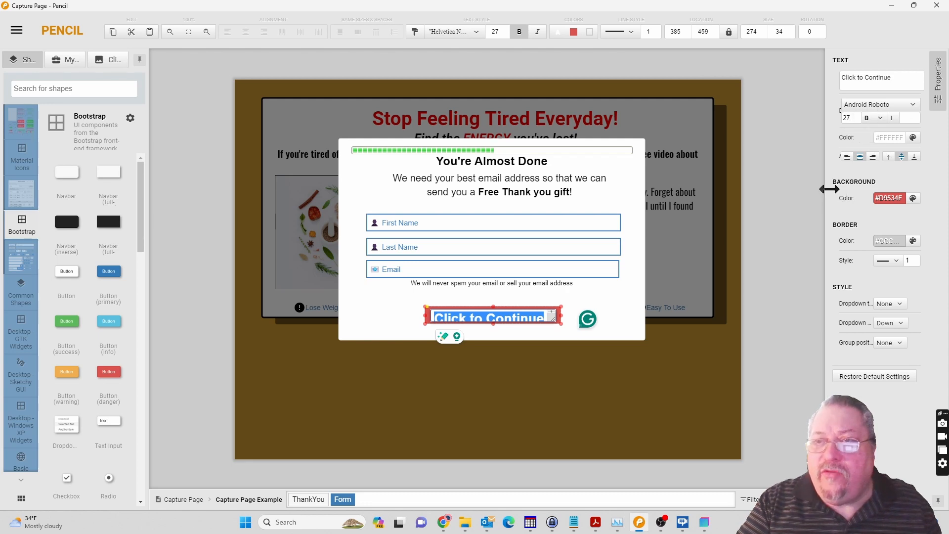
click(706, 522)
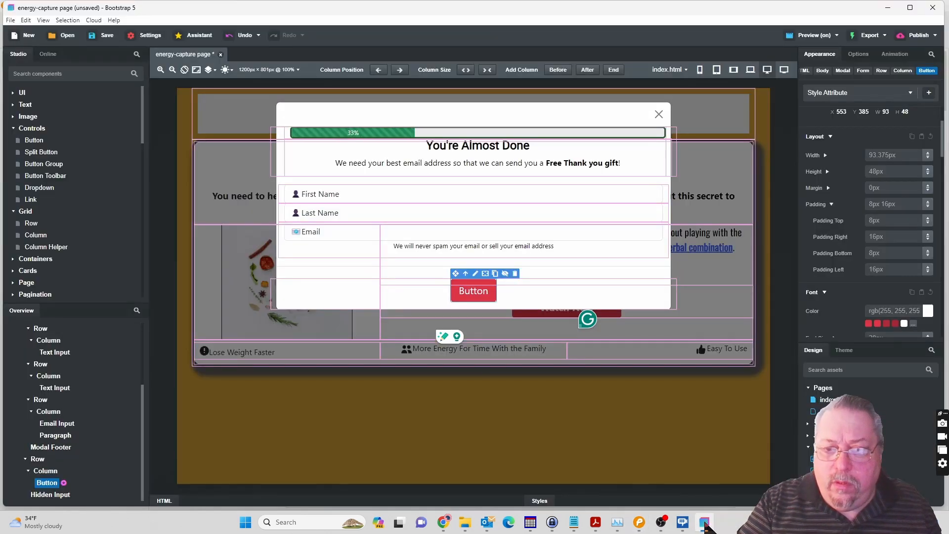
double_click(476, 296)
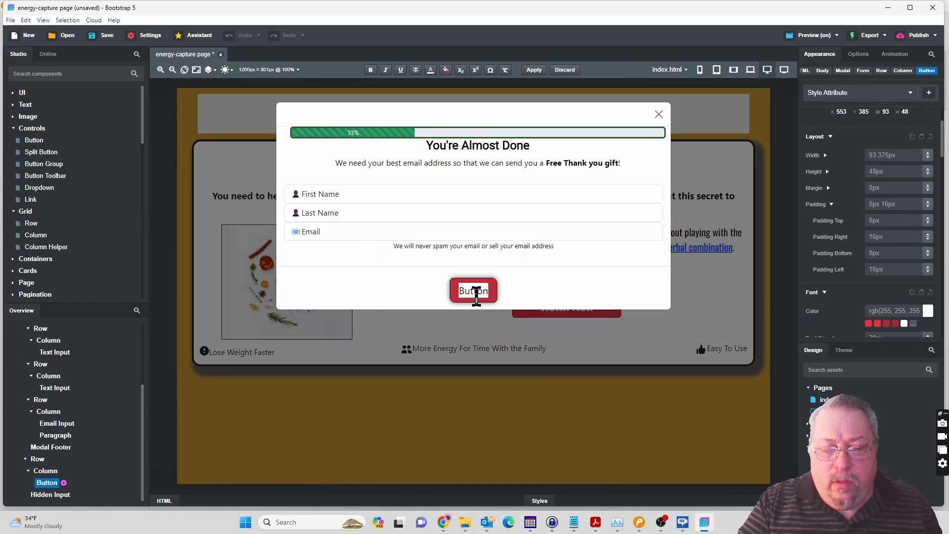
key(ctrl+v)
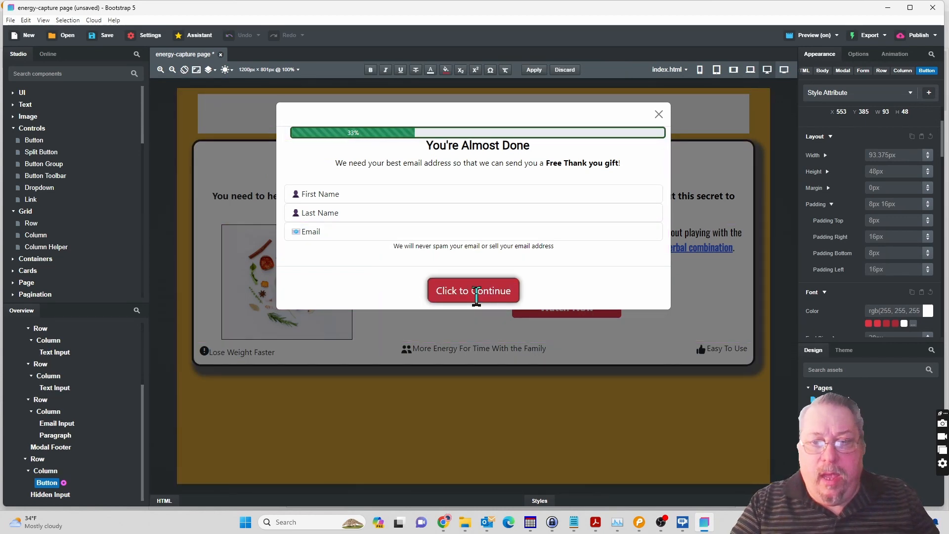
key(ctrl+a)
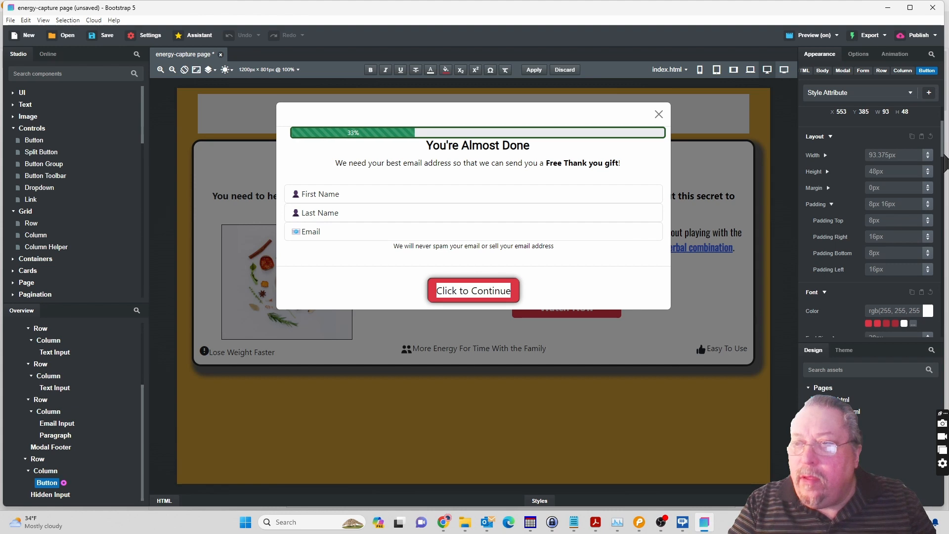
Set the submit button's font size to 27px and make its text bold.
drag(944, 163, 943, 176)
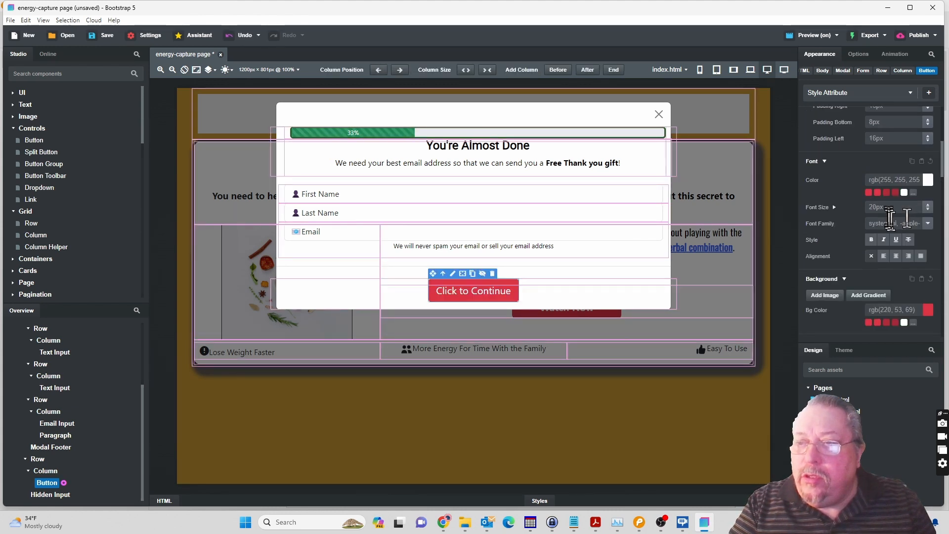
click(886, 208)
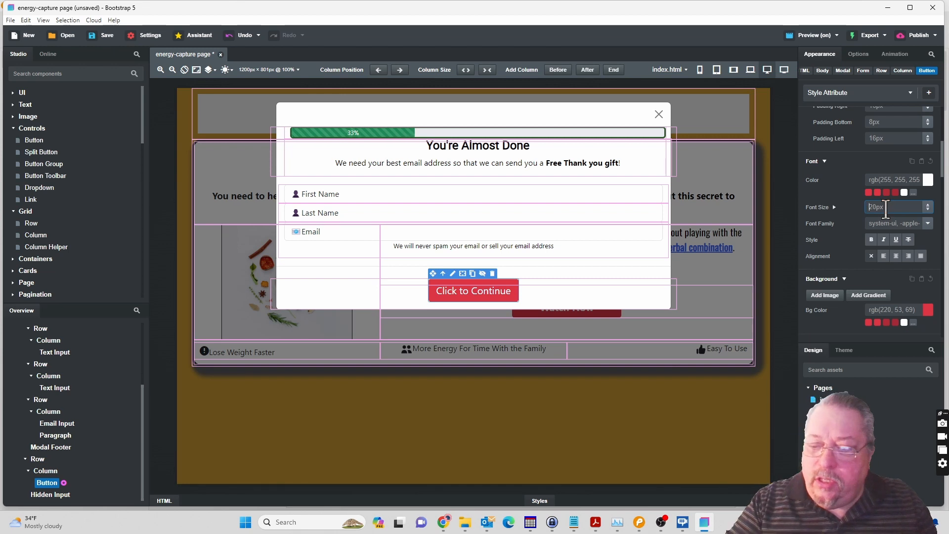
text(27p)
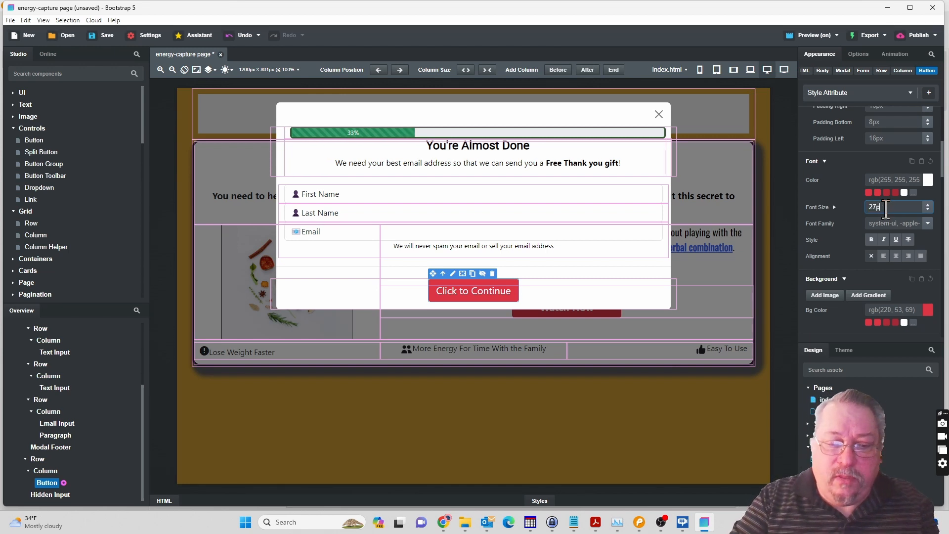
text(x)
key(Tab)
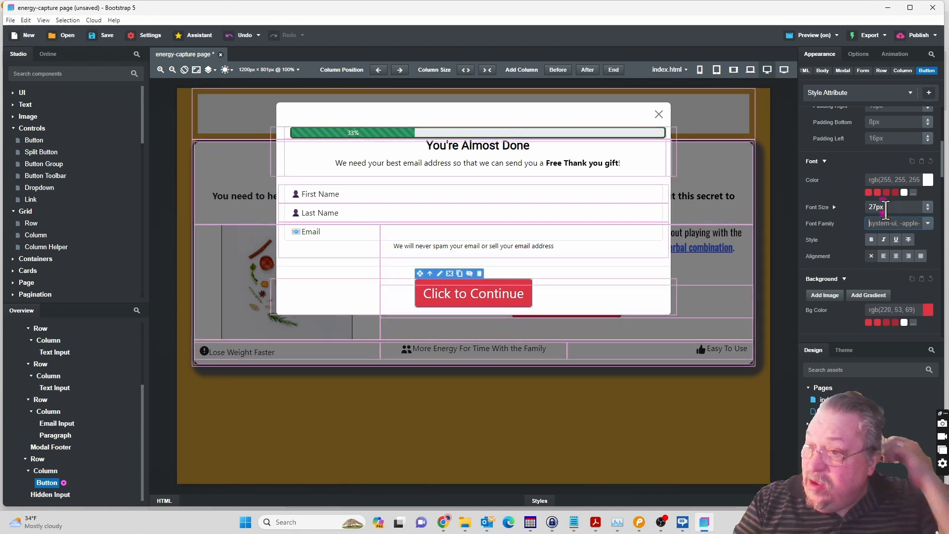
click(873, 240)
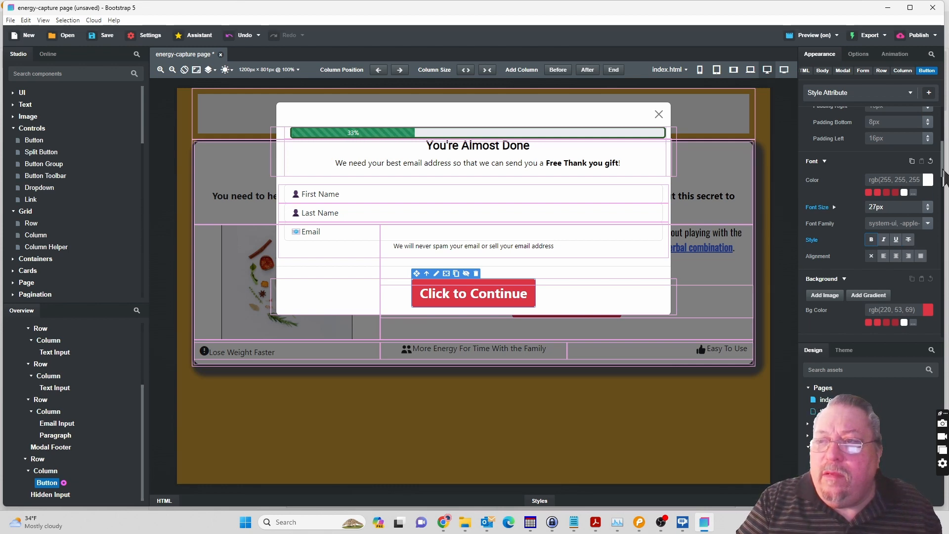
Set the submit button's height to 63.5px.
mouse_move(944, 169)
mouse_down()
mouse_move(944, 156)
mouse_move(929, 174)
mouse_up()
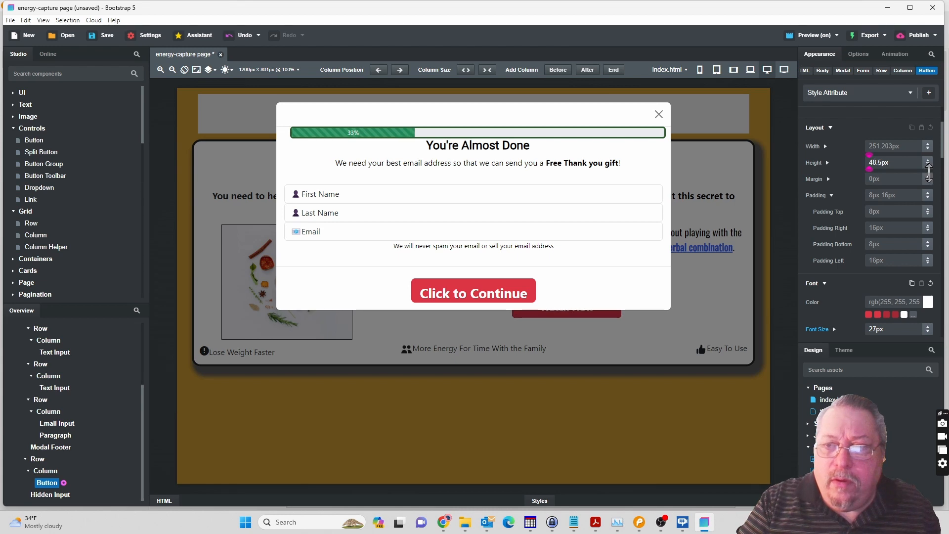
drag(929, 172, 929, 159)
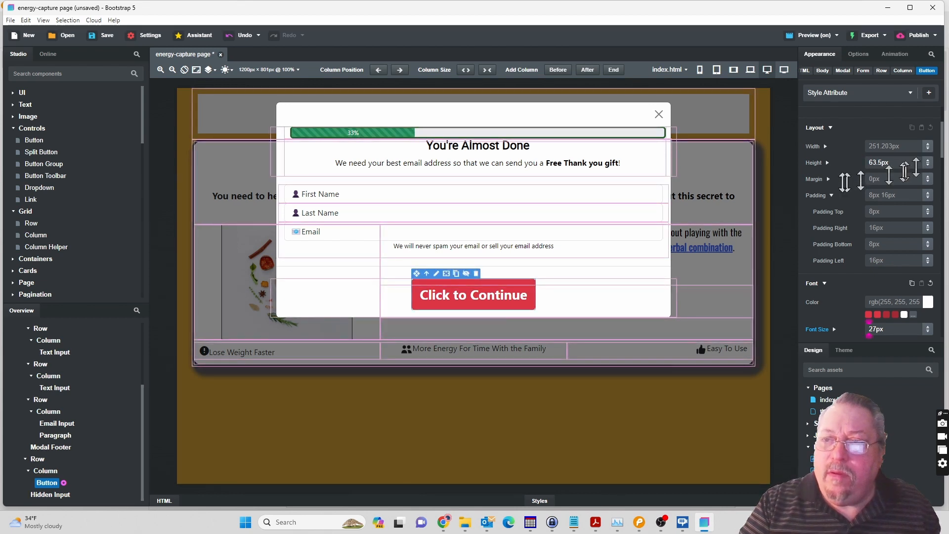
click(828, 163)
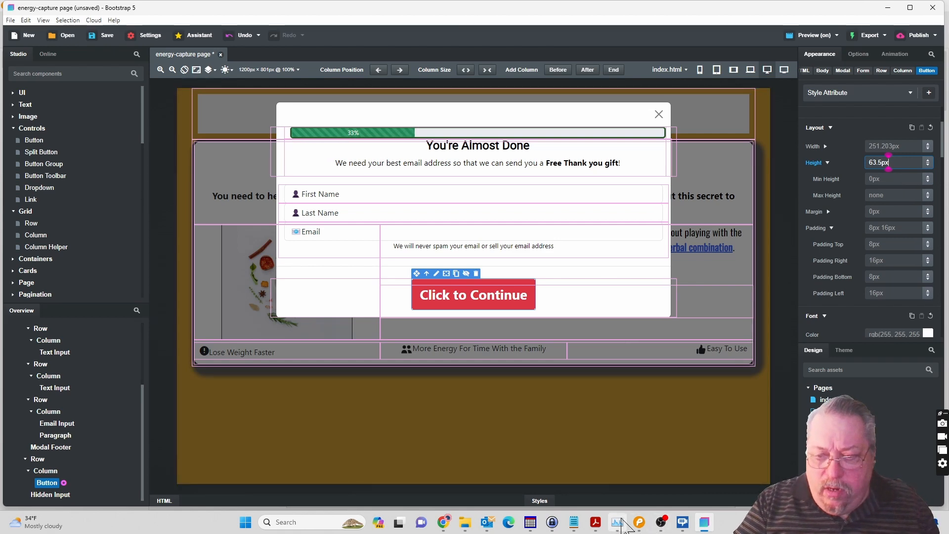
Switch to Pencil to compare the mockup's Click to Continue button and modal panel, and return to Bootstrap Studio.
click(640, 525)
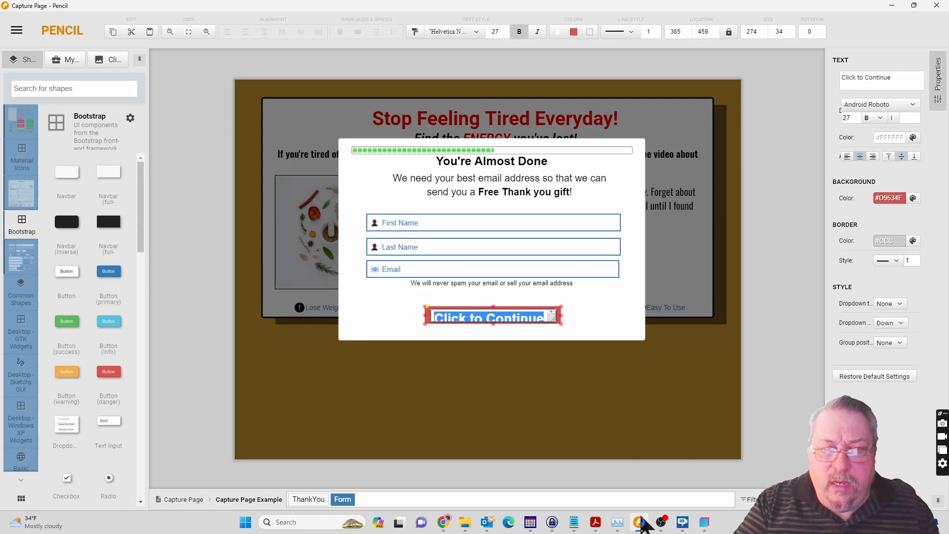
click(615, 317)
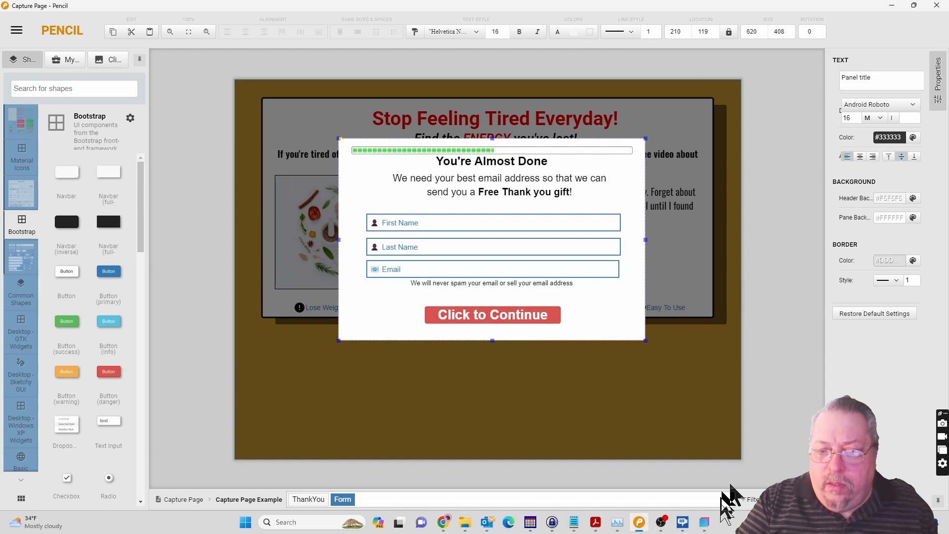
mouse_move(639, 524)
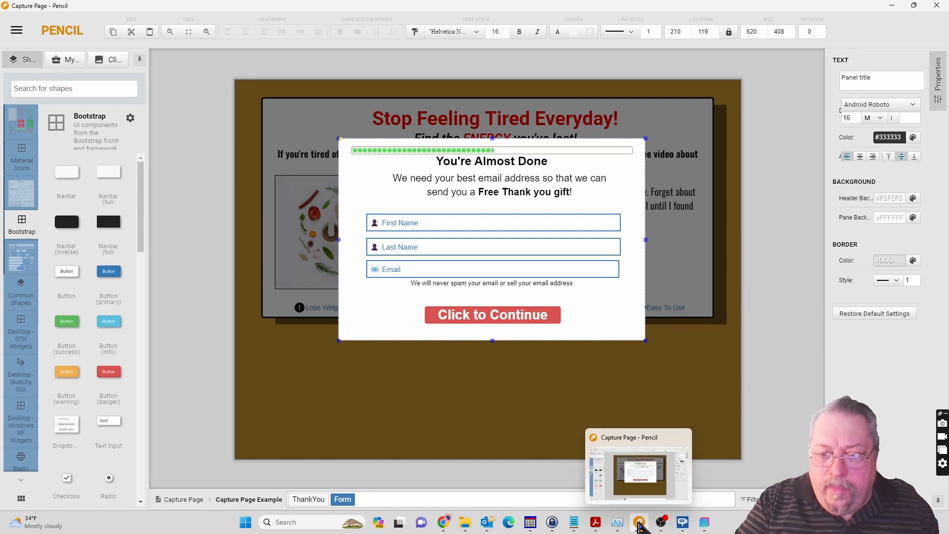
click(704, 522)
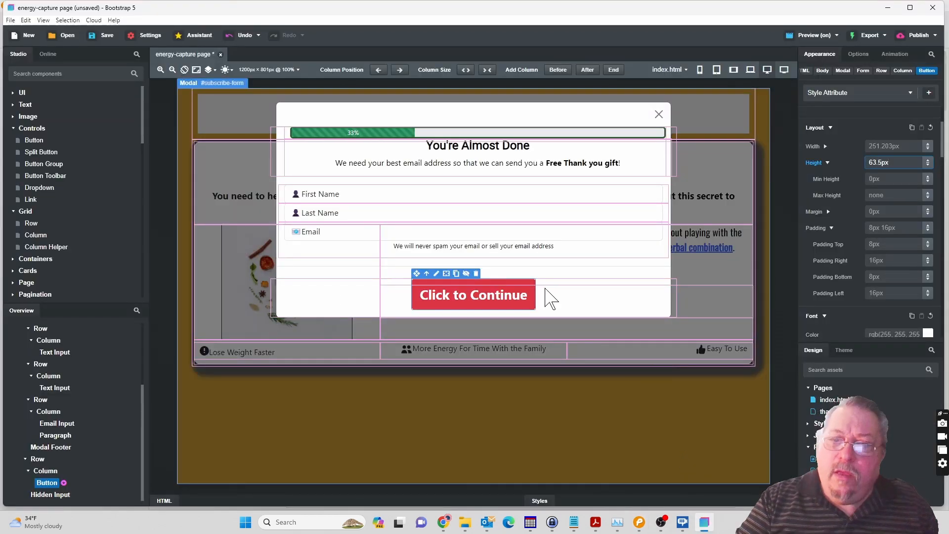
Add a box shadow to the Click to Continue button with the grey color rgb(118,115,115).
click(477, 302)
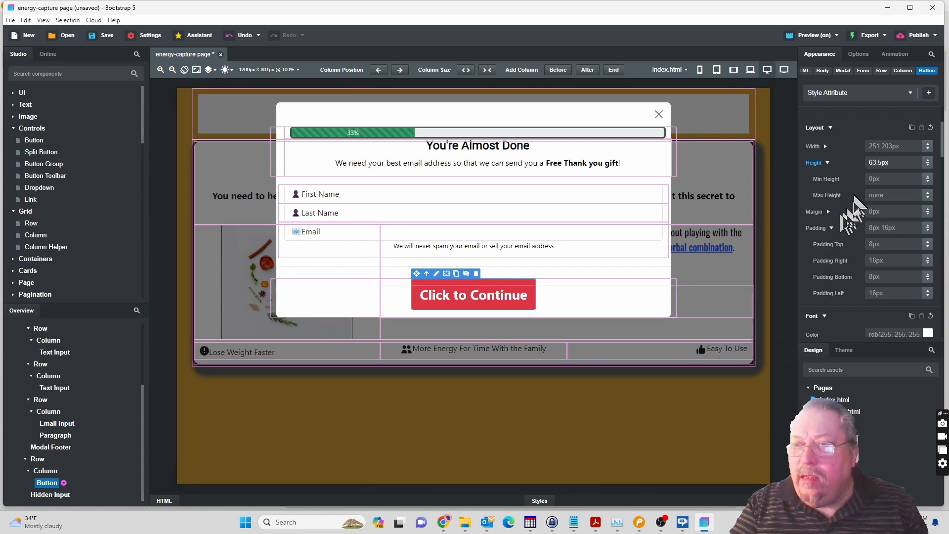
click(832, 228)
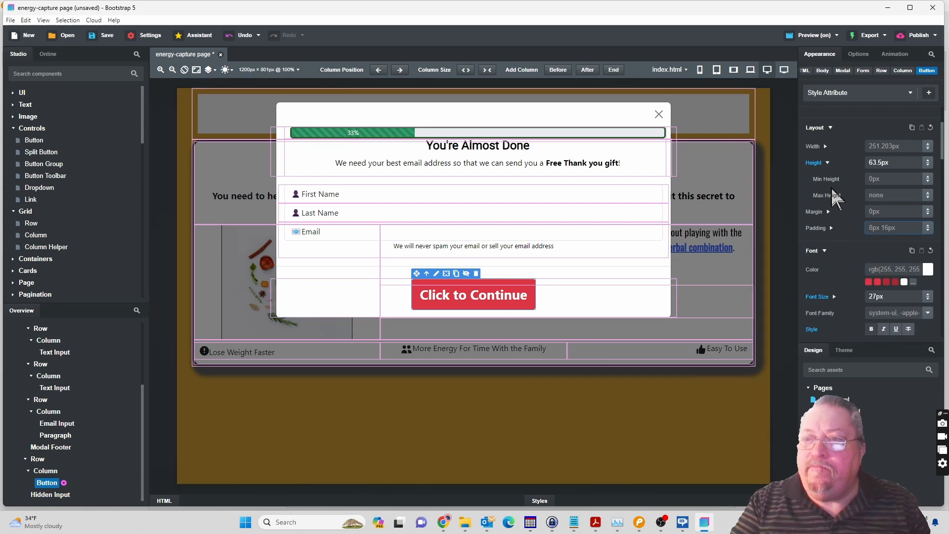
click(827, 163)
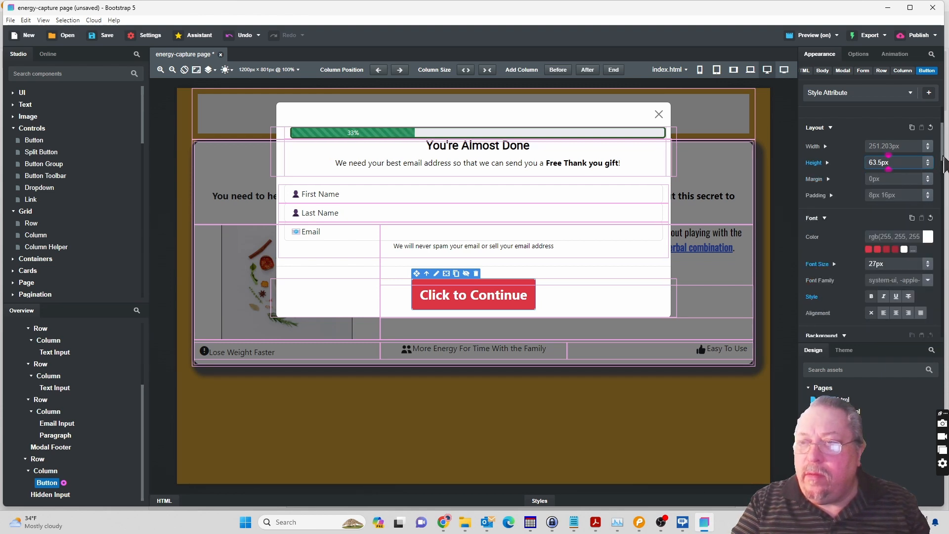
drag(944, 163, 945, 210)
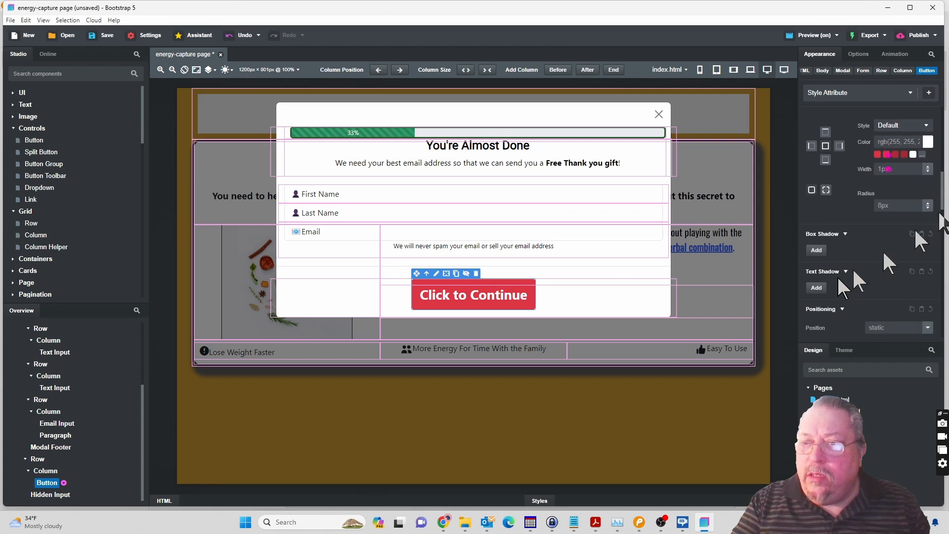
click(817, 251)
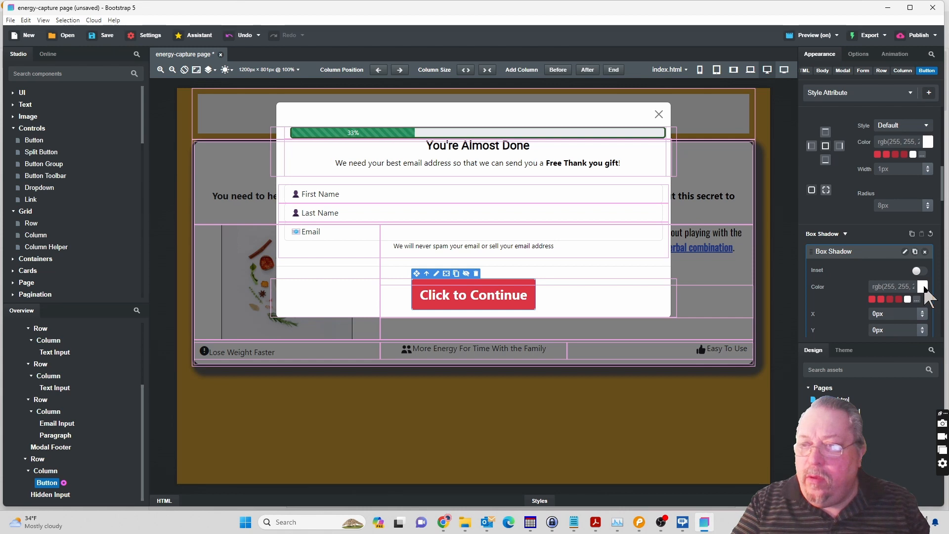
click(923, 287)
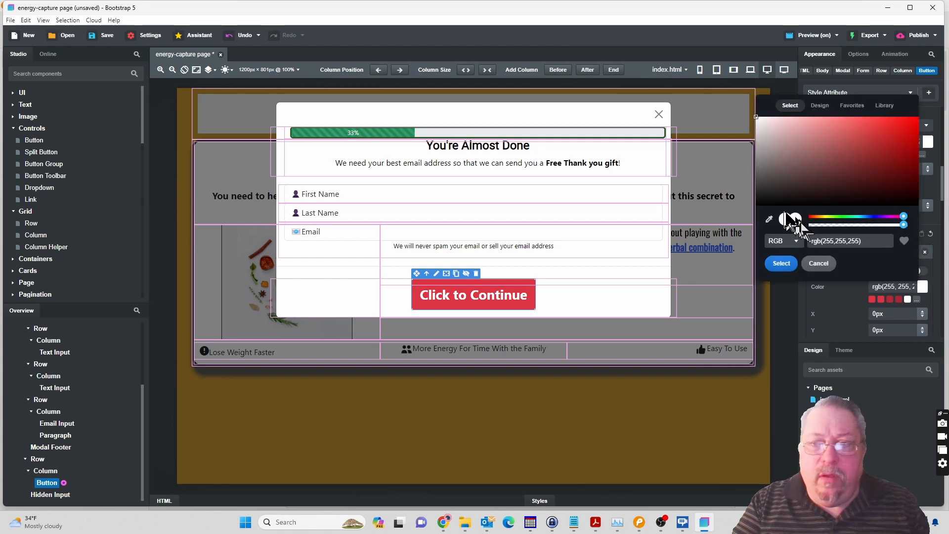
click(760, 165)
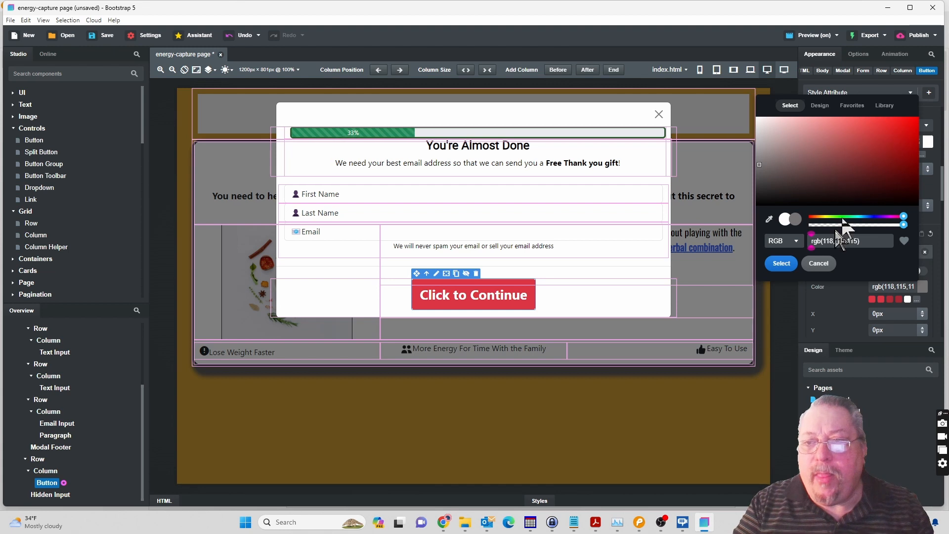
click(781, 264)
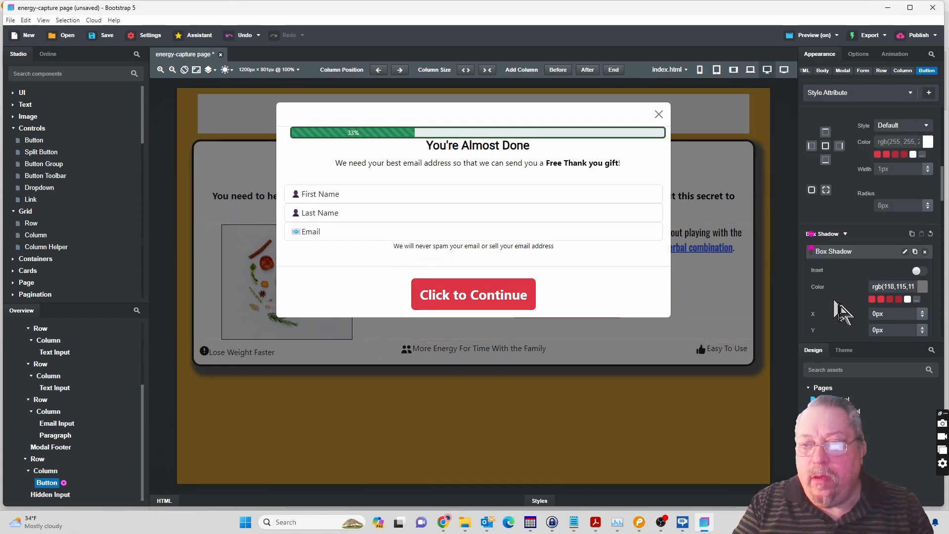
Set the button's box shadow offset to 8px in X and 9px in Y.
click(922, 311)
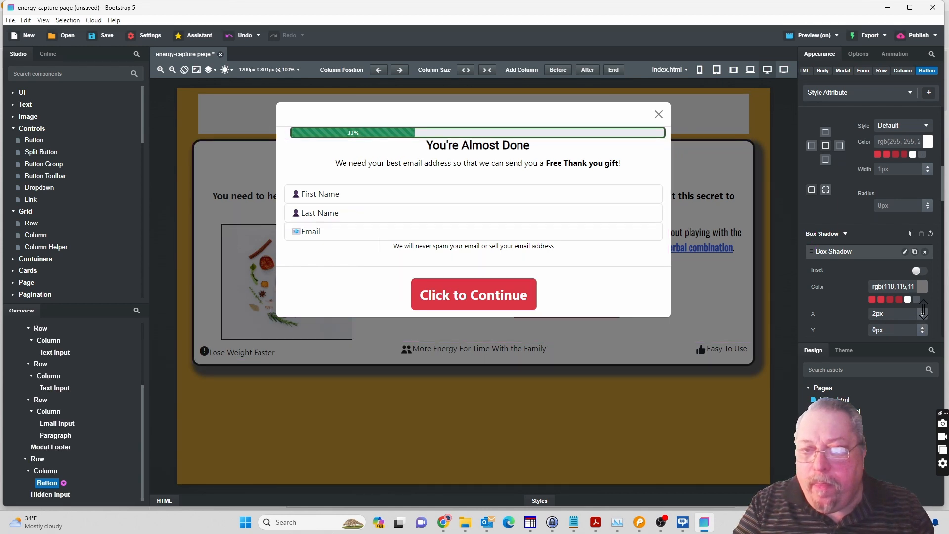
drag(926, 336, 924, 329)
click(879, 332)
text(9)
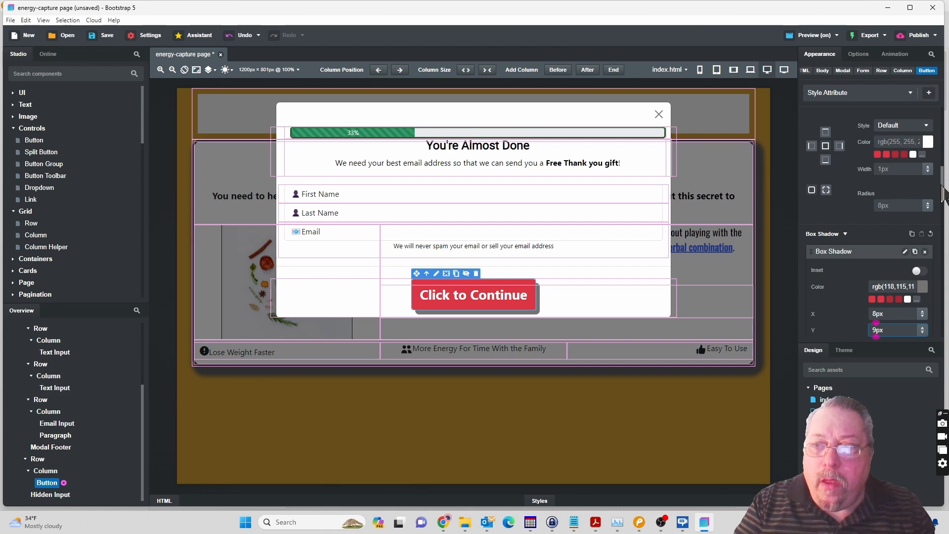
Set the box shadow's blur to 10px and its spread to 0px, and save the design.
scroll(942, 193, down, 2)
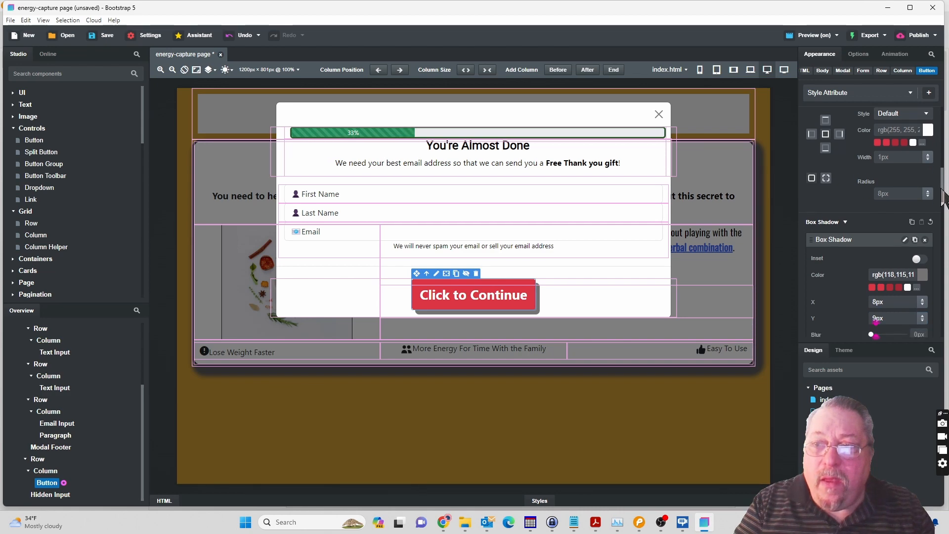
double_click(828, 14)
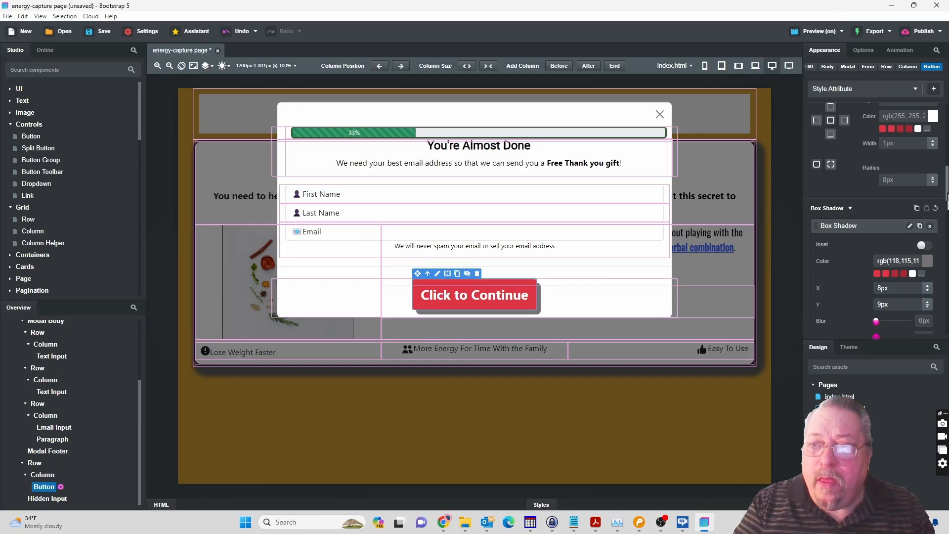
scroll(948, 198, down, 5)
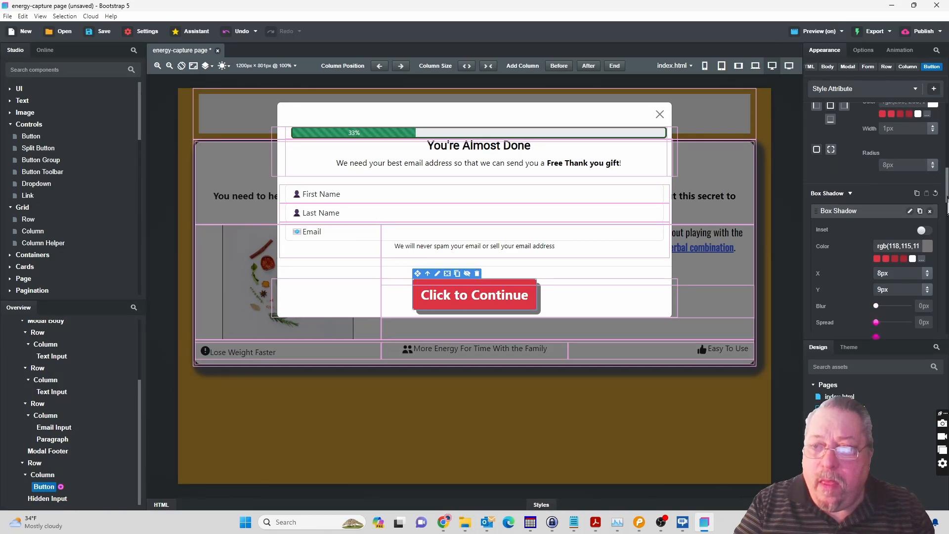
scroll(947, 208, down, 1)
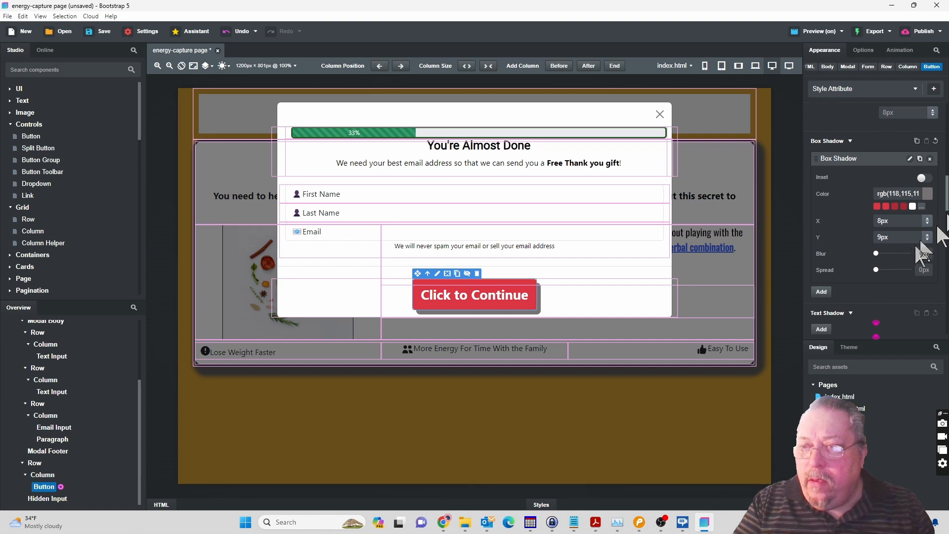
click(893, 253)
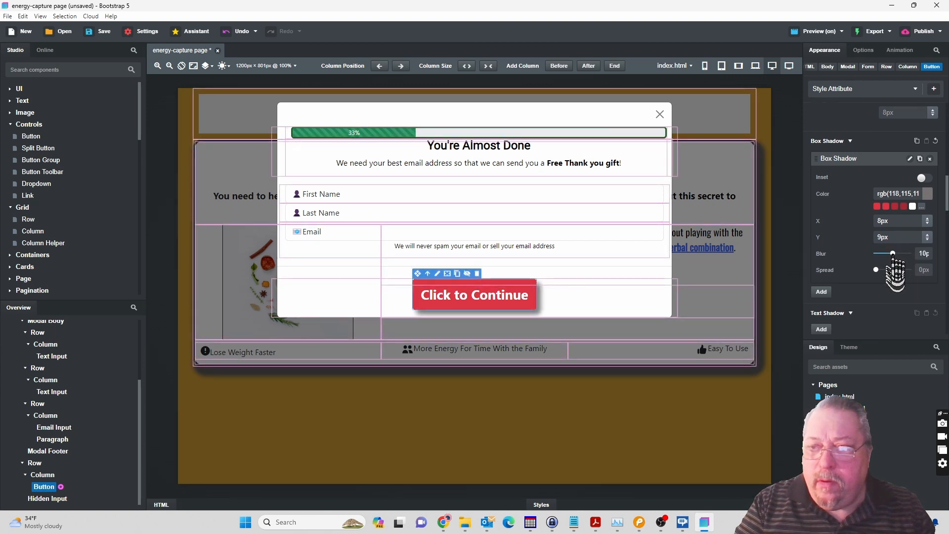
click(893, 270)
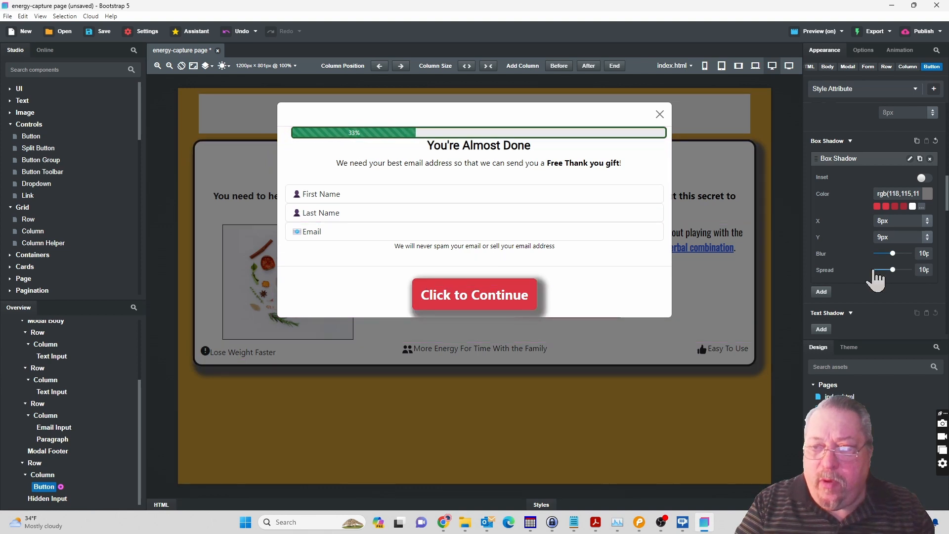
click(876, 270)
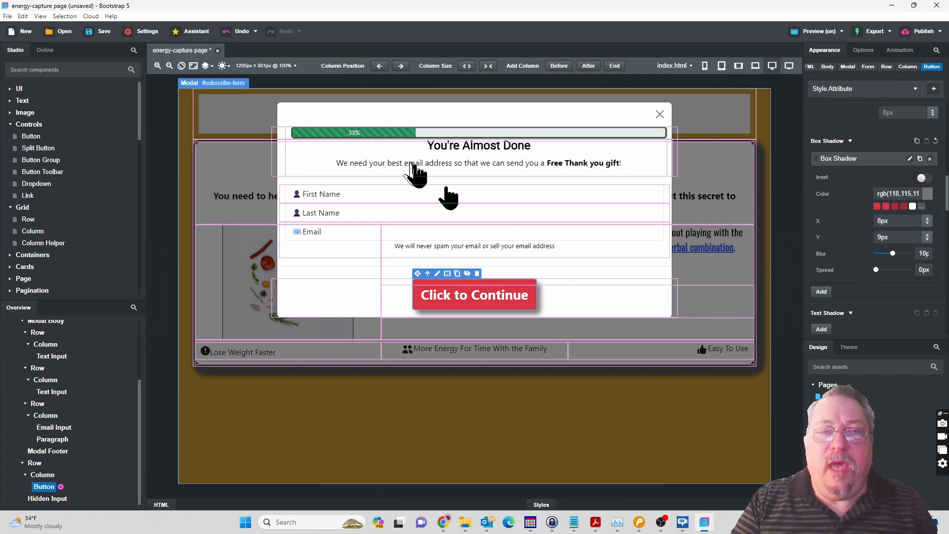
click(104, 33)
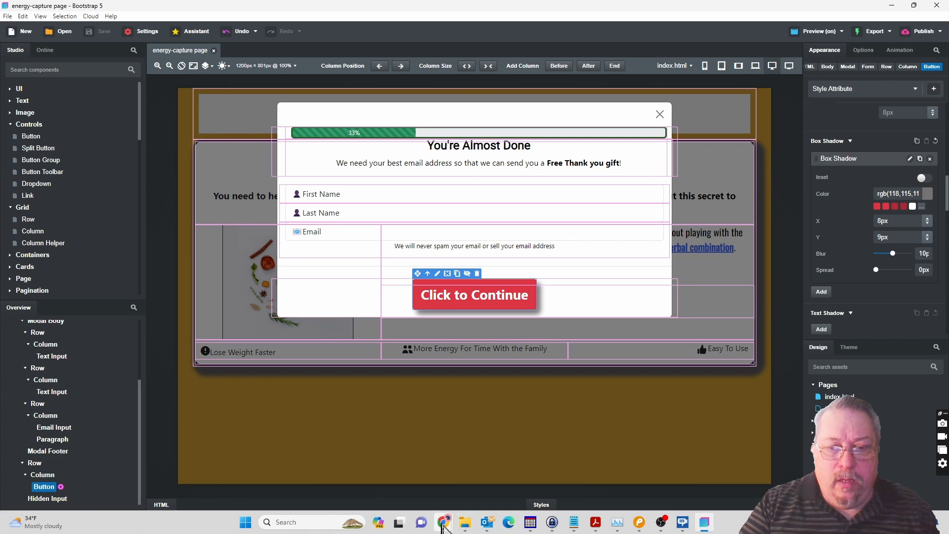
Switch to Chrome's preview of the energy capture page and open the subscribe modal with its Watch Now link.
mouse_move(443, 527)
click(470, 492)
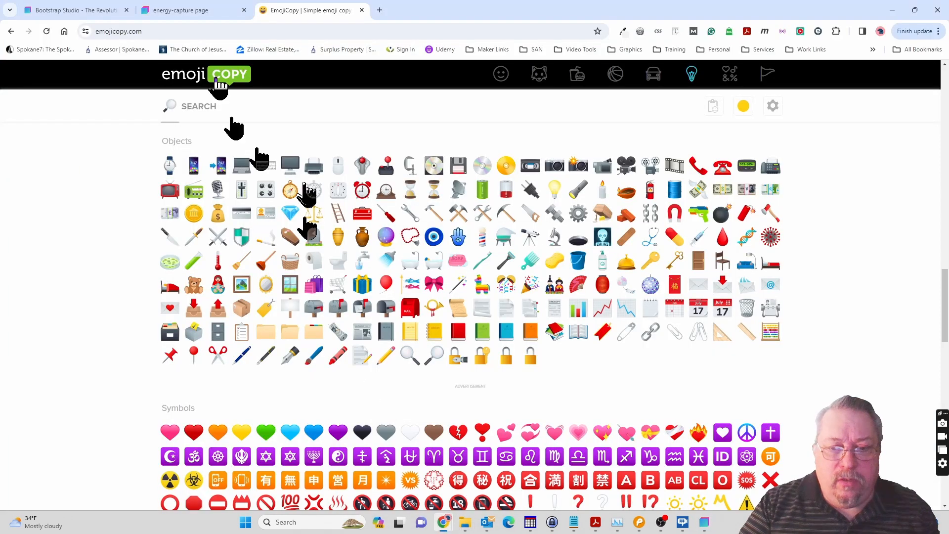
click(191, 12)
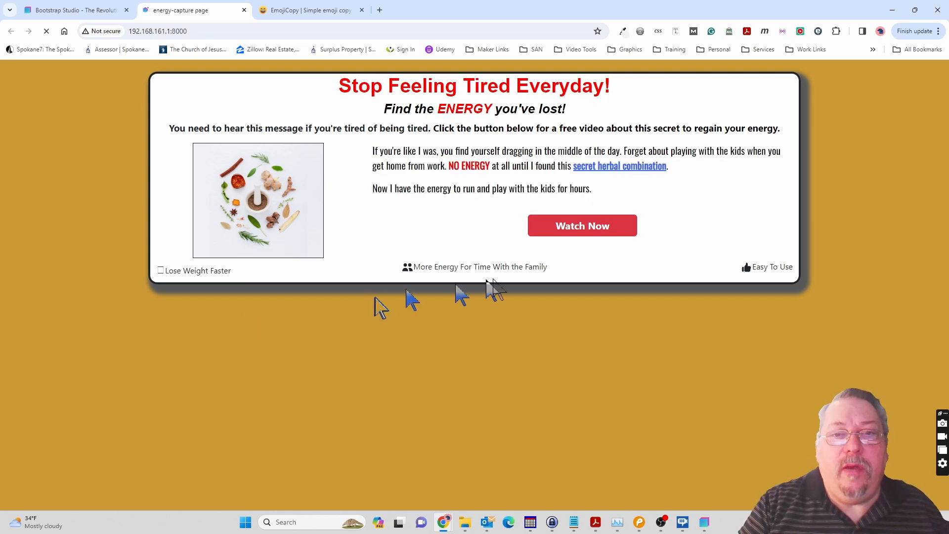
click(582, 228)
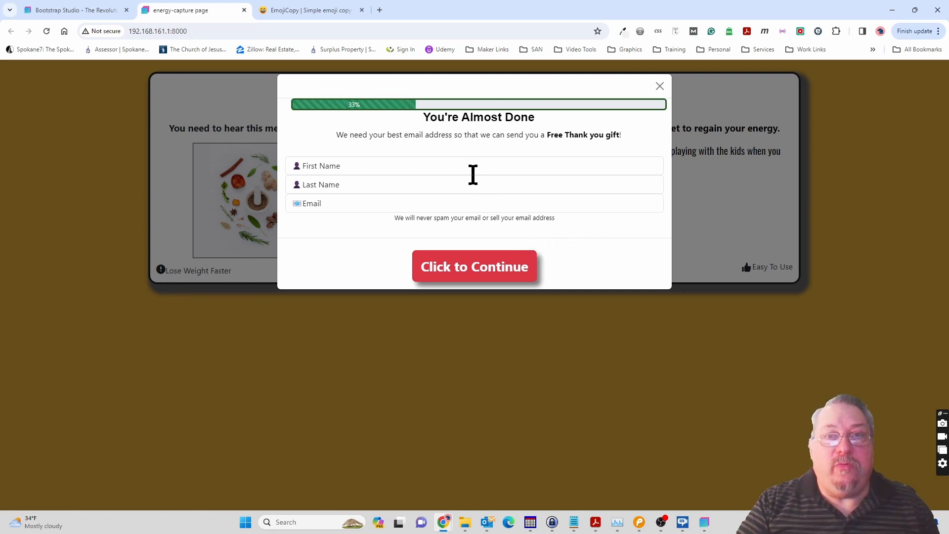
Switch to Pencil to view the ThankYou page mockup, and return to Bootstrap Studio.
click(641, 524)
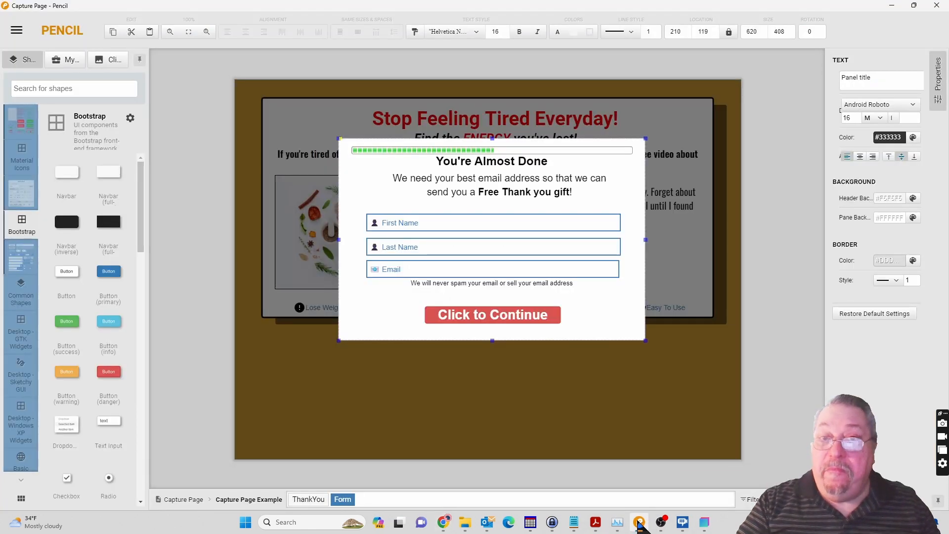
click(312, 500)
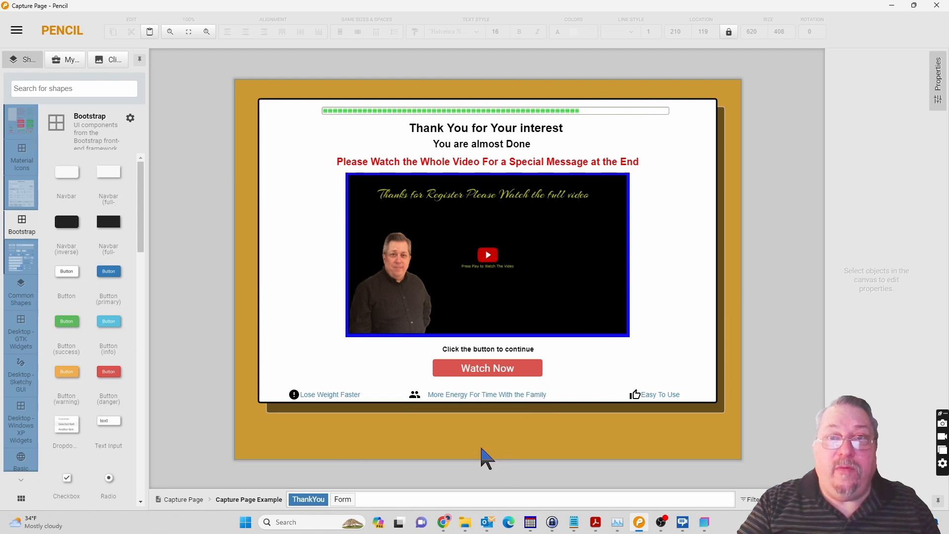
click(704, 523)
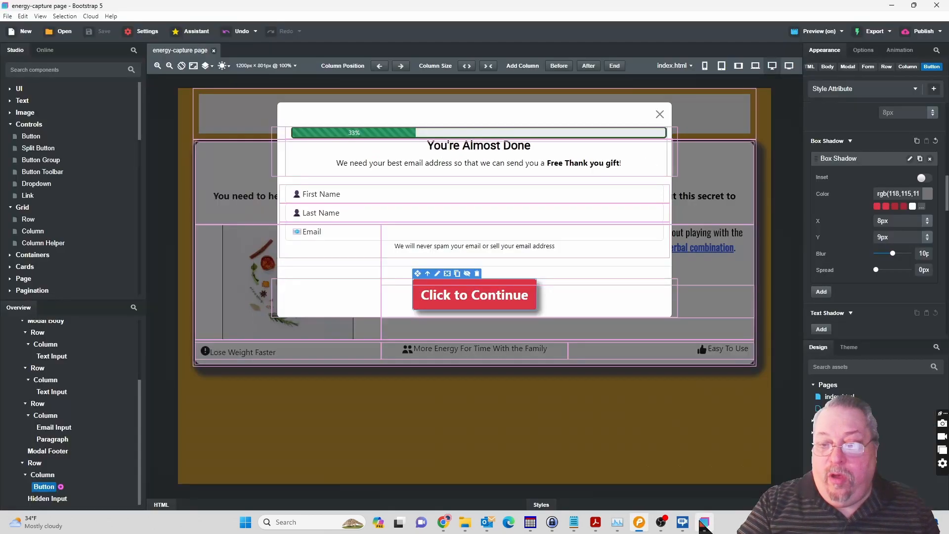
Copy the background color #cc9933 from the Body of index.html and open thankyou.html for editing.
click(652, 424)
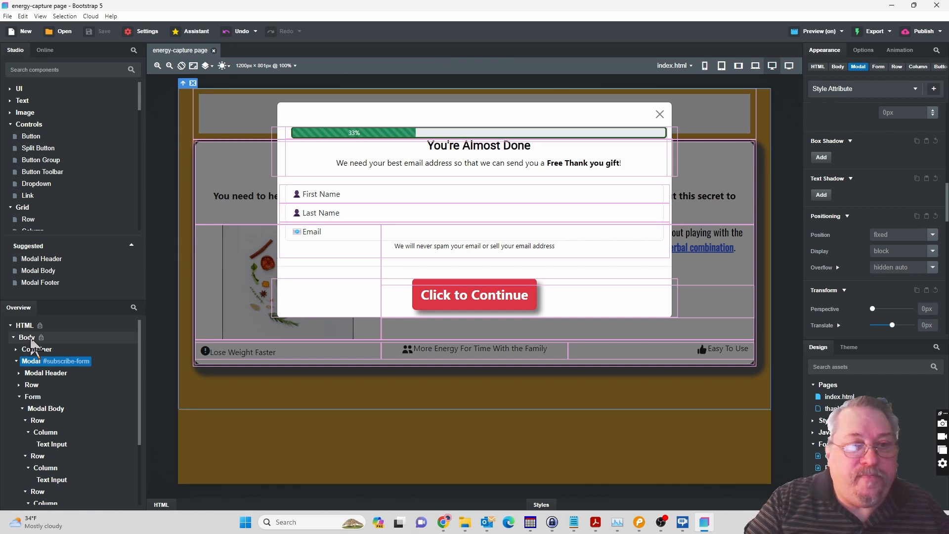
click(26, 338)
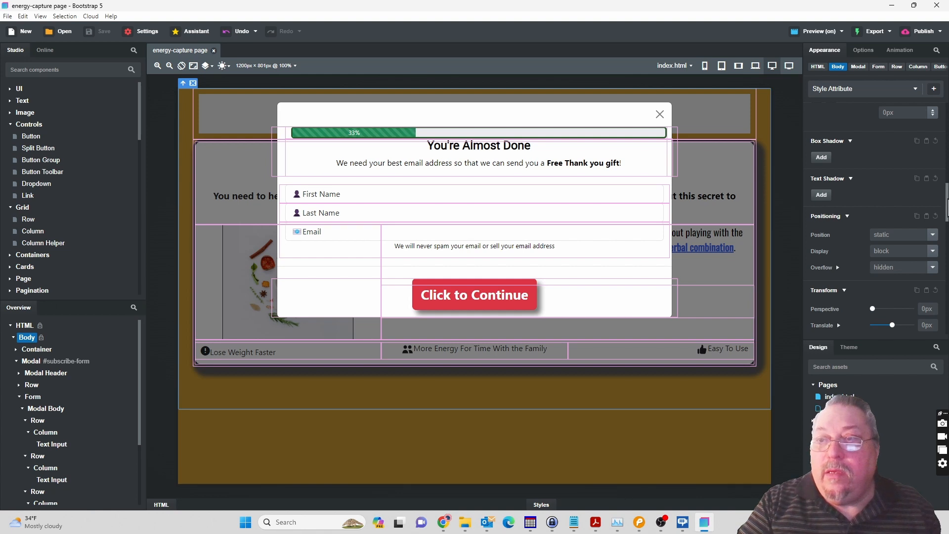
scroll(875, 218, up, 3)
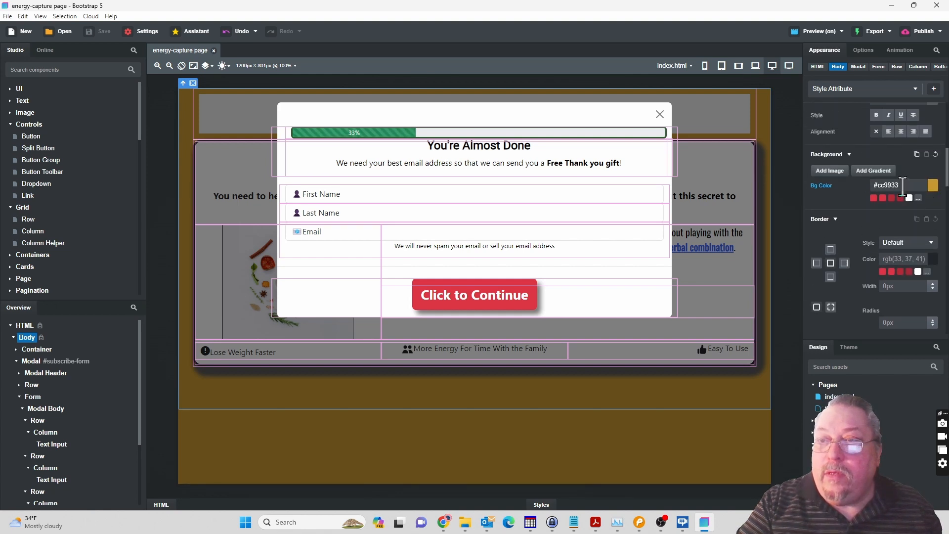
drag(903, 187, 871, 187)
key(ctrl+c)
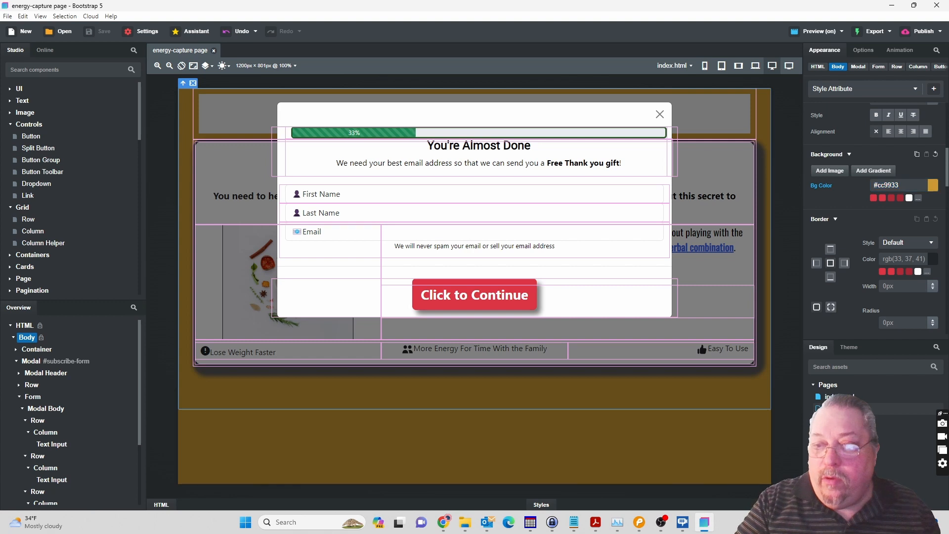
double_click(863, 410)
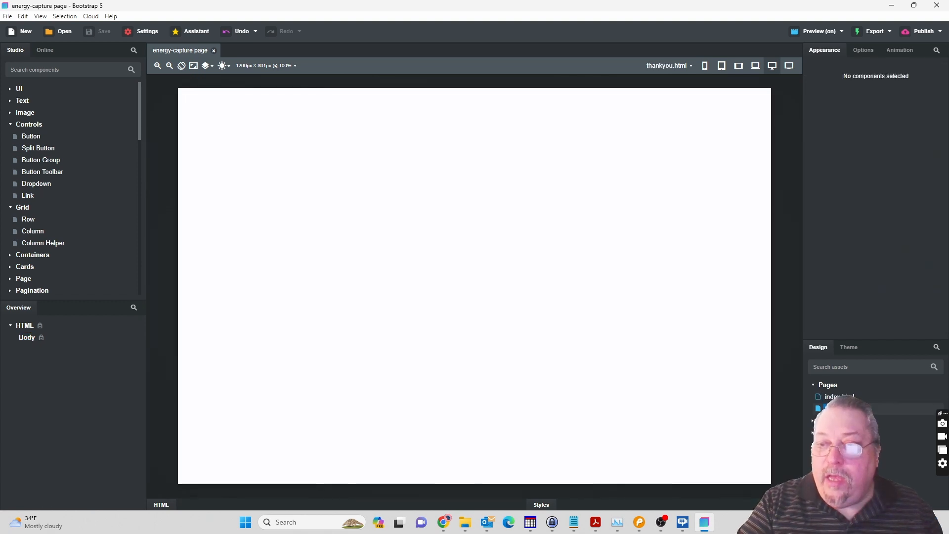
Set the background color of the thankyou.html Body to #cc9933.
click(25, 339)
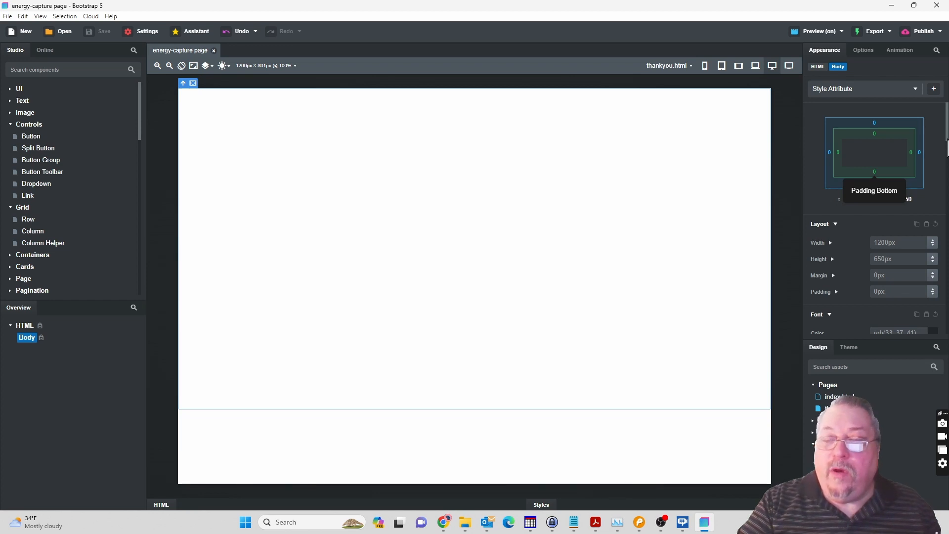
scroll(948, 144, down, 2)
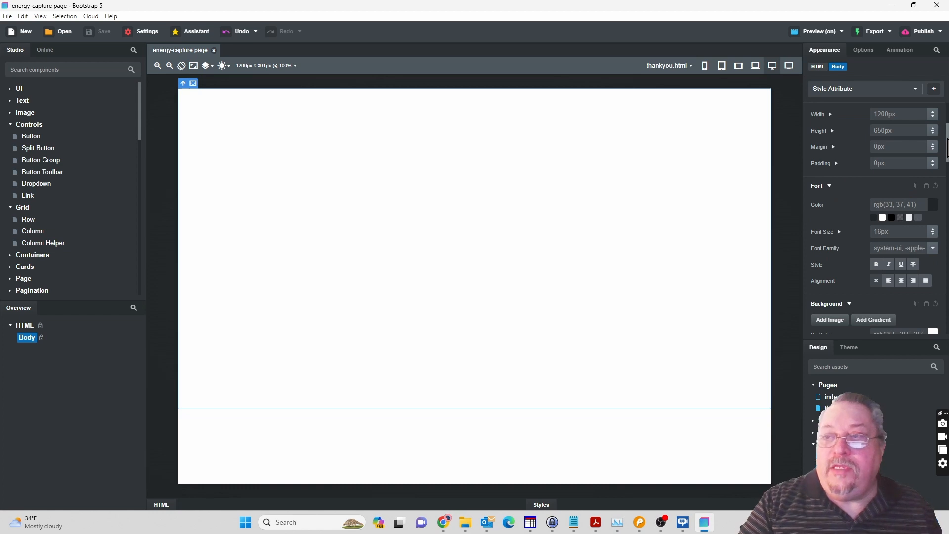
drag(948, 147, 948, 169)
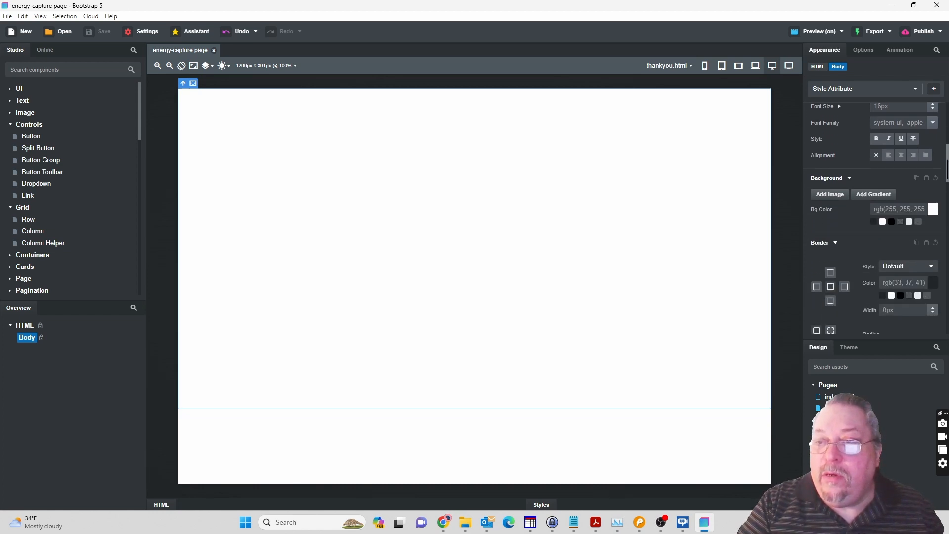
click(933, 209)
click(803, 360)
click(790, 381)
click(846, 365)
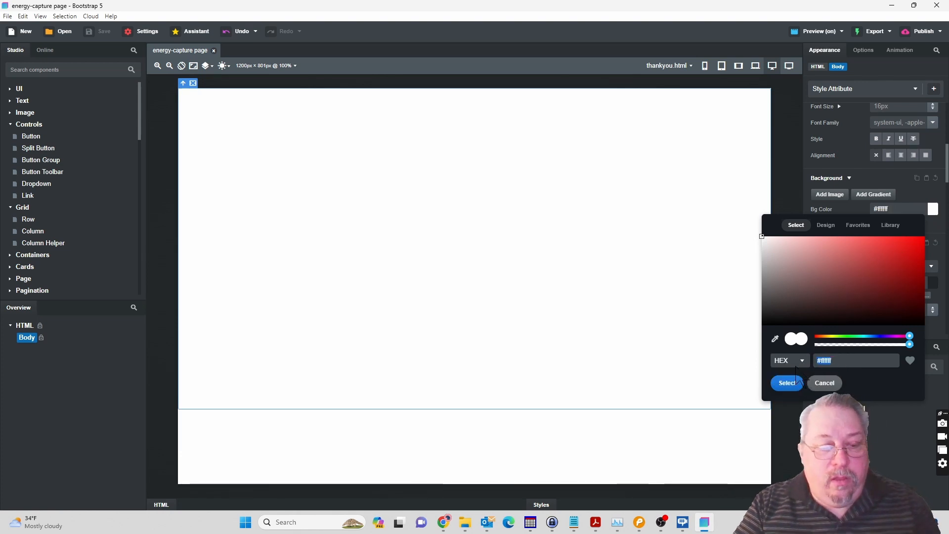
key(ctrl+v)
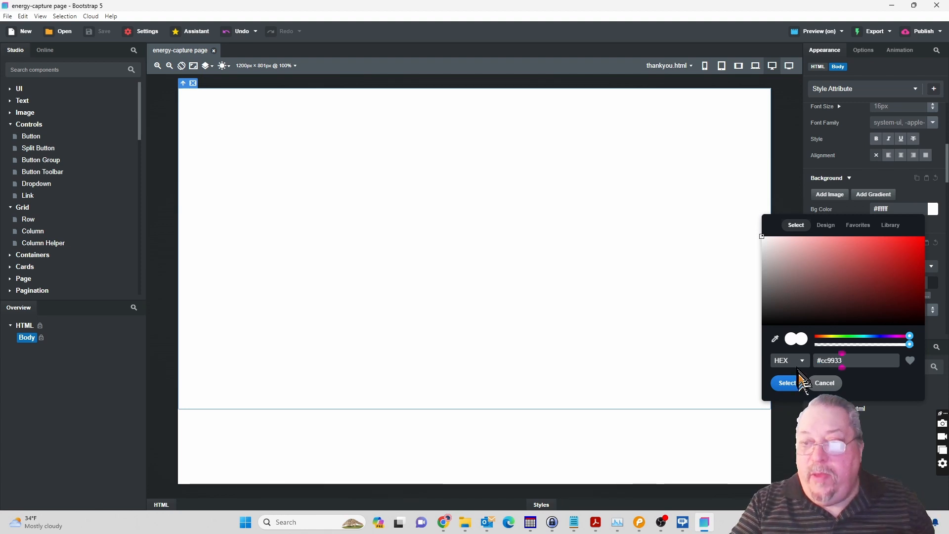
click(790, 383)
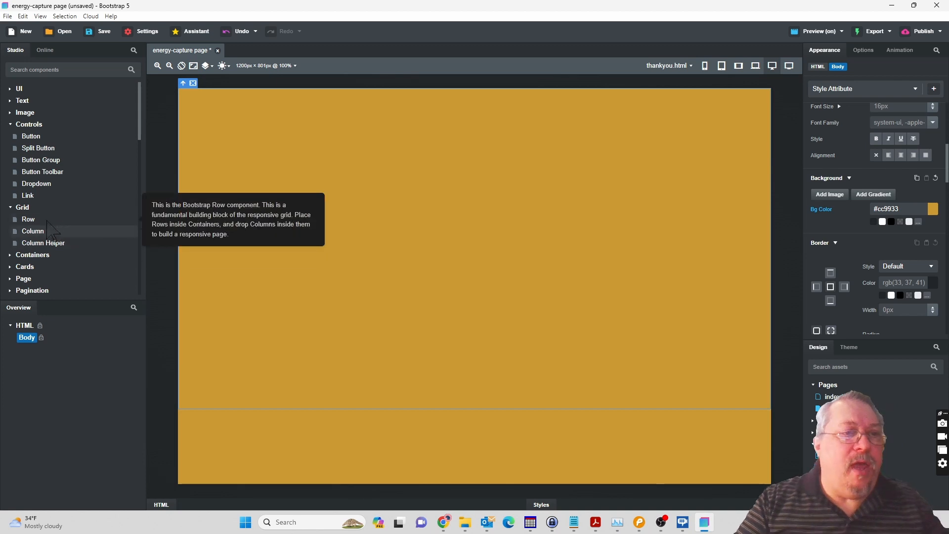
Add a Container to the Body with two rows, each holding one column.
click(25, 254)
drag(39, 266, 30, 344)
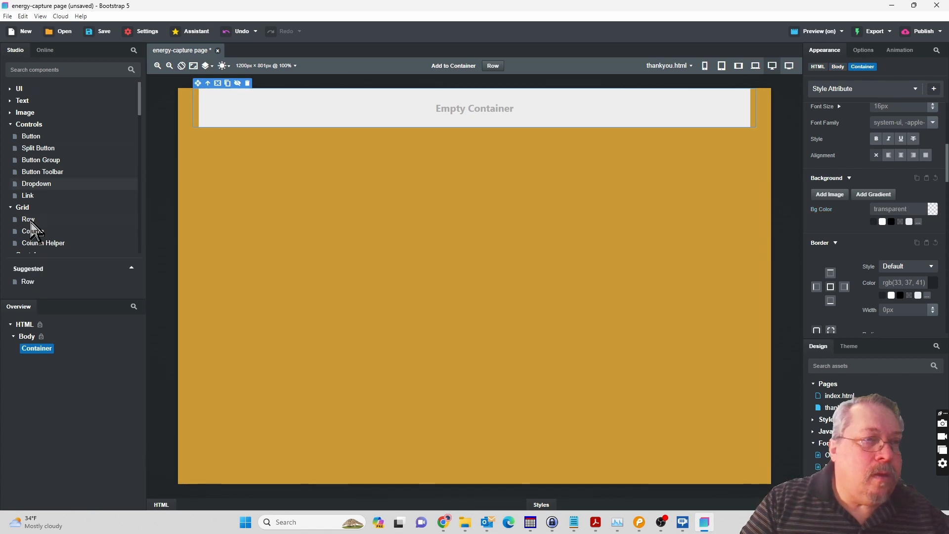
drag(39, 349, 39, 349)
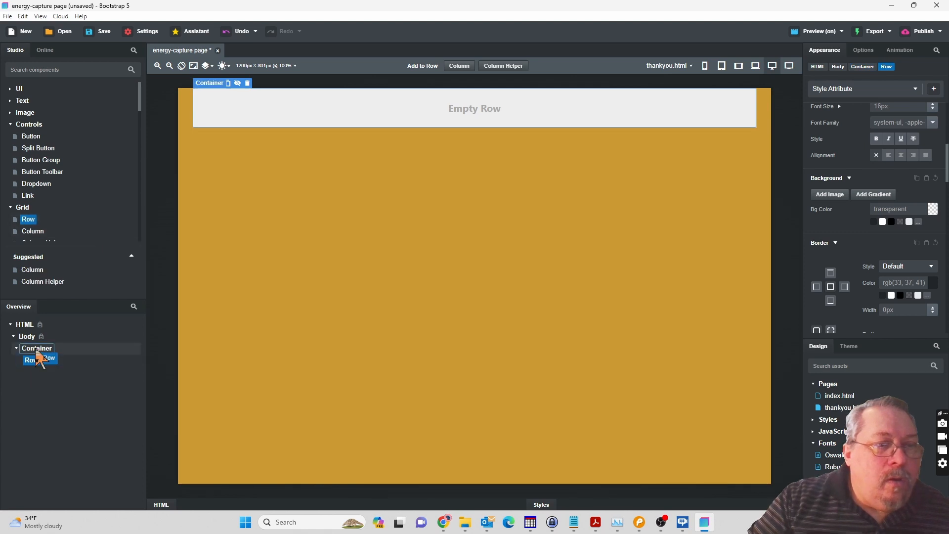
drag(37, 352, 40, 359)
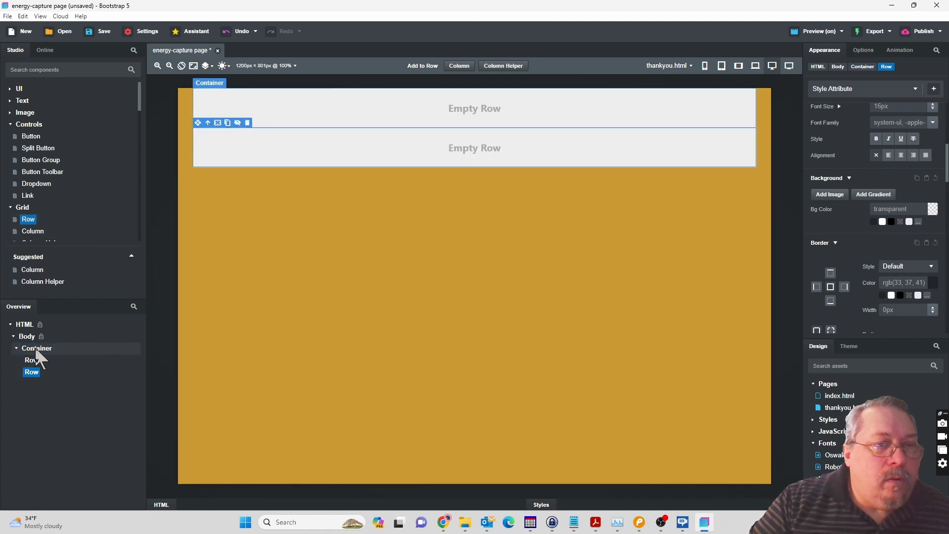
drag(38, 232, 32, 388)
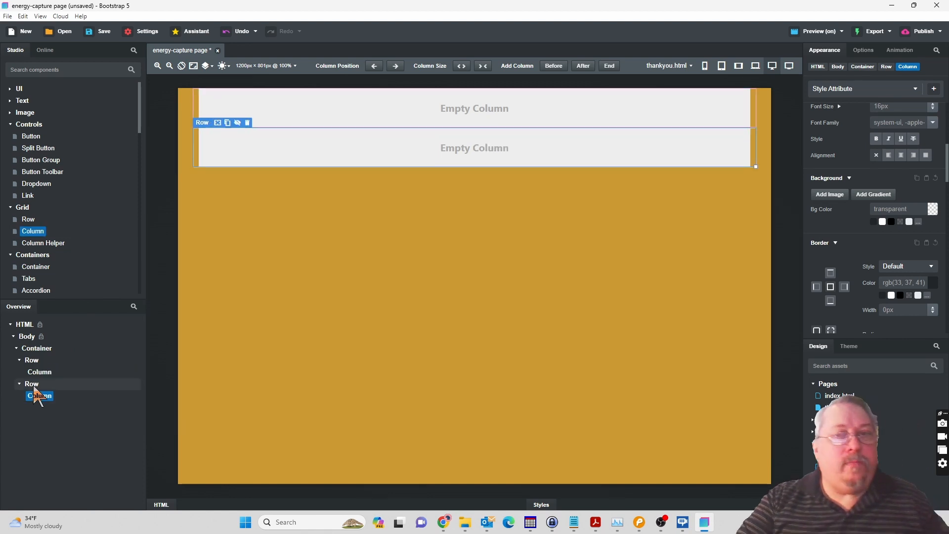
Check the Pencil mockup and give the second row's column the white background var(--bs-body-bg).
click(639, 522)
click(705, 522)
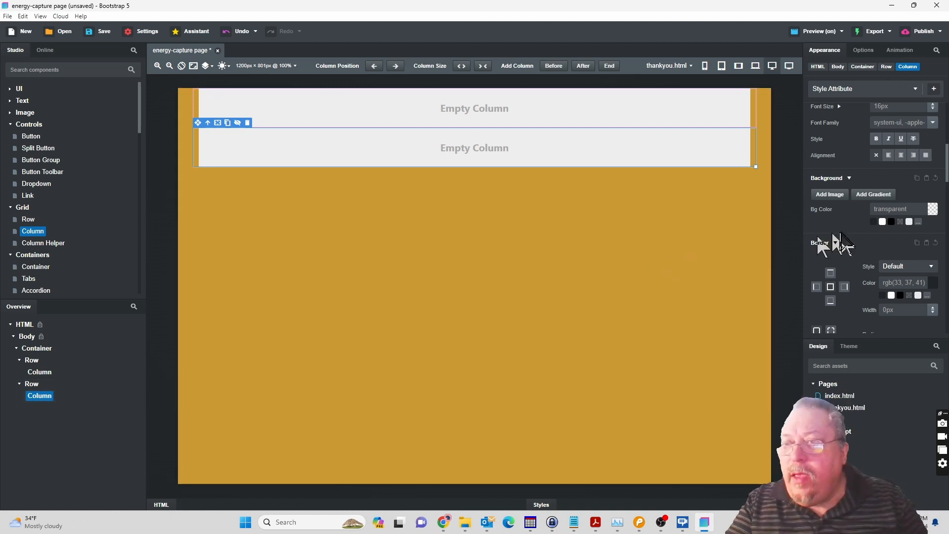
click(934, 210)
click(933, 209)
click(883, 222)
click(932, 211)
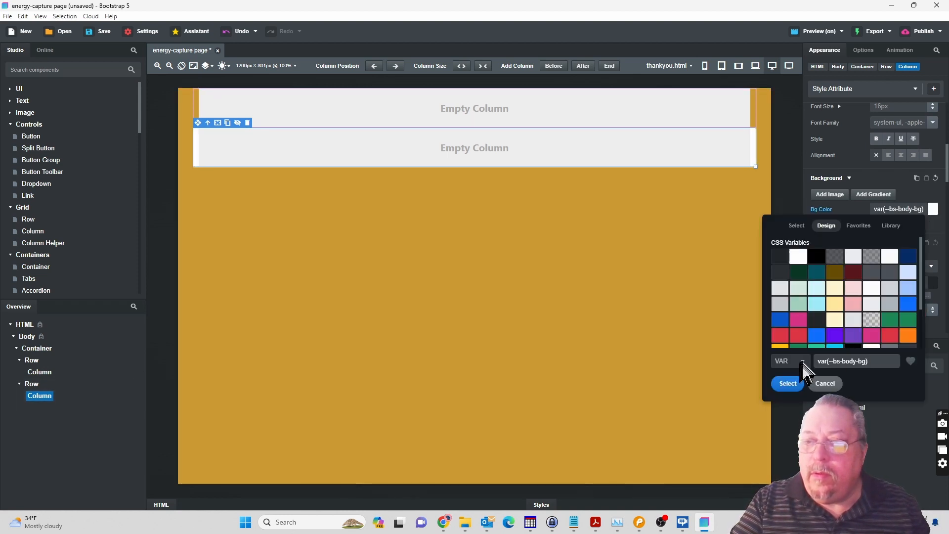
click(788, 383)
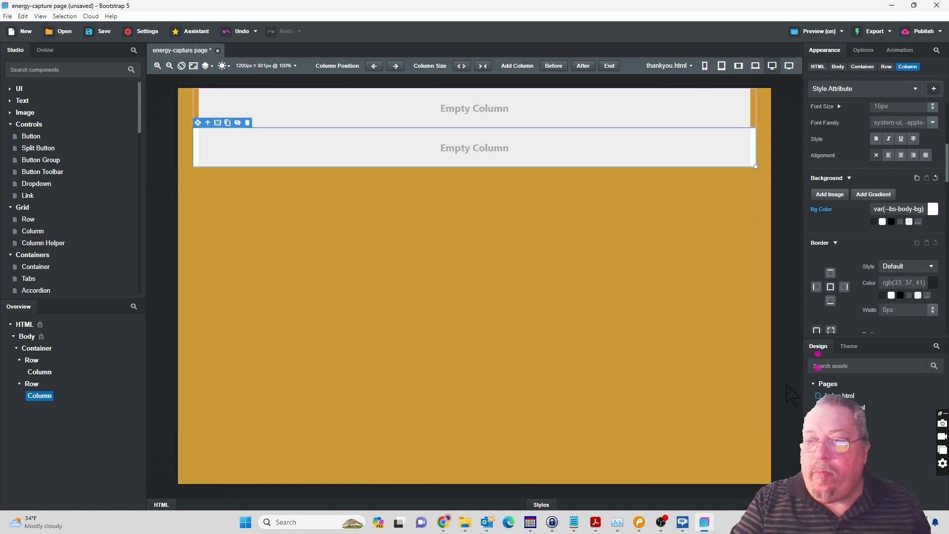
Give the second row's column a solid border 3px wide.
scroll(905, 267, down, 1)
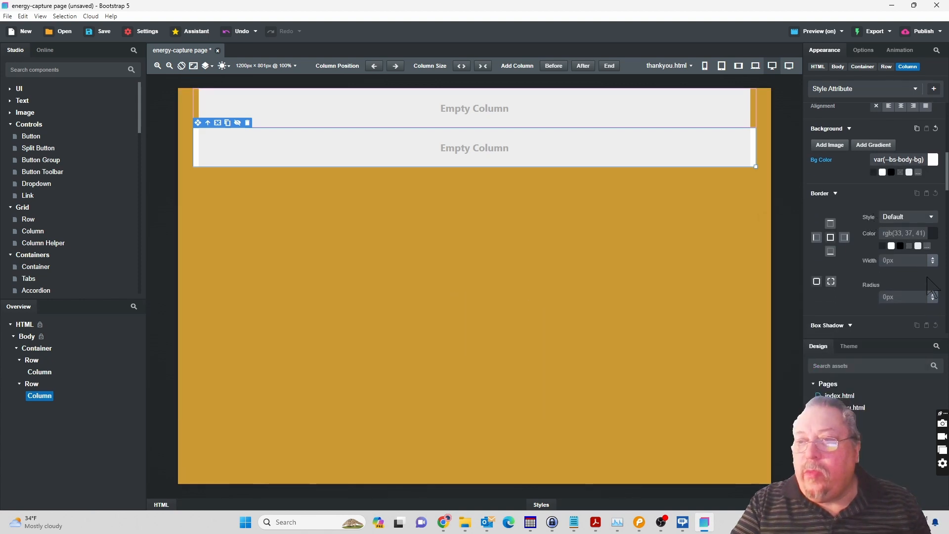
click(908, 216)
click(904, 243)
click(933, 258)
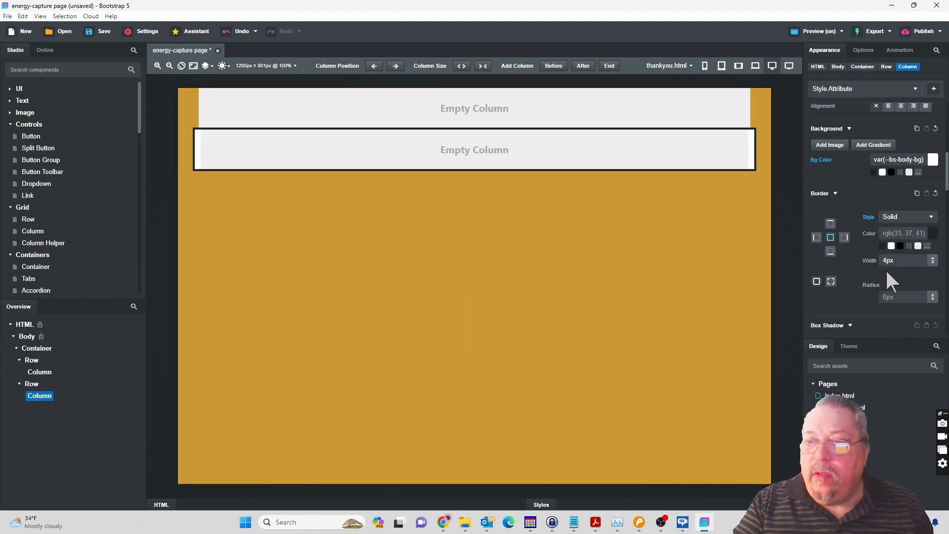
click(933, 267)
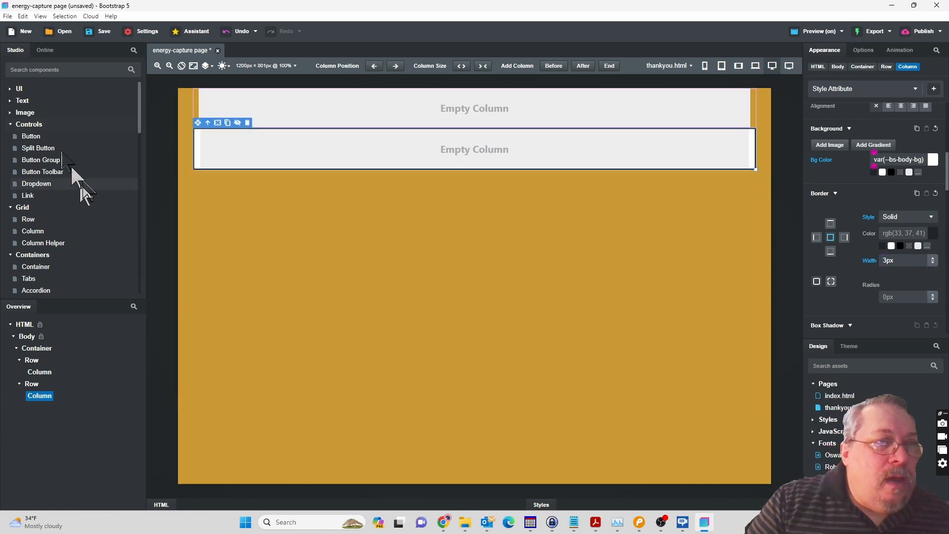
Following the Pencil mockup, nest three rows inside the bordered column and put a column in each of the first two.
click(11, 125)
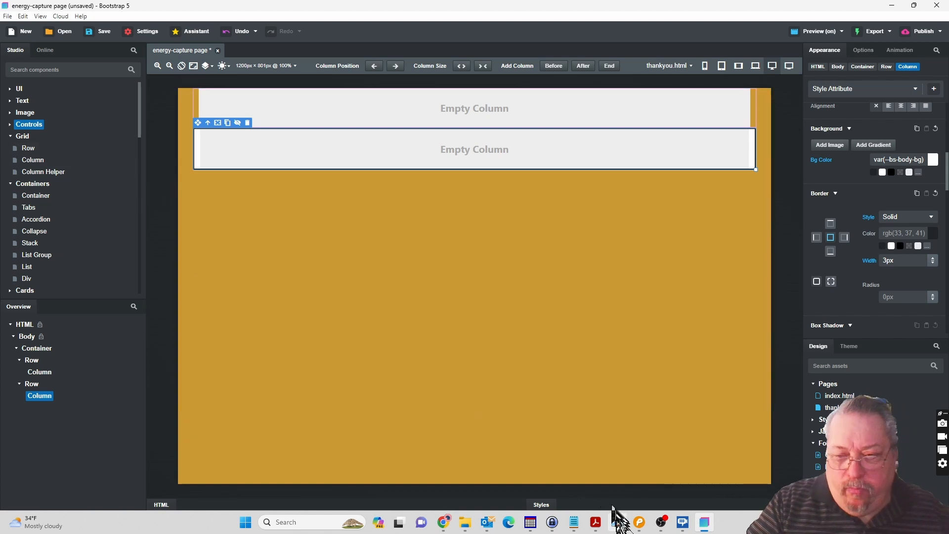
click(639, 523)
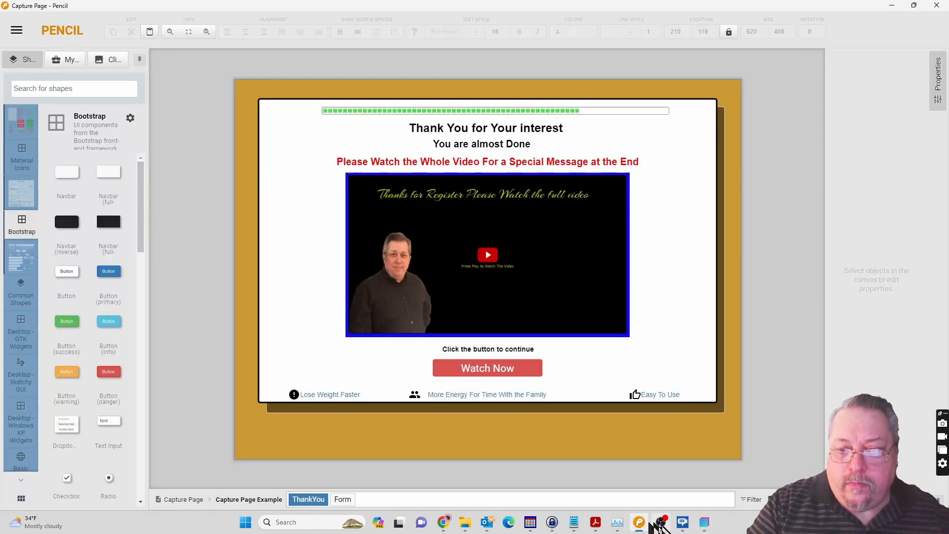
click(705, 523)
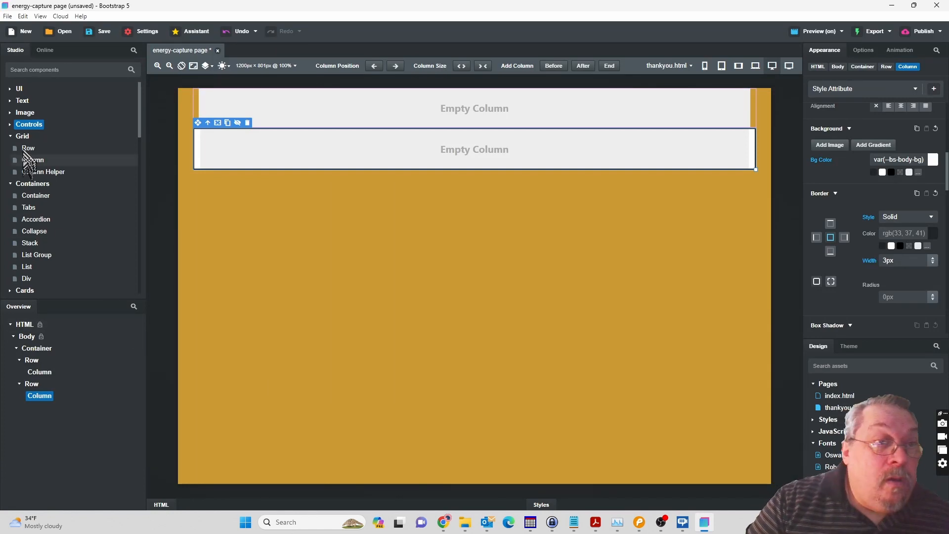
drag(30, 148, 40, 399)
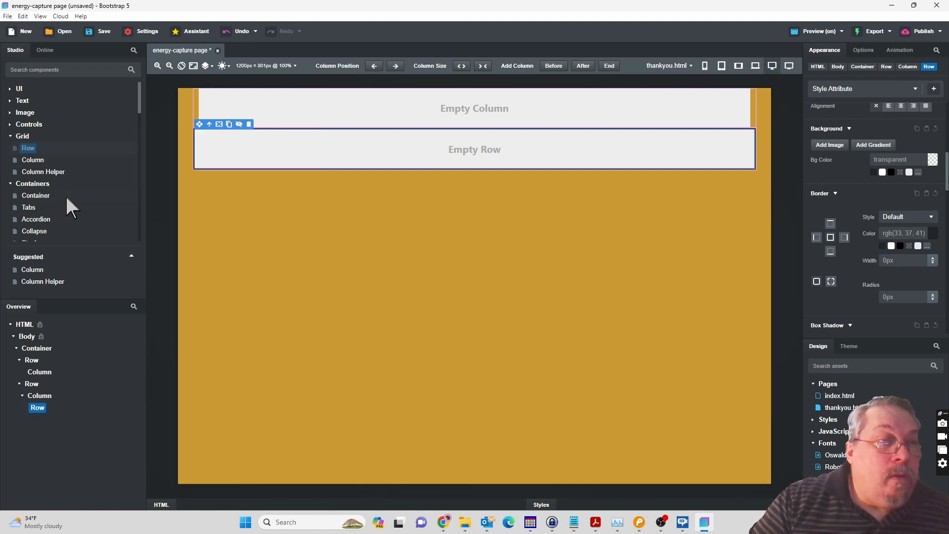
drag(68, 281, 43, 406)
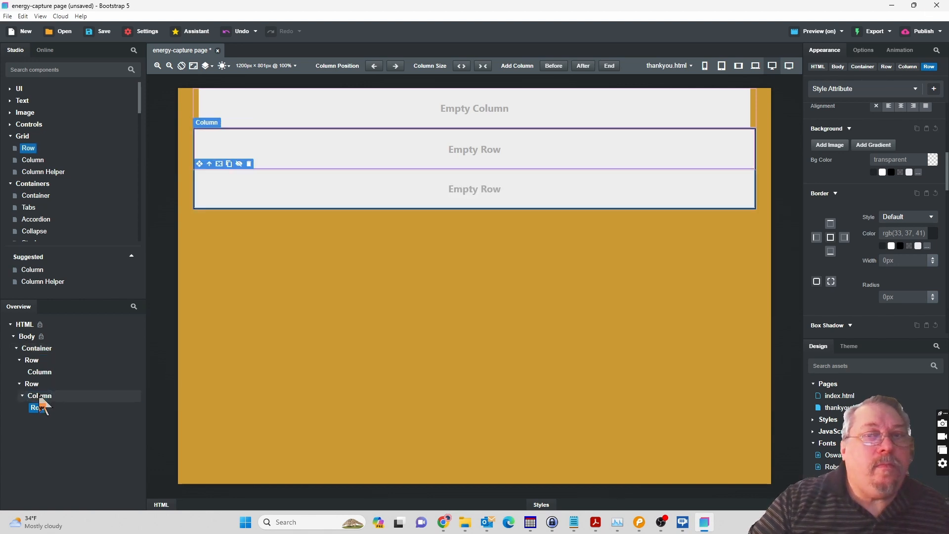
drag(32, 148, 45, 403)
drag(36, 163, 37, 431)
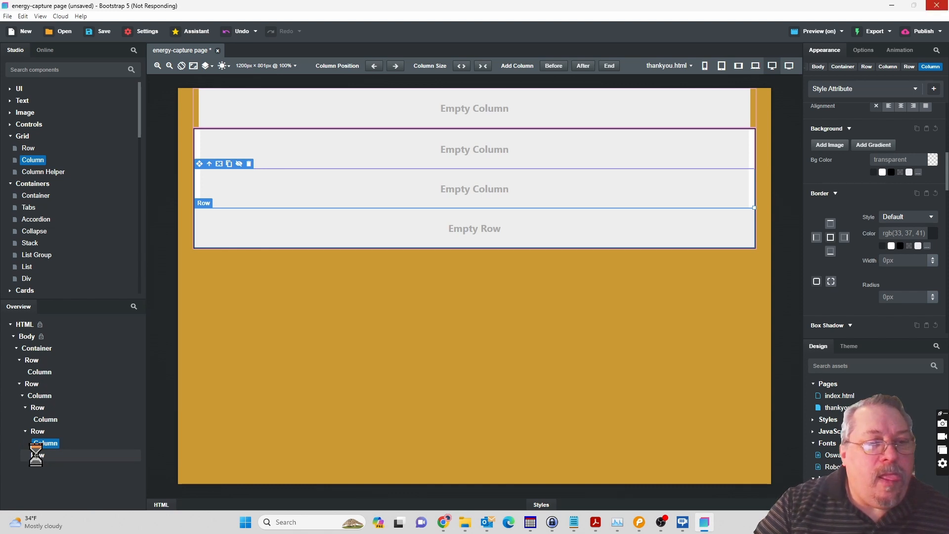
Switch to Pencil to review the ThankYou mockup's layout again, and return to Bootstrap Studio.
click(639, 523)
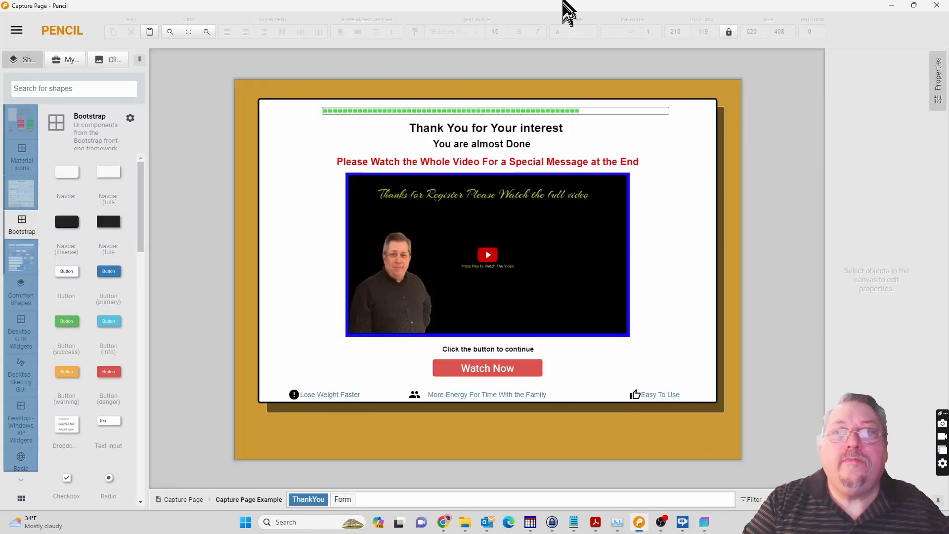
drag(562, 2, 562, 0)
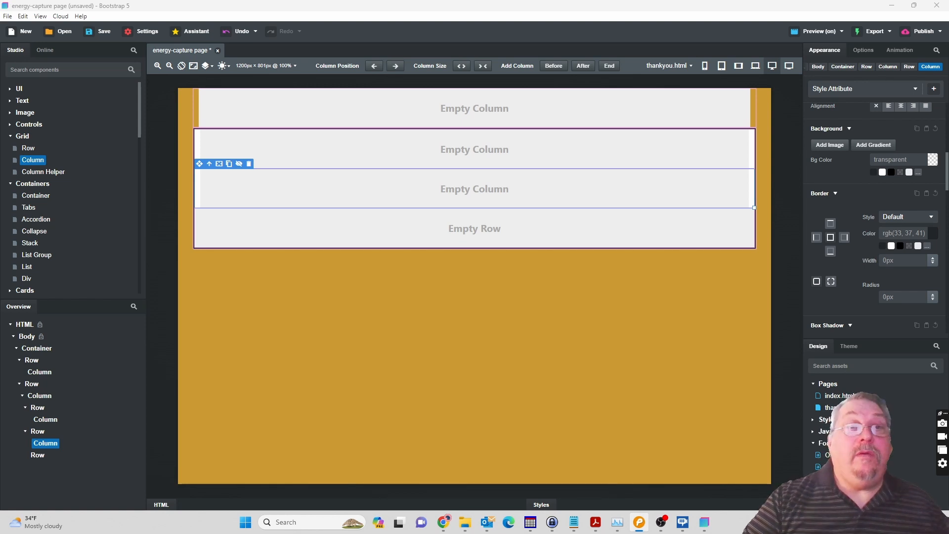
Add a column to the third nested row, and put a heading and two paragraphs in the first nested row's column.
drag(36, 163, 42, 460)
click(23, 101)
click(35, 113)
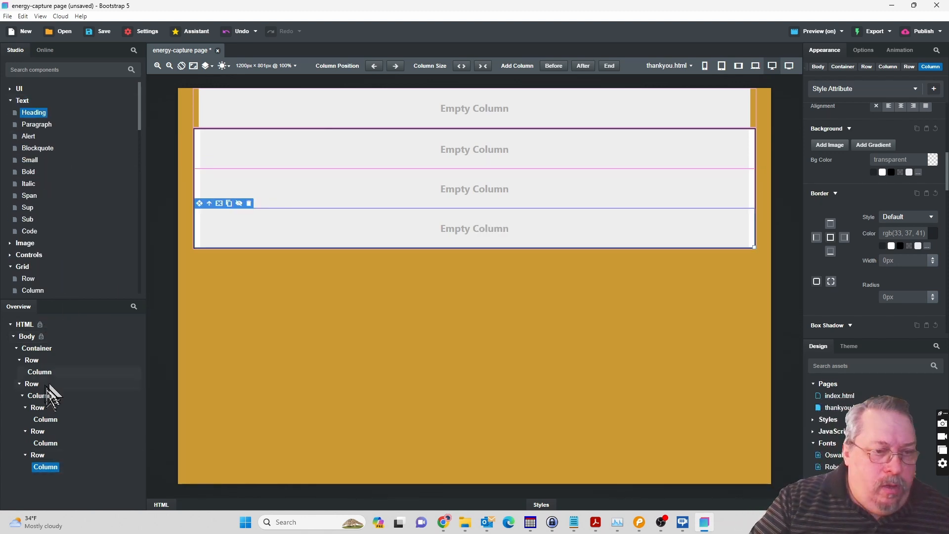
drag(37, 113, 54, 429)
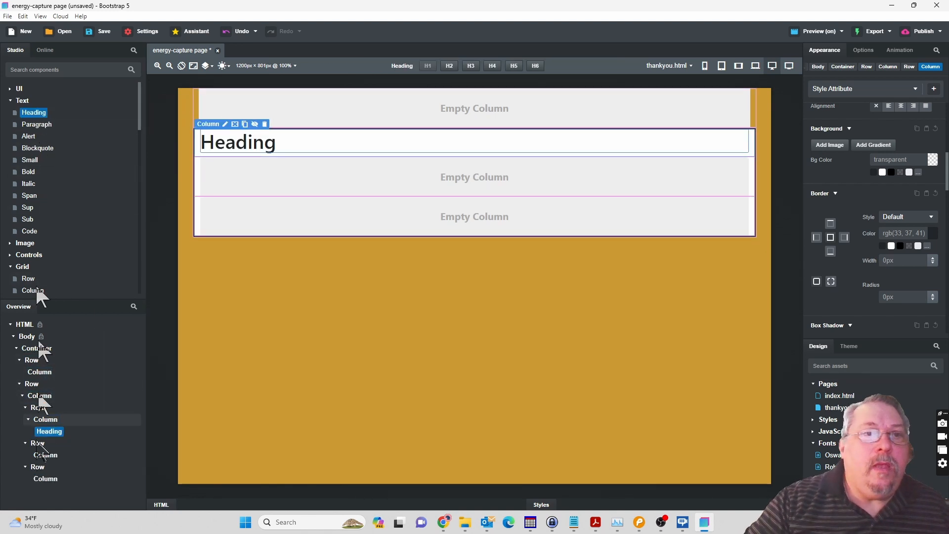
click(44, 127)
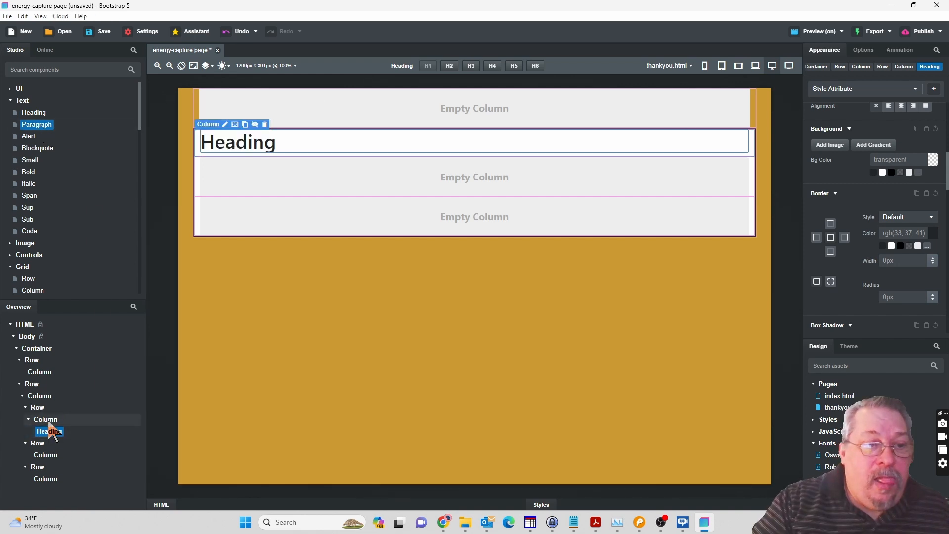
drag(53, 132, 49, 433)
drag(40, 127, 50, 431)
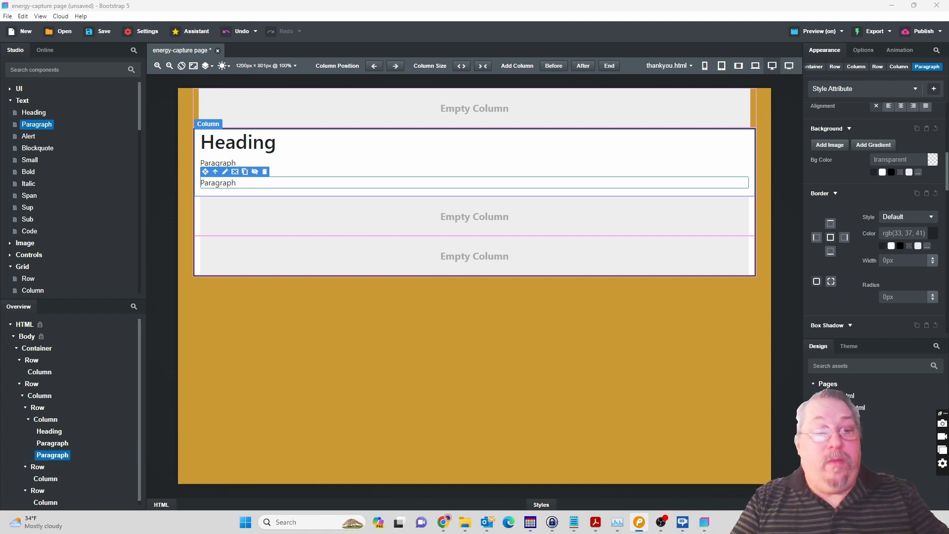
Replace the heading text with "Thank You for Your interest" and centre-align the contents of its column.
click(242, 153)
double_click(248, 143)
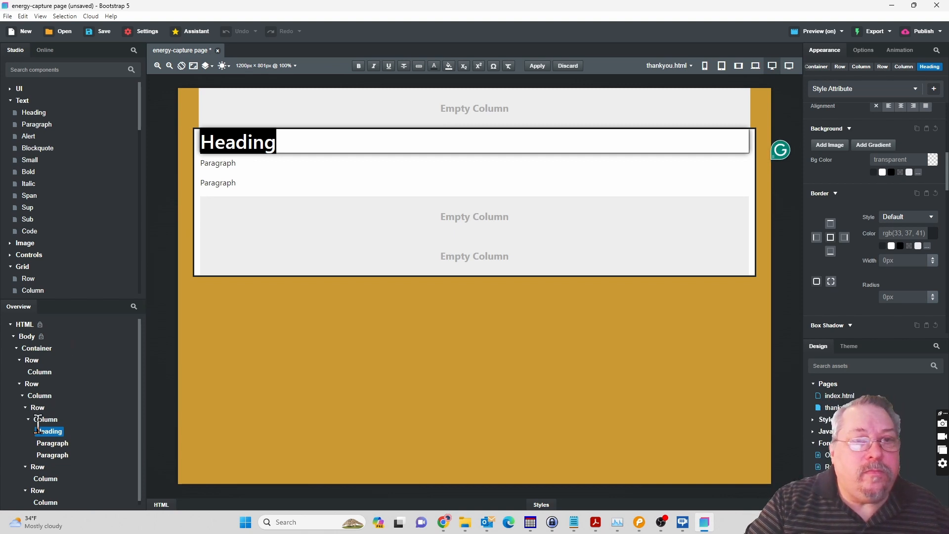
text(Thank You for Your interest)
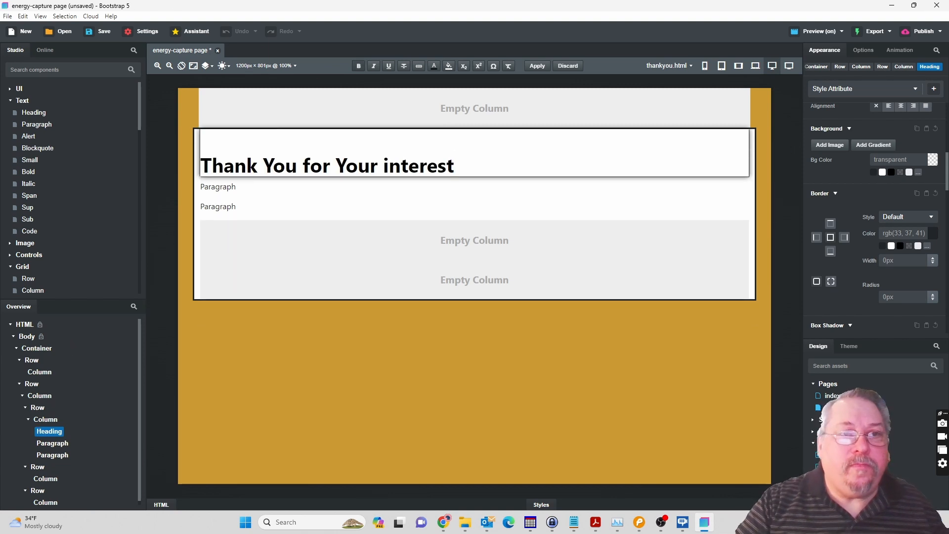
key(Delete)
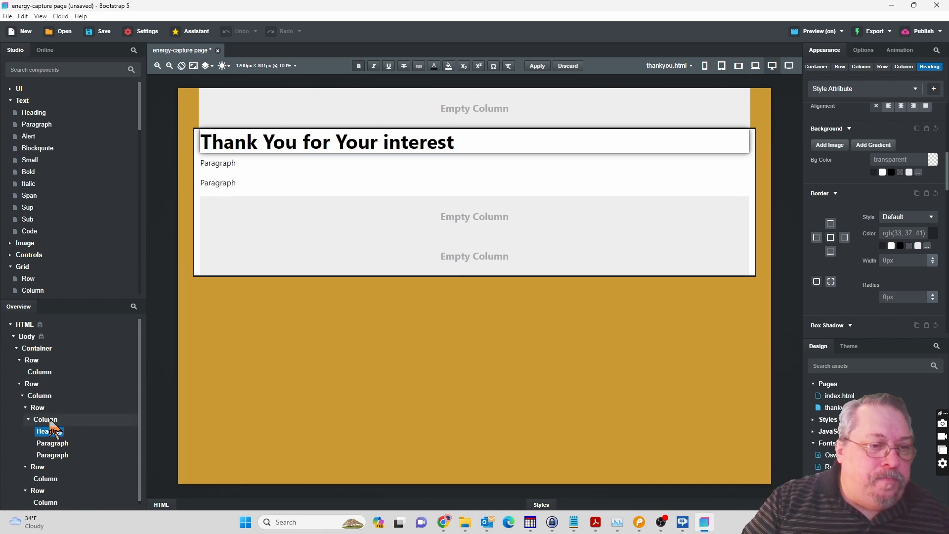
right_click(50, 420)
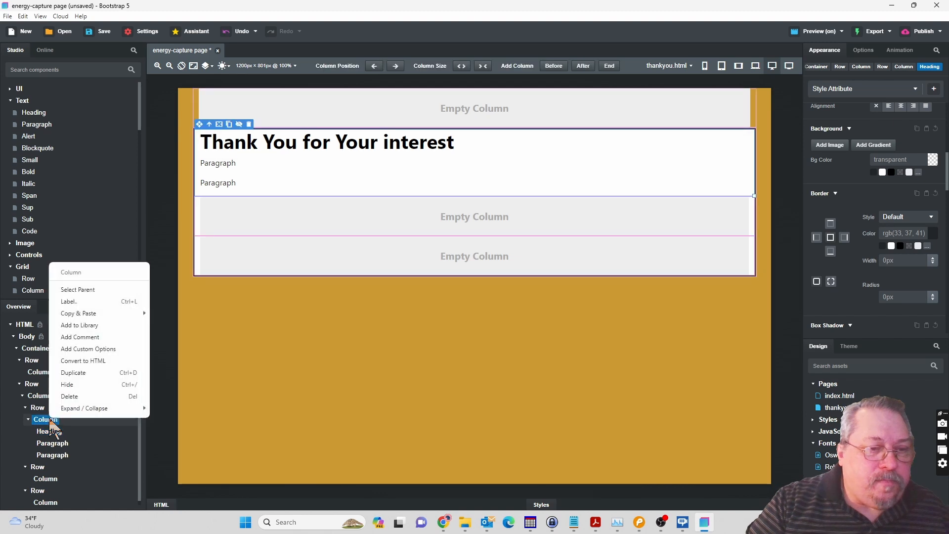
click(904, 107)
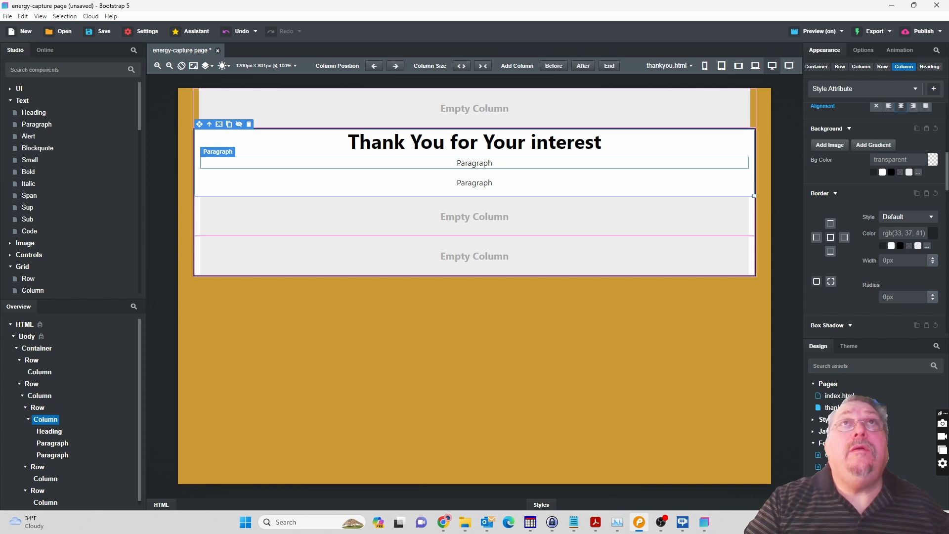
Add a progress bar above the heading and make it Success style, striped and animated.
scroll(63, 186, down, 5)
scroll(60, 186, down, 10)
drag(37, 253, 58, 438)
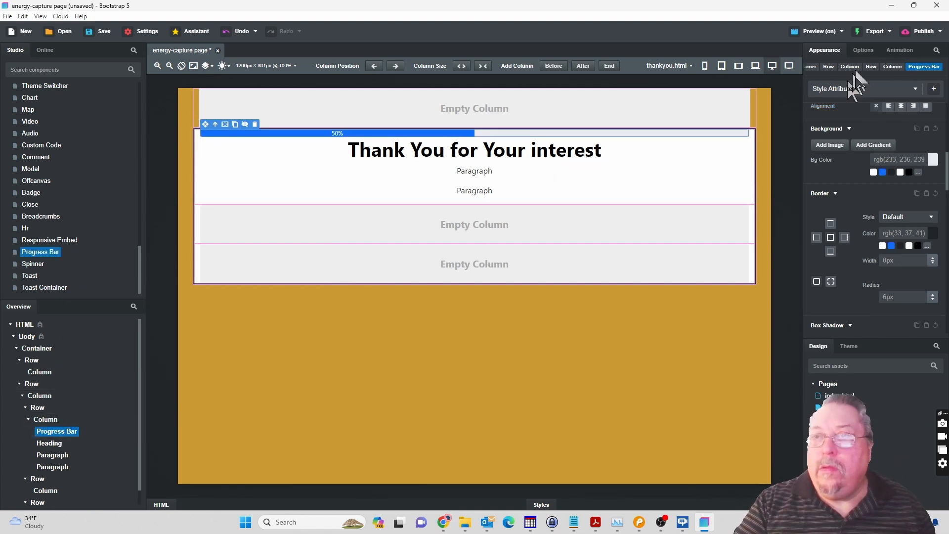
click(865, 51)
click(899, 122)
click(897, 154)
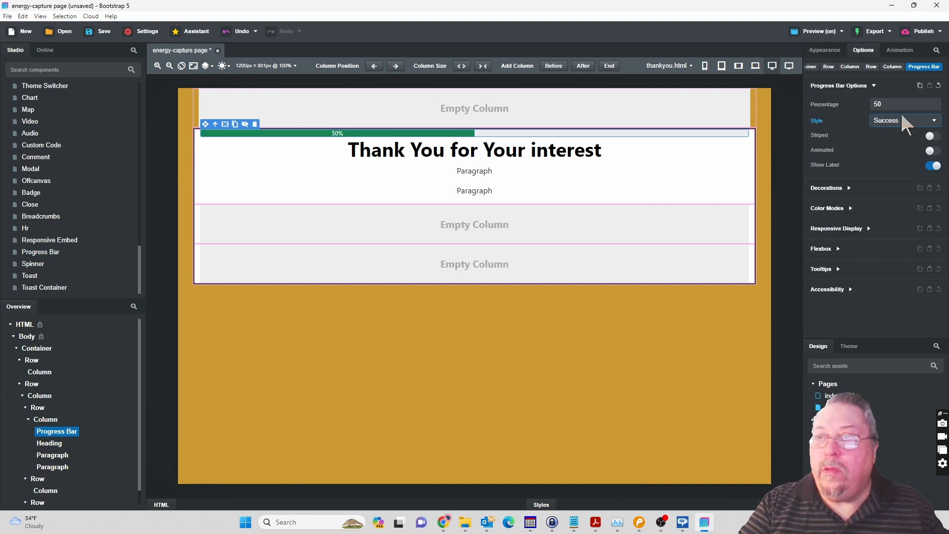
click(935, 138)
click(934, 152)
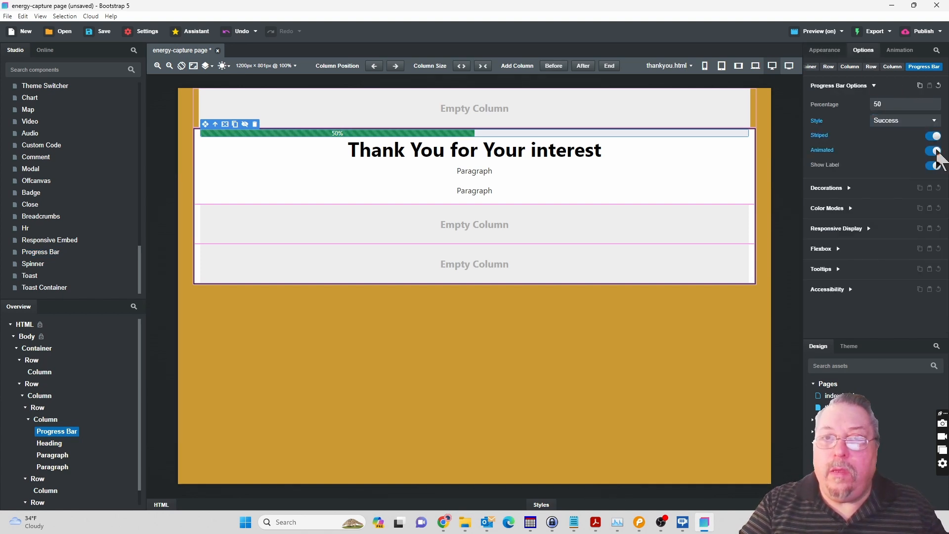
Copy the border colour of the progress bar in index.html's subscribe modal, and return to thankyou.html.
click(834, 396)
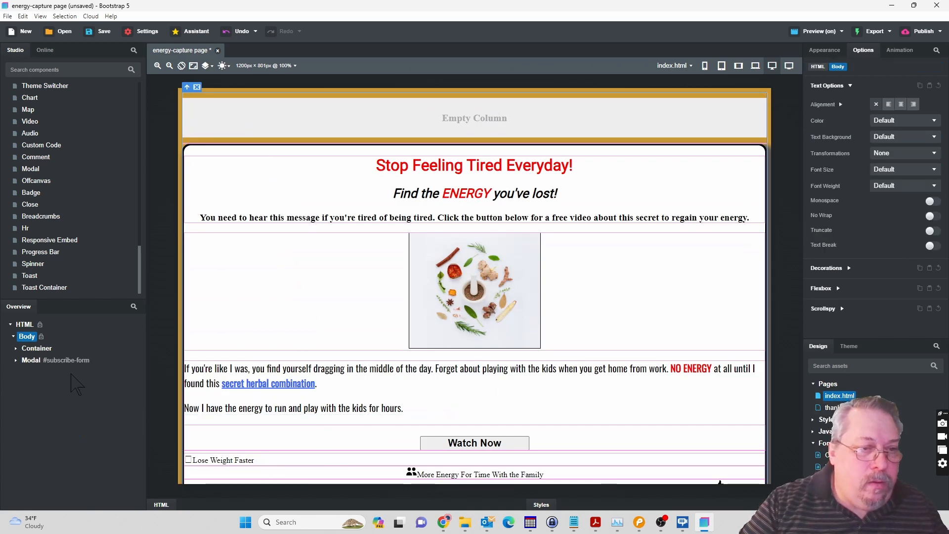
click(53, 360)
click(416, 139)
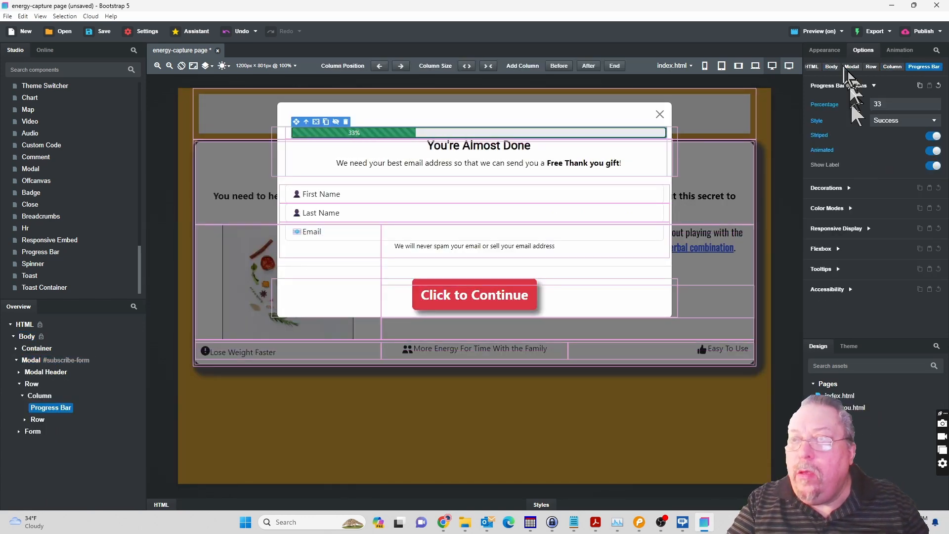
click(831, 51)
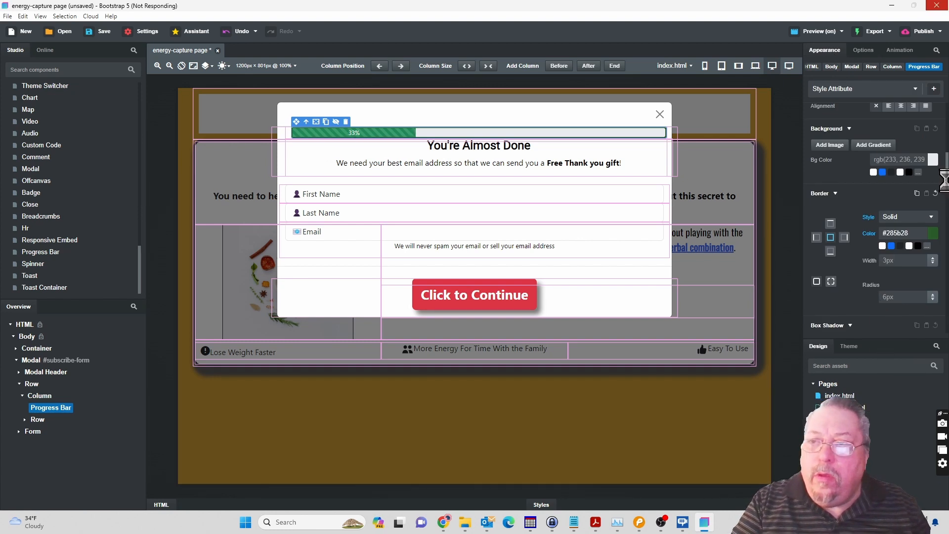
double_click(892, 233)
key(ctrl+c)
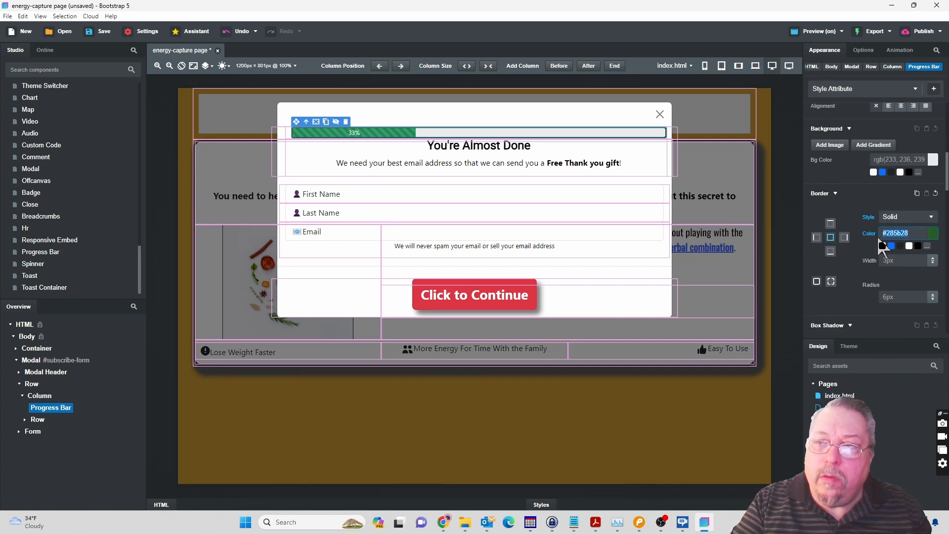
click(835, 407)
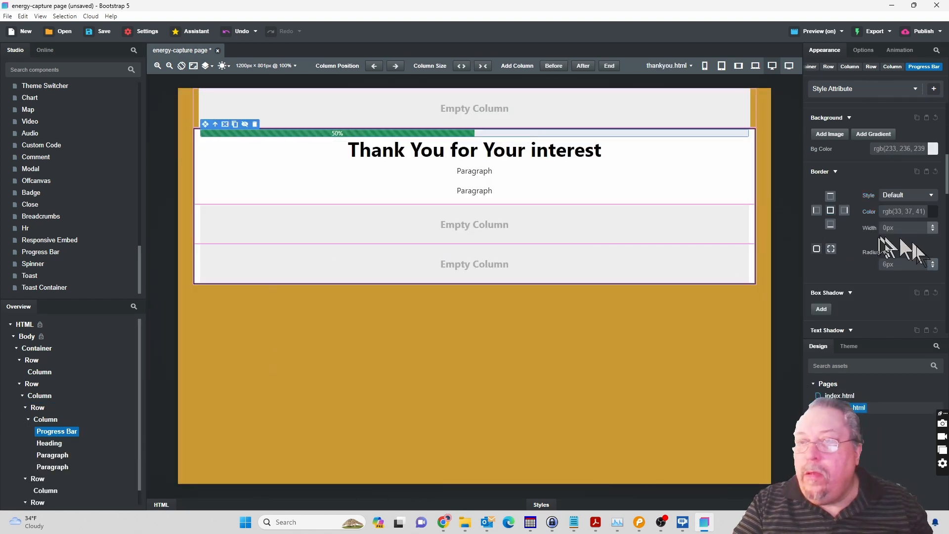
Give the thankyou.html progress bar a solid border in #285b28, 1px wide.
click(933, 212)
click(804, 364)
click(791, 384)
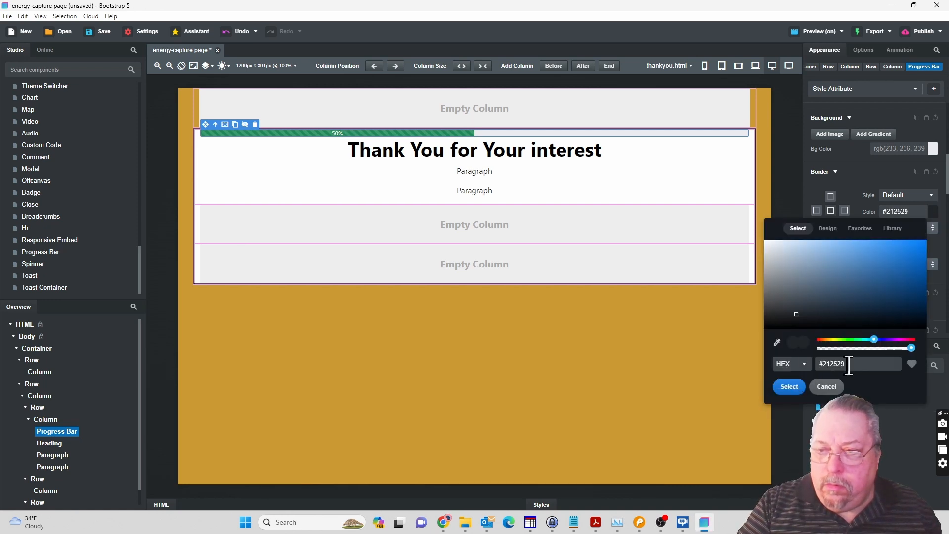
click(849, 365)
key(ctrl+v)
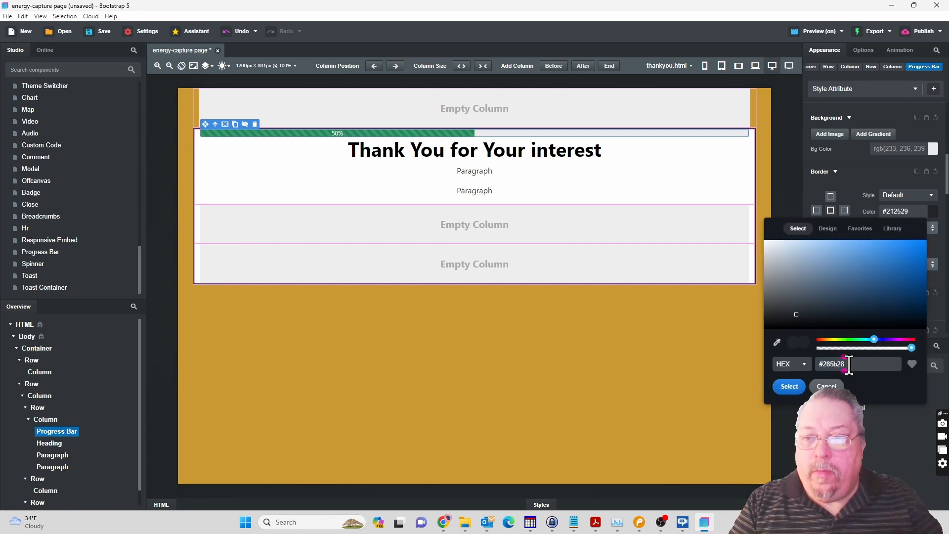
click(790, 386)
click(931, 216)
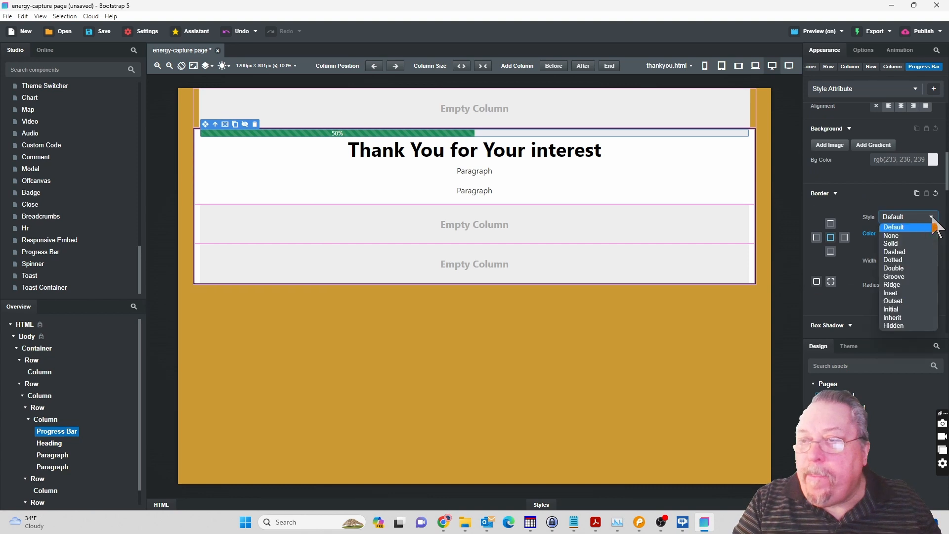
click(907, 248)
click(934, 262)
click(934, 263)
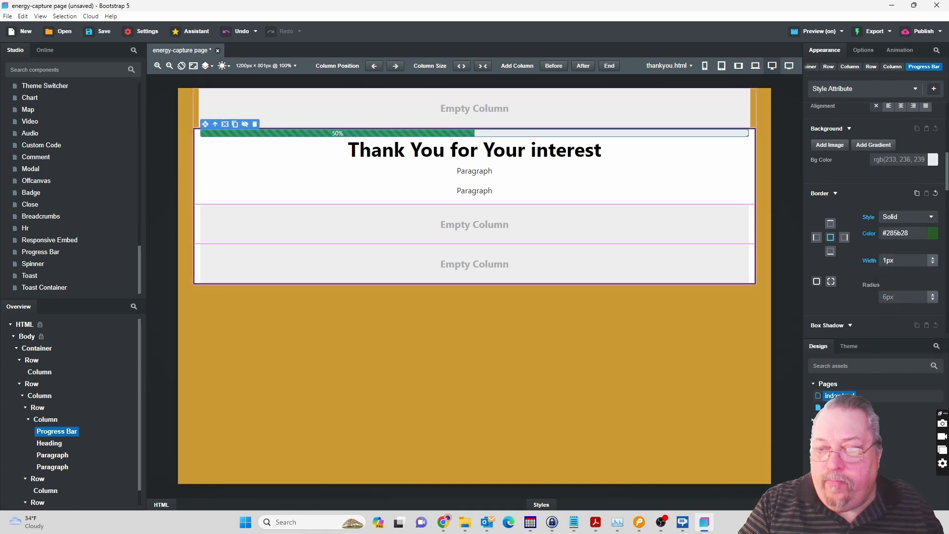
Check the modal progress bar's height in index.html and set the thankyou.html progress bar's height to 24px.
double_click(835, 397)
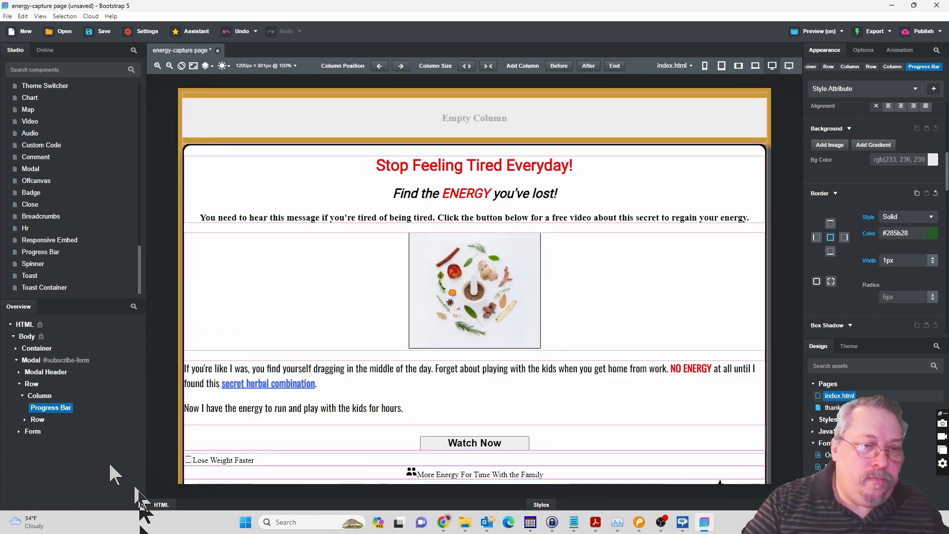
click(70, 412)
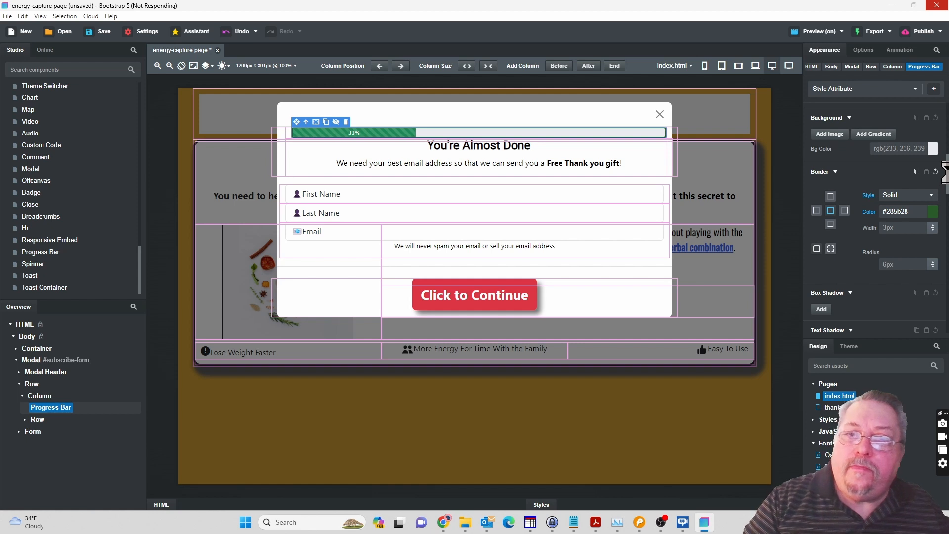
drag(948, 167, 947, 99)
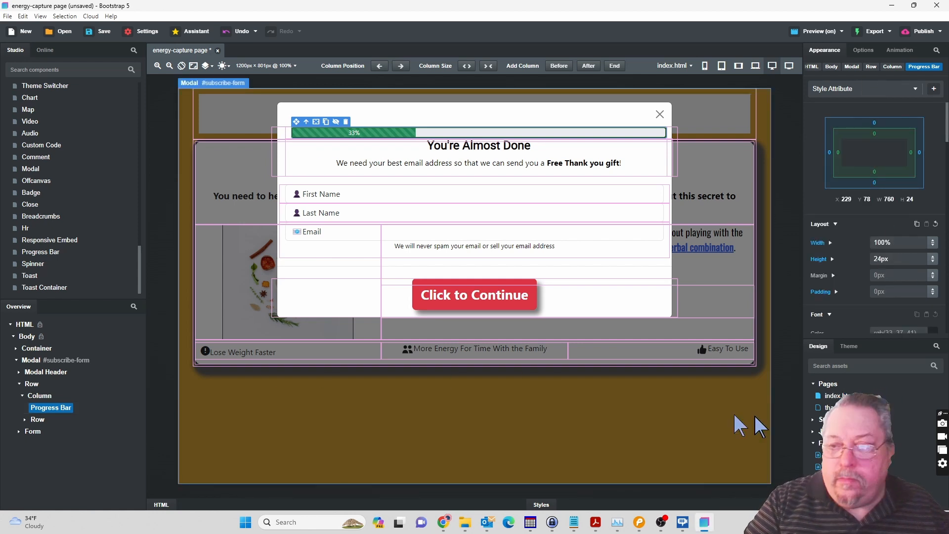
click(828, 407)
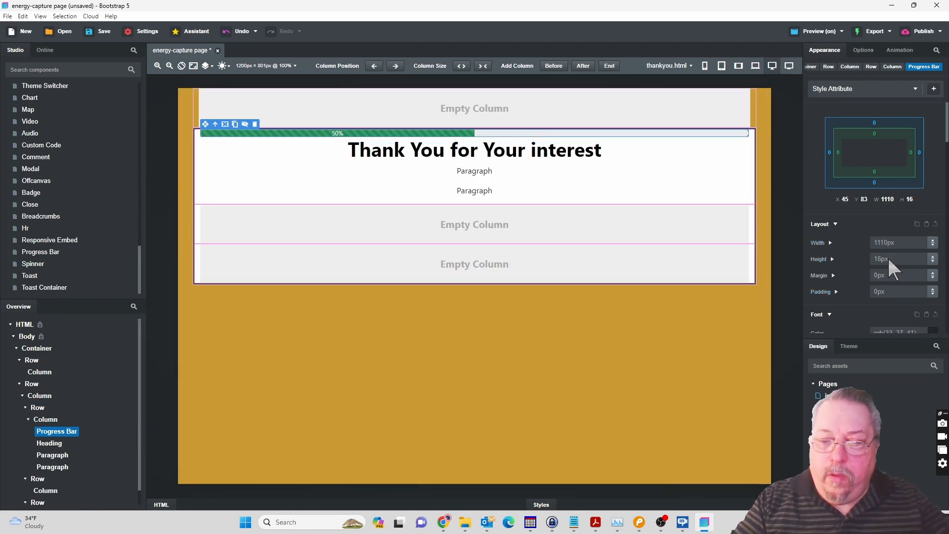
text(24px)
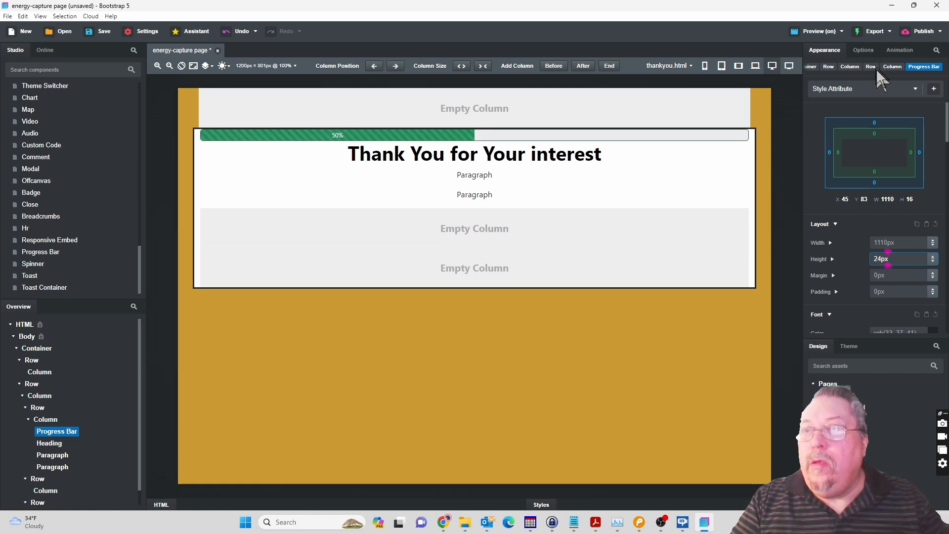
Set the thankyou.html progress bar's percentage to 66.
click(863, 50)
click(885, 104)
text(66)
key(Tab)
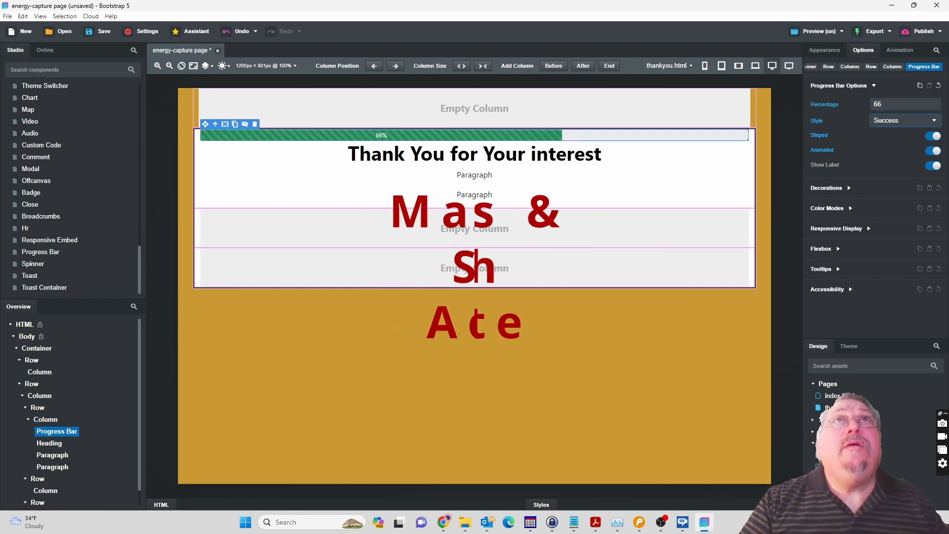
Replace the first paragraph's text with "You are almost Done" from the Pencil mockup, without a blank line above it.
key(alt+Tab)
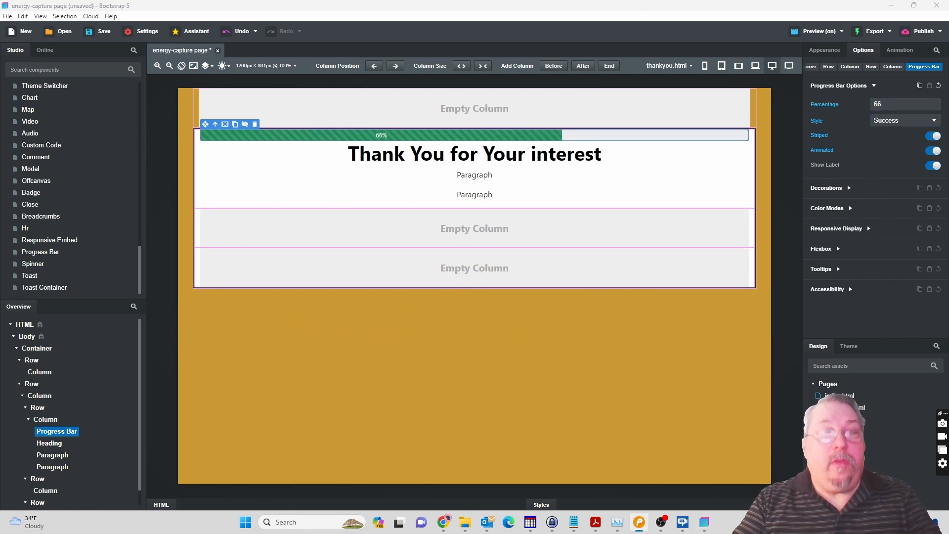
click(474, 178)
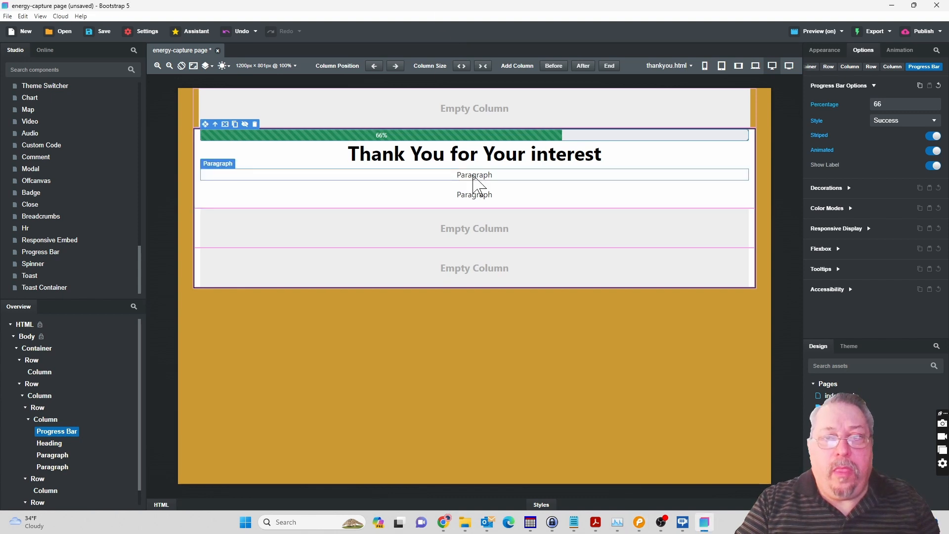
double_click(472, 176)
text(You are almost Done)
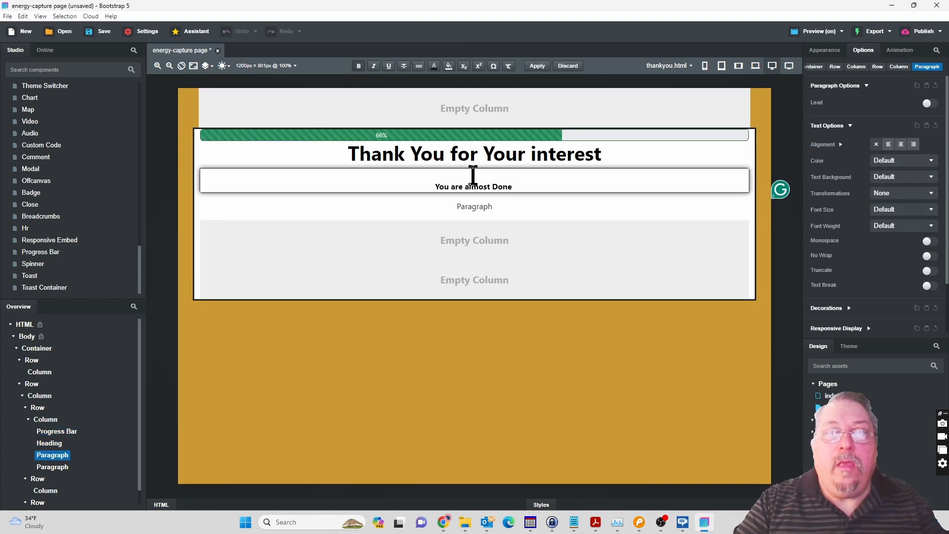
key(BackSpace)
key(ctrl+a)
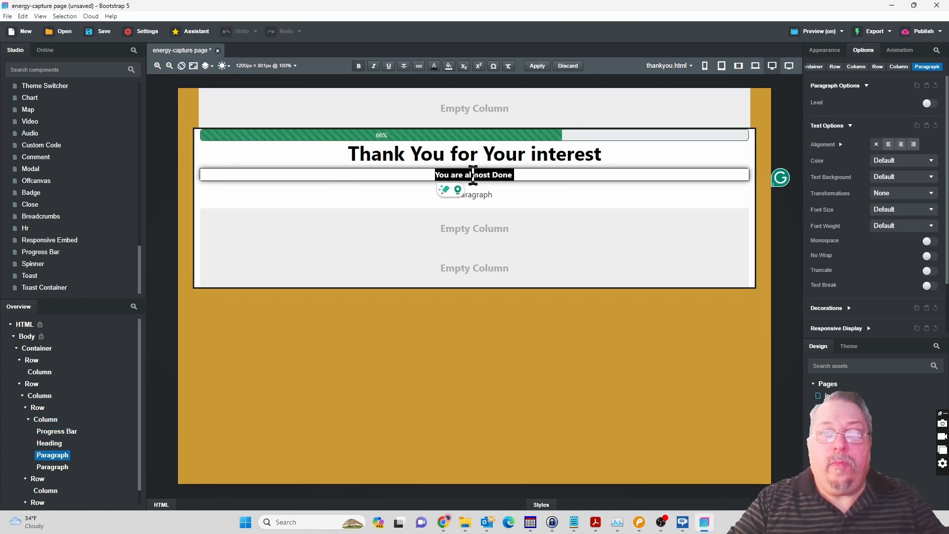
Set the "You are almost Done" paragraph's font size to 20px and its font family to Roboto, sans-serif.
click(827, 51)
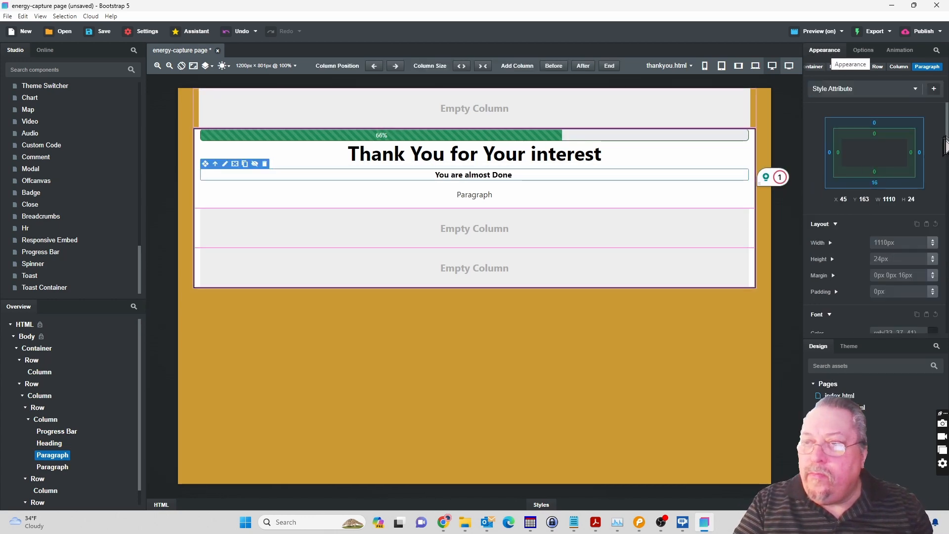
scroll(925, 207, down, 3)
text(20)
key(Tab)
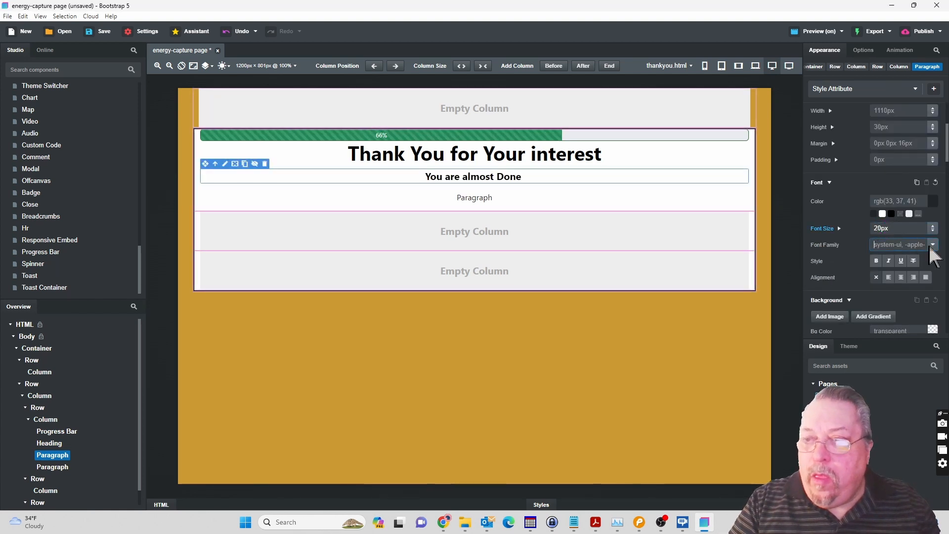
click(933, 244)
click(918, 276)
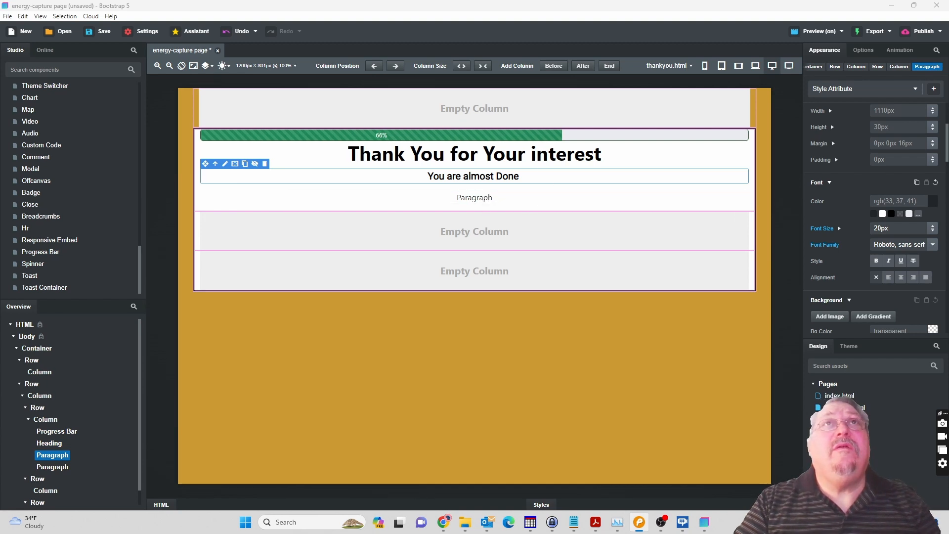
Replace the second paragraph's text with "Please Watch the Whole Video For a Special Message at the End", without a blank line above it.
click(470, 200)
double_click(470, 198)
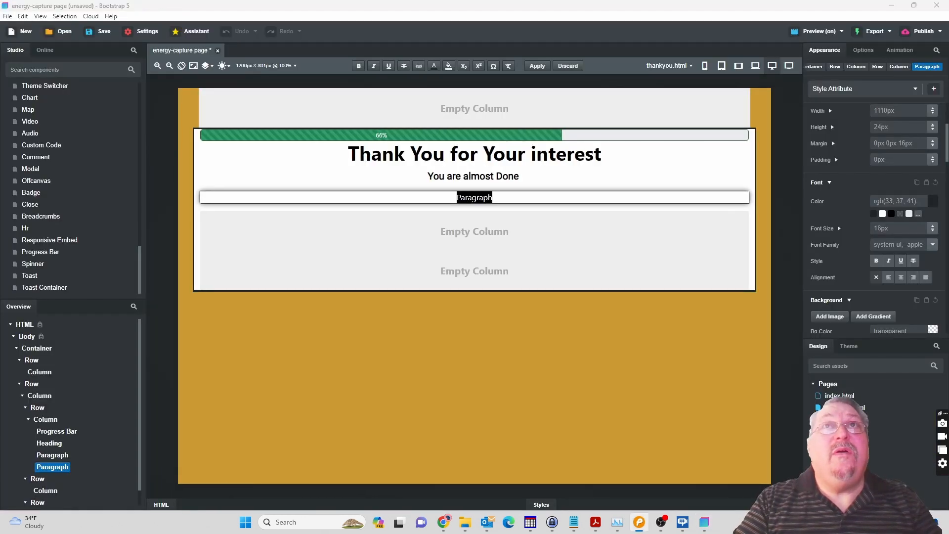
click(468, 9)
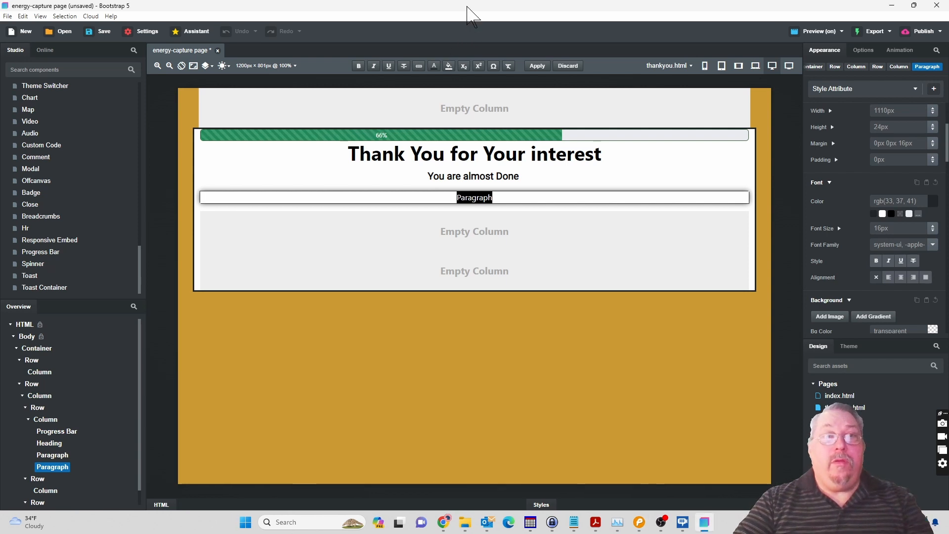
text(Please Watch the Whole Video For a Special Message at the End)
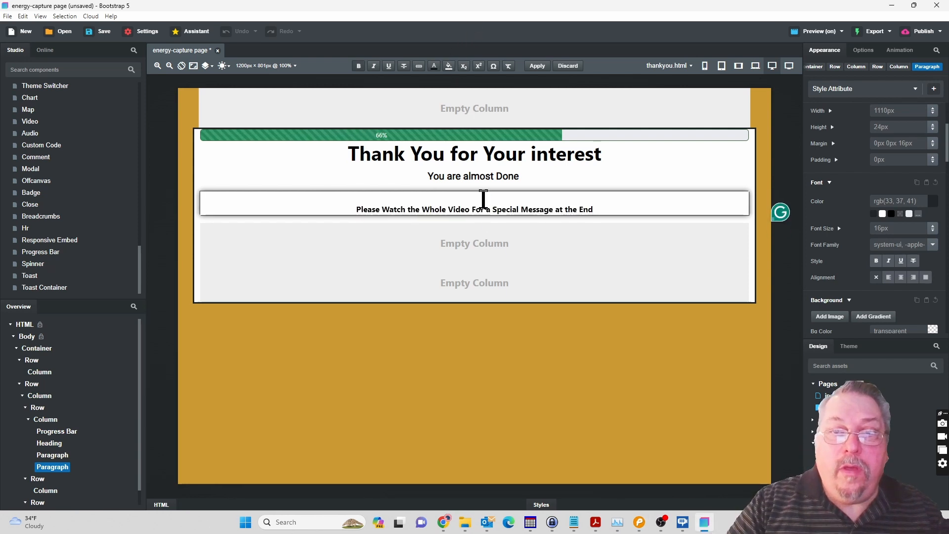
key(Delete)
Color the whole "Please Watch the Whole Video" paragraph text red.
key(ctrl+a)
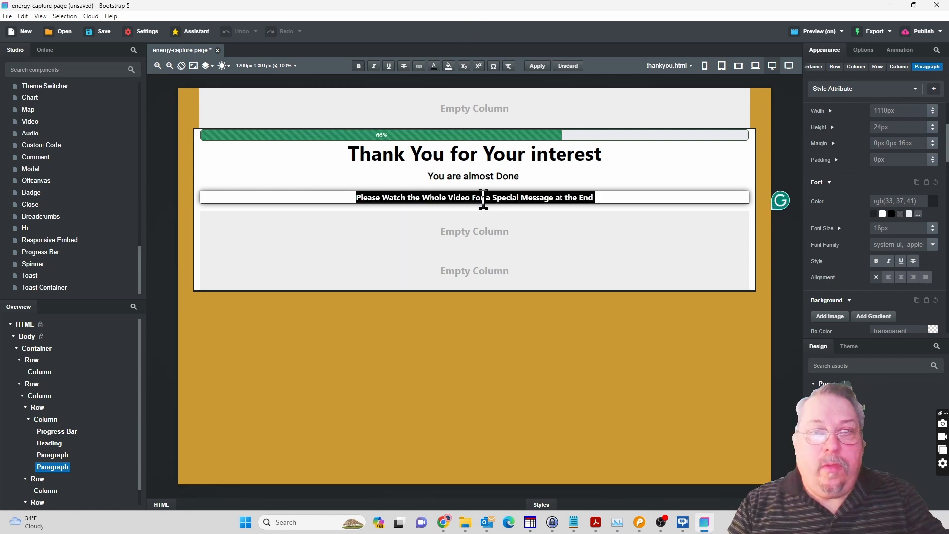
click(435, 68)
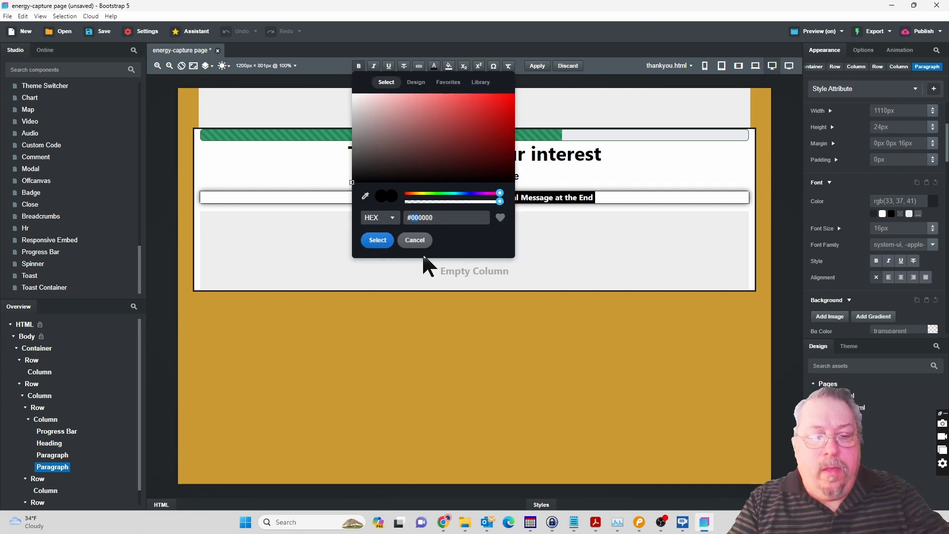
click(385, 242)
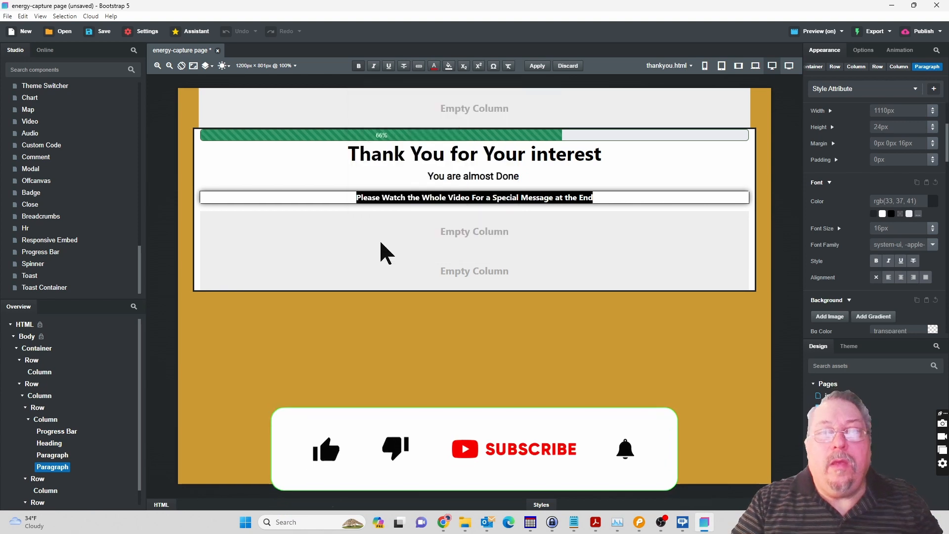
Set the red "Please Watch the Whole Video" paragraph's font size to 20px.
click(886, 232)
click(876, 230)
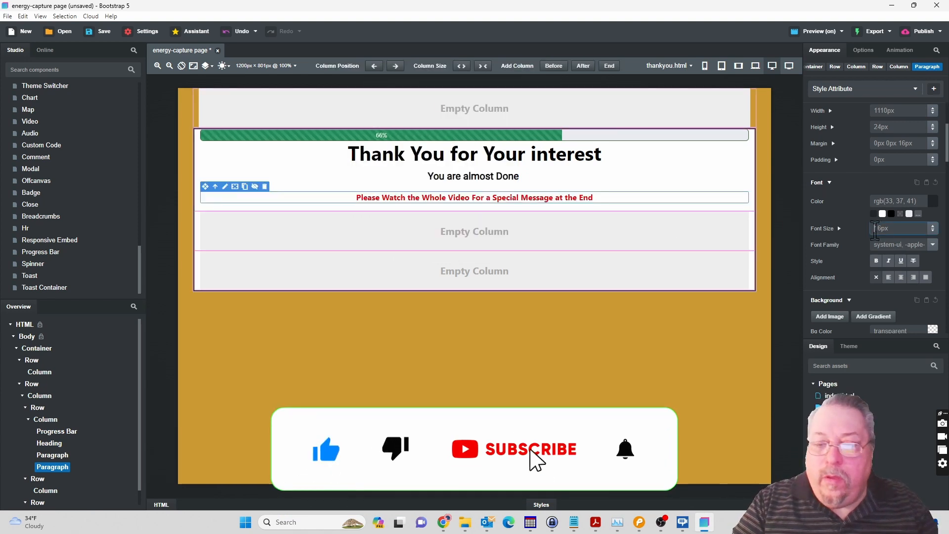
text(20px)
key(Tab)
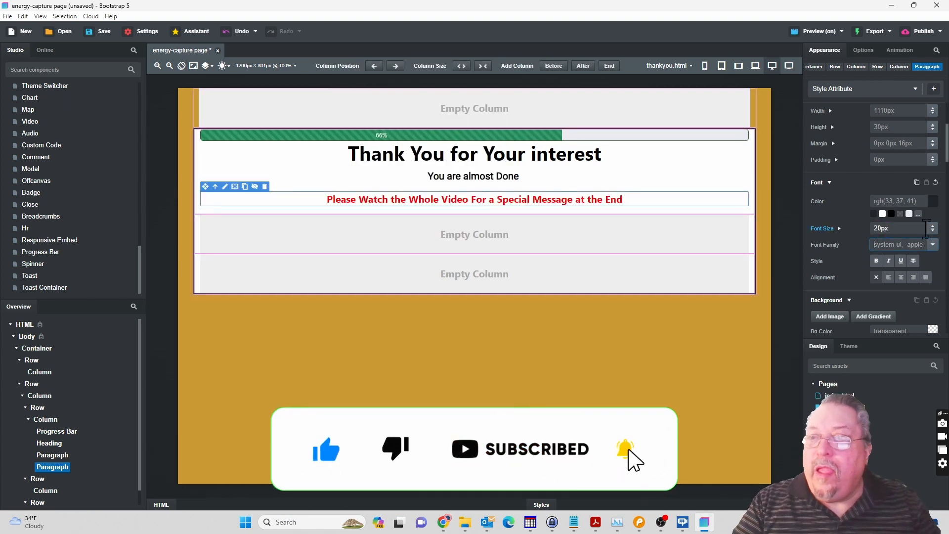
Apply bold style to the red paragraph and set its font family to Roboto, sans-serif.
click(877, 261)
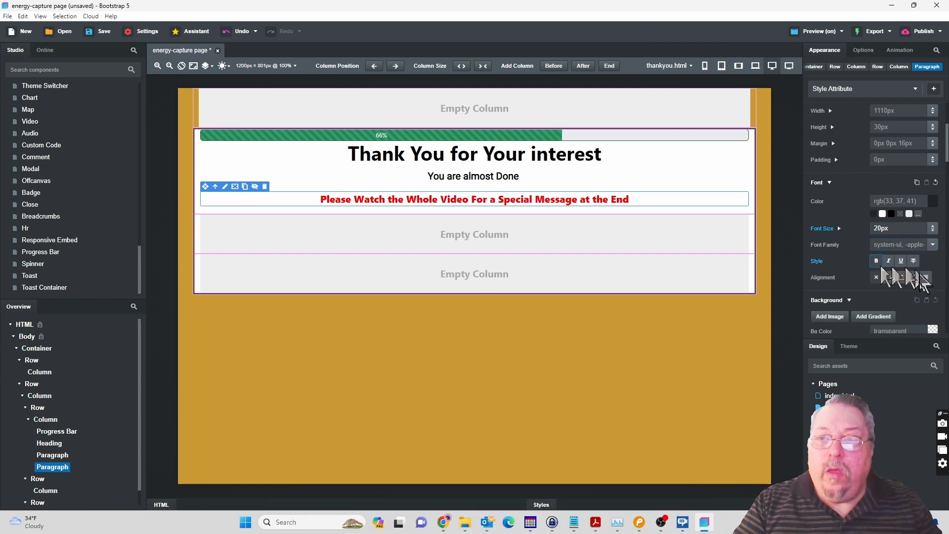
click(934, 245)
click(909, 272)
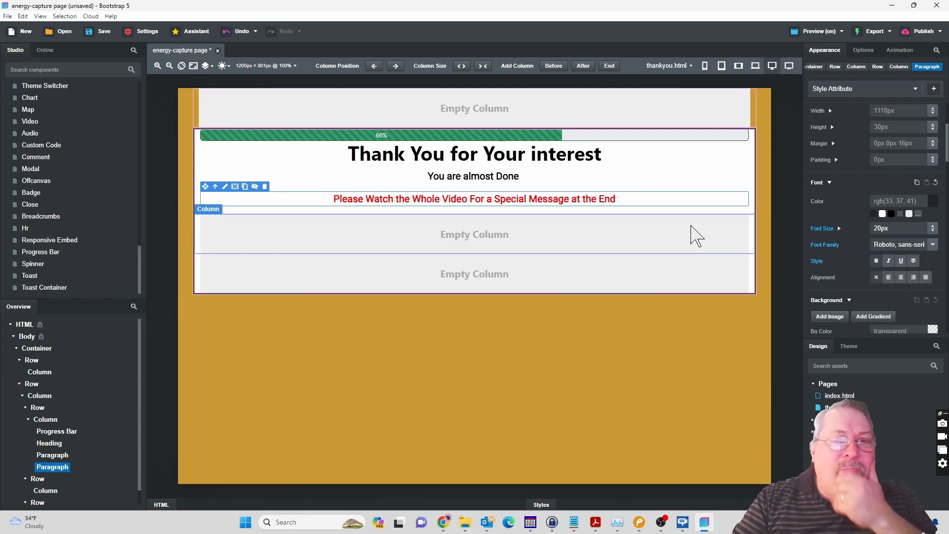
Switch to Pencil and leave text editing in the ThankYou mockup to check its full layout.
click(638, 522)
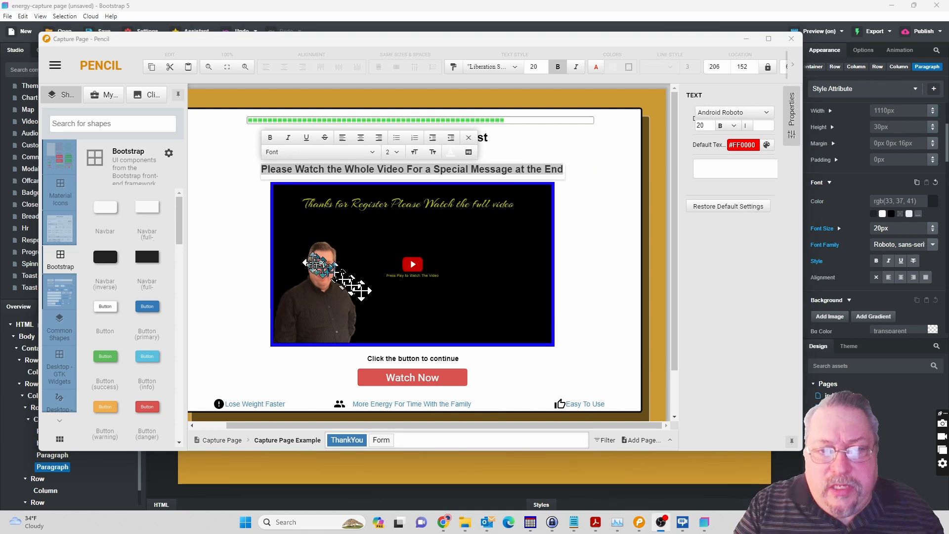
click(629, 281)
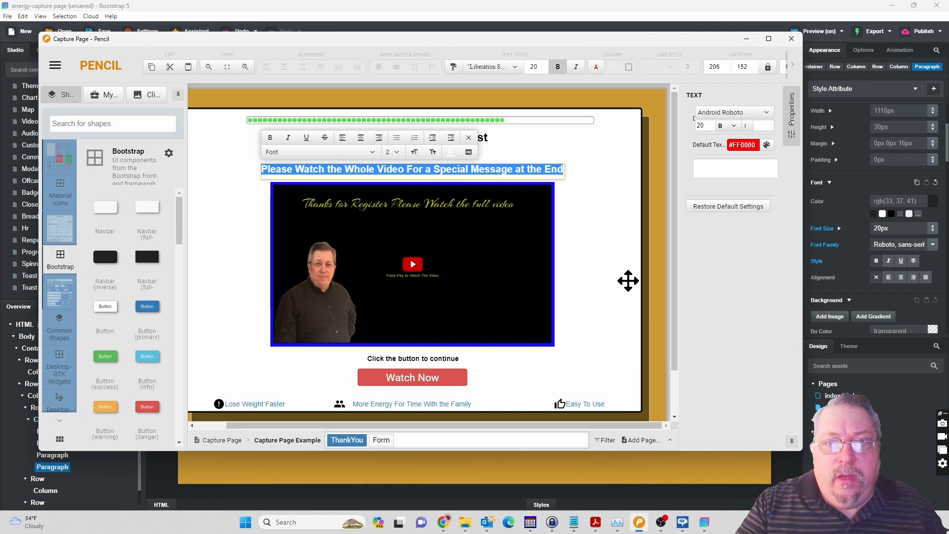
click(629, 281)
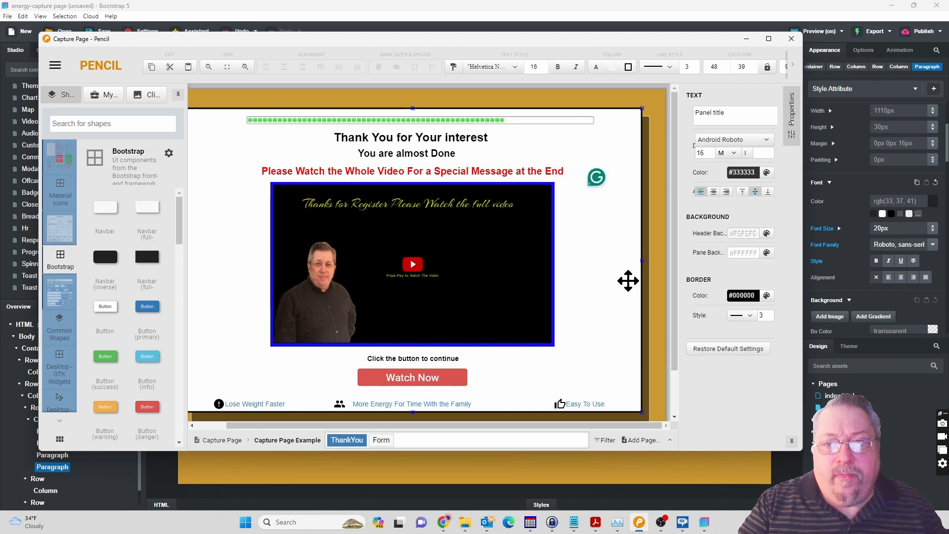
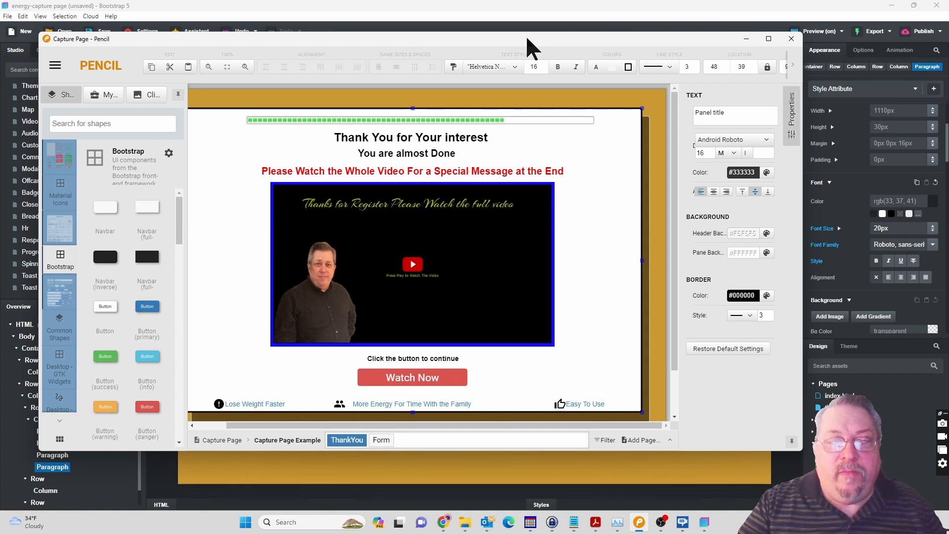
Return to Bootstrap Studio and center-align the content of the empty column directly below the red paragraph.
mouse_move(527, 38)
mouse_down()
mouse_move(529, 0)
mouse_move(549, 0)
mouse_move(539, 0)
mouse_up()
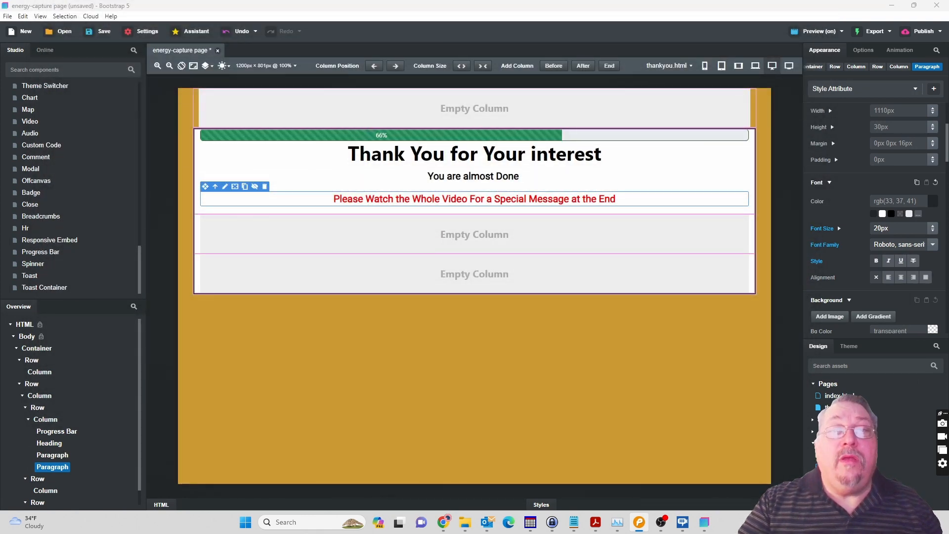
click(486, 242)
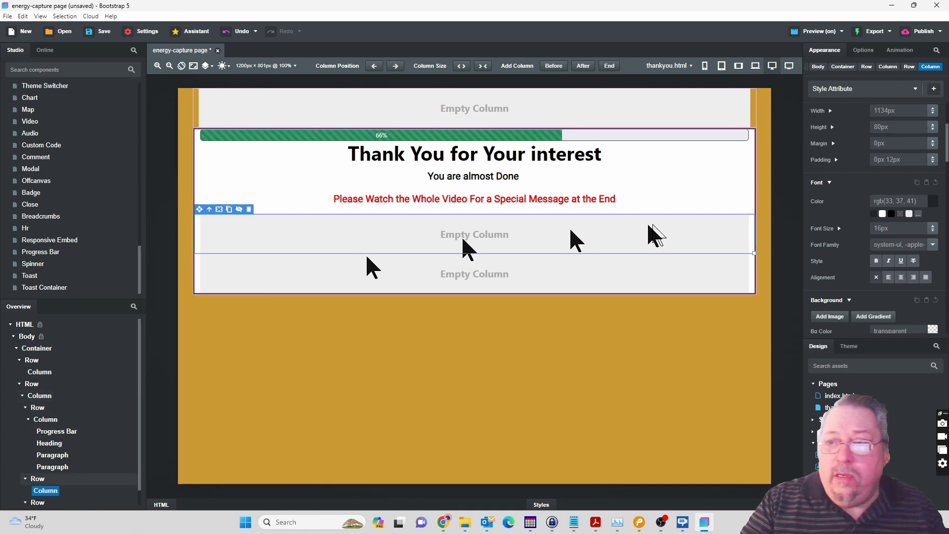
click(902, 278)
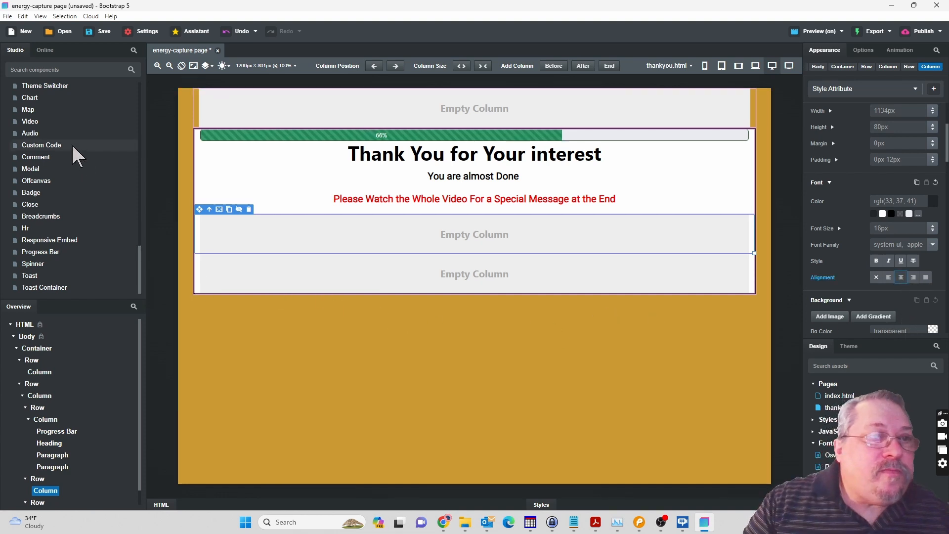
Add a Video component inside the centered column below the red paragraph.
scroll(77, 151, up, 2)
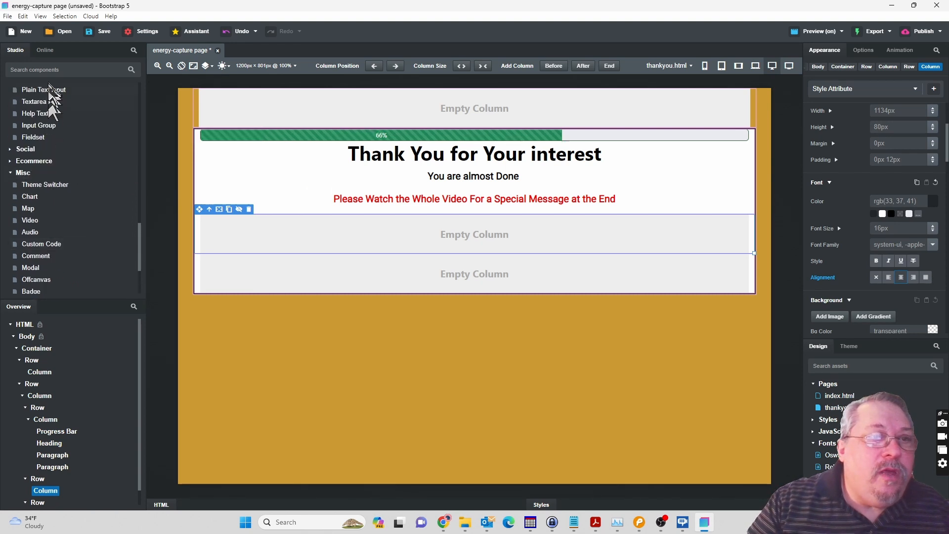
scroll(67, 203, down, 1)
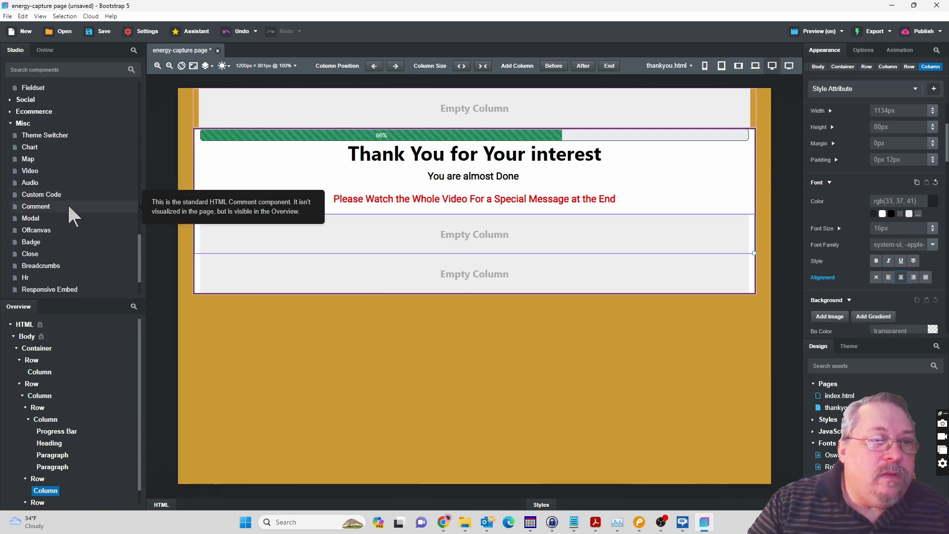
scroll(69, 207, down, 1)
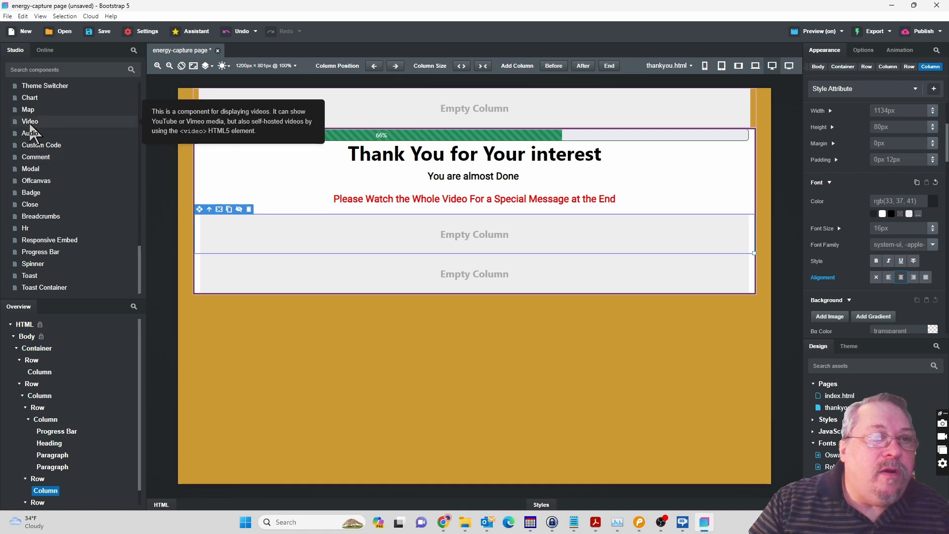
double_click(29, 121)
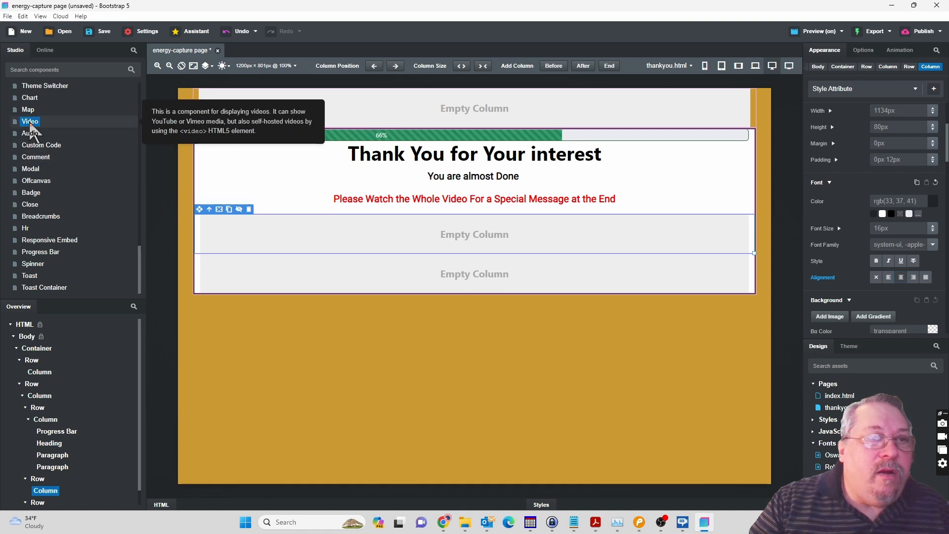
drag(30, 126, 47, 493)
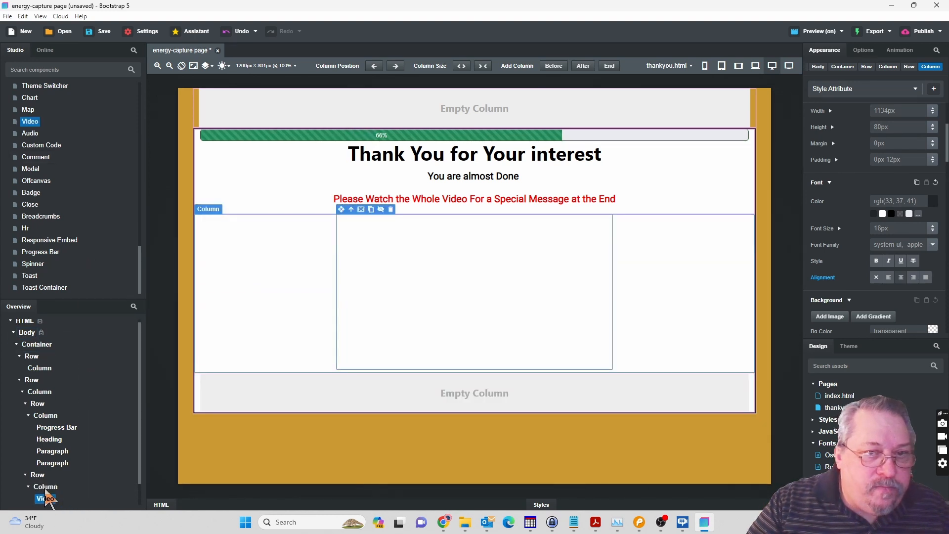
Open the new video component's options and choose YouTube as its type.
click(46, 499)
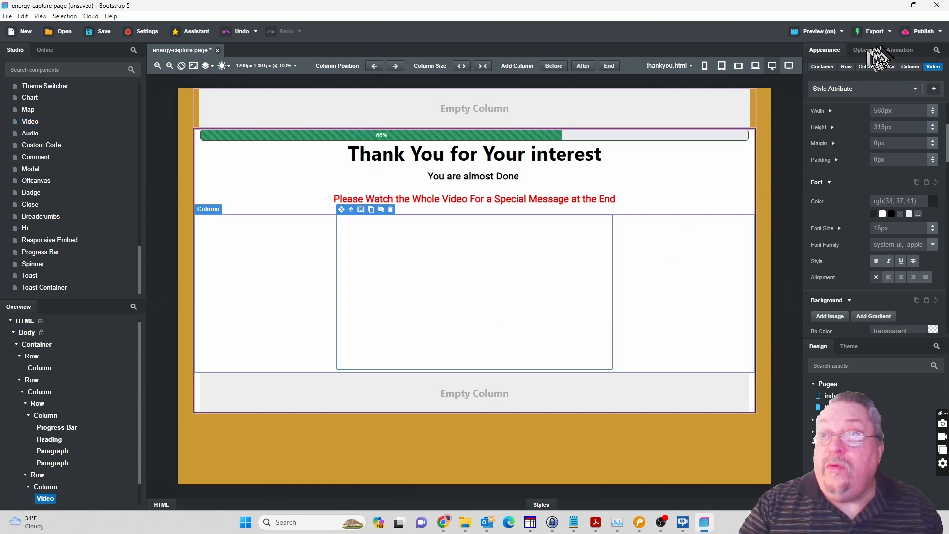
click(864, 50)
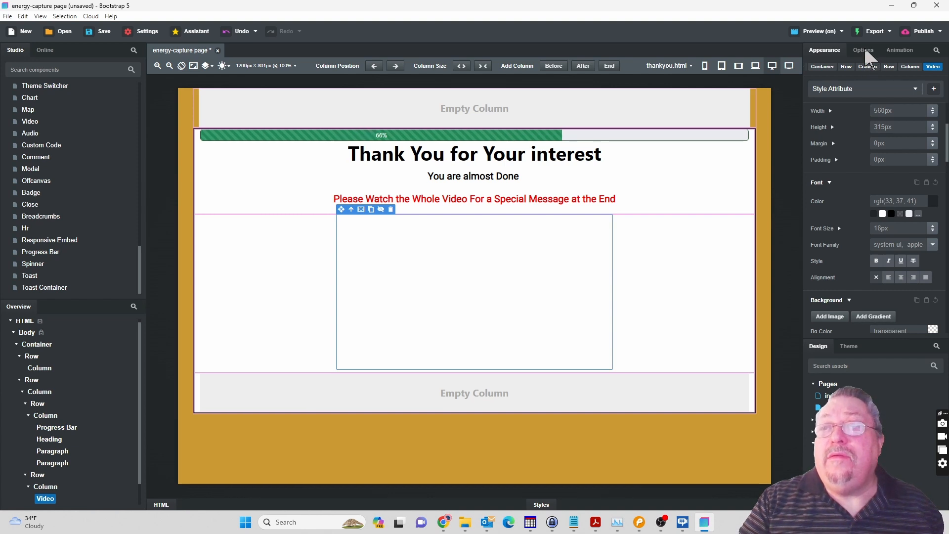
click(865, 50)
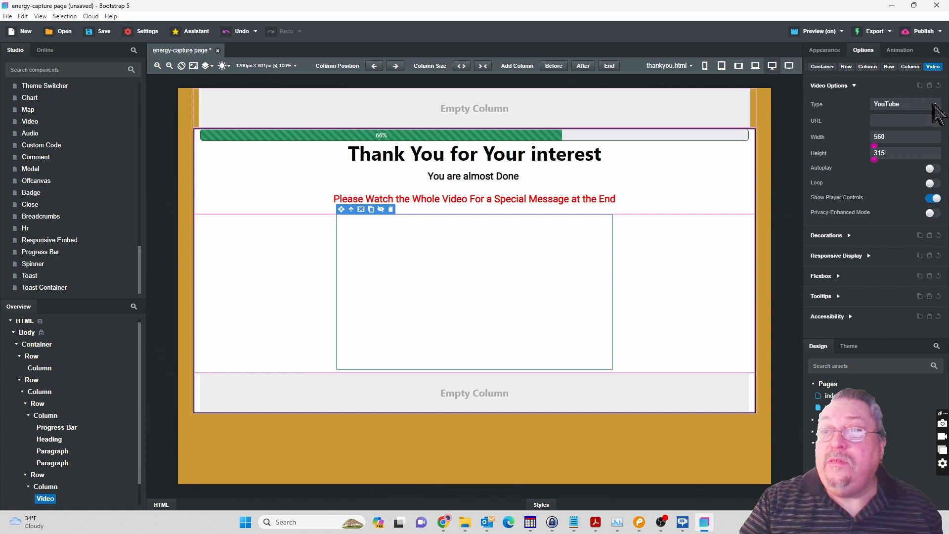
click(935, 104)
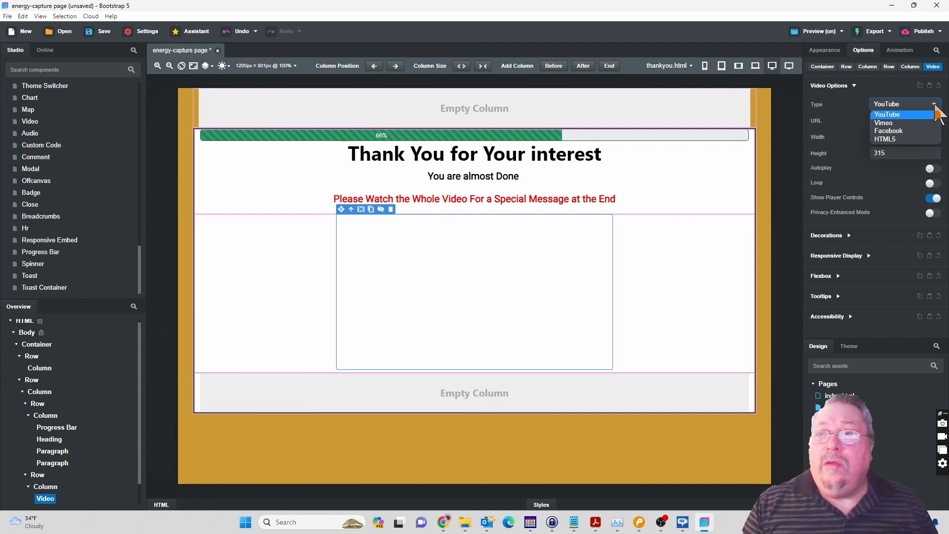
click(936, 115)
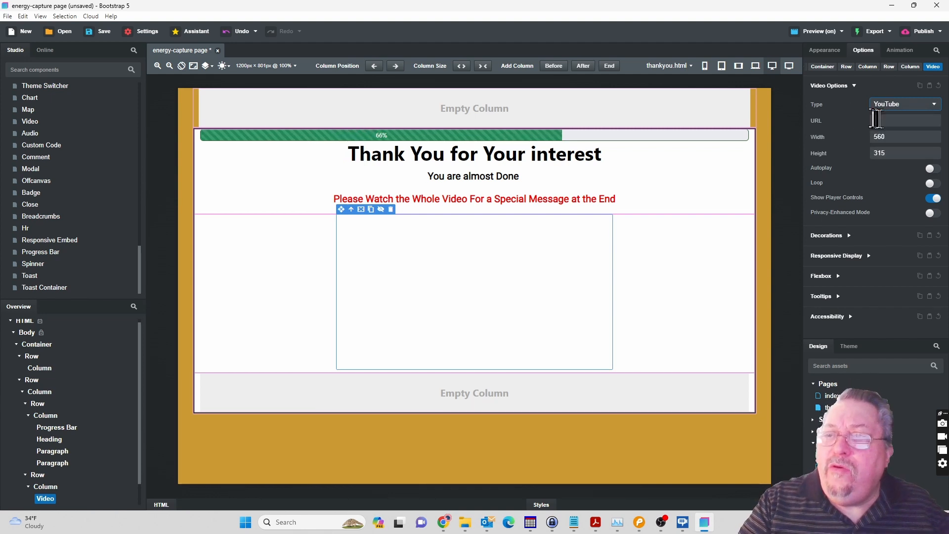
click(881, 121)
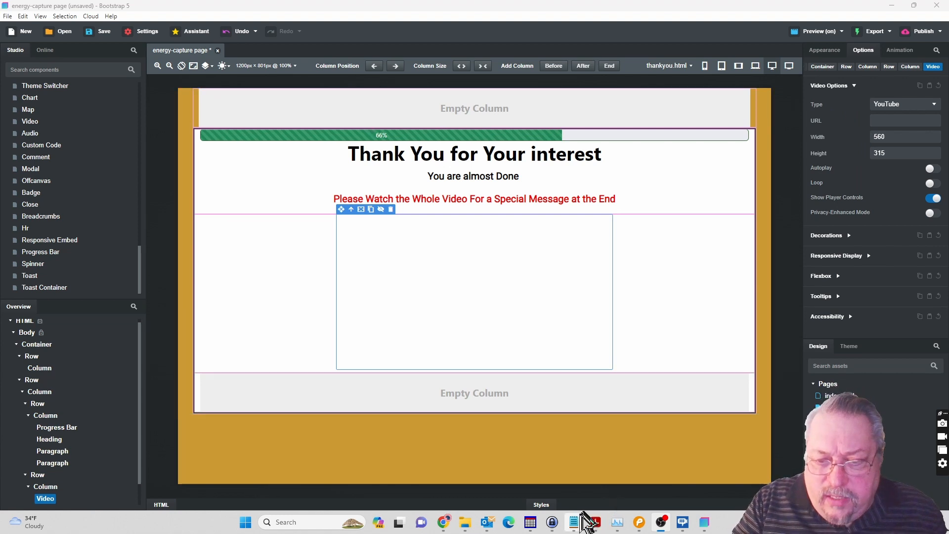
mouse_move(574, 520)
click(615, 490)
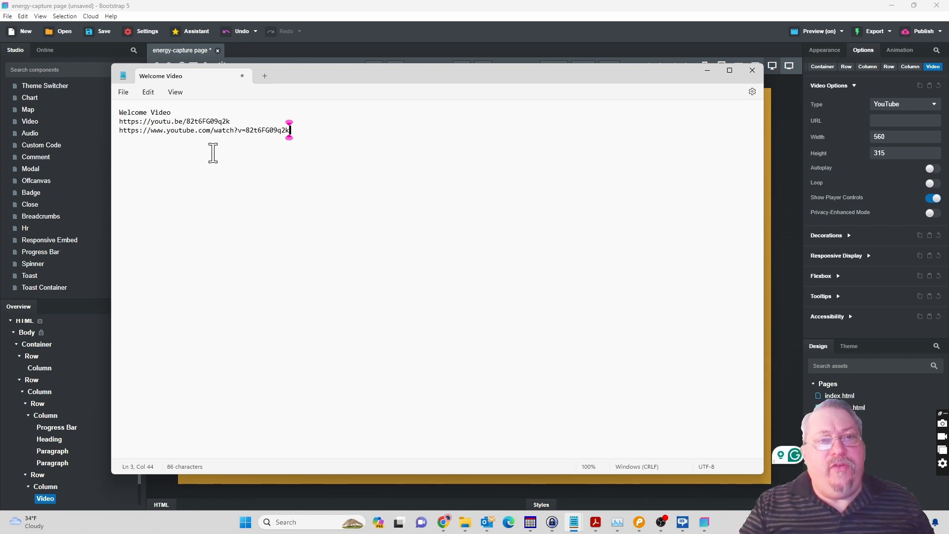
double_click(178, 122)
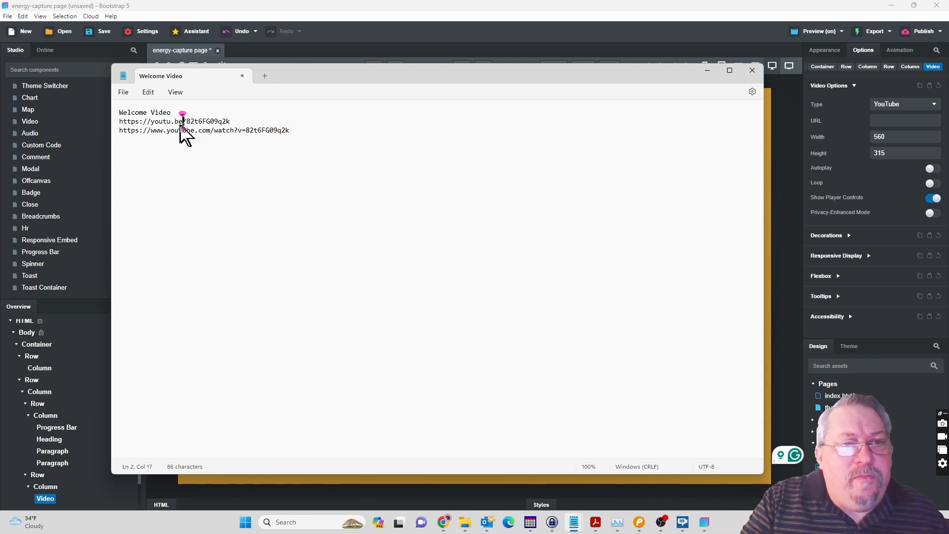
drag(172, 125, 153, 122)
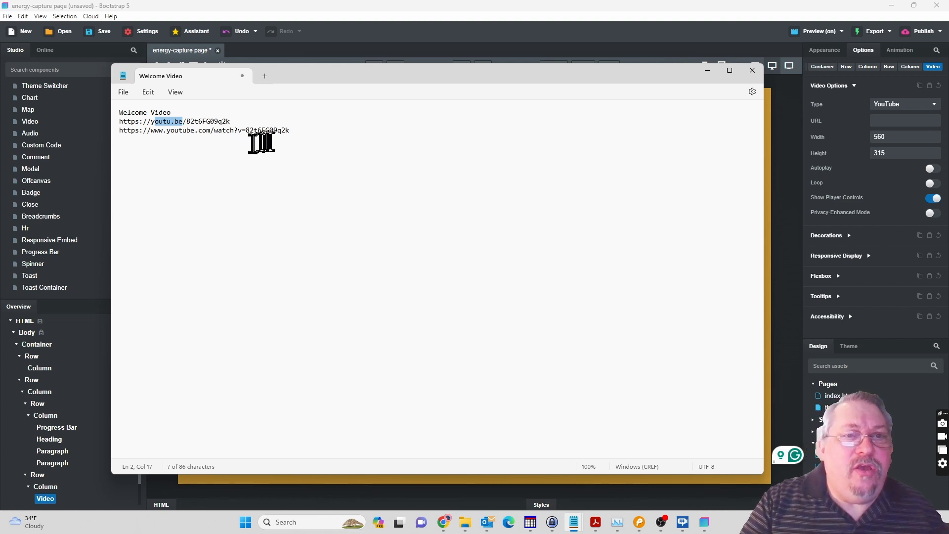
drag(292, 131, 109, 134)
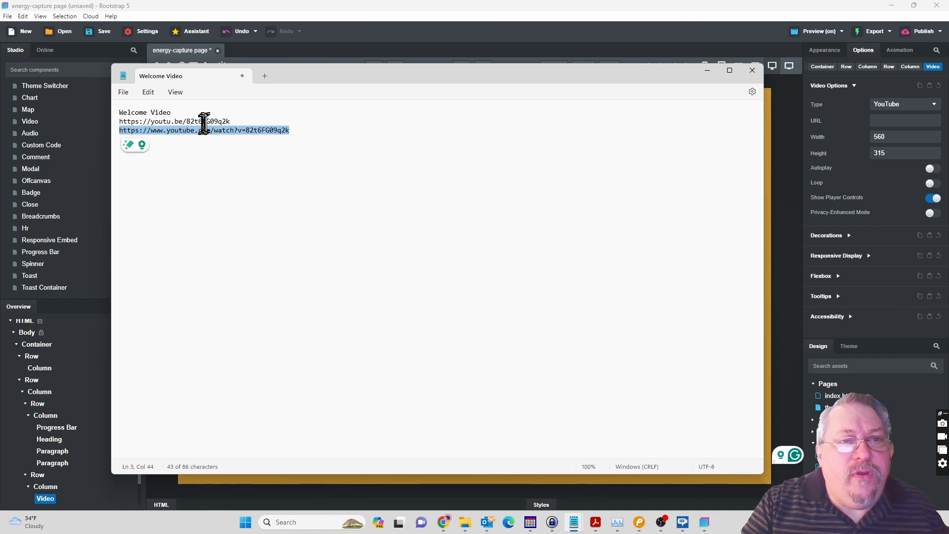
double_click(207, 121)
double_click(271, 131)
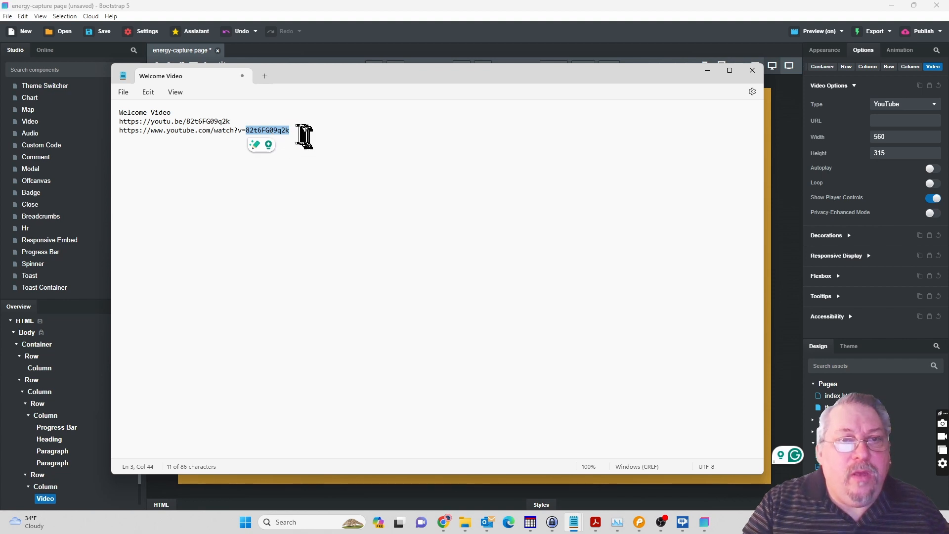
click(297, 131)
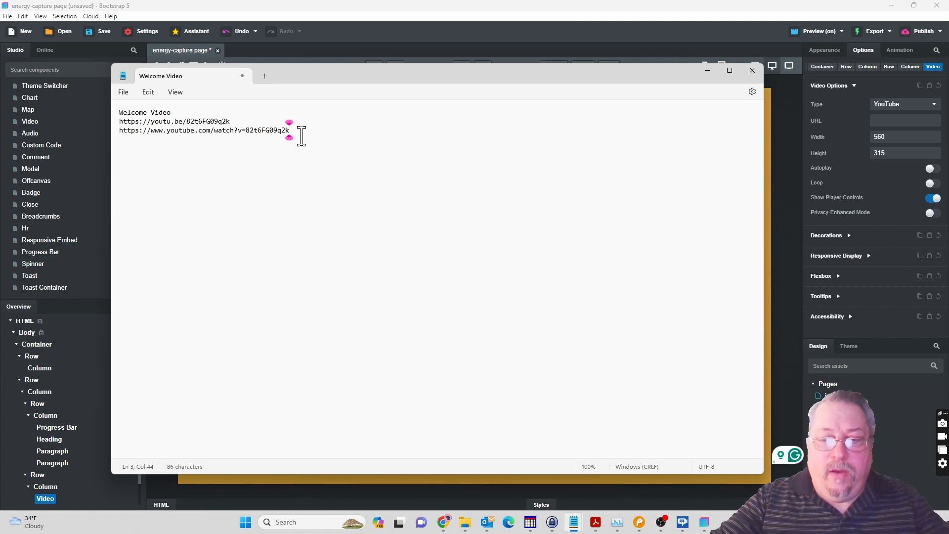
triple_click(302, 136)
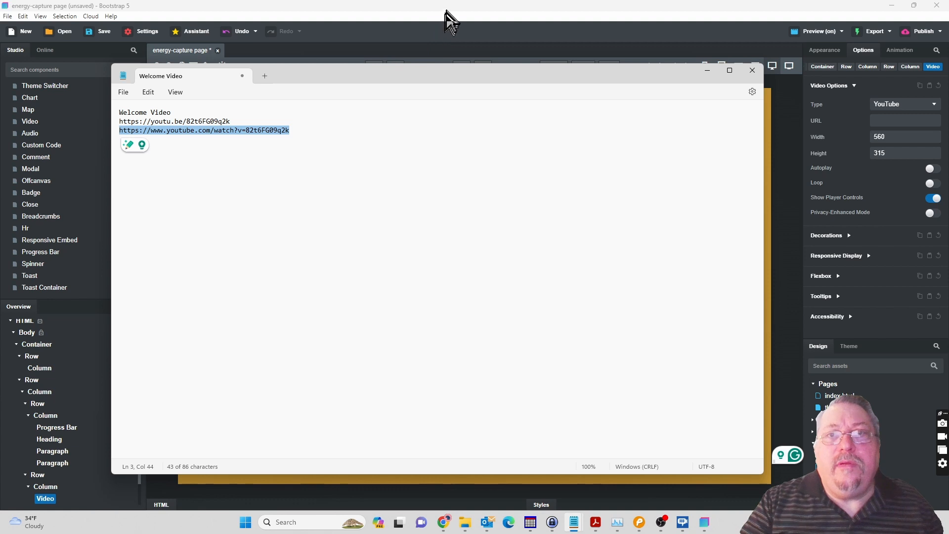
click(449, 10)
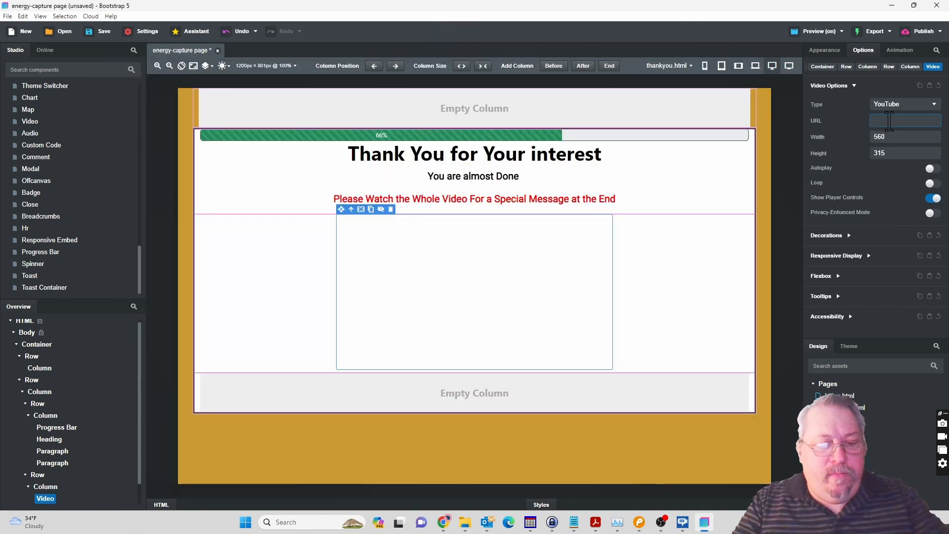
key(ctrl+v)
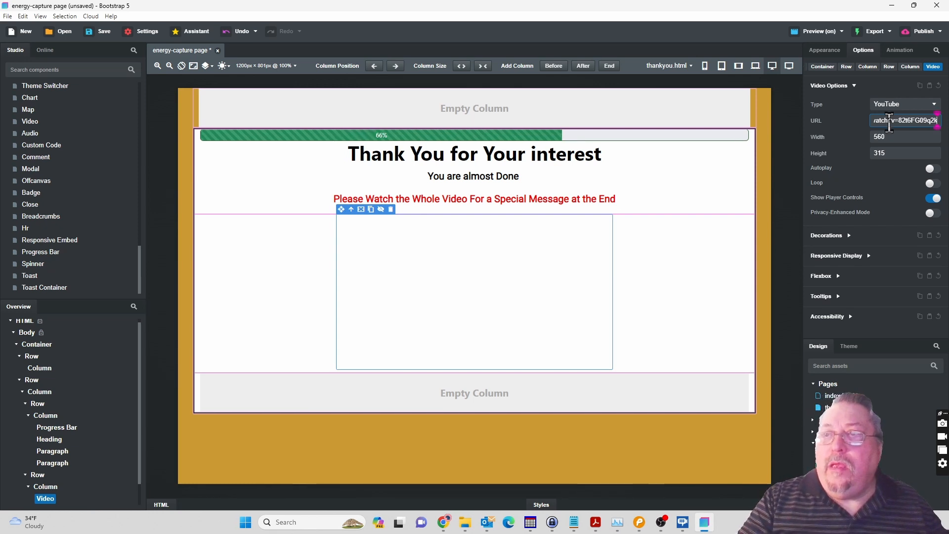
click(894, 136)
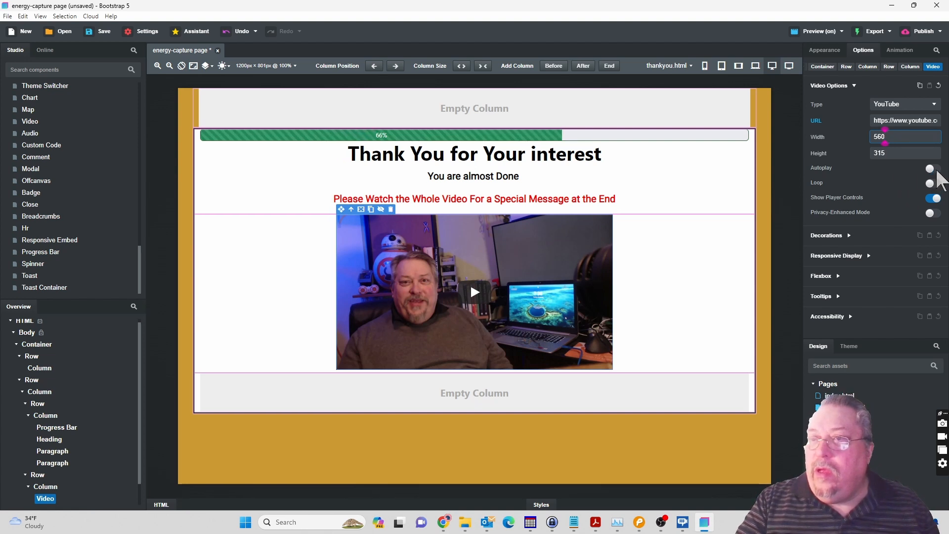
Try the video's Show Player Controls and Privacy-Enhanced Mode options, returning each to its original setting.
click(934, 199)
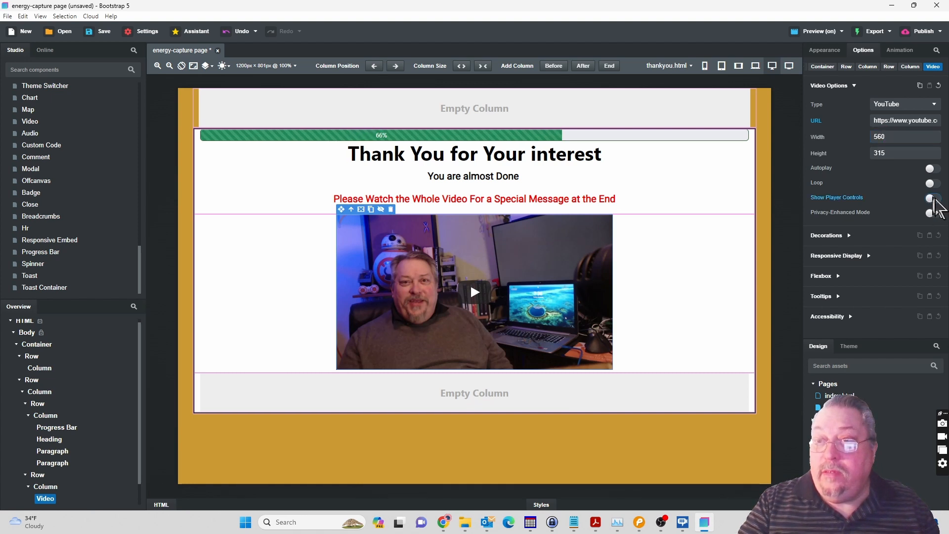
click(934, 199)
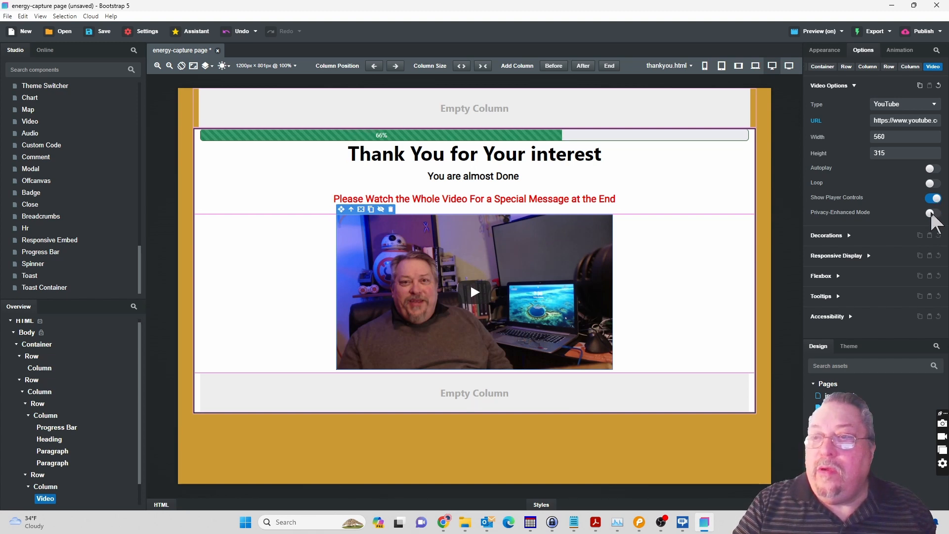
click(932, 213)
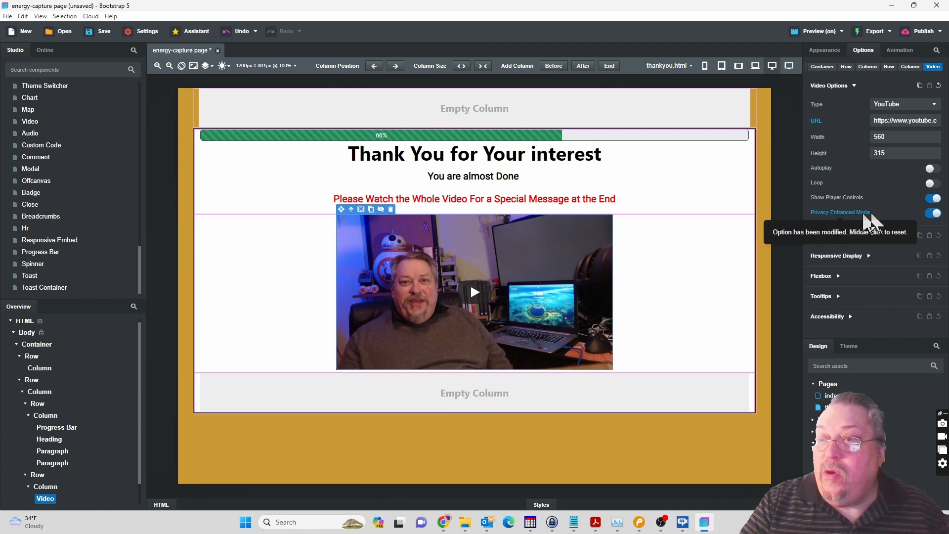
click(933, 213)
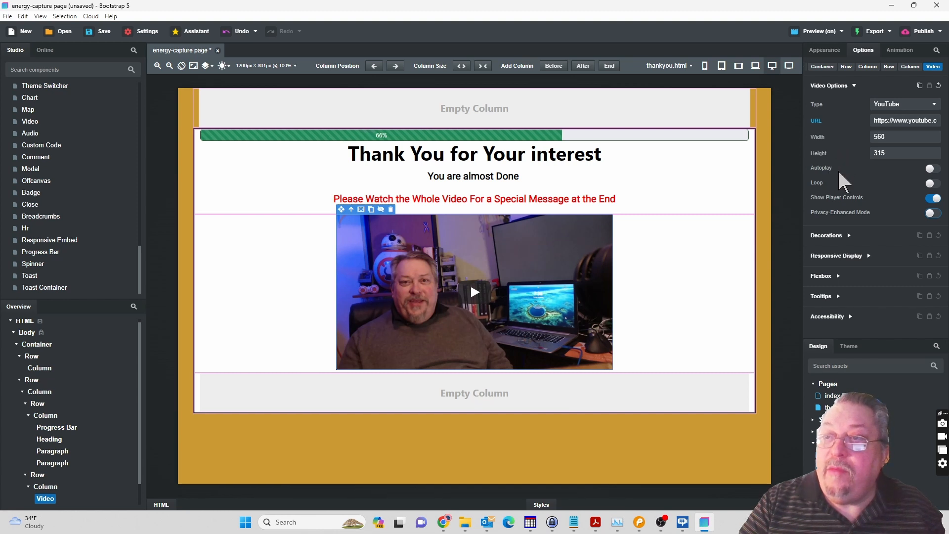
Set the embedded video's width to 600 and its height to 337.
click(901, 153)
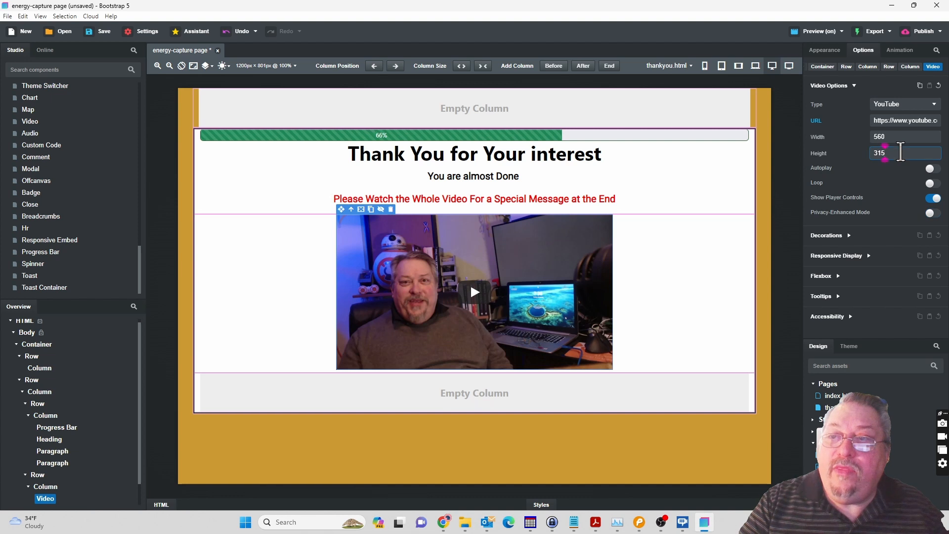
click(899, 137)
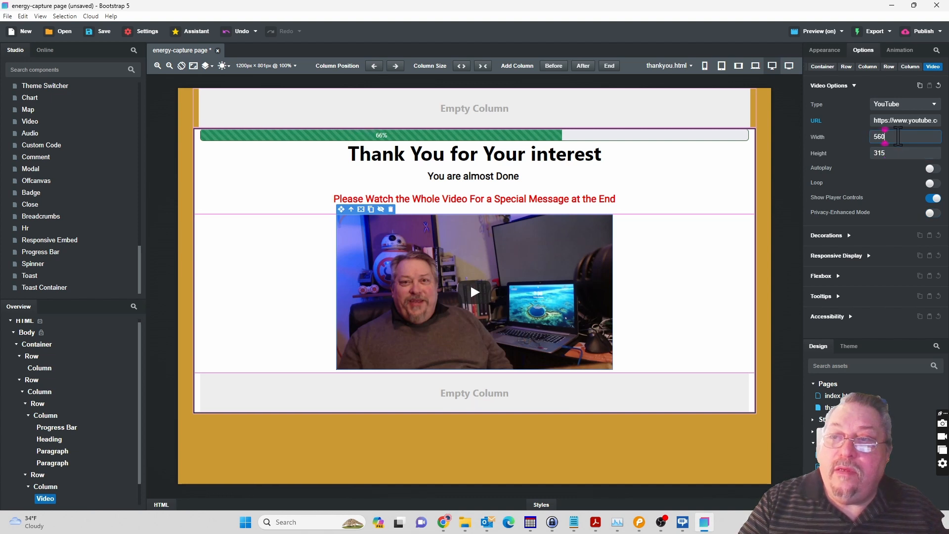
drag(898, 137, 856, 139)
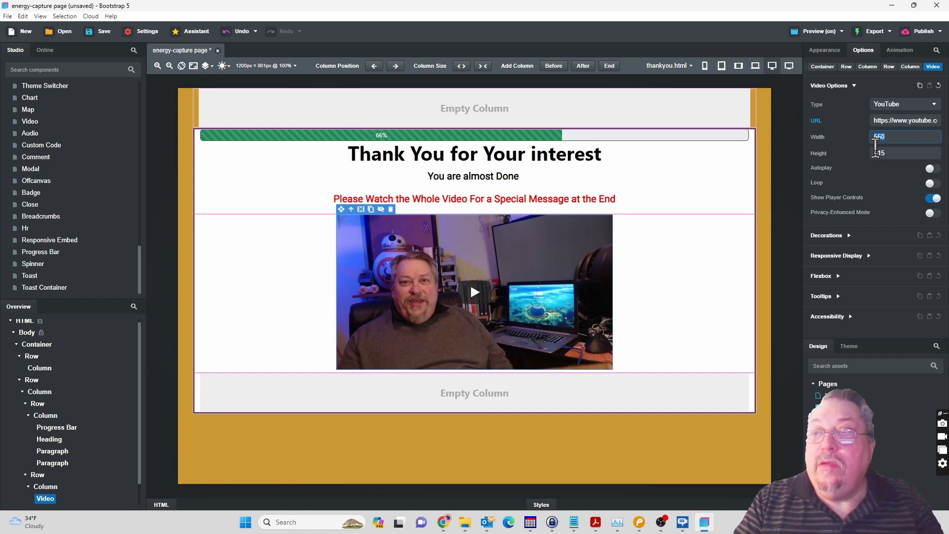
text(600)
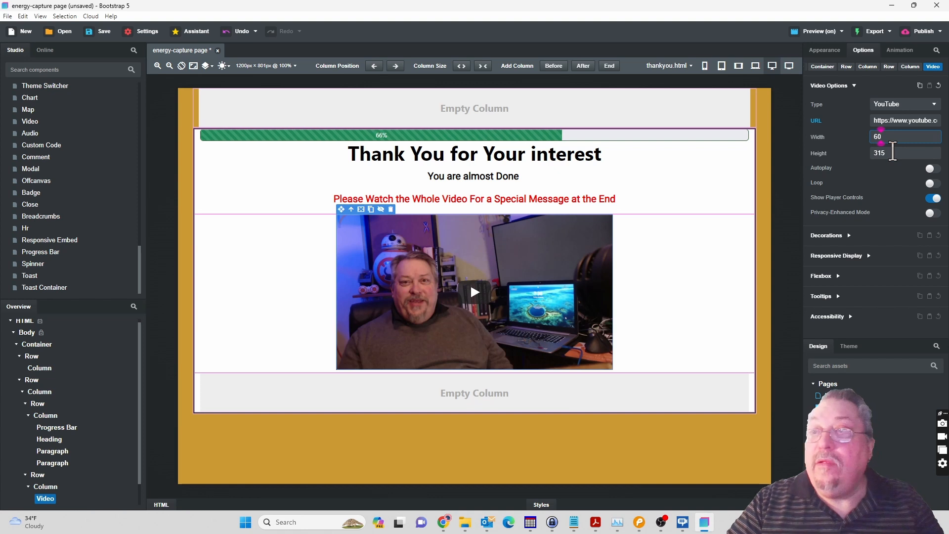
click(893, 152)
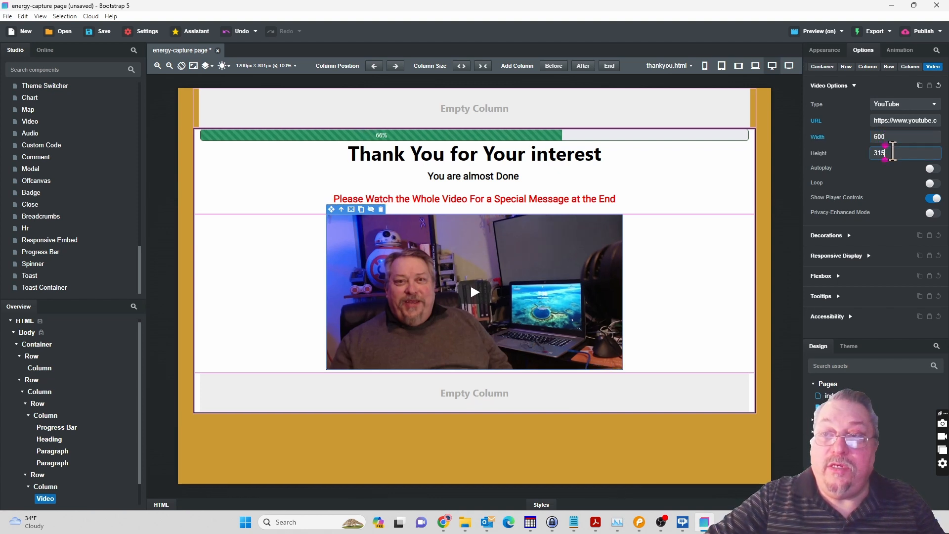
key(BackSpace)
key(BackSpace)
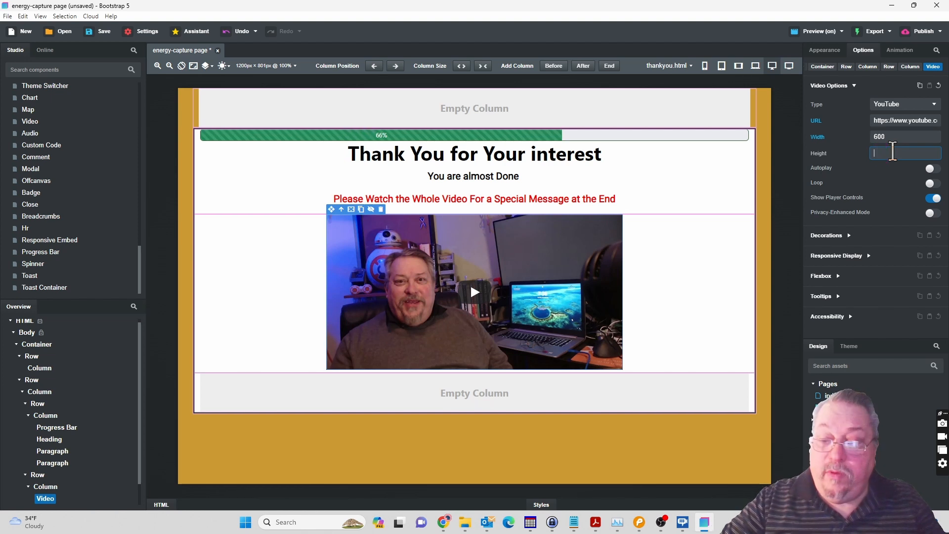
text(337)
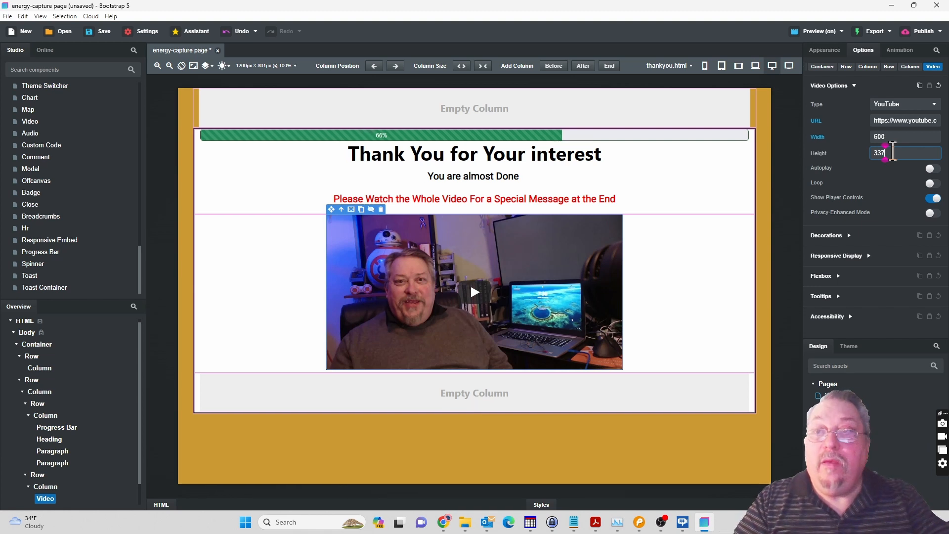
Apply the 337 height to the embedded video and check the ThankYou mockup in Pencil before returning to Bootstrap Studio.
key(Return)
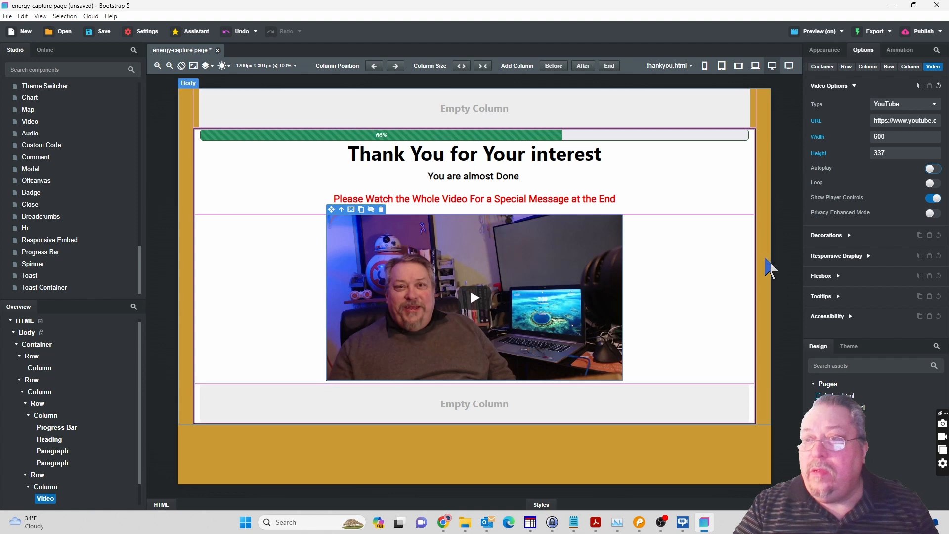
click(832, 55)
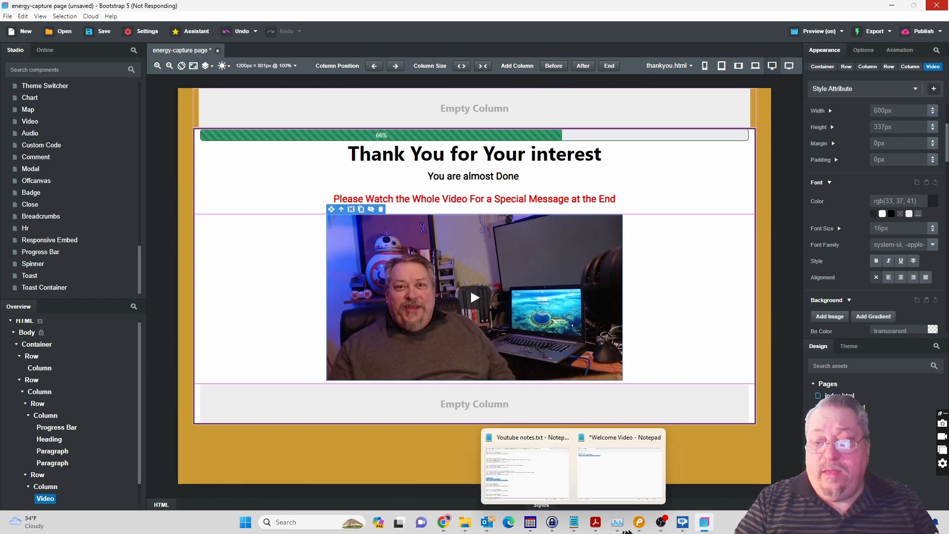
click(638, 524)
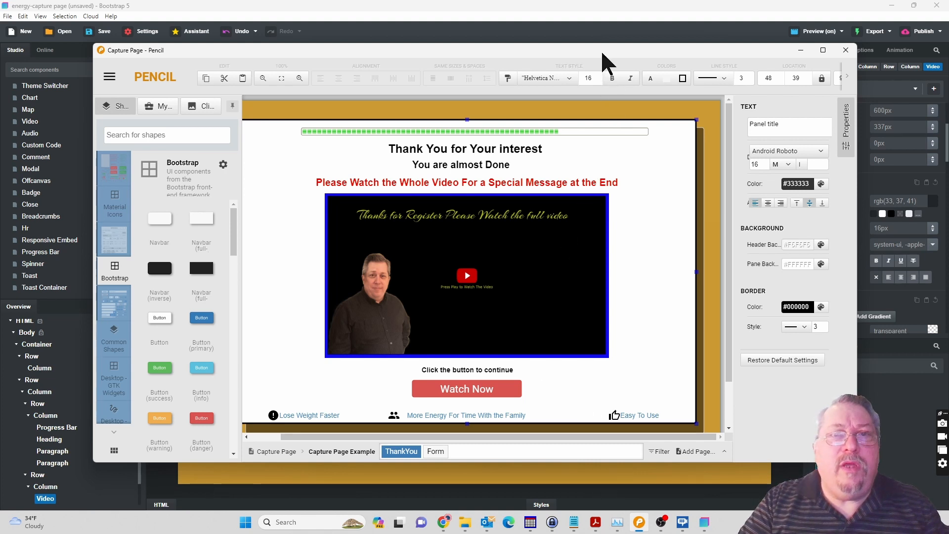
mouse_move(601, 50)
mouse_down()
mouse_move(601, 0)
mouse_move(571, 0)
mouse_up()
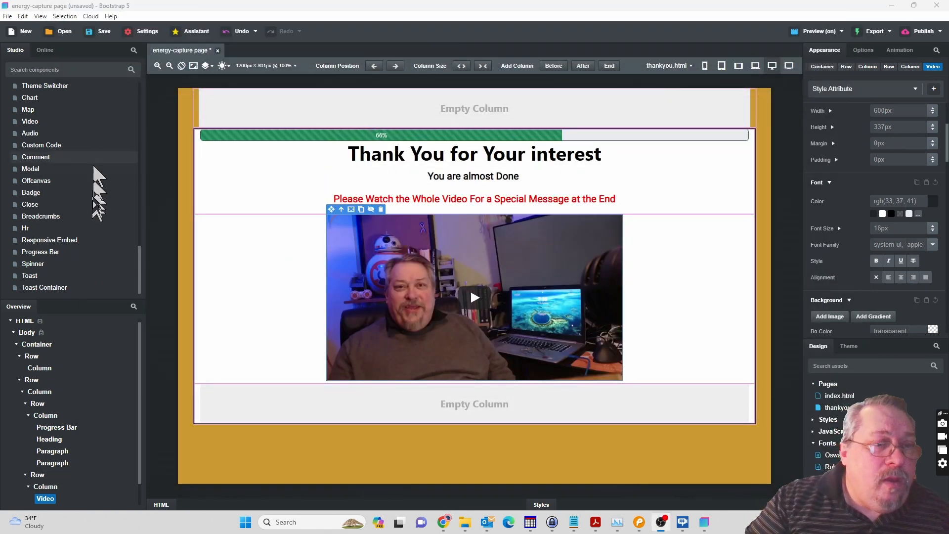
Add a new row inside the main content column, below the row that holds the empty column.
mouse_move(67, 174)
scroll(67, 174, up, 5)
scroll(66, 174, down, 10)
drag(28, 149, 54, 410)
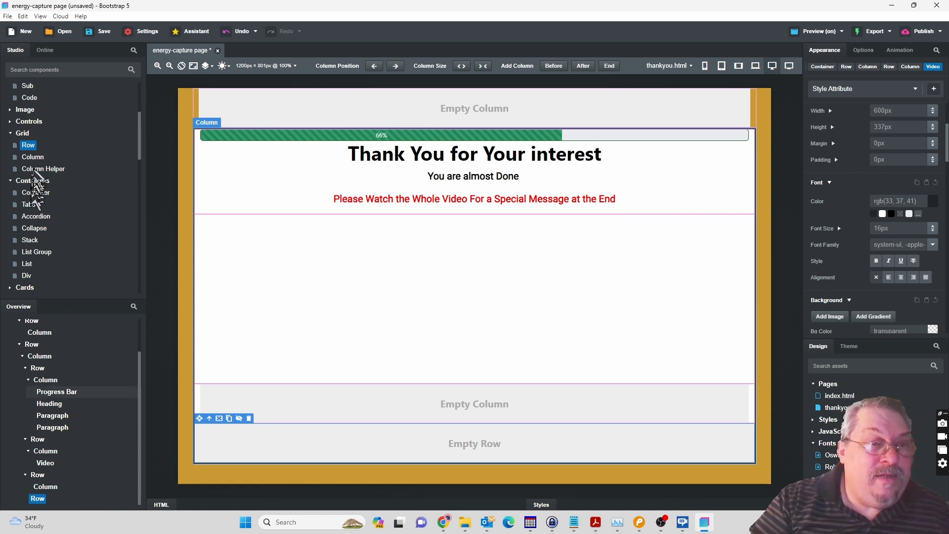
Insert three equal columns into the new empty row at the end of the content area.
click(35, 158)
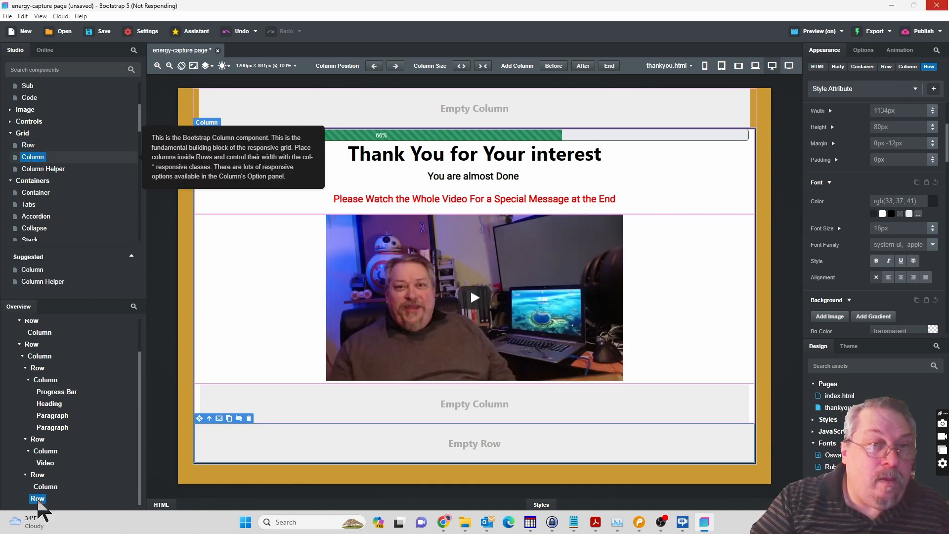
drag(34, 158, 37, 502)
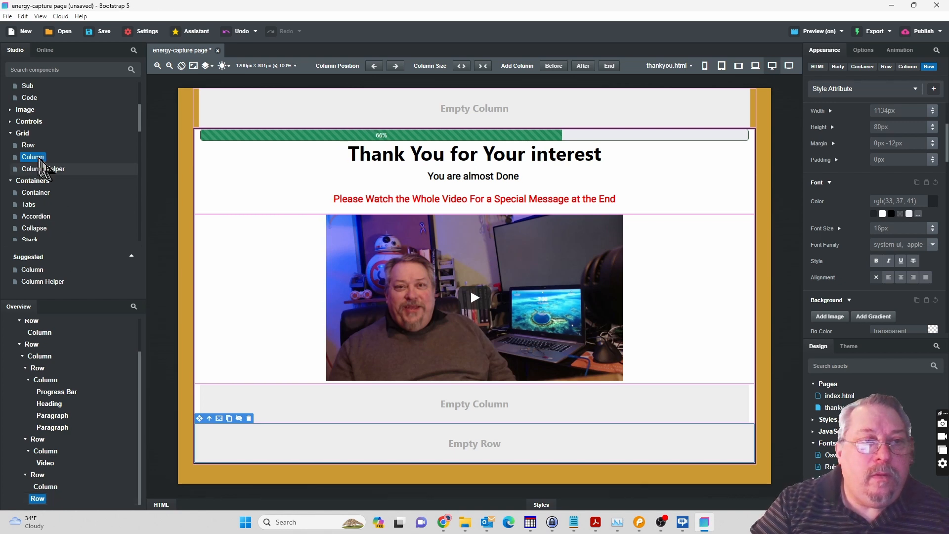
drag(100, 256, 36, 501)
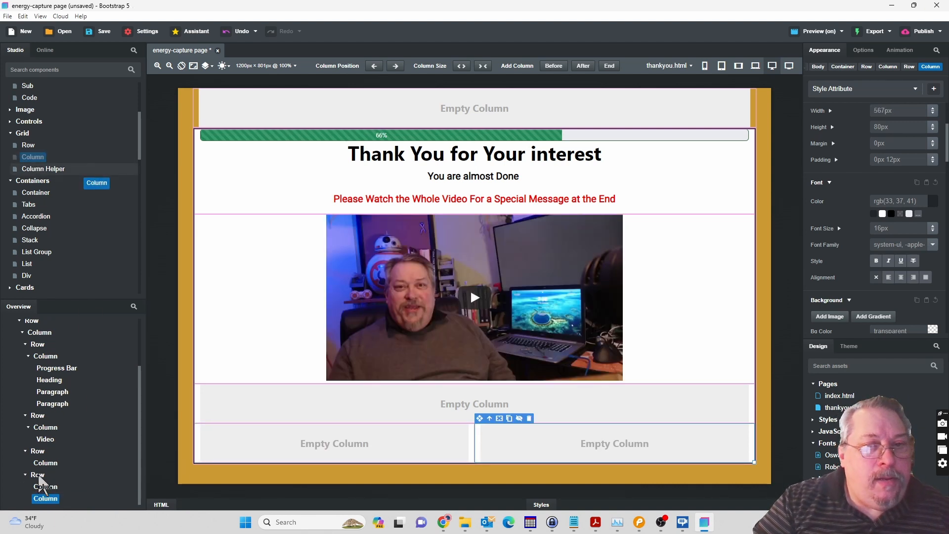
drag(39, 486, 42, 487)
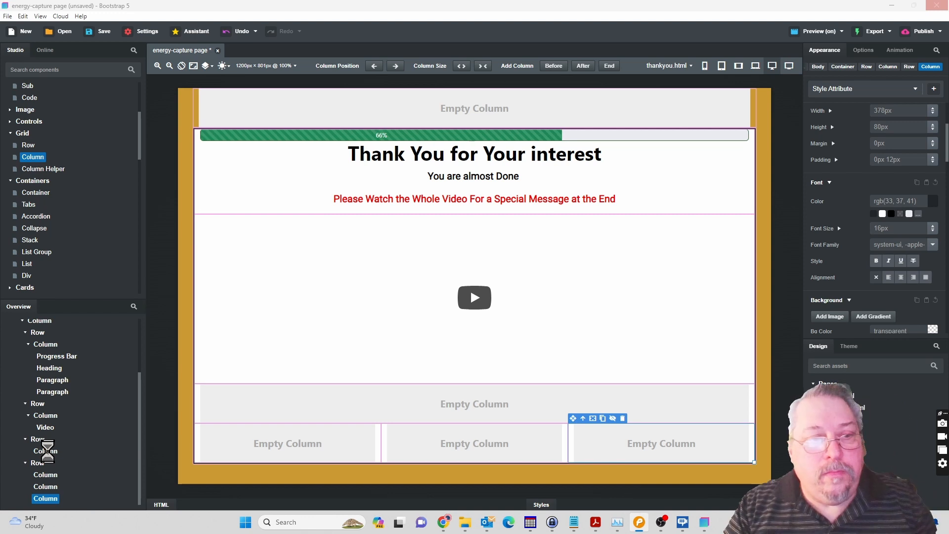
Center-align the empty column directly below the video and add a paragraph inside it.
click(45, 451)
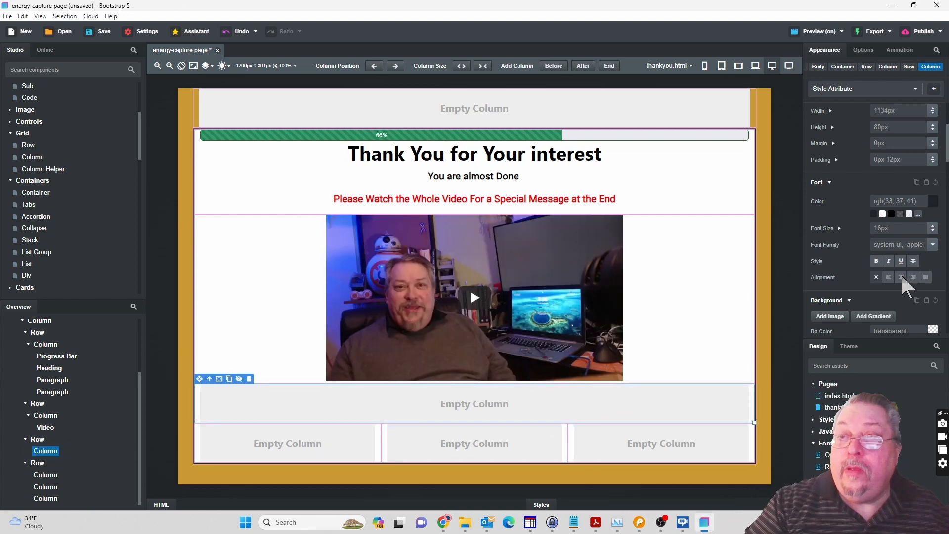
click(902, 278)
click(10, 133)
click(10, 145)
click(20, 204)
click(23, 240)
drag(140, 194, 138, 127)
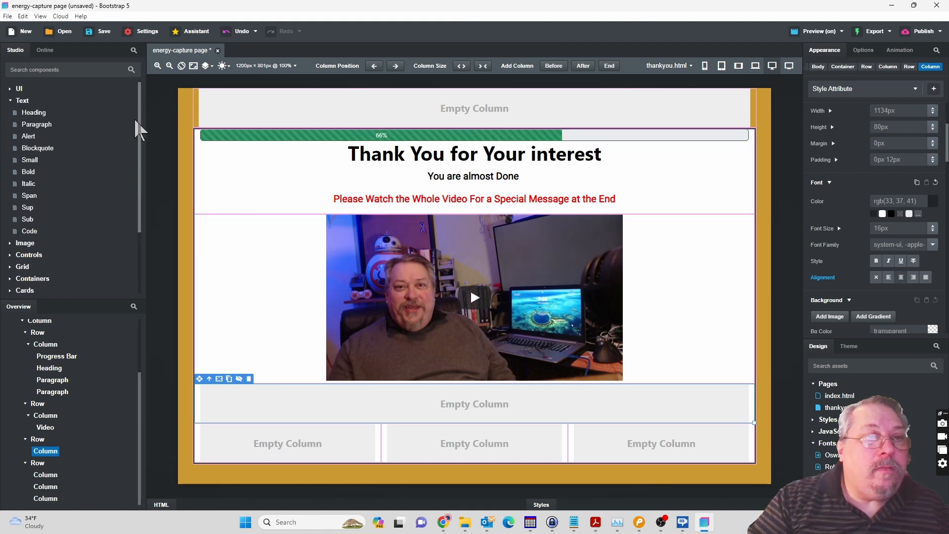
drag(36, 126, 55, 459)
Add a button below the new paragraph in the same column.
click(20, 101)
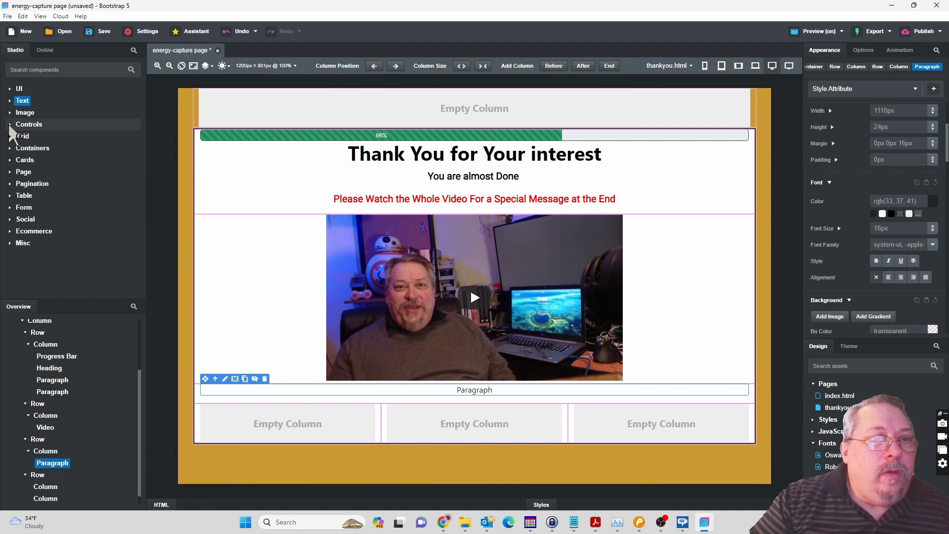
click(66, 126)
drag(31, 136, 52, 463)
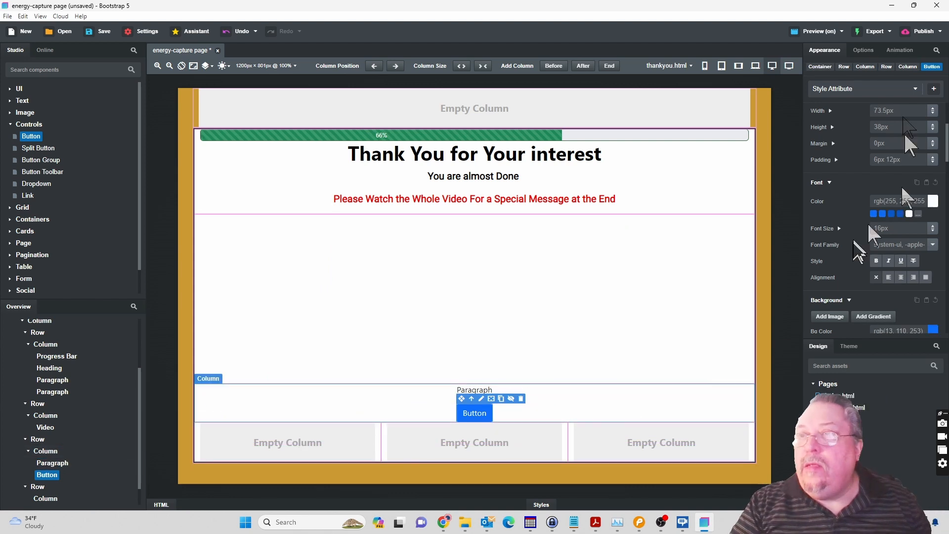
Set the button's size to Large, its style to Danger and its element type to Link.
click(863, 51)
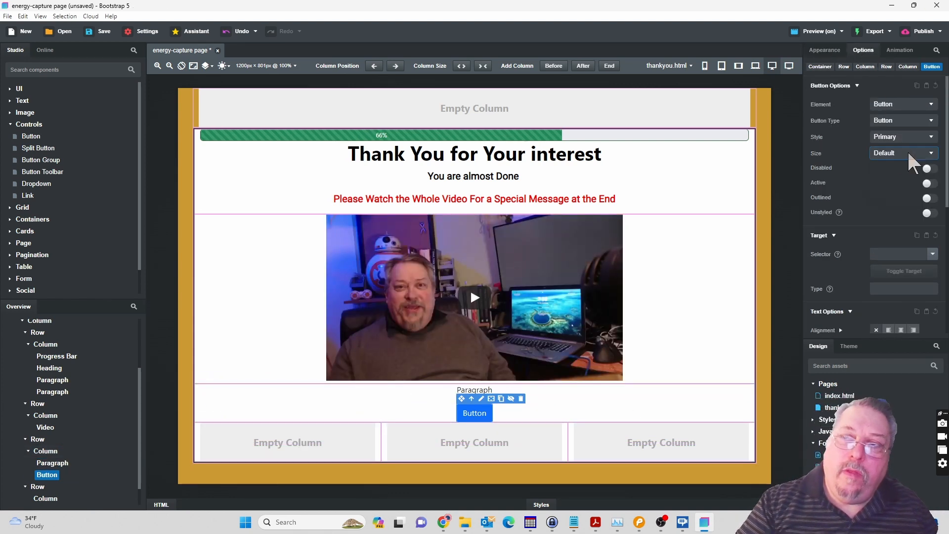
click(893, 184)
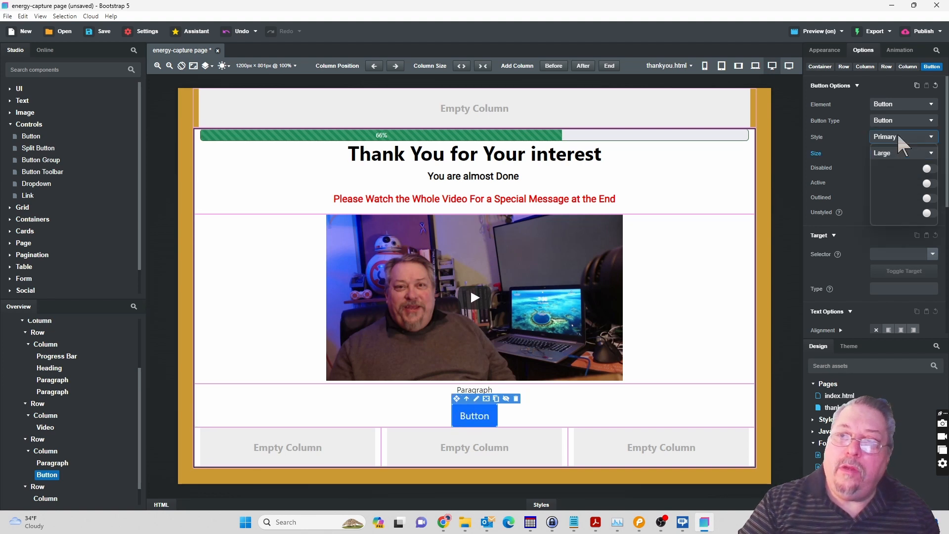
click(898, 138)
click(897, 180)
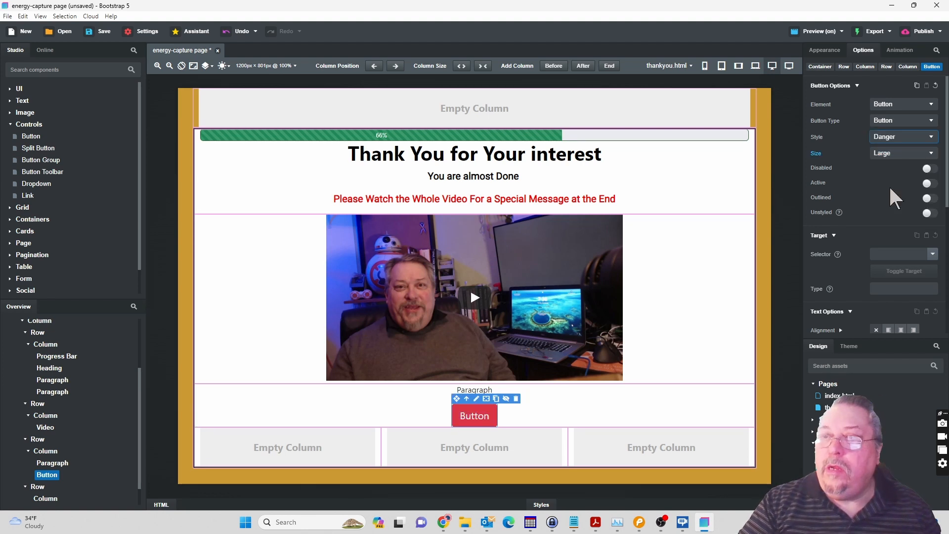
click(898, 104)
click(886, 125)
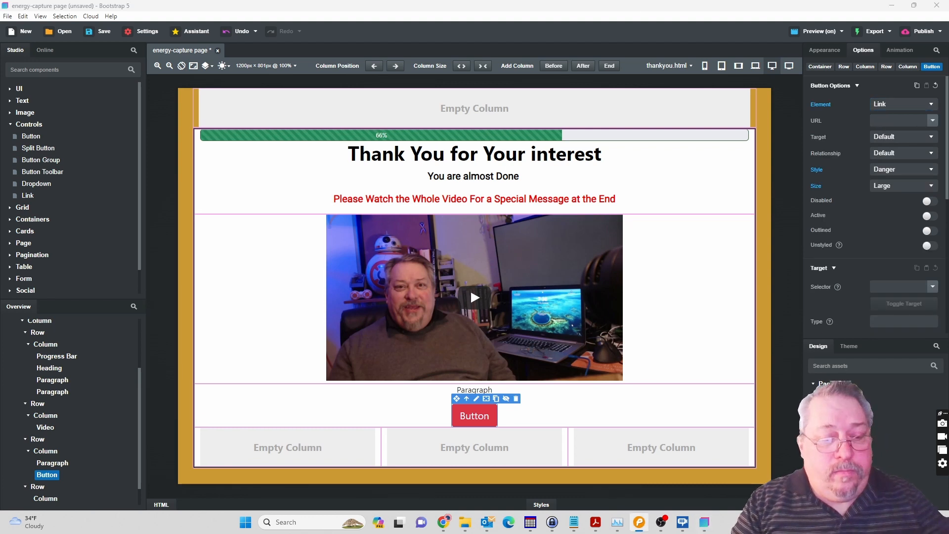
Replace the button's label with "Watch Now".
double_click(474, 415)
text(Watch Now)
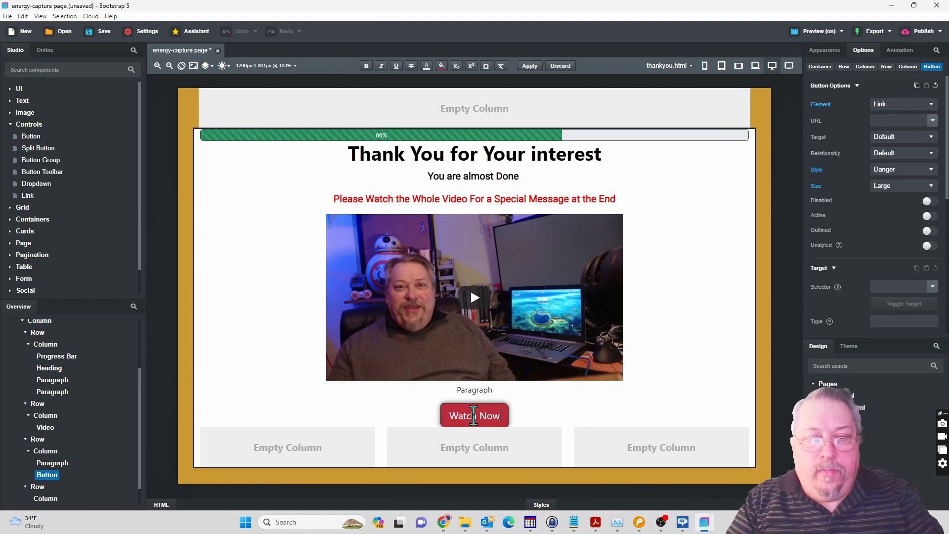
key(shift+Left)
key(shift+Left)
key(shift+Left)
key(shift+Left)
key(shift+Left)
key(shift+Left)
key(shift+Left)
key(shift+Left)
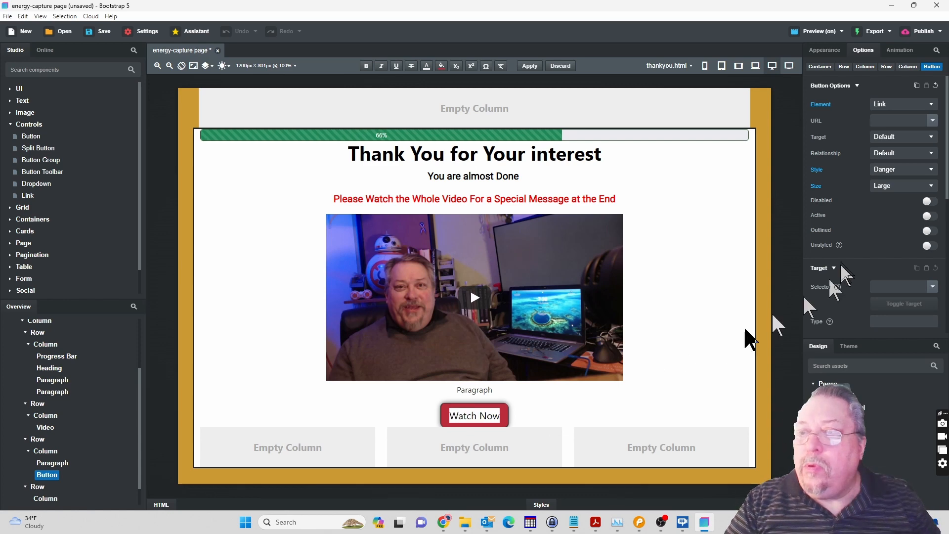
Make the Watch Now button's text bold Roboto and widen the button to about 182 px.
click(819, 50)
click(819, 50)
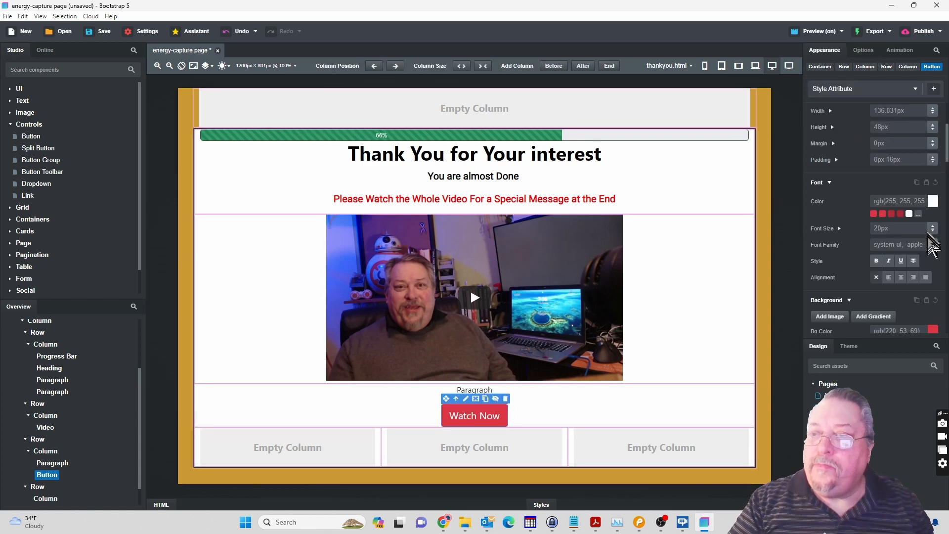
click(933, 245)
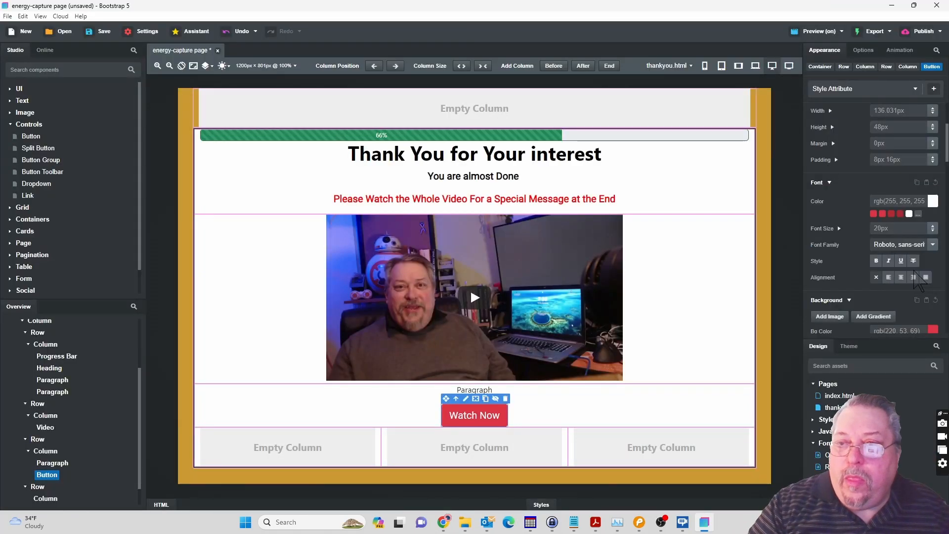
click(877, 261)
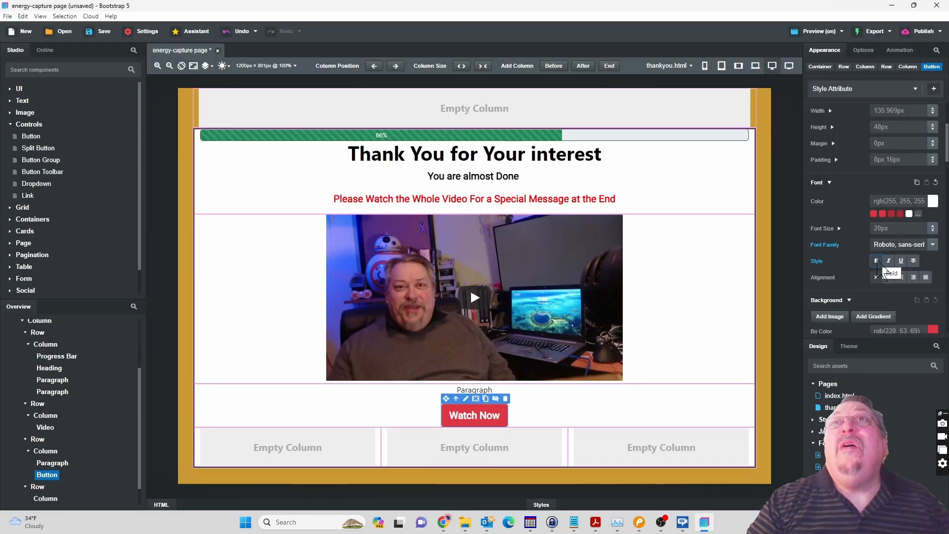
drag(934, 111, 936, 65)
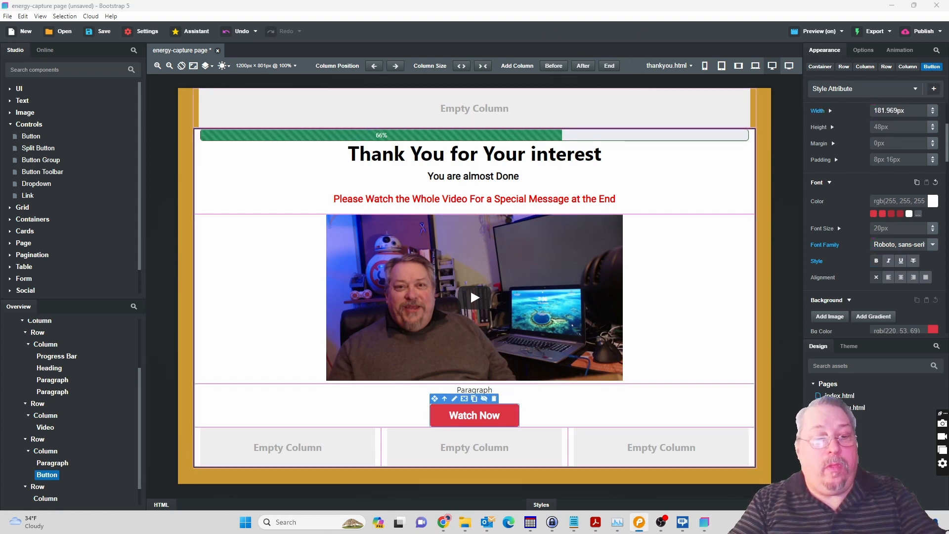
Replace the placeholder paragraph above the button with the pasted text "Click the button to continue", removing the extra blank lines.
click(474, 389)
double_click(474, 389)
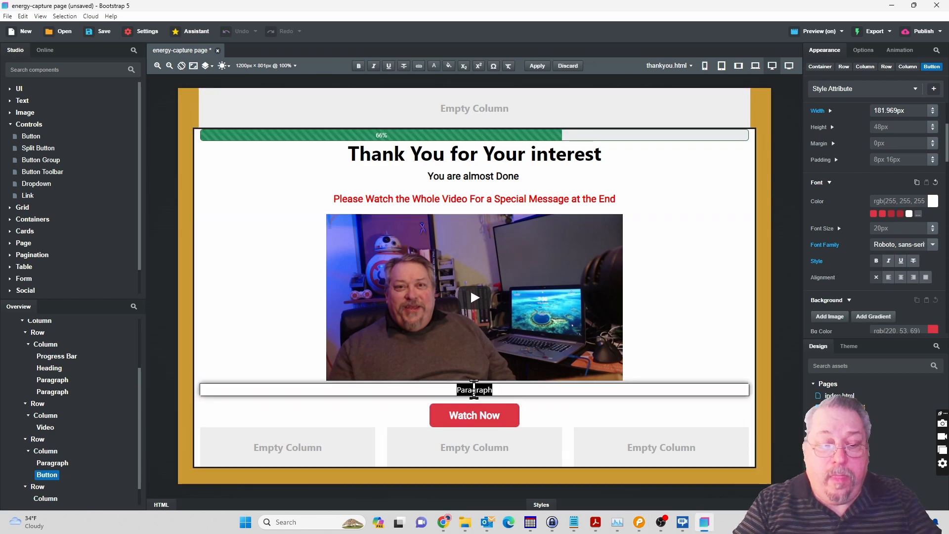
text(Click the button to continue)
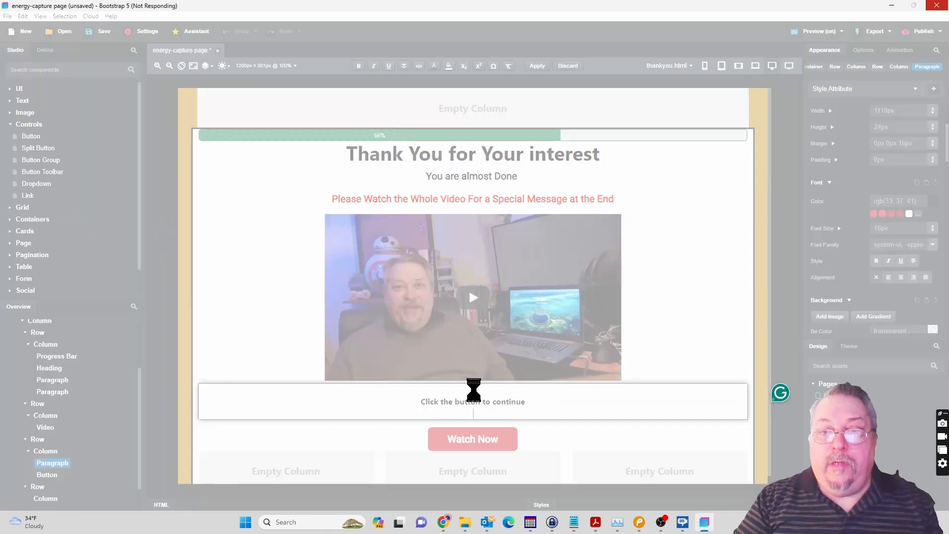
key(BackSpace)
click(474, 390)
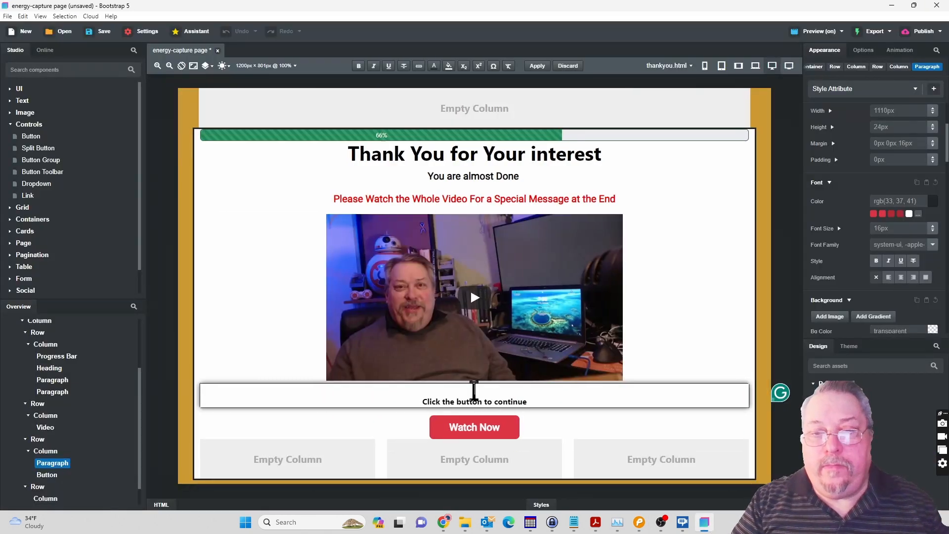
key(Delete)
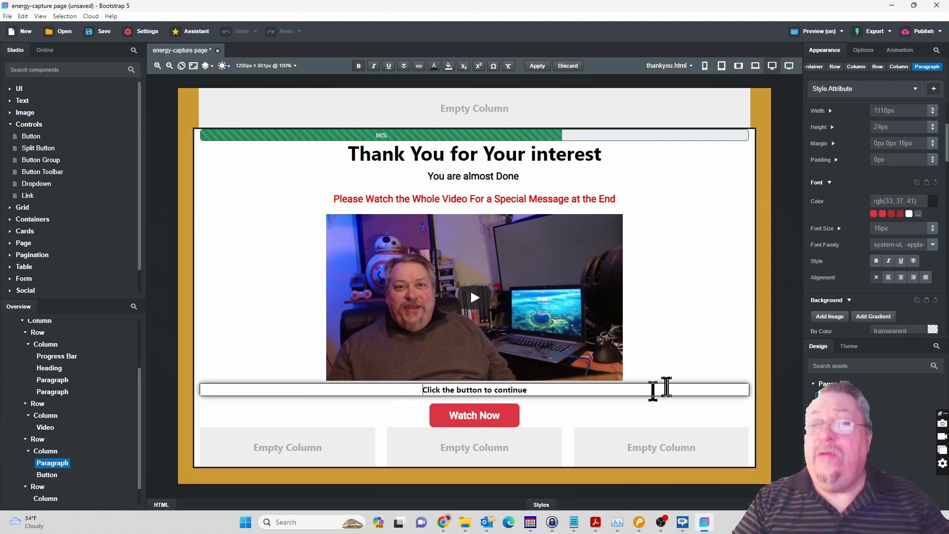
Set the "Click the button to continue" paragraph's font to Roboto and its size to 14 px.
click(933, 244)
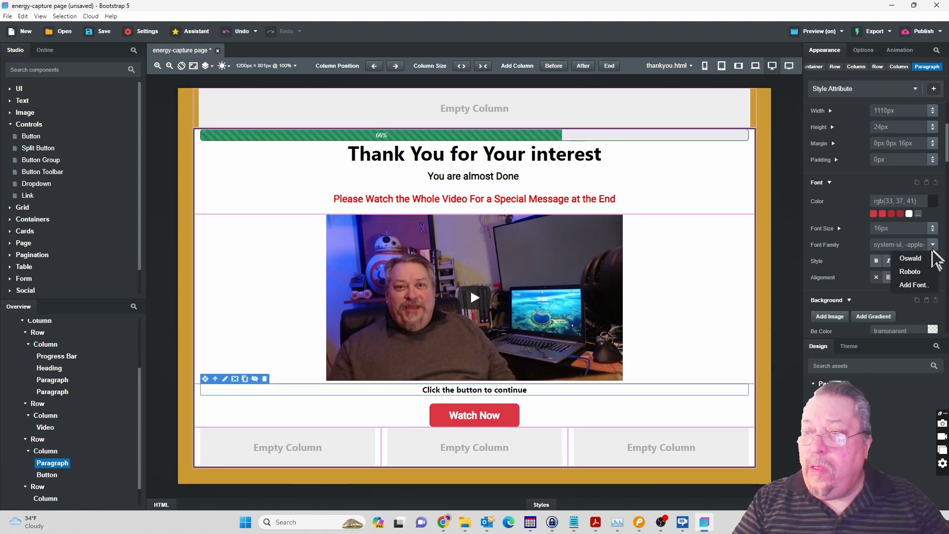
click(911, 272)
click(894, 227)
text(14)
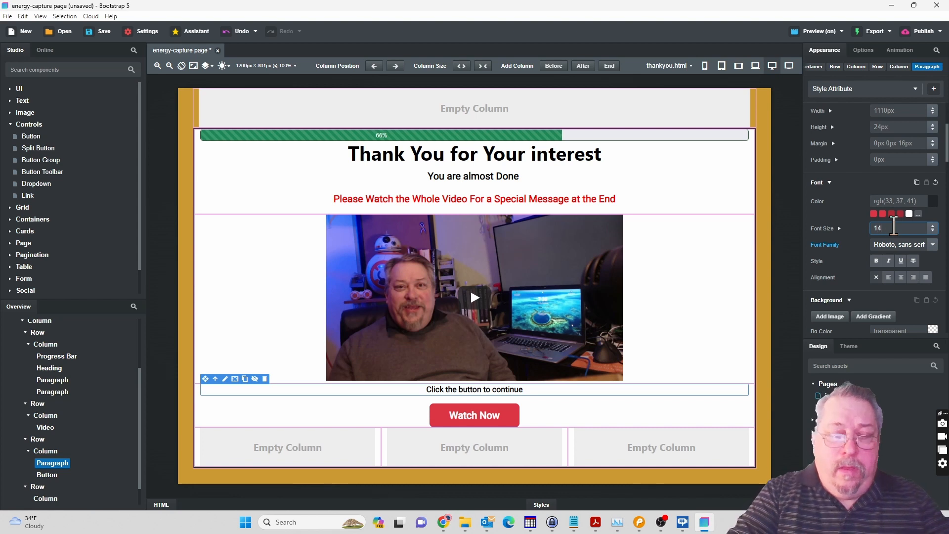
key(Return)
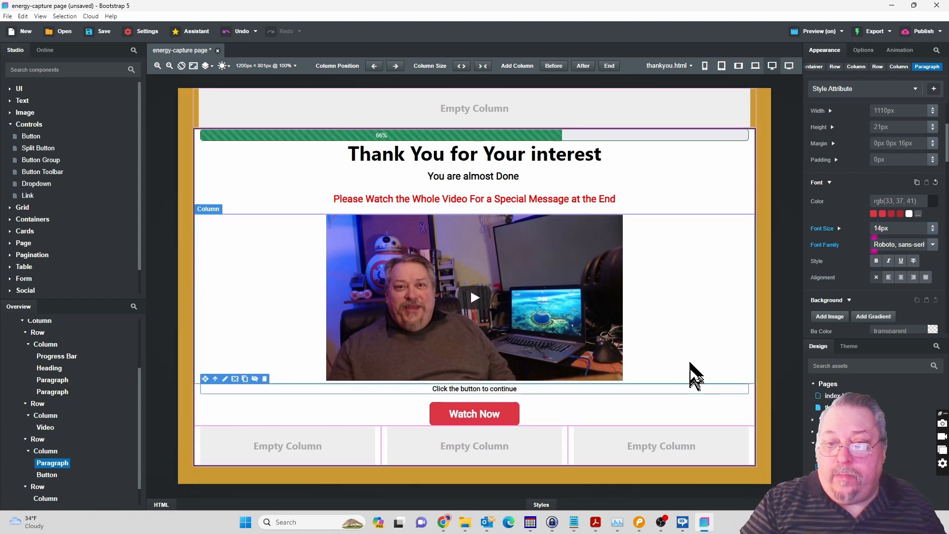
Copy the icon beside "Lose Weight Faster" on index.html and reopen thankyou.html.
double_click(839, 396)
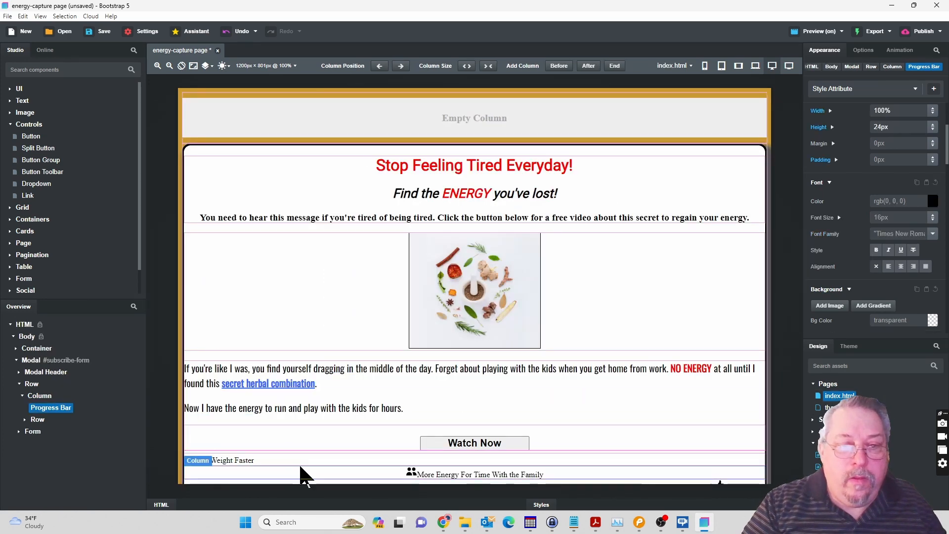
click(693, 232)
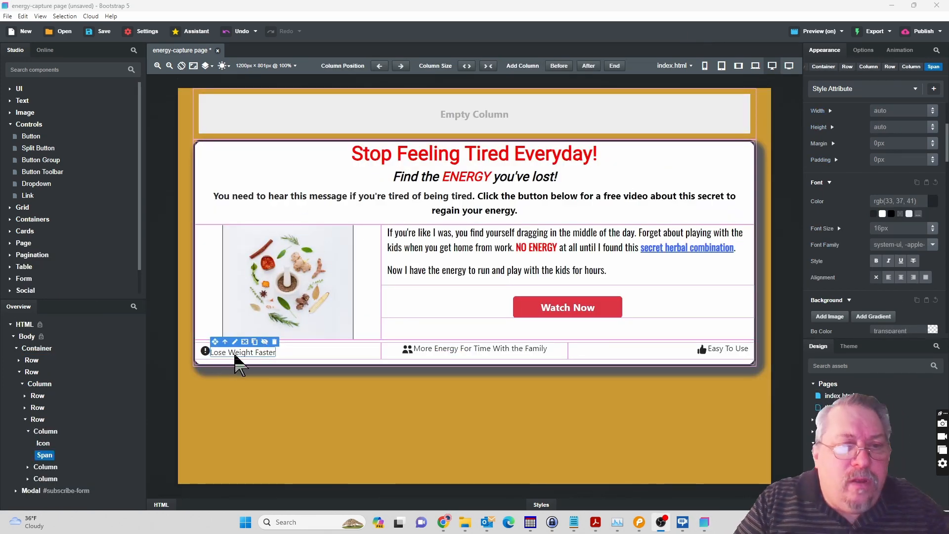
click(205, 351)
right_click(205, 351)
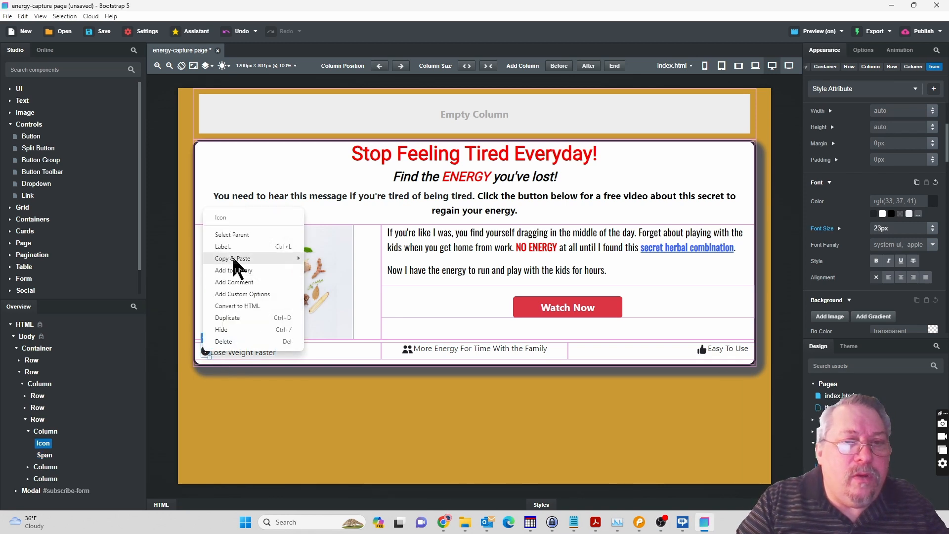
mouse_move(298, 258)
click(324, 278)
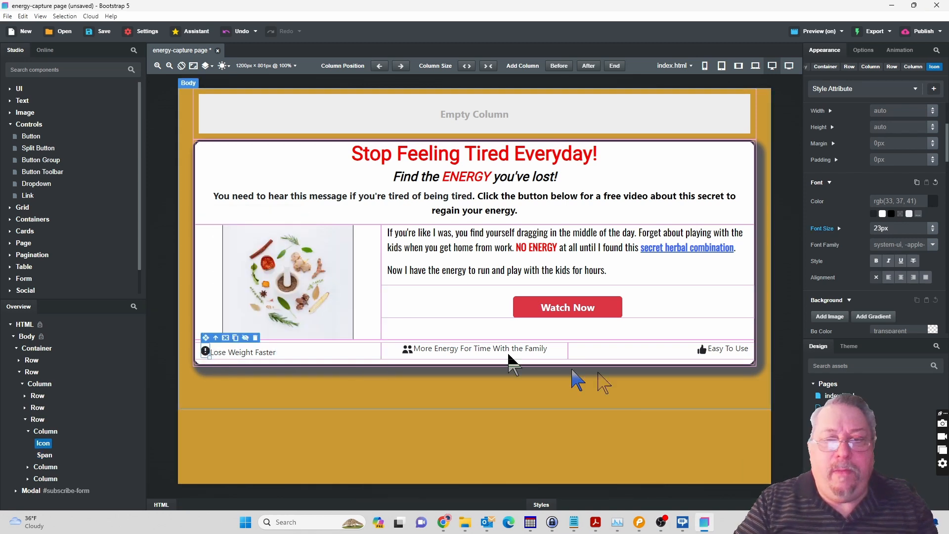
double_click(841, 407)
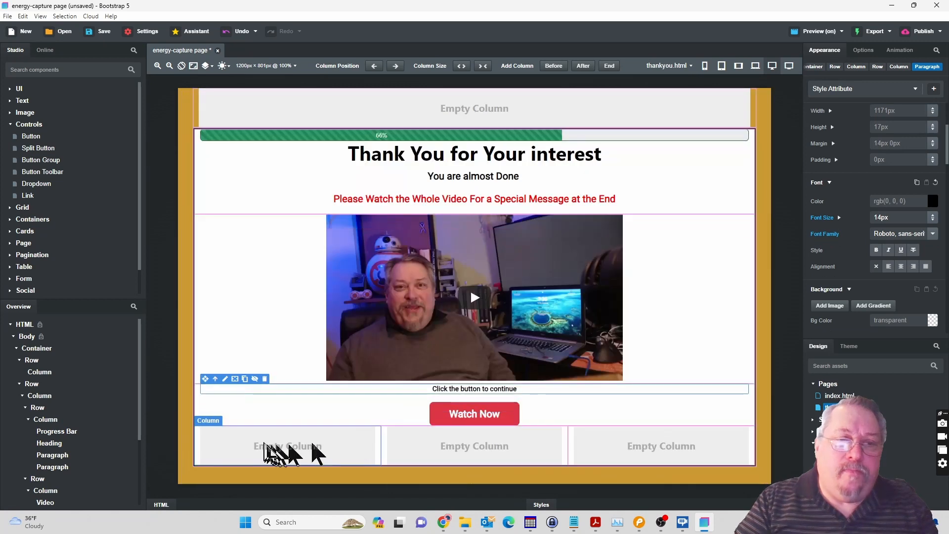
Paste the copied icon inside the first empty column of the row below the Watch Now button.
right_click(254, 444)
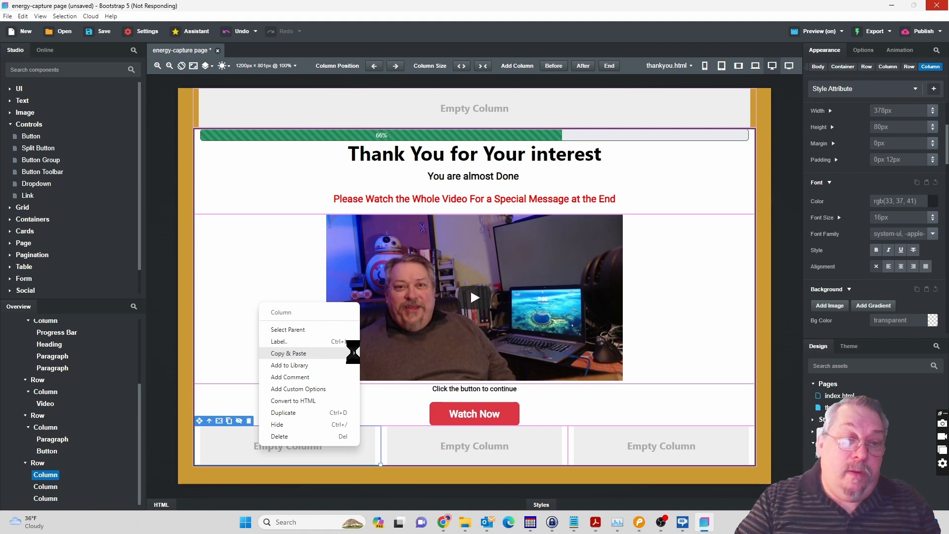
mouse_move(354, 354)
click(391, 435)
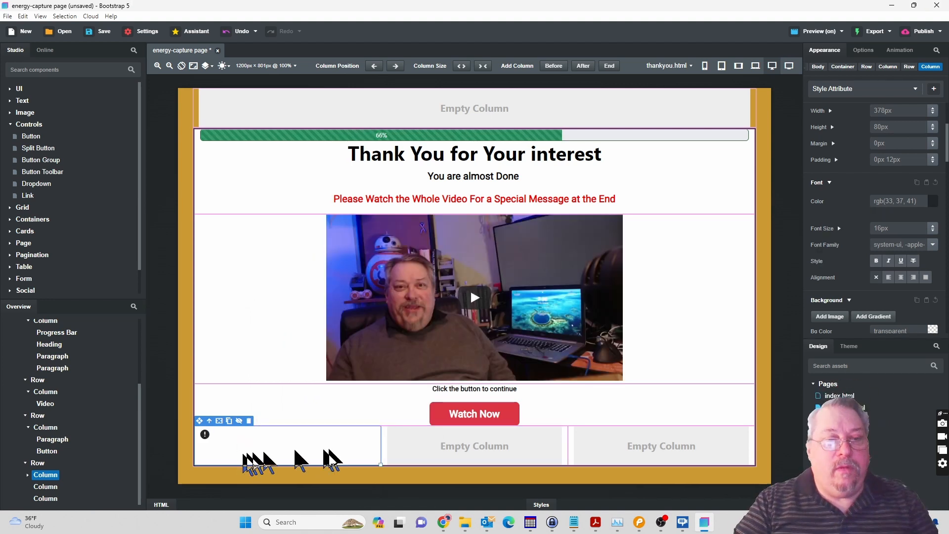
Copy the "Lose Weight Faster" text span from index.html and paste it inside the first icon column of thankyou.html.
click(841, 395)
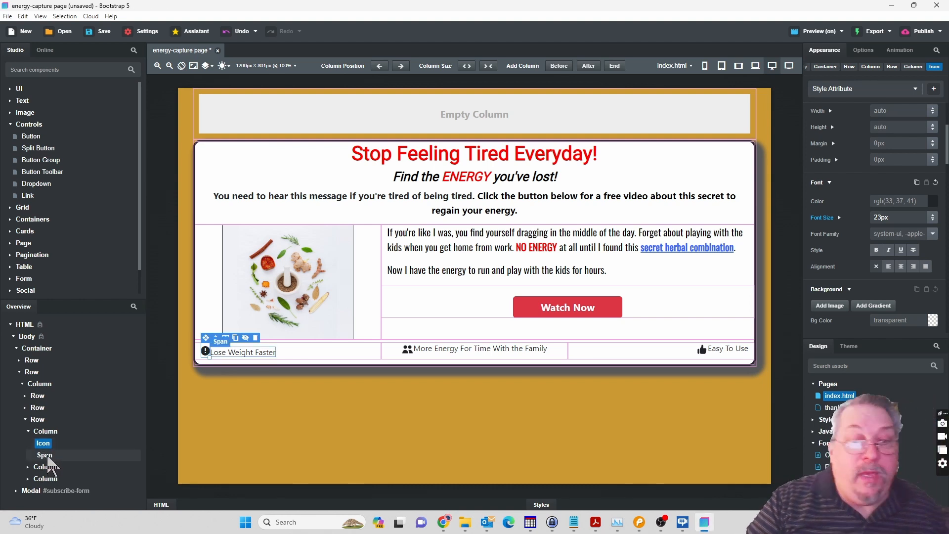
click(45, 455)
right_click(48, 457)
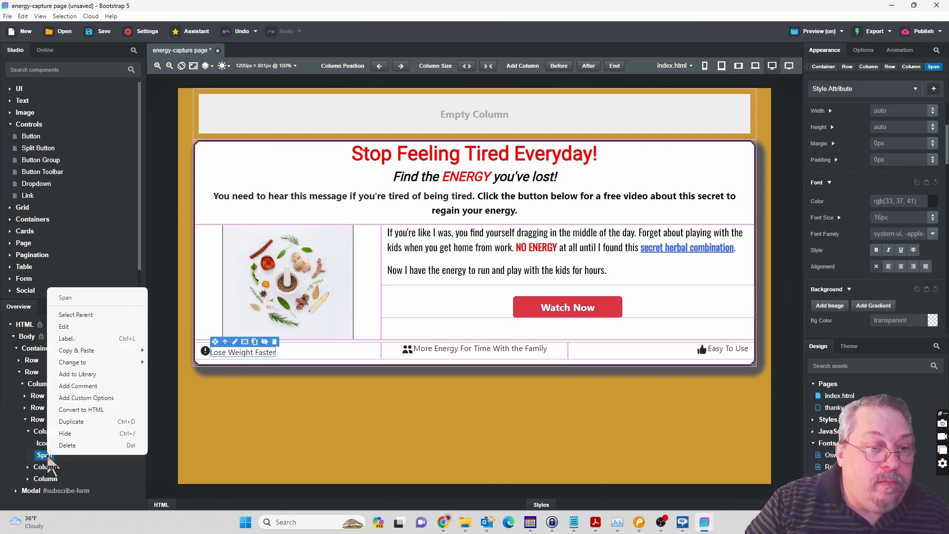
mouse_move(91, 350)
click(174, 370)
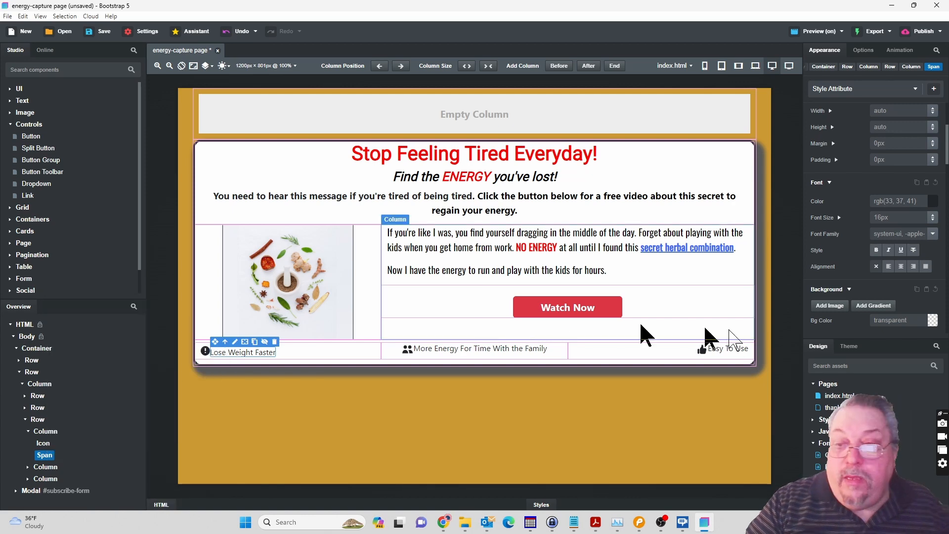
click(835, 408)
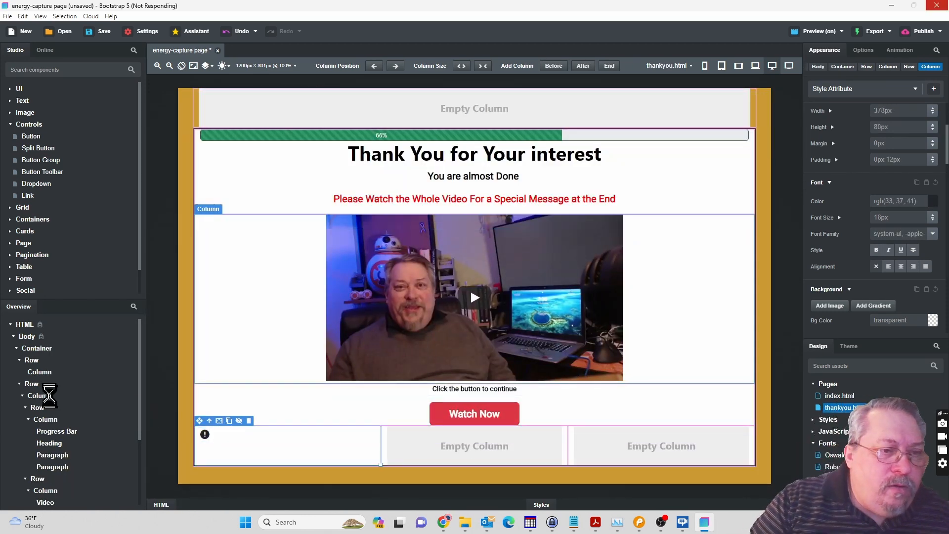
scroll(53, 406, down, 4)
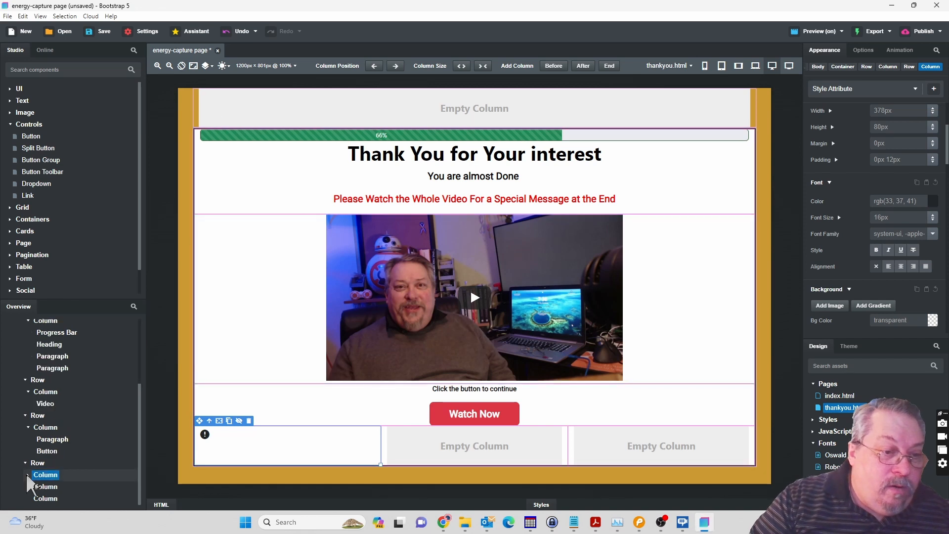
right_click(45, 475)
mouse_move(124, 370)
click(188, 447)
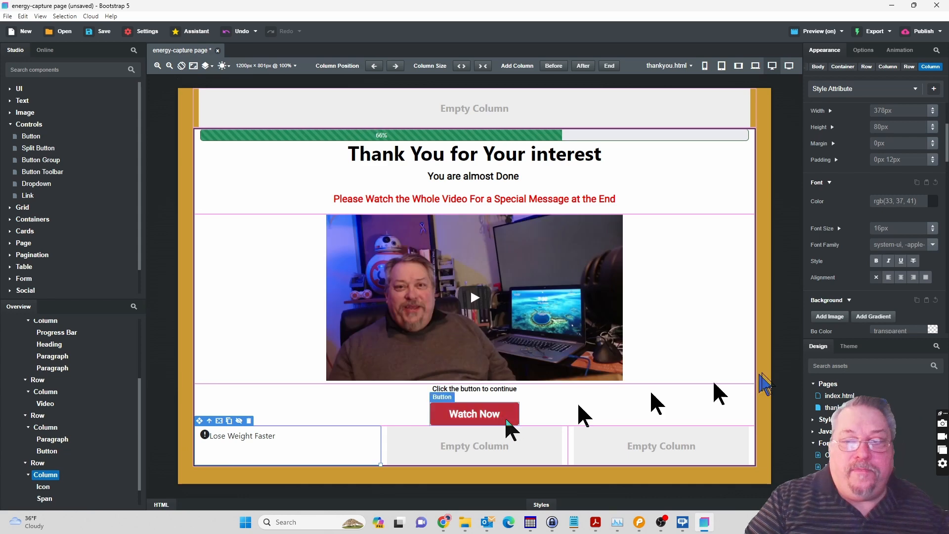
Copy the icon and "More Energy For Time With the Family" span together from index.html into the middle column of thankyou.html's icon row.
click(839, 396)
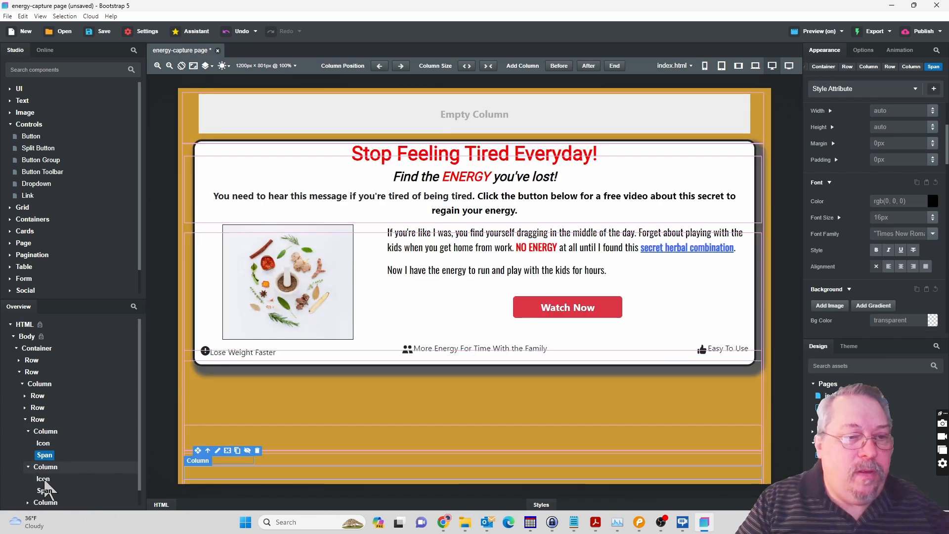
click(45, 481)
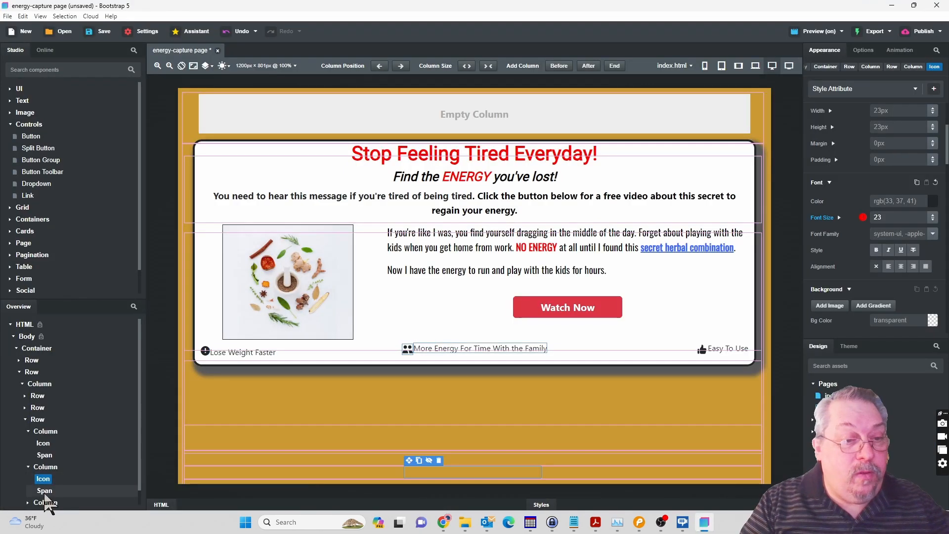
click(44, 492)
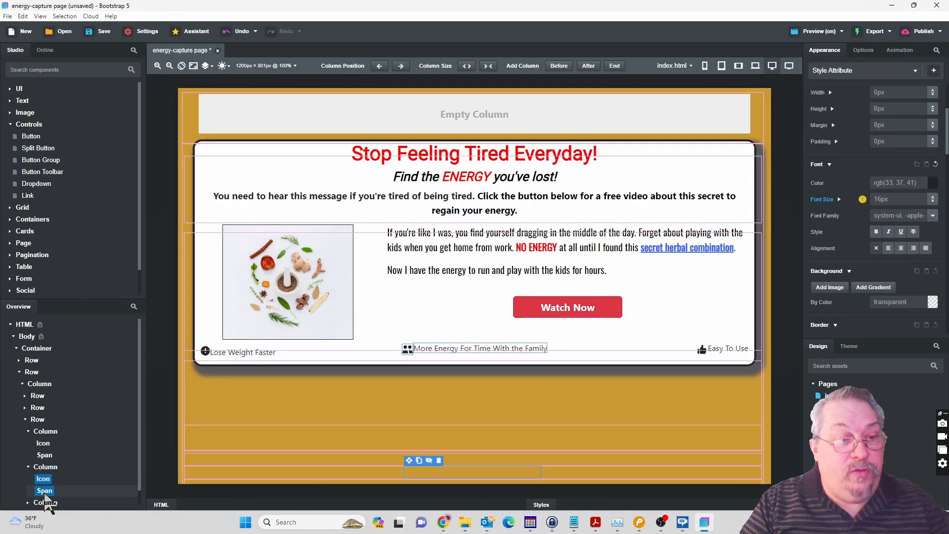
right_click(45, 492)
mouse_move(118, 446)
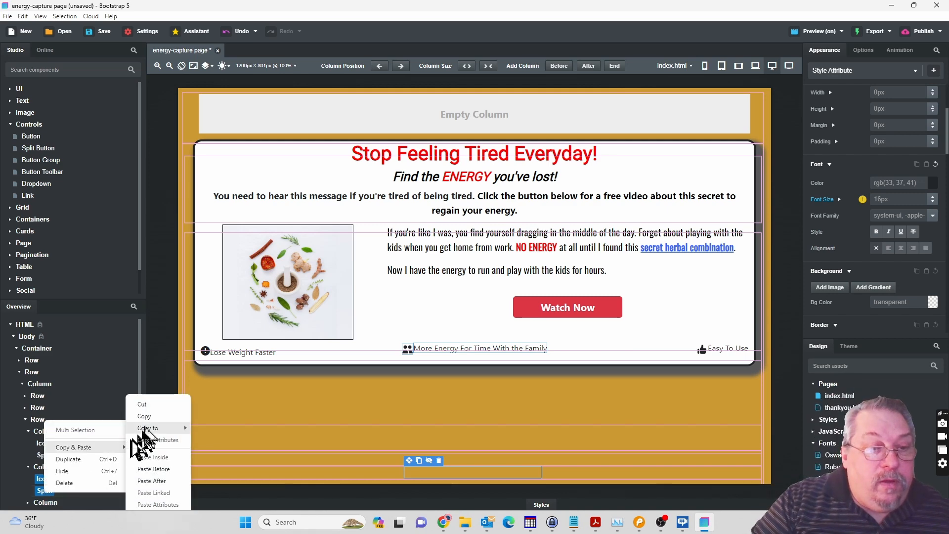
click(149, 417)
double_click(835, 409)
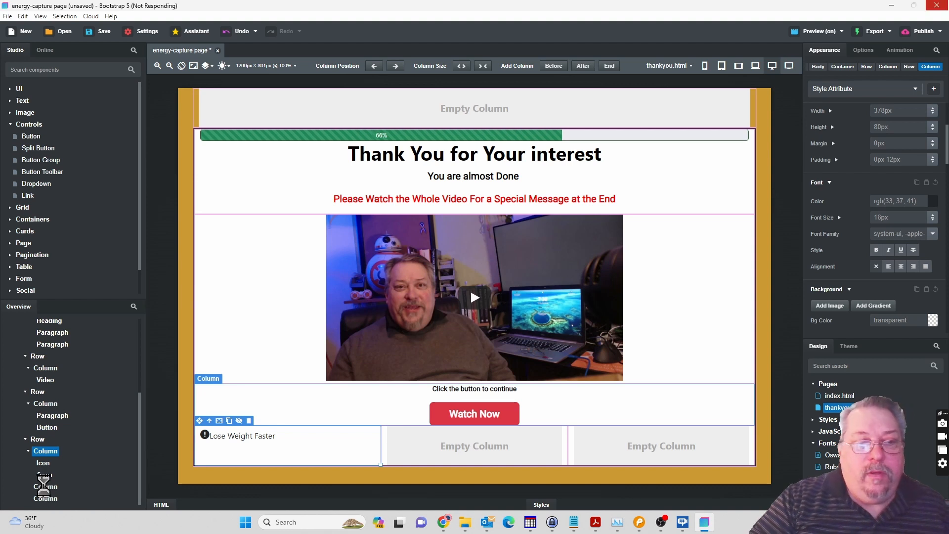
right_click(45, 489)
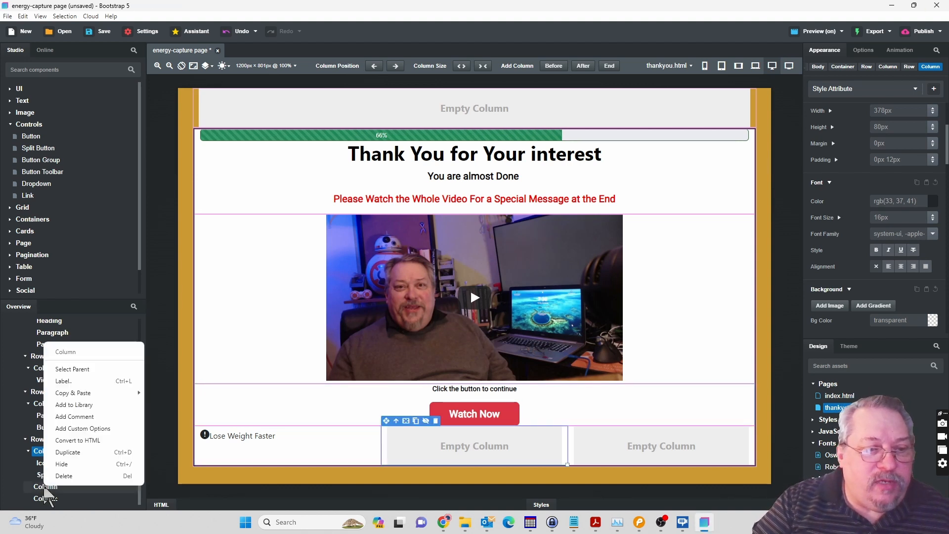
mouse_move(89, 393)
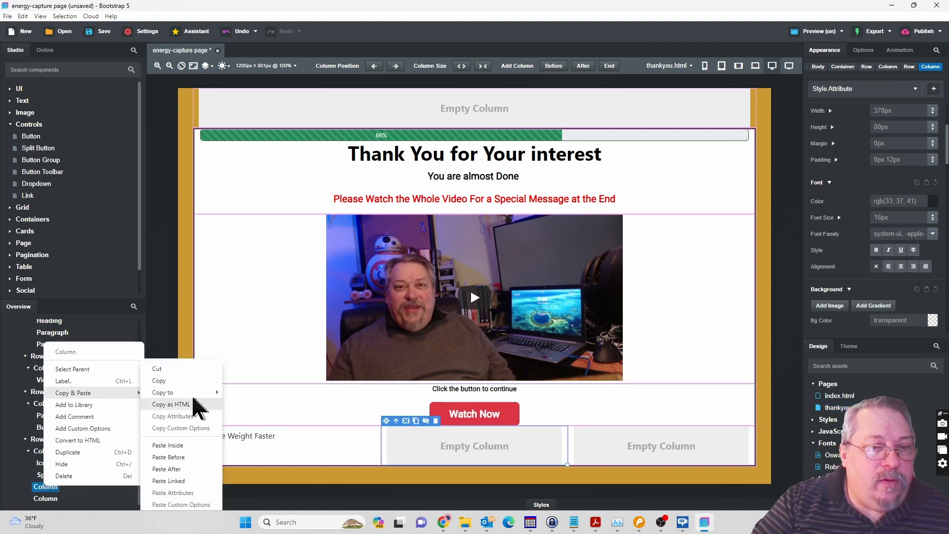
click(180, 446)
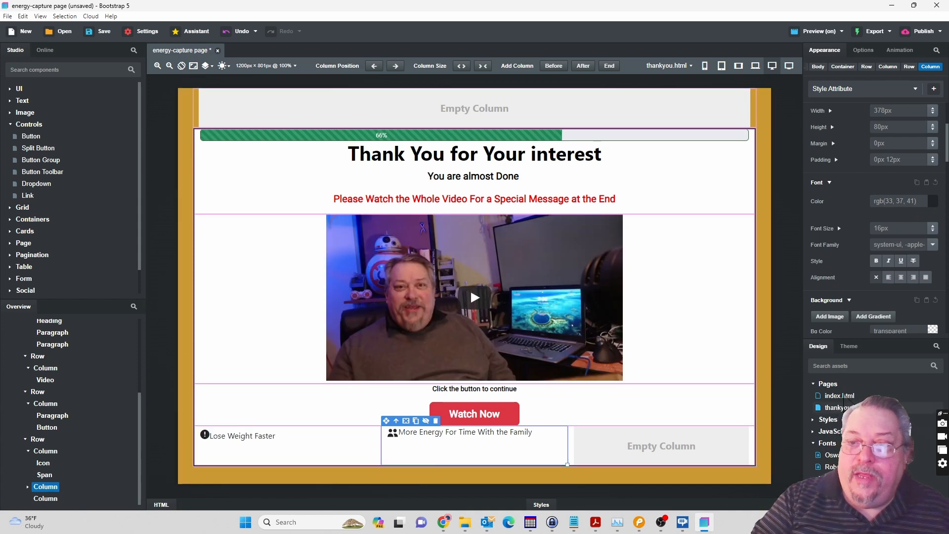
Copy the thumbs-up icon and "Easy To Use" span together from index.html into the third column of thankyou.html's icon row.
double_click(845, 396)
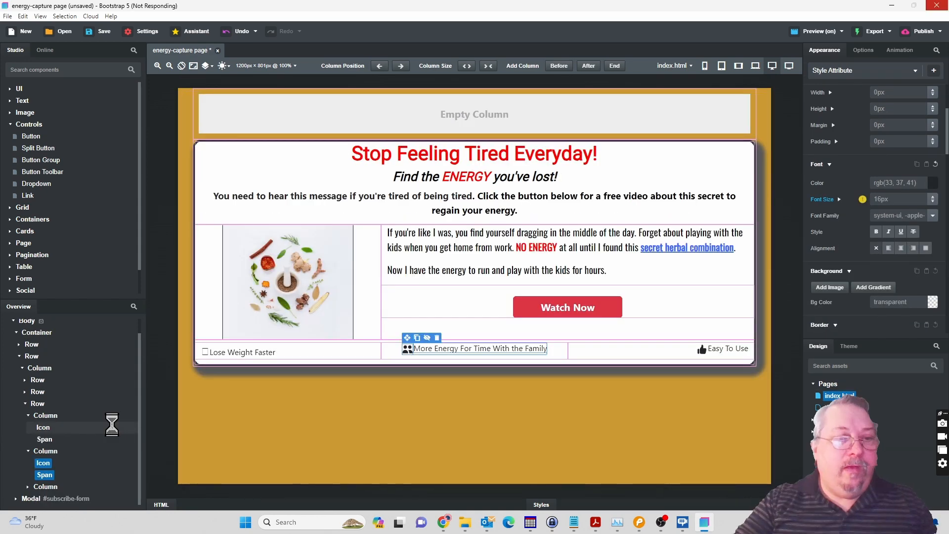
click(28, 487)
click(43, 474)
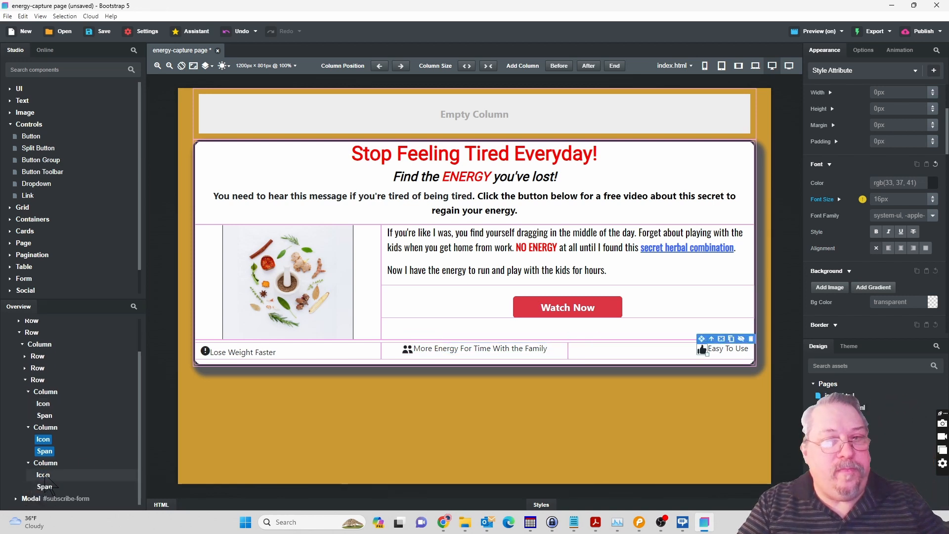
click(48, 487)
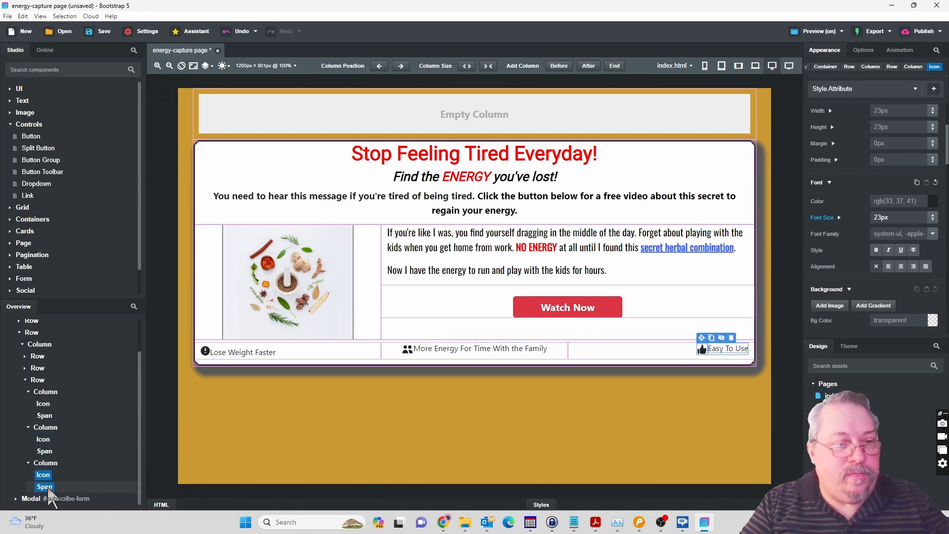
right_click(49, 491)
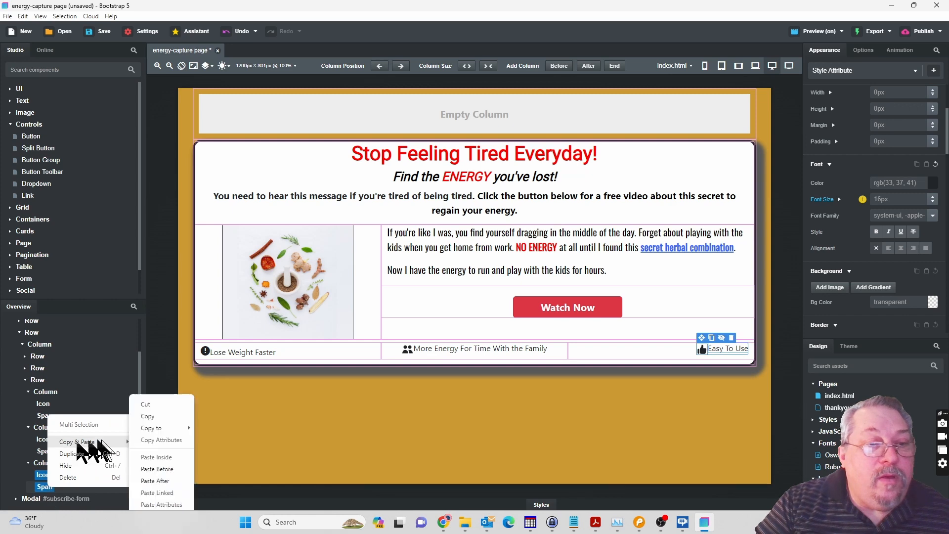
double_click(836, 409)
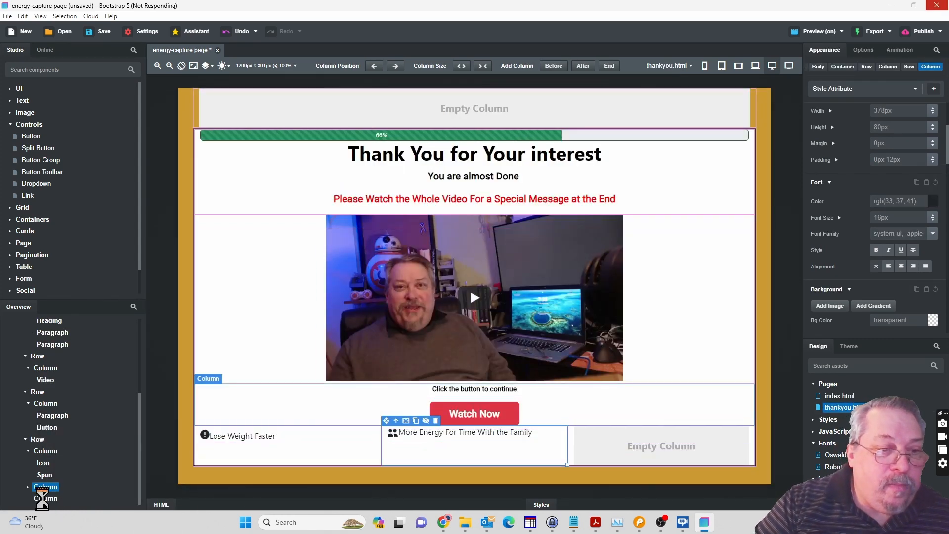
right_click(44, 498)
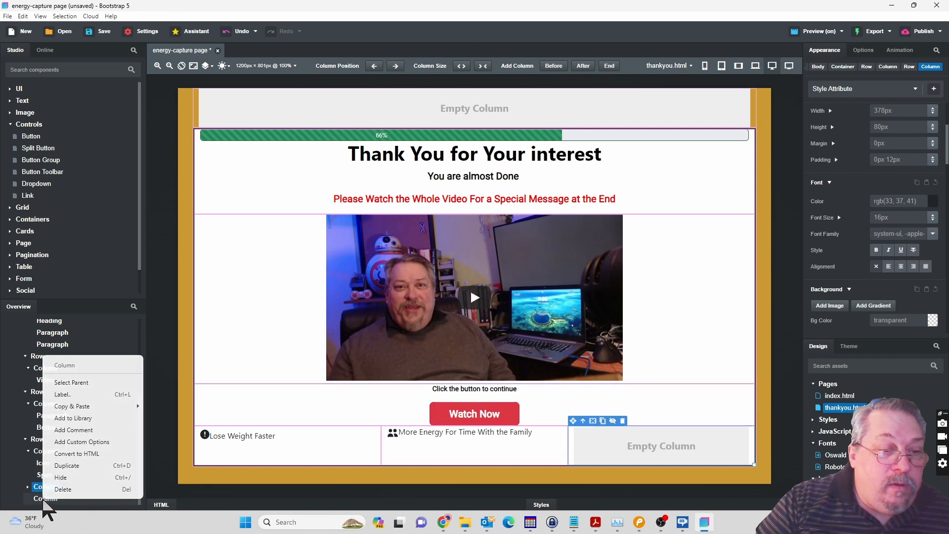
mouse_move(99, 406)
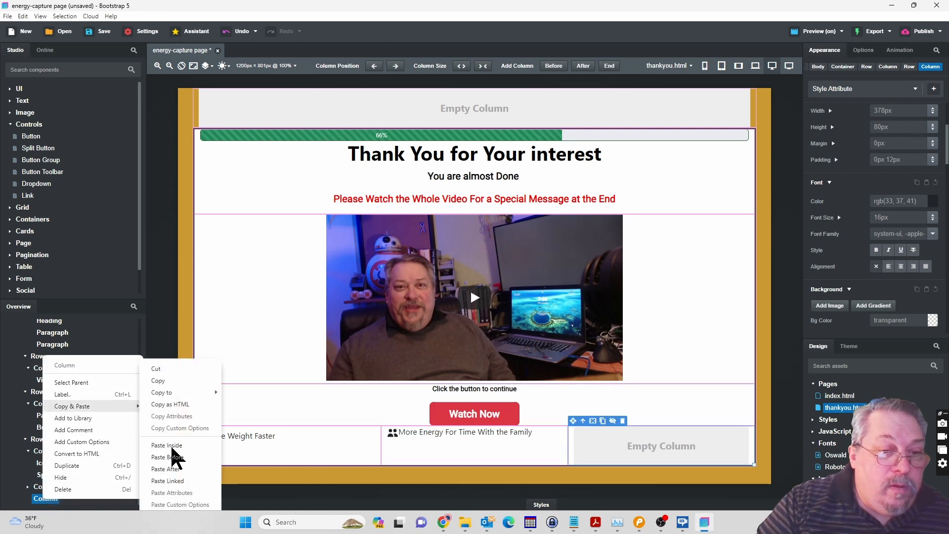
click(168, 446)
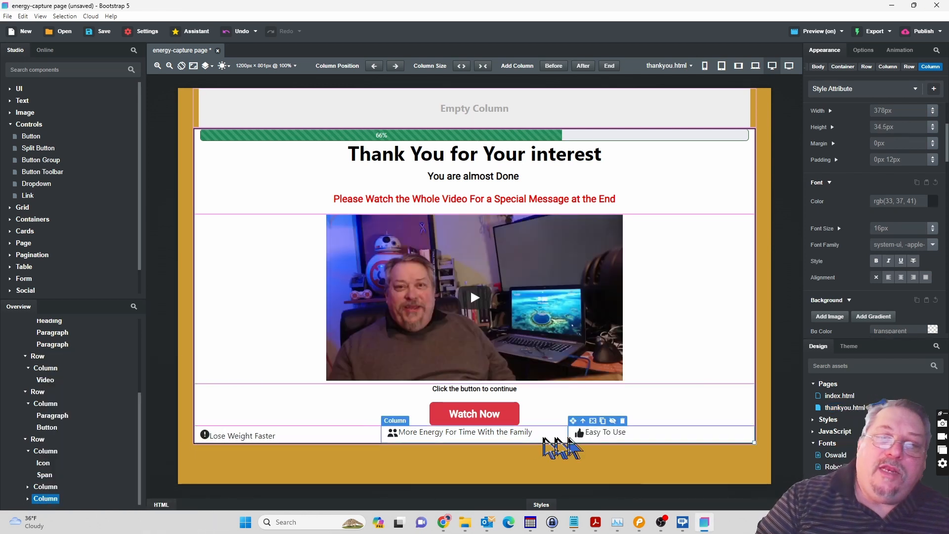
Give the three-column icon row a top padding of 14 px and a bottom padding of 8 px.
click(37, 440)
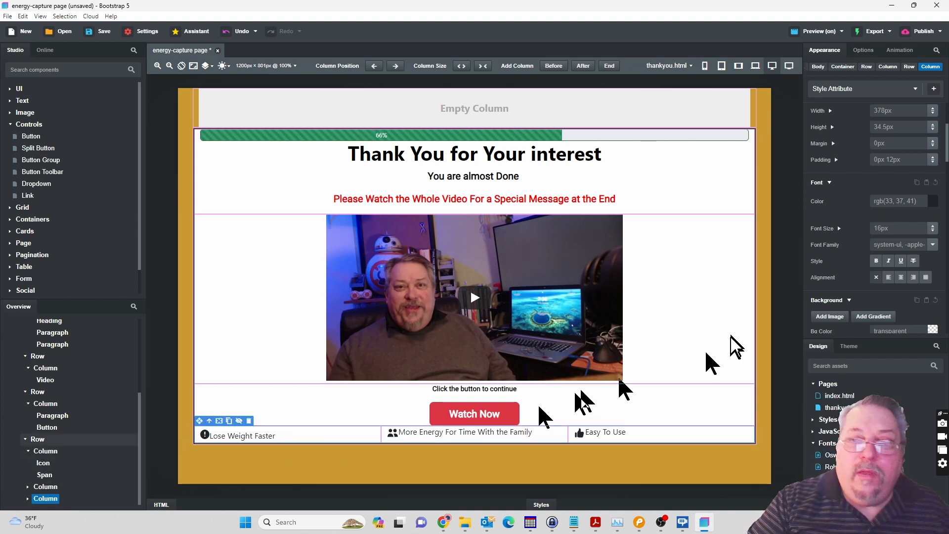
click(836, 159)
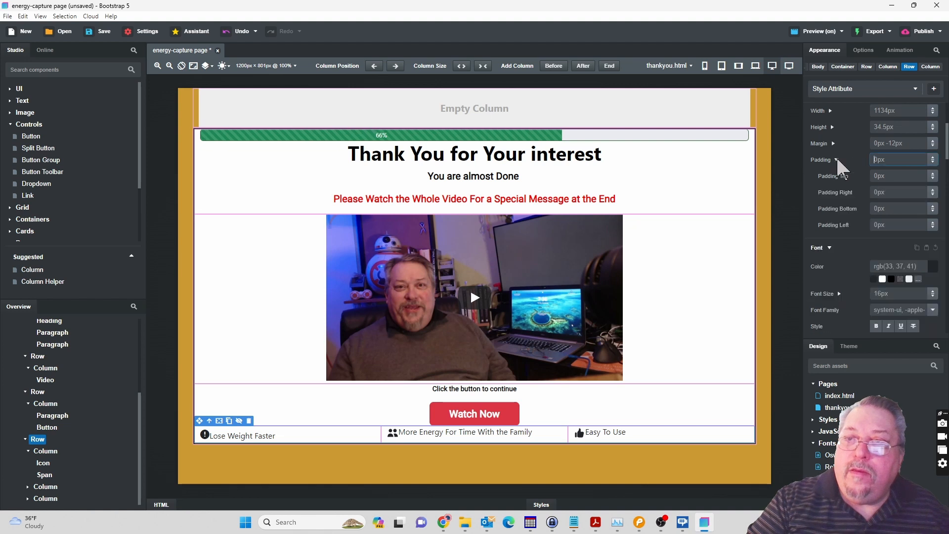
drag(933, 175, 934, 164)
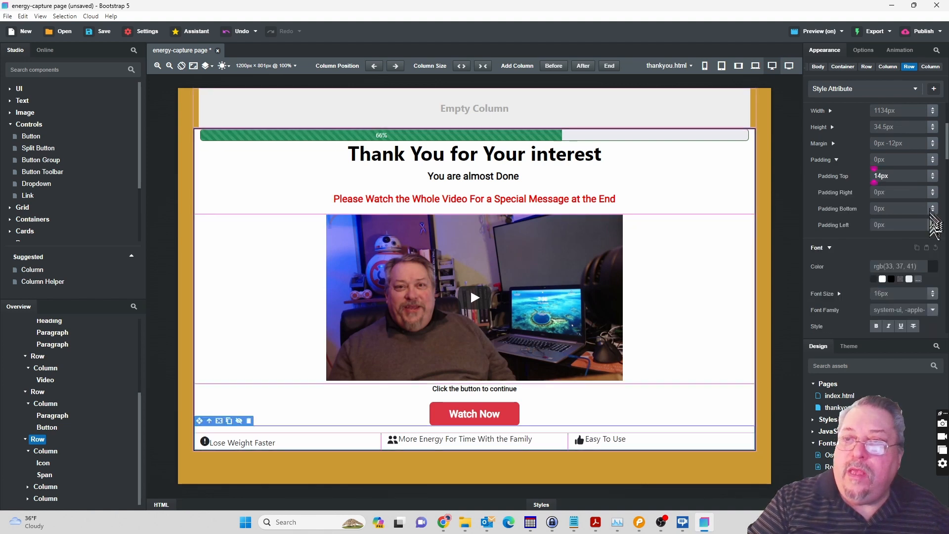
drag(934, 208, 934, 198)
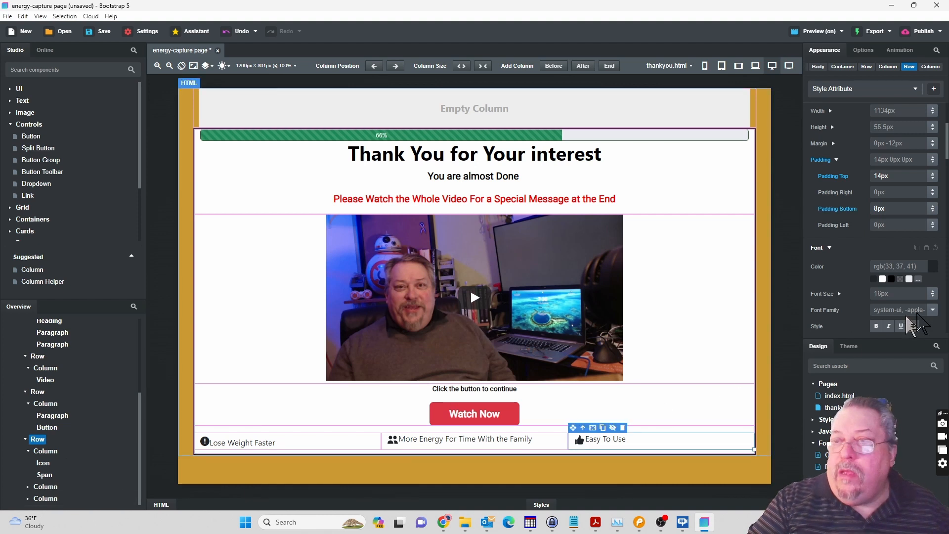
Right-align the "Easy To Use" column and center the "More Energy For Time With the Family" column.
drag(947, 158, 947, 186)
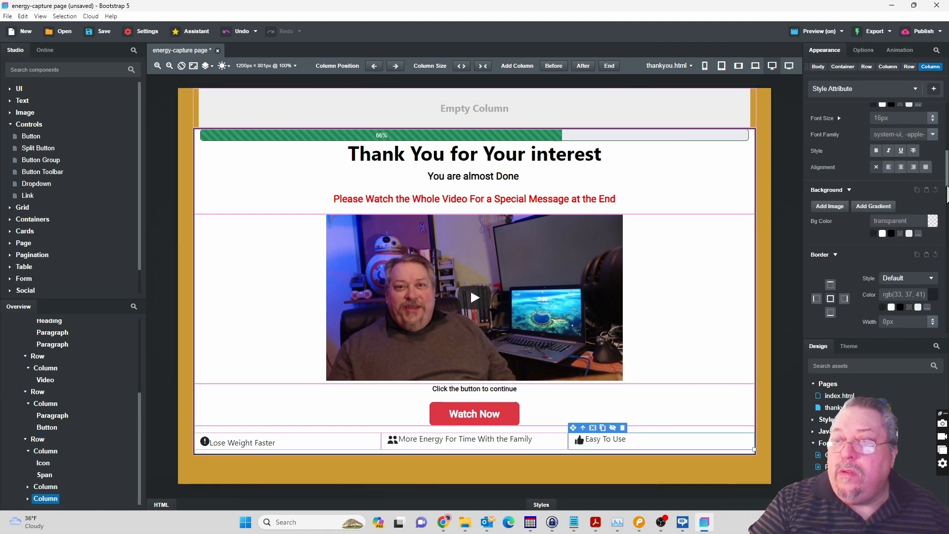
click(914, 168)
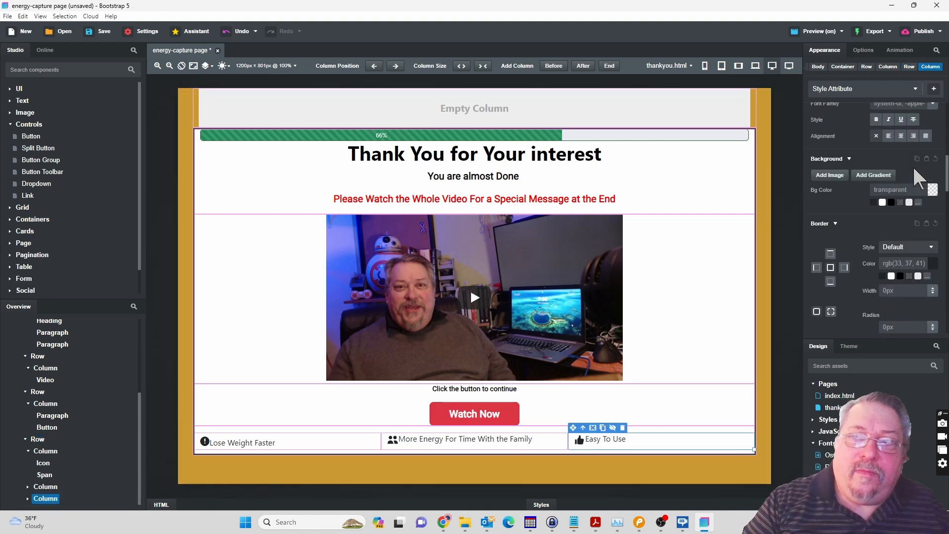
click(914, 136)
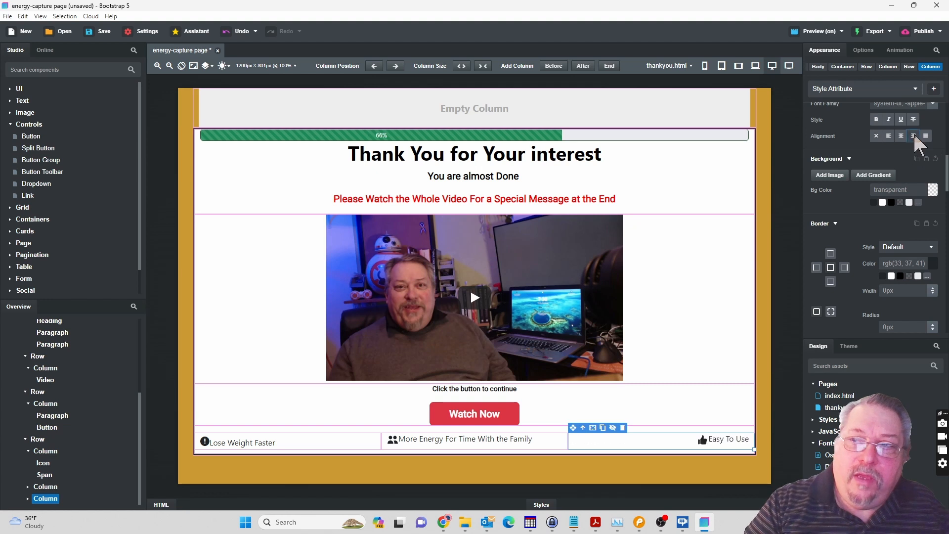
click(464, 448)
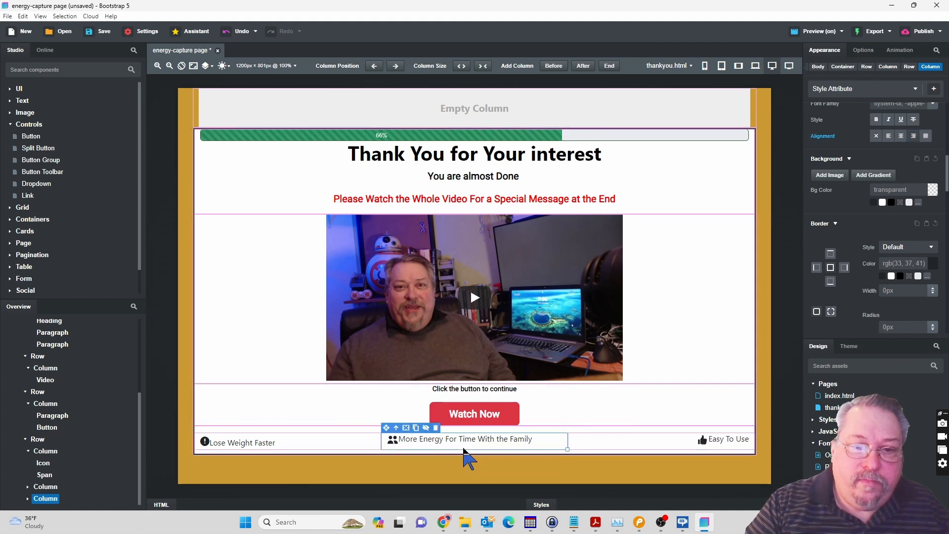
click(901, 136)
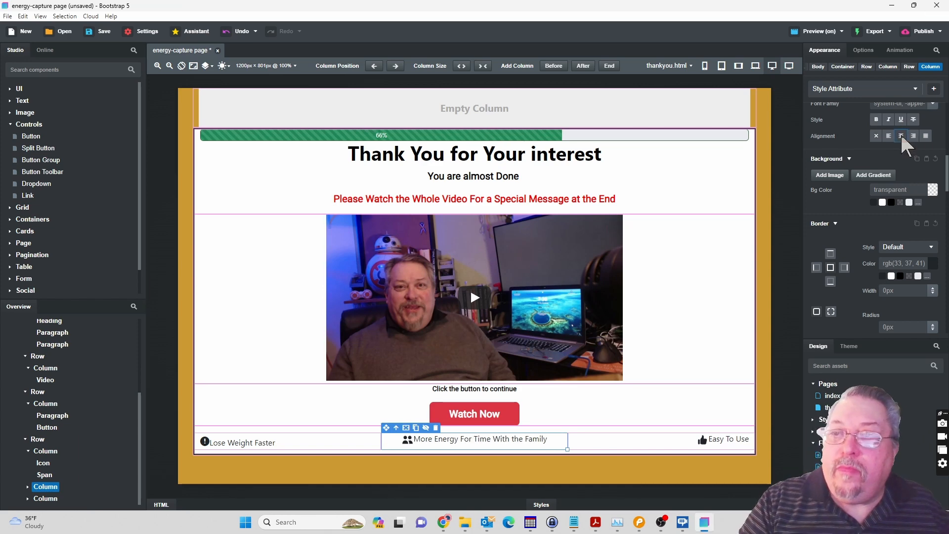
Check the thank-you page preview in Chrome, return to Bootstrap Studio and select the empty column above the progress bar.
click(443, 524)
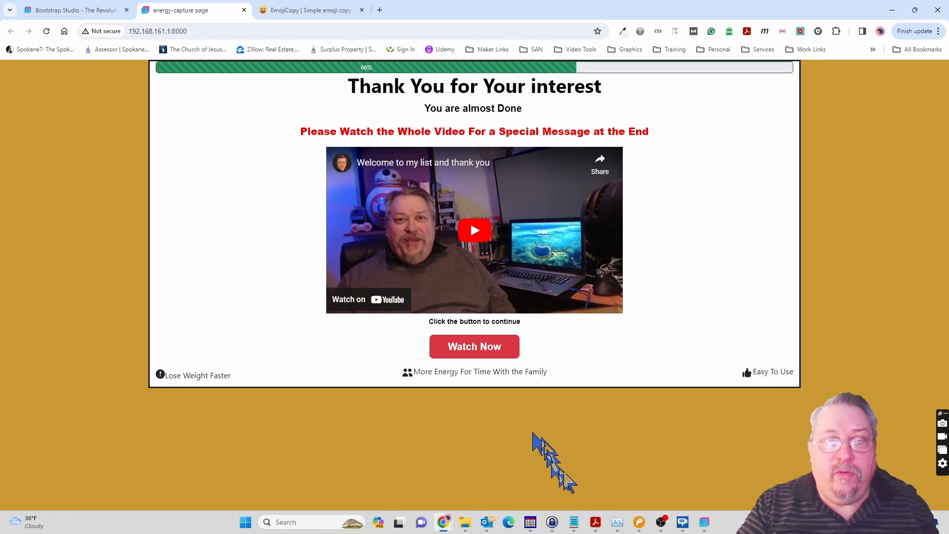
click(705, 523)
click(405, 106)
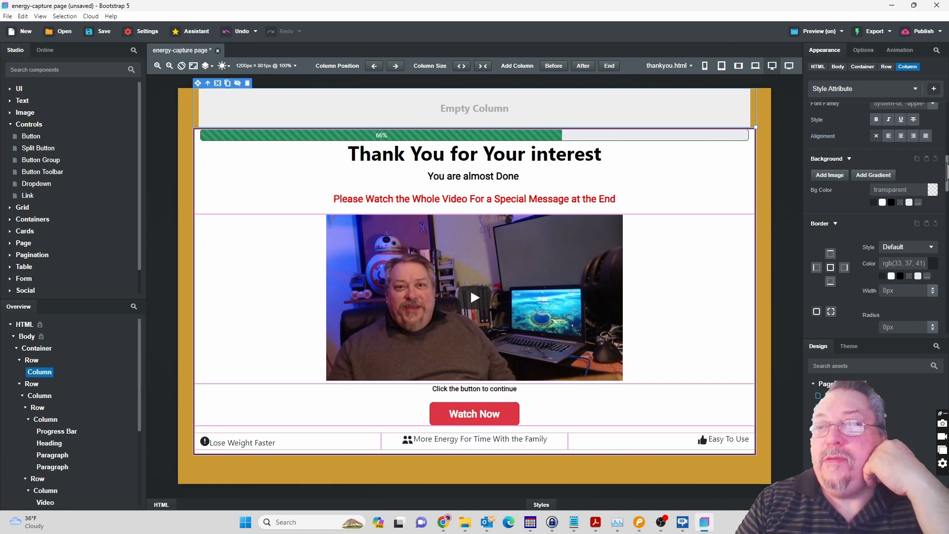
Give the empty column above the progress bar 12 px of top padding and 12 px of bottom padding.
click(875, 232)
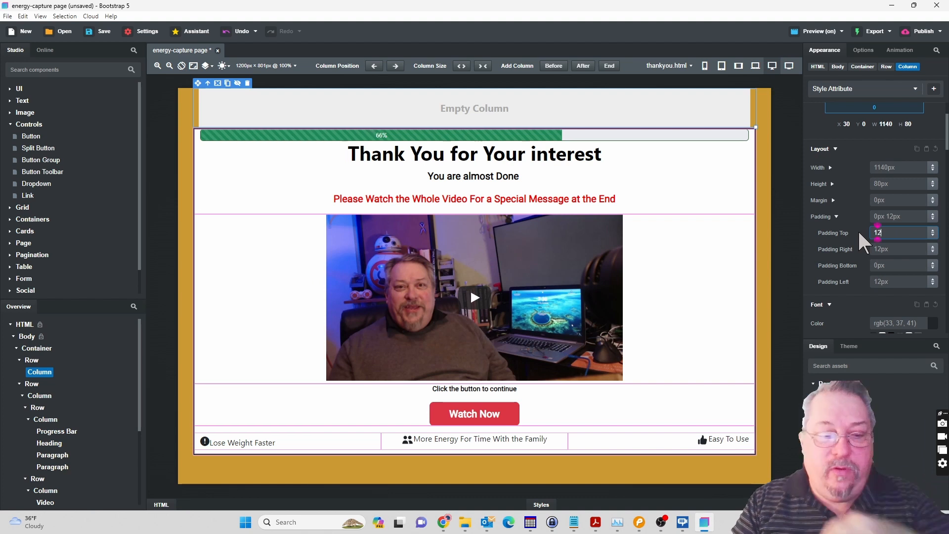
key(Return)
click(874, 266)
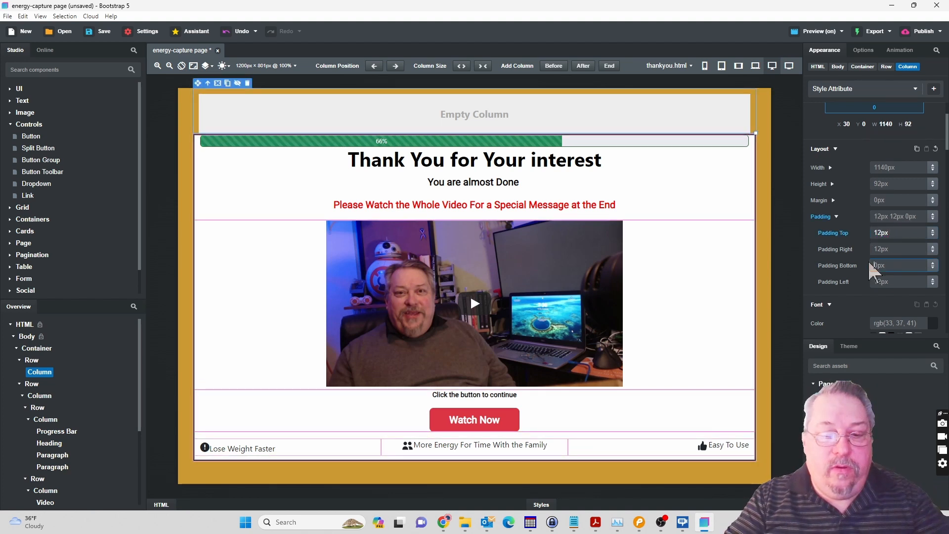
text(12)
key(Tab)
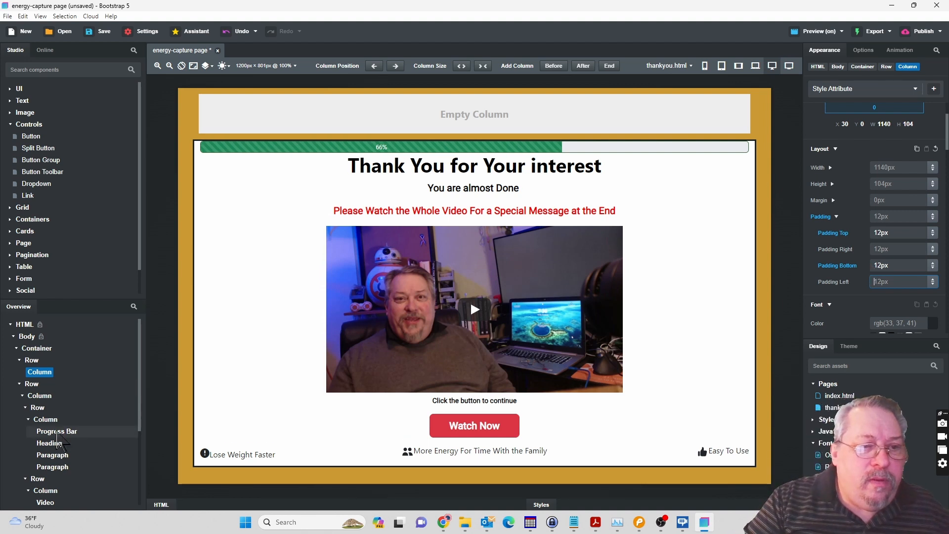
click(54, 421)
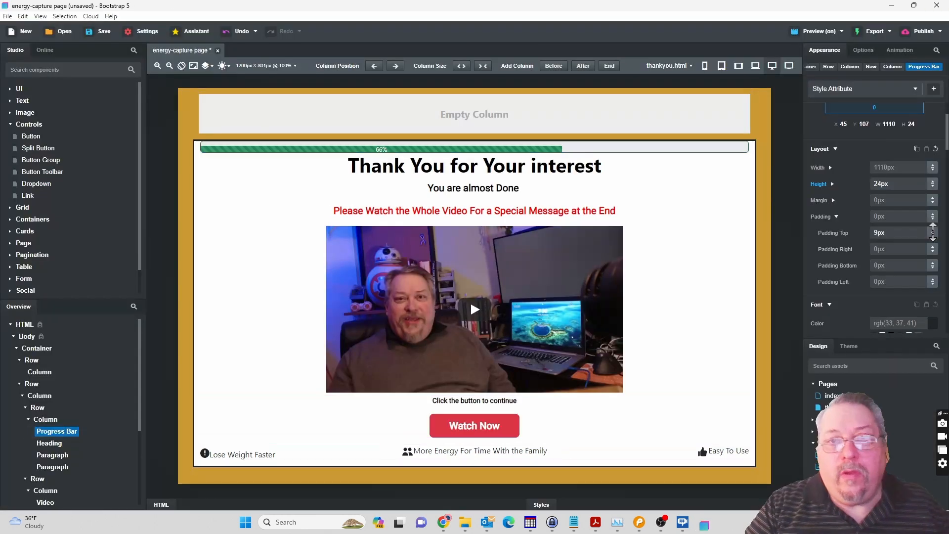
drag(933, 241, 931, 234)
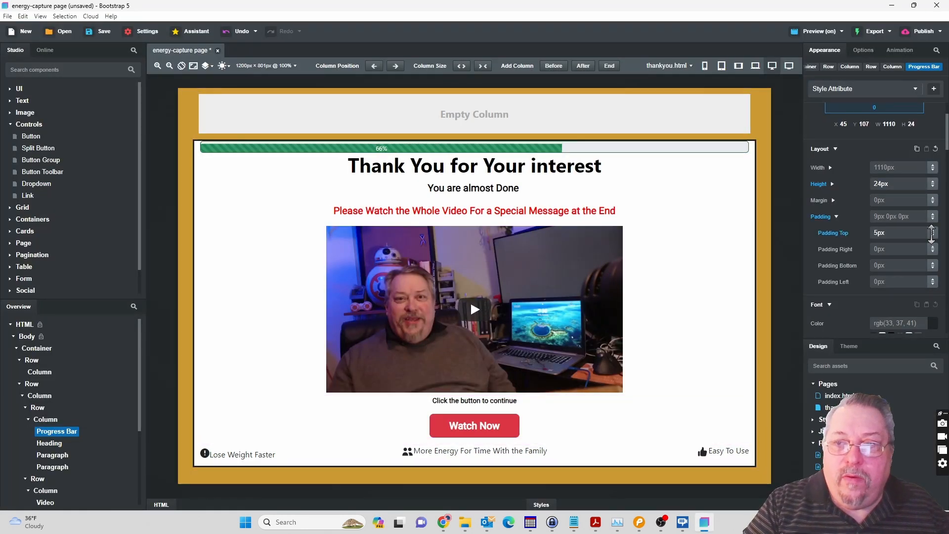
click(878, 237)
text(0p)
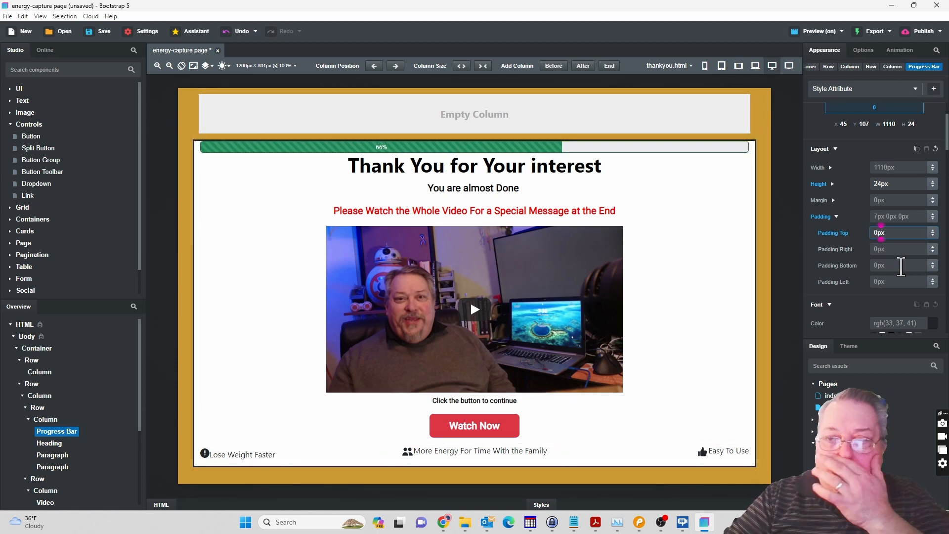
Set the top padding of the column that directly contains the progress bar to 11 px.
click(50, 420)
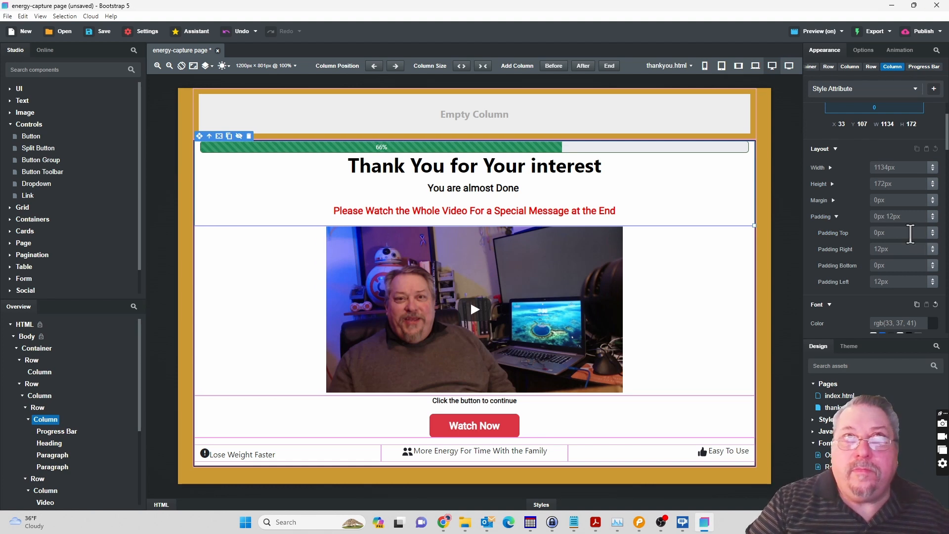
click(933, 231)
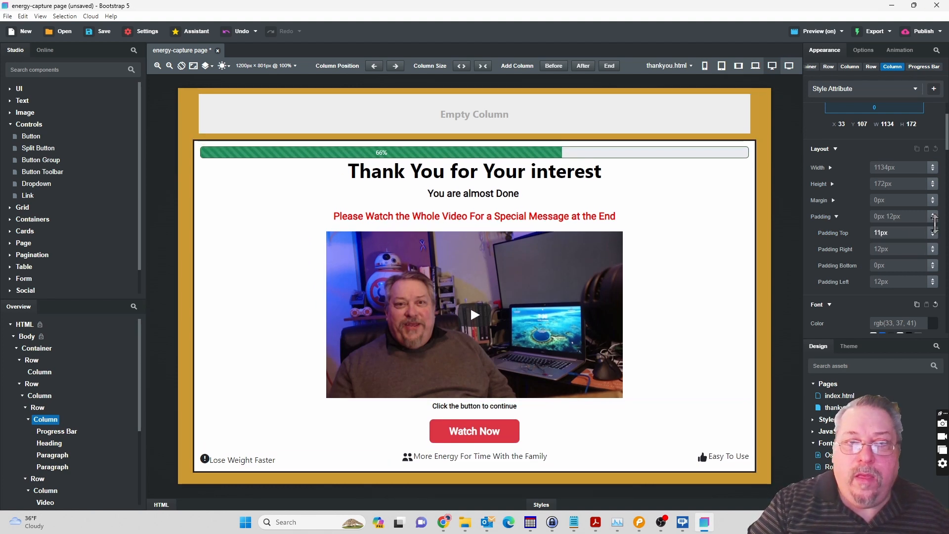
Round the border corners of the outer content column with an 18 px radius.
click(40, 395)
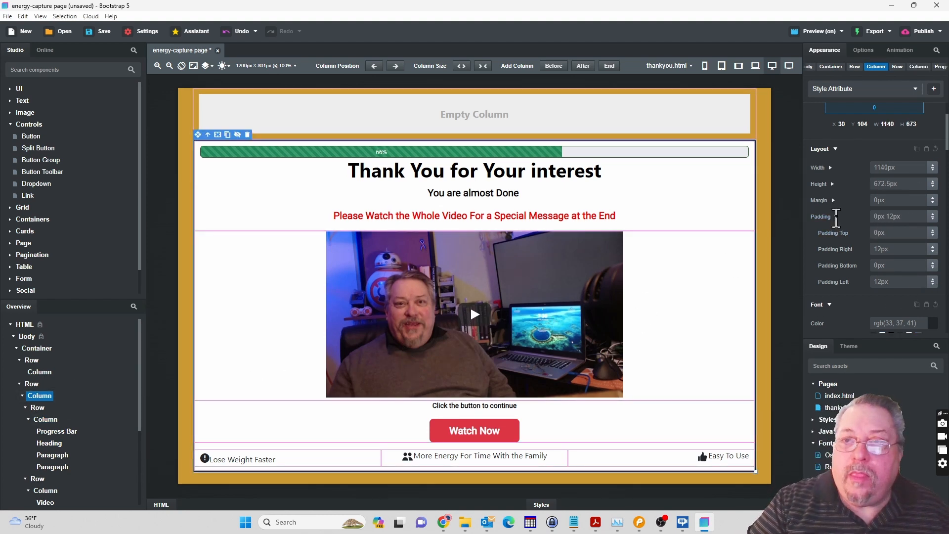
click(837, 215)
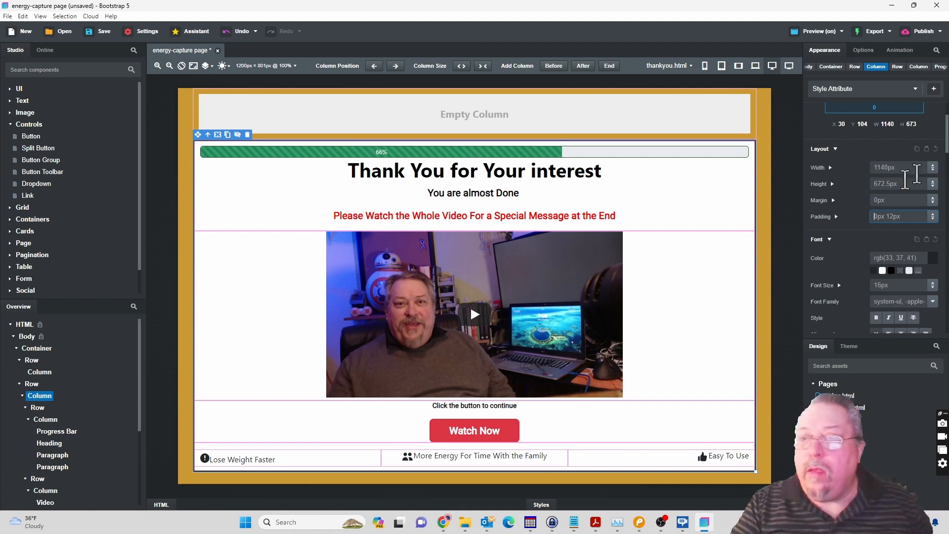
drag(947, 142, 947, 186)
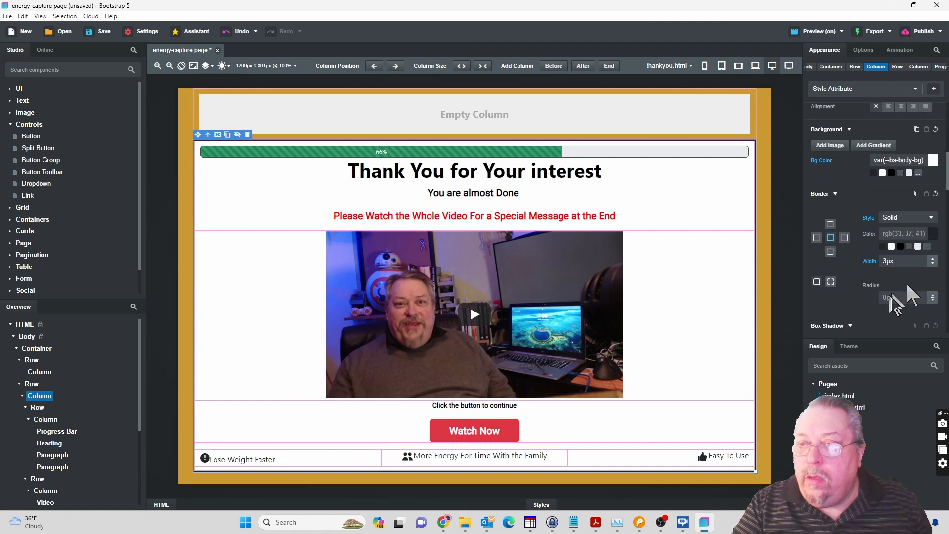
mouse_move(933, 299)
mouse_down()
mouse_move(932, 276)
mouse_move(930, 289)
mouse_up()
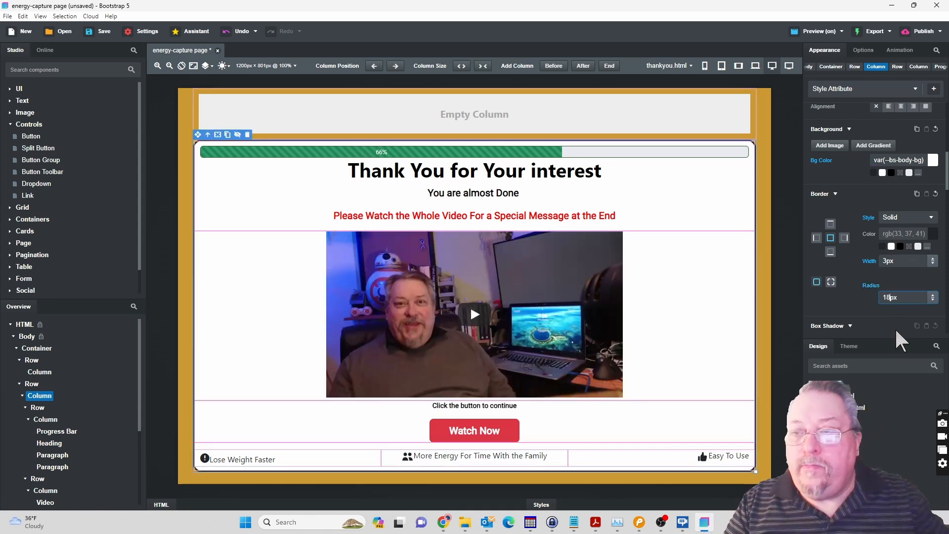
Examine the border and box shadow settings of the content column and its parent row on index.html.
click(841, 394)
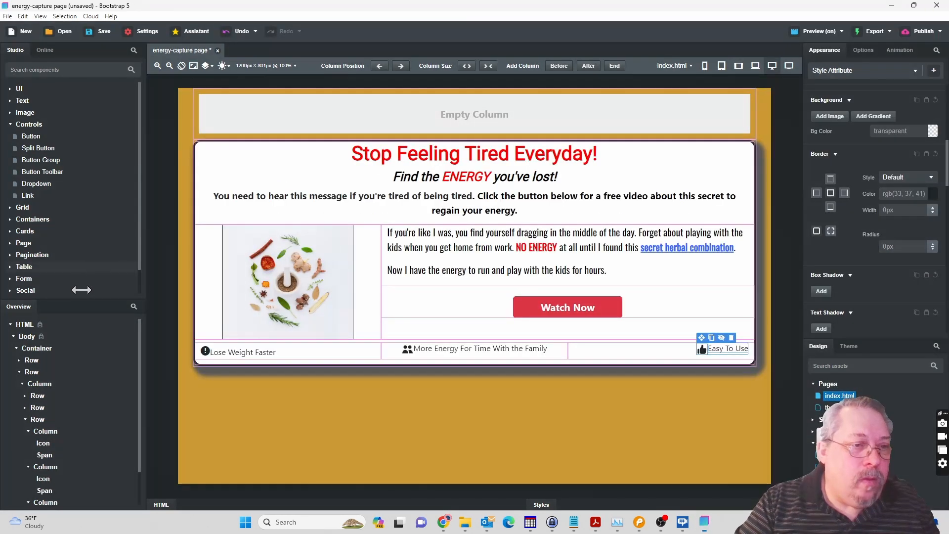
click(39, 383)
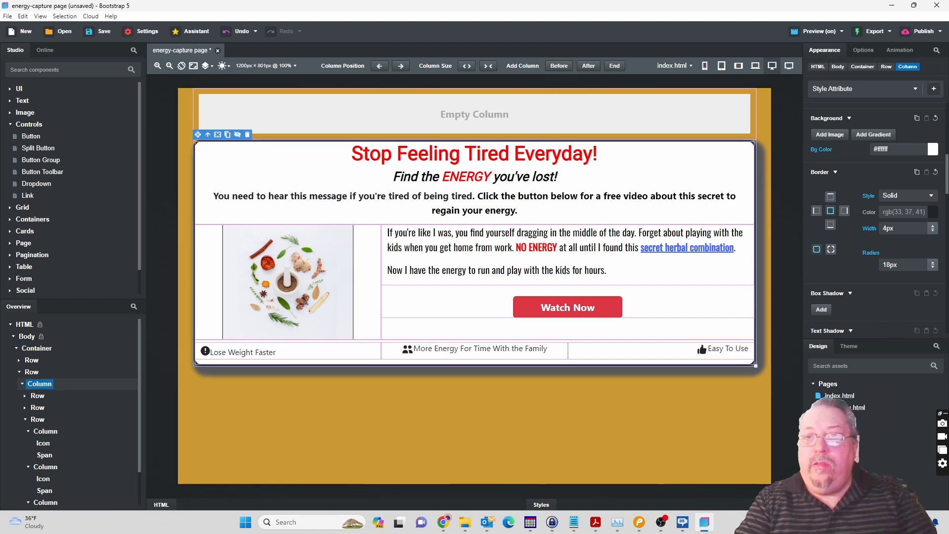
click(844, 408)
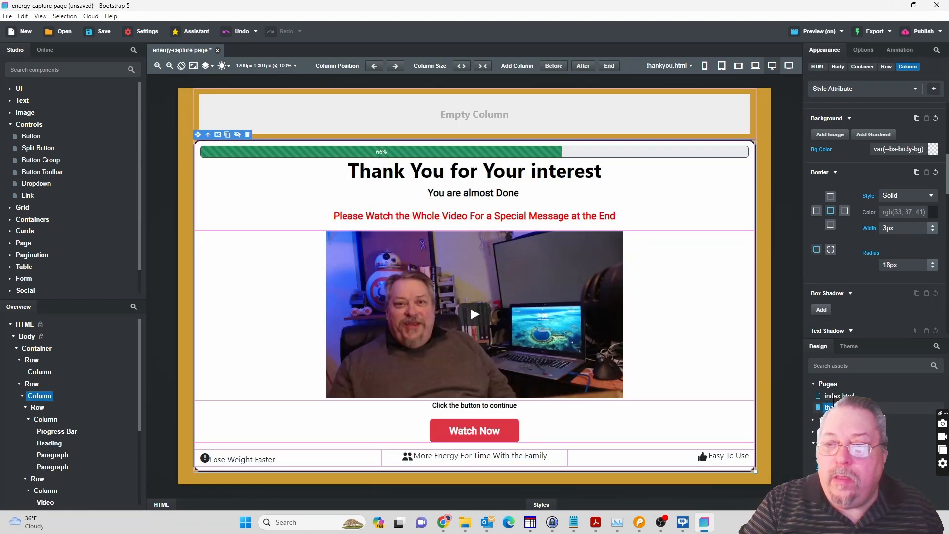
double_click(836, 396)
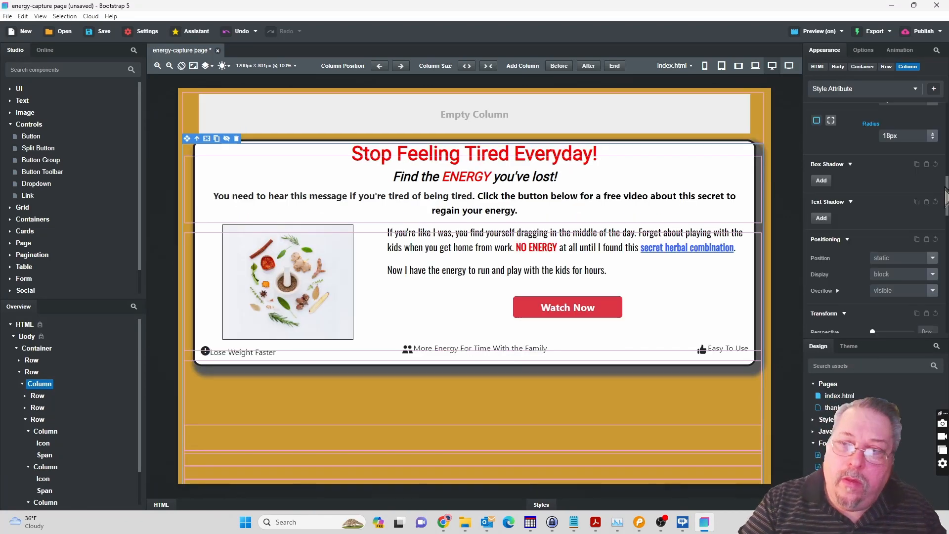
click(43, 384)
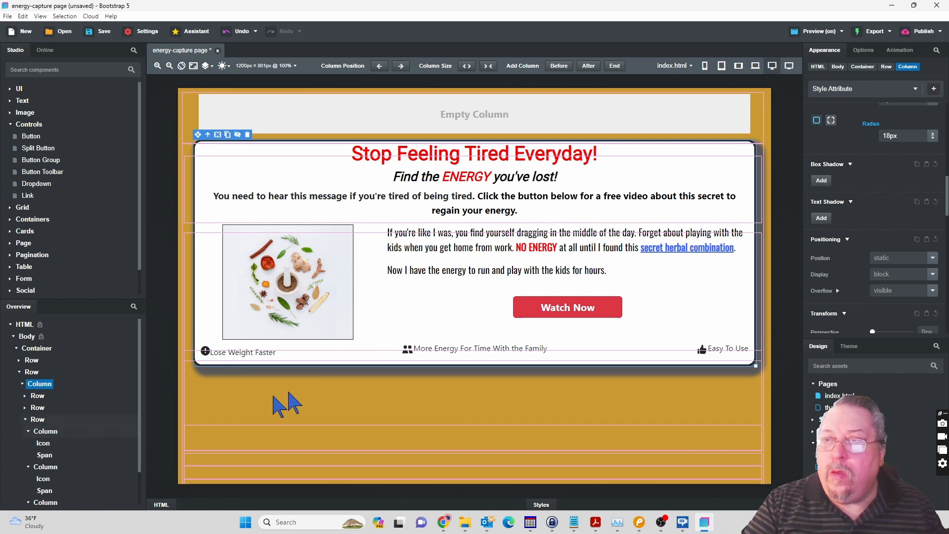
click(30, 373)
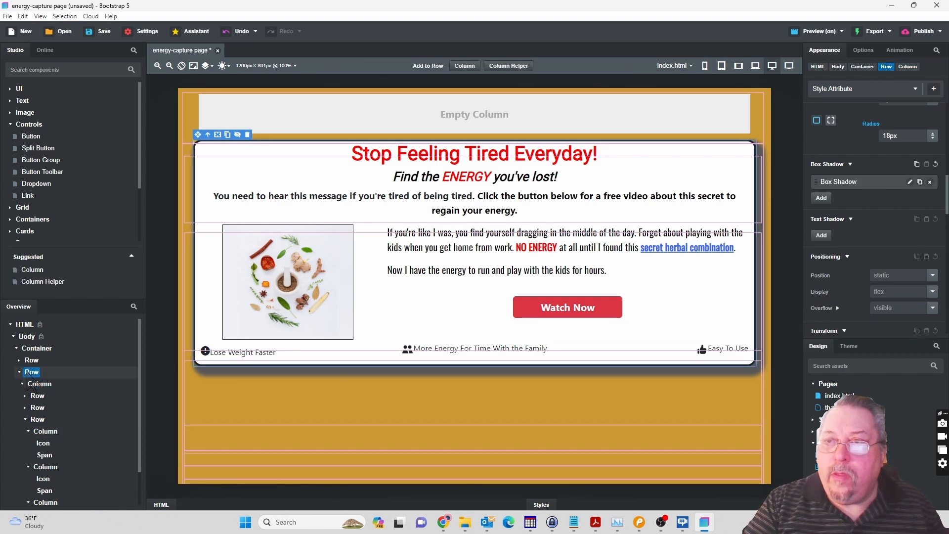
click(41, 388)
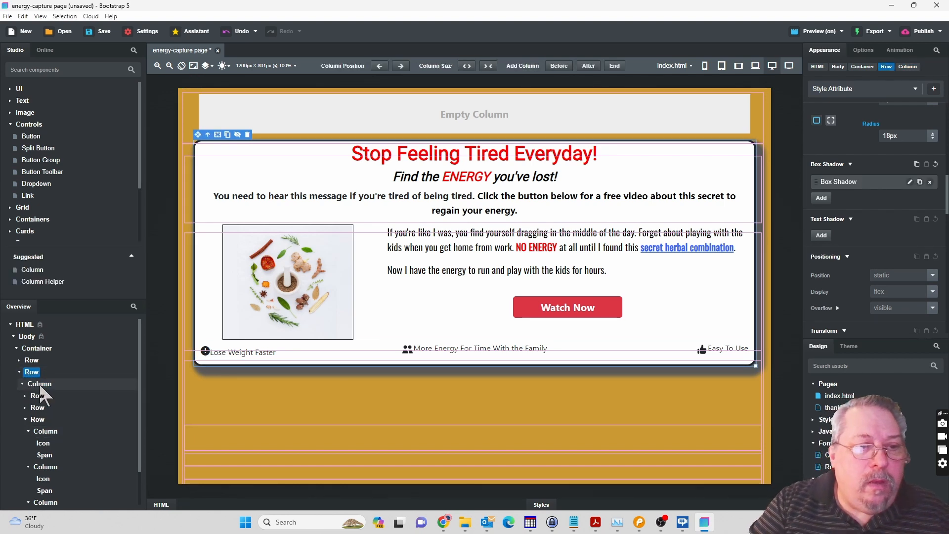
click(31, 371)
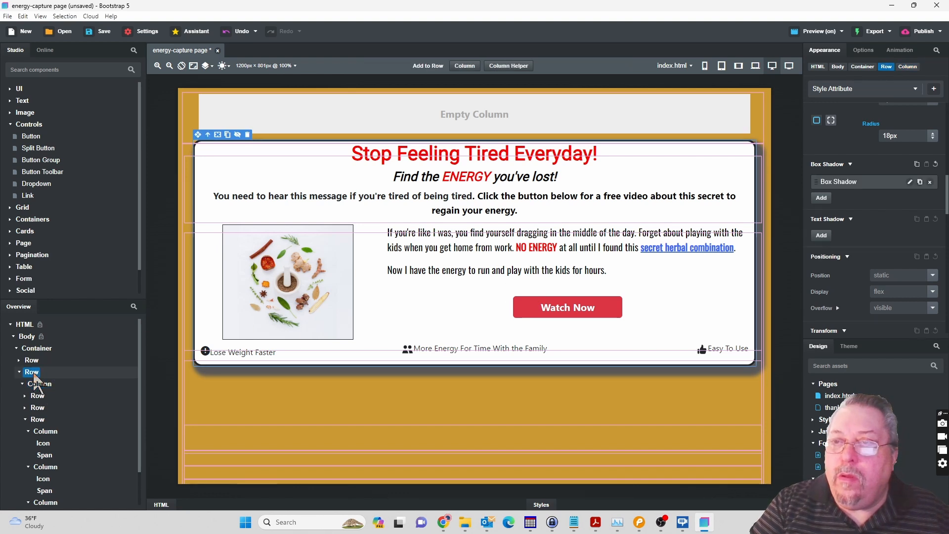
click(911, 182)
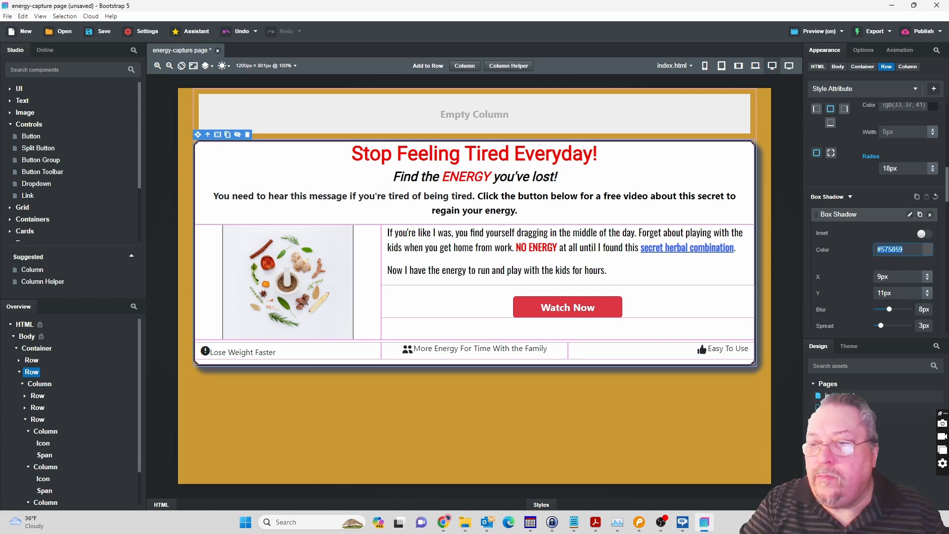
Add a box shadow in hex color #575859 to the outer content column on thankyou.html.
double_click(845, 408)
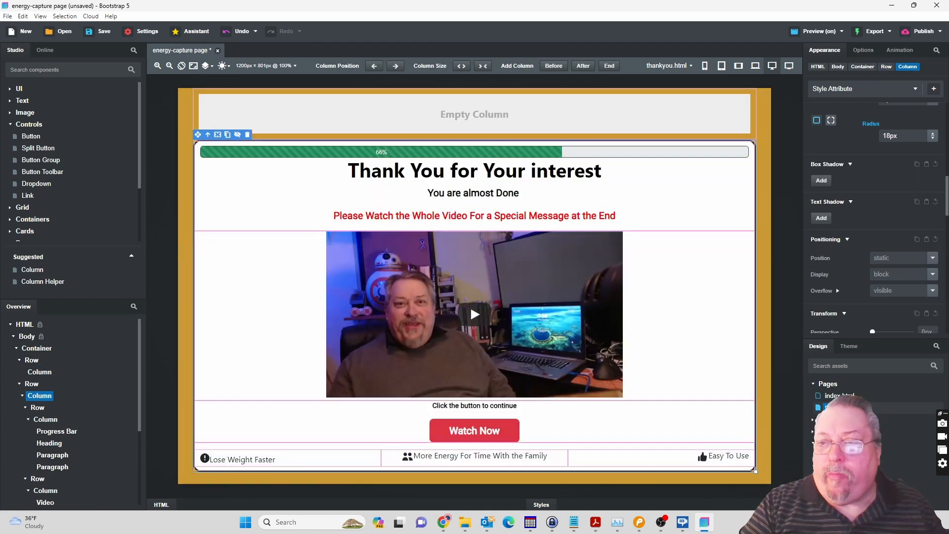
click(822, 181)
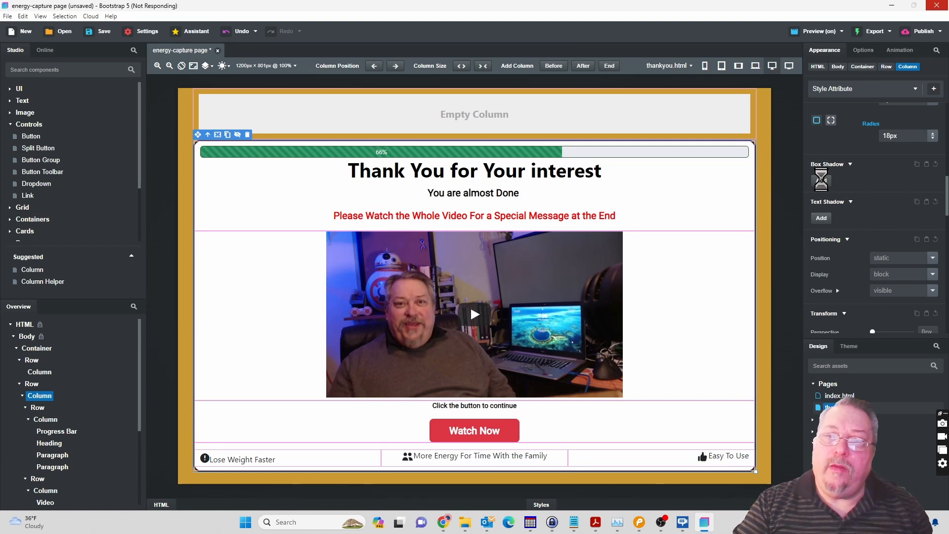
click(930, 252)
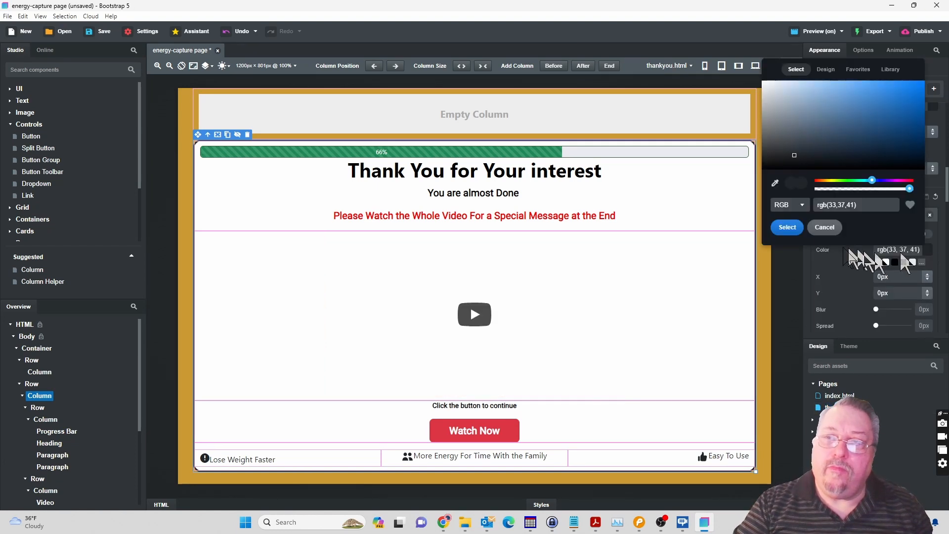
click(803, 205)
click(794, 216)
drag(846, 205, 810, 206)
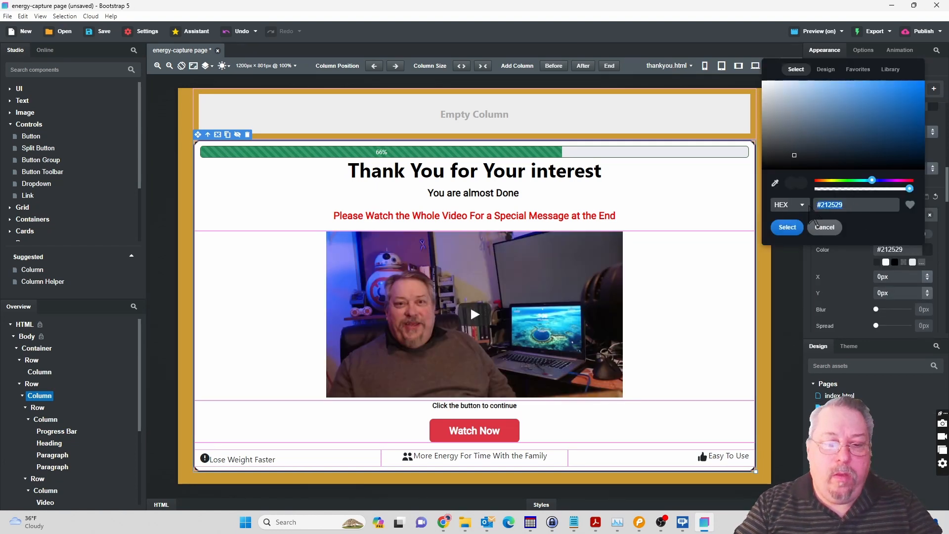
text(#575859)
click(788, 227)
Set the content column shadow's X and Y offsets to 11 px and its blur to 9 px.
mouse_move(928, 276)
mouse_down()
mouse_move(929, 267)
mouse_move(929, 292)
mouse_move(928, 272)
mouse_up()
click(886, 309)
drag(887, 310, 892, 310)
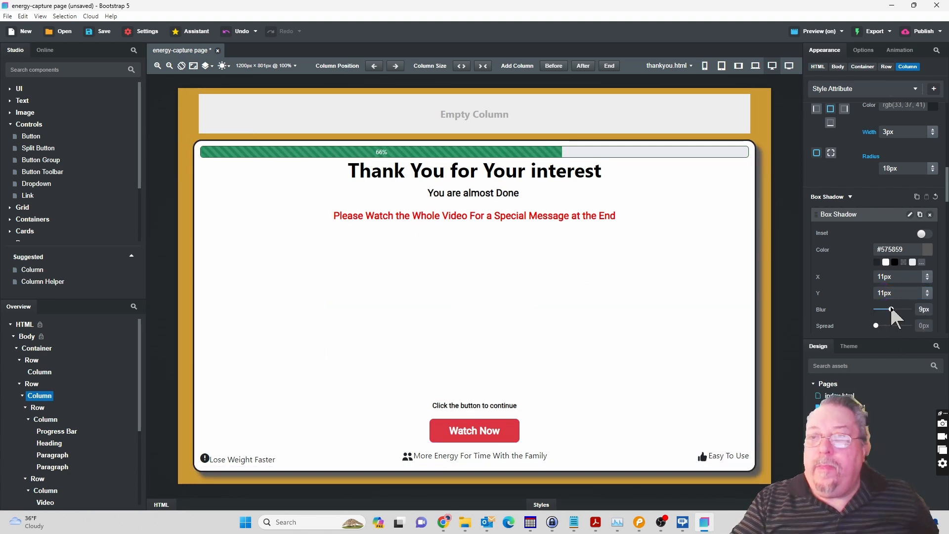
Set the Y offset of the content row's box shadow on index.html to 9 px.
click(839, 395)
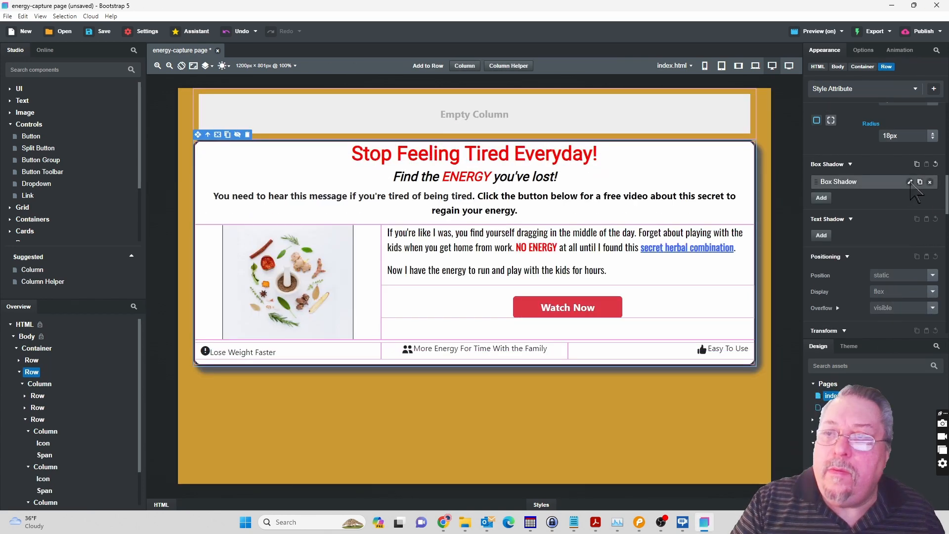
click(911, 183)
click(886, 249)
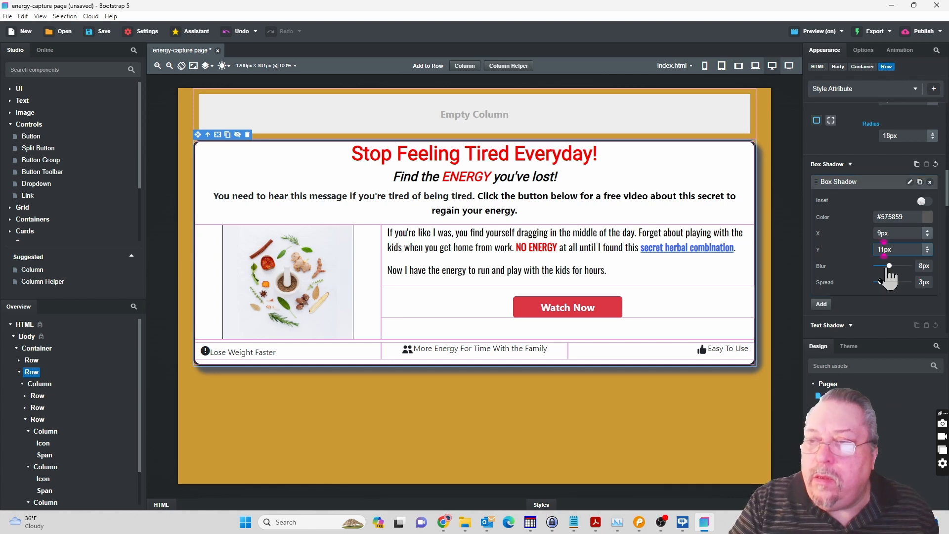
key(BackSpace)
key(BackSpace)
text(9)
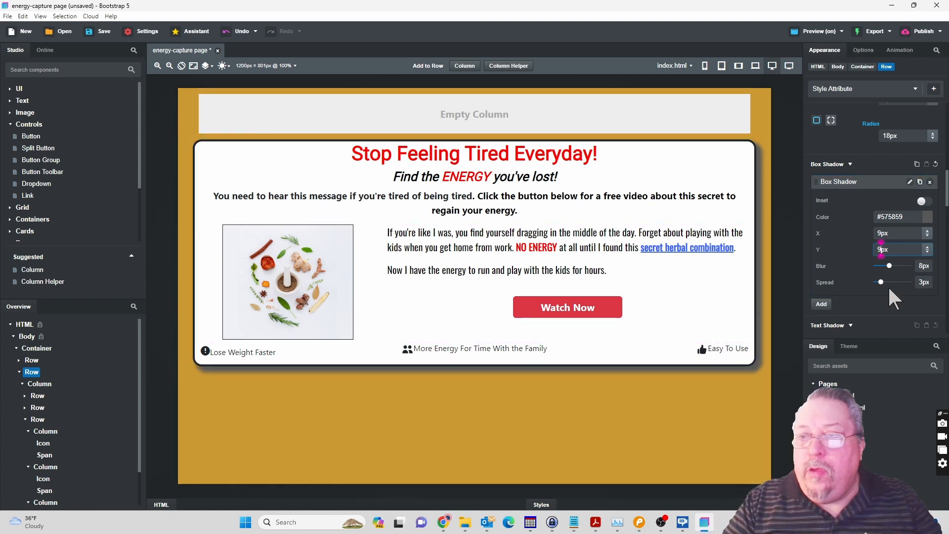
Set the outer content column's box shadow on thankyou.html to 9 px X offset, 9 px Y offset and 8 px blur.
double_click(846, 407)
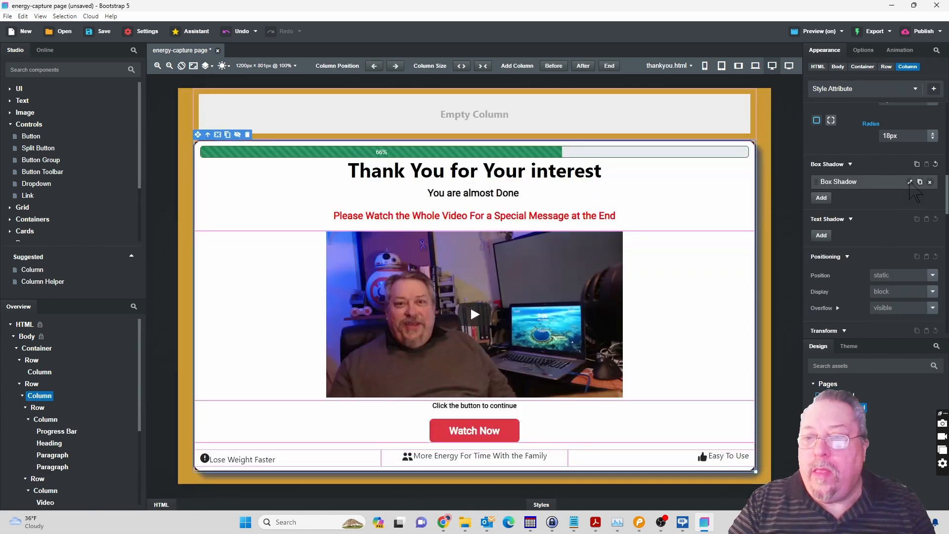
click(910, 182)
click(883, 233)
key(BackSpace)
key(BackSpace)
text(9)
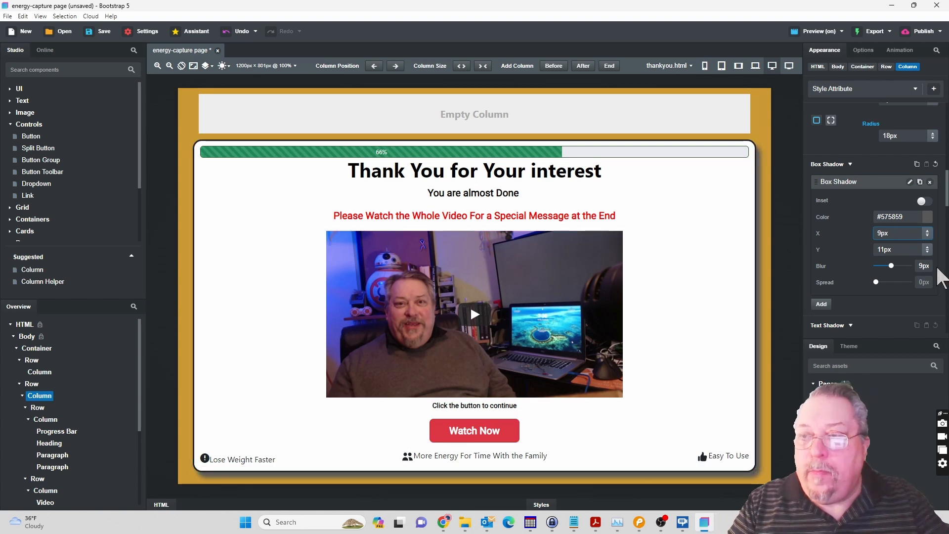
key(Tab)
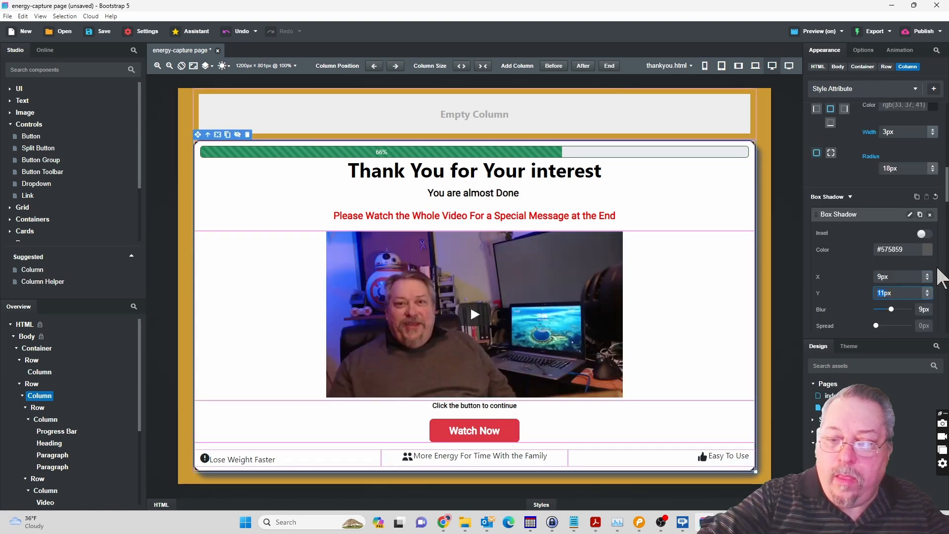
text(9)
key(Tab)
text(8)
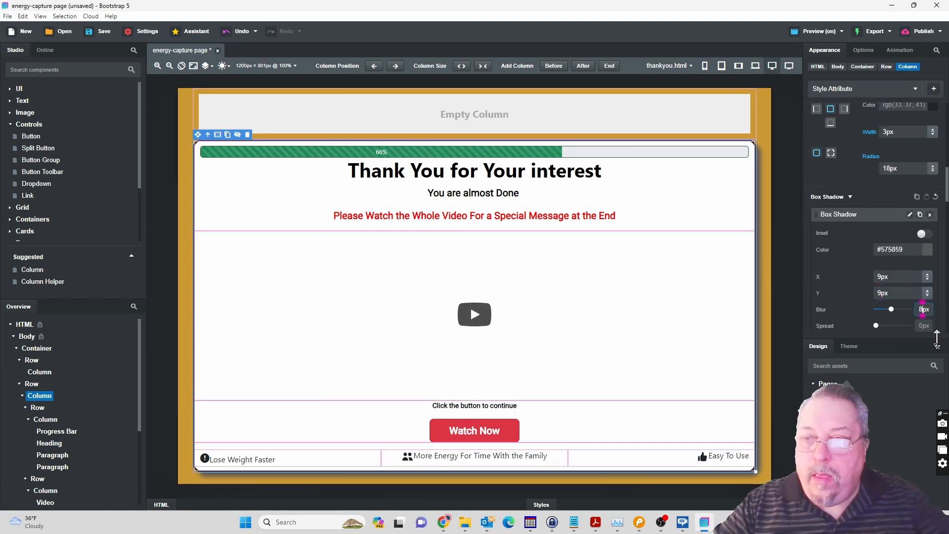
Add a box shadow in hex color #575859 to the Watch Now button on thankyou.html.
click(495, 435)
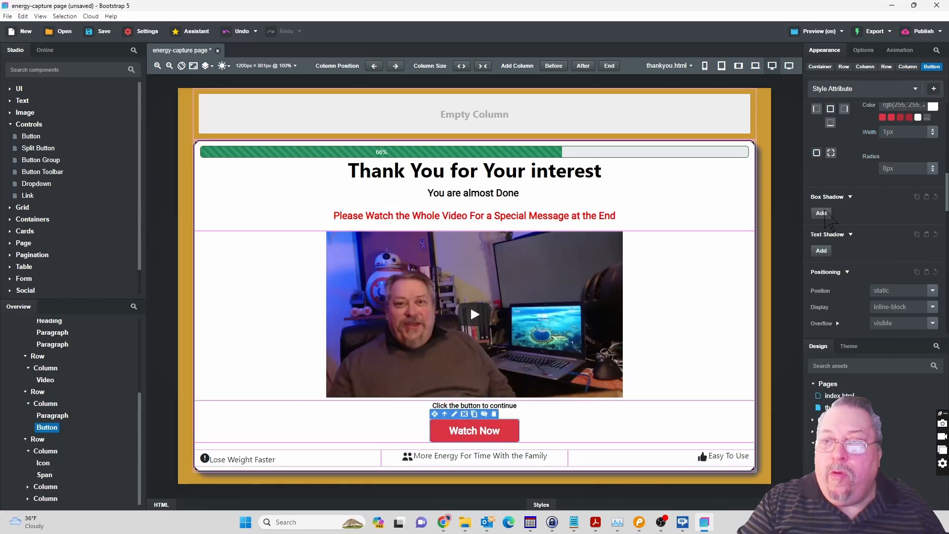
click(822, 213)
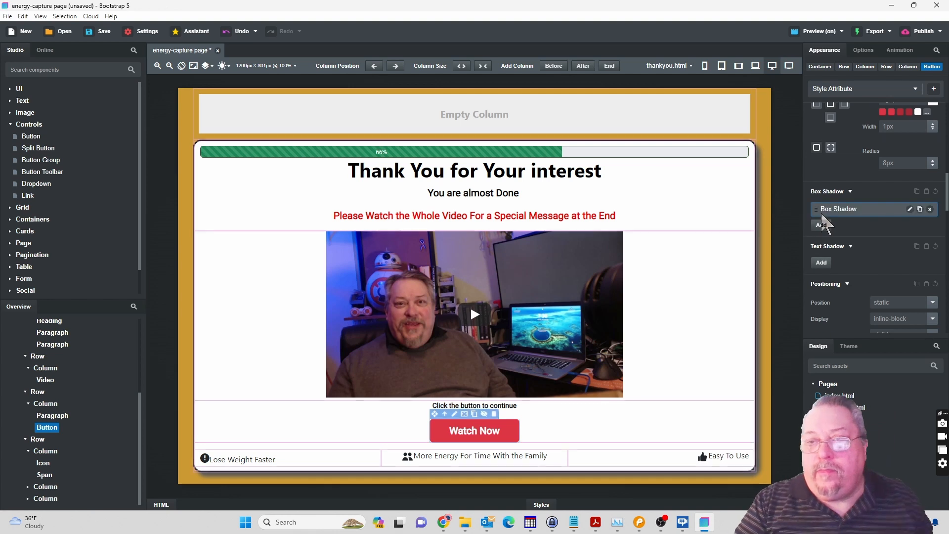
click(910, 214)
click(928, 245)
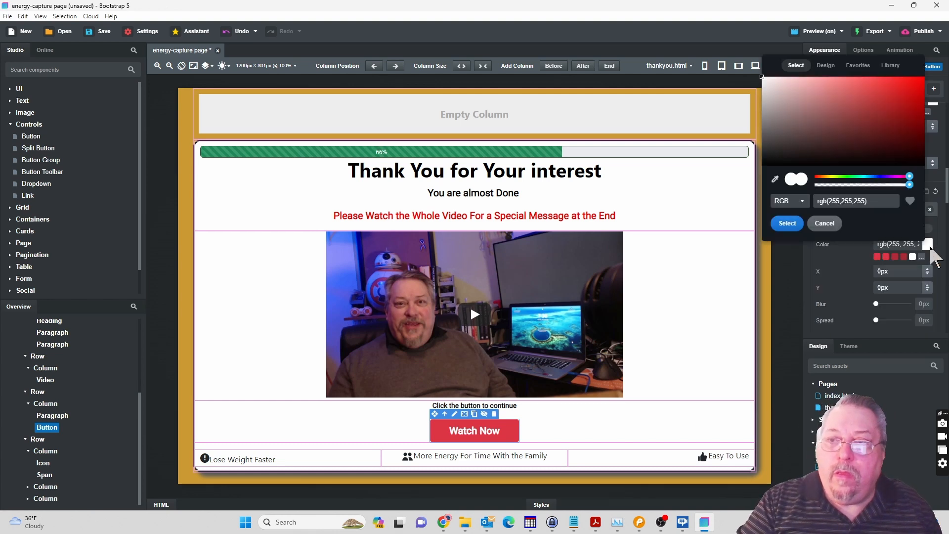
click(787, 223)
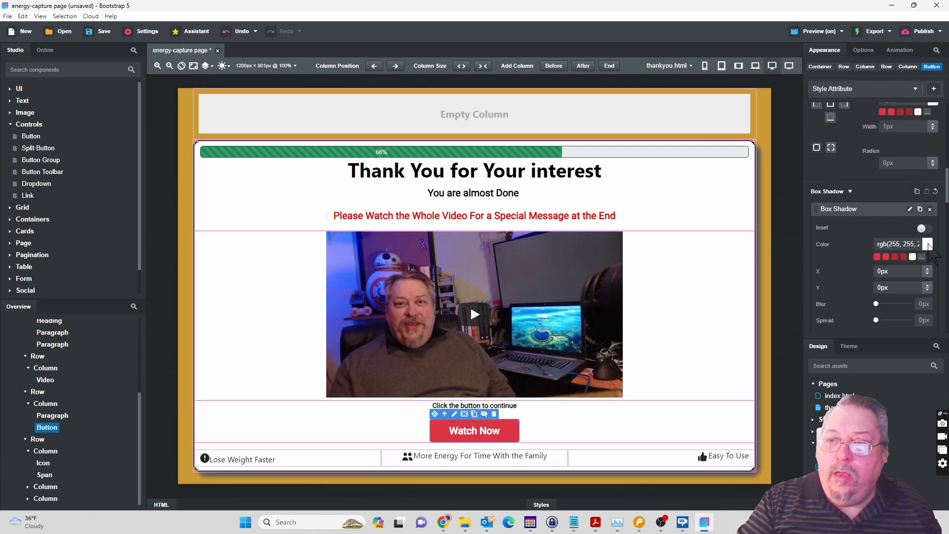
click(928, 245)
click(802, 198)
click(784, 216)
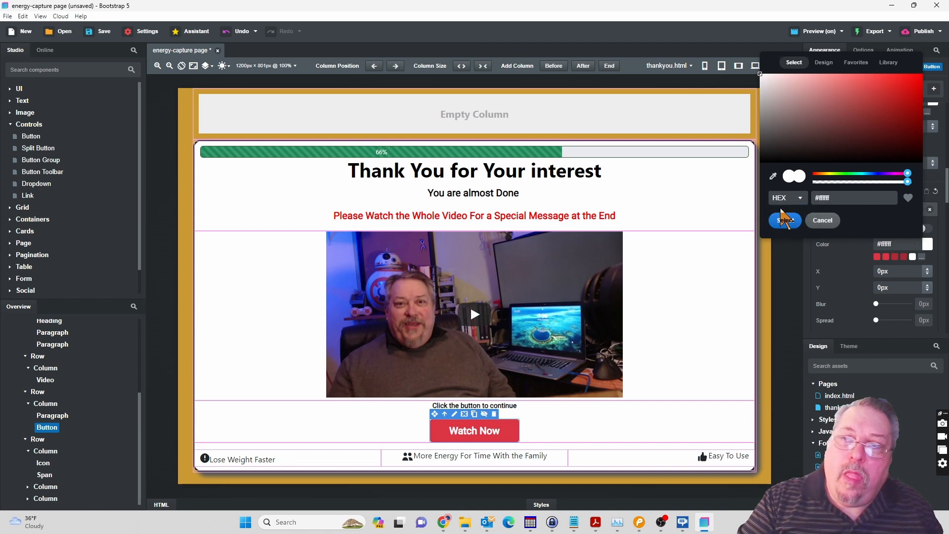
text(#575859)
click(787, 221)
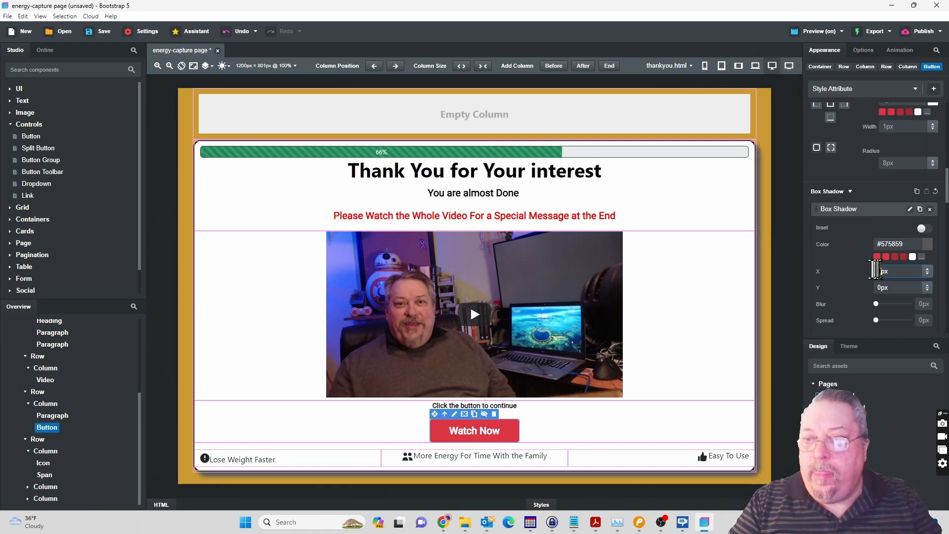
text(9)
Set the Watch Now button's box shadow to 9 px X offset, 9 px Y offset and 8 px blur.
click(883, 287)
text(9)
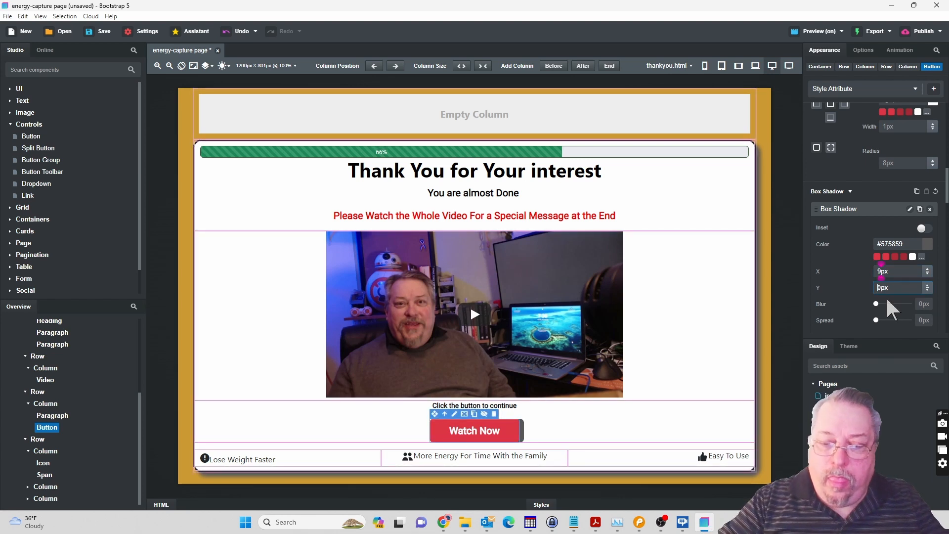
click(923, 304)
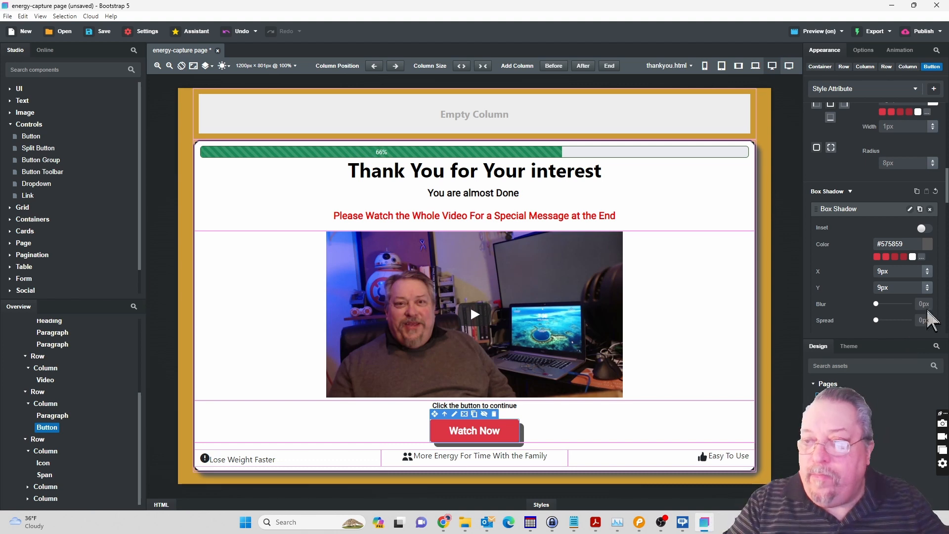
text(8)
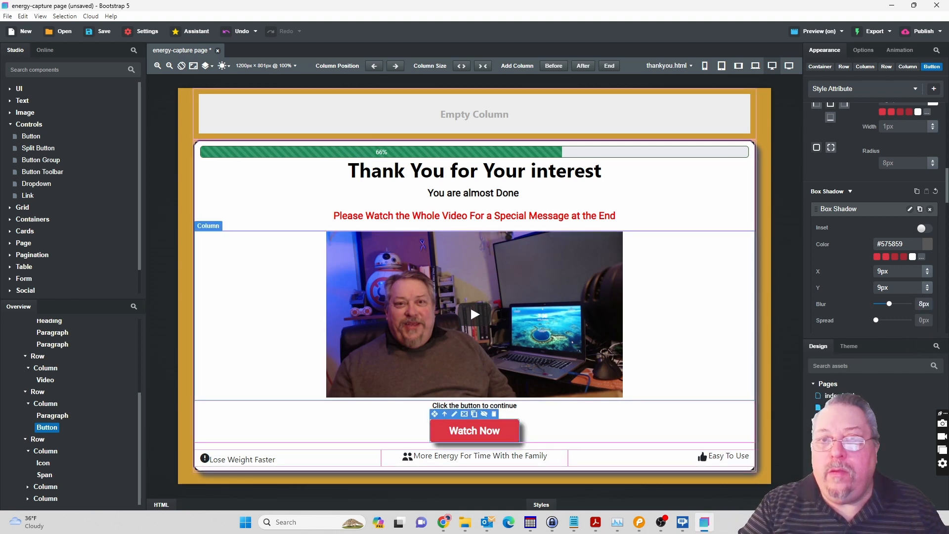
Check the shadows on the thank-you page in the Chrome preview and return to Bootstrap Studio.
mouse_move(445, 520)
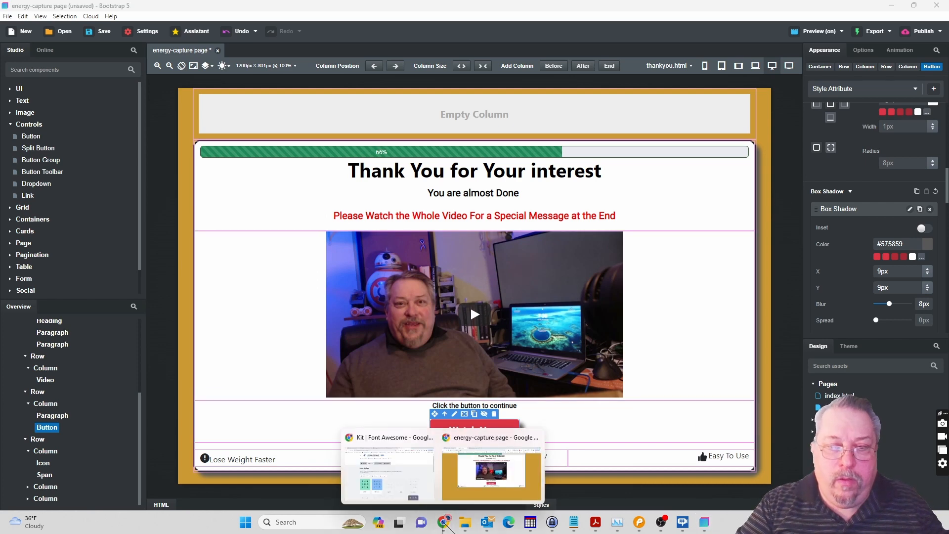
click(455, 487)
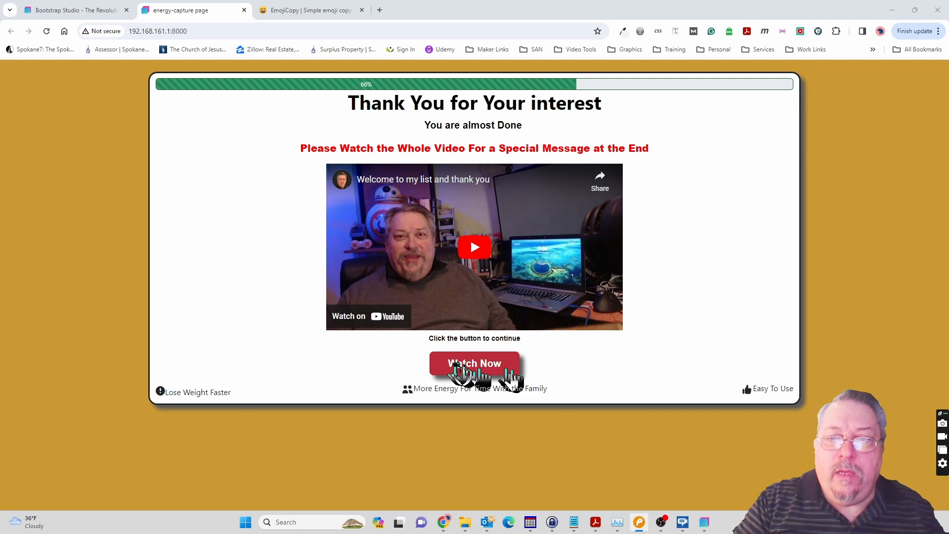
click(706, 528)
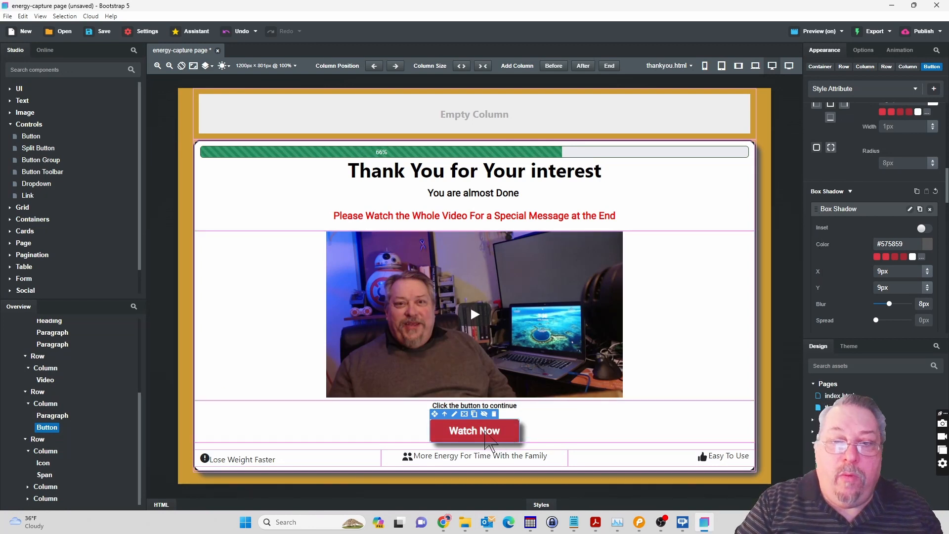
click(863, 51)
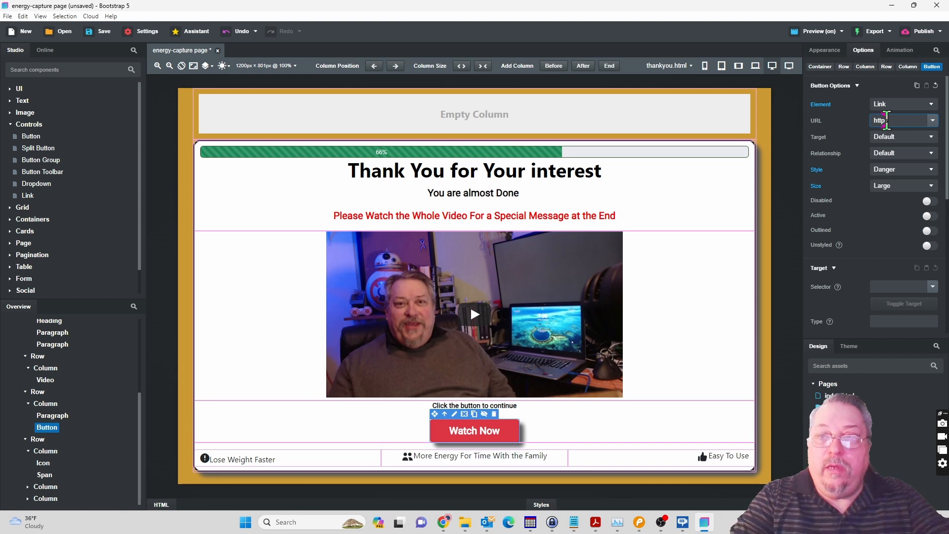
text(s:)
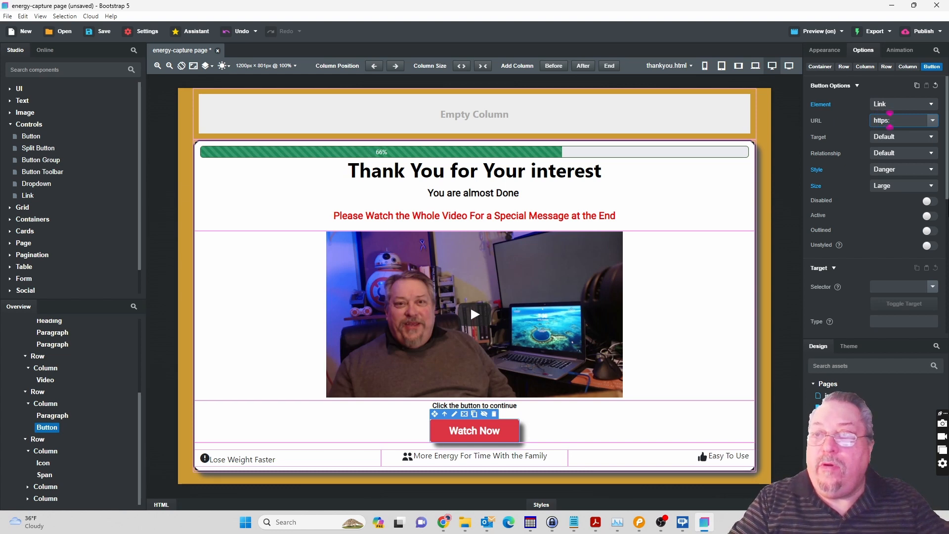
text(//)
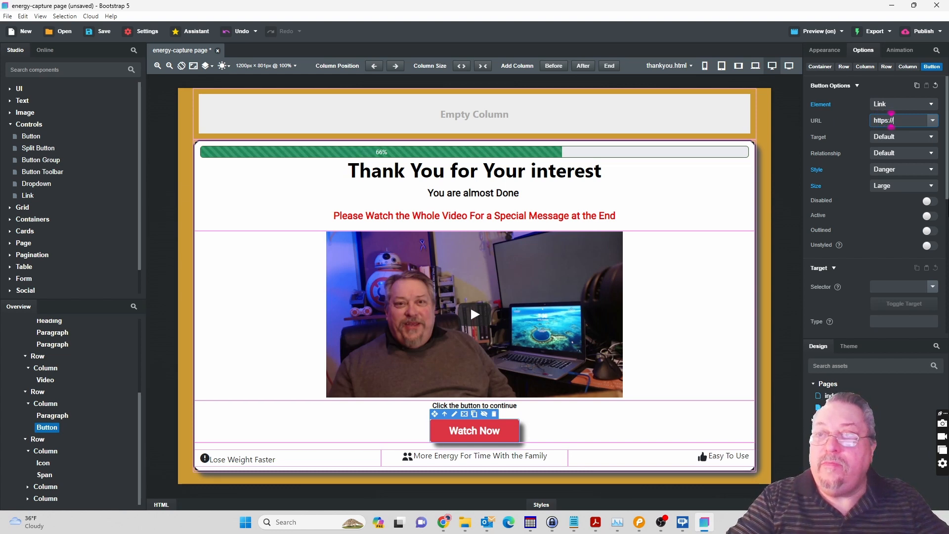
text(isod.com)
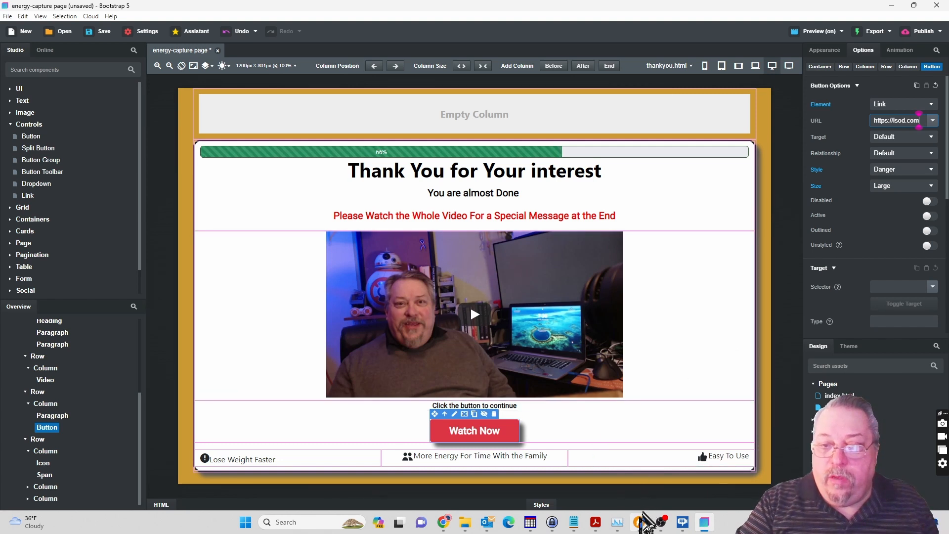
key(Tab)
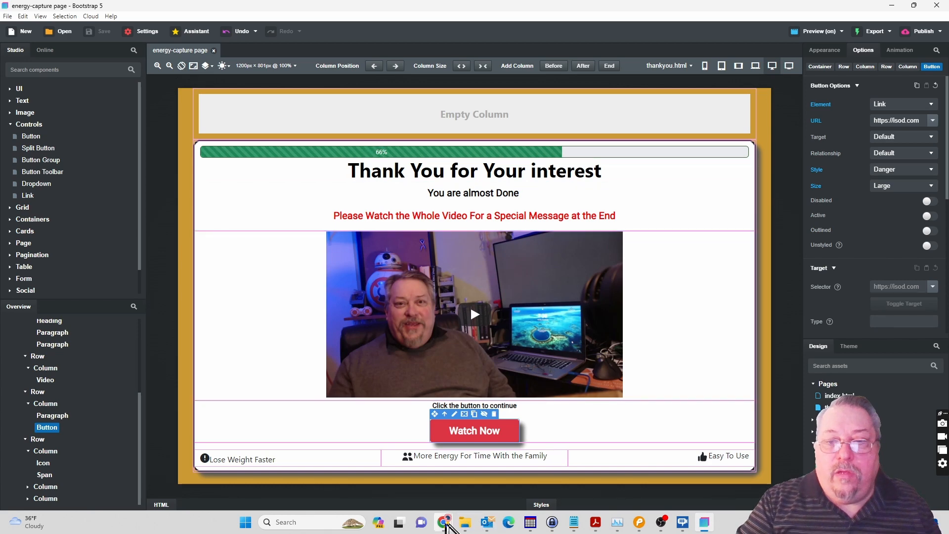
Switch to the Chrome preview of the thank-you page and briefly play the embedded video, pausing it again.
mouse_move(447, 524)
click(467, 502)
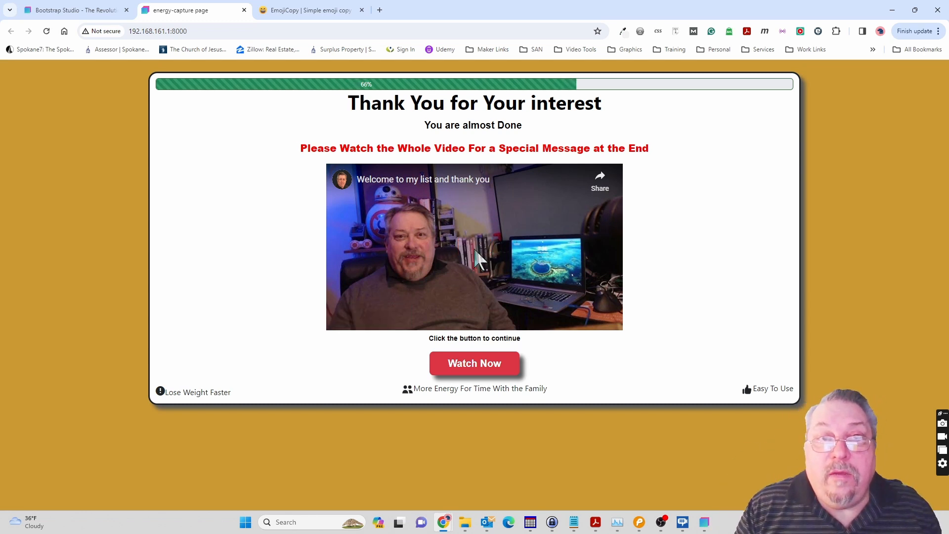
click(477, 250)
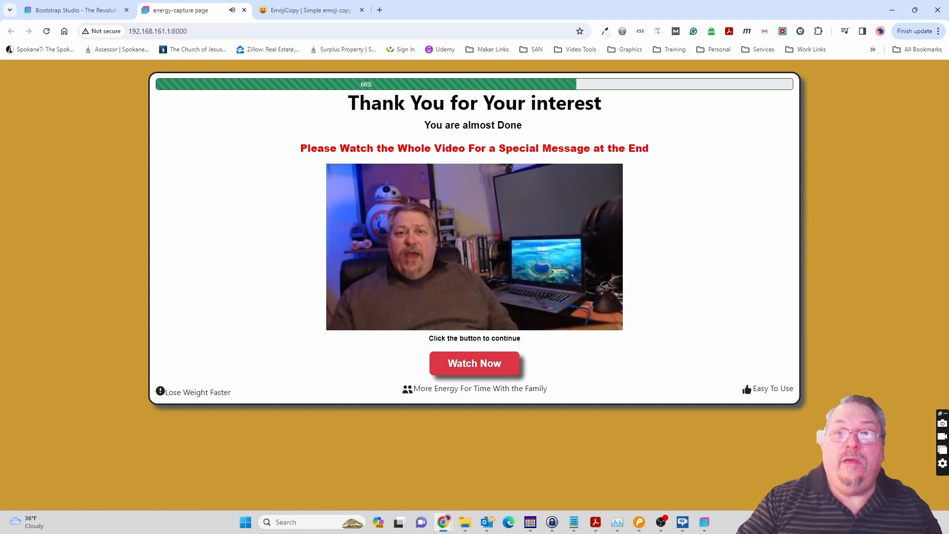
mouse_move(463, 272)
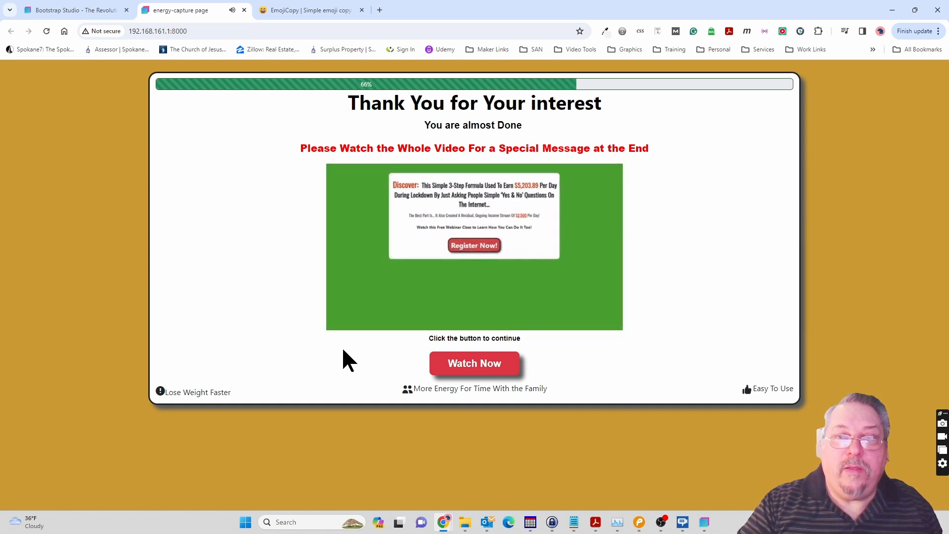
mouse_move(364, 303)
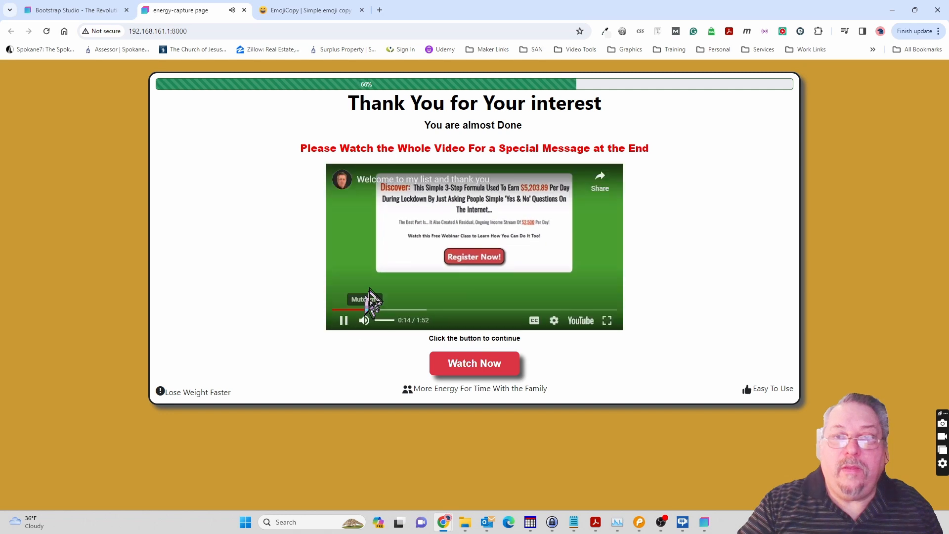
click(345, 324)
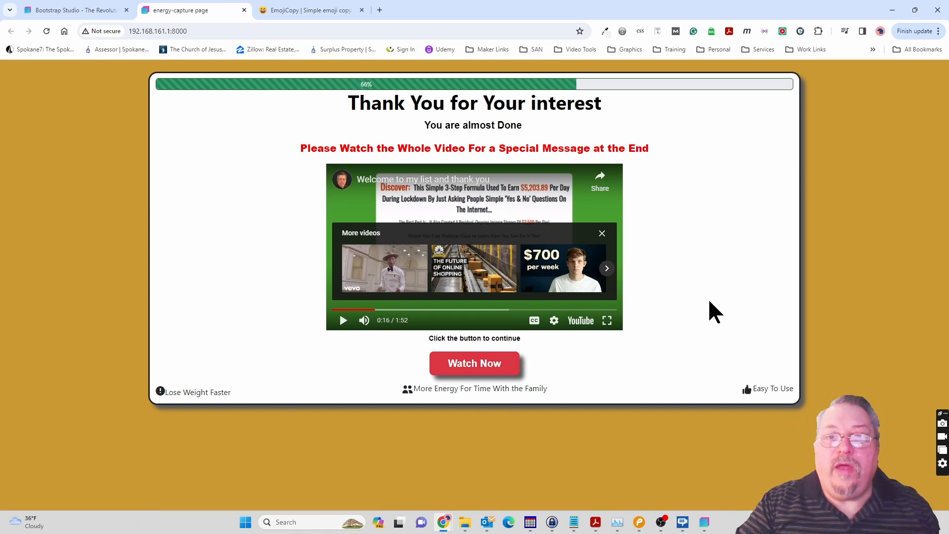
Test the Watch Now link in the preview, go back to the page and return to Bootstrap Studio.
click(477, 371)
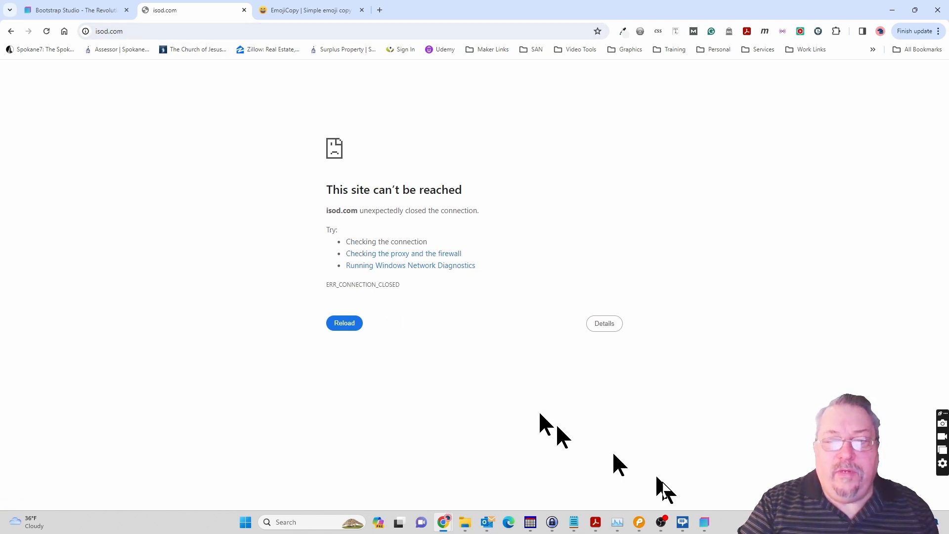
click(11, 31)
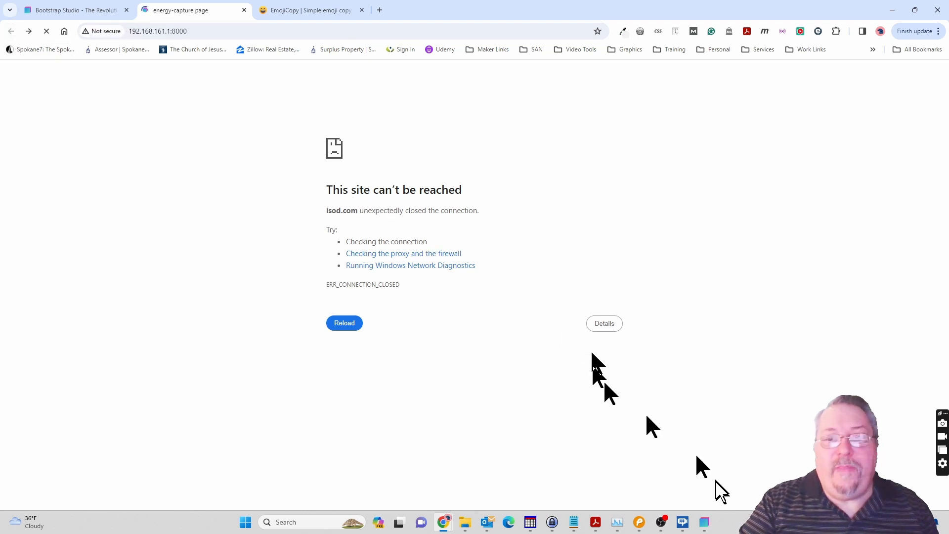
click(704, 523)
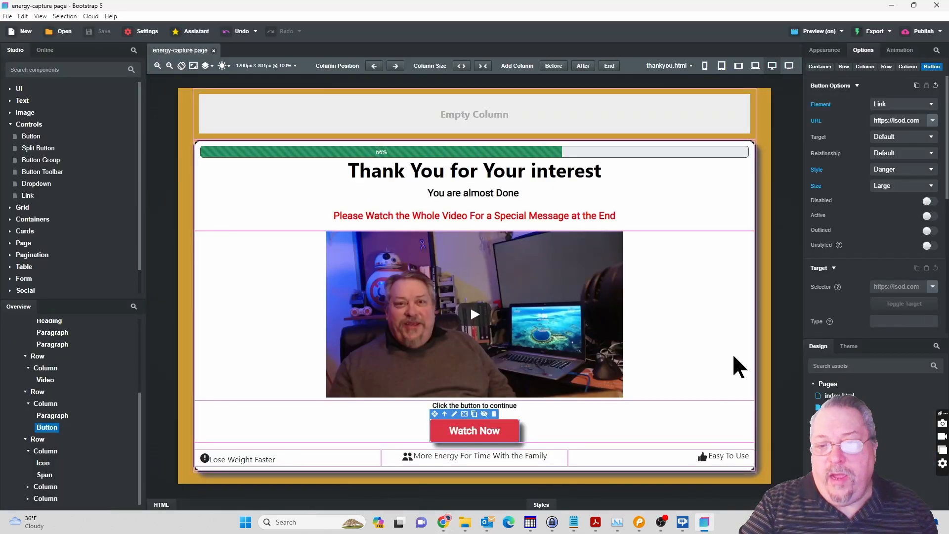
click(889, 121)
key(BackSpace)
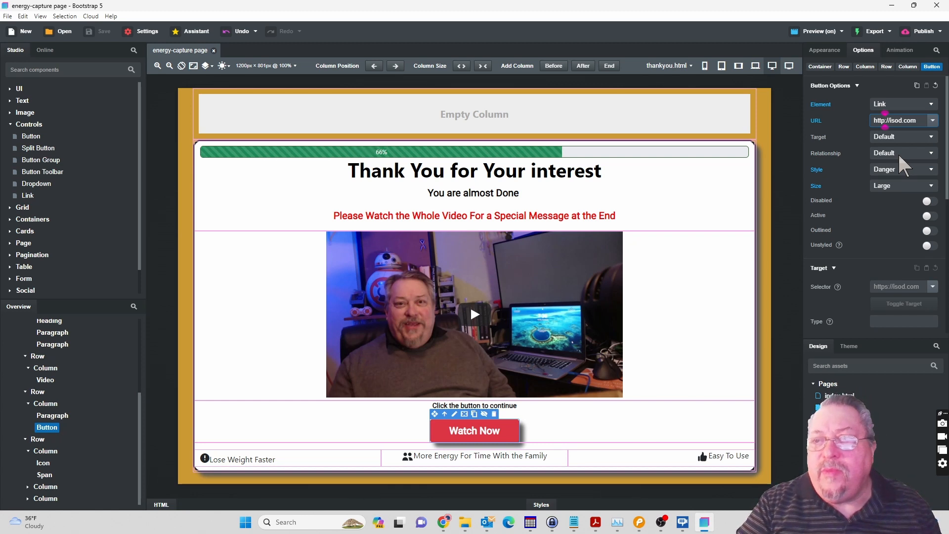
key(Tab)
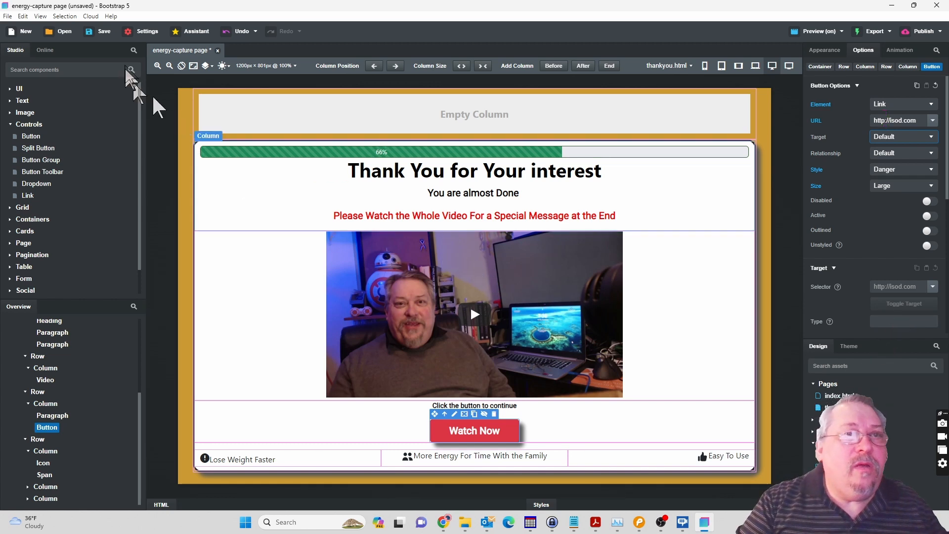
click(104, 32)
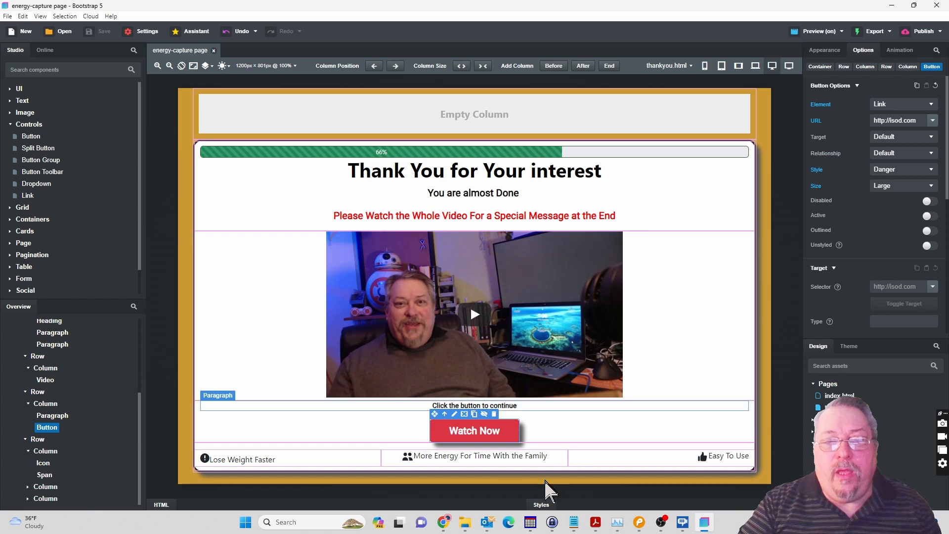
Switch to the Chrome preview, test the Watch Now button's revised link and go back to the thank-you page.
mouse_move(438, 528)
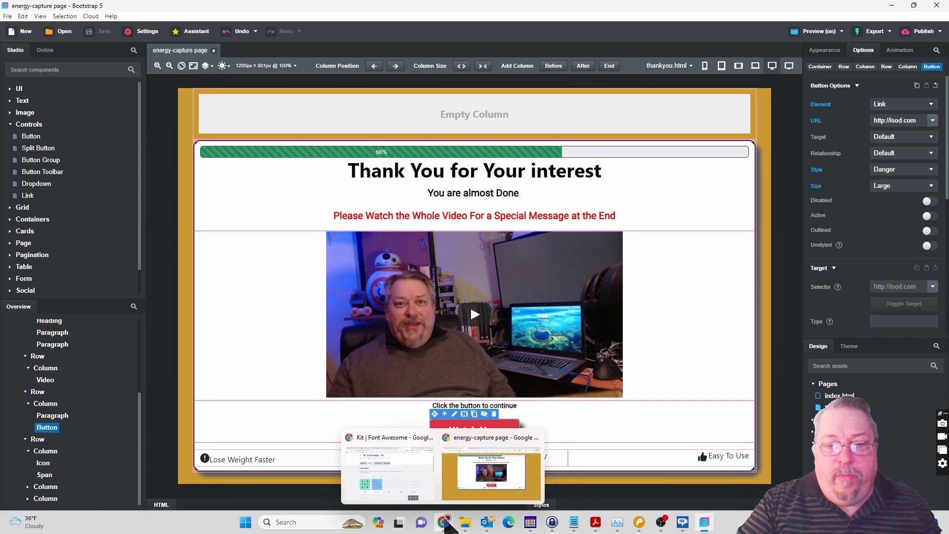
click(463, 494)
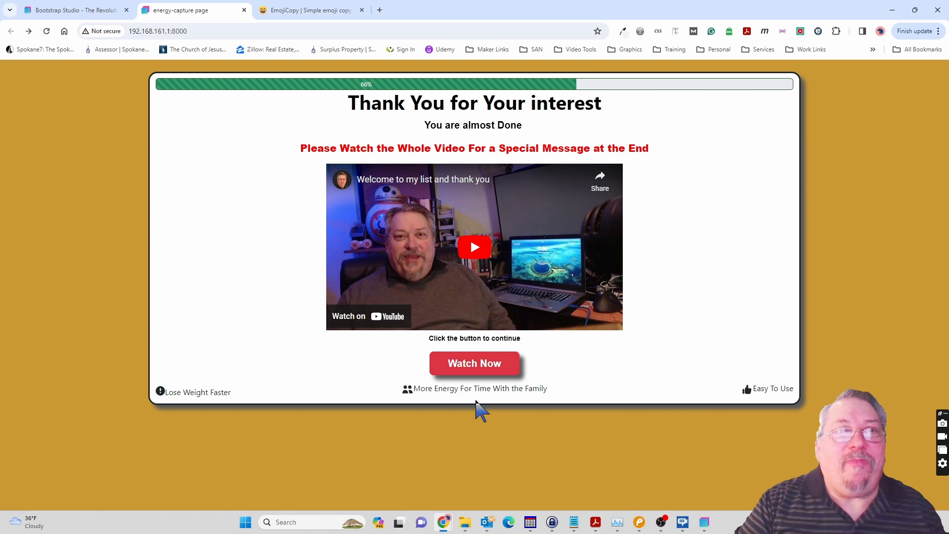
click(479, 370)
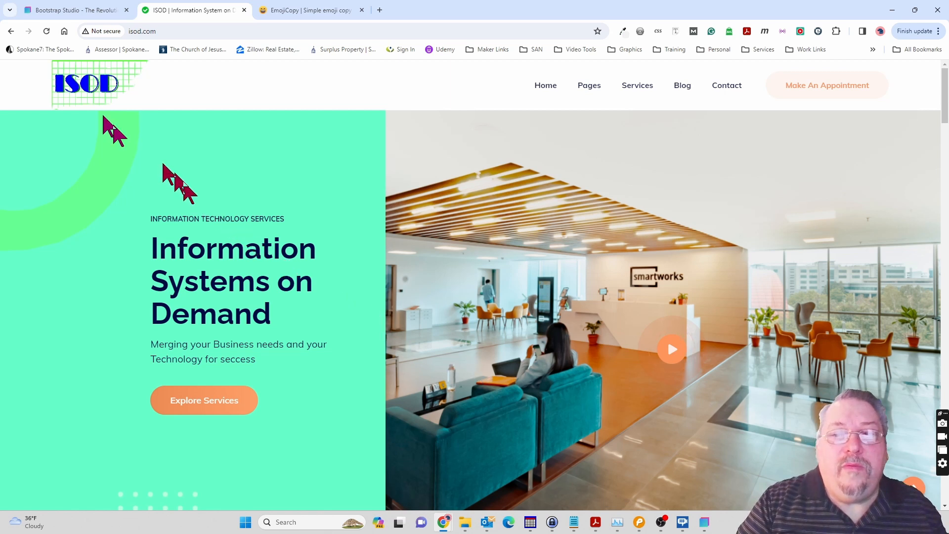
click(11, 32)
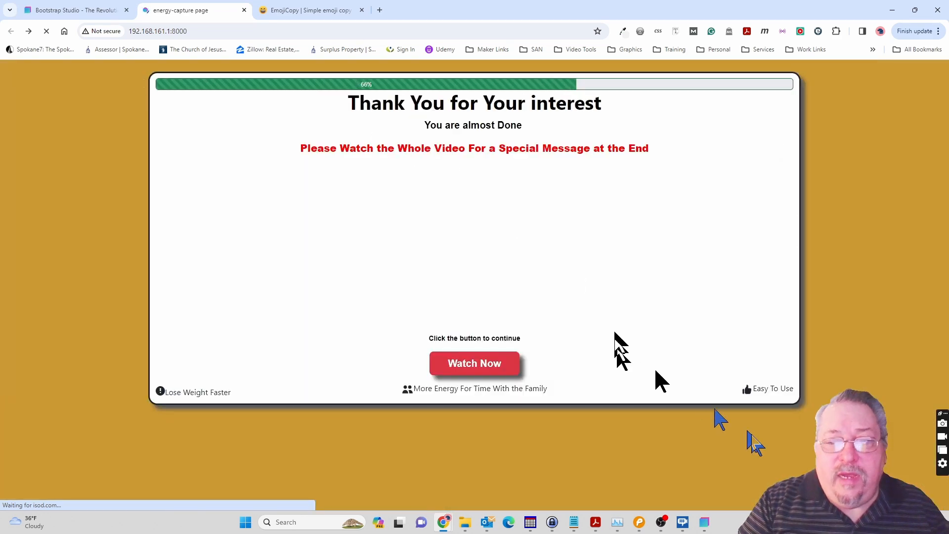
Return to Bootstrap Studio, set the export destination to D:\projects\WebDev\capture example and save the export settings.
click(705, 523)
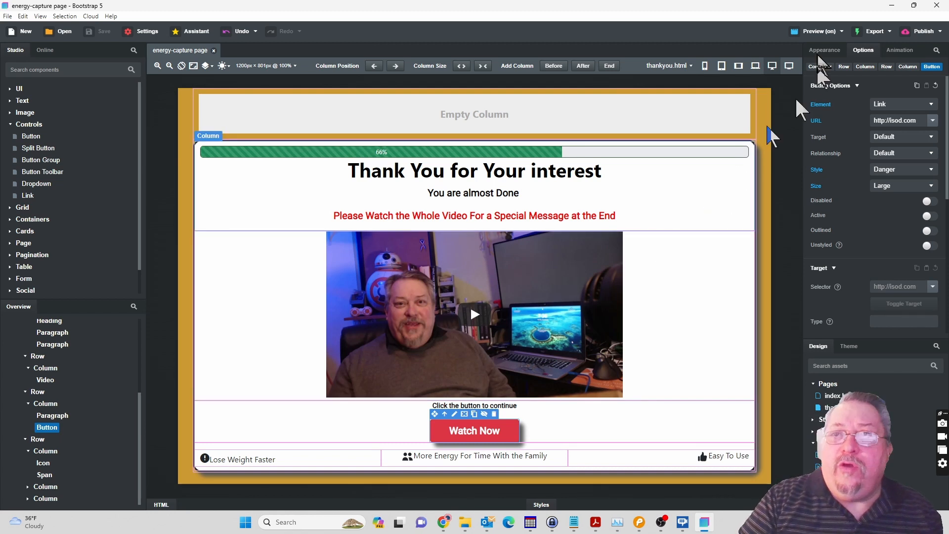
click(889, 33)
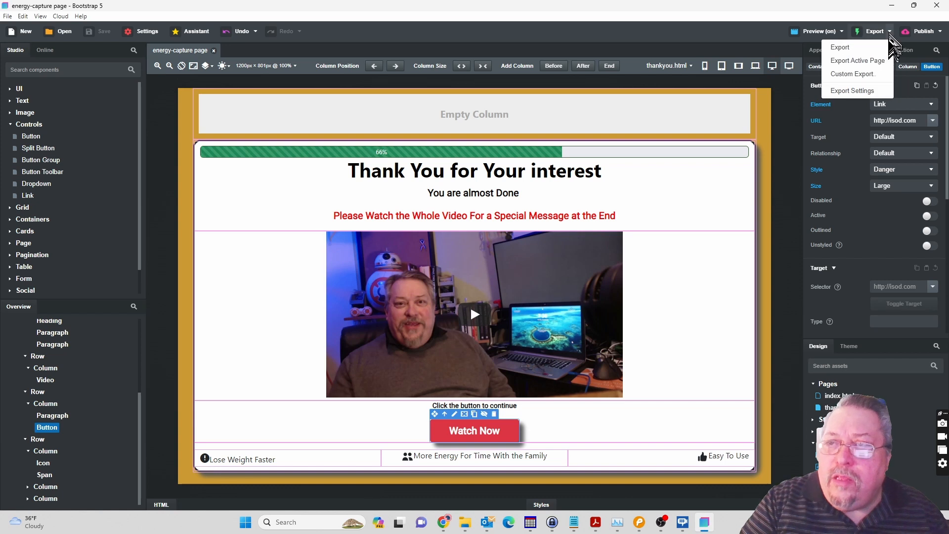
click(851, 91)
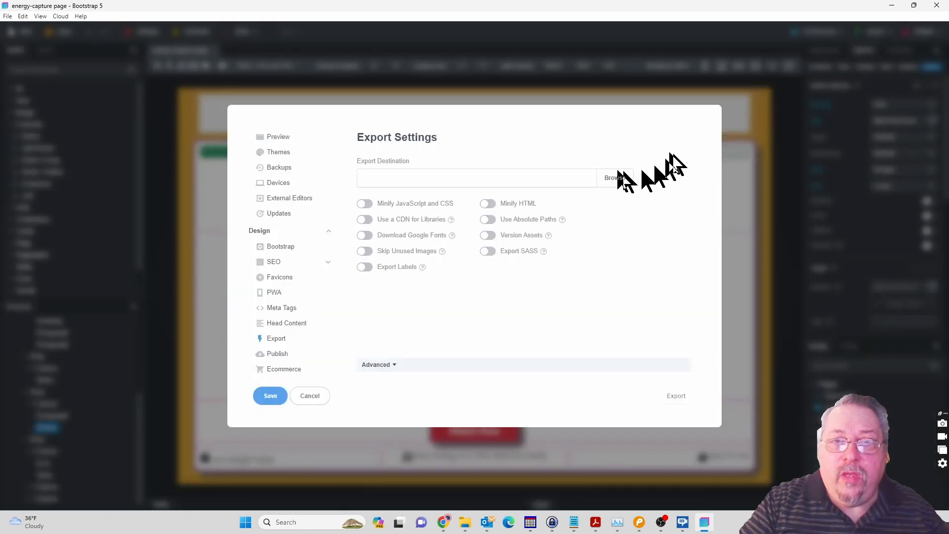
click(608, 179)
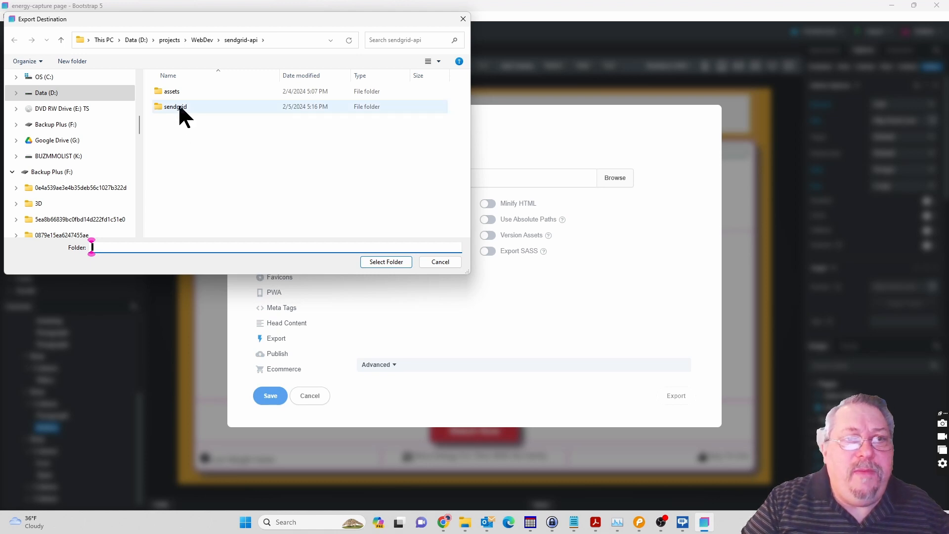
click(204, 40)
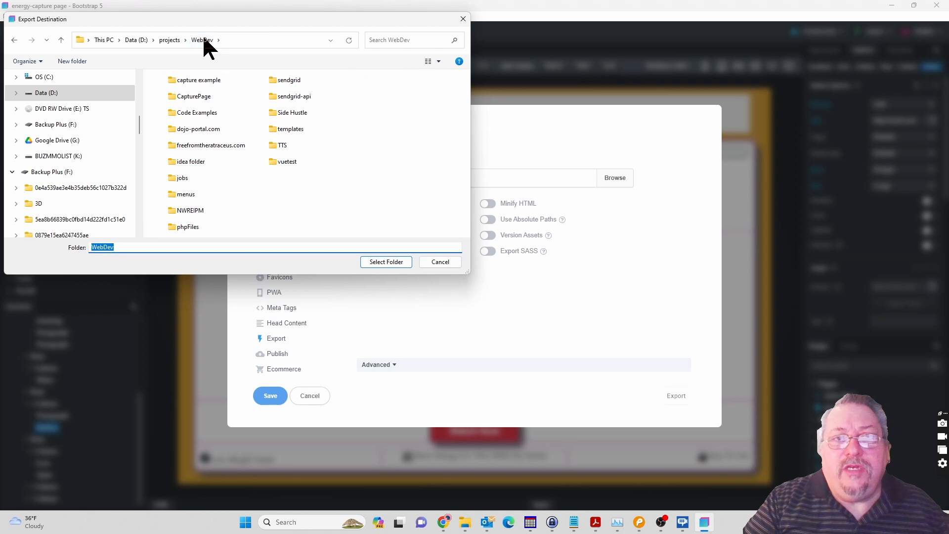
click(204, 80)
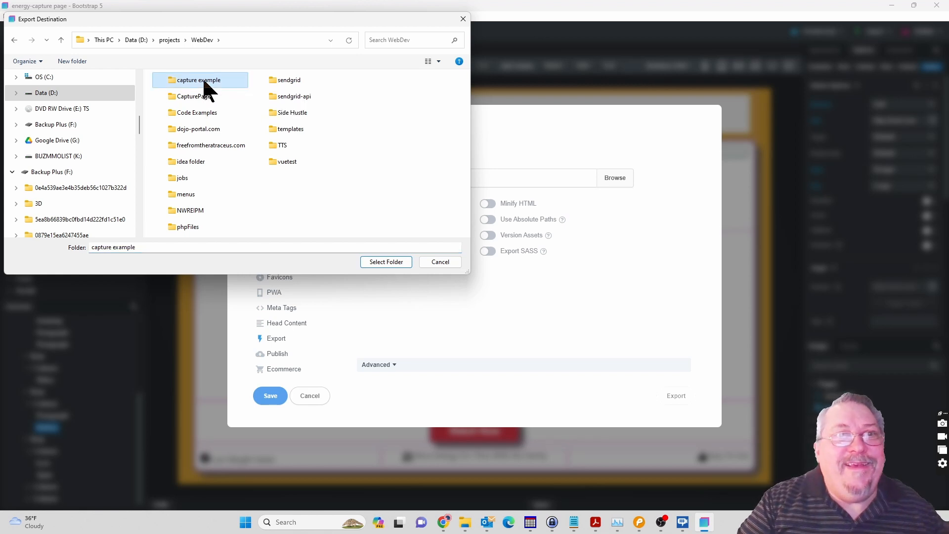
double_click(203, 81)
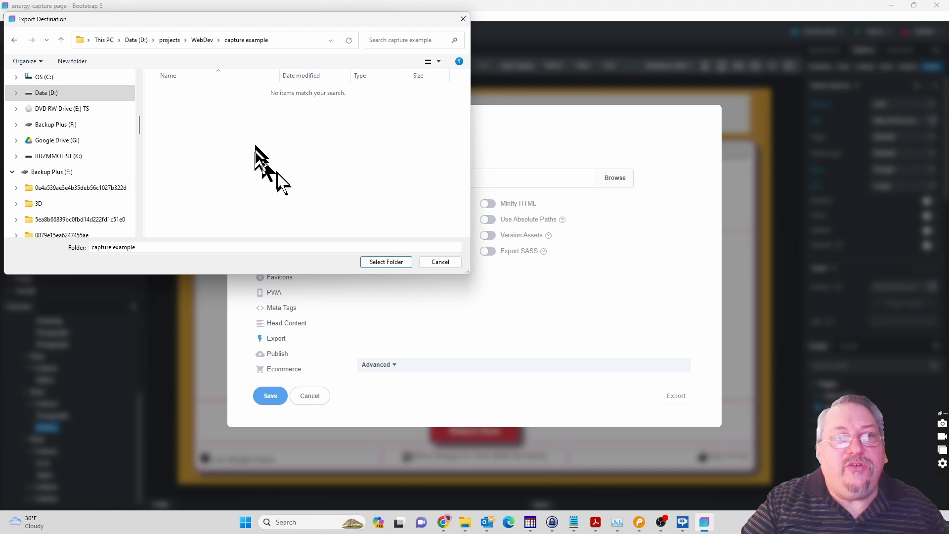
click(381, 263)
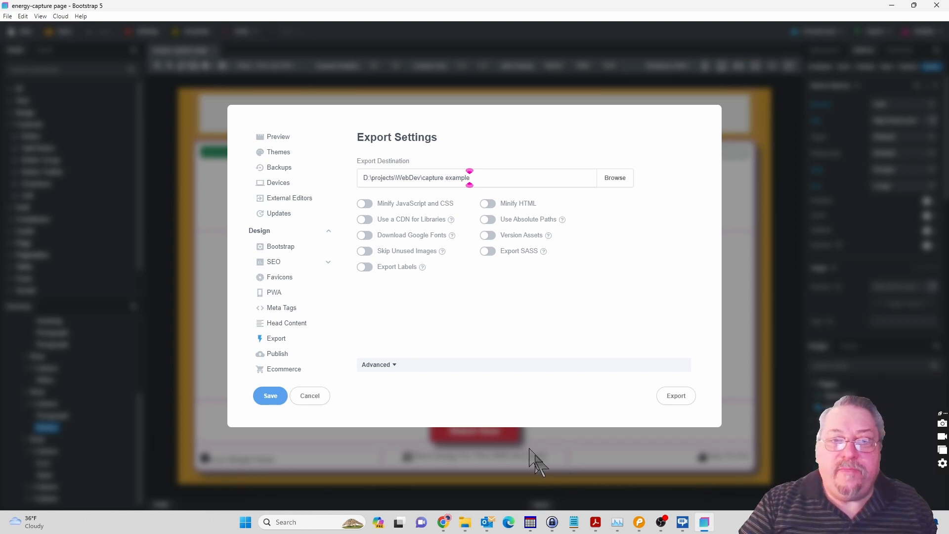
click(271, 397)
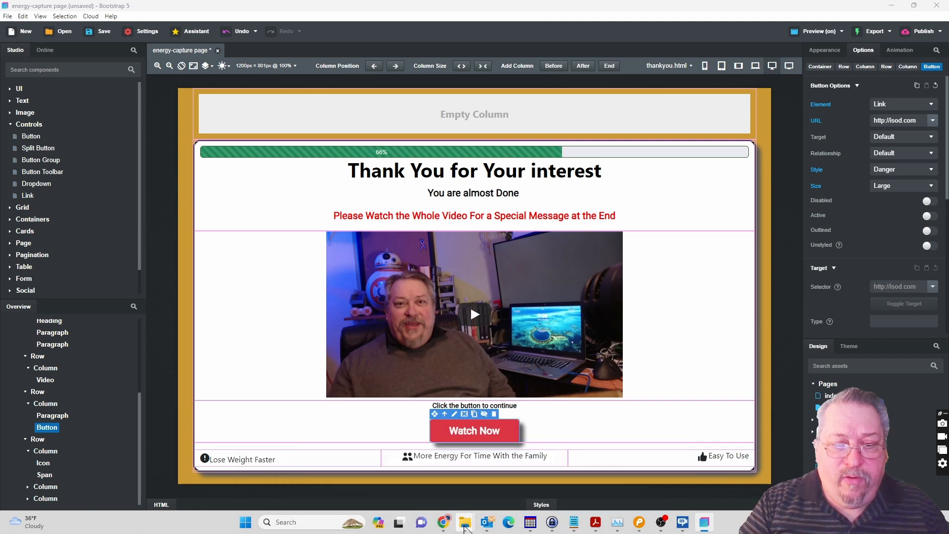
Switch to File Explorer and view the exported files in the capture example folder, moving the window fully into view.
mouse_move(466, 528)
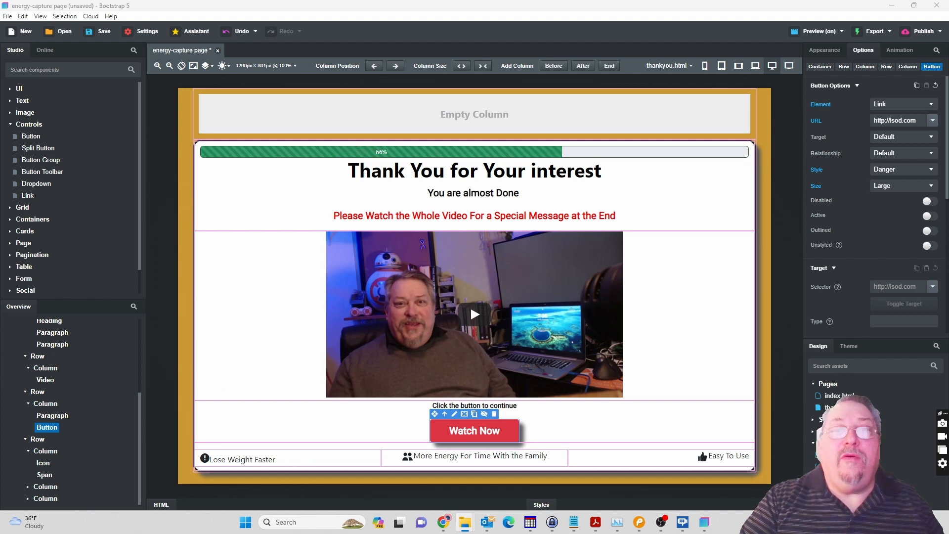
drag(626, 2, 504, 40)
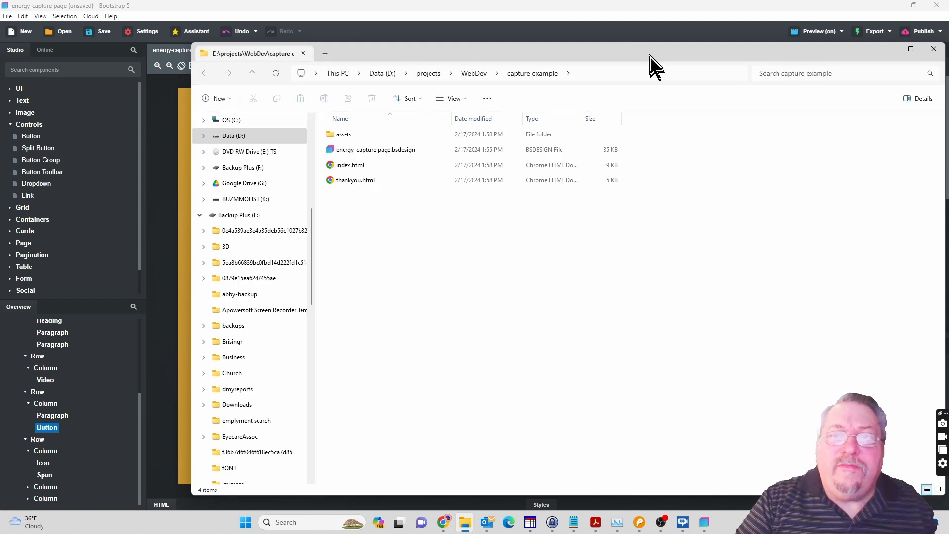
drag(650, 54, 504, 47)
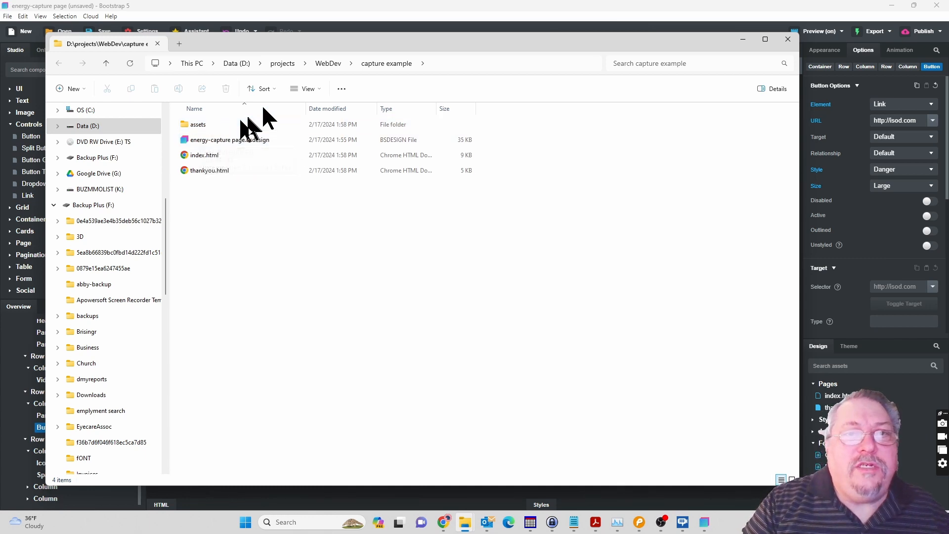
Copy the sendgrid folder from WebDev into the capture example folder, check the copy's contents and go back up one level.
click(320, 62)
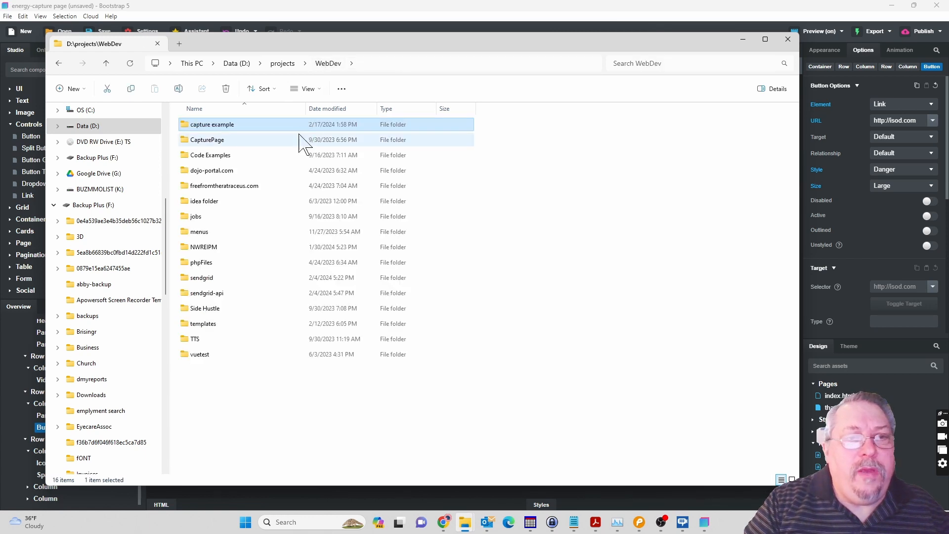
click(204, 279)
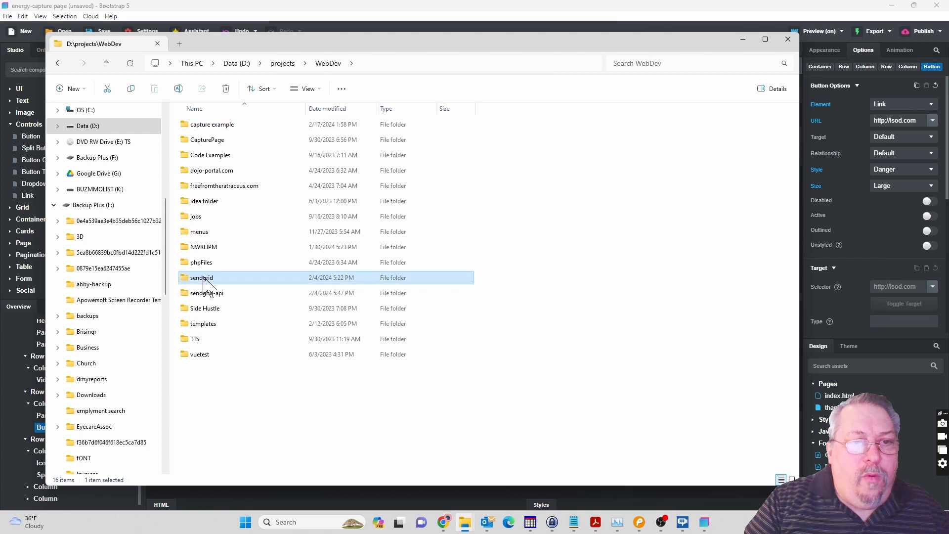
right_click(203, 279)
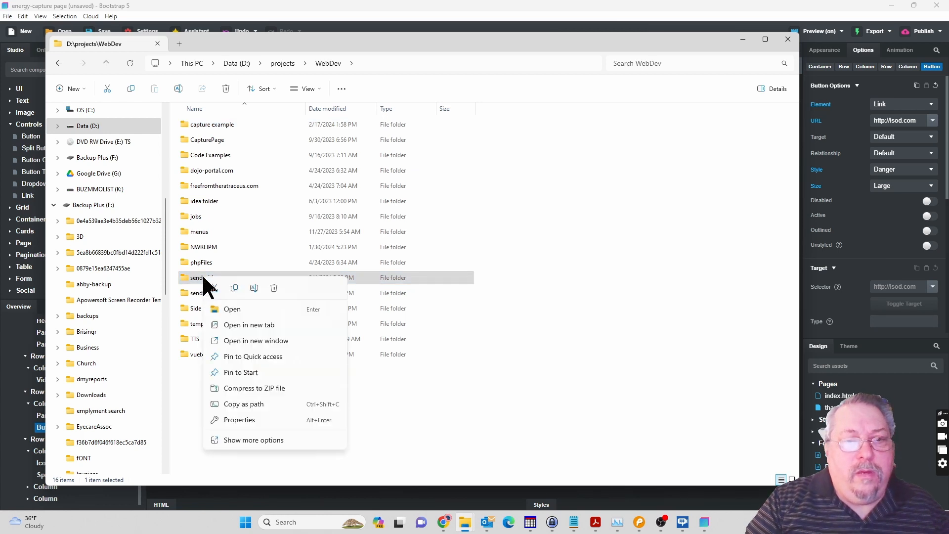
click(234, 288)
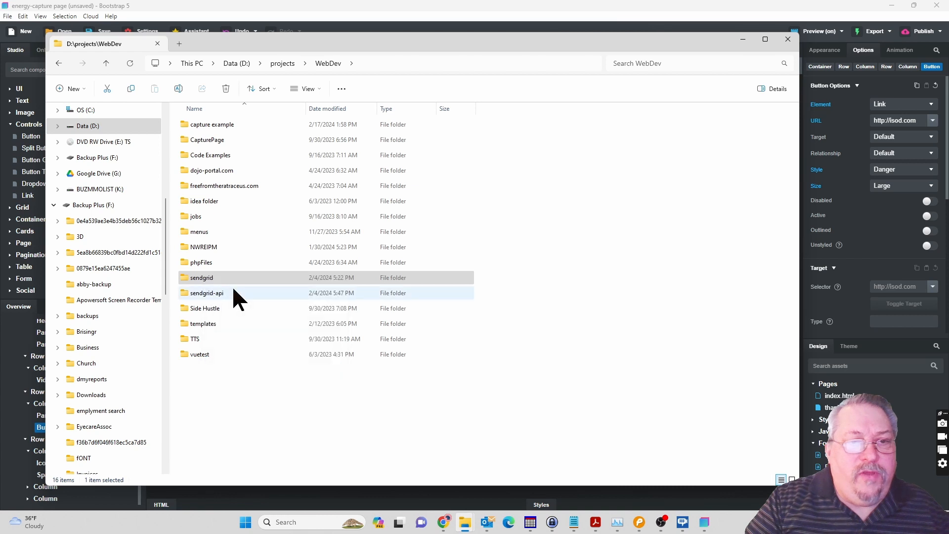
double_click(228, 125)
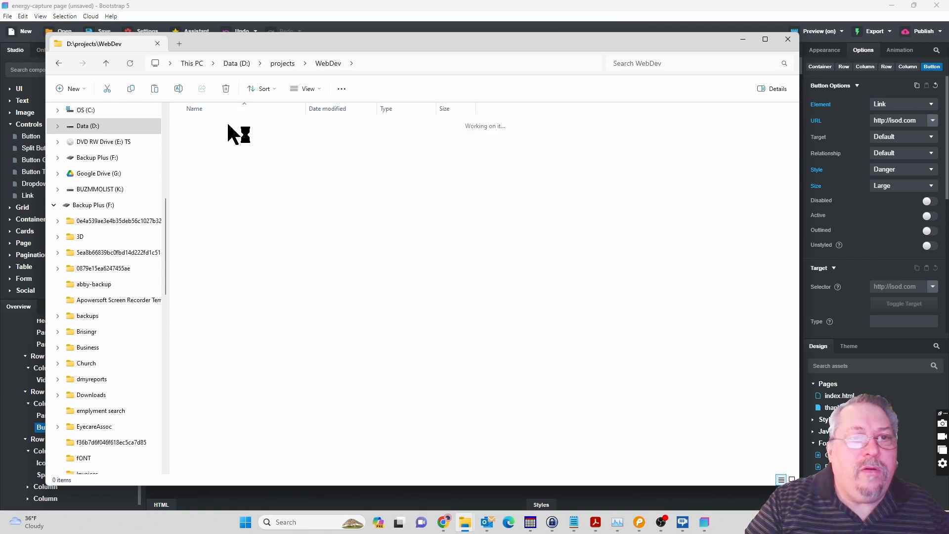
right_click(262, 279)
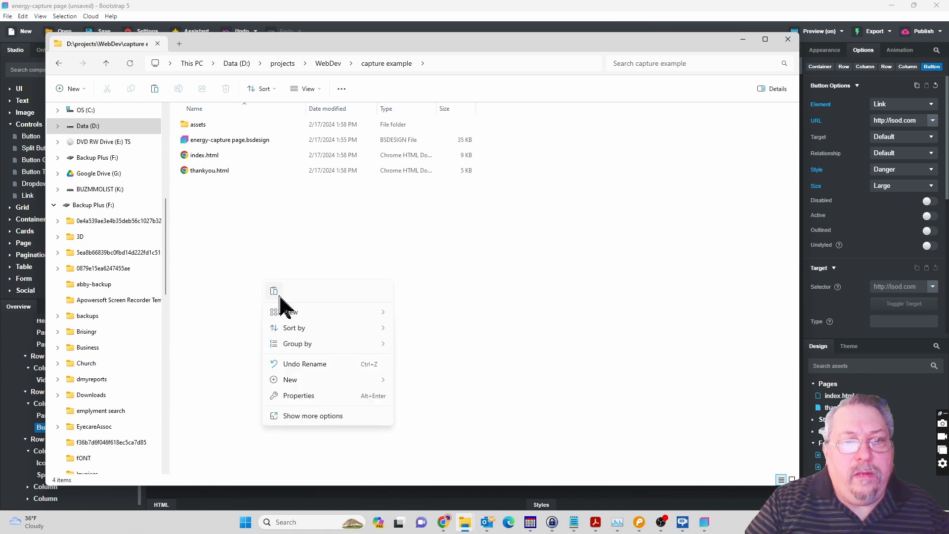
click(273, 291)
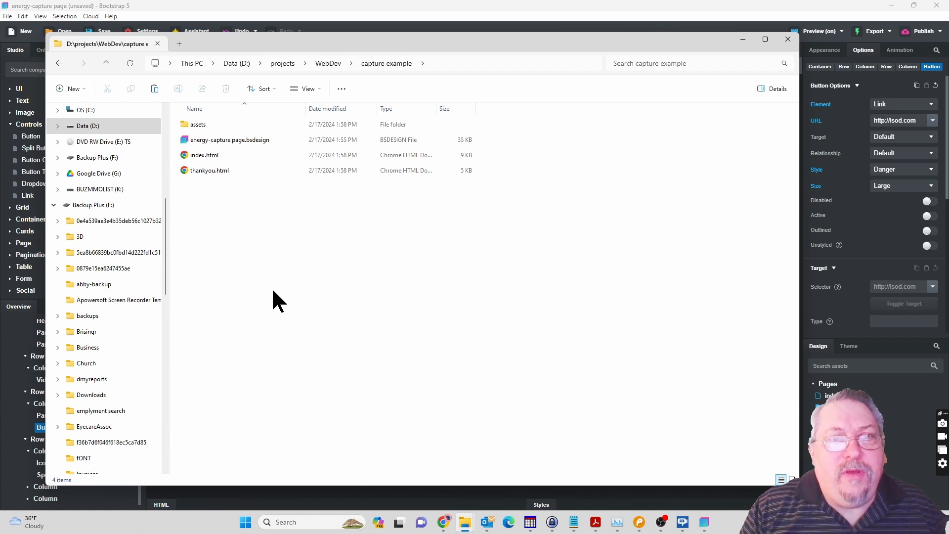
key(ctrl+v)
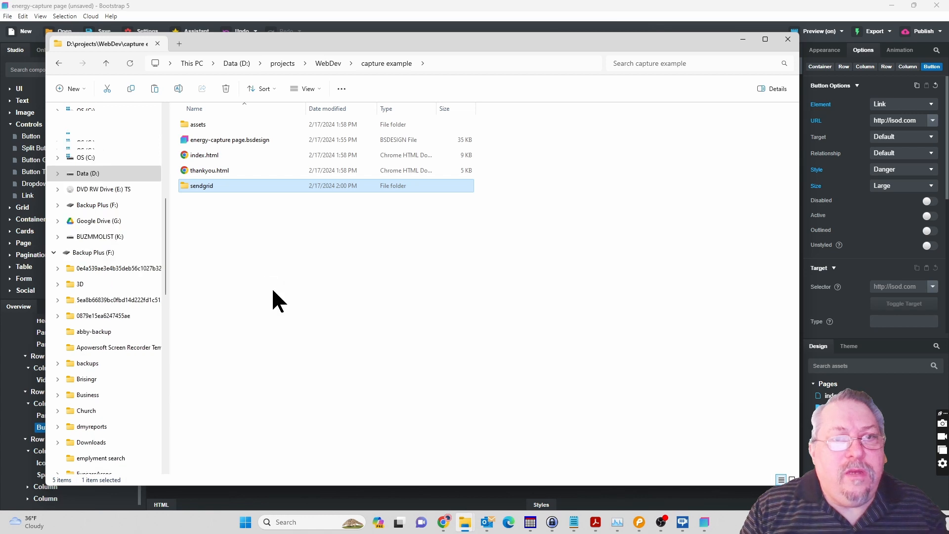
double_click(206, 189)
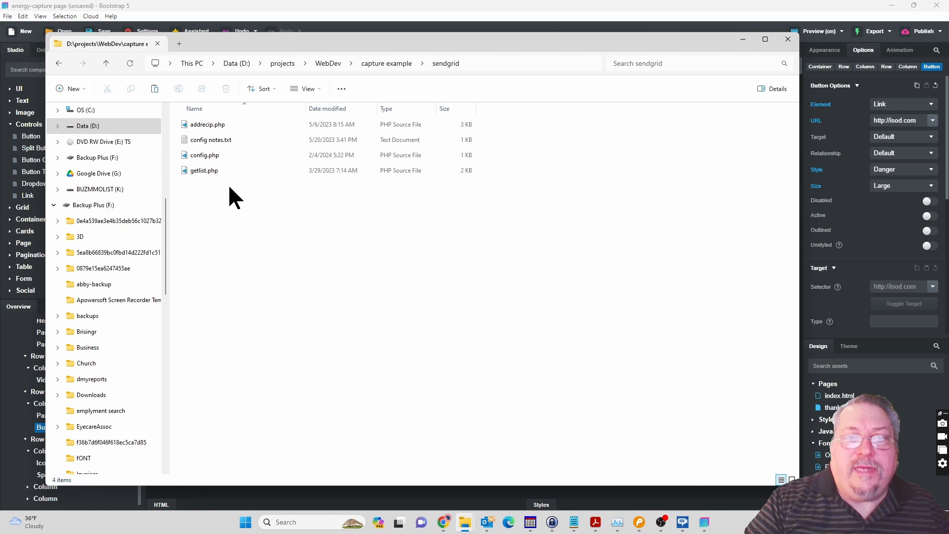
click(108, 62)
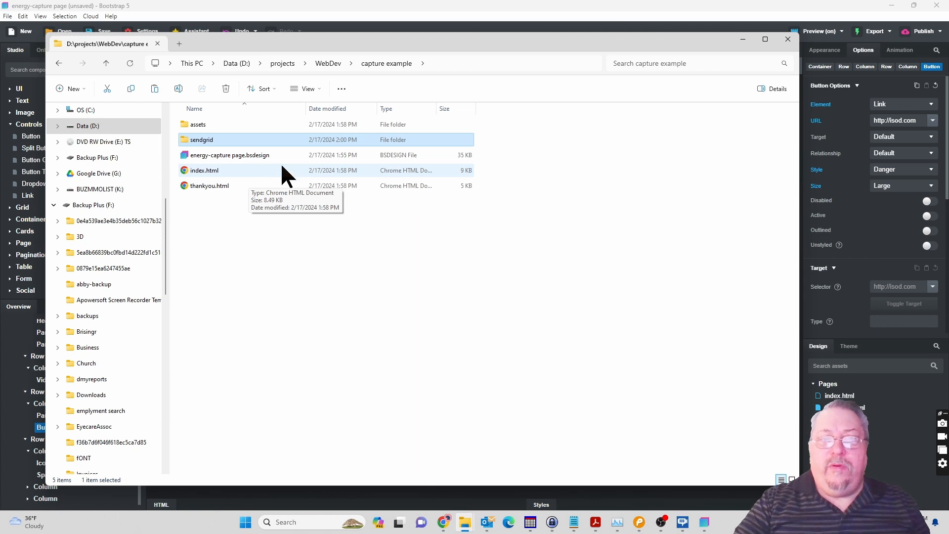
Switch to the Youtube notes.txt window in Notepad, then return to the thank-you page design in Bootstrap Studio.
mouse_move(576, 520)
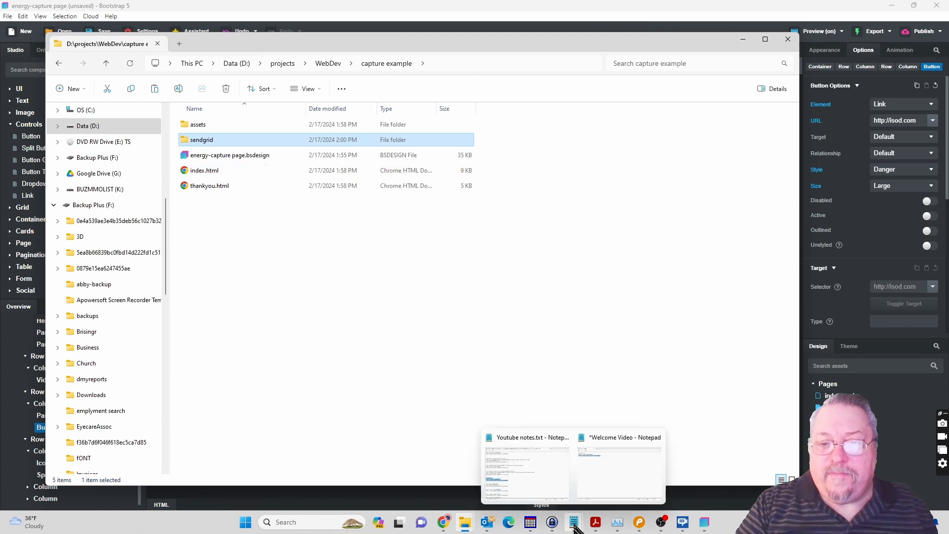
click(541, 476)
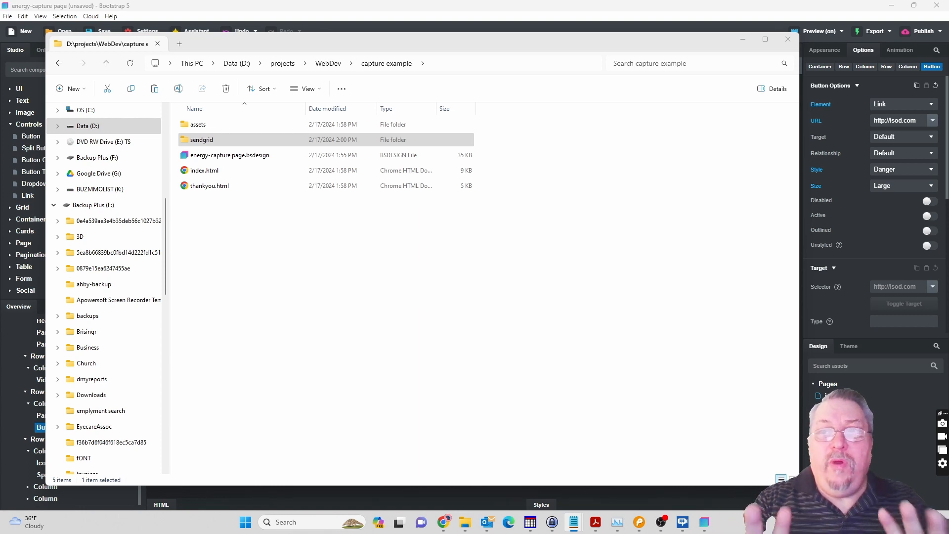
click(530, 8)
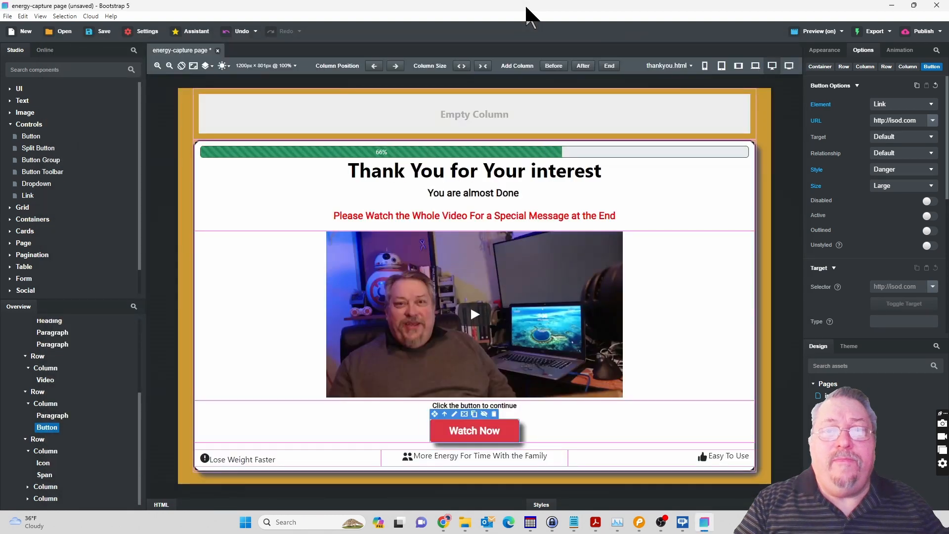